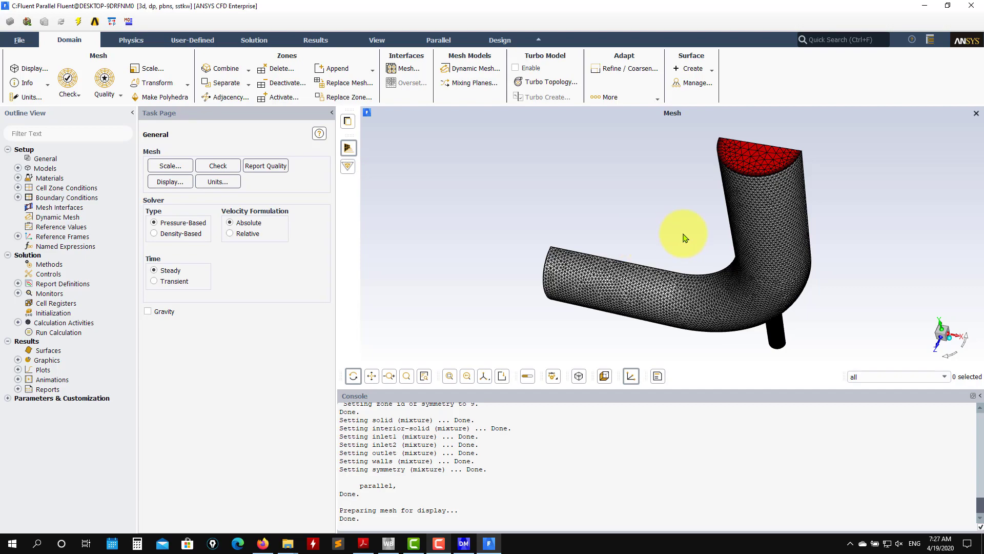
Step: Inspect the elbow mesh and its pipe end face, and quit the Fluent session
left_click_drag(669, 251, 831, 243)
scroll(785, 244, "up", 5)
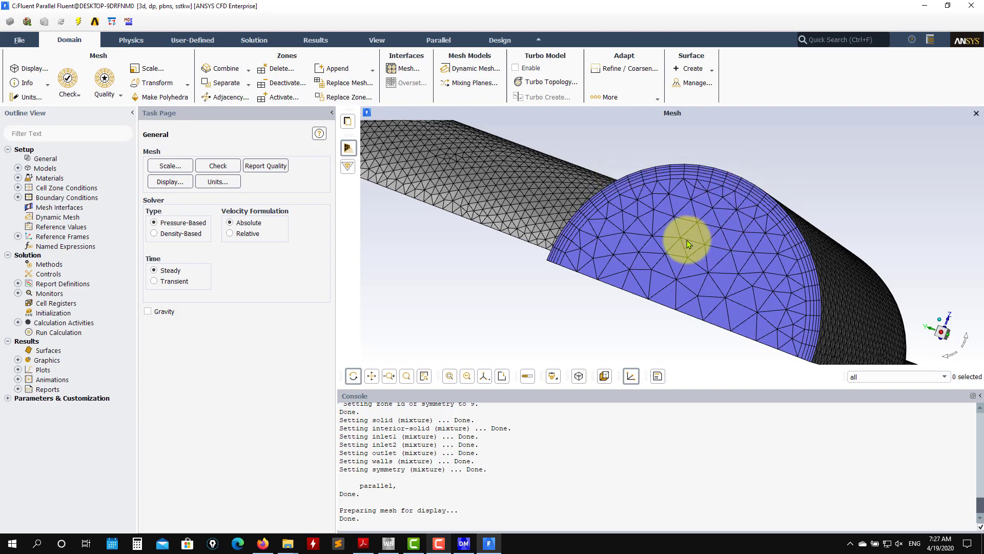
scroll(743, 245, "down", 3)
scroll(742, 244, "down", 3)
scroll(801, 214, "down", 3)
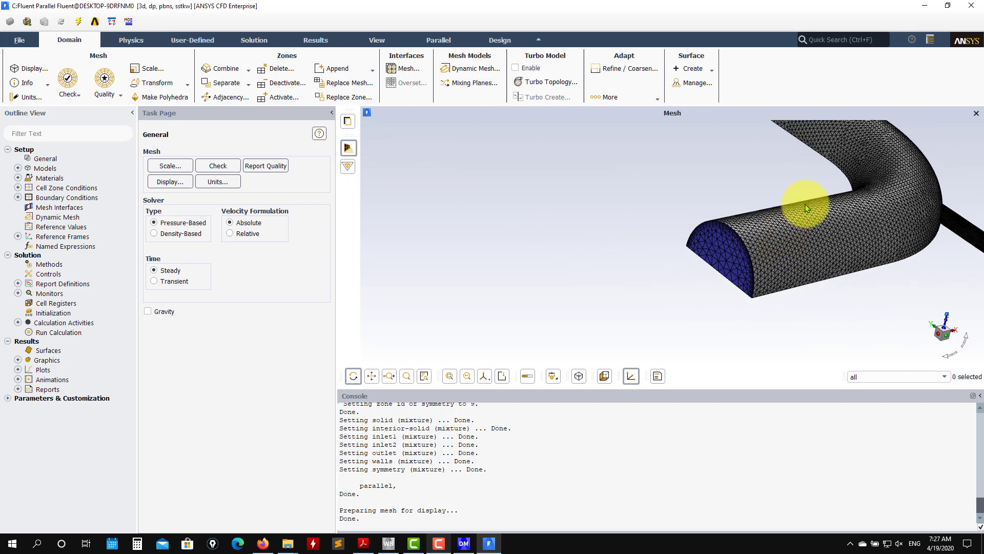
left_click(971, 5)
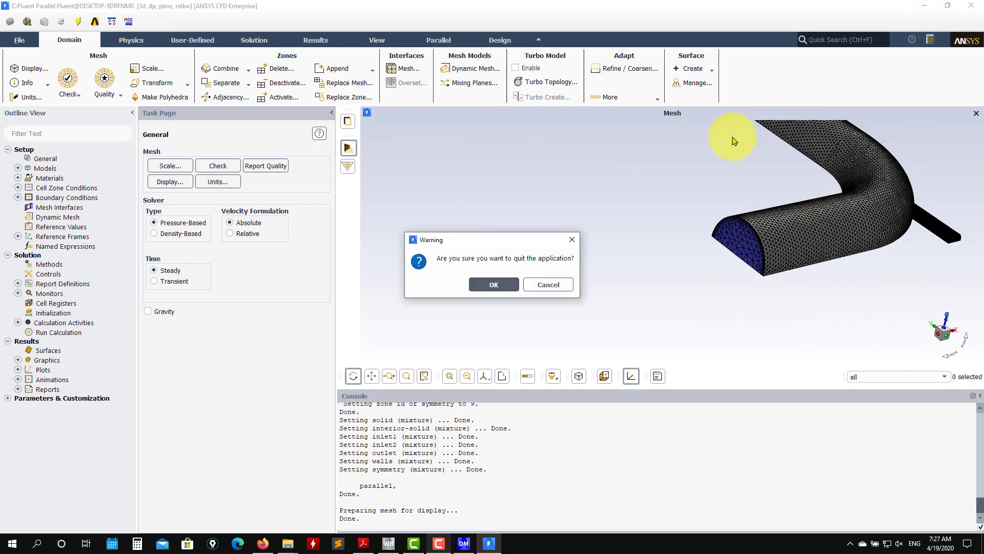
left_click(509, 290)
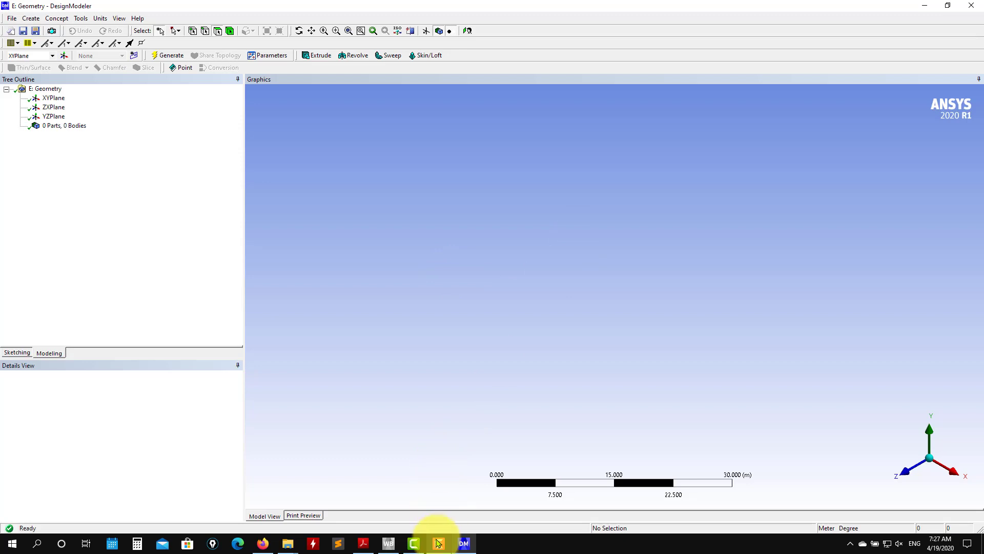
Step: Review the 3dpipe project in Workbench and the elbow pipe model in Onshape's Part Studio 2
left_click(389, 543)
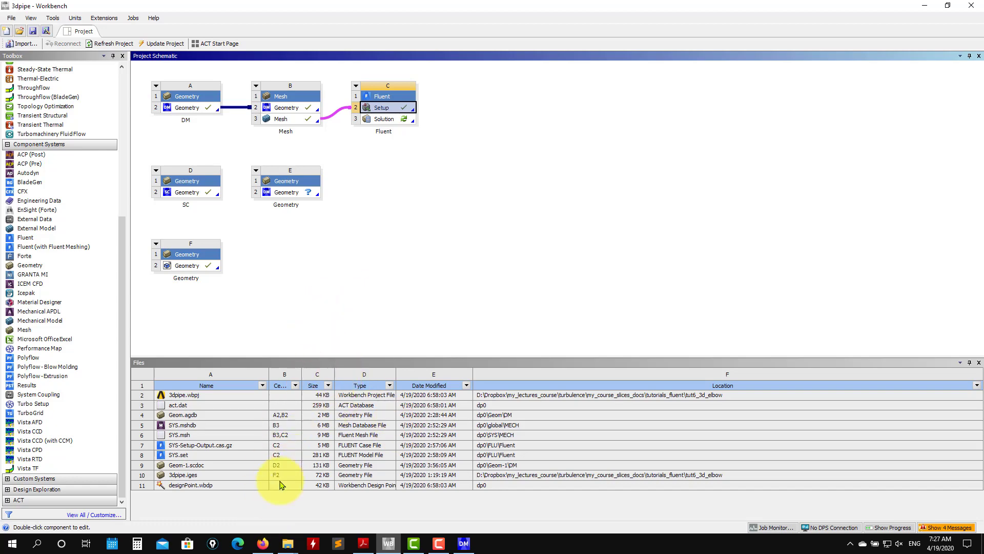
left_click(263, 543)
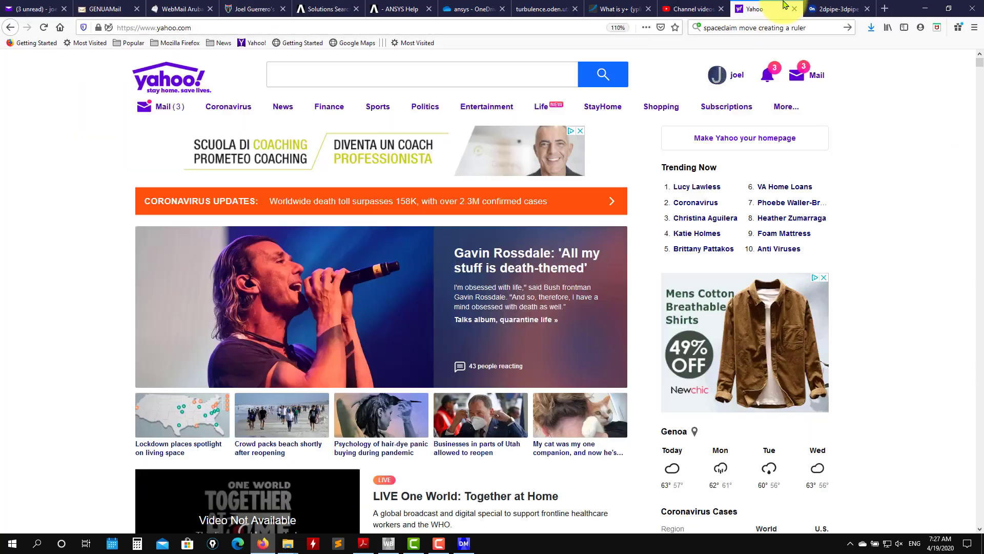
left_click(824, 5)
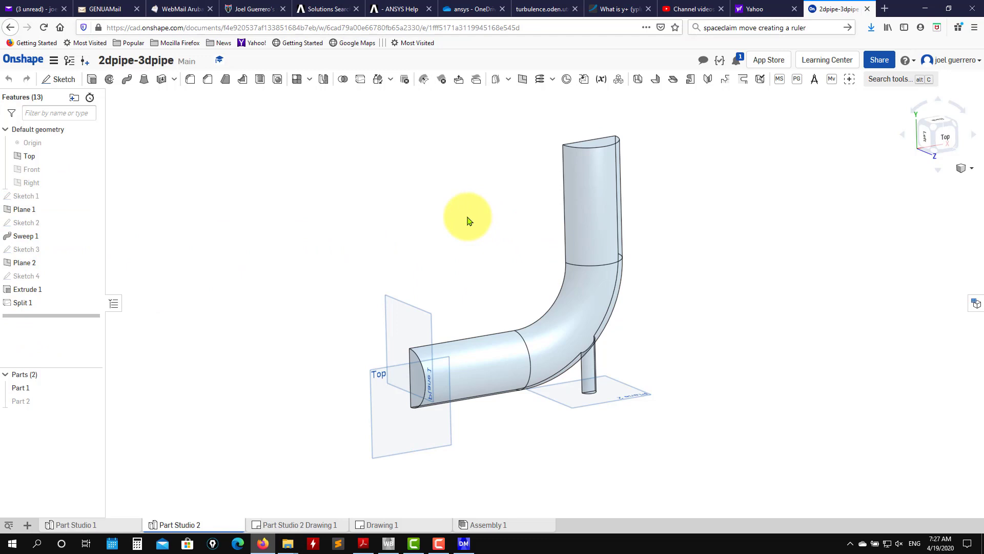
left_click(929, 6)
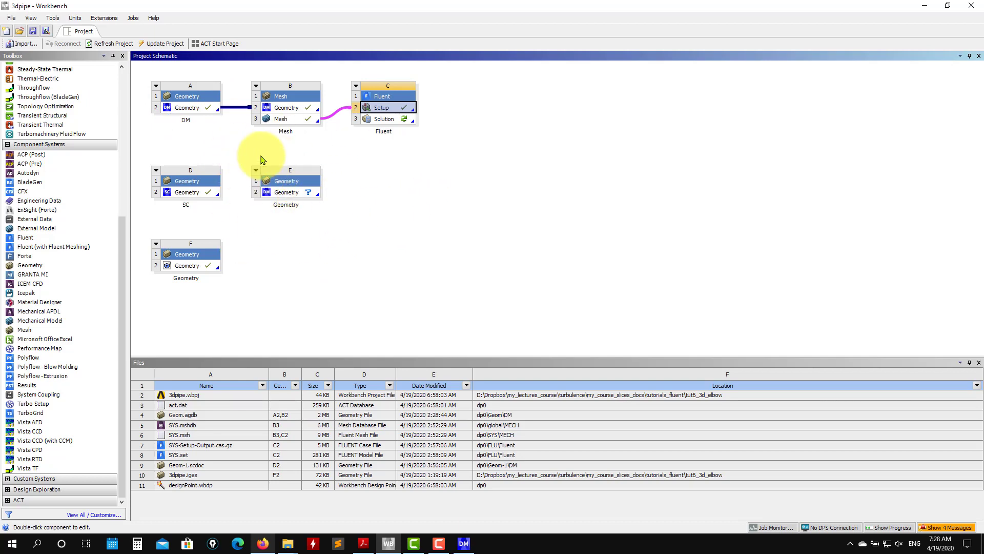
Step: Switch to DesignModeler, consult the pipe dimensions in 3D_drawing.pdf, and return to the empty geometry
left_click(464, 545)
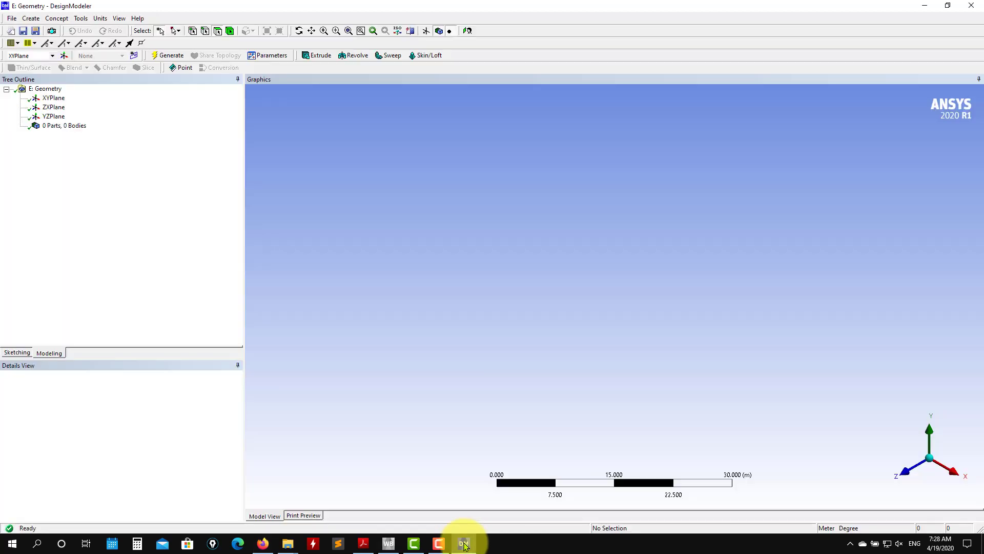
left_click(905, 469)
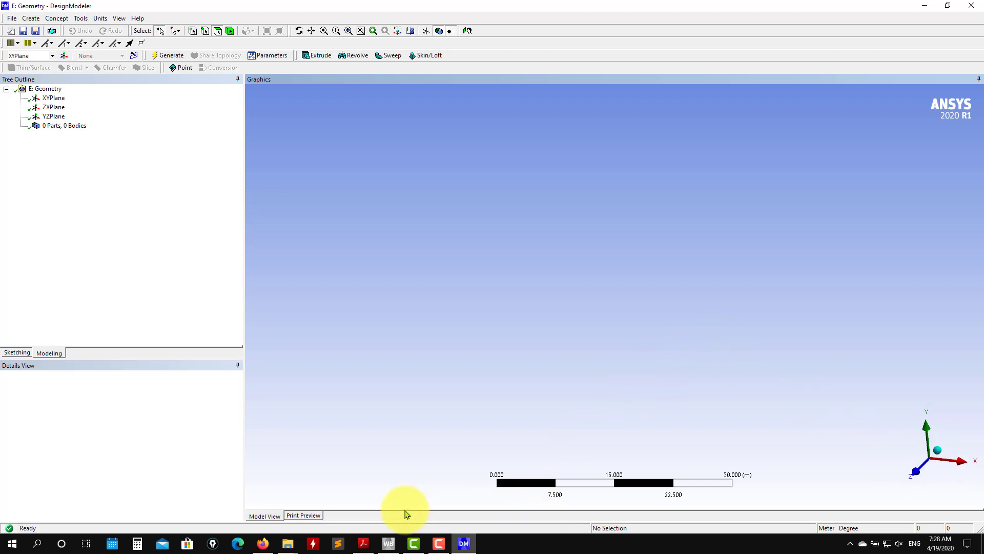
left_click(362, 546)
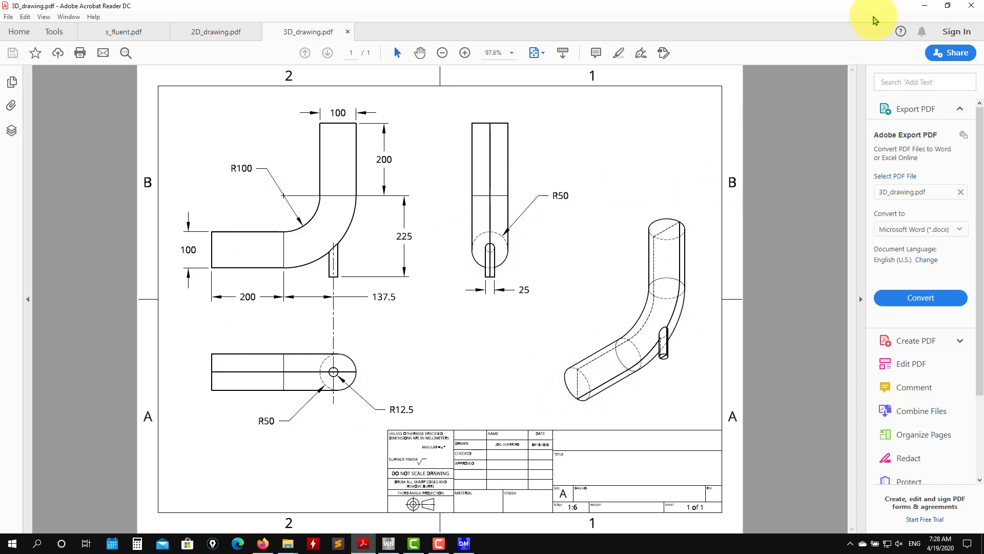
left_click(926, 7)
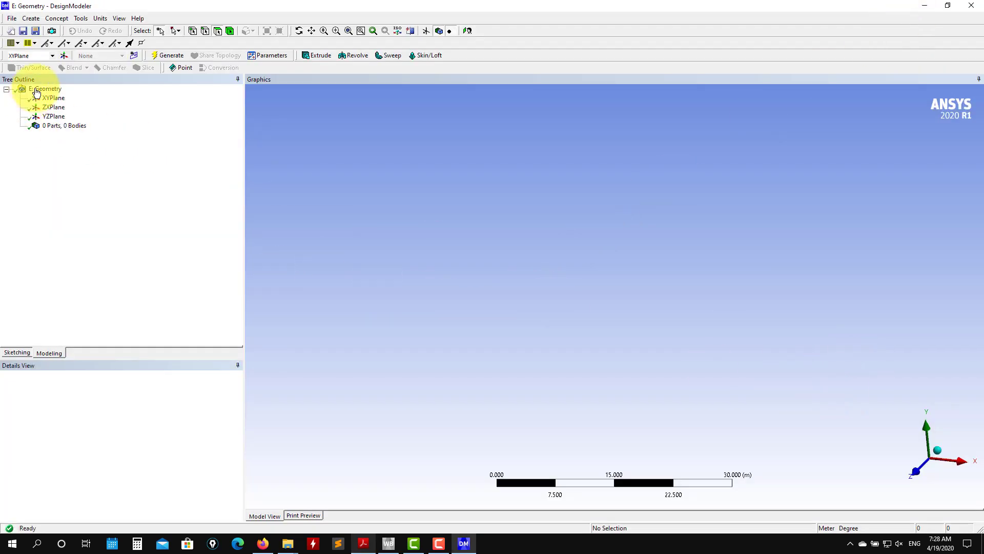
Step: Create a new sketch on the XYPlane, with the plane viewed face-on
left_click(54, 98)
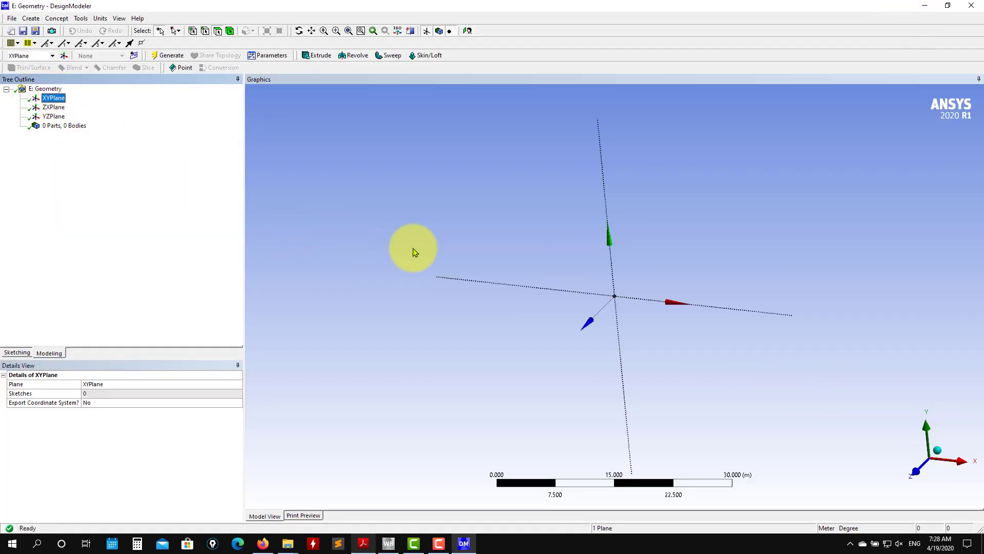
left_click(467, 30)
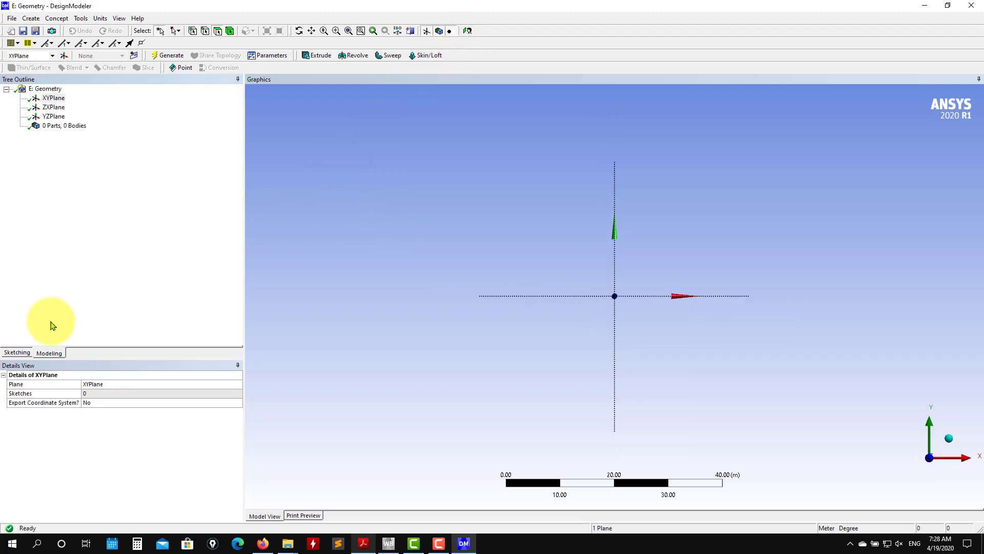
left_click(16, 353)
left_click(134, 55)
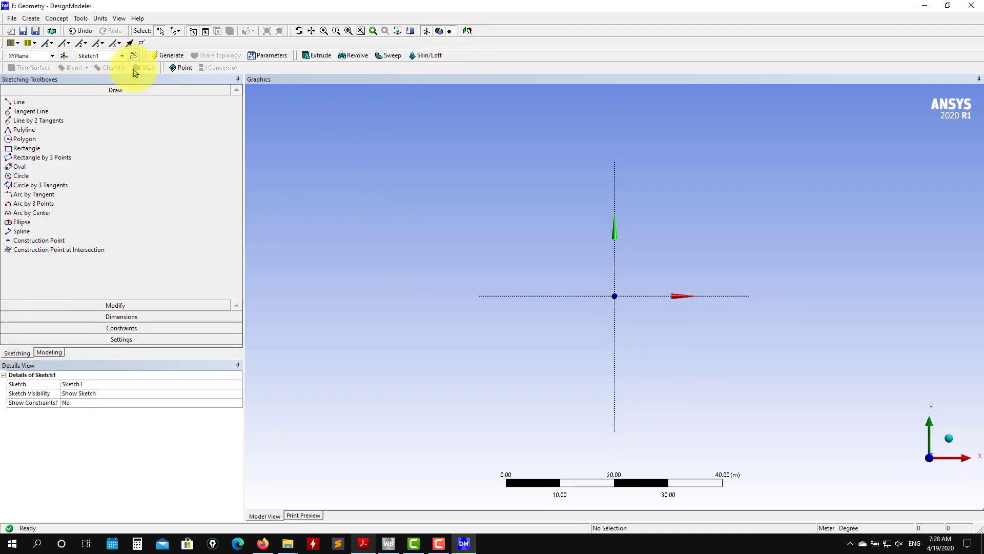
Step: Enable the 2D grid display and grid snapping for the sketch, and set the major grid spacing to 0.1 m
left_click(119, 339)
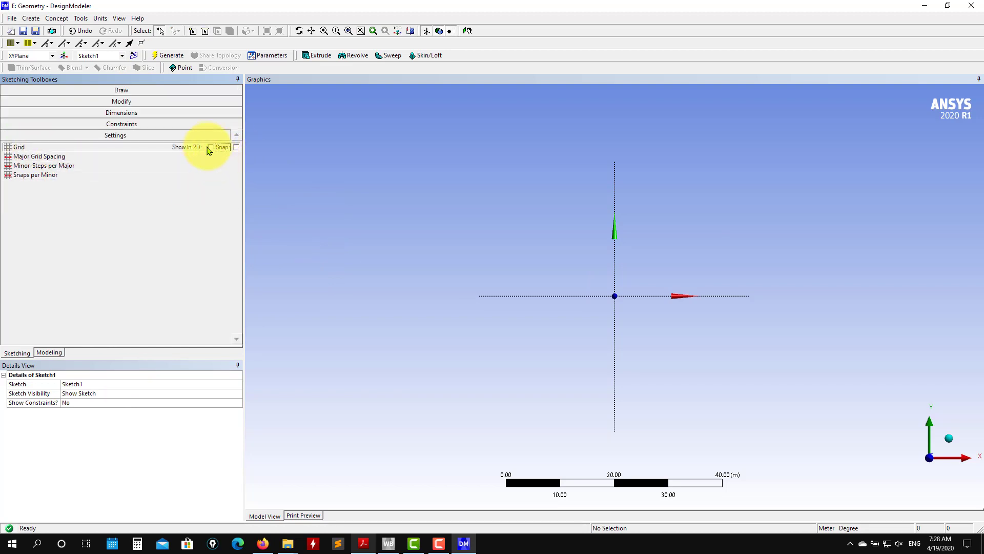
left_click(210, 148)
left_click(236, 147)
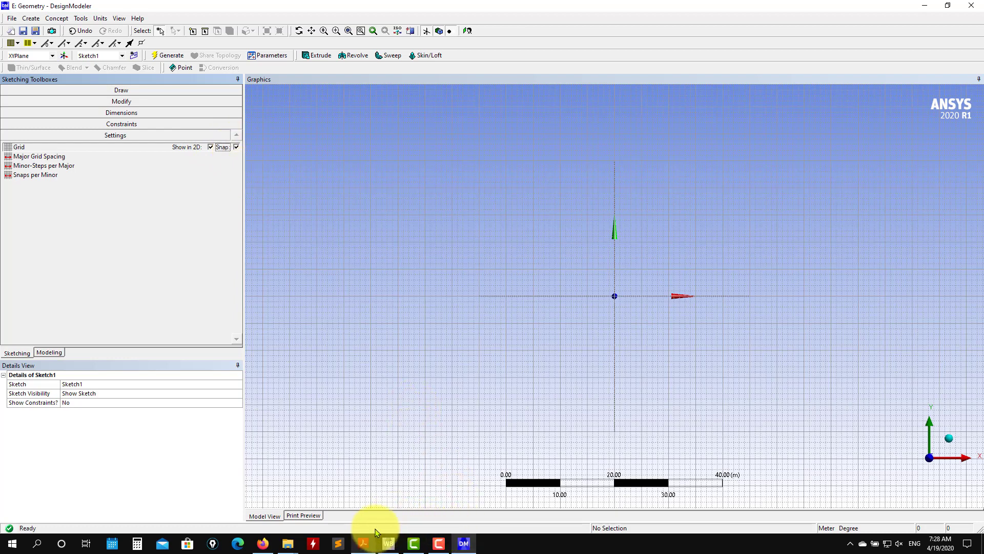
scroll(635, 323, "down", 1)
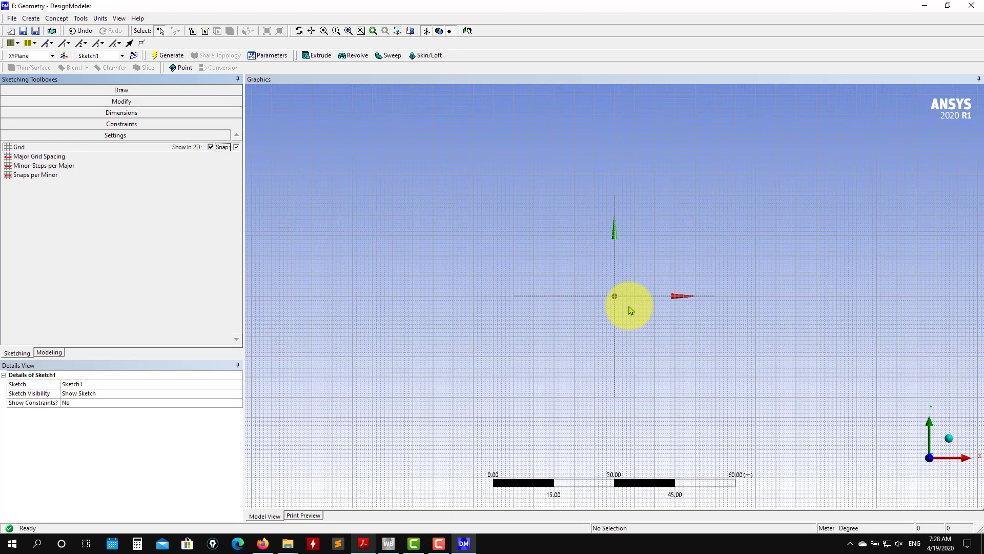
left_click(28, 156)
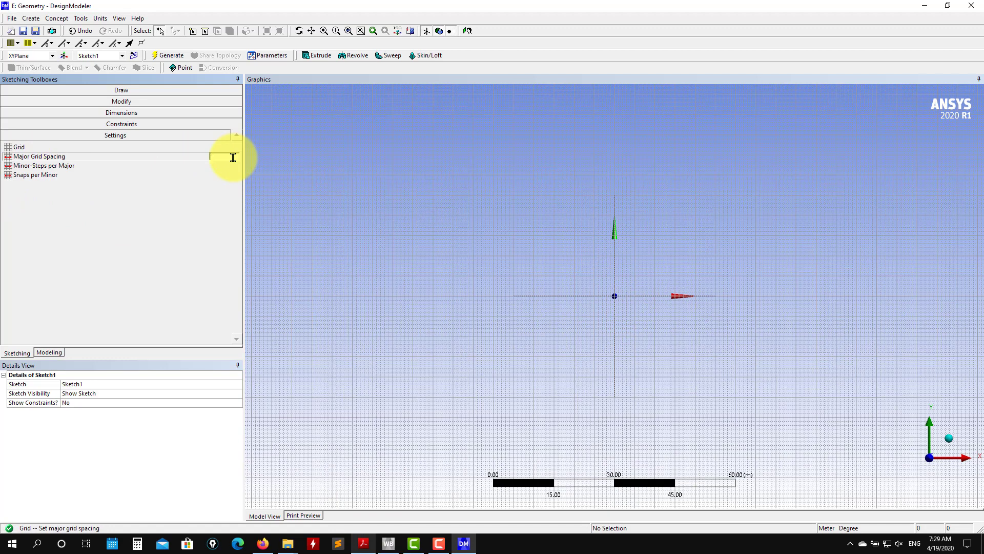
type("0.1")
key("Return")
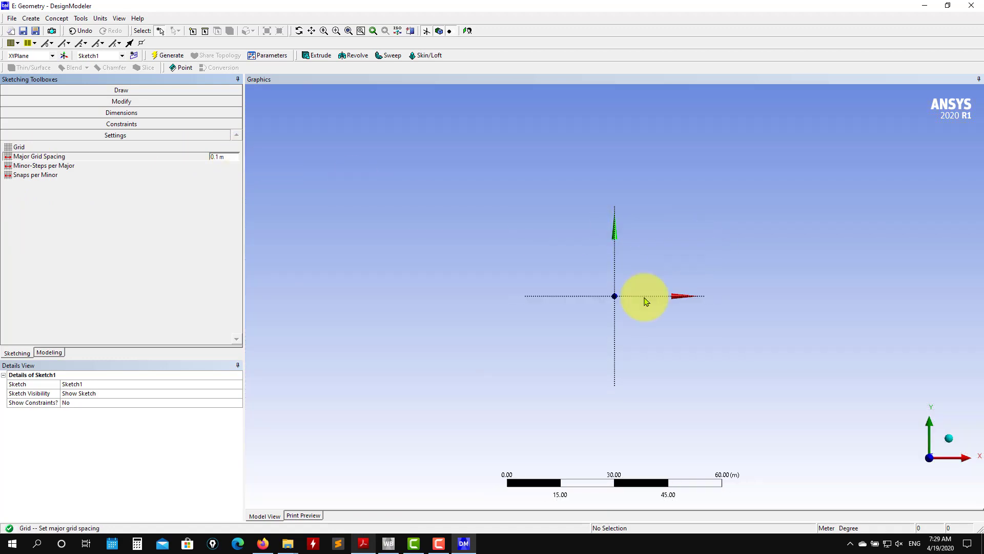
Step: Draw a rectangle about 0.2 m wide and 0.1 m high, up along the positive axes from the origin
scroll(622, 322, "up", 7)
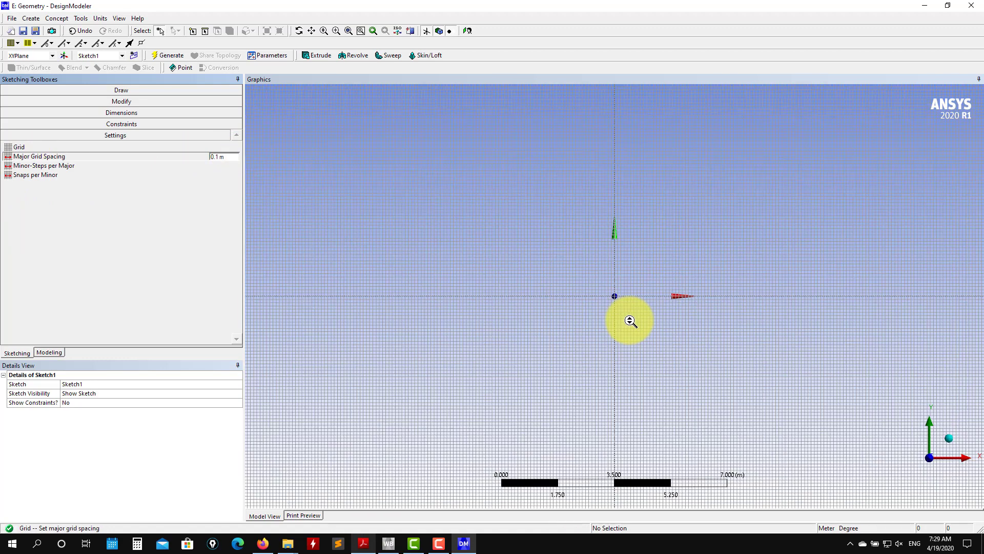
scroll(630, 321, "up", 10)
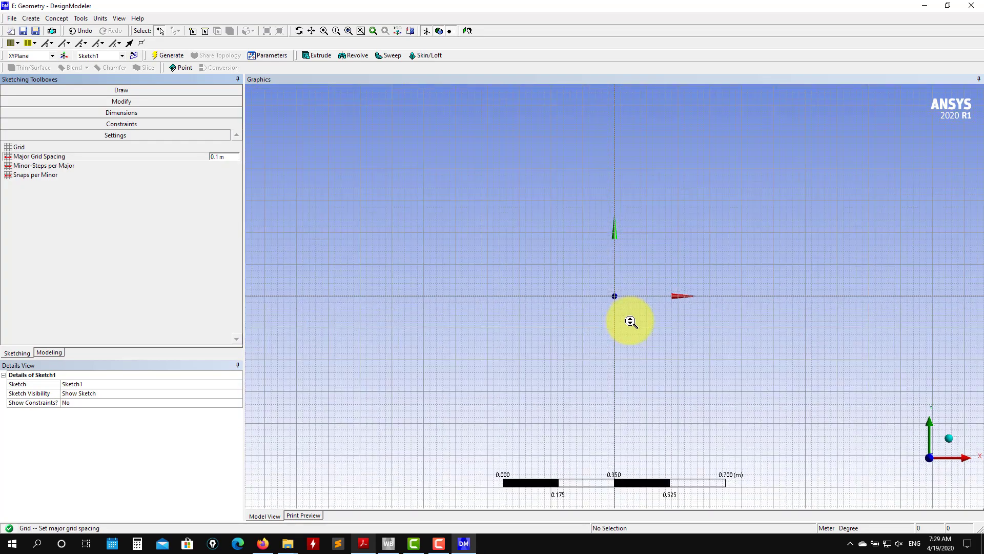
scroll(634, 322, "up", 2)
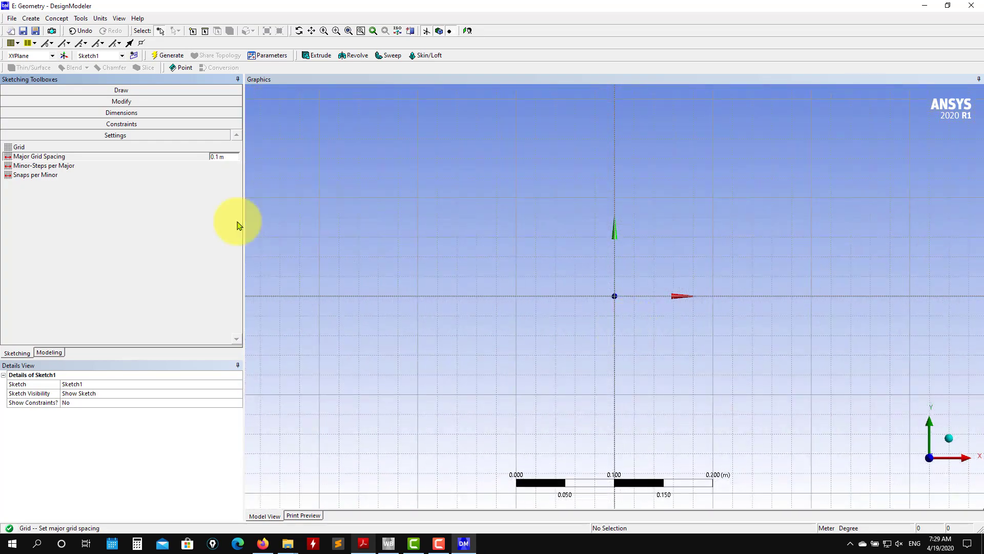
left_click(134, 90)
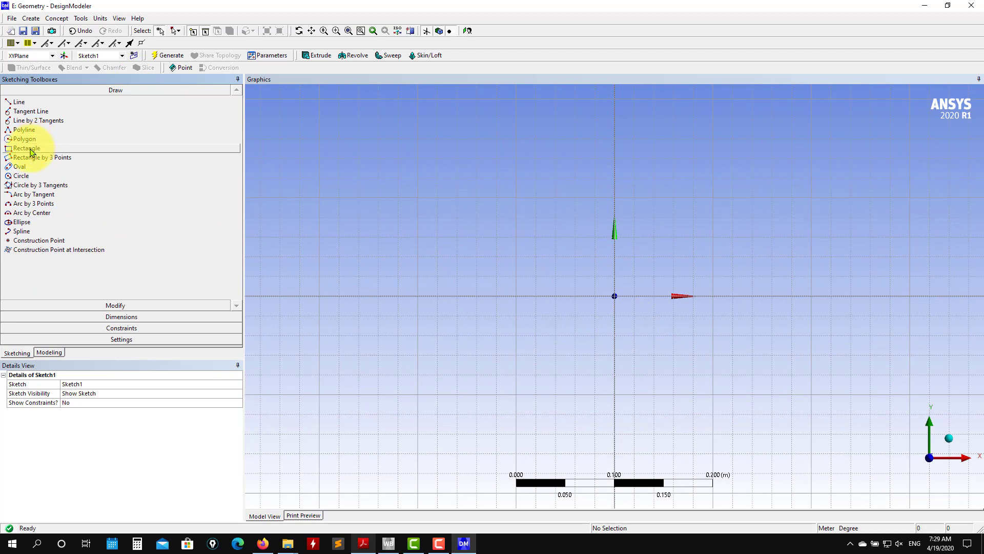
left_click(28, 149)
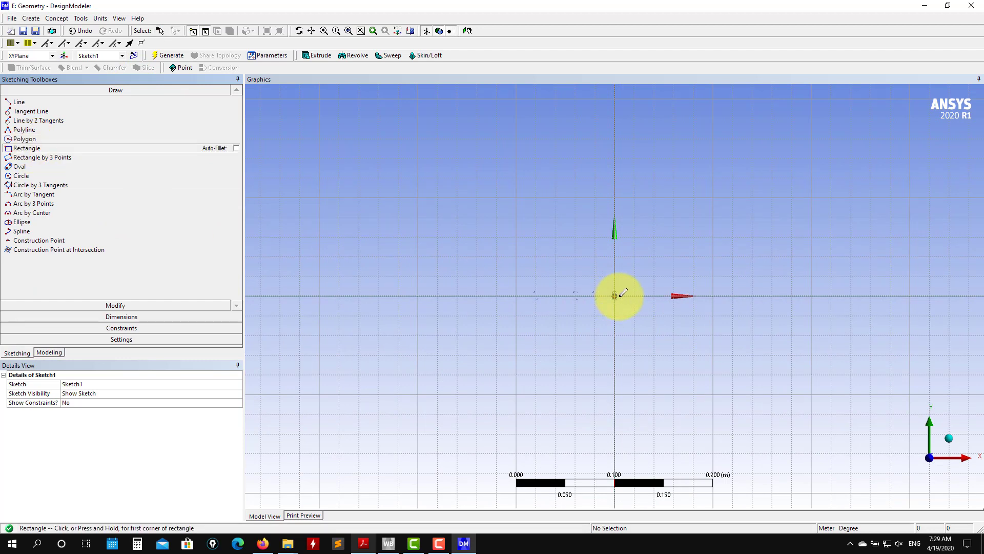
left_click(614, 296)
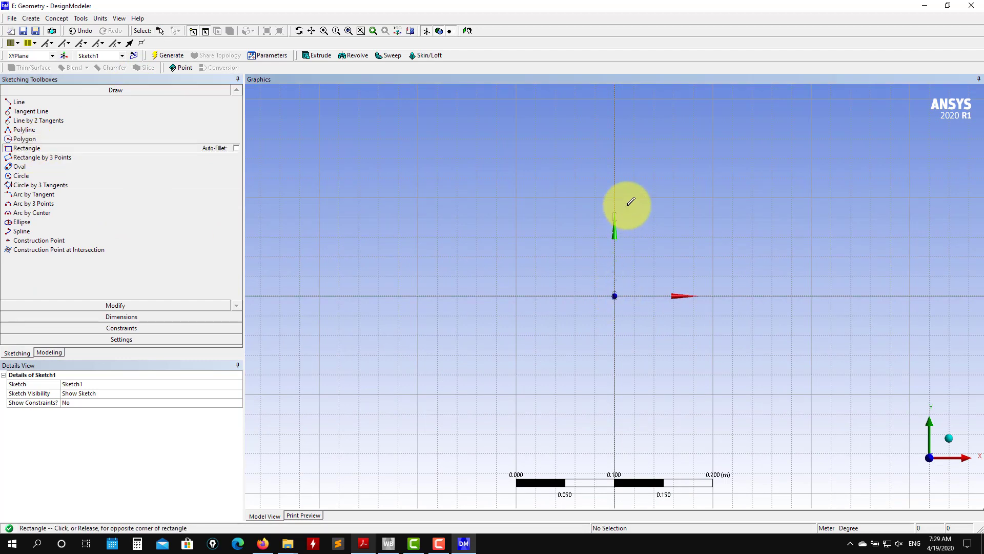
left_click(811, 198)
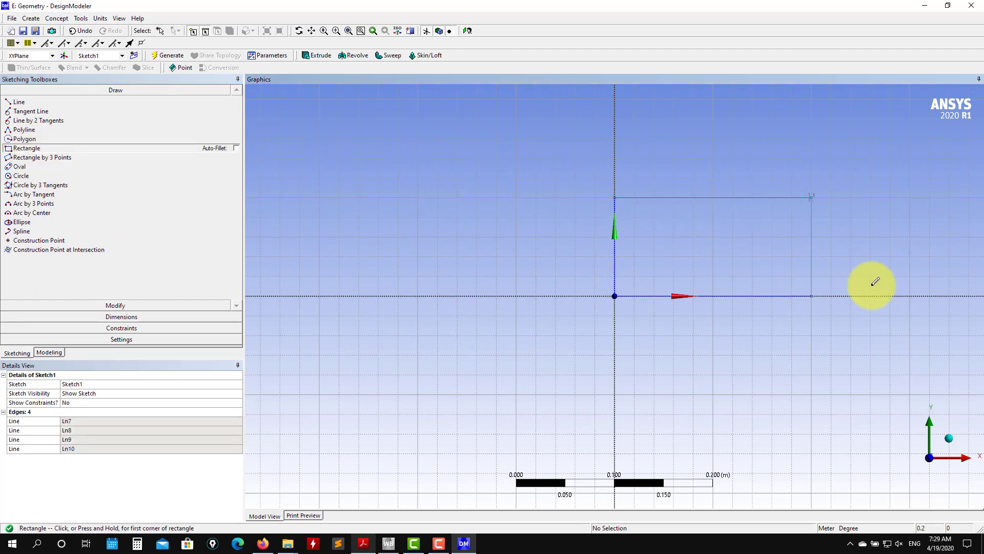
Step: Add general dimensions to the rectangle's lower horizontal edge and the vertical edge at the origin
left_click(111, 315)
left_click(20, 124)
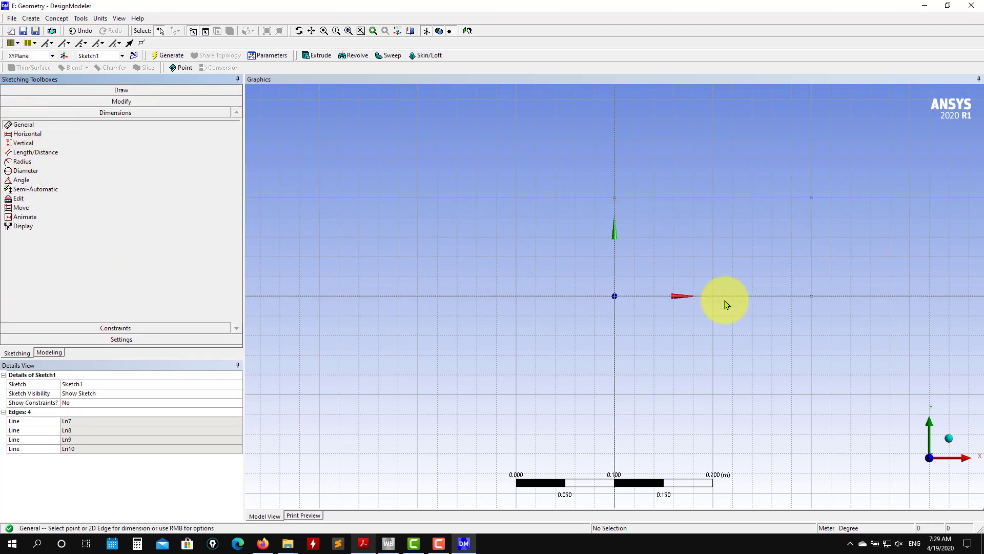
left_click(740, 297)
left_click(722, 339)
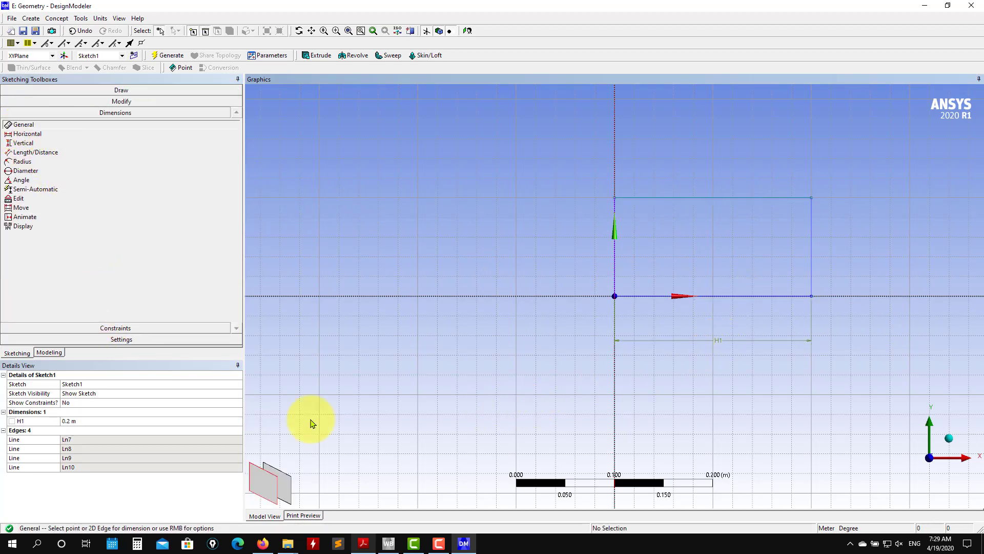
left_click(615, 208)
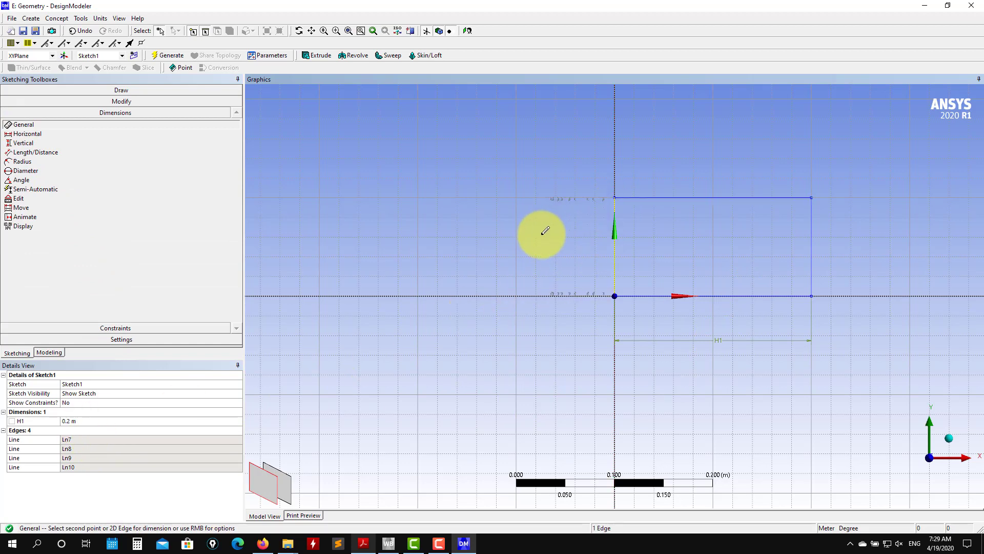
left_click(542, 248)
Step: Place a construction point about 0.1 m directly above the rectangle's corner farthest from the origin
scroll(566, 367, "up", 2)
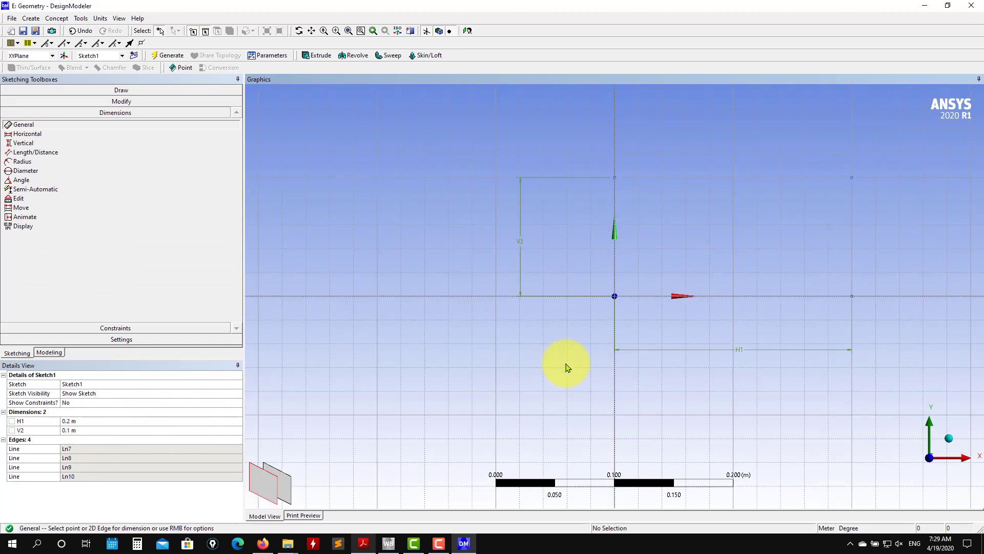
scroll(567, 358, "down", 3)
middle_click_drag(826, 319, 609, 357, "ctrl")
scroll(610, 360, "up", 1)
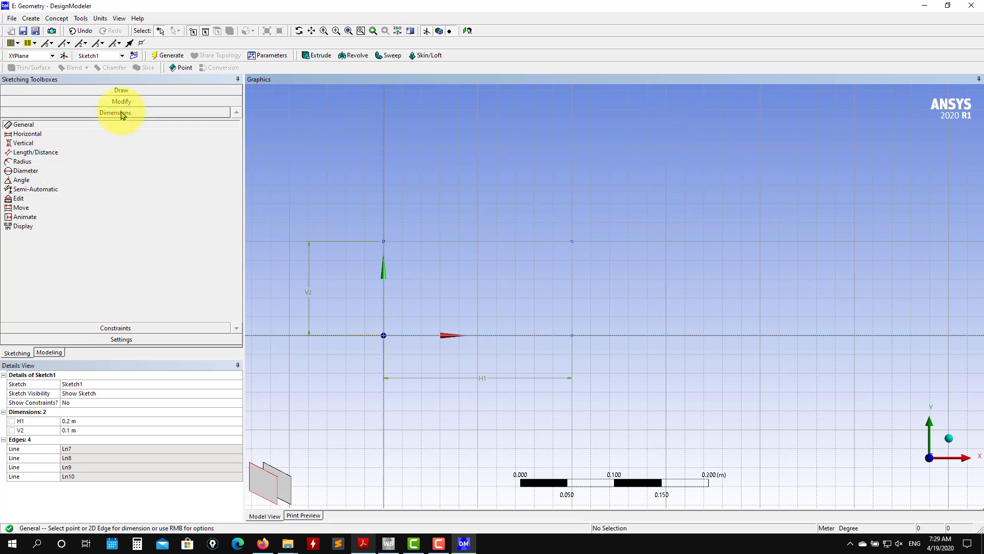
left_click(134, 90)
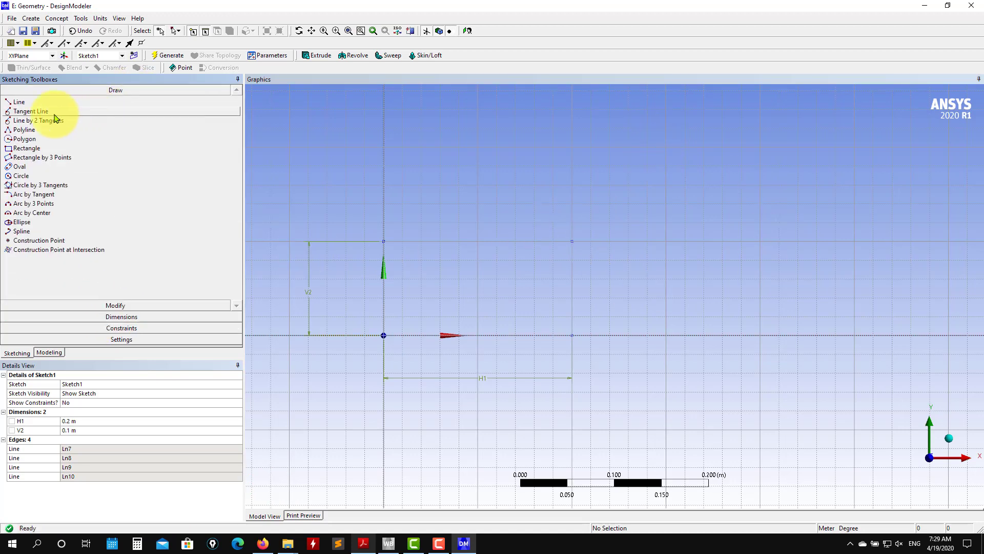
left_click(46, 241)
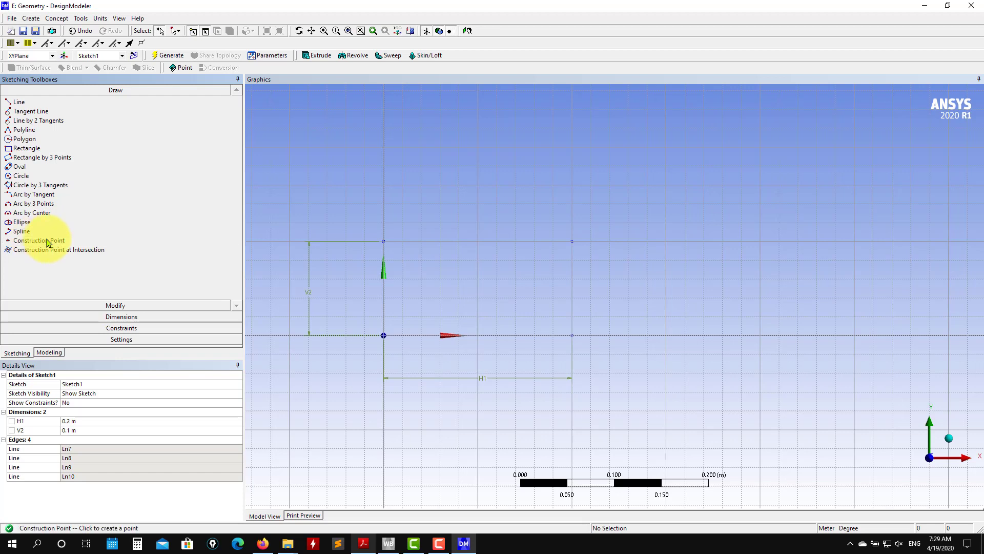
left_click(574, 146)
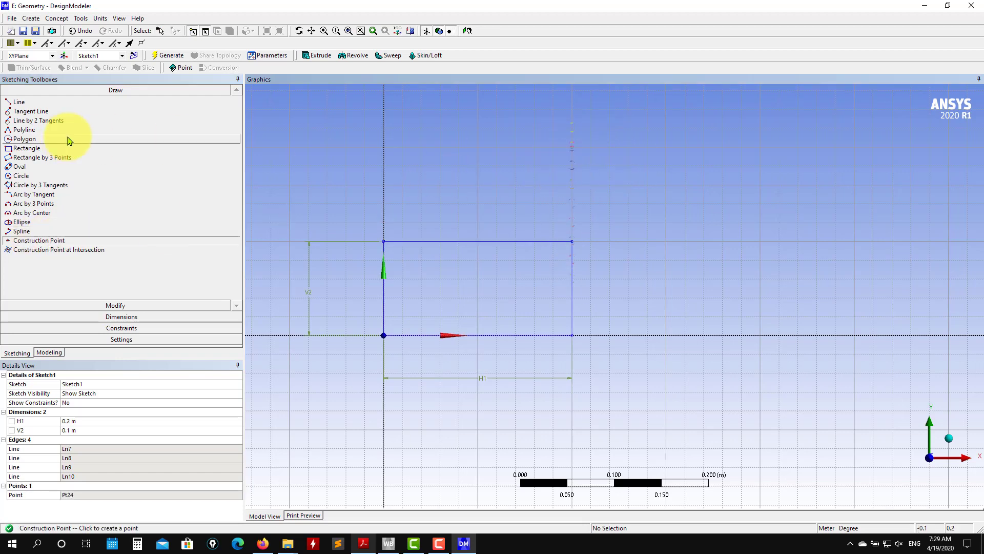
Step: Turn off the 2D grid display for the sketch while keeping grid snapping enabled
left_click(121, 319)
left_click(23, 143)
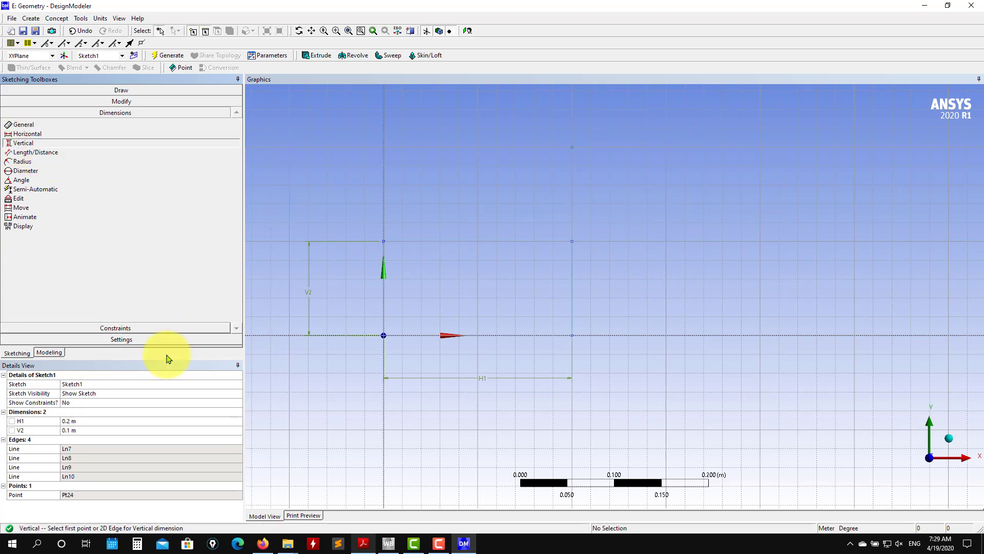
left_click(122, 340)
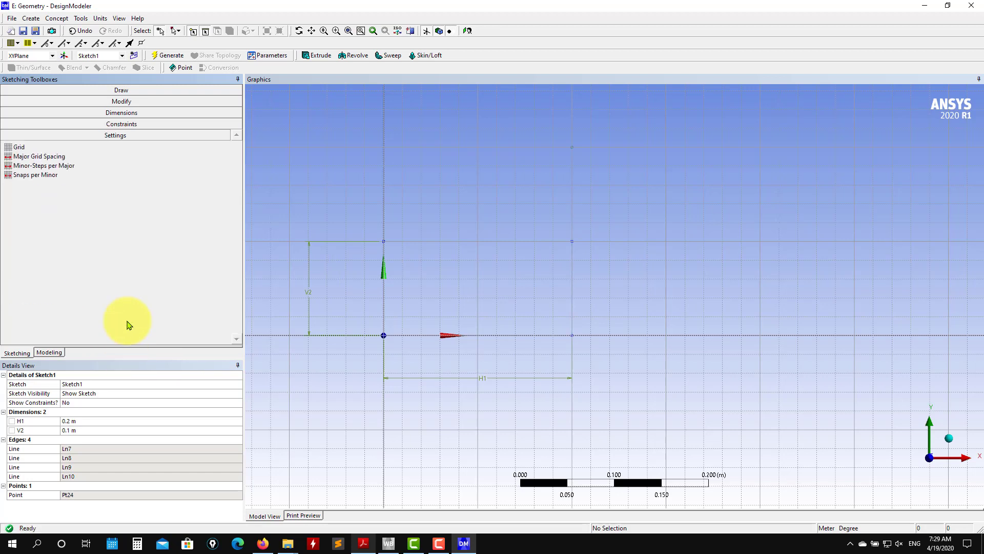
left_click(99, 149)
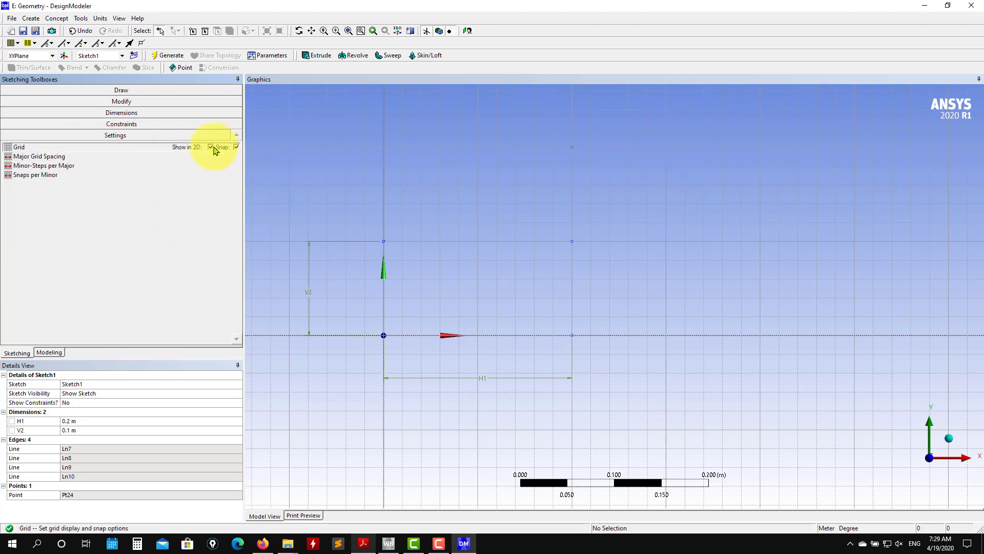
left_click(211, 148)
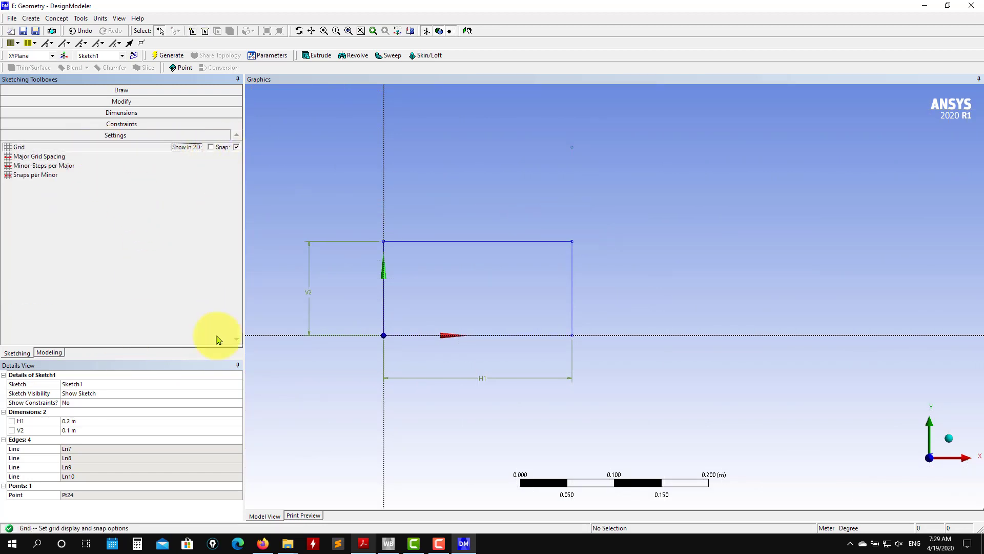
Step: Add a vertical dimension between the rectangle's upper edge and the construction point above it
left_click(123, 90)
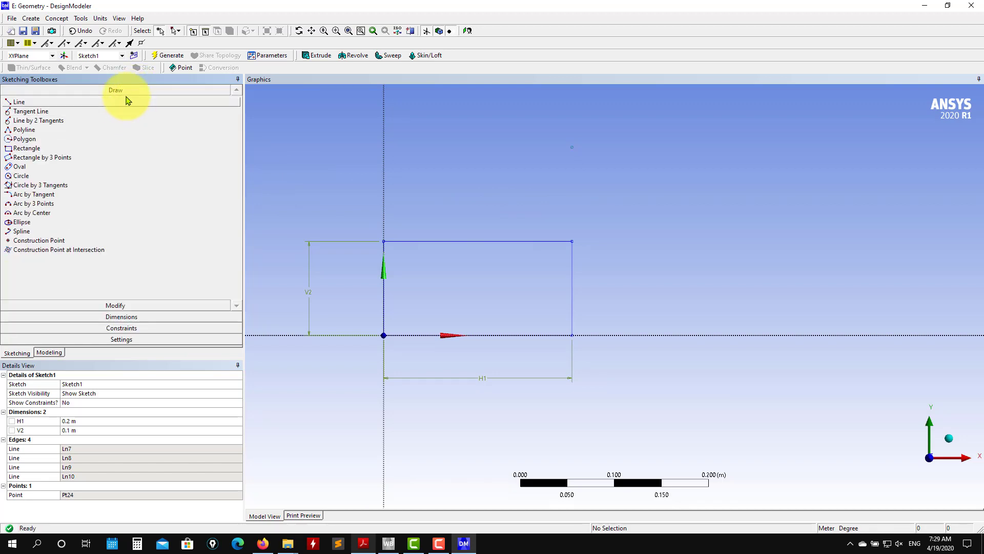
left_click(146, 317)
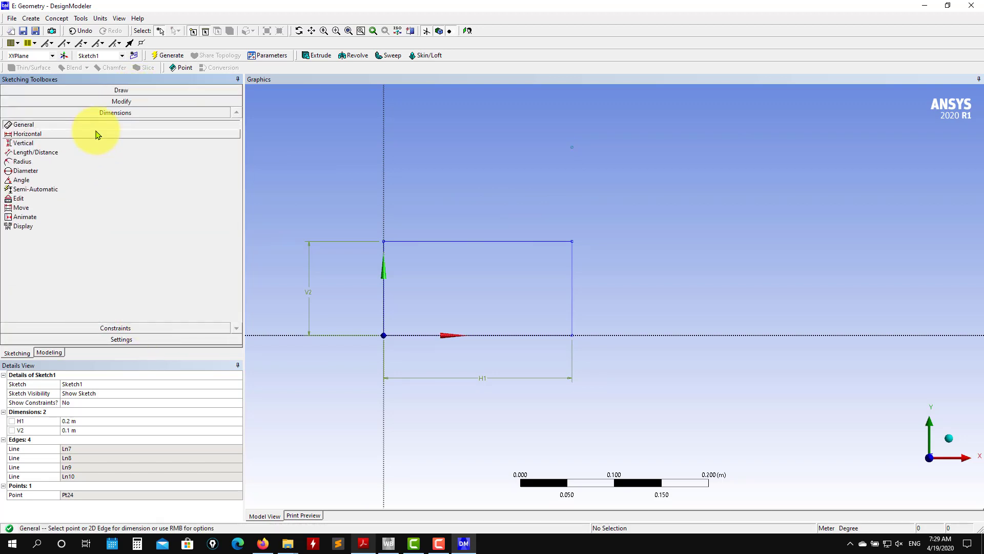
left_click(25, 143)
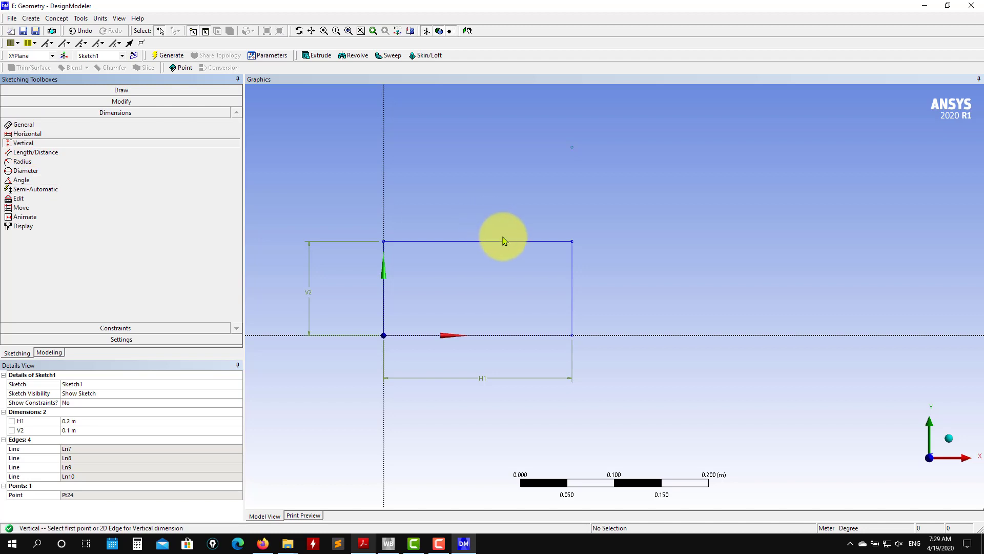
left_click(530, 241)
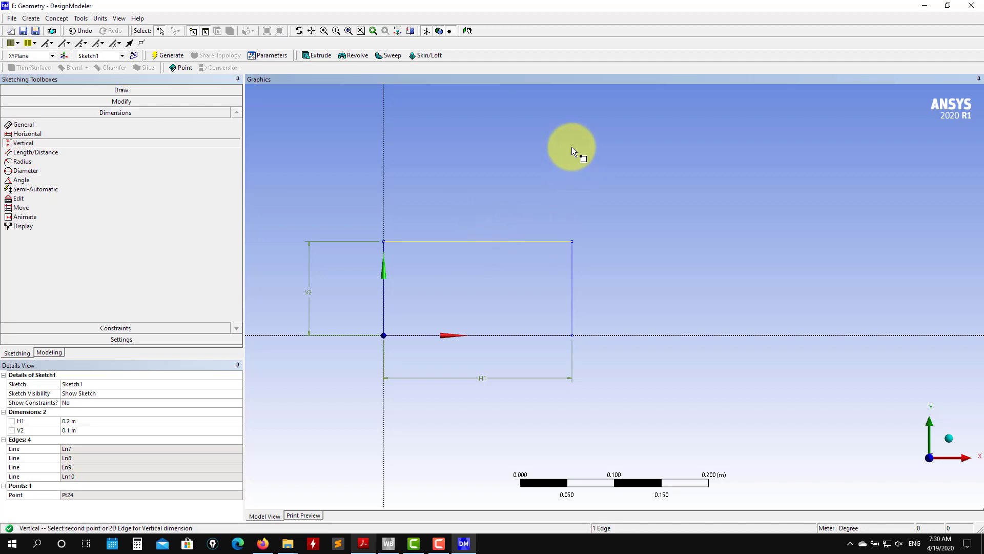
left_click(572, 148)
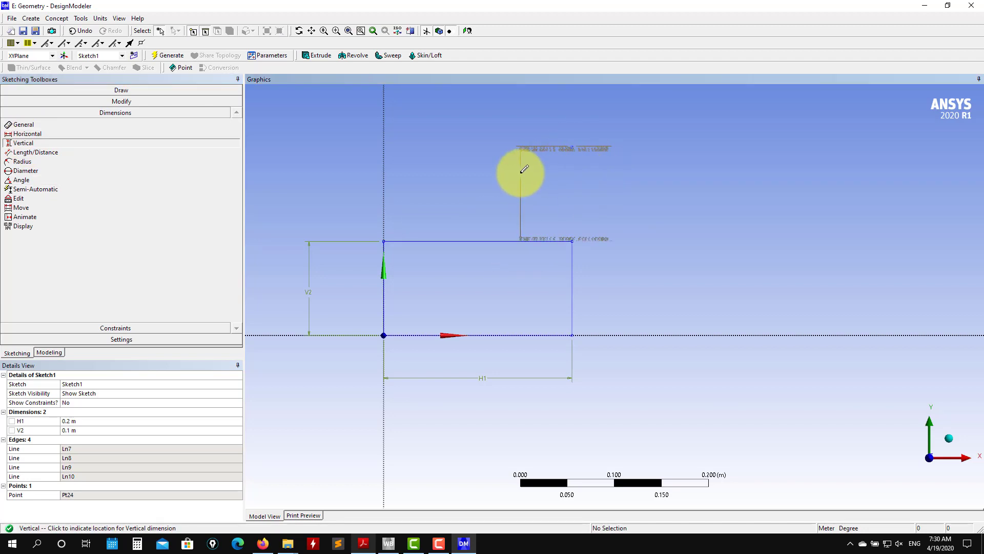
left_click(512, 179)
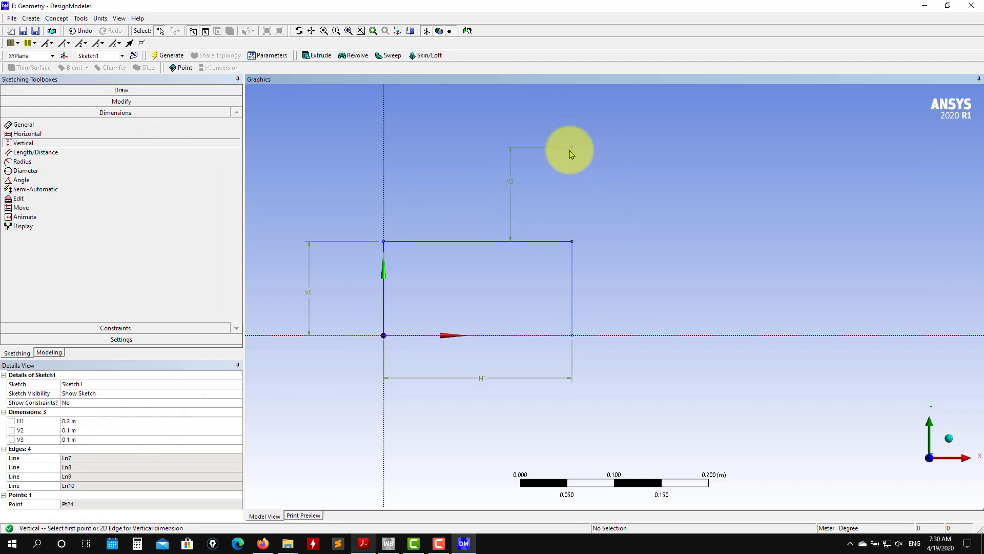
Step: Draw two concentric circles on the construction point, through the rectangle's upper and lower far corners, with radii about 0.1 m and 0.2 m
left_click(143, 92)
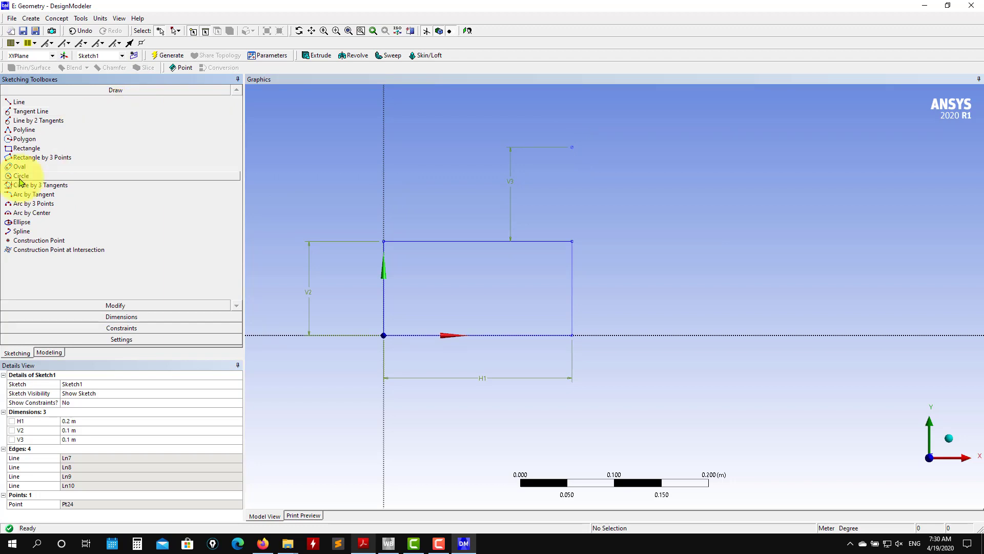
left_click(79, 176)
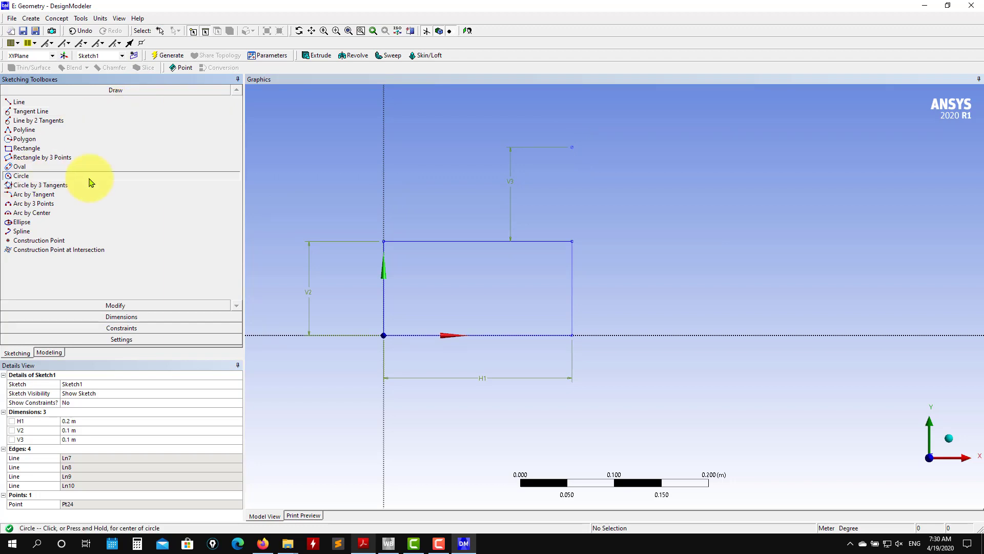
left_click(573, 147)
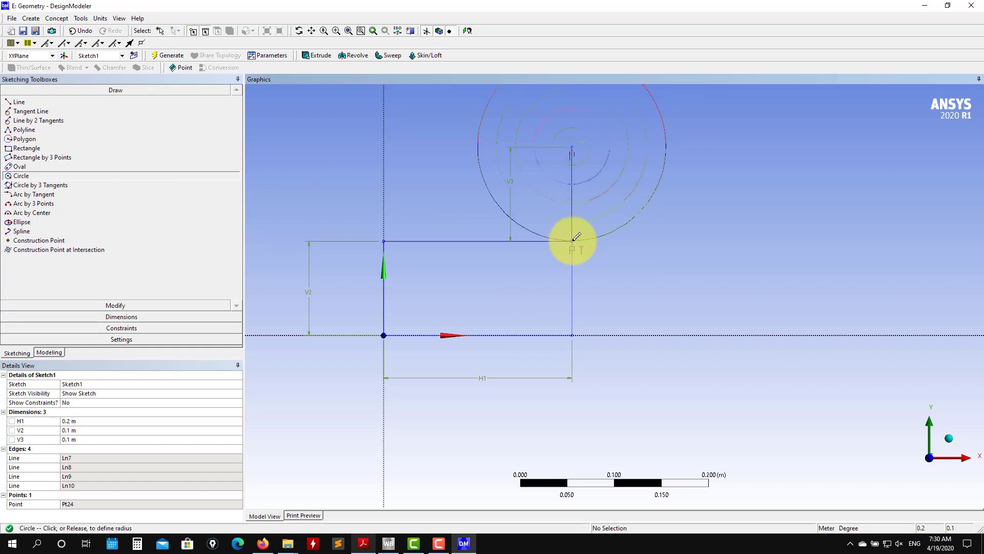
left_click(574, 240)
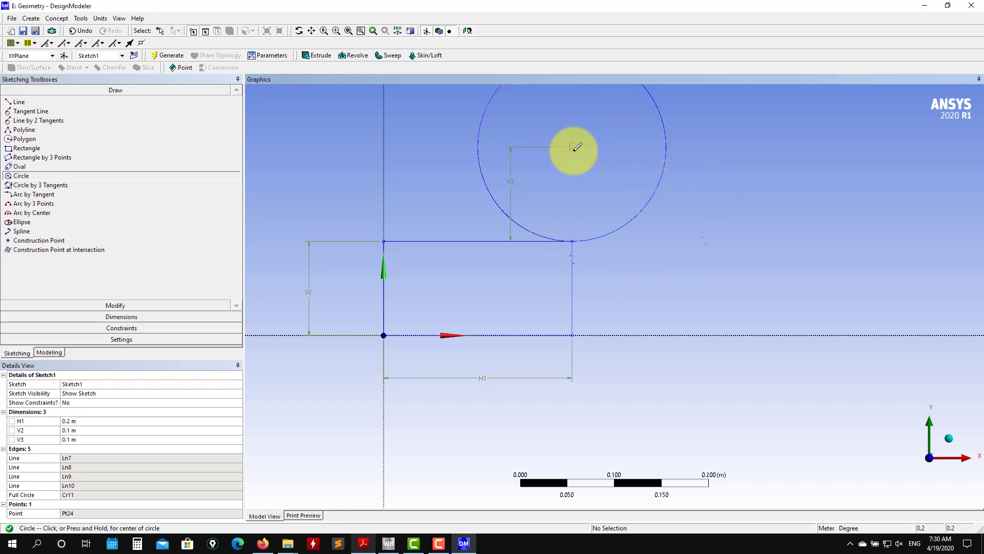
left_click(572, 334)
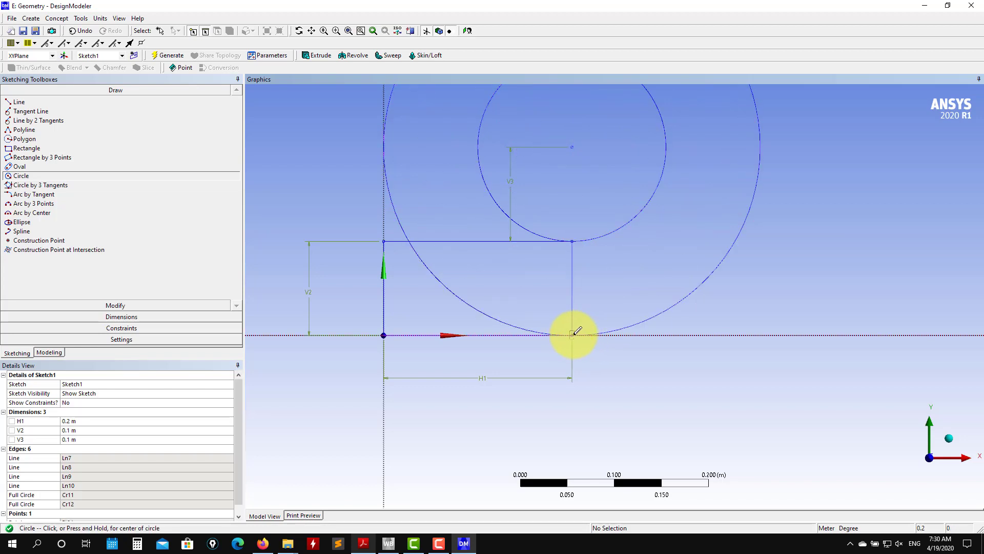
Step: Draw a horizontal line about 0.2 m long from the circles' centre along positive X to the outer circle
scroll(610, 296, "down", 3)
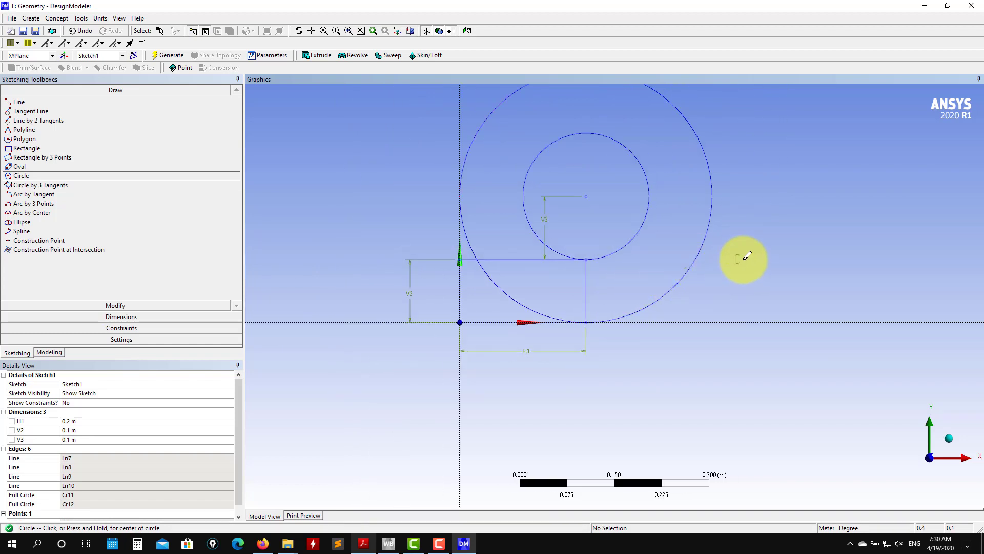
middle_click_drag(747, 256, 687, 323, "ctrl")
left_click(21, 102)
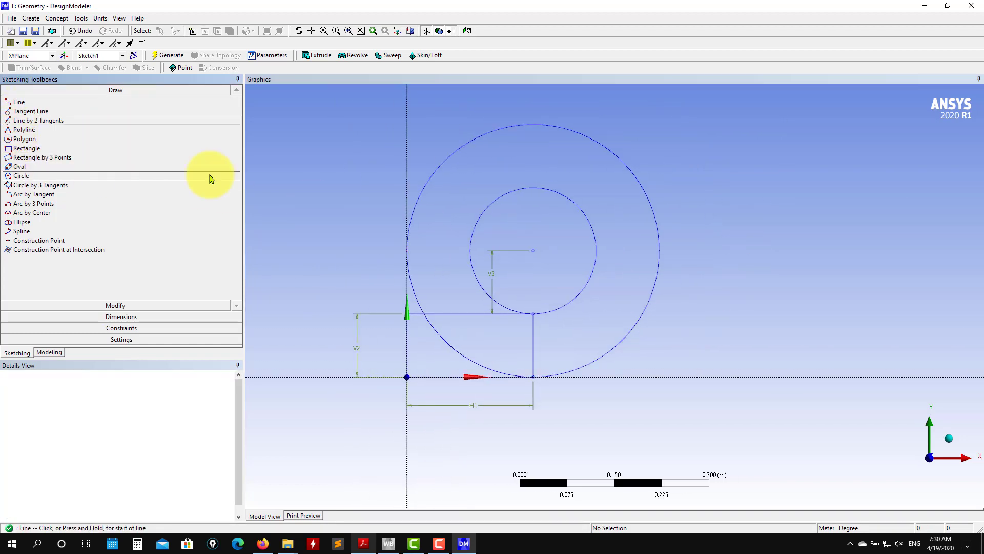
left_click(535, 249)
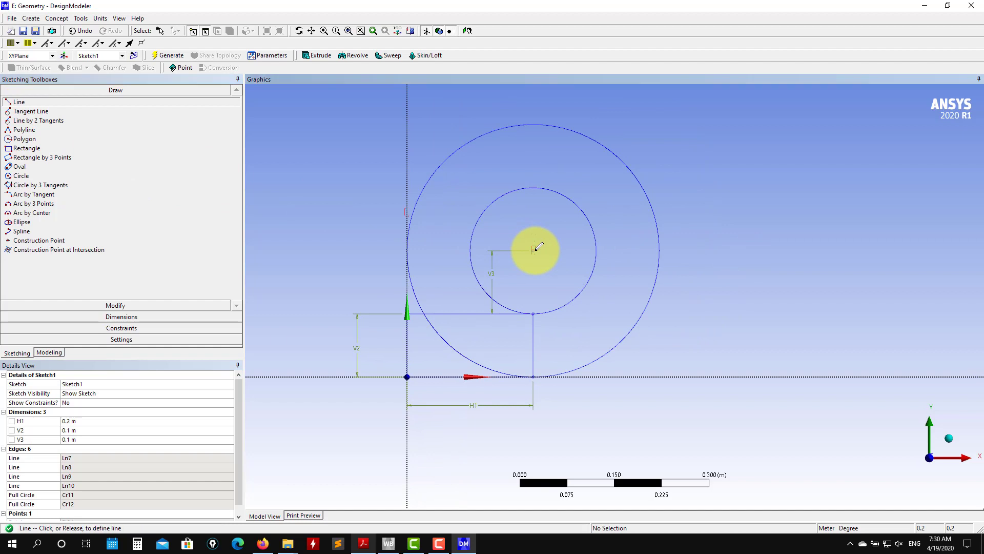
left_click(661, 249)
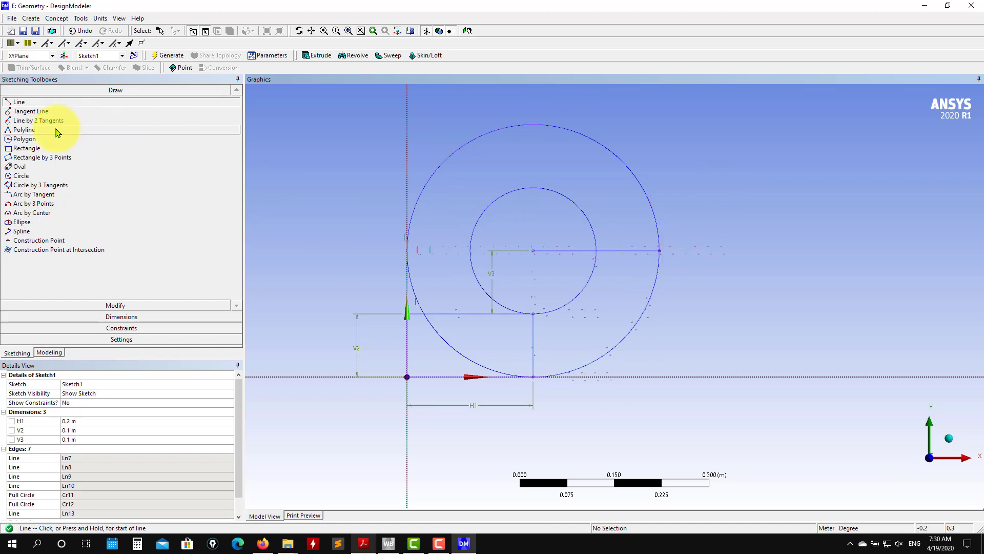
Step: Draw equal vertical lines about 0.2 m upward from where the horizontal line meets each circle, and join their upper ends with a horizontal line
left_click(661, 249)
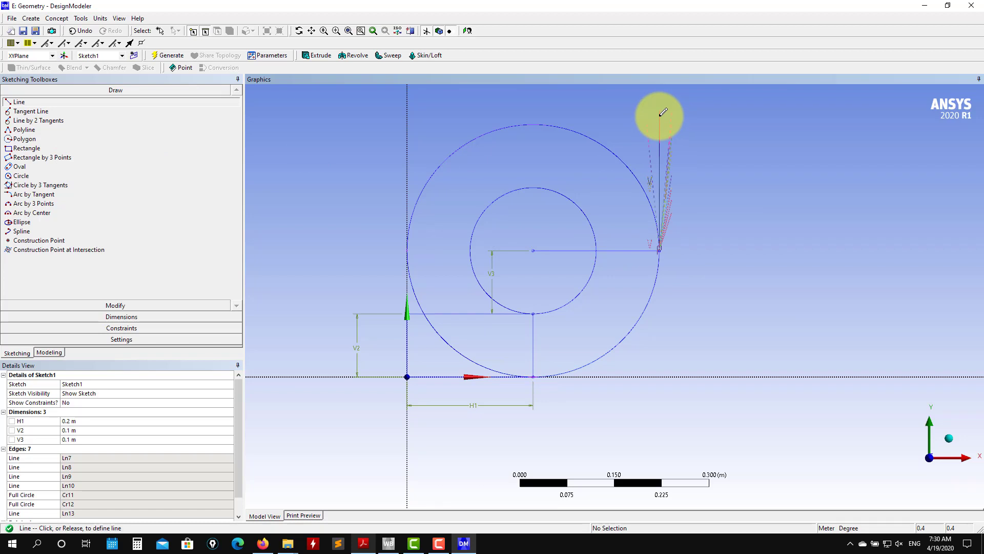
left_click(660, 112)
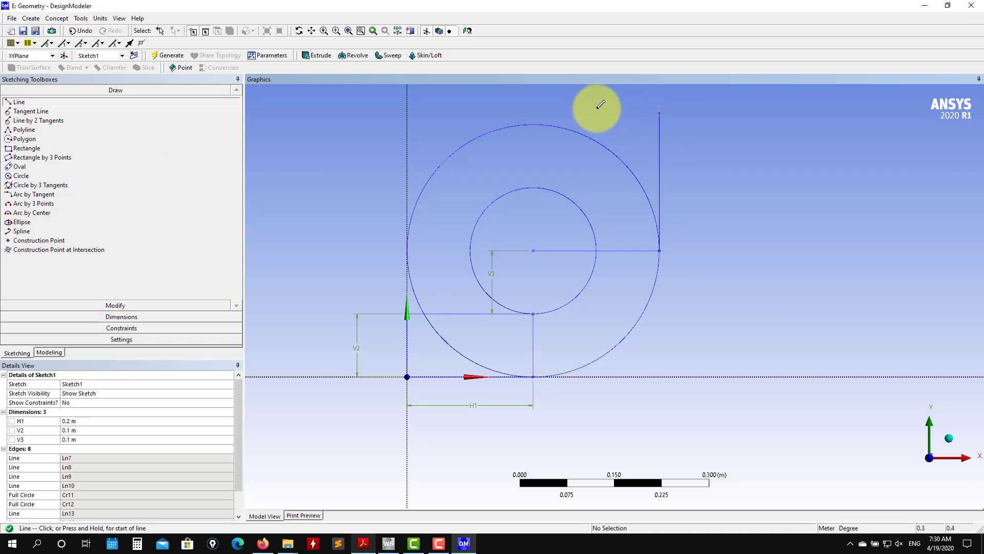
left_click(596, 250)
left_click(597, 112)
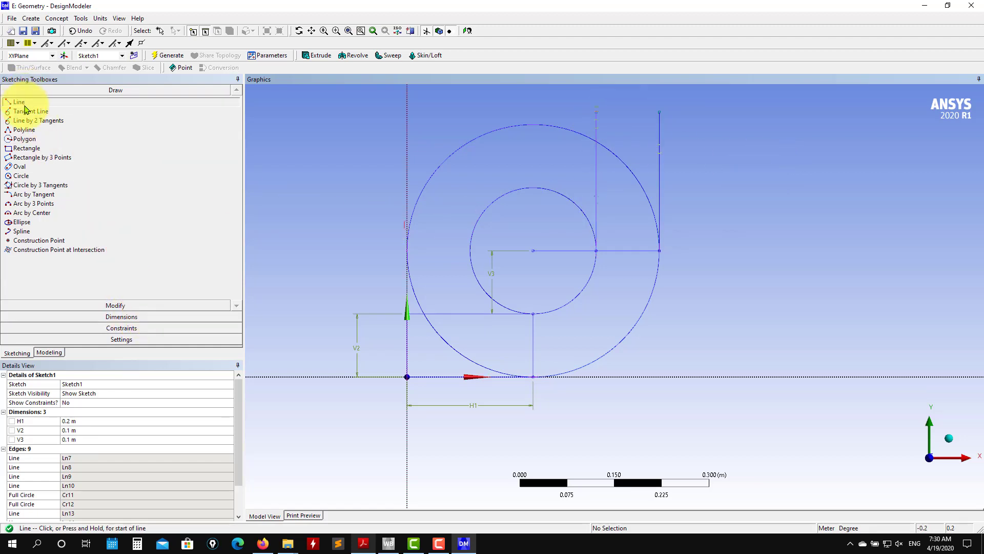
left_click(596, 111)
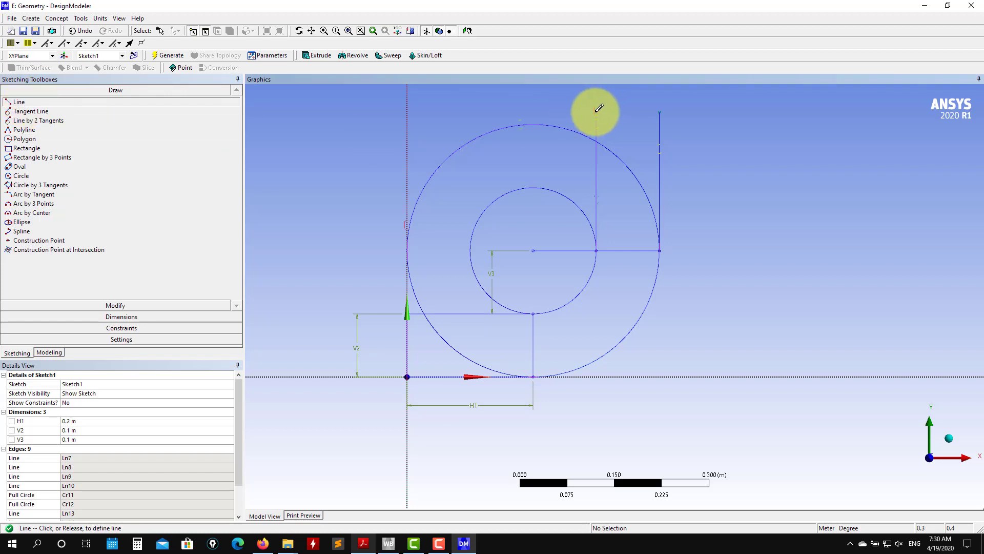
left_click(661, 110)
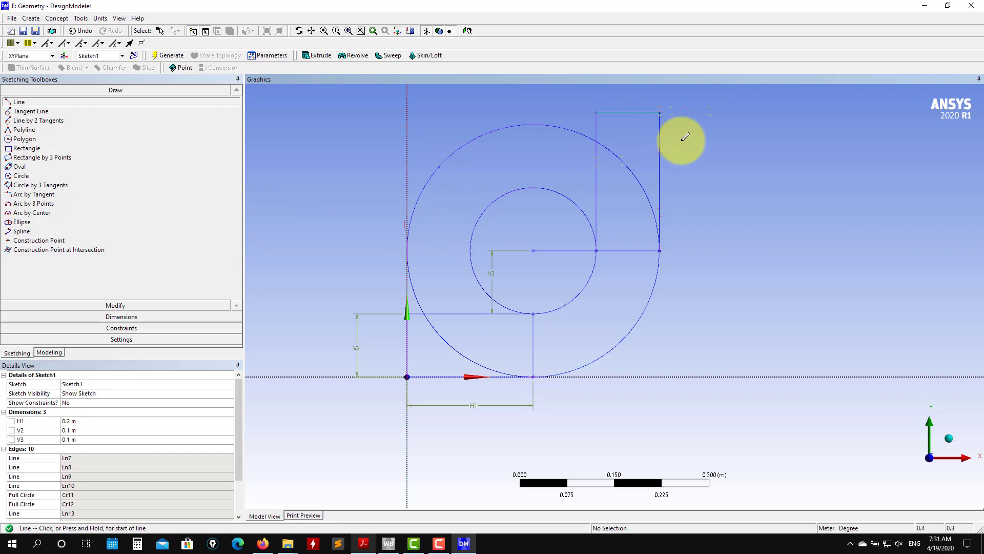
Step: Trim both circles to quarter arcs and remove the internal vertical edge and horizontal centre line, leaving only the closed elbow outline
scroll(688, 114, "down", 2)
scroll(659, 121, "up", 2)
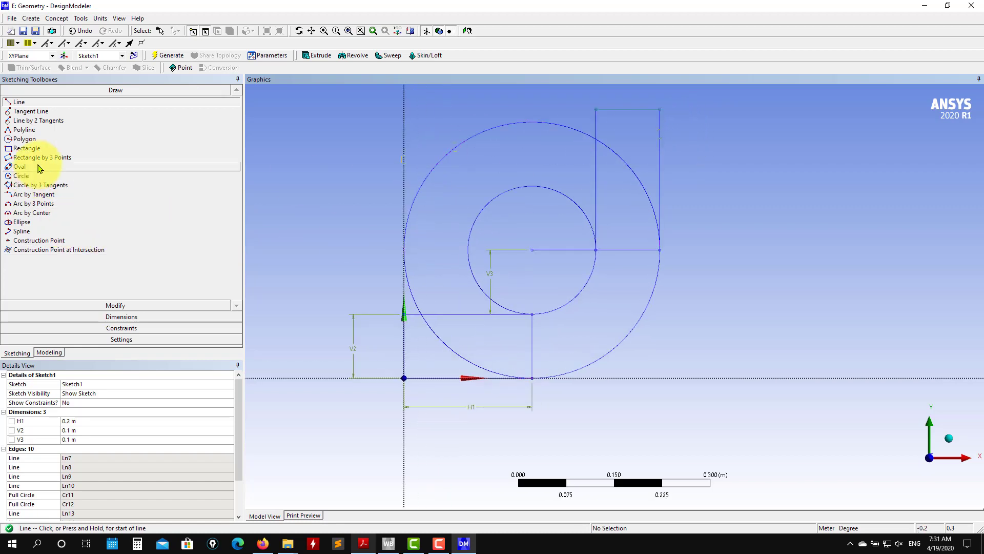
left_click(93, 306)
left_click(32, 141)
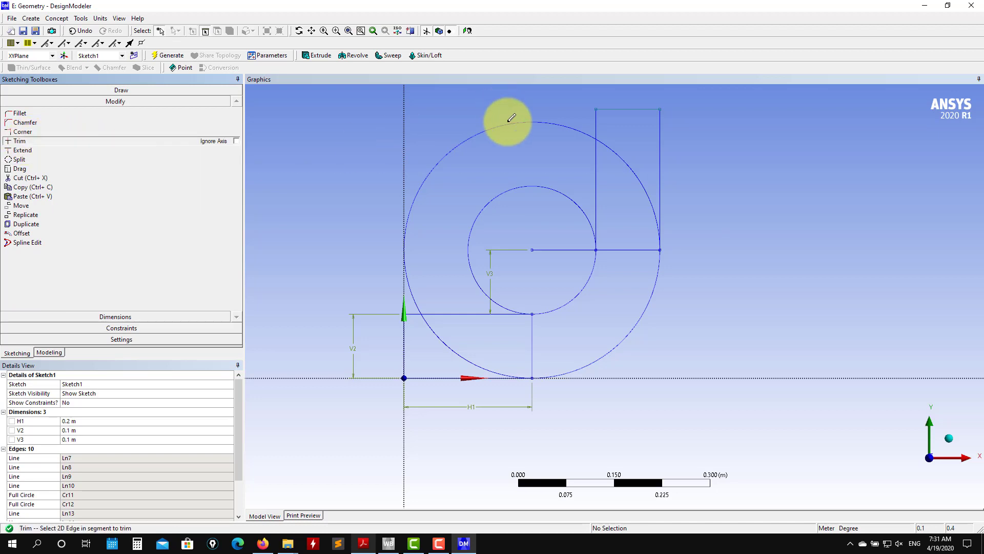
left_click(510, 122)
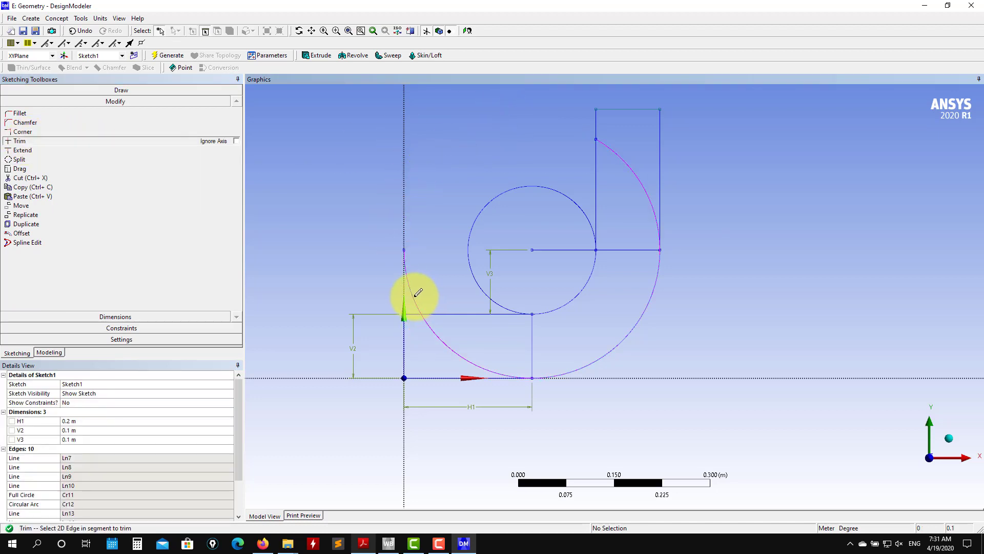
left_click(418, 293)
left_click(458, 350)
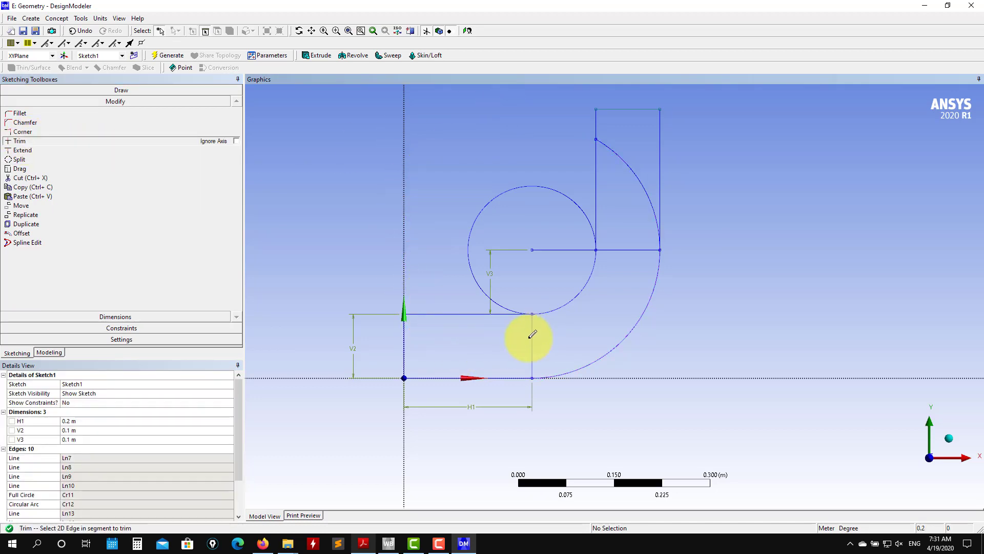
left_click(469, 266)
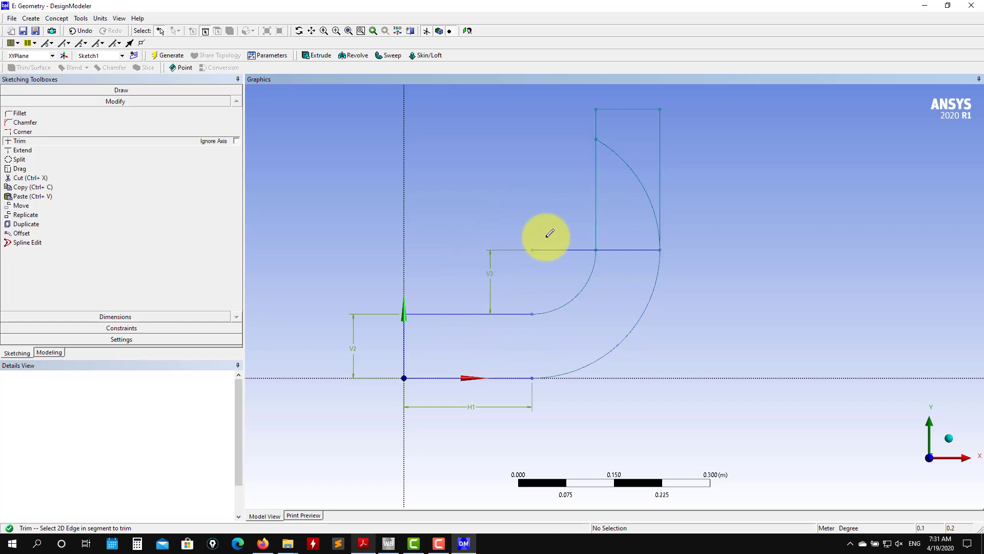
left_click(570, 250)
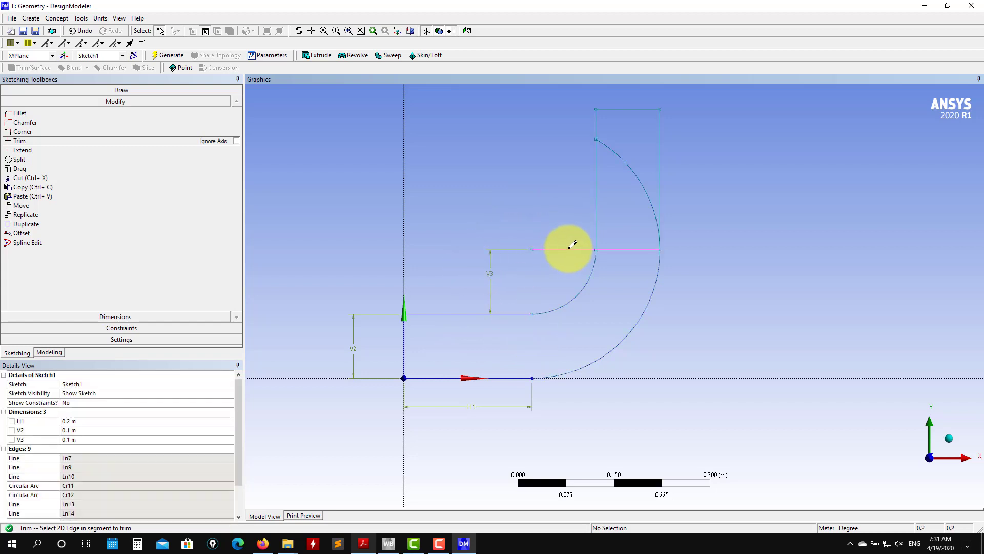
left_click(635, 164)
left_click(637, 250)
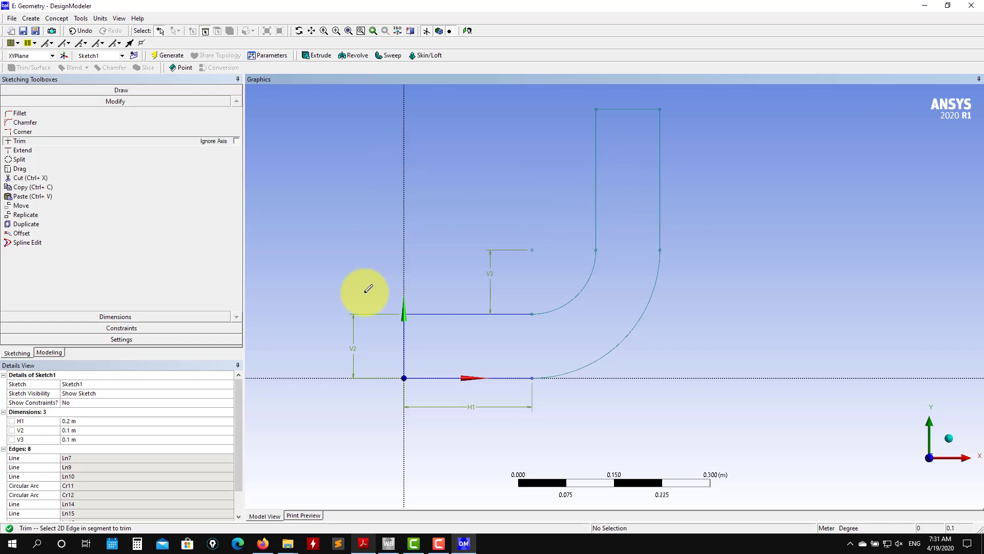
Step: Try to dimension the elbow's outer vertical line with a length of 0.2 m, and undo the value change
left_click(47, 353)
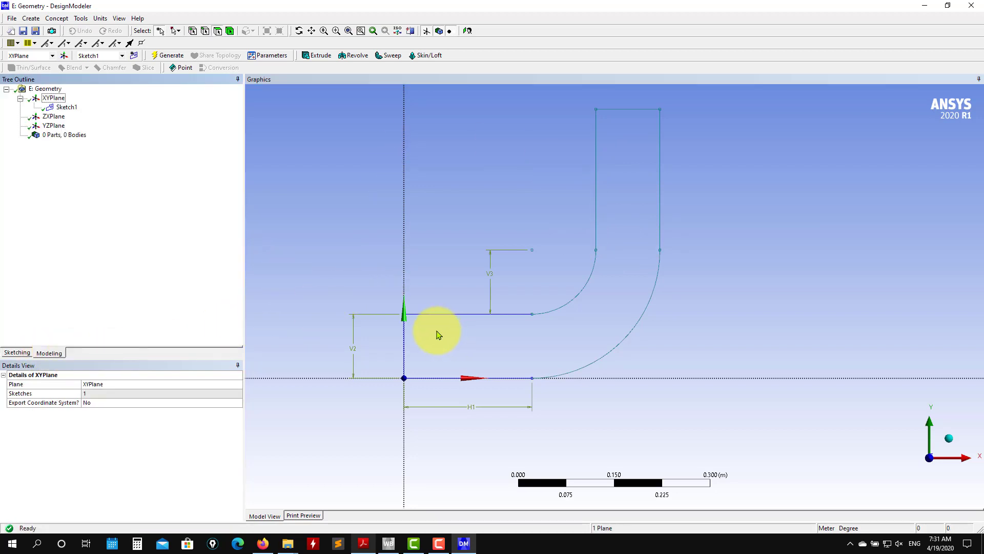
left_click(22, 352)
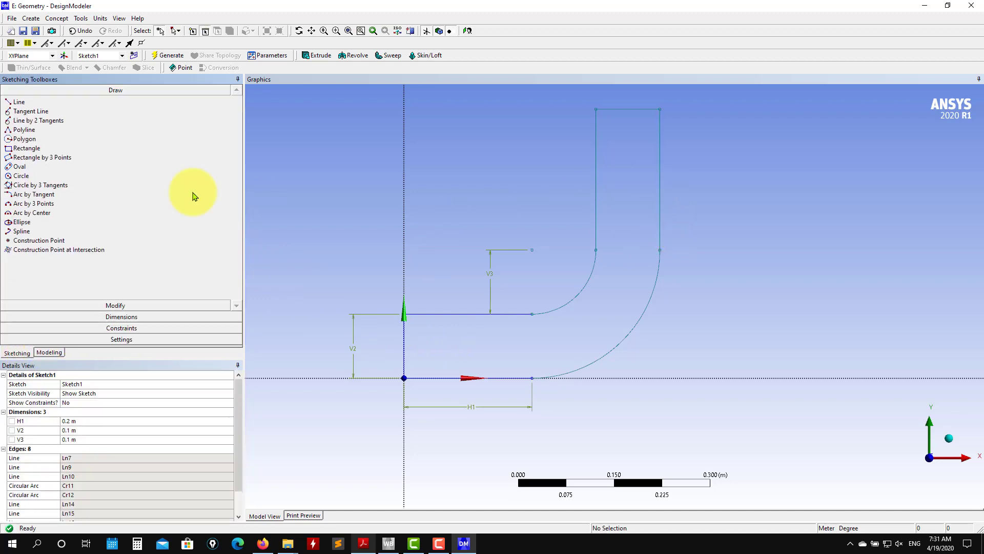
left_click(117, 306)
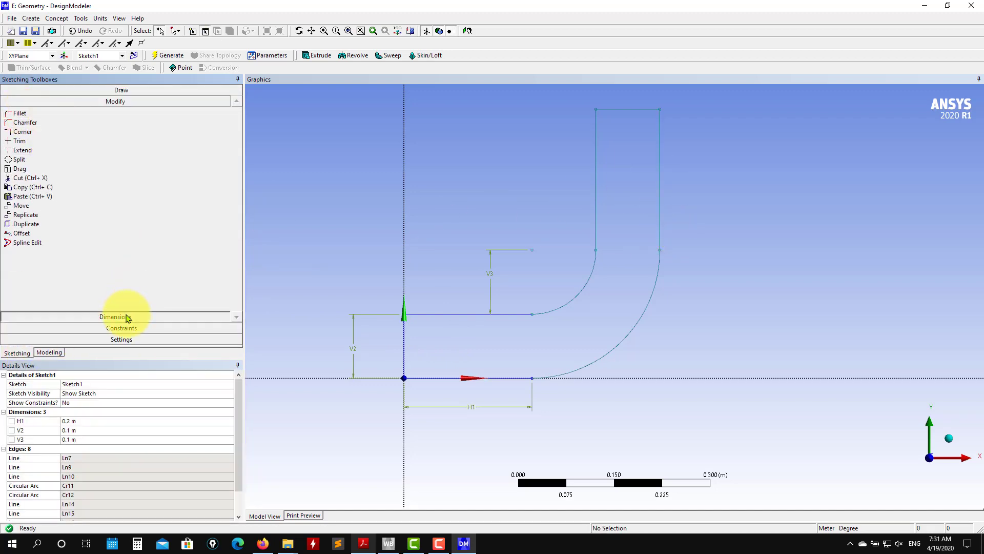
left_click(127, 317)
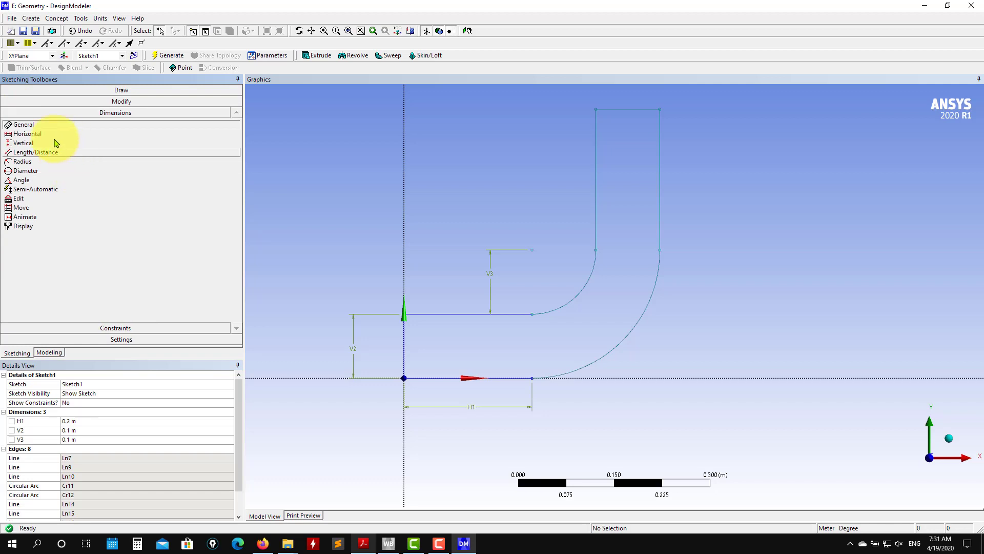
left_click(661, 181)
left_click(709, 179)
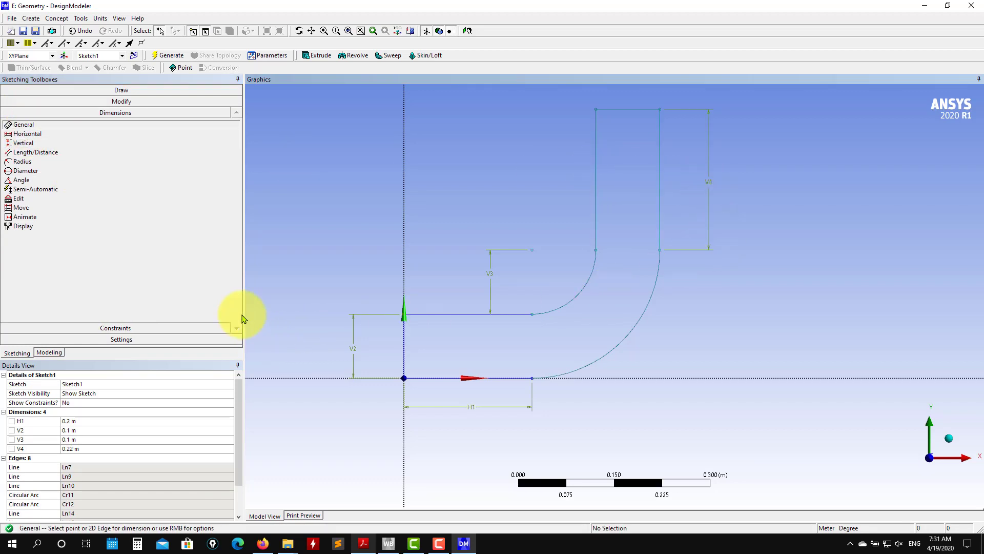
left_click(81, 451)
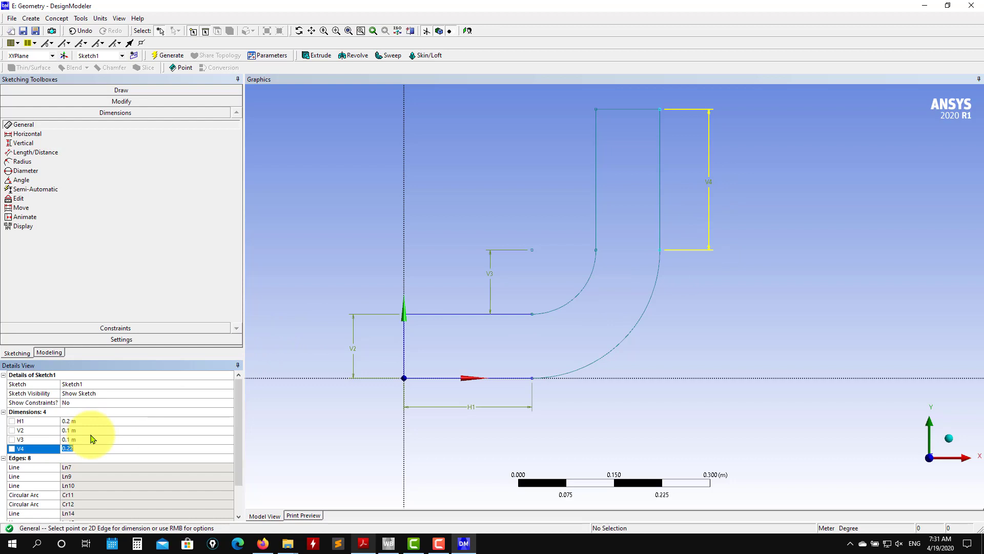
key("Return")
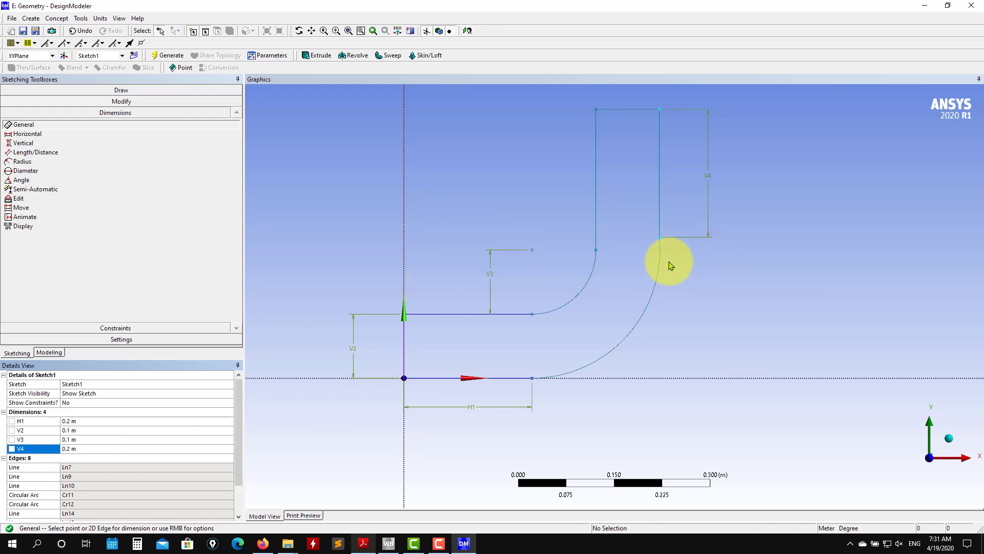
key("ctrl+z")
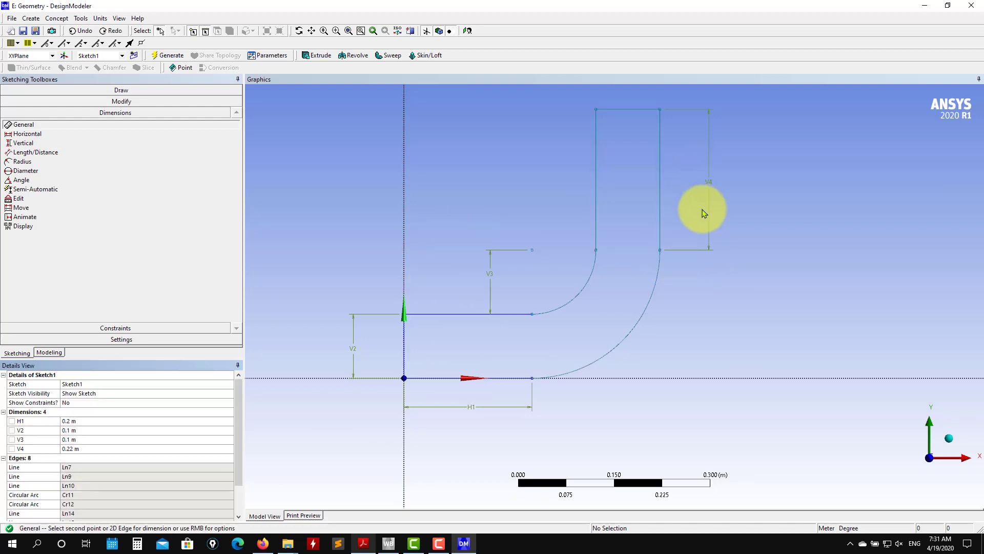
Step: Delete the vertical length dimension from the elbow's outer vertical line
left_click(709, 182)
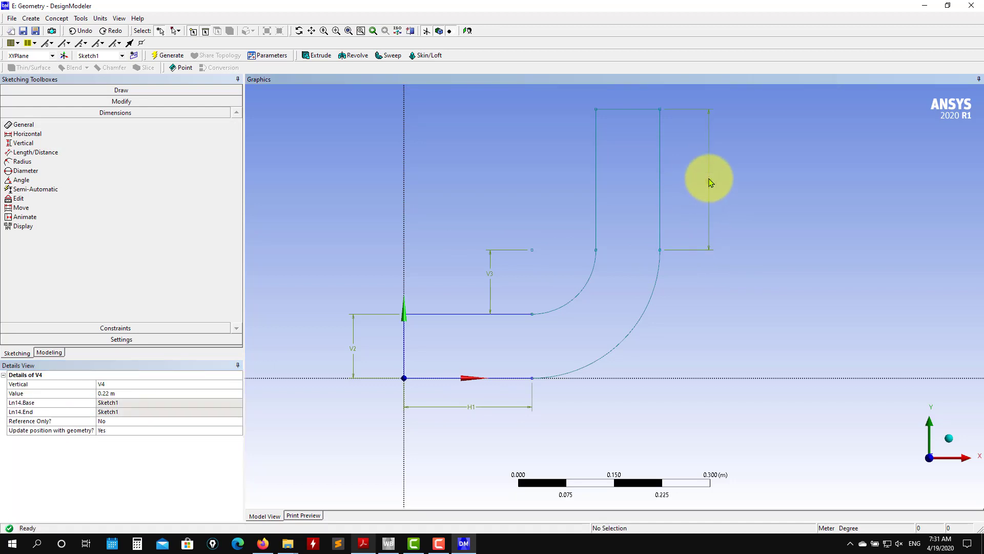
right_click_drag(710, 178, 706, 181)
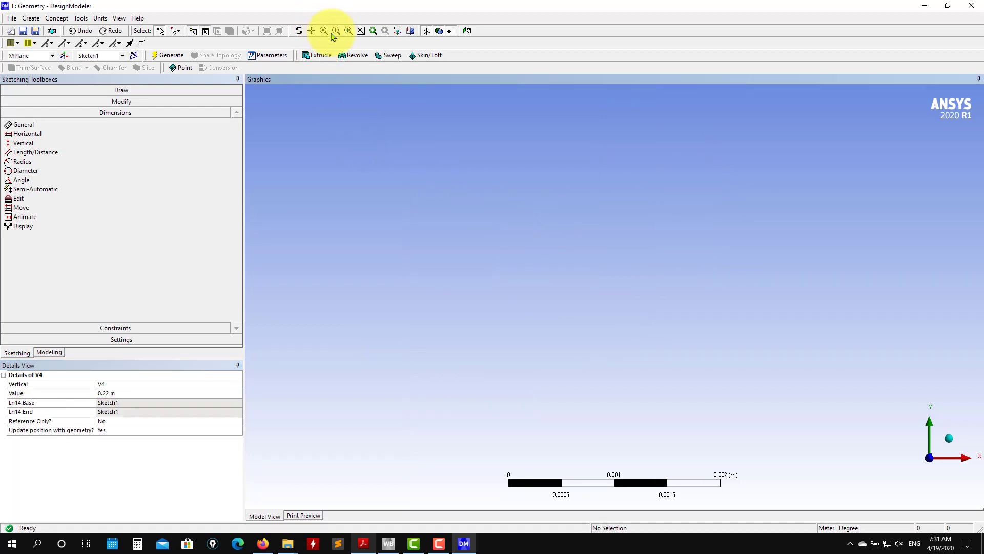
left_click(348, 31)
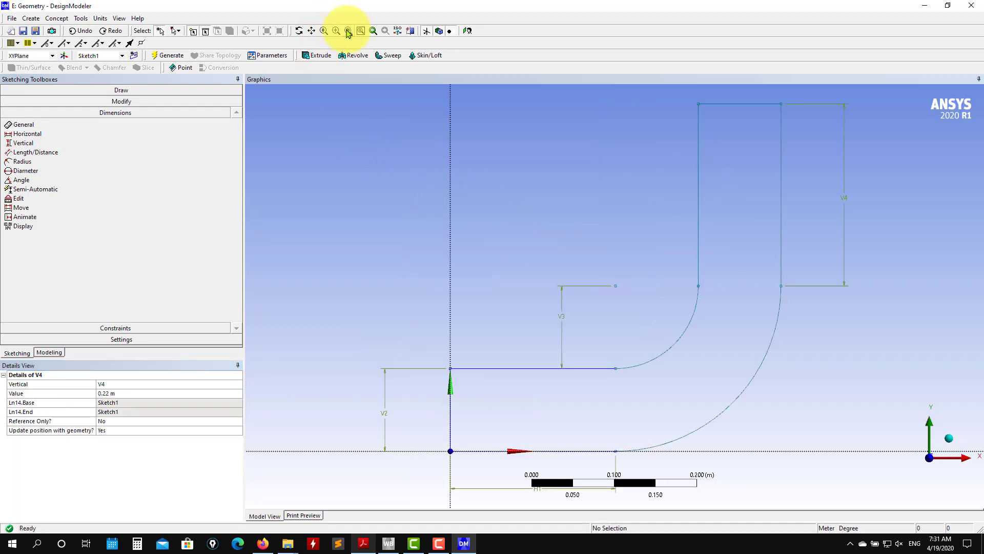
left_click(842, 203)
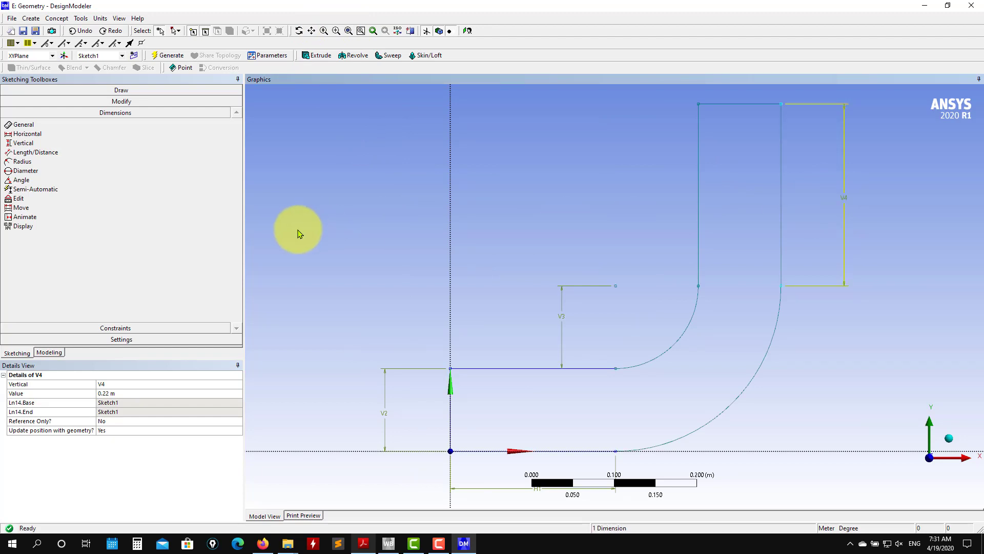
left_click(121, 102)
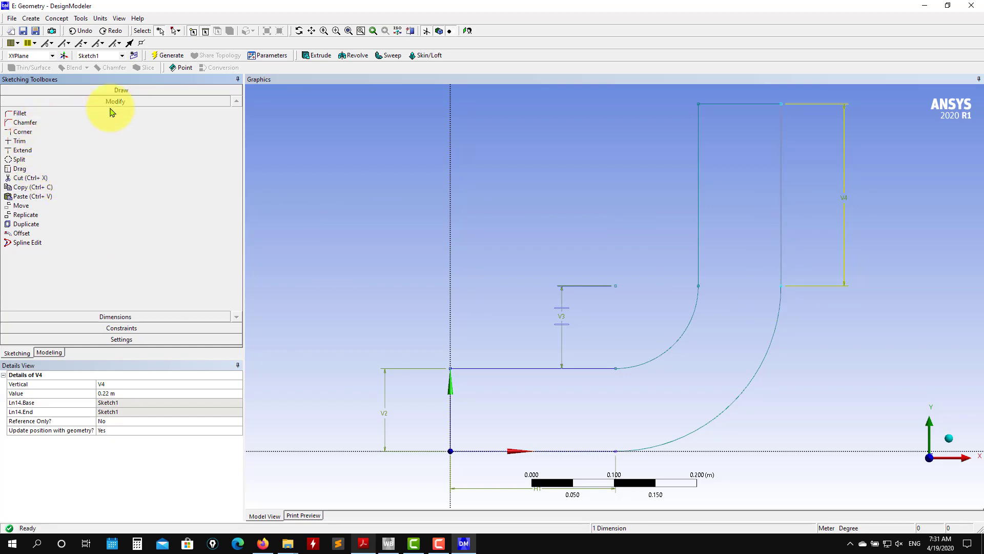
left_click(122, 315)
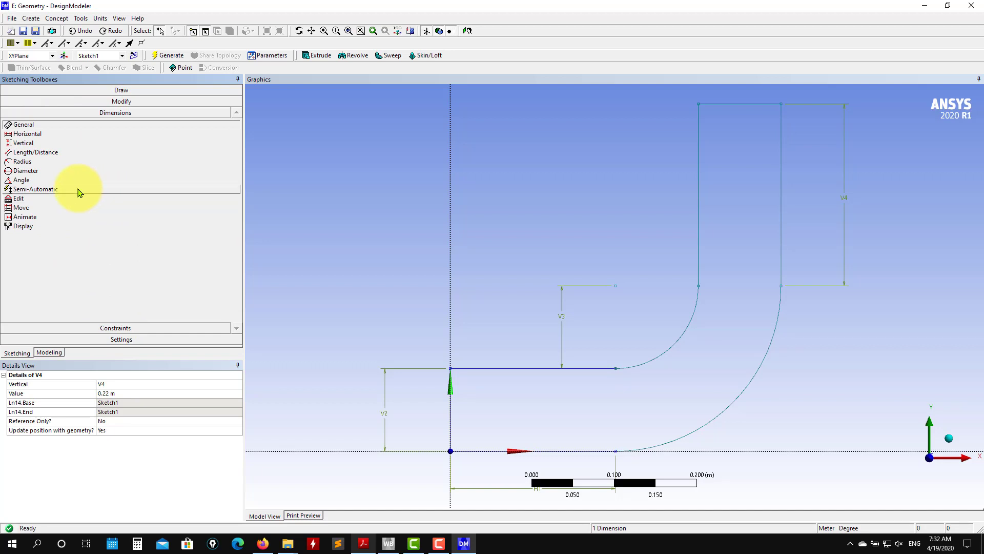
left_click(847, 200)
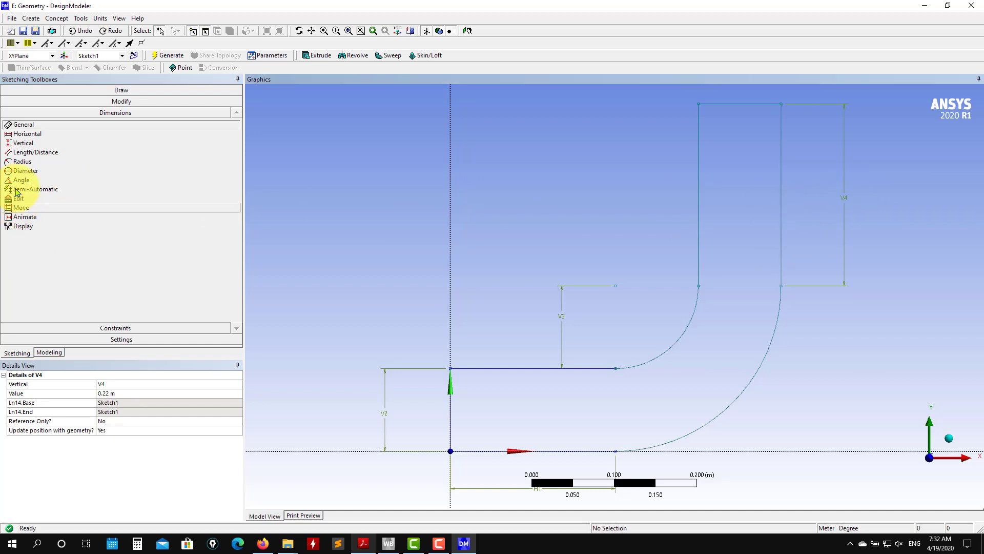
left_click(121, 90)
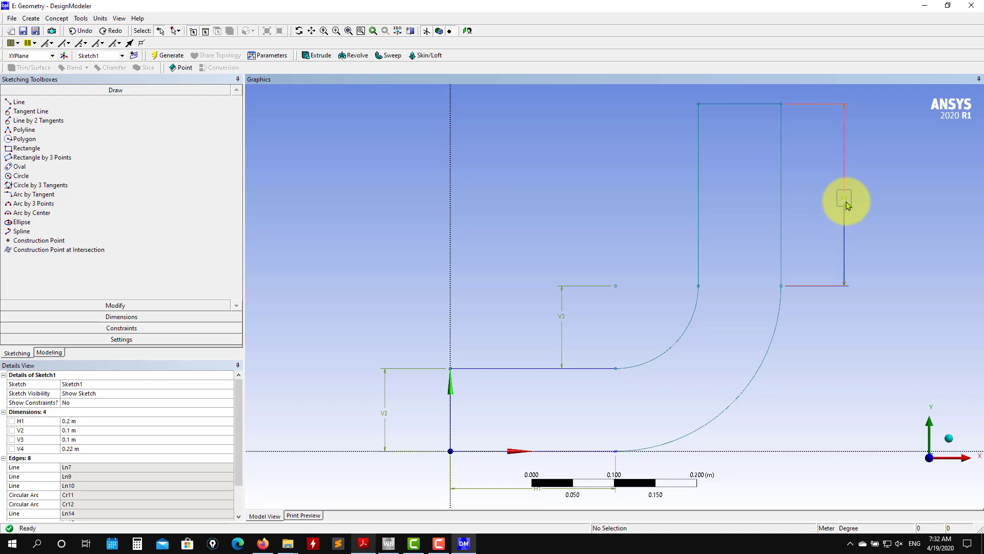
left_click(842, 201)
right_click(846, 201)
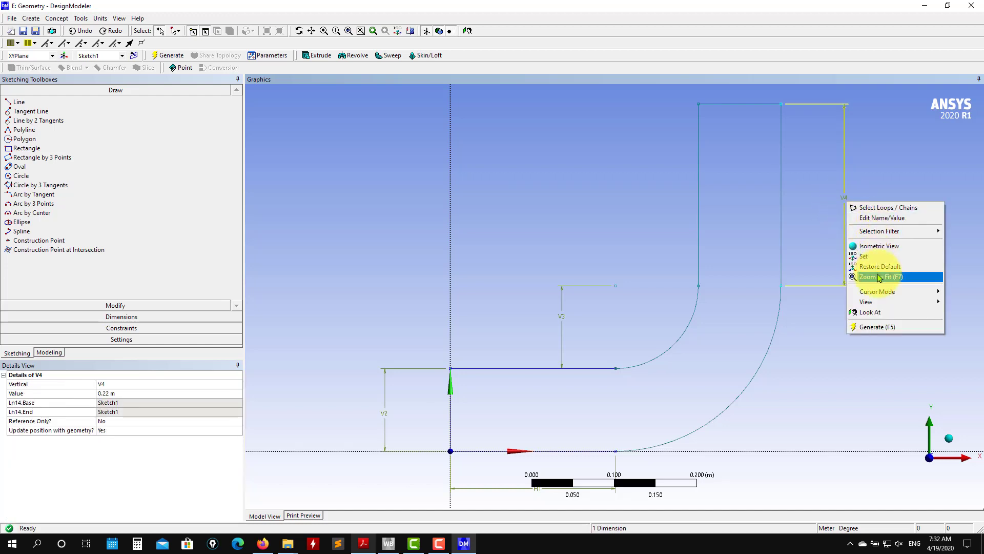
left_click(53, 394)
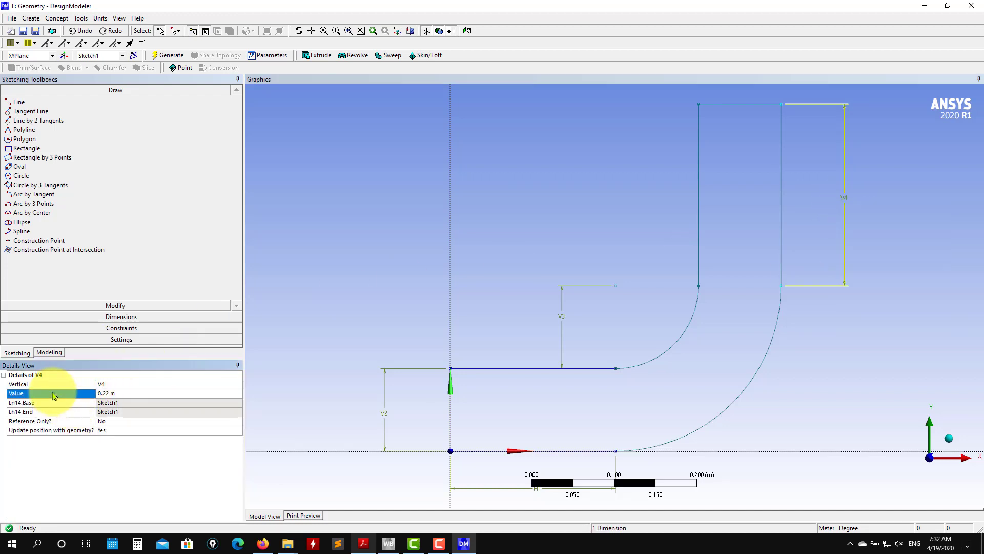
right_click(52, 393)
left_click(92, 397)
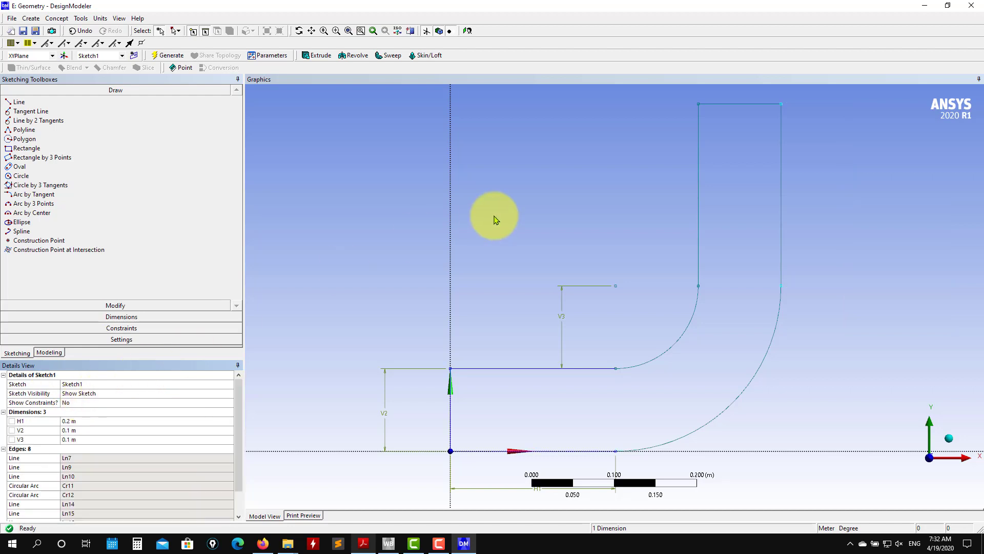
Step: Delete both vertical lines and the horizontal line joining their upper ends, keeping the arcs and the horizontal section
left_click(698, 157)
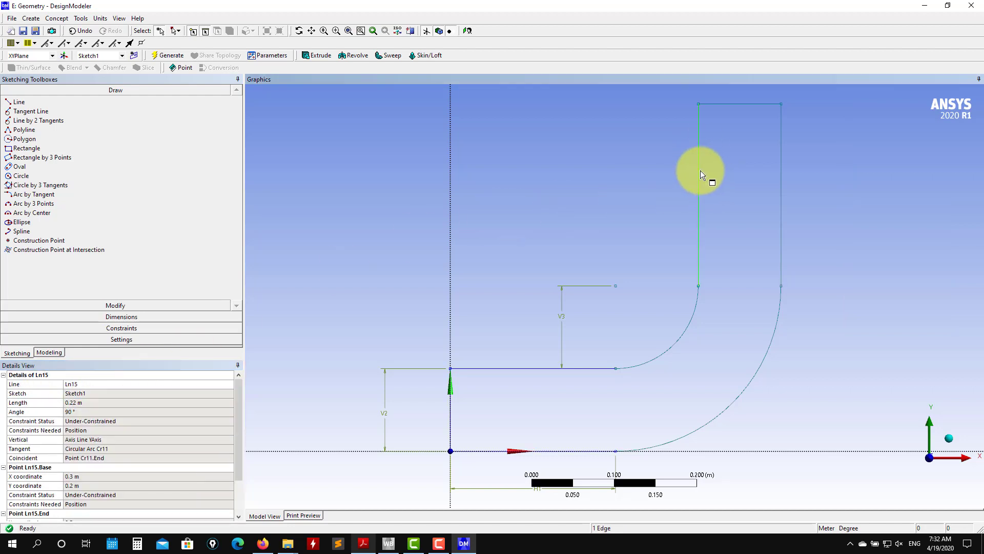
key("Delete")
left_click(781, 158)
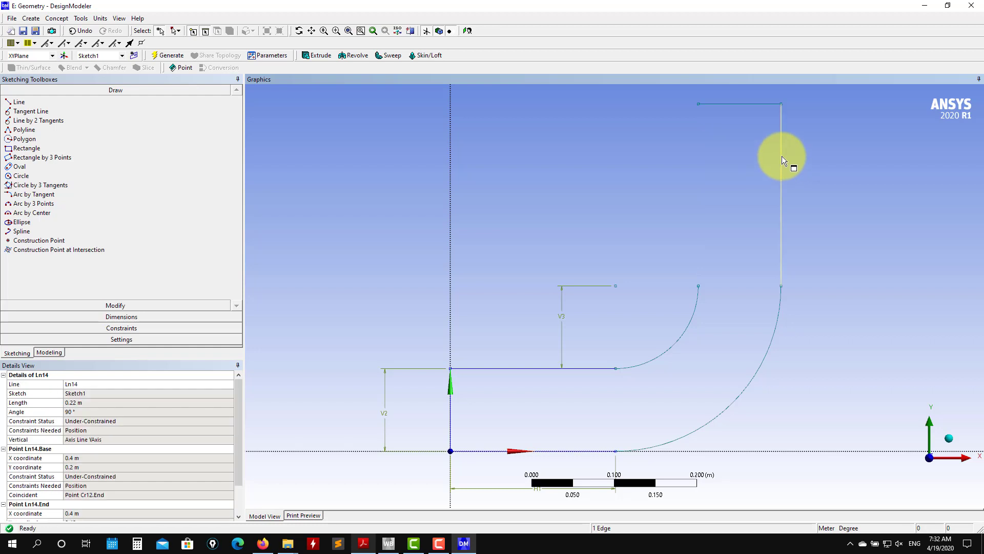
key("Delete")
left_click(754, 104)
key("Delete")
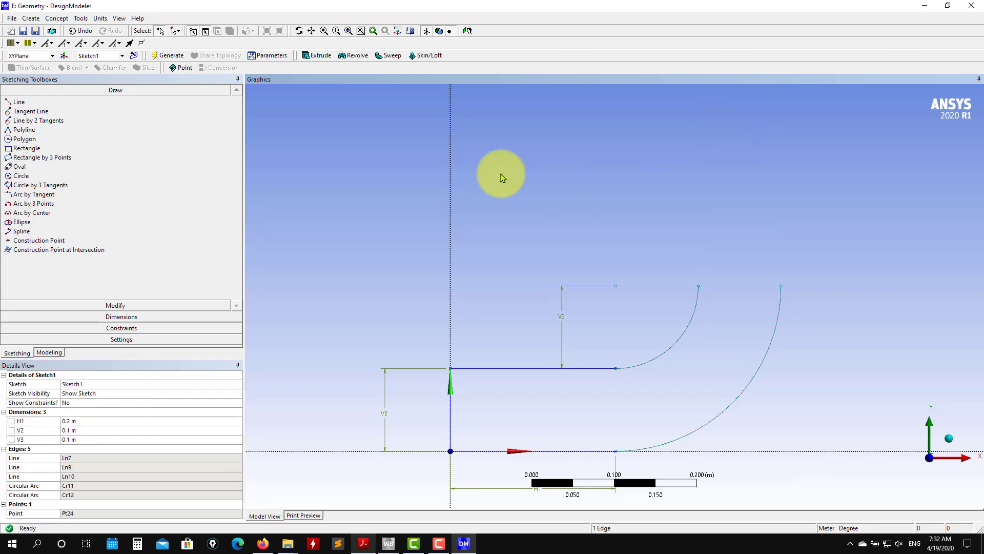
Step: Join the two arcs' upper ends with a horizontal line and draw a rectangle upward from it, about 0.1 m wide and 0.2 m high
left_click(19, 102)
left_click(699, 286)
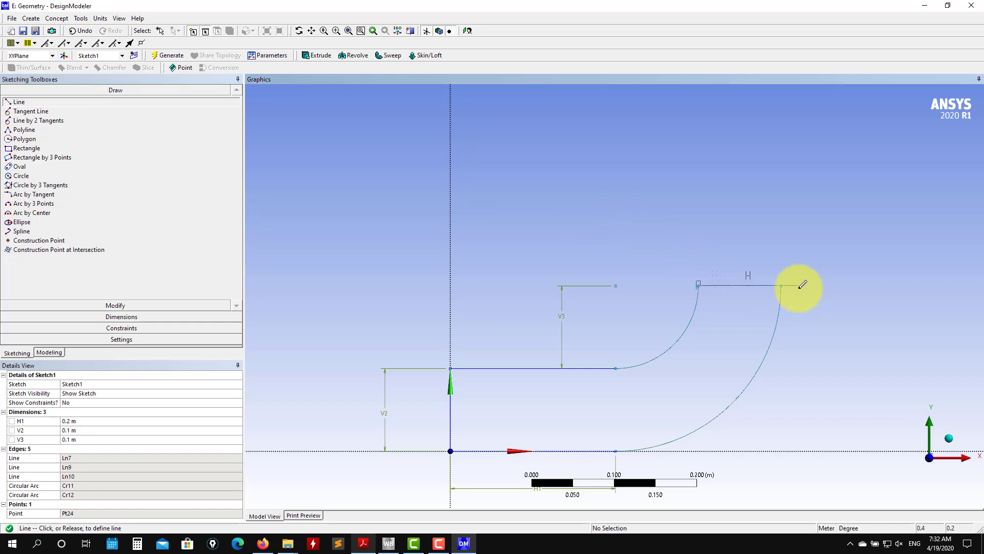
left_click(780, 285)
left_click(24, 148)
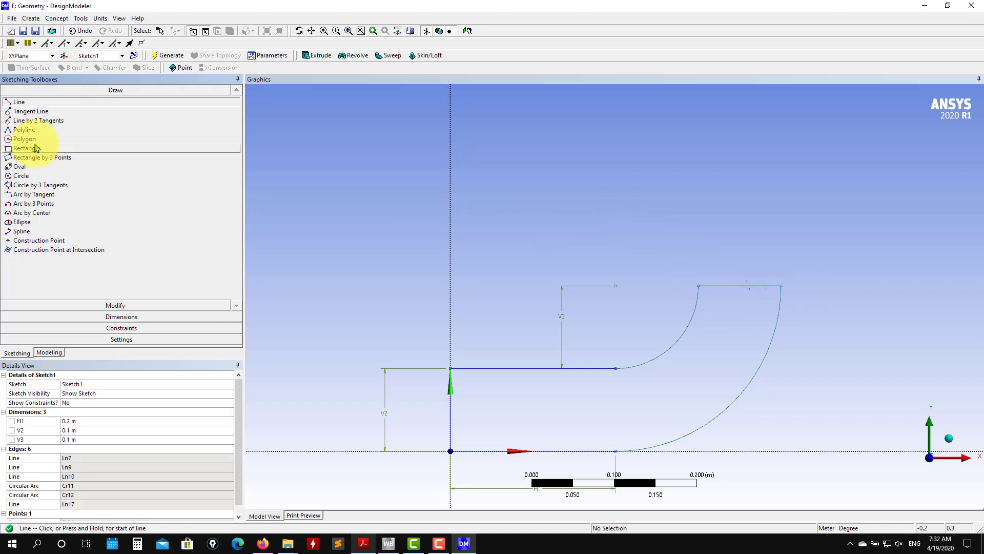
left_click_drag(700, 284, 780, 119)
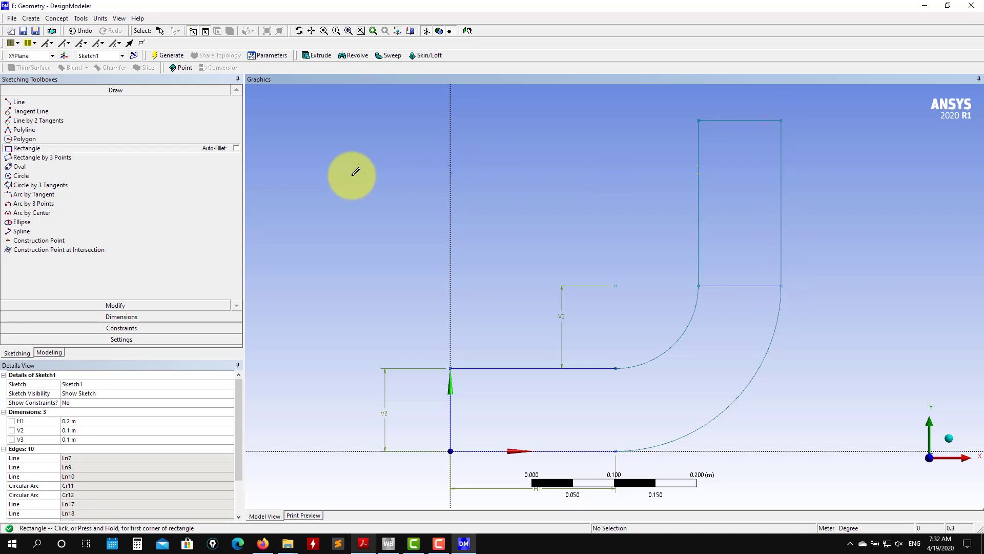
Step: Dimension the outer vertical side of the upper rectangle and set its length to 0.2 m
left_click(113, 319)
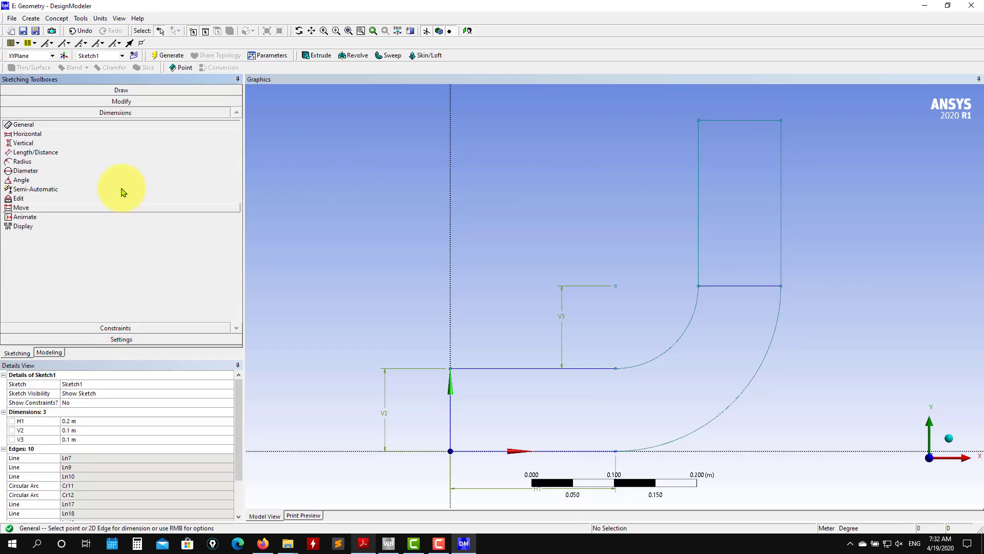
left_click(782, 207)
left_click(824, 209)
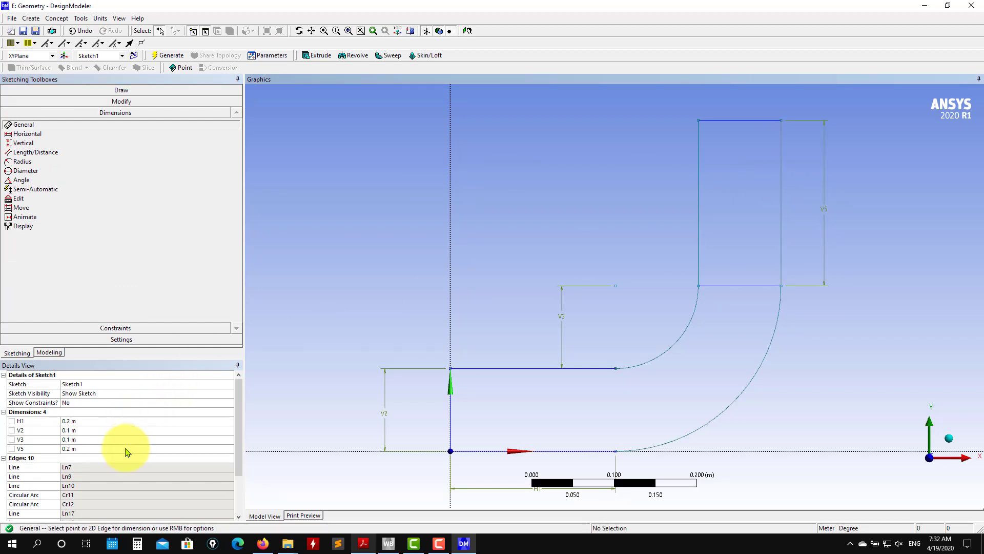
left_click(92, 448)
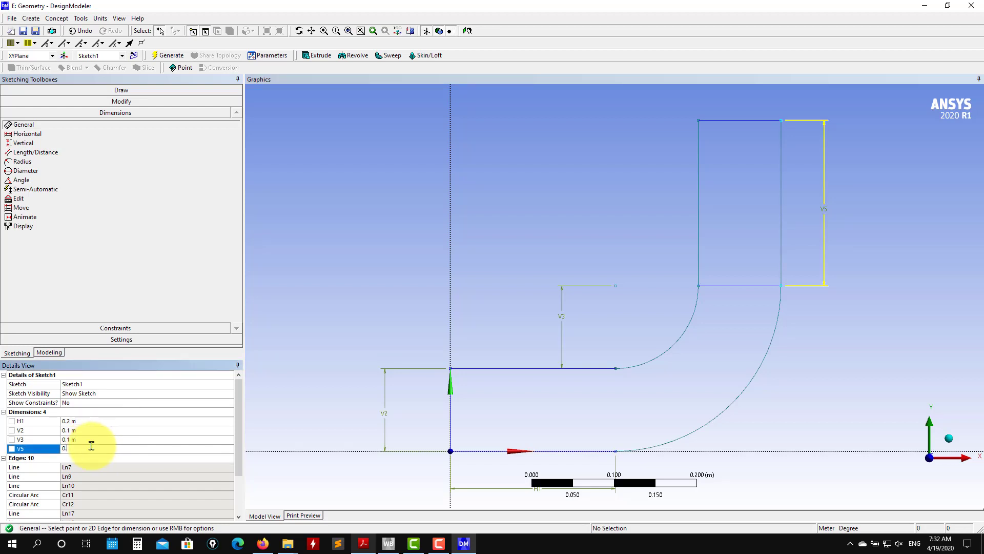
type("0.3")
key("Return")
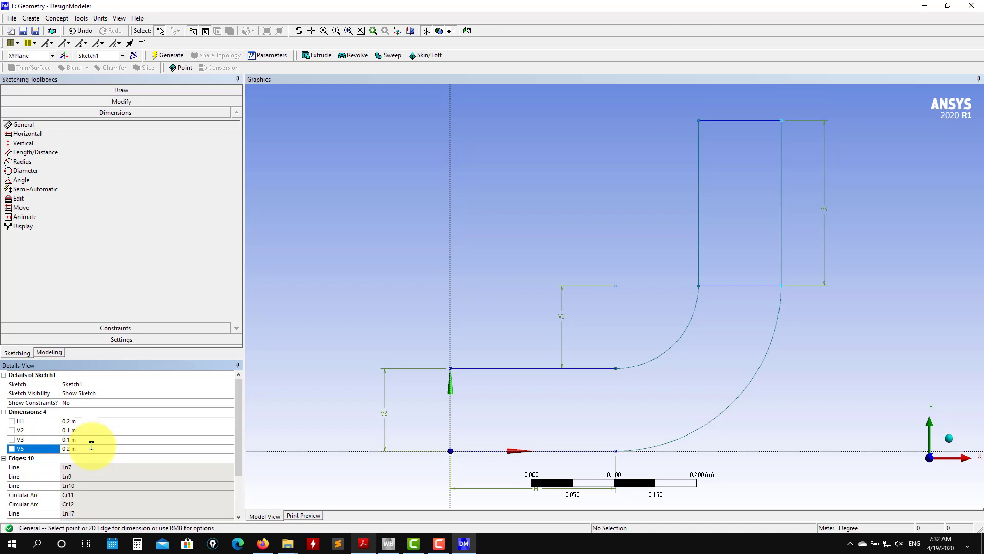
Step: Trim away the two overlapping horizontal lines between the arcs and the upper rectangle, leaving one closed elbow outline
left_click(123, 102)
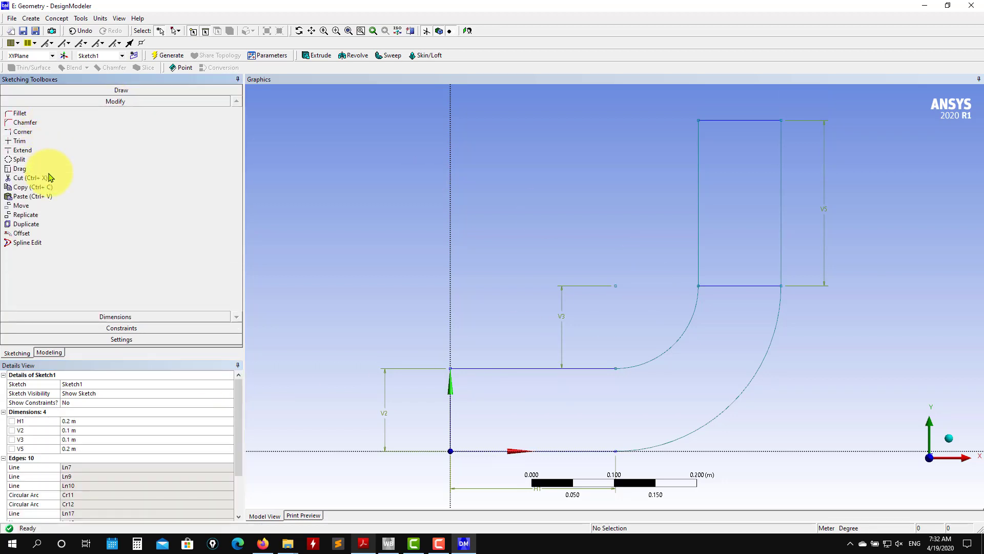
left_click(31, 142)
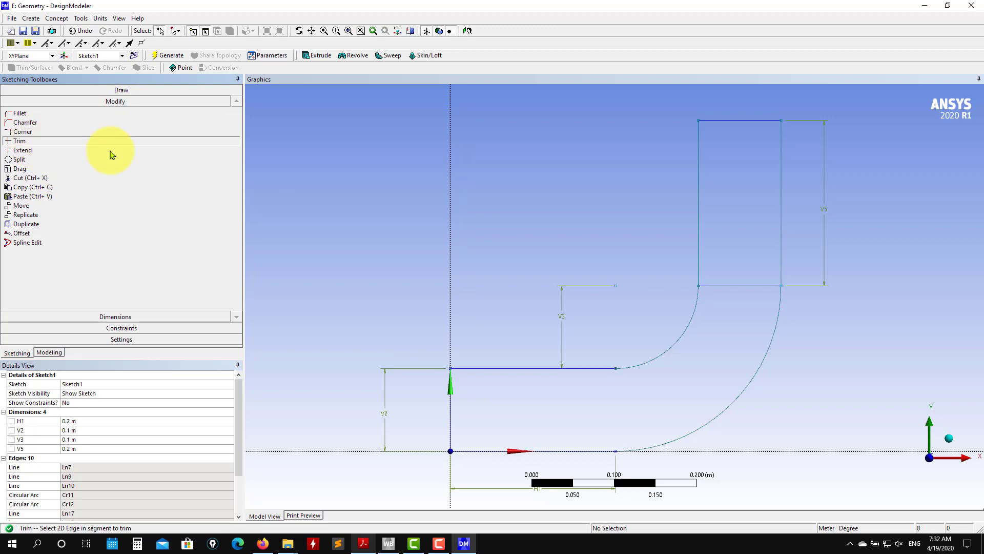
left_click(743, 284)
left_click(749, 284)
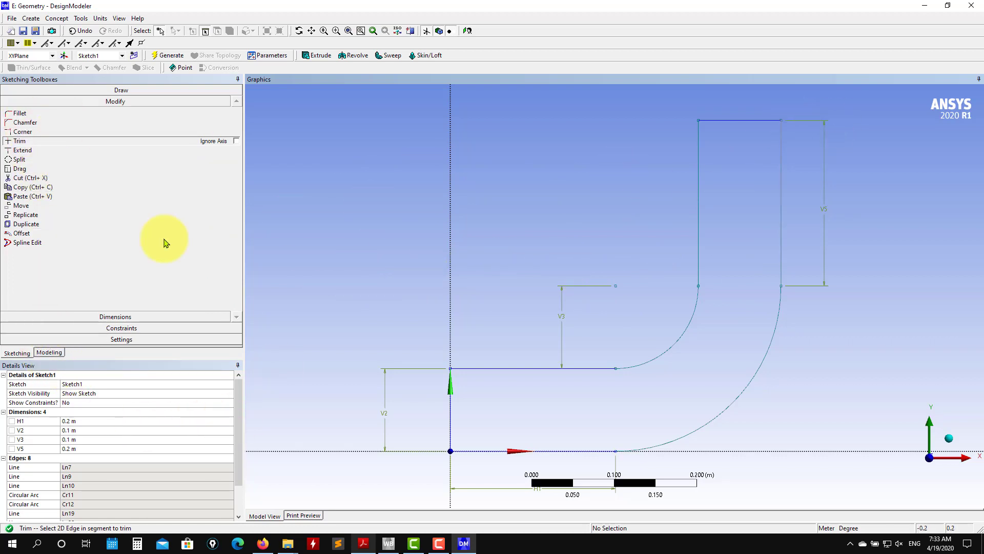
Step: Create a surface from the closed elbow sketch on the XY plane with the operation Add Frozen, and generate it
left_click(48, 353)
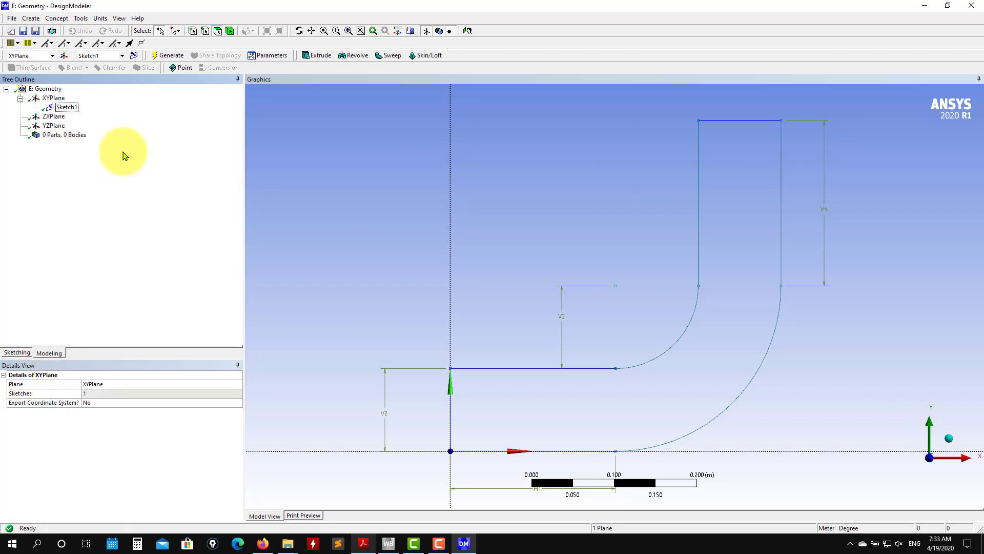
left_click(36, 20)
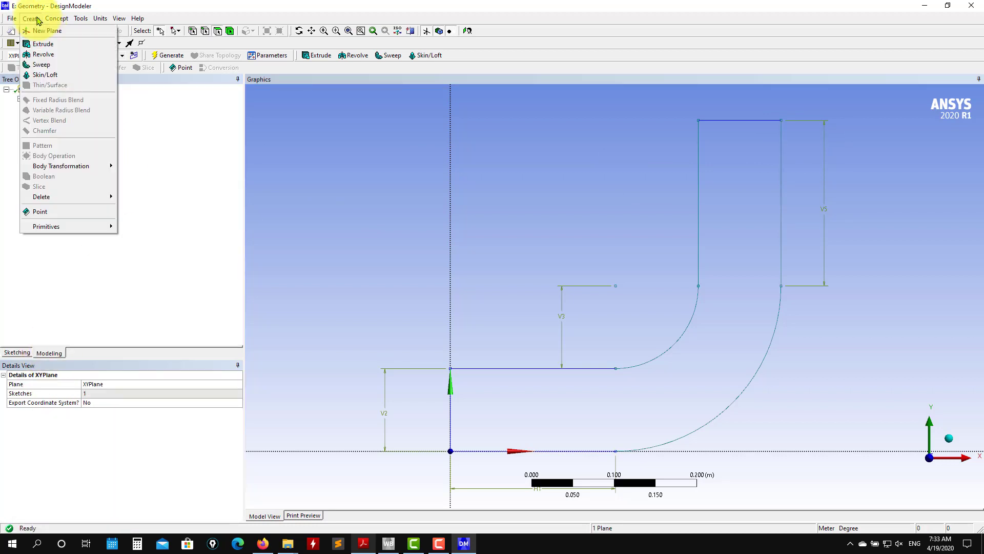
mouse_move(59, 19)
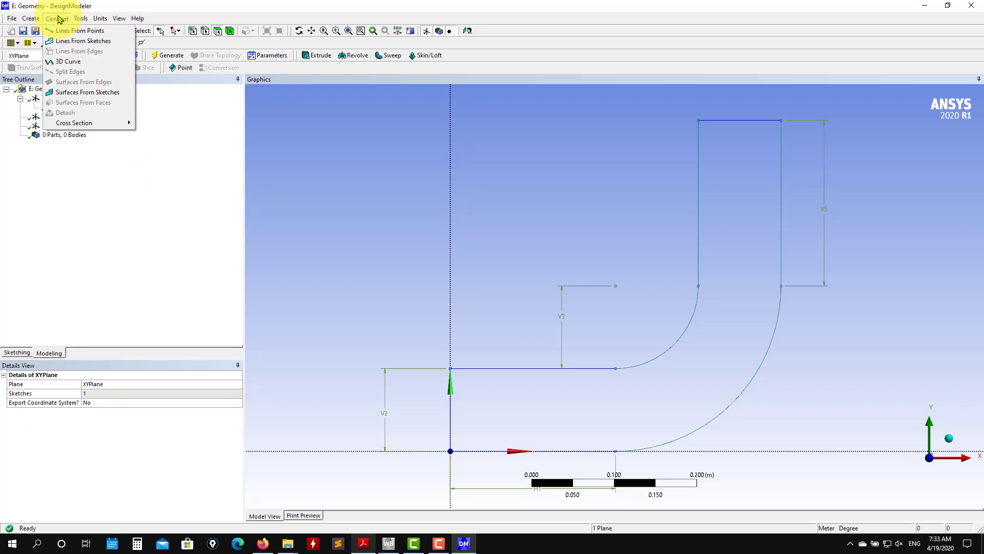
left_click(90, 93)
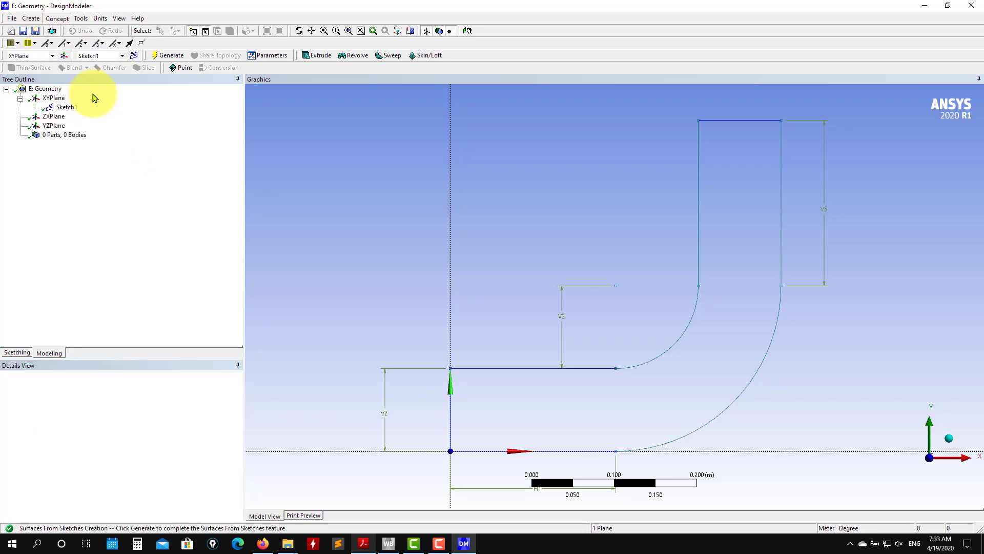
left_click(66, 107)
left_click(121, 393)
left_click(125, 402)
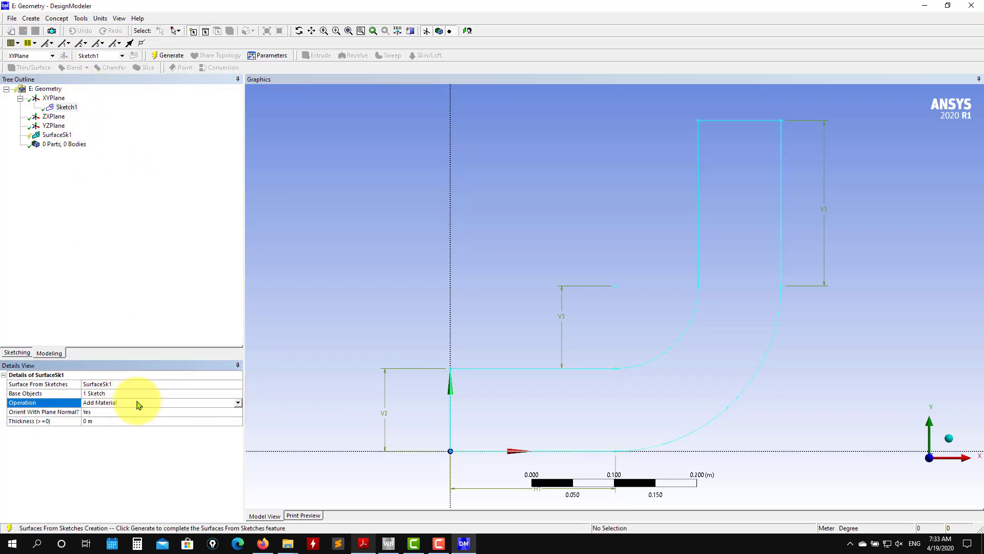
left_click(238, 402)
left_click(126, 412)
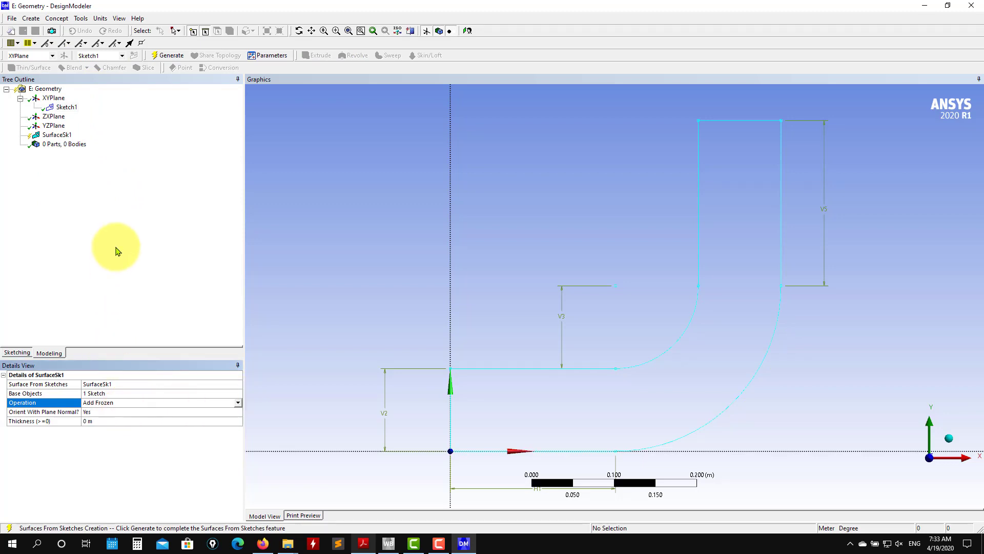
left_click(165, 55)
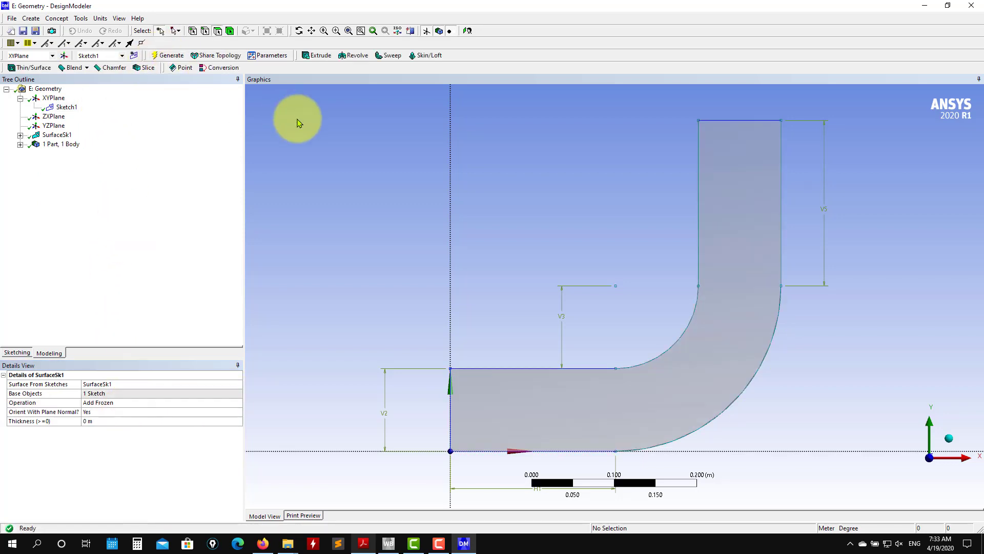
Step: Examine the generated elbow surface at the bend and the upper end, then from a tilted angle
scroll(631, 287, "up", 2)
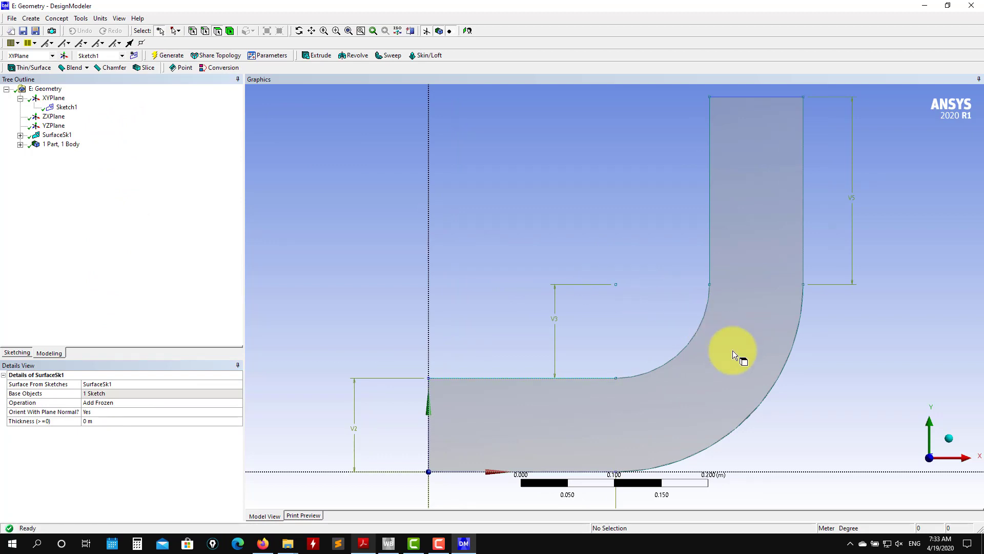
middle_click_drag(727, 377, 610, 337, "ctrl")
scroll(608, 333, "up", 2)
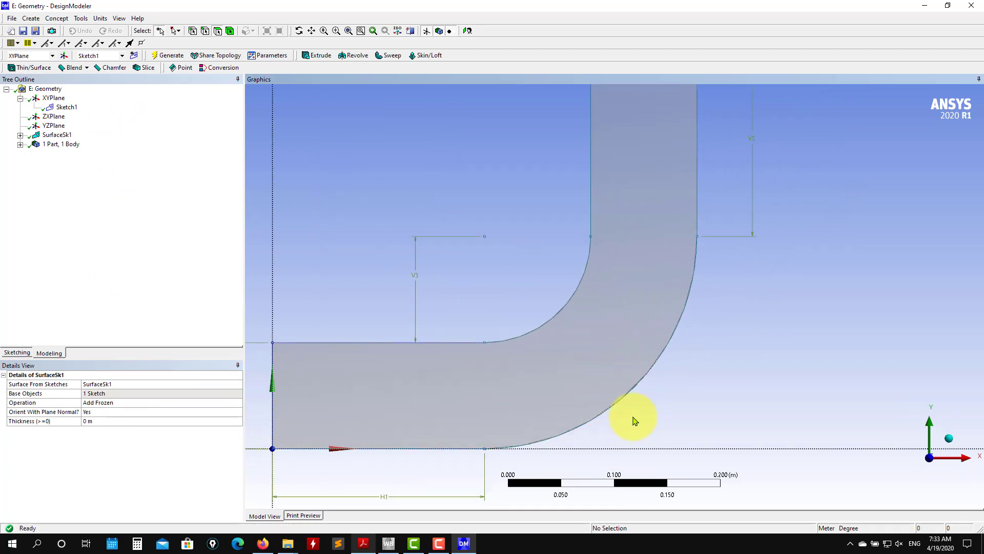
scroll(637, 226, "down", 3)
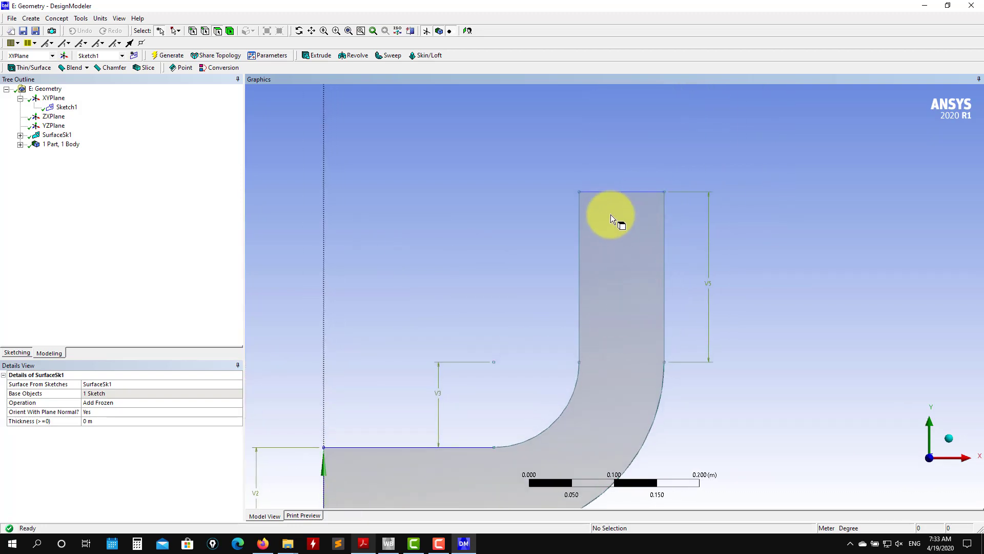
middle_click_drag(610, 208, 594, 249)
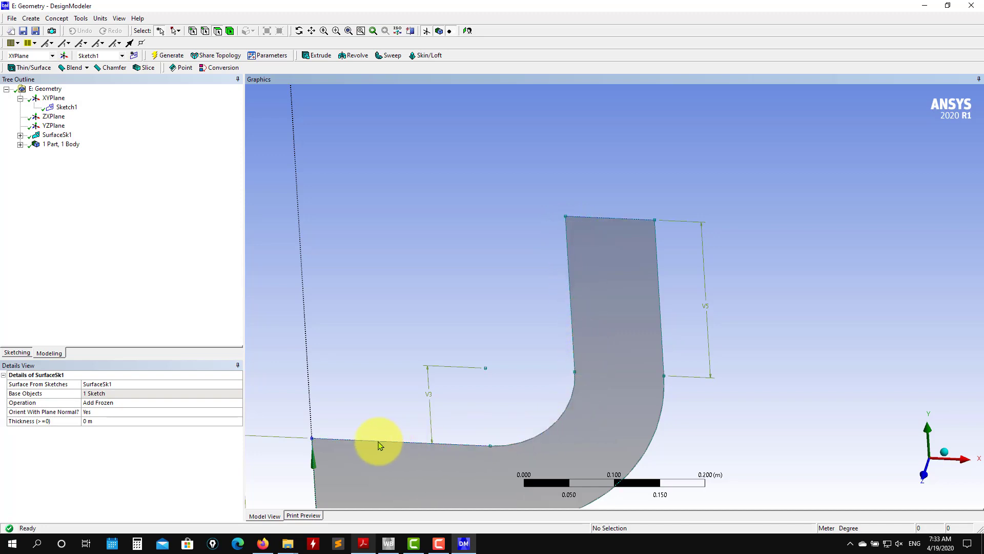
scroll(615, 328, "up", 4)
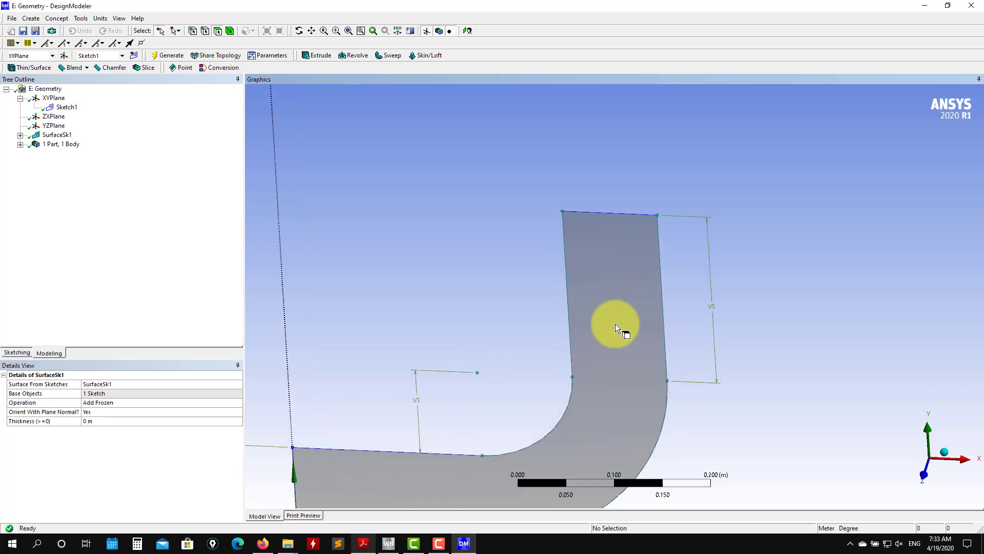
scroll(528, 294, "down", 6)
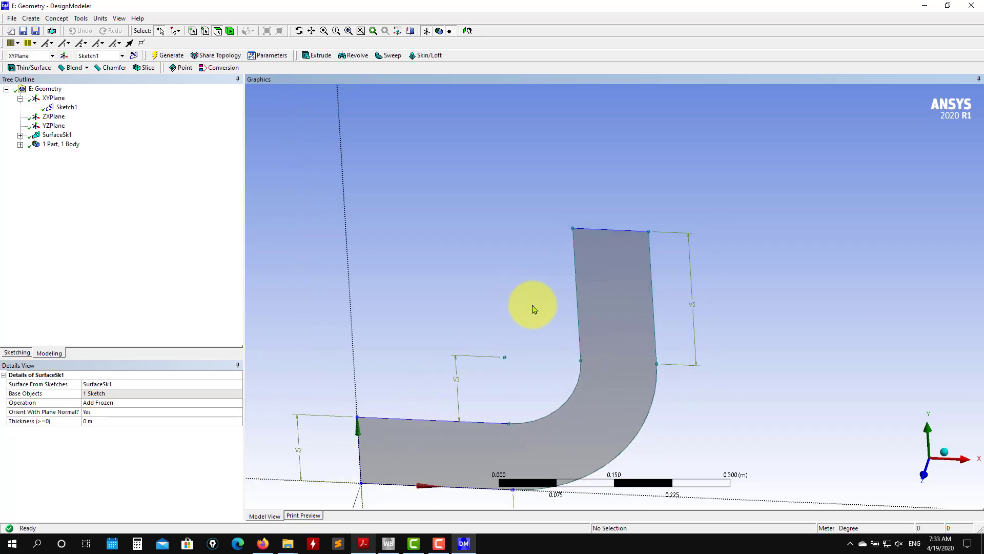
middle_click_drag(543, 297, 536, 279, "ctrl")
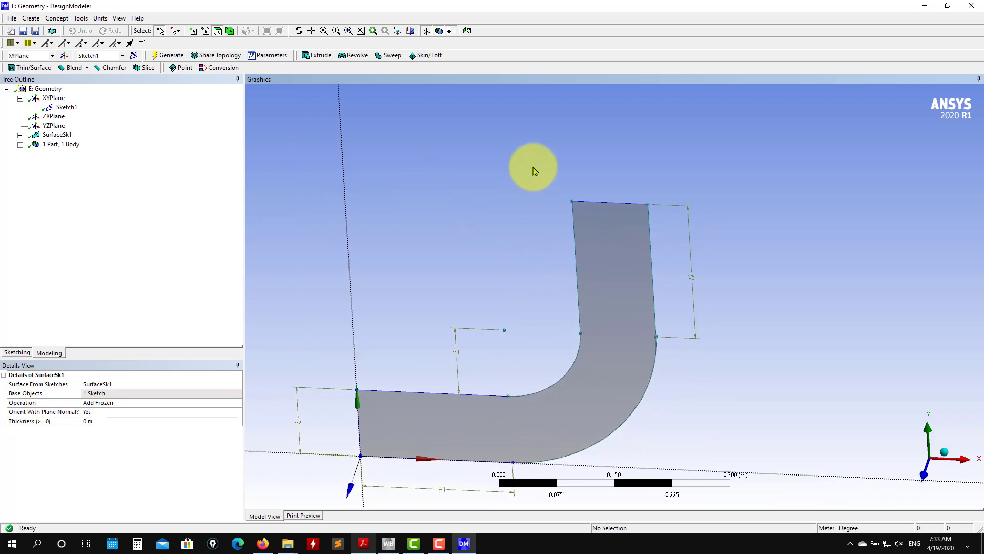
middle_click_drag(533, 171, 509, 210)
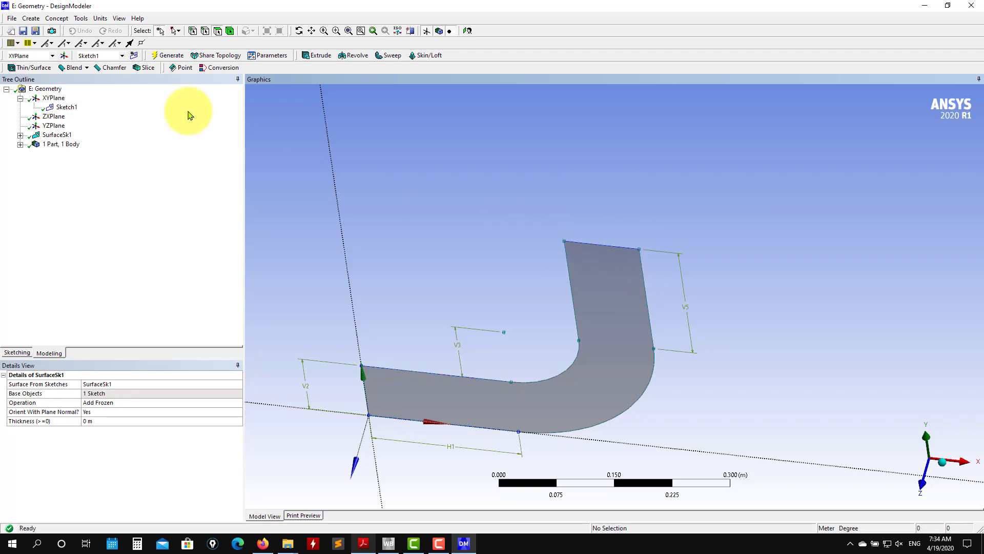
Step: Start a new plane and set its type to From Point and Normal
left_click(31, 19)
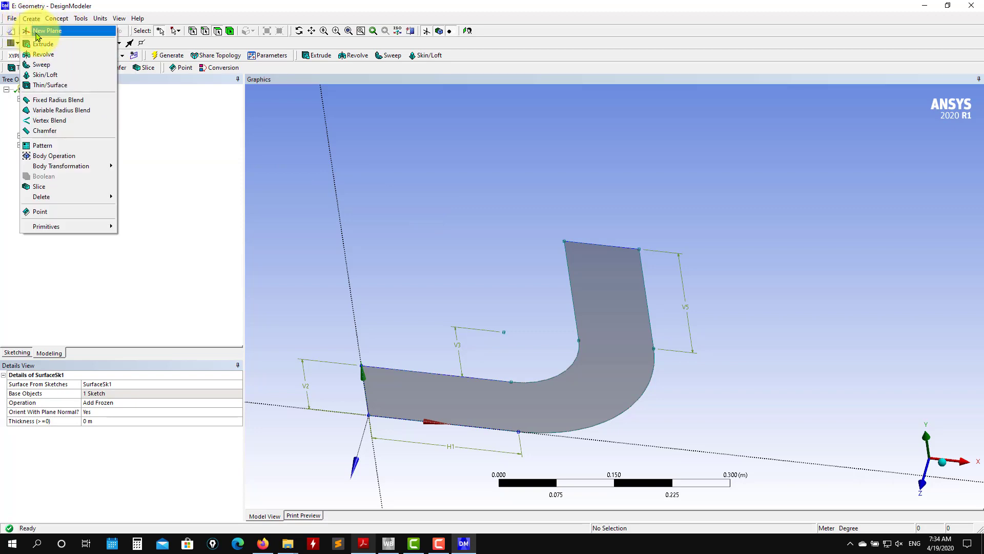
left_click(63, 32)
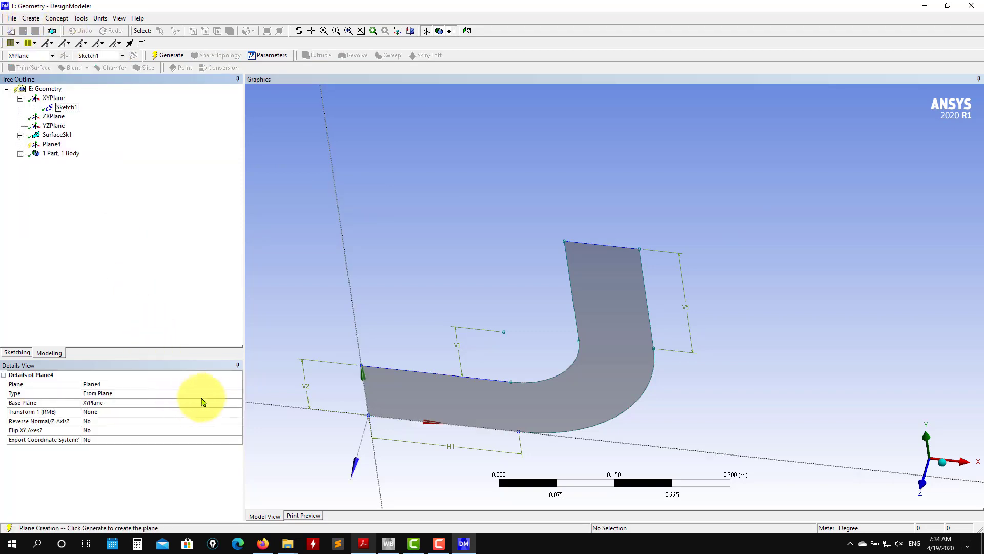
left_click(228, 395)
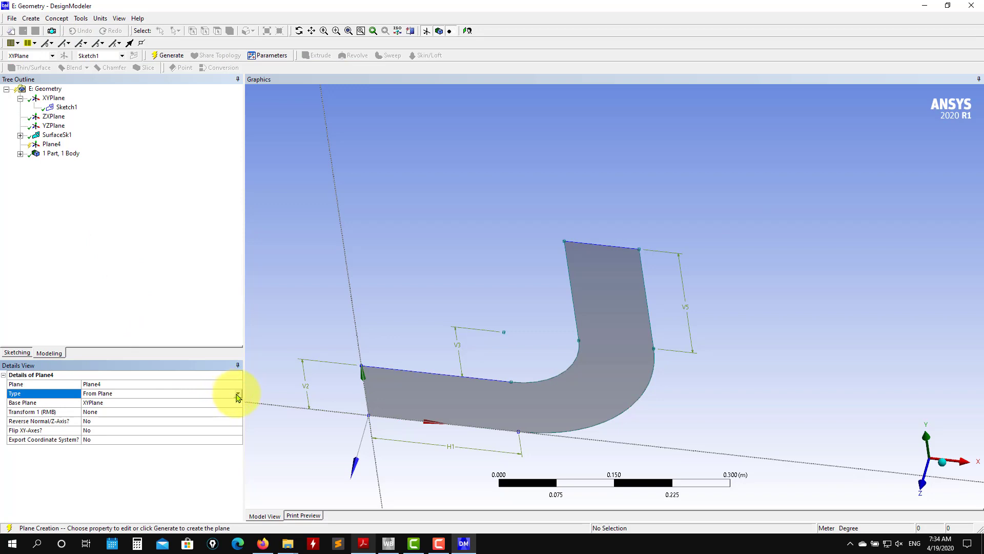
left_click(238, 396)
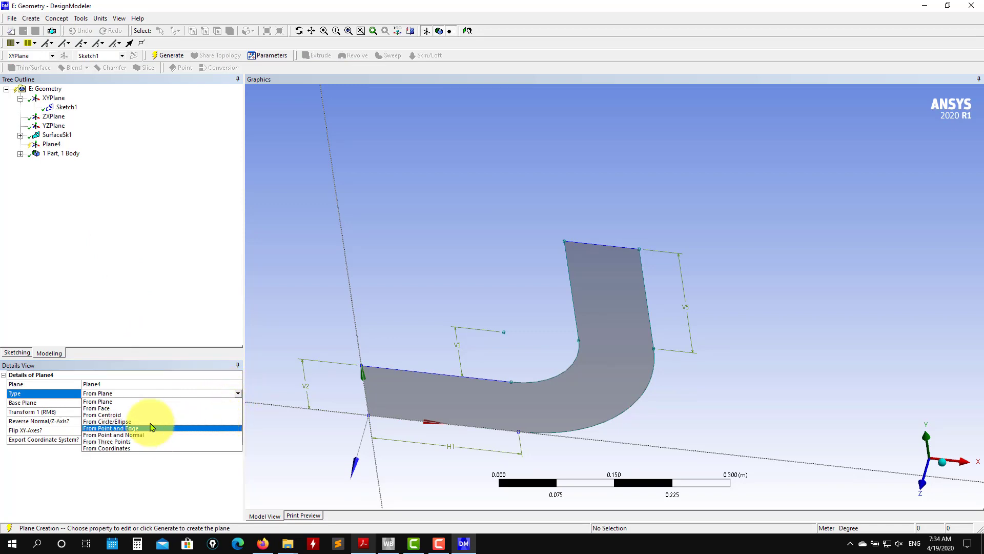
left_click(114, 429)
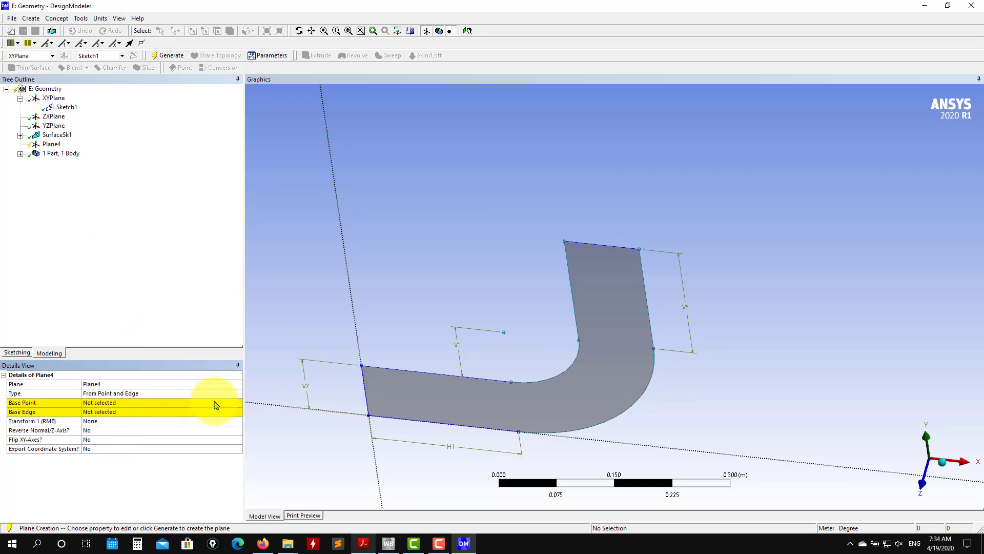
left_click(238, 396)
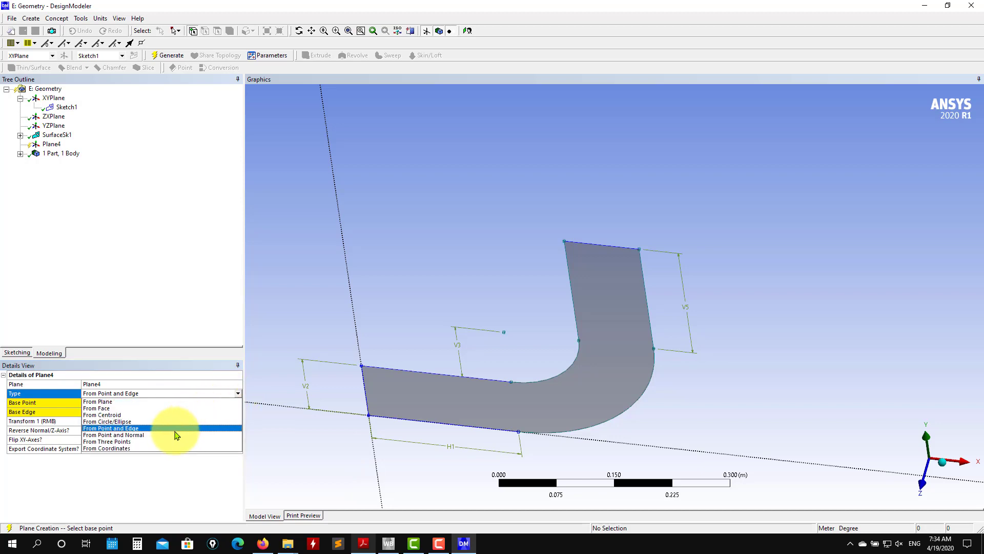
left_click(176, 433)
Step: Base the plane on the outer corner of the elbow's upper end, normal to the outer vertical edge, and generate it
left_click(121, 403)
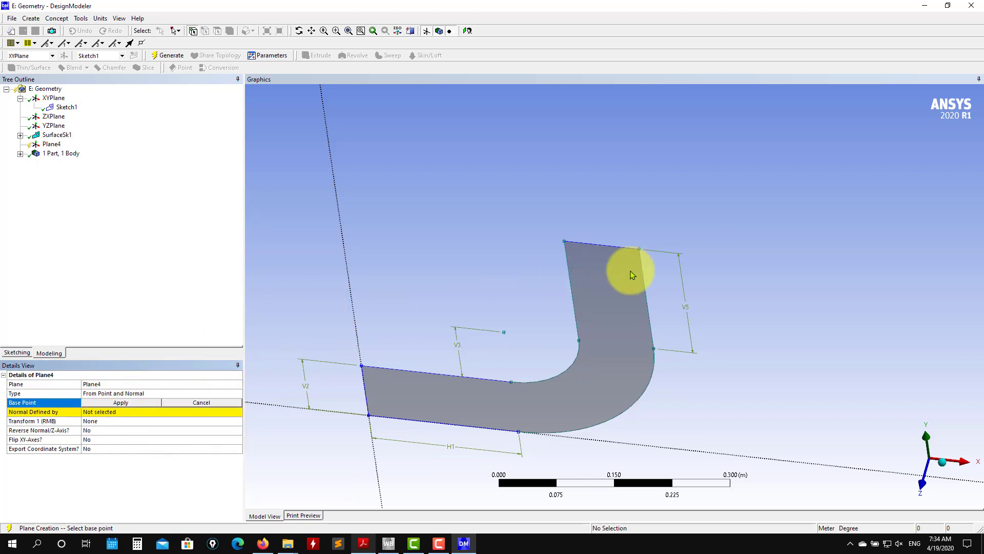
left_click(638, 248)
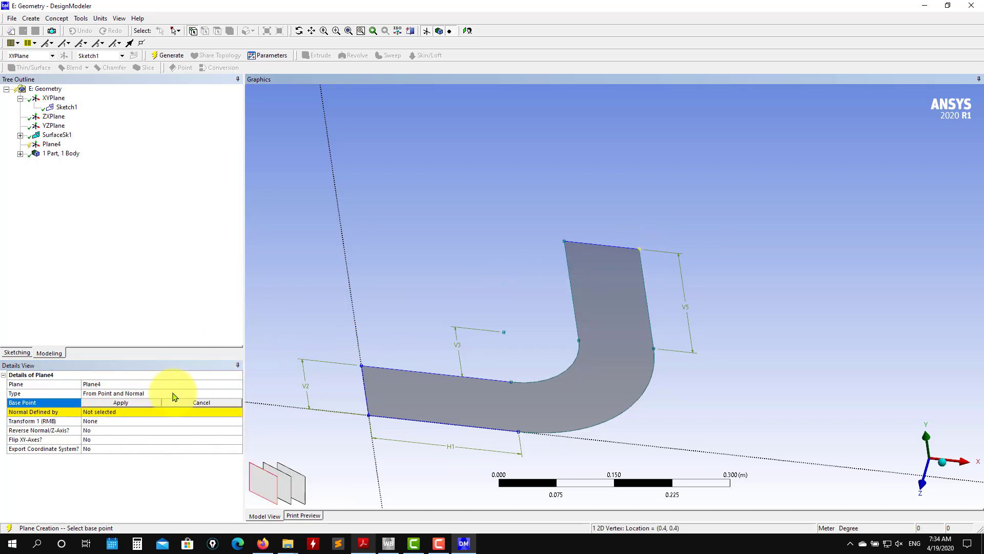
left_click(121, 402)
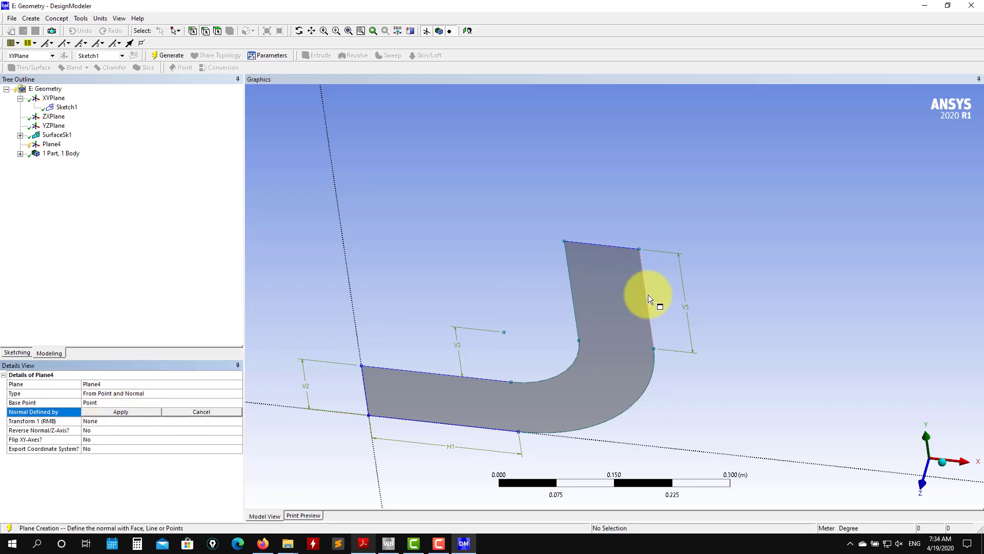
left_click(648, 295)
left_click(121, 412)
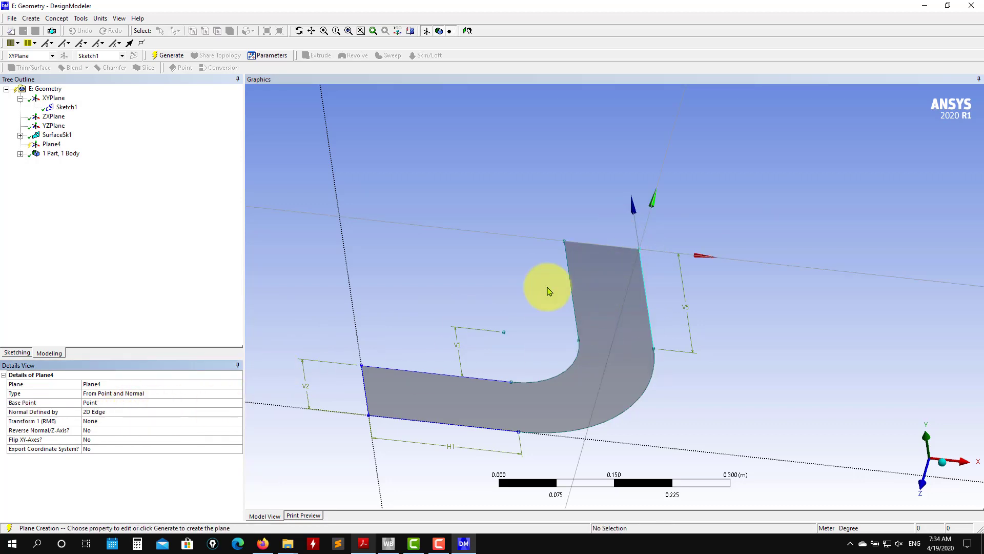
left_click(52, 144)
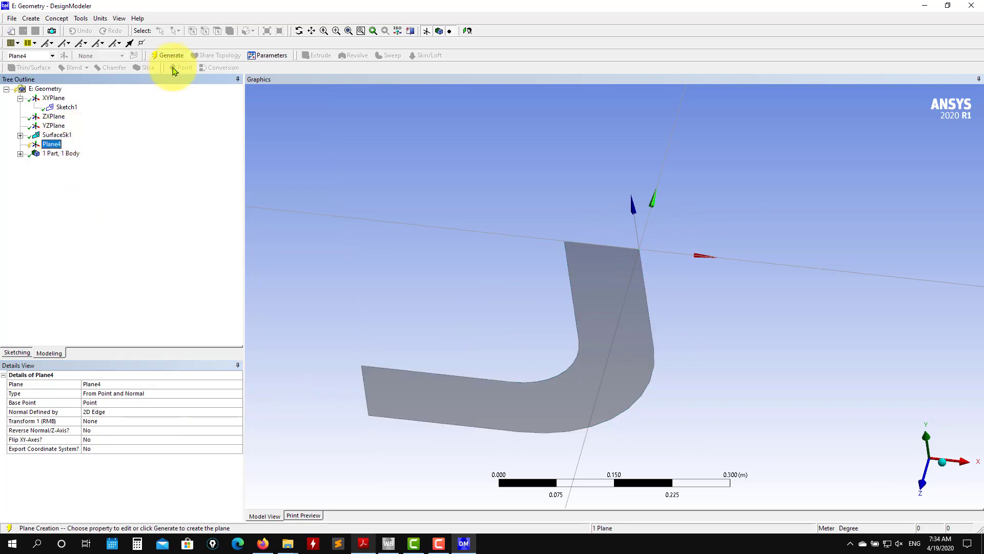
left_click(170, 55)
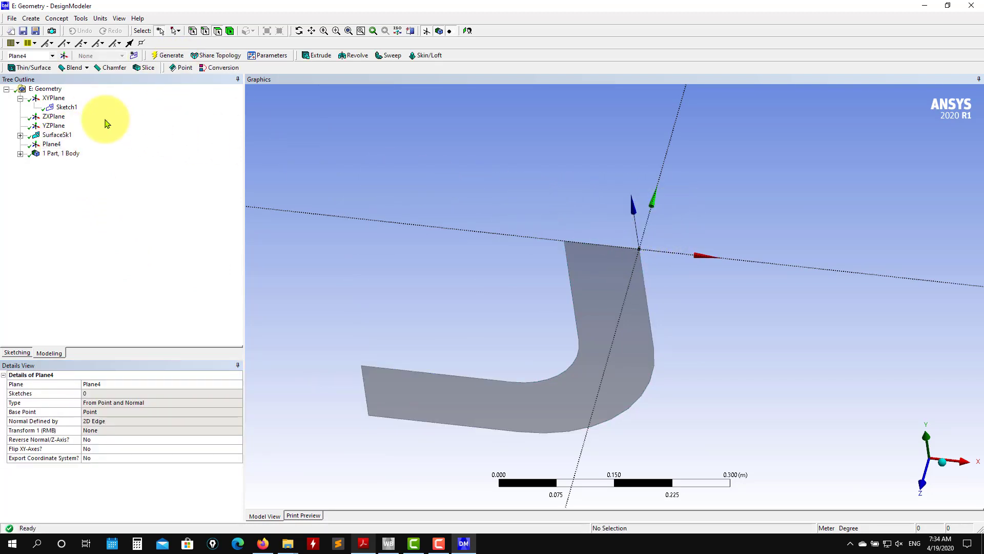
Step: Add a sketch on the new plane and draw a line from its origin to about halfway along the elbow's upper edge
left_click(133, 56)
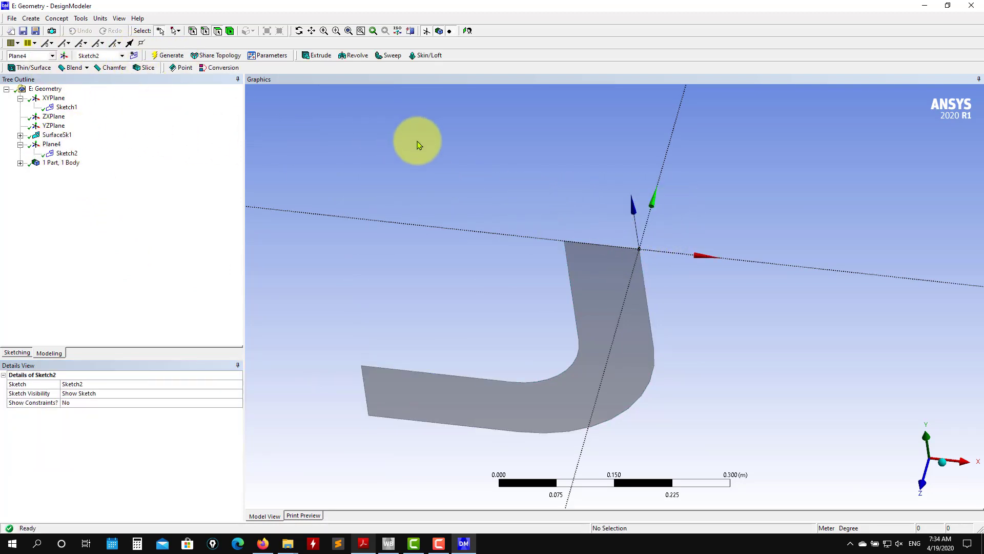
mouse_move(417, 140)
middle_mouse_down()
mouse_move(410, 171)
mouse_move(639, 354)
middle_mouse_up()
scroll(640, 353, "up", 5)
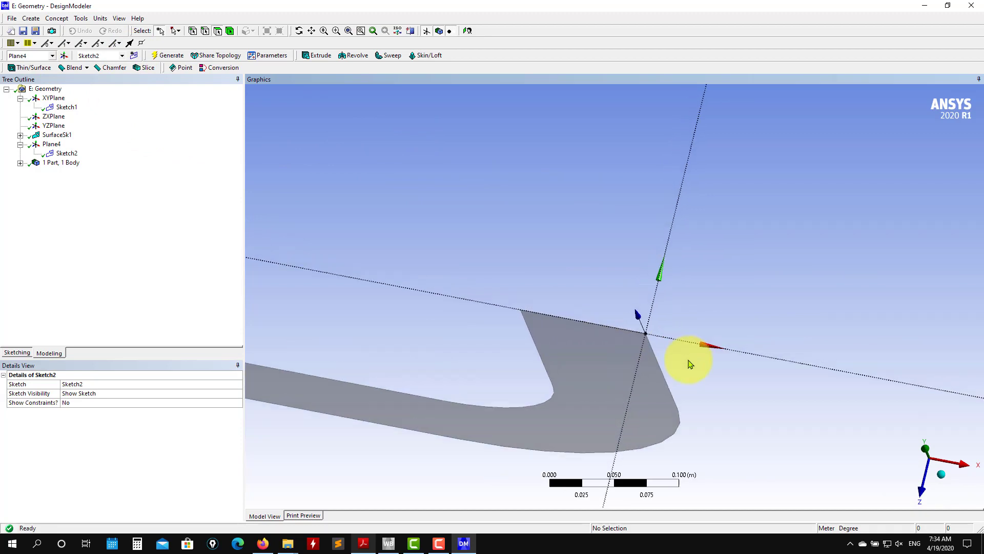
scroll(646, 302, "up", 2)
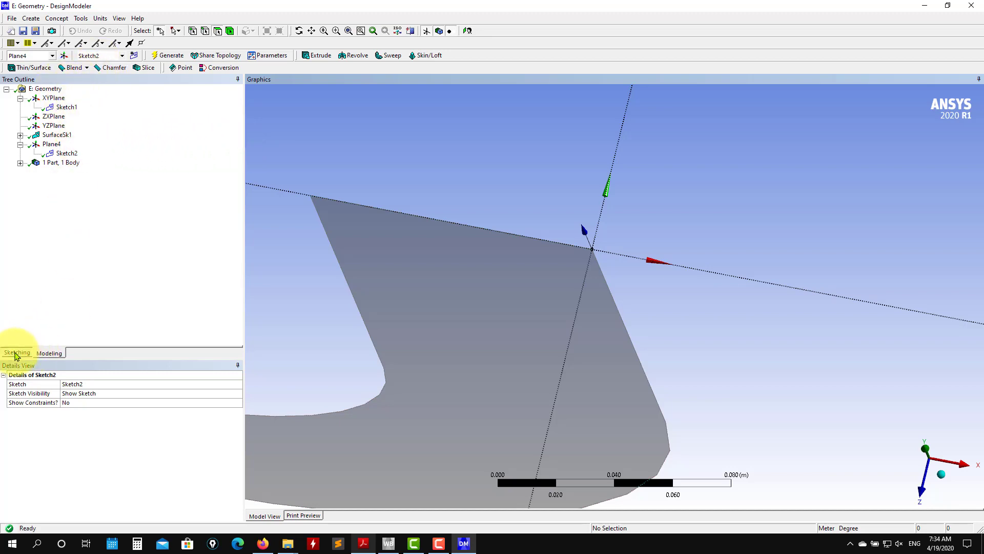
left_click(67, 153)
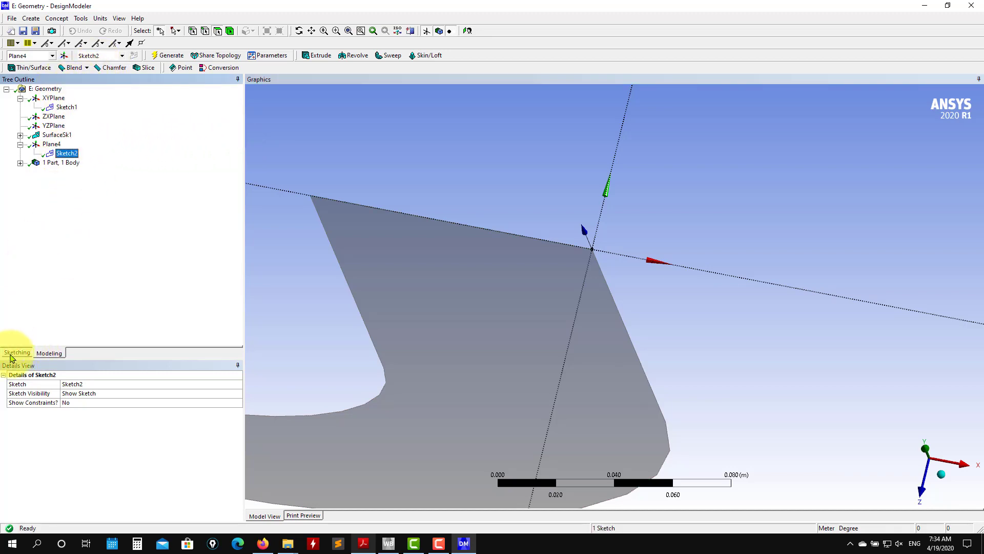
left_click(17, 353)
left_click(19, 102)
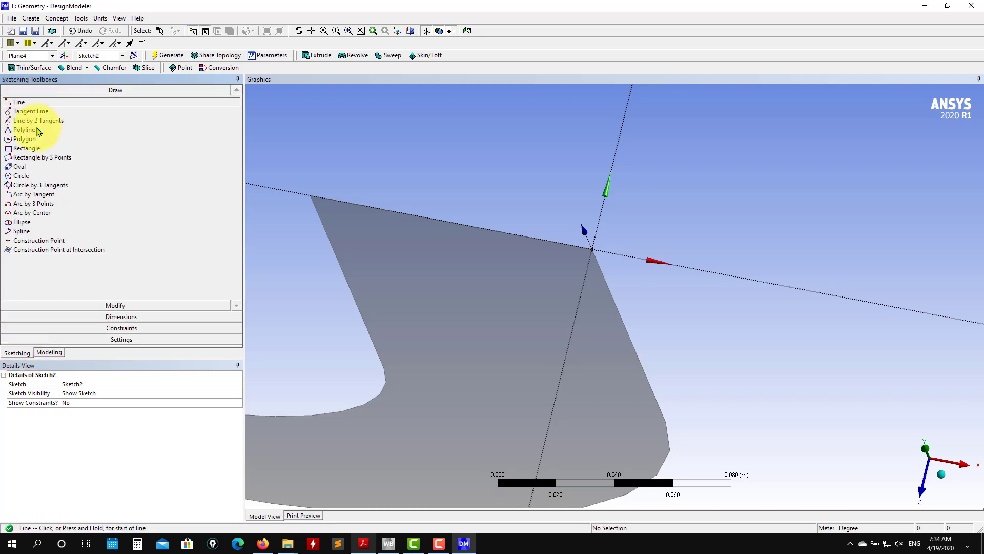
left_click(594, 249)
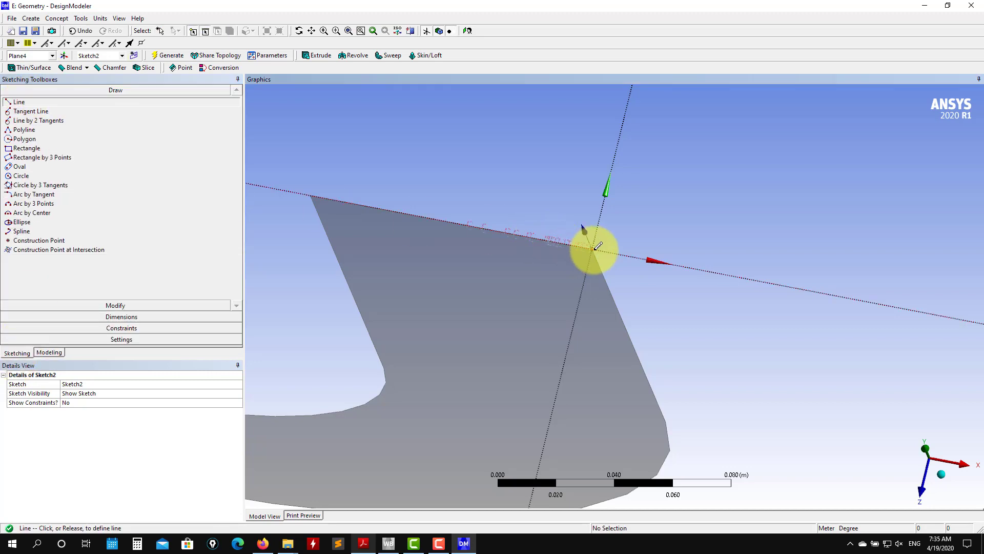
left_click(458, 222)
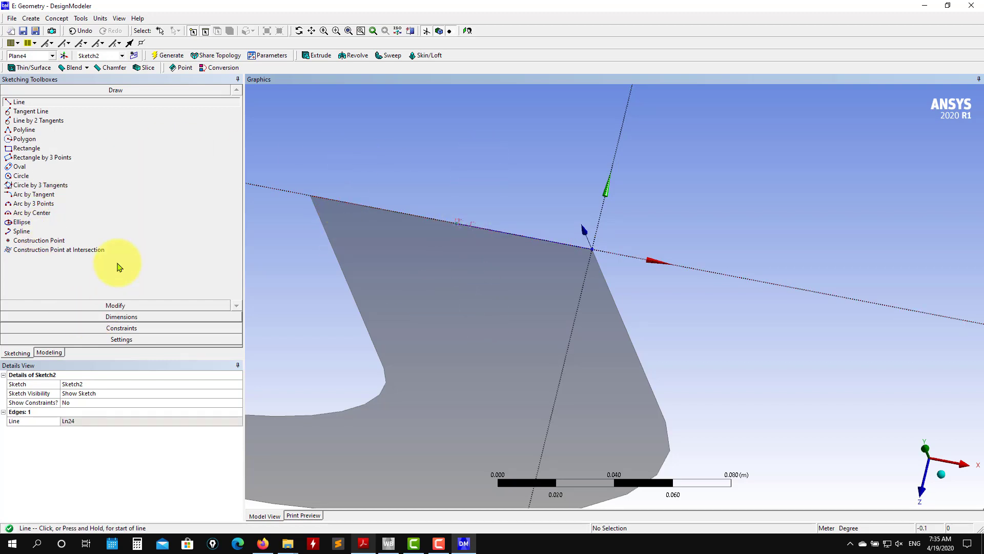
Step: Dimension the line on the elbow's upper edge and set its horizontal length to 0.05 m
left_click(126, 317)
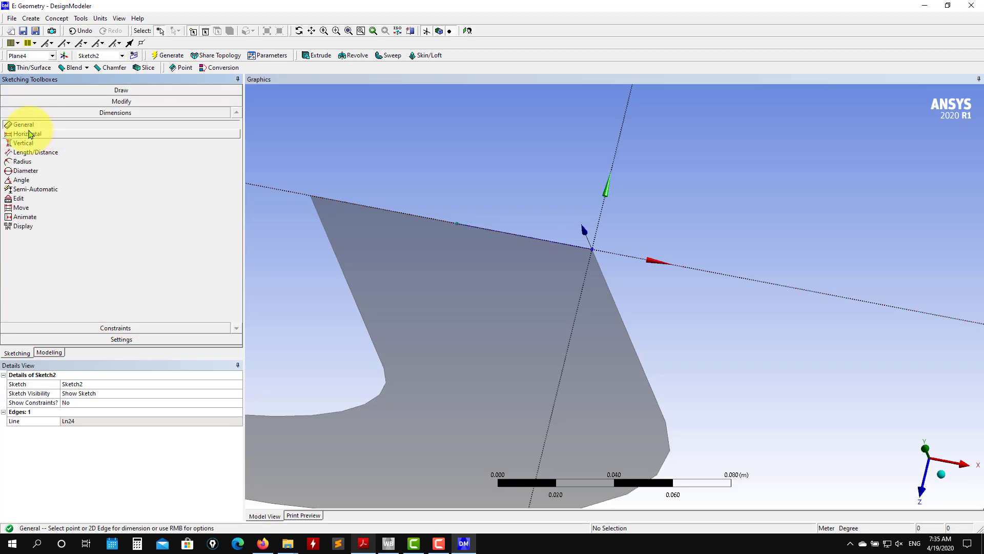
left_click(523, 235)
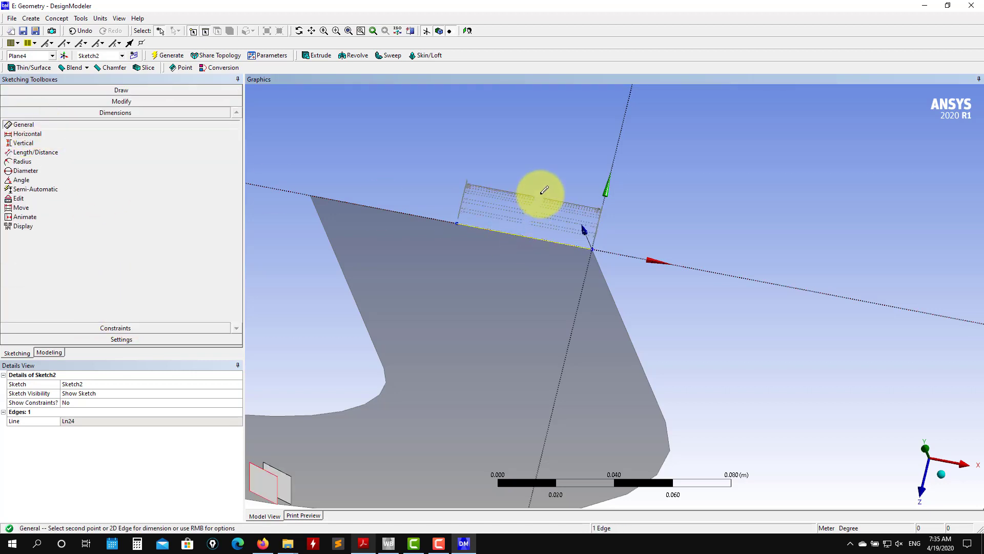
left_click(543, 192)
left_click(105, 421)
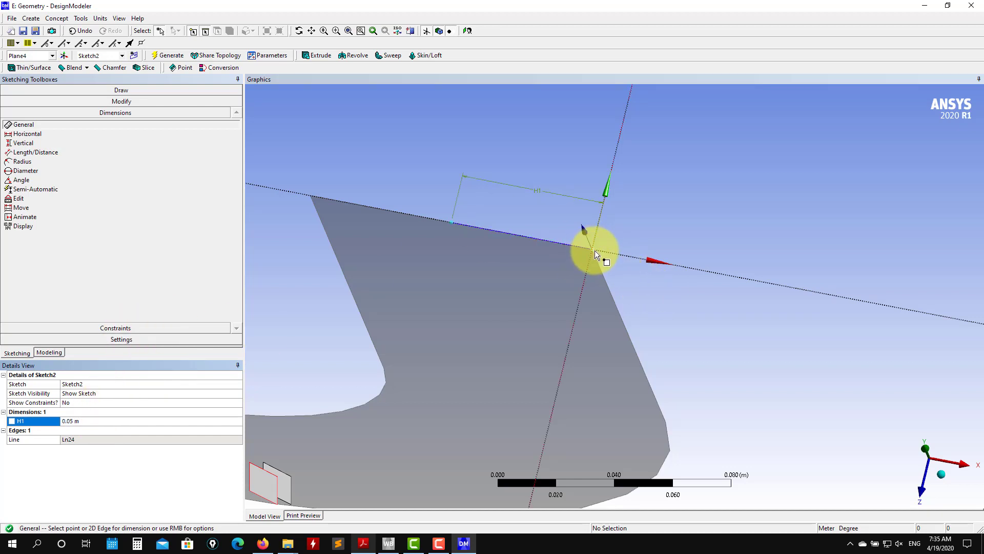
Step: Draw a circle centred on the line's free end and passing through the plane origin at the elbow's outer corner
left_click(131, 93)
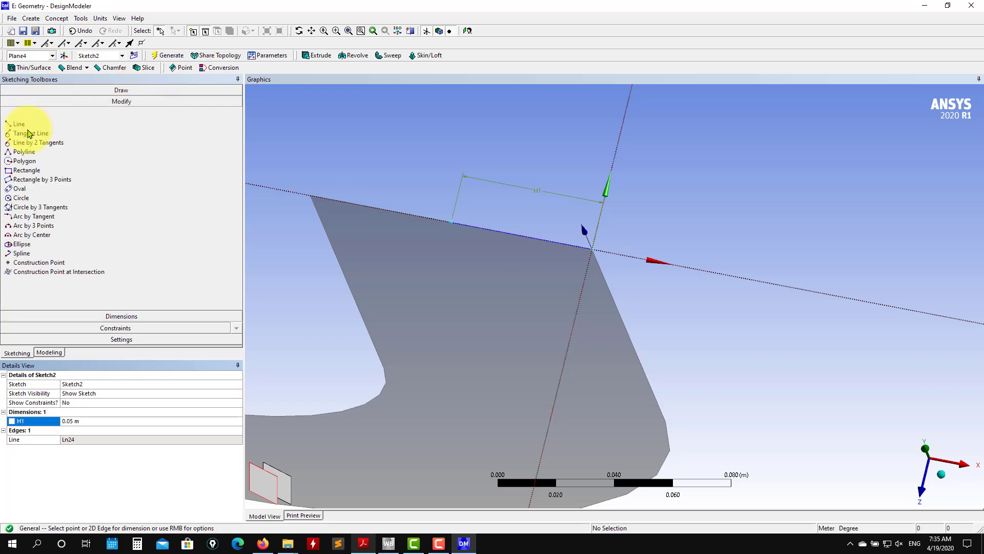
left_click(39, 177)
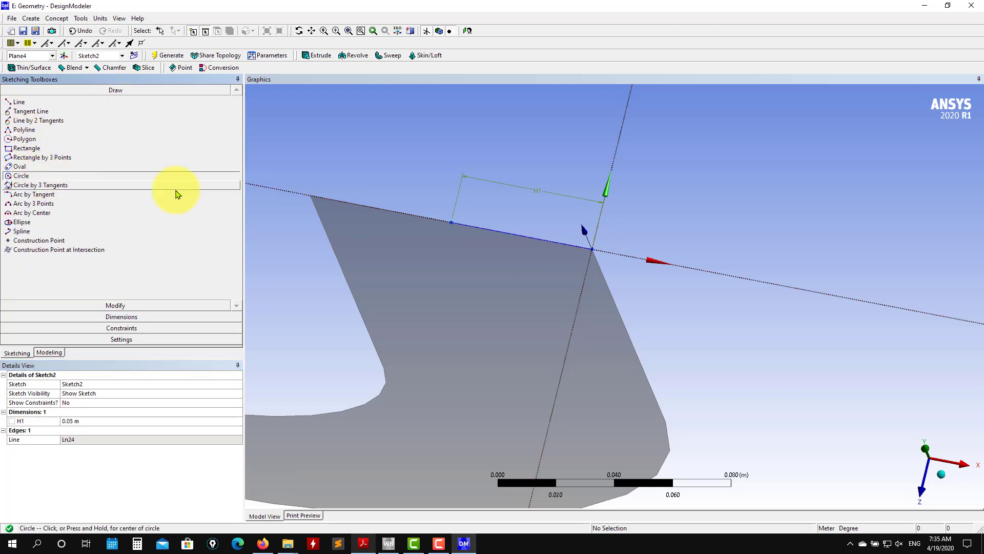
mouse_move(455, 222)
left_mouse_down()
mouse_move(598, 231)
mouse_move(597, 248)
left_mouse_up()
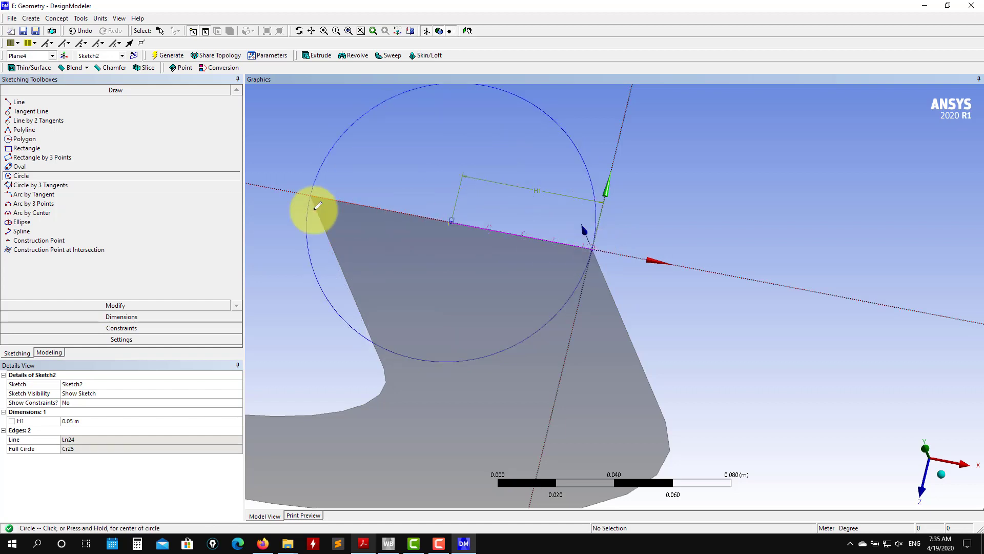
scroll(612, 275, "up", 1)
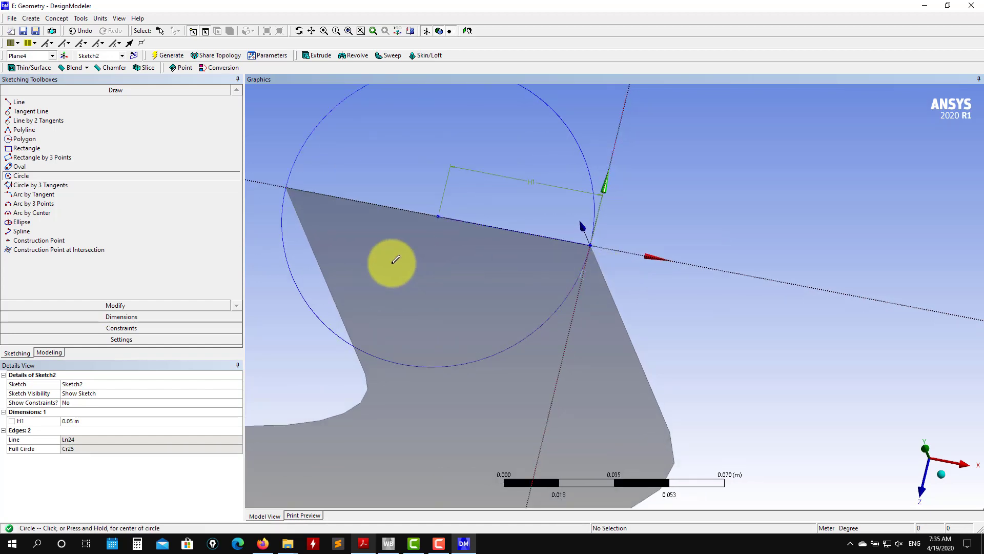
Step: Add a diameter dimension to the circle, acknowledging the over-constraint warning, and place it outside the circle
left_click(114, 317)
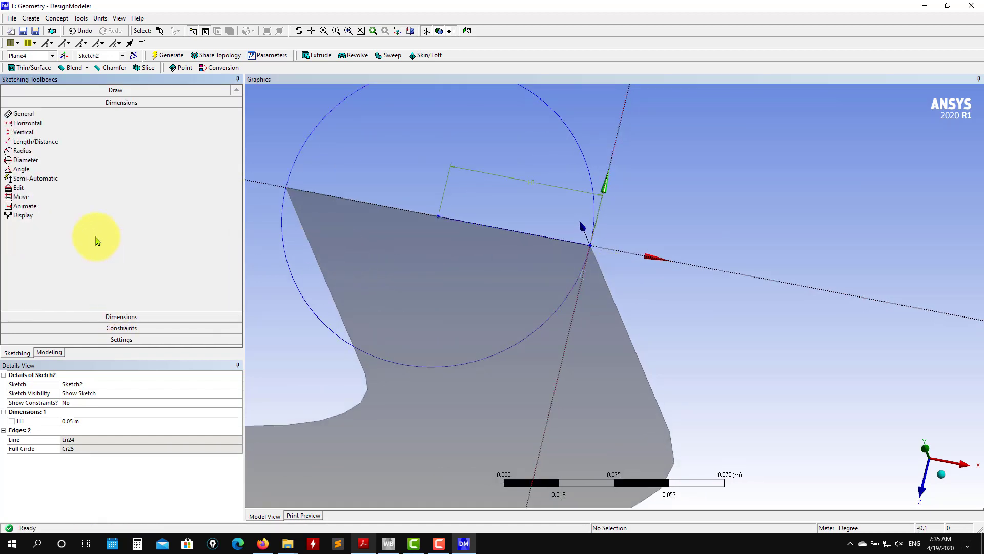
left_click(27, 171)
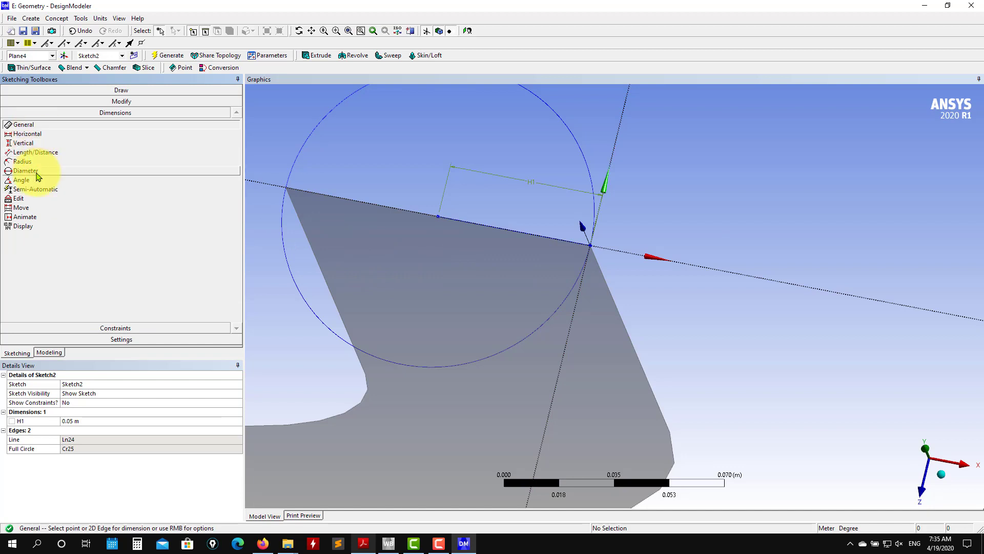
left_click(590, 172)
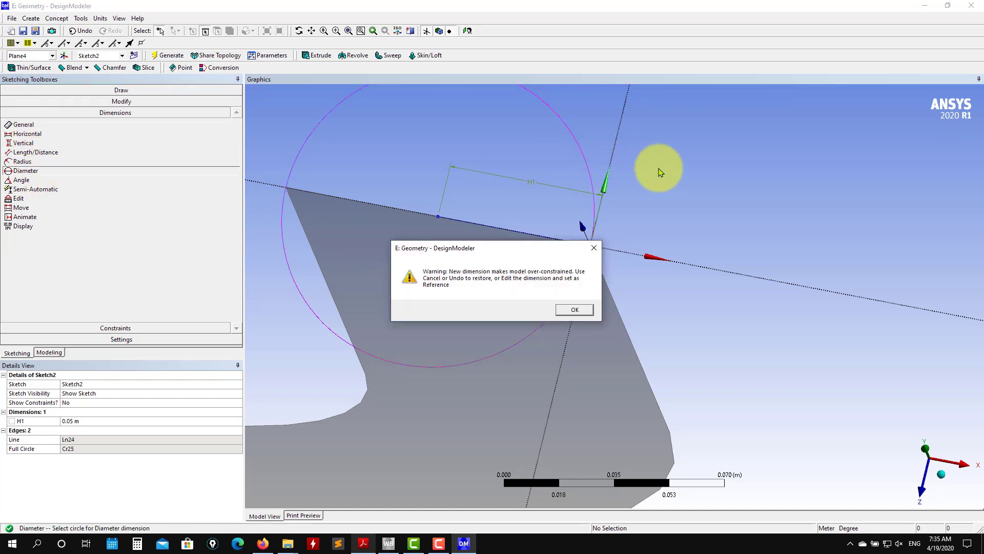
left_click(575, 309)
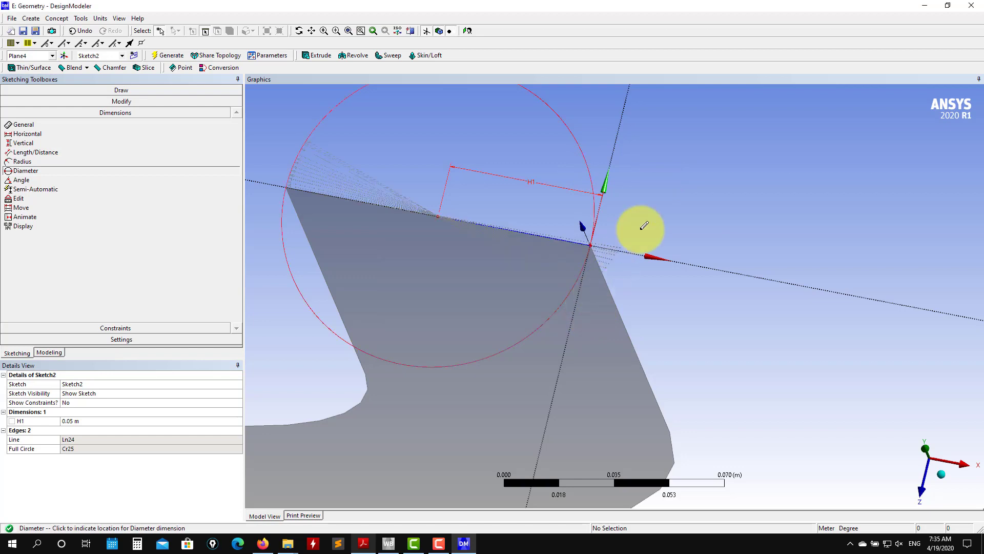
left_click(647, 154)
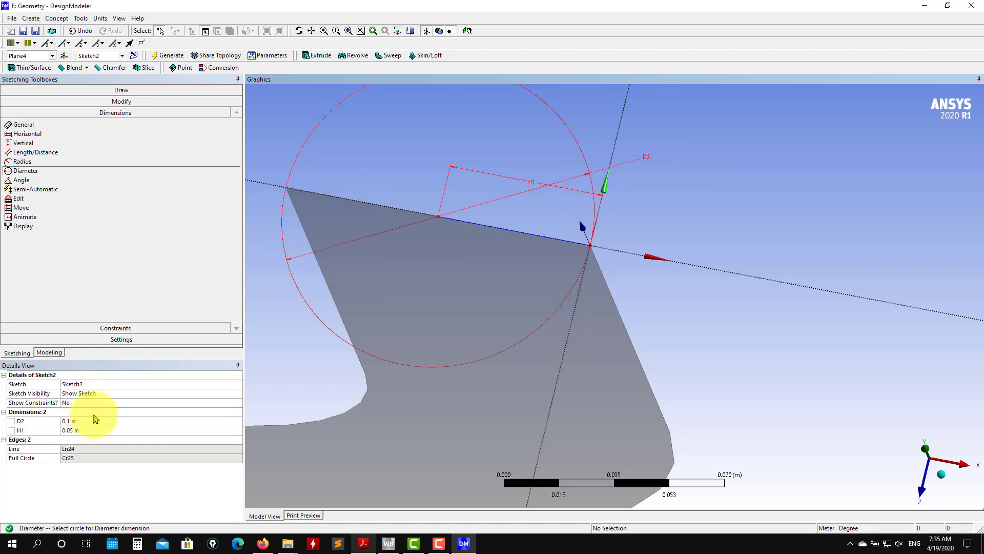
Step: Set the circle's diameter dimension D2 to Reference Only: Yes
left_click(134, 90)
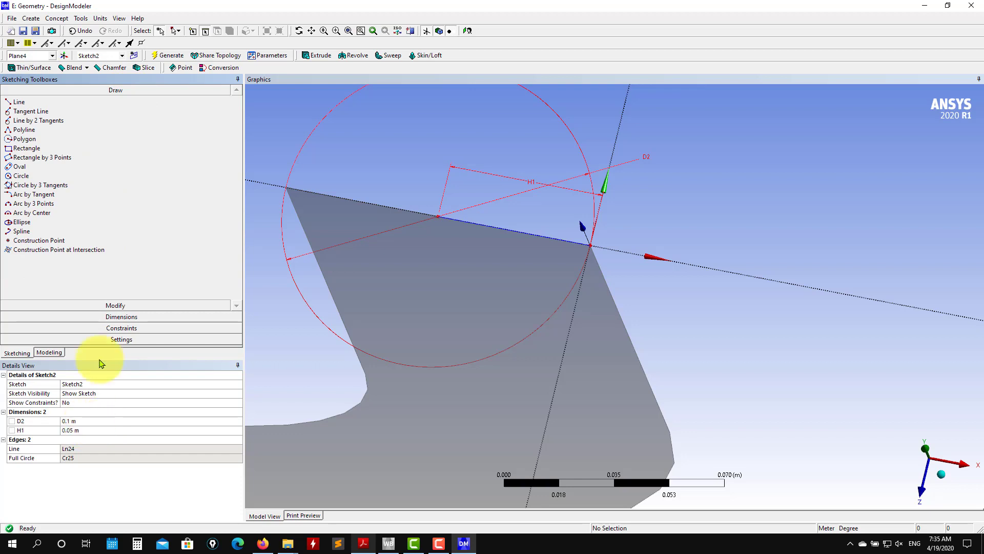
left_click(84, 423)
right_click(43, 422)
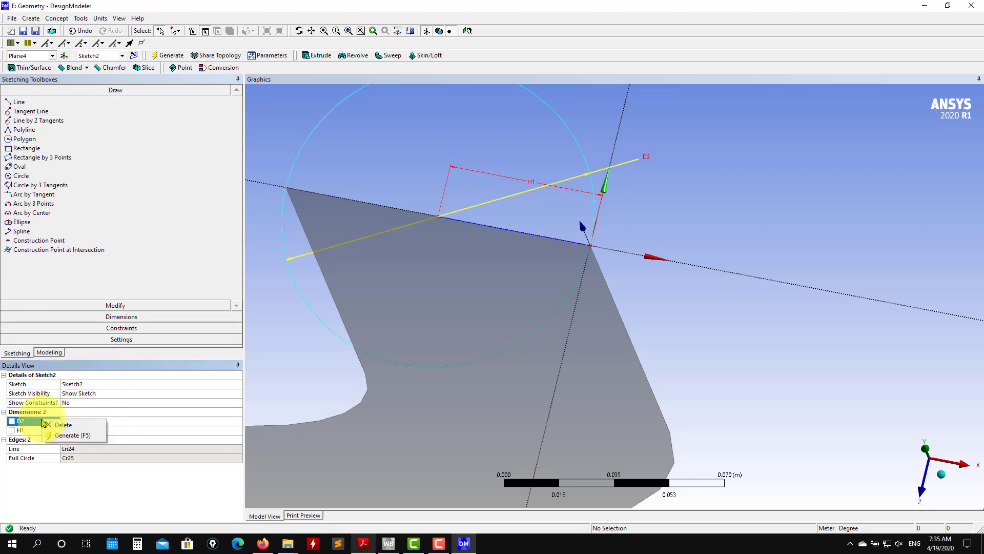
left_click(645, 160)
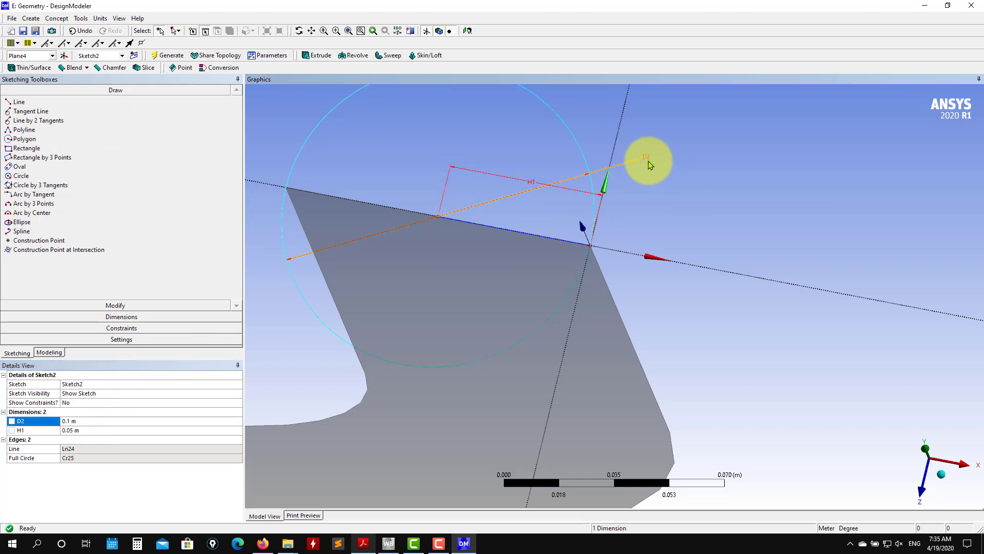
left_click(629, 163)
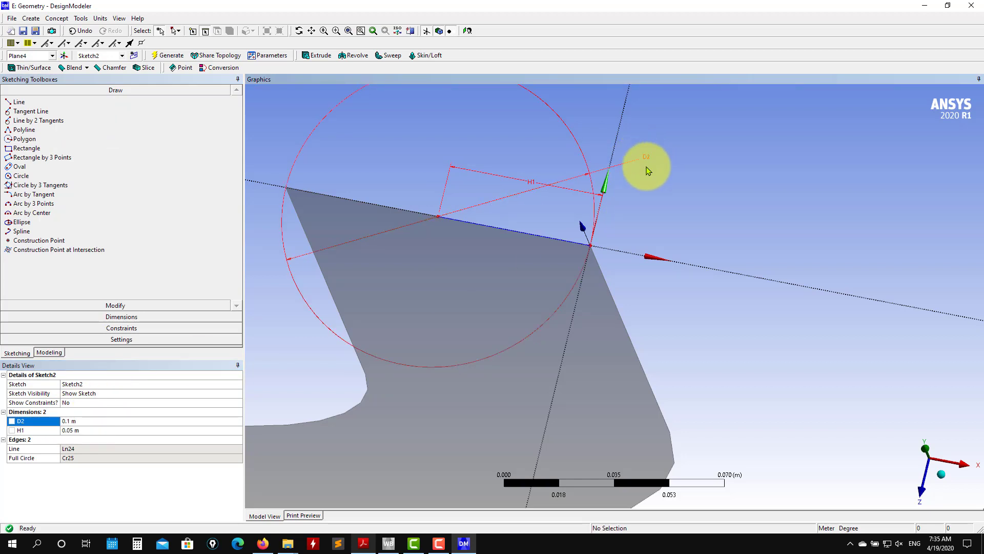
left_click(595, 183)
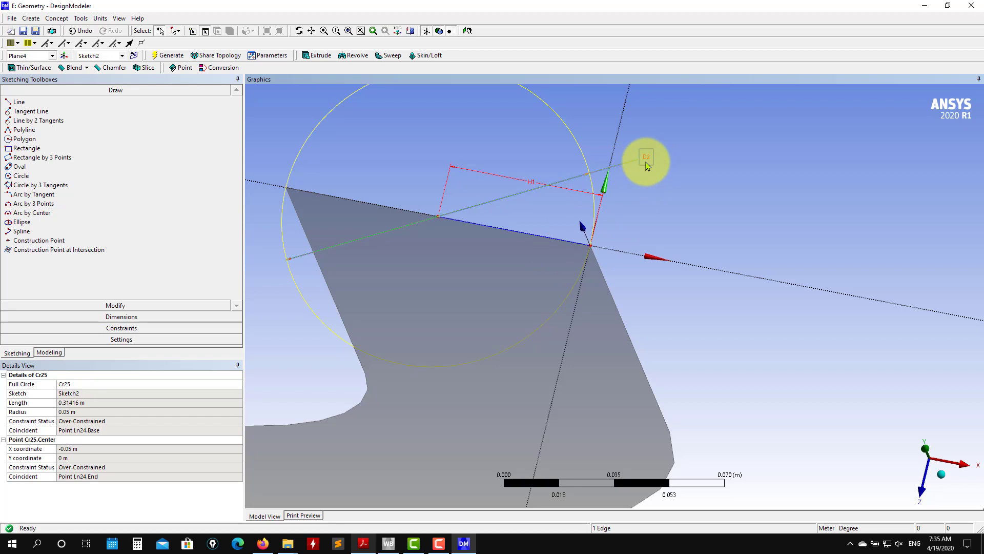
left_click(642, 161, "ctrl")
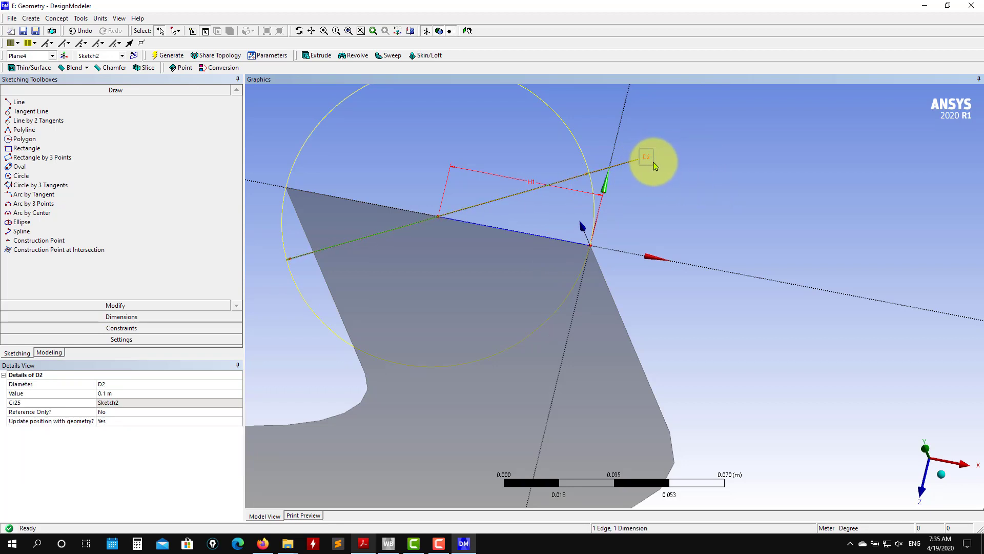
right_click(654, 163)
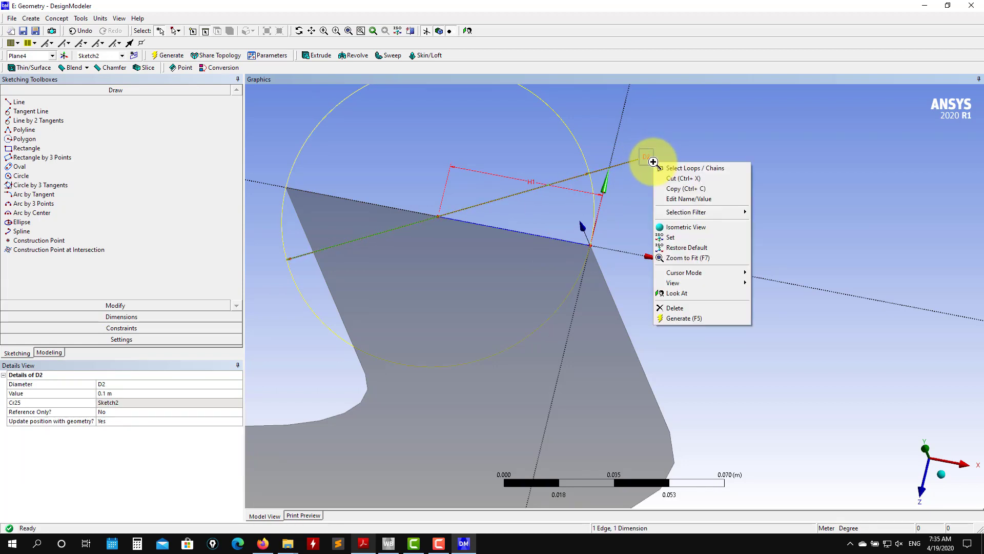
left_click(118, 411)
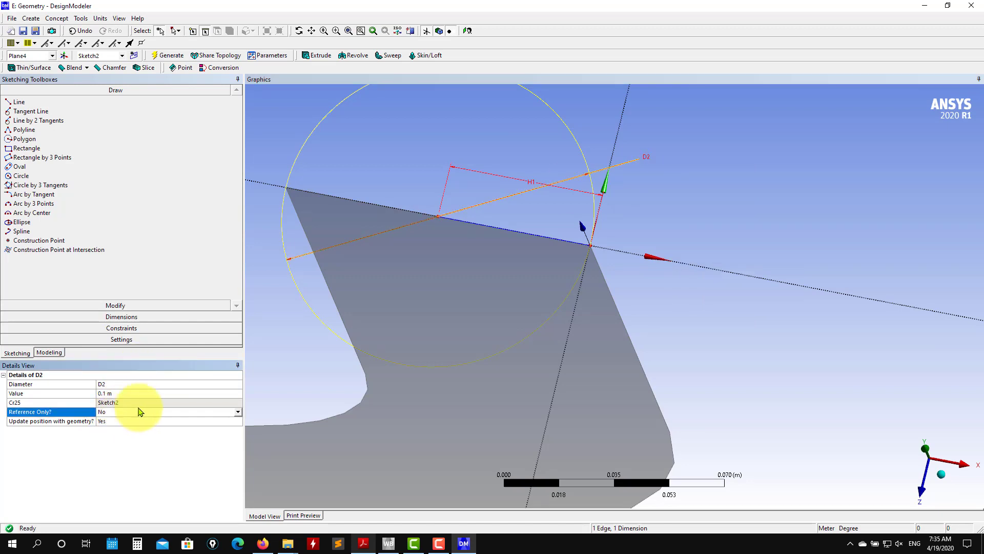
left_click(238, 412)
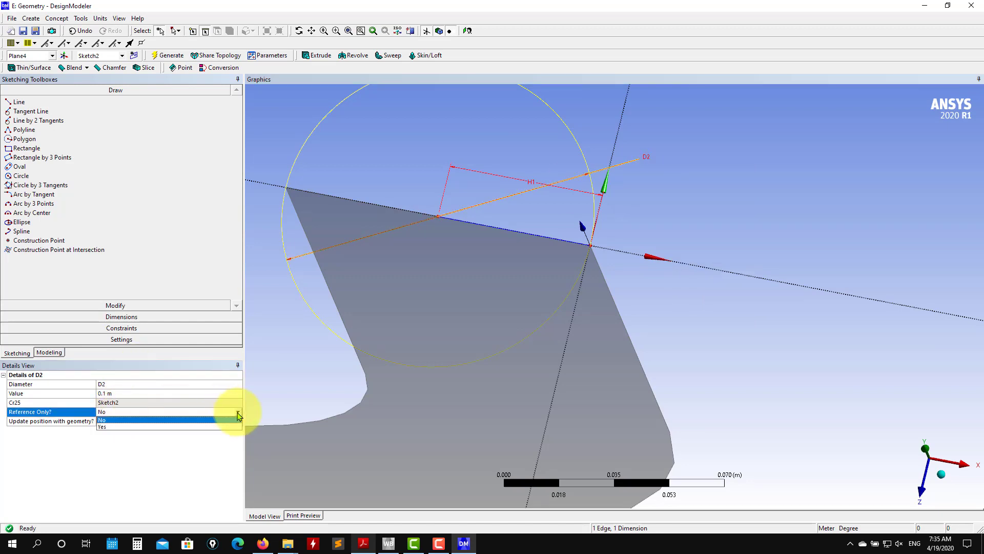
left_click(147, 427)
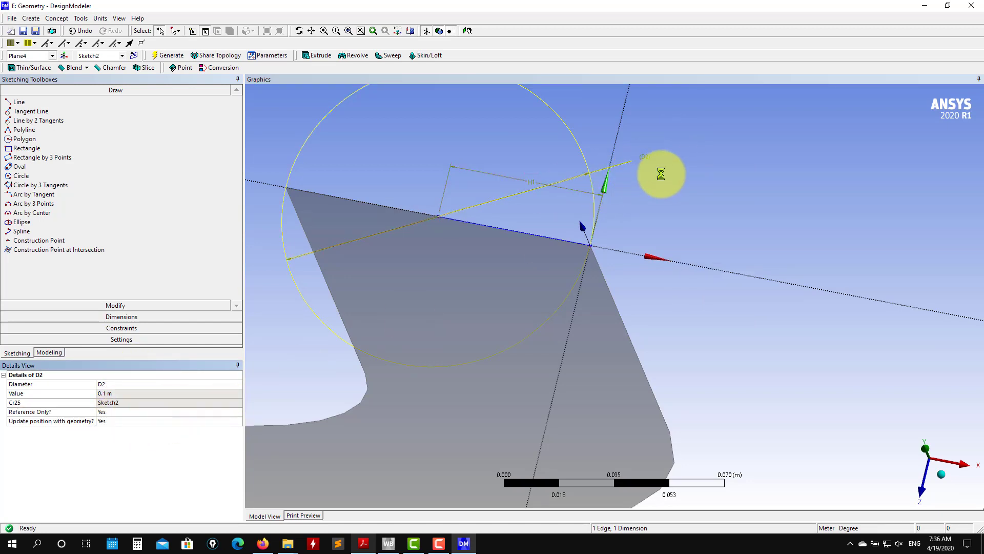
Step: Start a surface from sketches and assign Sketch2, the circle sketch at the elbow's upper end, as its base object
left_click(49, 352)
scroll(634, 211, "down", 4)
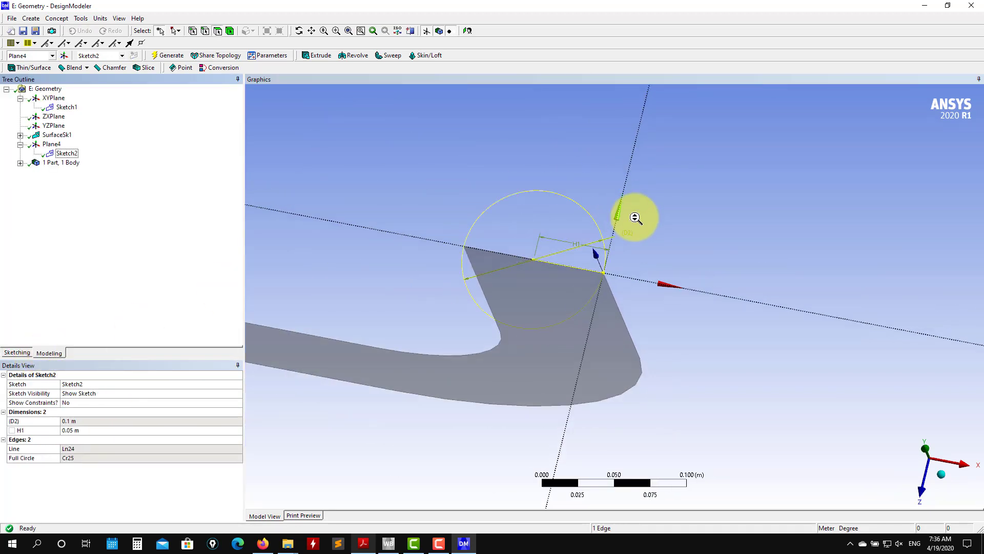
middle_click_drag(412, 218, 462, 170)
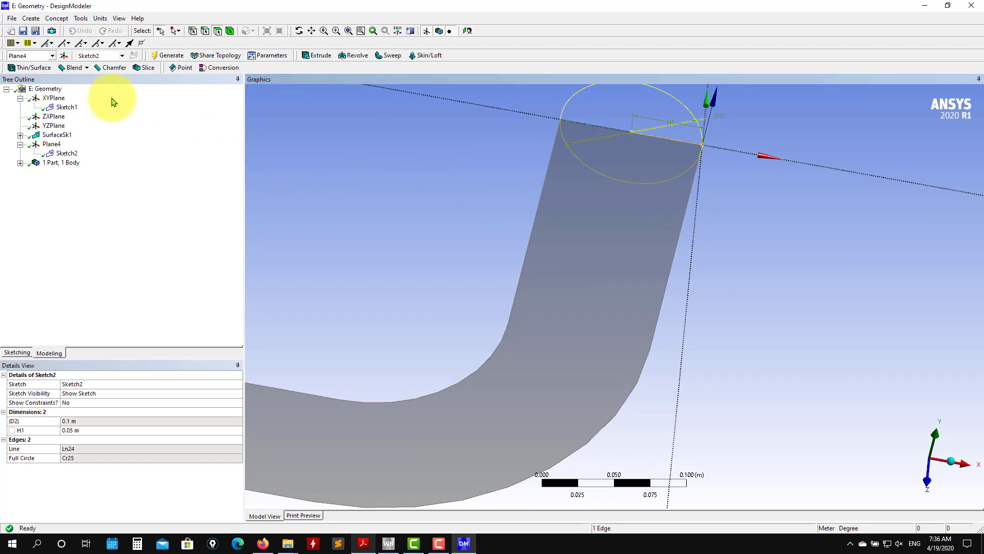
left_click(58, 20)
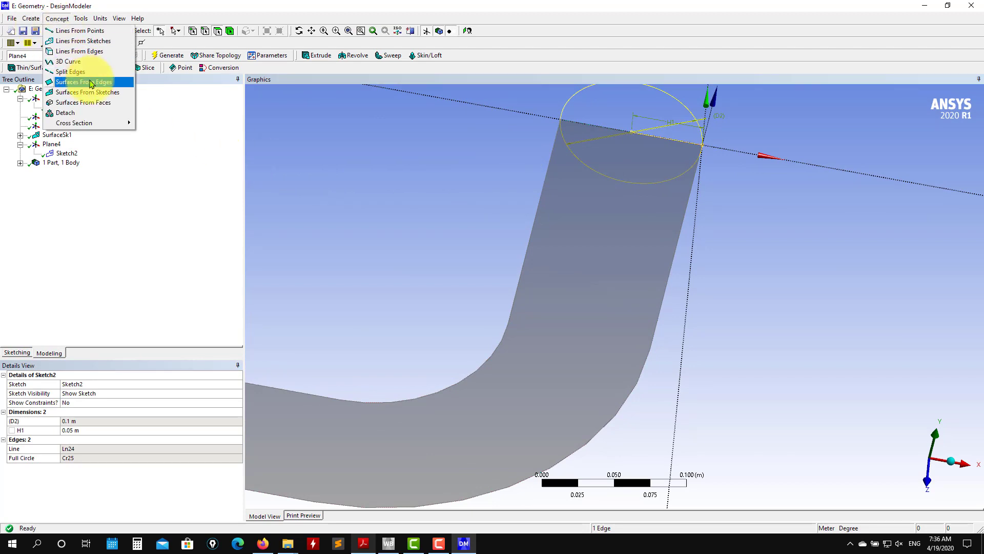
left_click(101, 92)
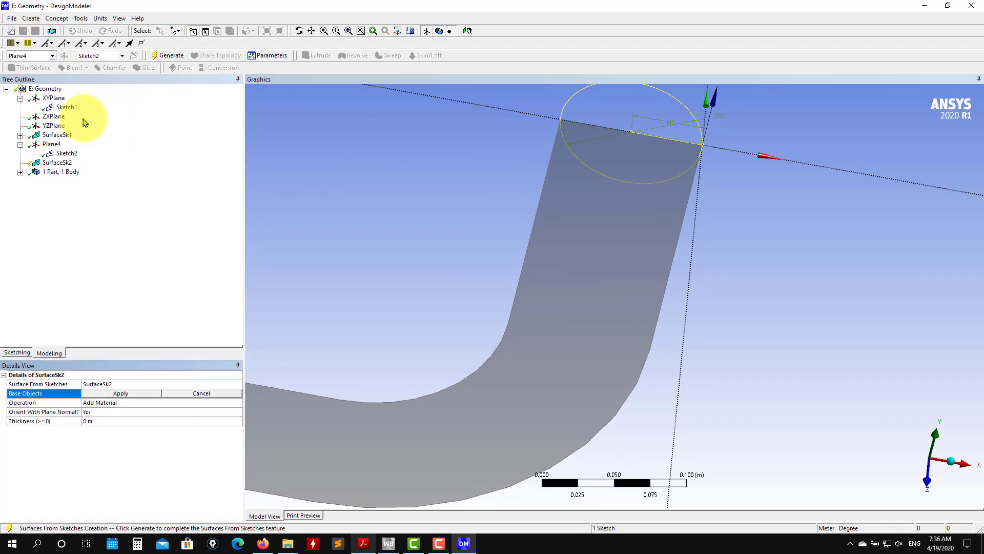
left_click(67, 155)
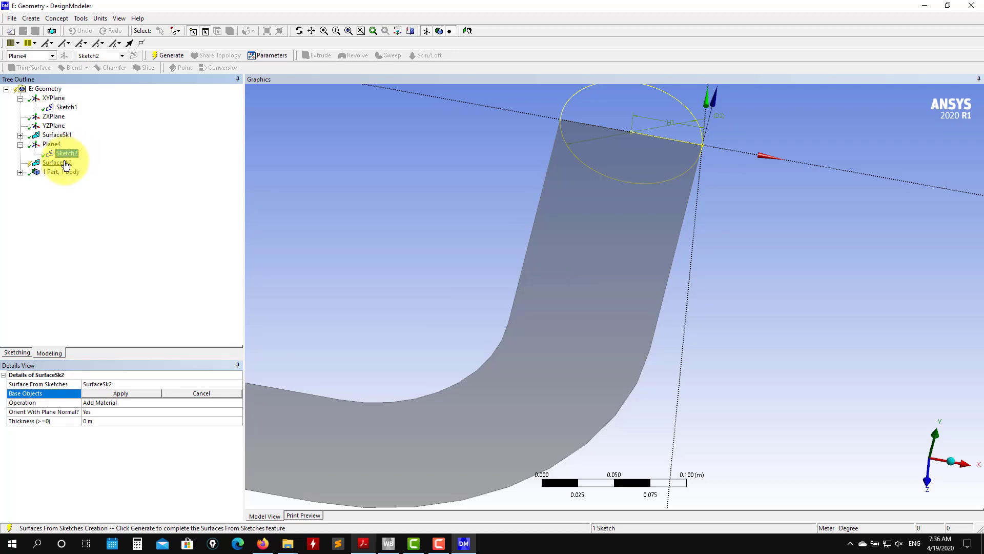
left_click(123, 393)
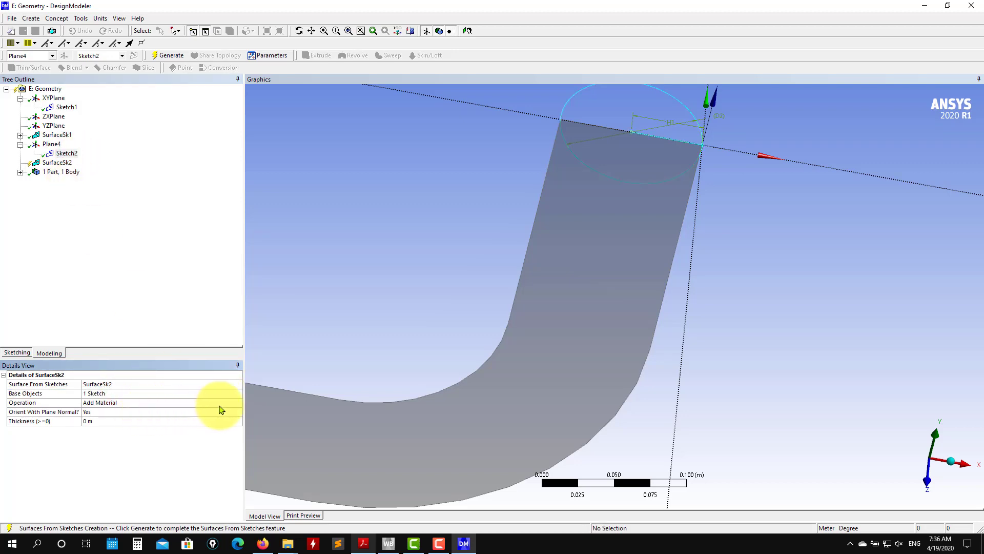
Step: Set the circular surface's operation to Add Frozen and generate it
left_click(236, 404)
left_click(187, 415)
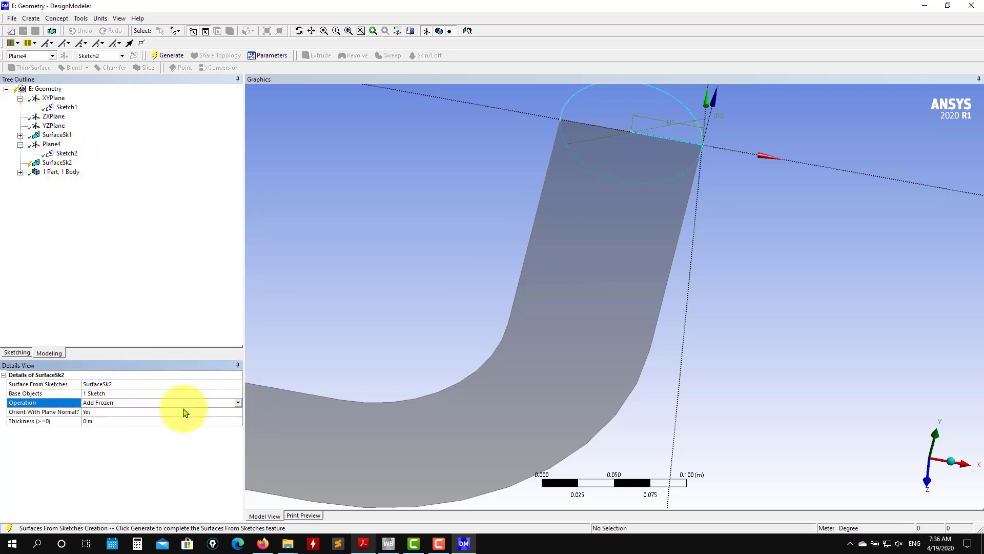
left_click(173, 57)
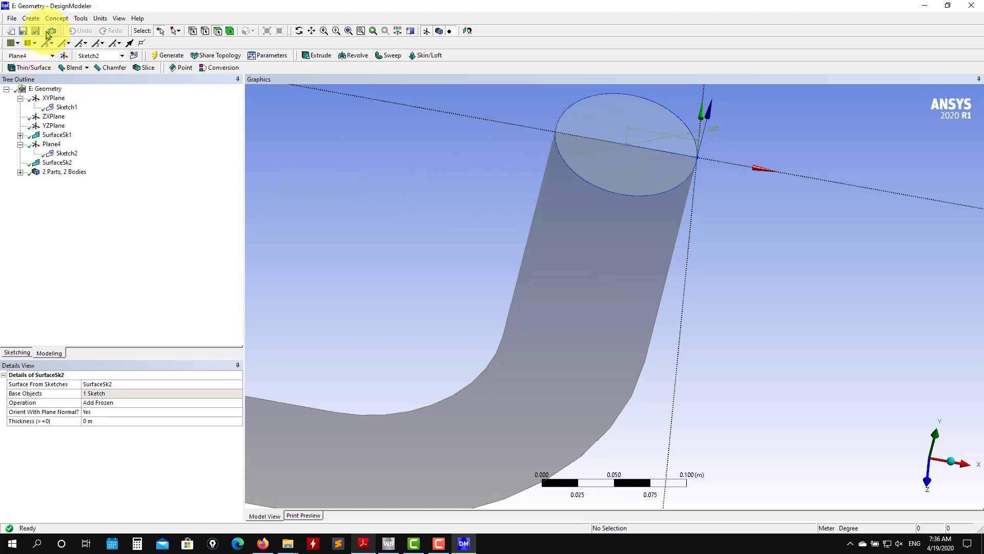
Step: Start a sweep and assign Sketch2, the circle at the elbow's upper end, as its profile
left_click(32, 19)
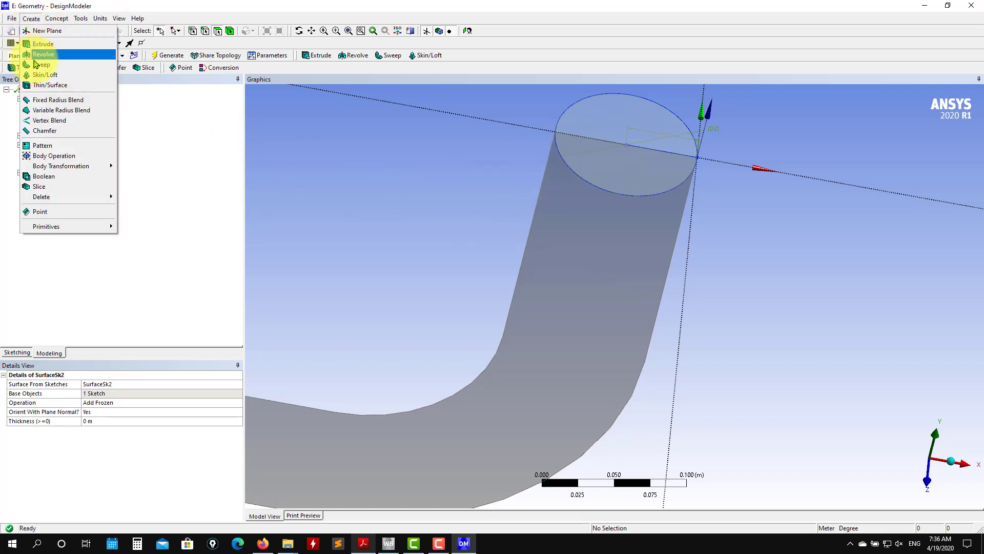
left_click(61, 66)
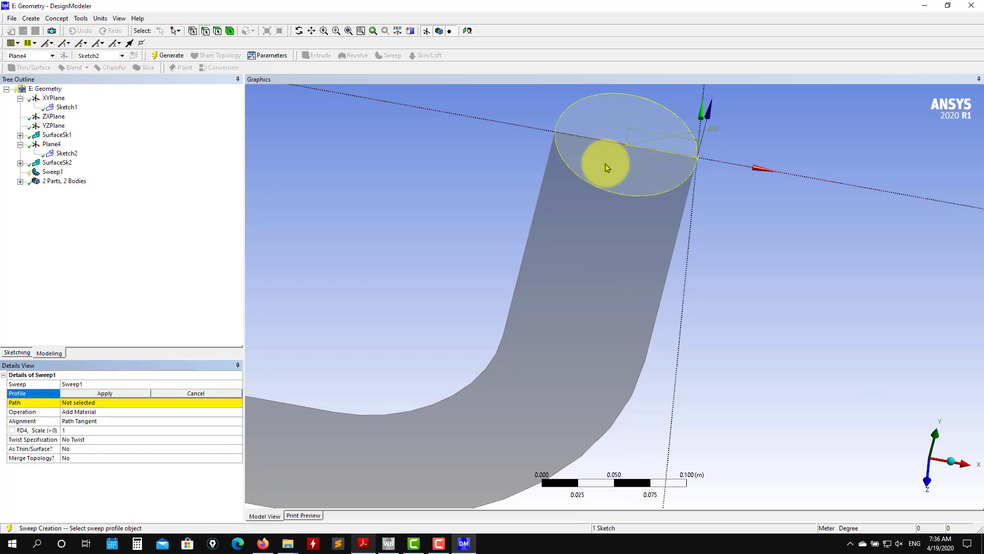
left_click(123, 393)
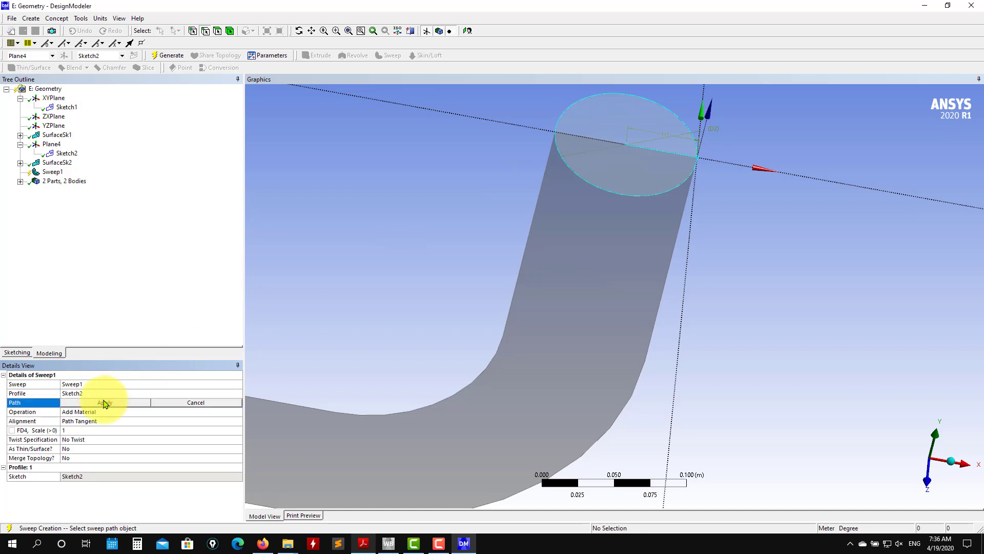
Step: Set the sweep path to the elbow surface's three connected inner edges, two straight and one curved, and generate the pipe solid
left_click(541, 190)
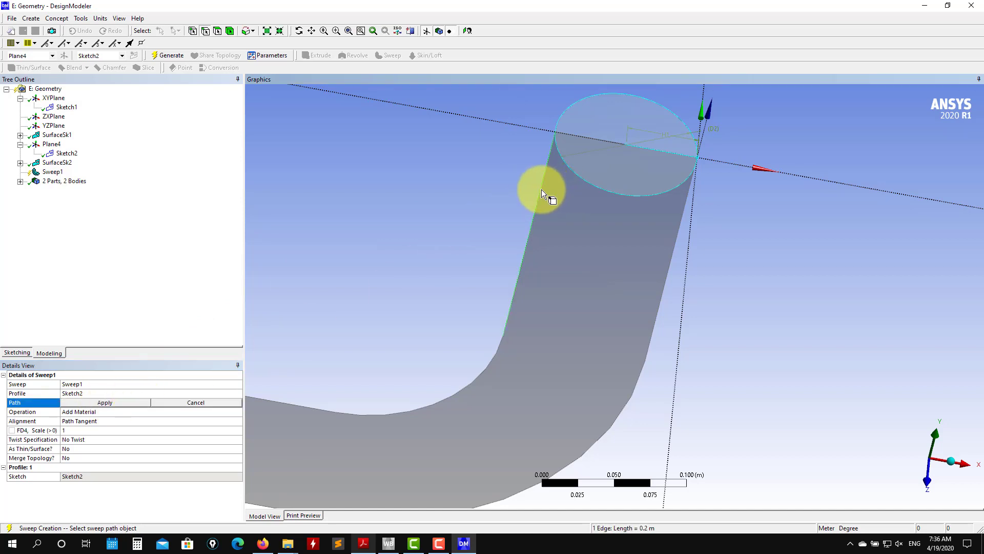
left_click(495, 355, "ctrl")
middle_click_drag(388, 282, 523, 202, "ctrl")
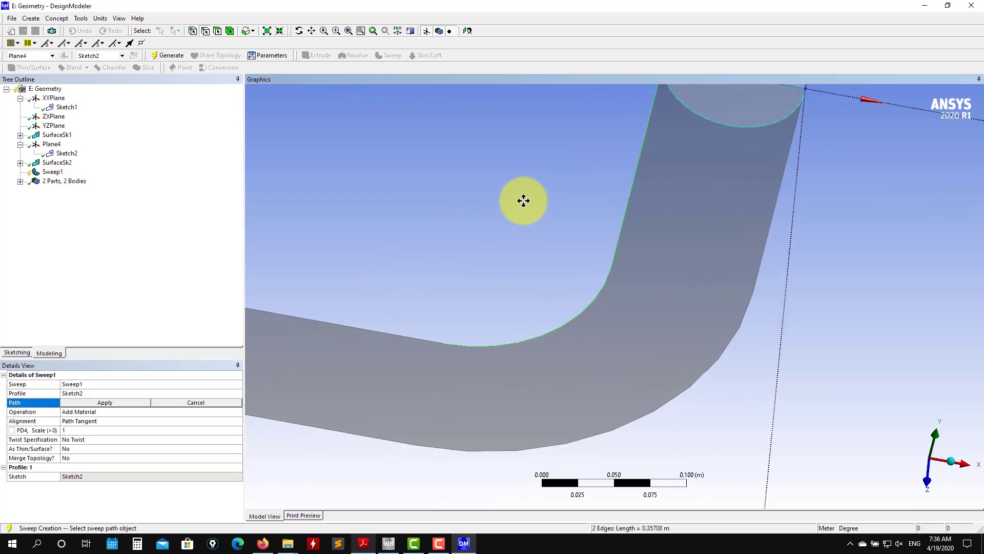
left_click(416, 339, "ctrl")
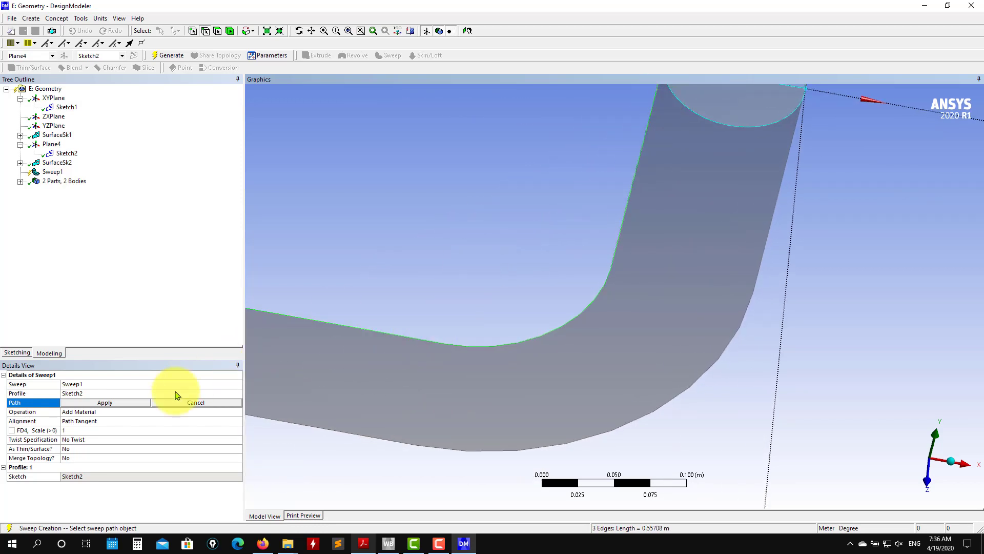
left_click(125, 402)
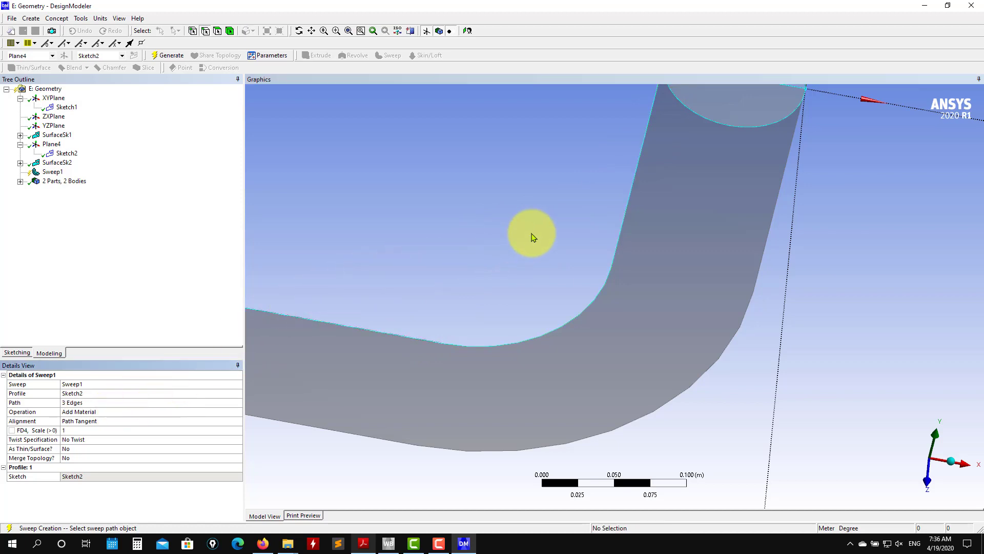
left_click(165, 56)
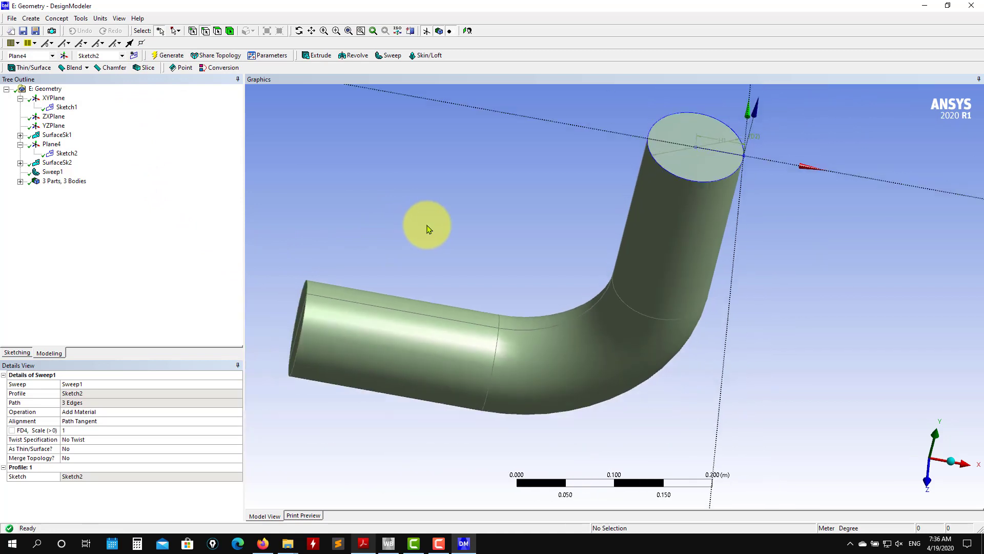
Step: Examine the swept elbow pipe from several sides, including its upper circular end and the bend
middle_click_drag(499, 266, 481, 269)
scroll(659, 204, "down", 3)
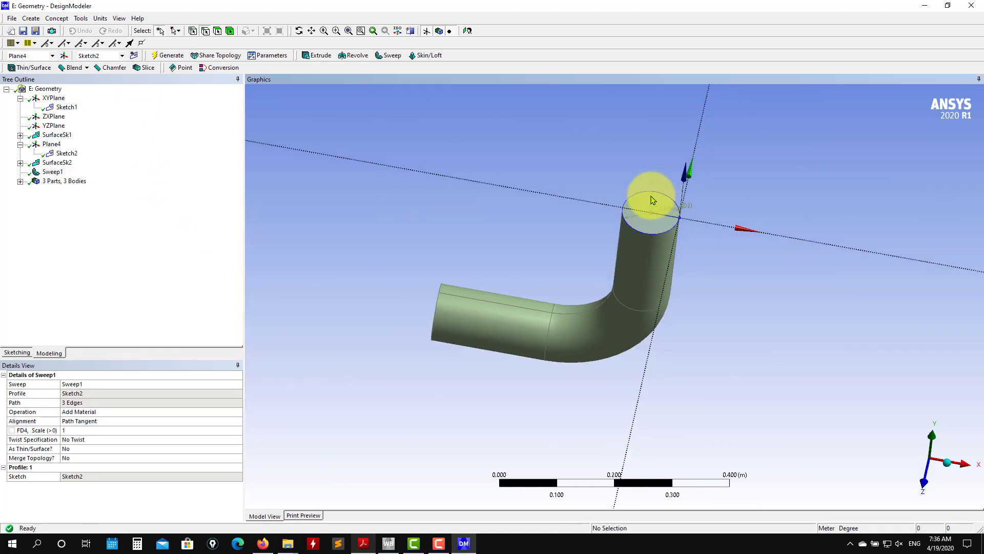
scroll(636, 195, "up", 5)
middle_click_drag(535, 233, 384, 314, "ctrl")
scroll(442, 247, "up", 2)
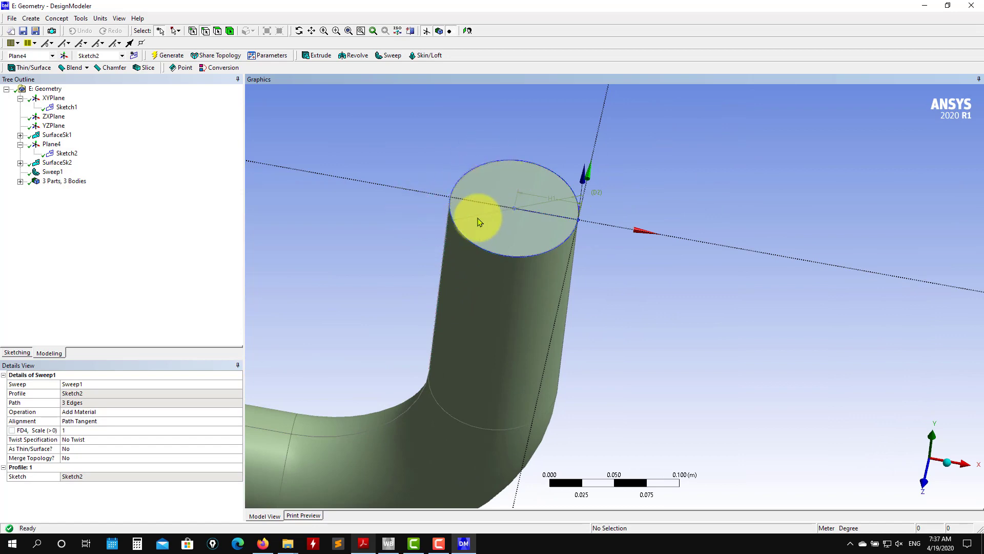
scroll(397, 236, "up", 2)
scroll(426, 266, "down", 3)
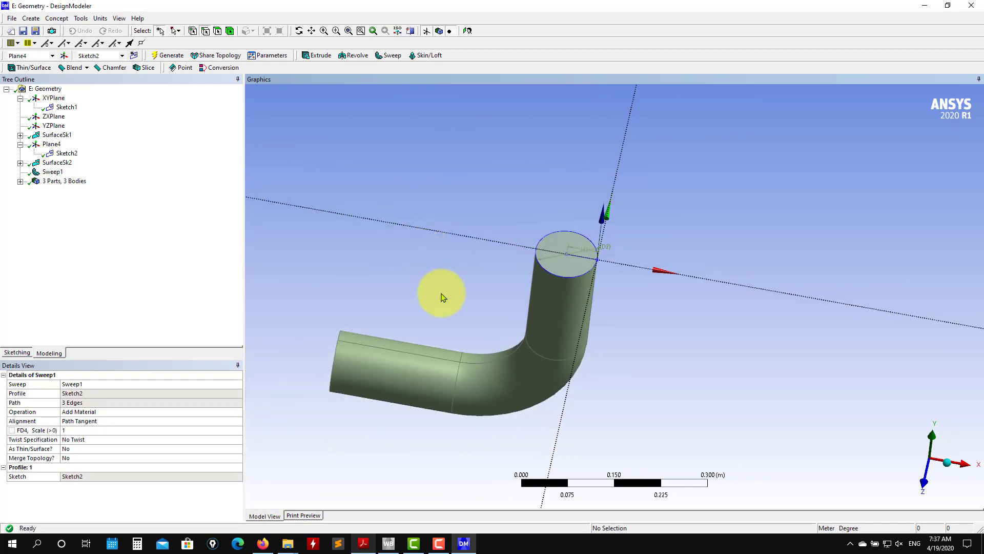
middle_click_drag(439, 292, 538, 347)
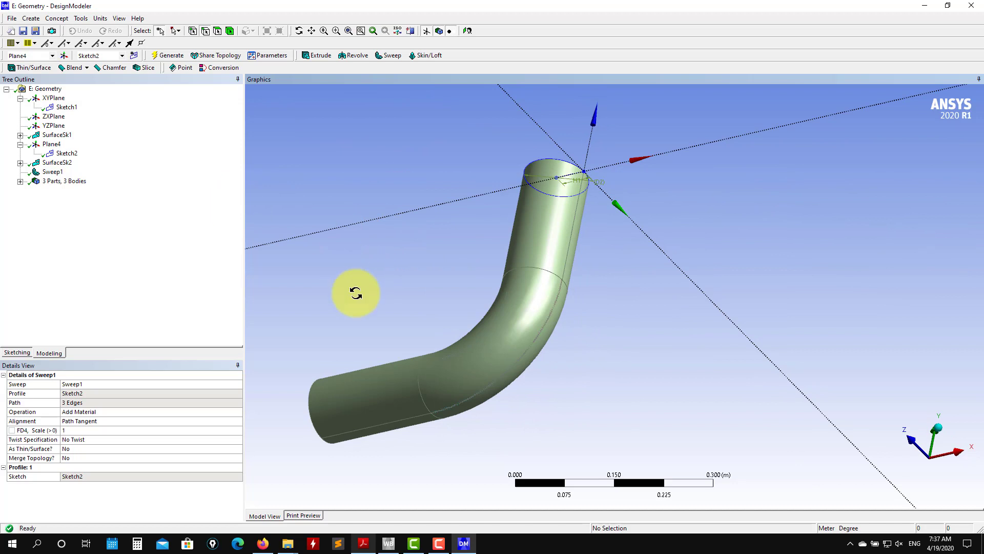
middle_click_drag(355, 293, 567, 248)
Step: Create a new sketch on the XYPlane
left_click(54, 98)
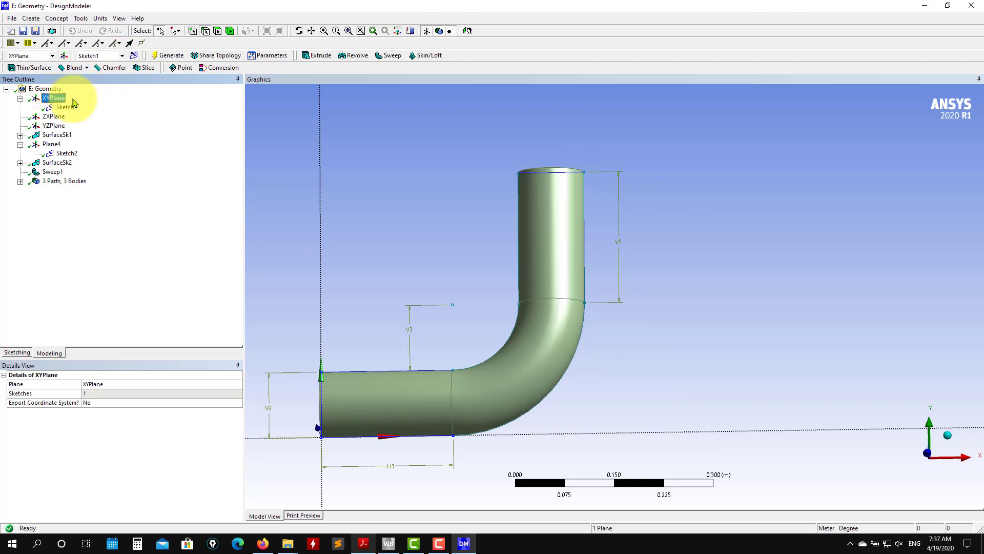
left_click(134, 56)
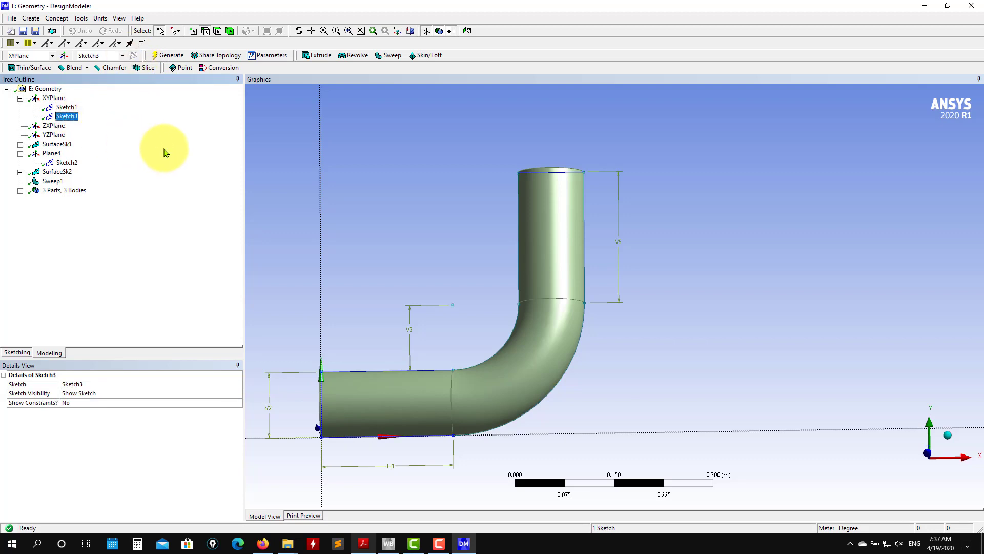
left_click(18, 352)
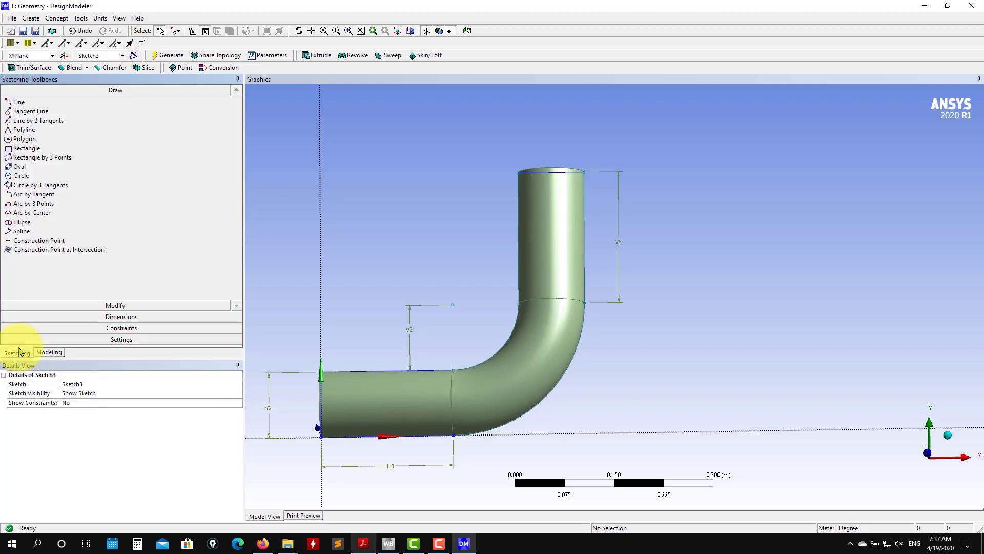
Step: Expand the list of bodies and hide the solid pipe body
left_click(50, 352)
left_click(21, 190)
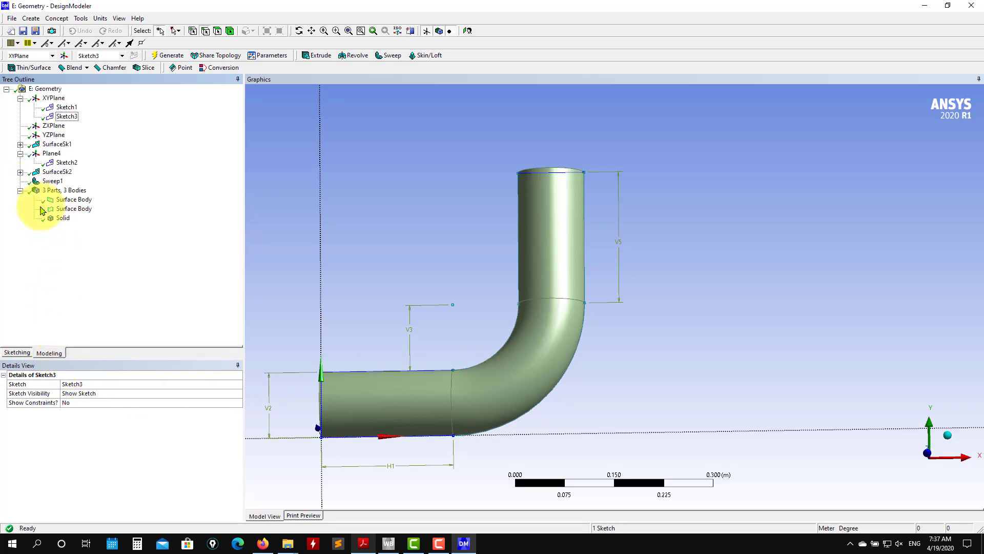
left_click(60, 218)
right_click(66, 219)
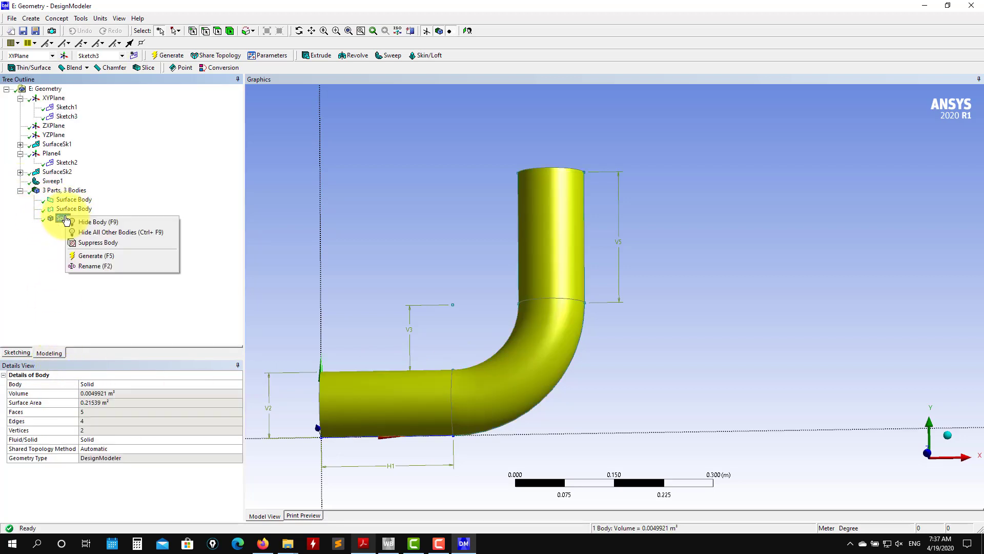
left_click(93, 221)
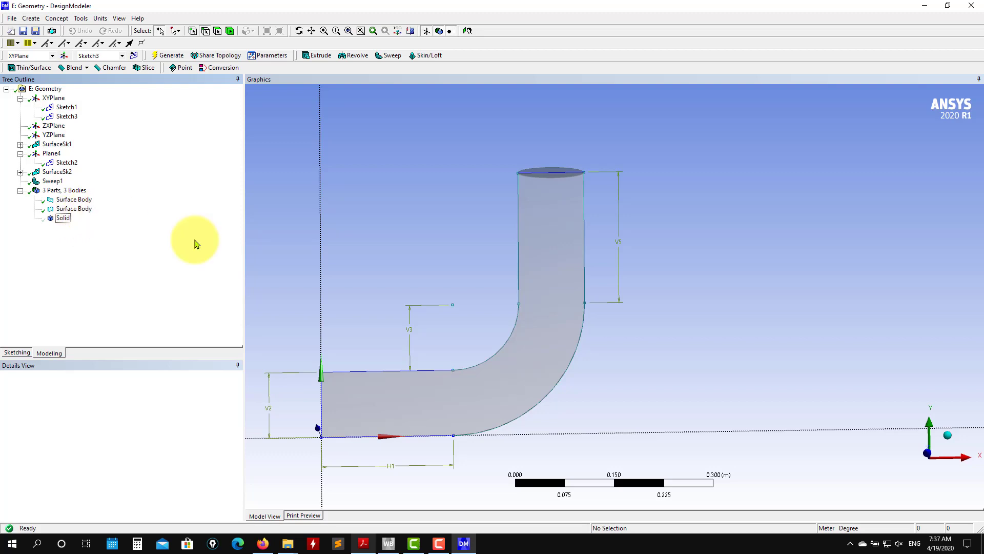
middle_click_drag(501, 246, 510, 267)
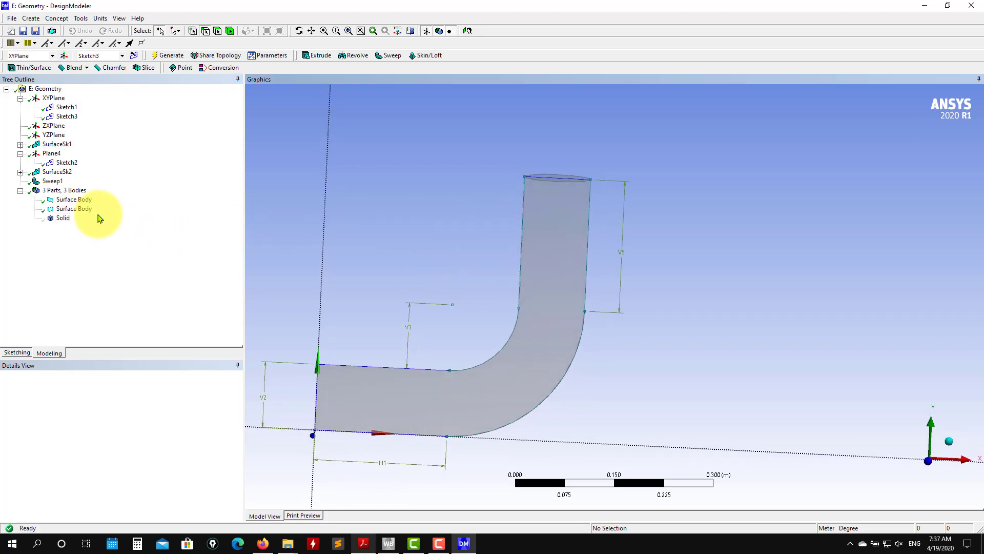
Step: Hide both surface bodies together so only the sketches are displayed
left_click(81, 208)
left_click(85, 202, "ctrl")
right_click(85, 205)
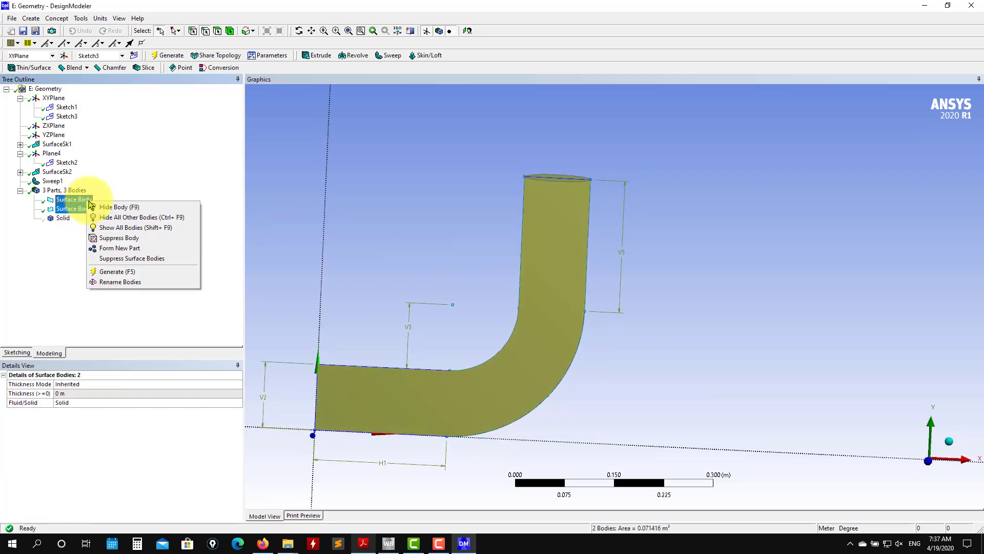
left_click(150, 207)
middle_click_drag(422, 235, 567, 290)
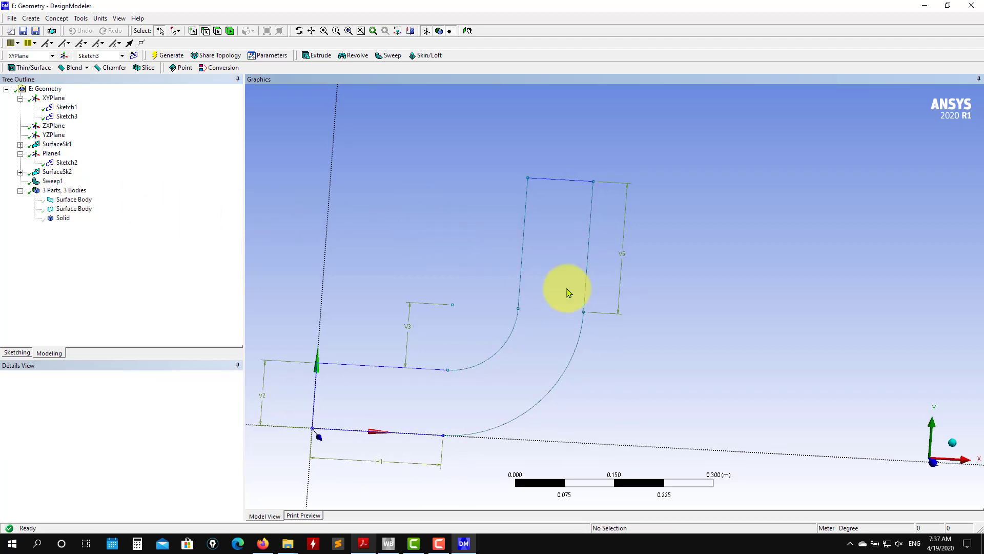
Step: Draw a vertical line in Sketch3 that crosses the elbow's outer bend arc and ends below the pipe
left_click(68, 117)
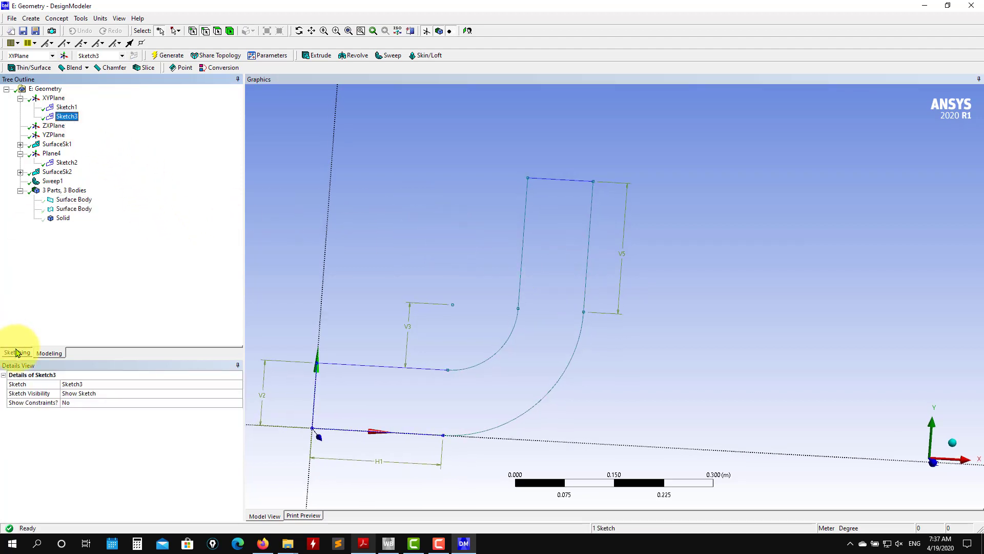
left_click(17, 353)
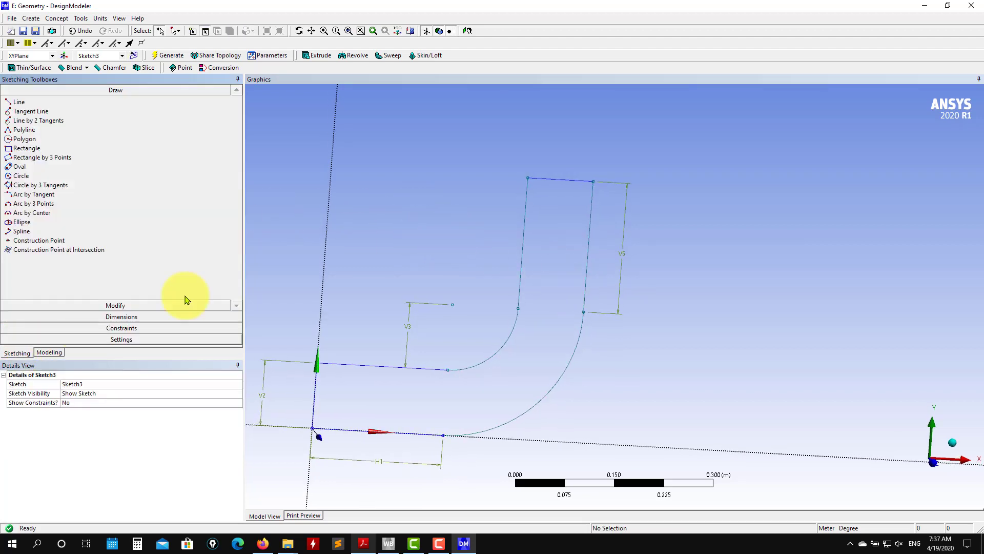
left_click(17, 105)
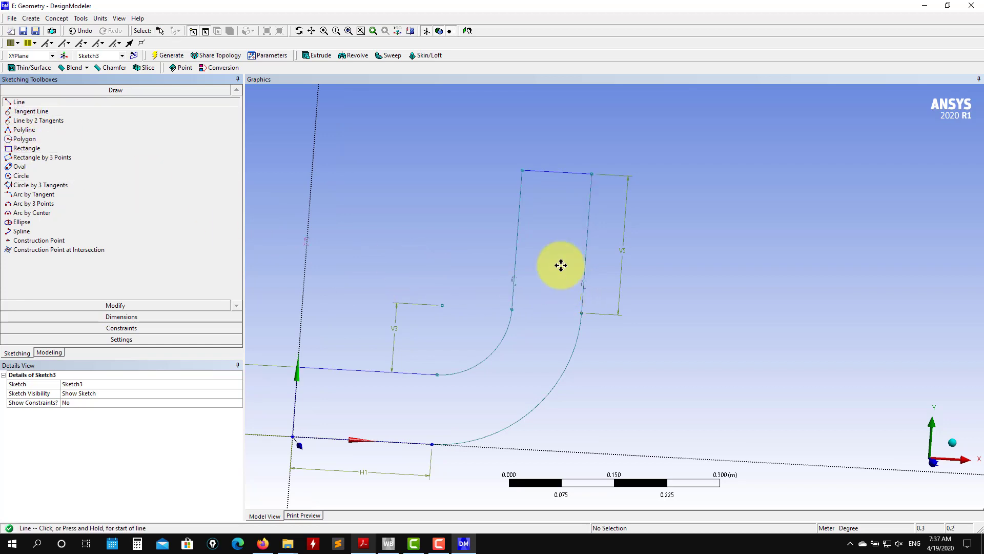
middle_click_drag(561, 266, 542, 167, "ctrl")
left_click(521, 240)
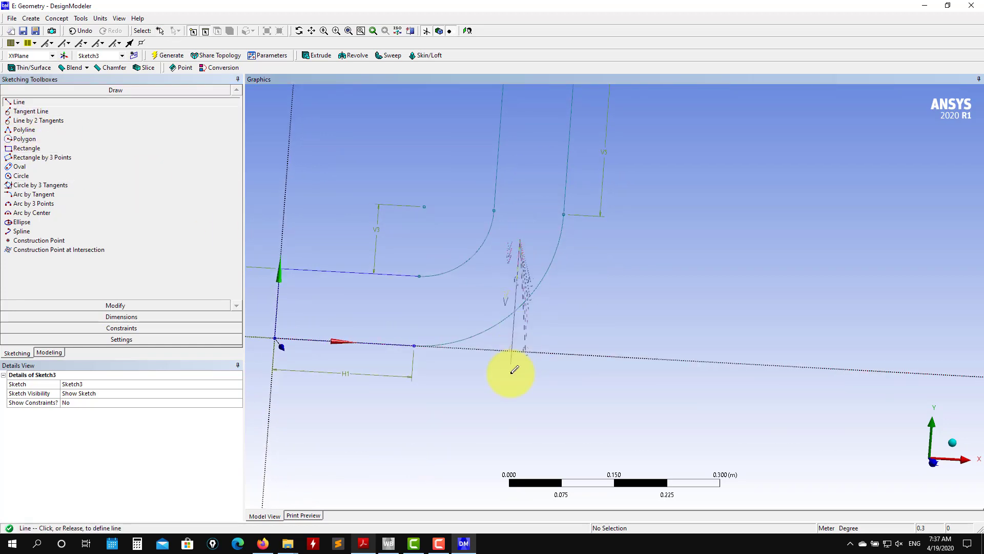
left_click(507, 420)
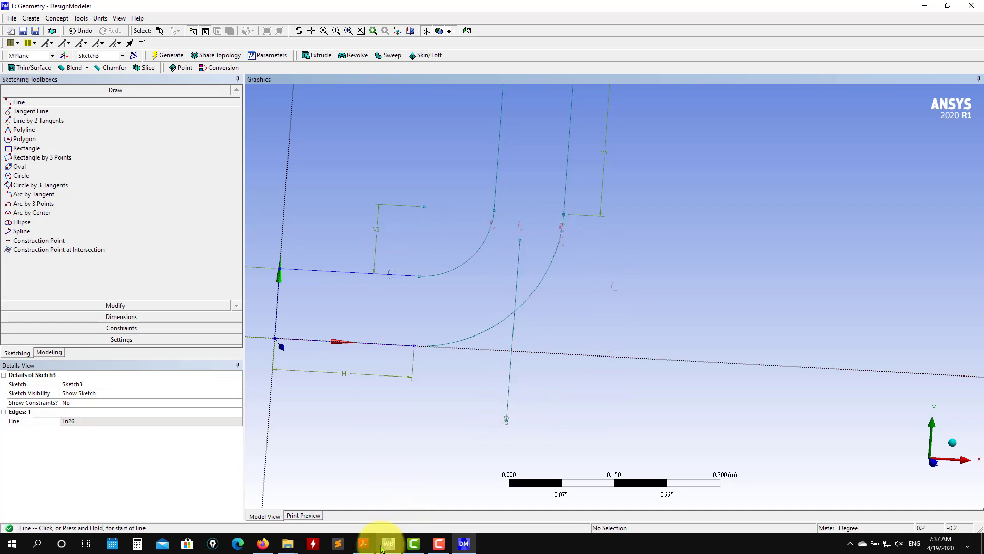
Step: Check the branch position in 3D_drawing.pdf and dimension the horizontal distance from the outer arc's lower endpoint to the vertical line as 0.1375 m
left_click(364, 544)
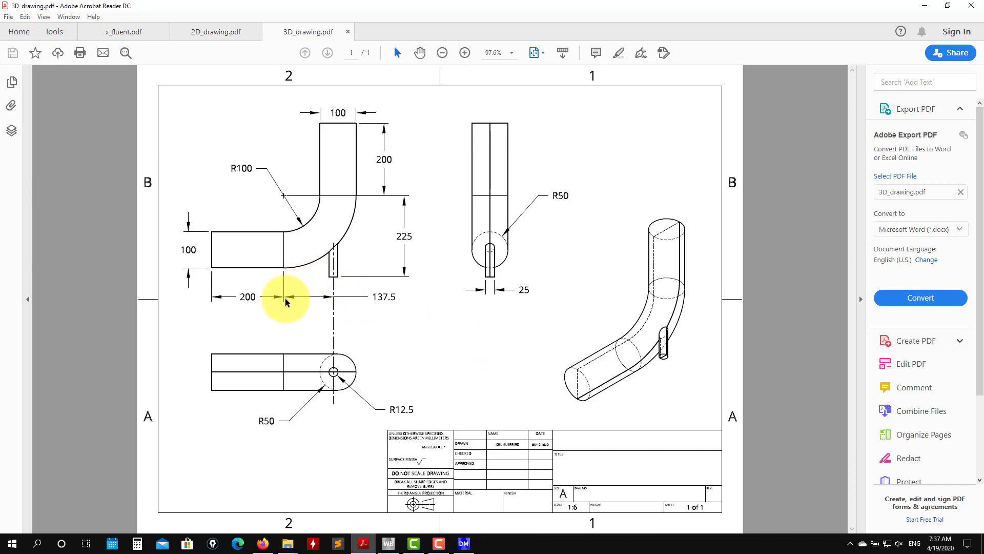
left_click(925, 5)
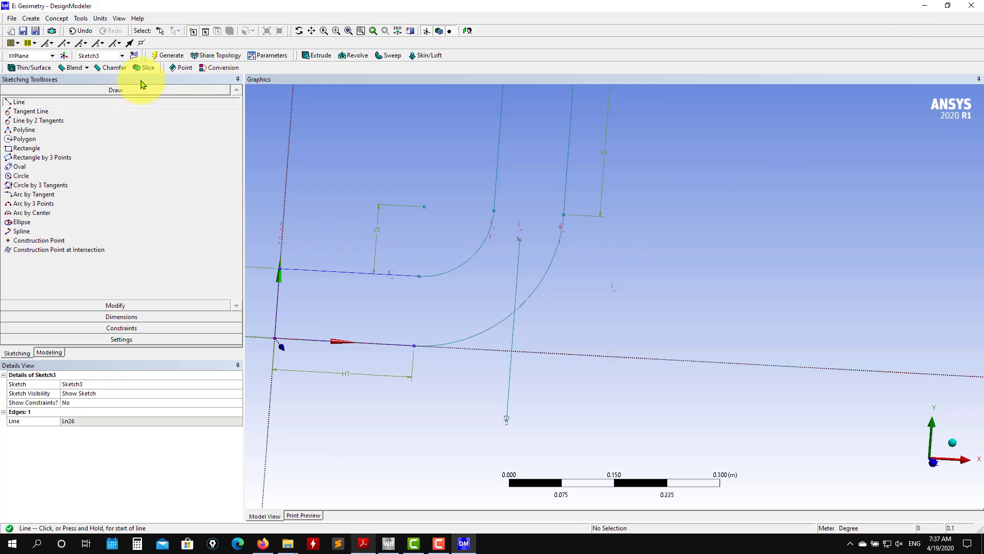
left_click(127, 317)
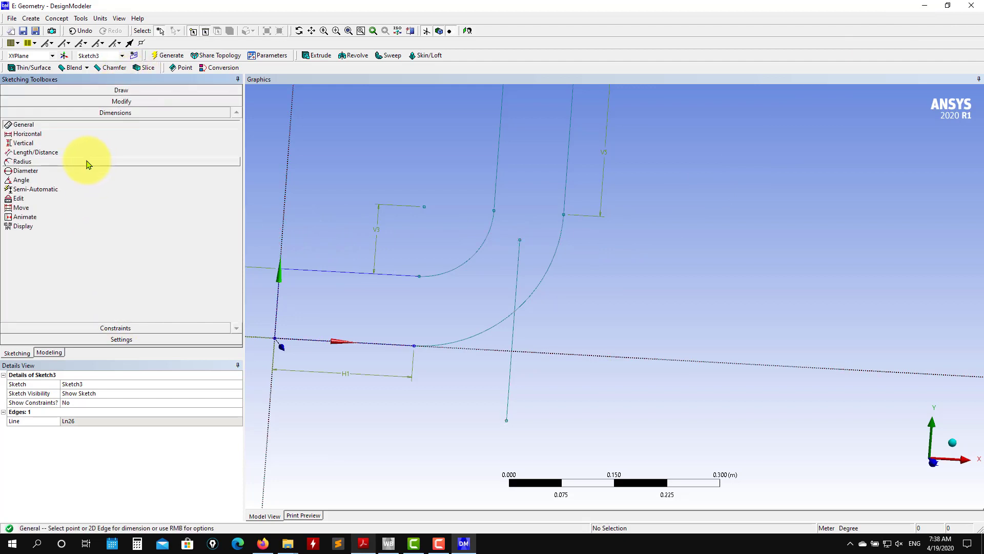
left_click(28, 134)
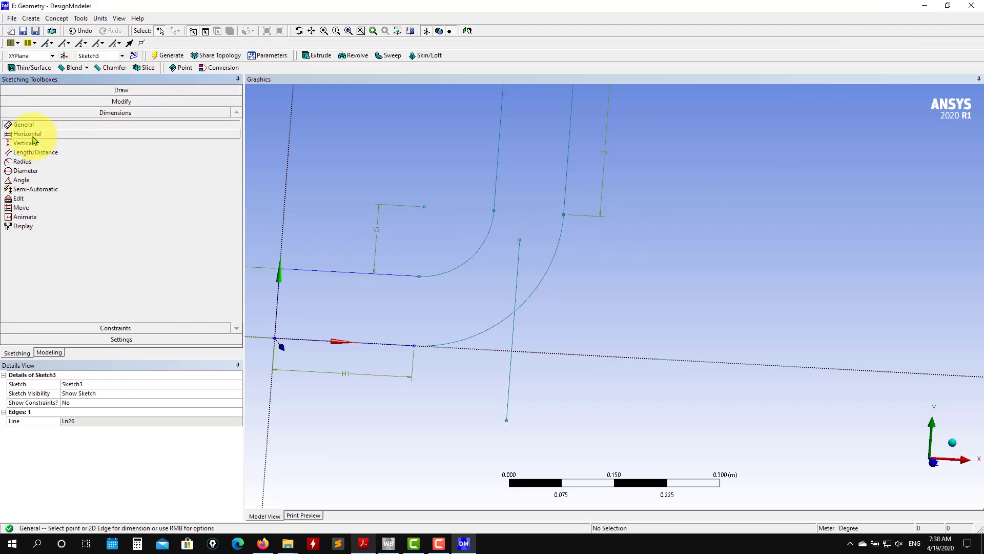
left_click(413, 347)
left_click(509, 395)
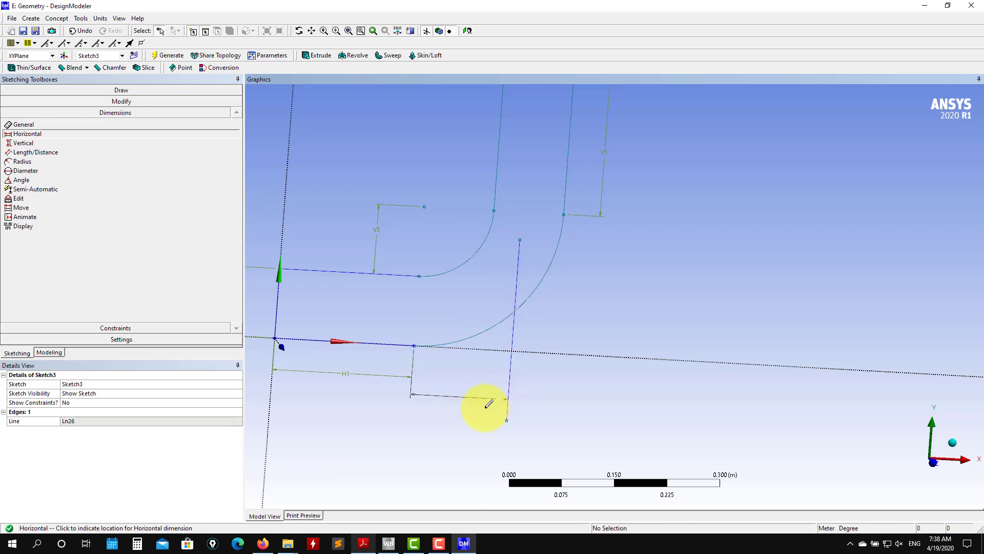
left_click(451, 434)
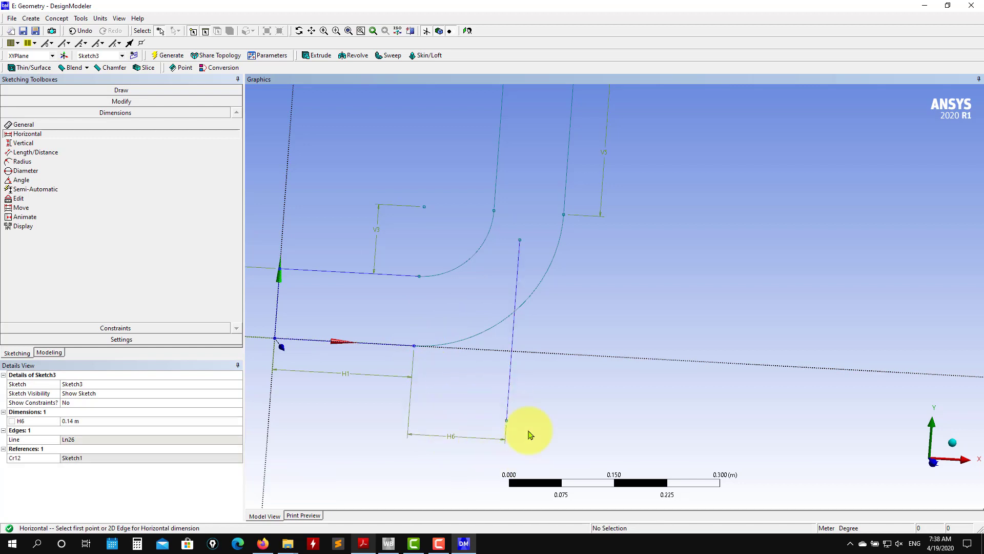
left_click(127, 421)
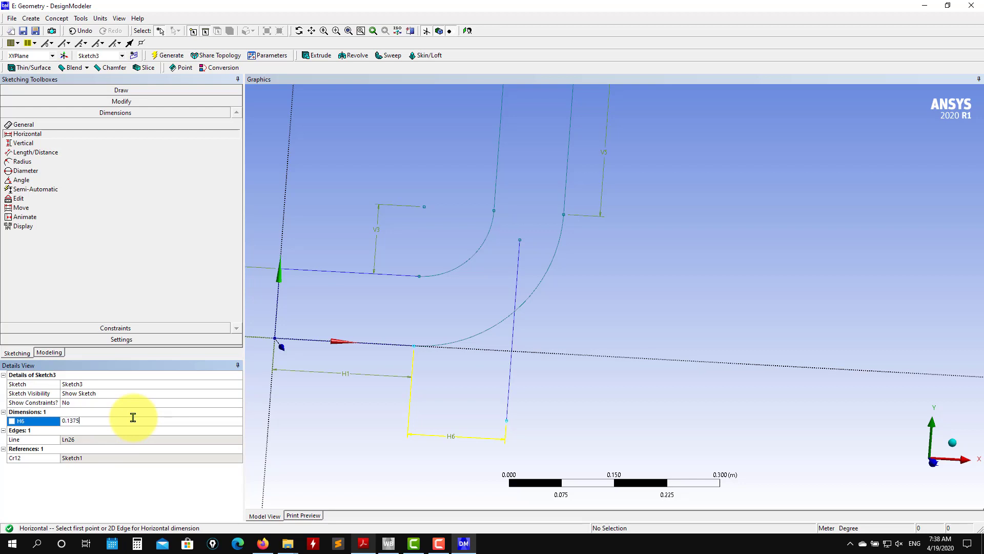
key("Return")
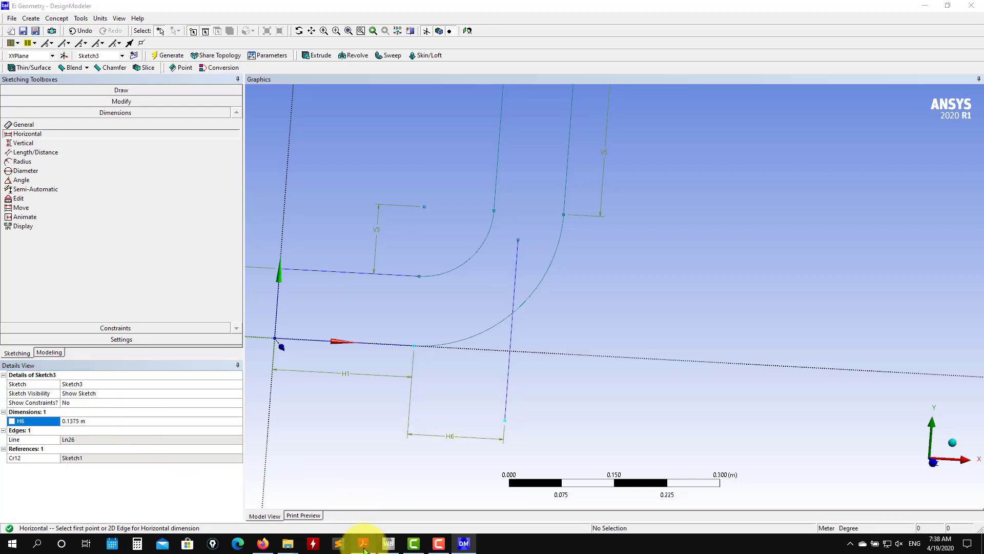
Step: Check the branch in 3D_drawing.pdf and add a vertical dimension from the bend's centre point to the vertical line's lower endpoint
left_click(363, 545)
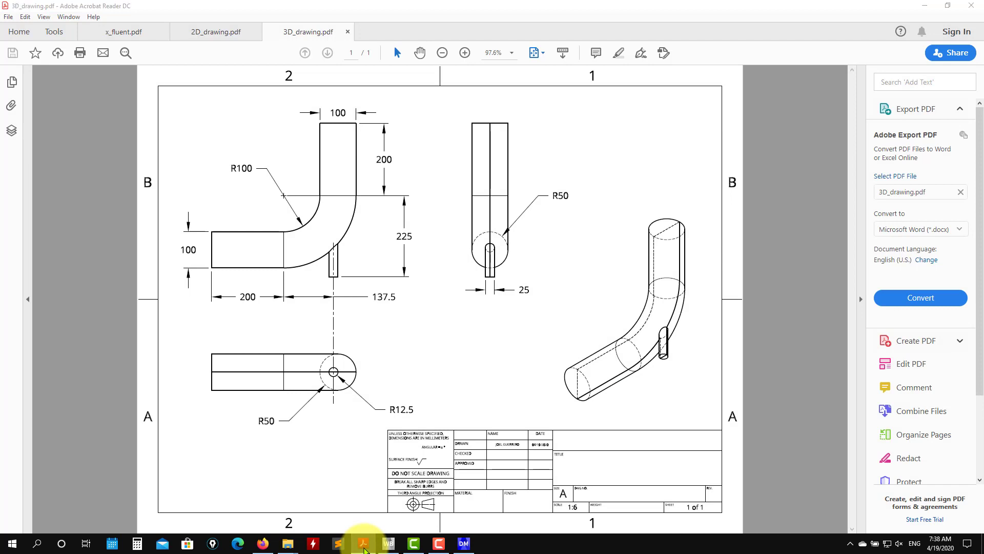
left_click(364, 546)
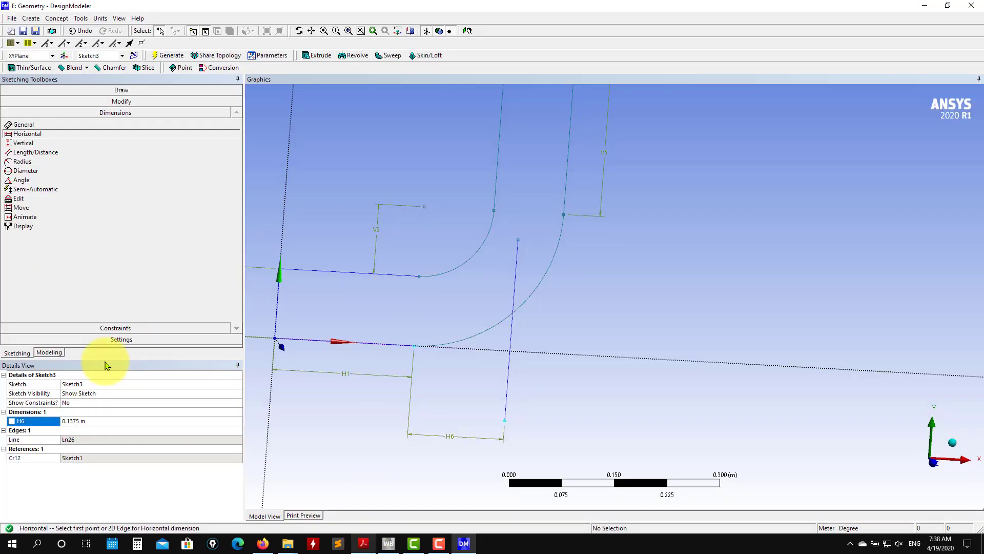
left_click(49, 143)
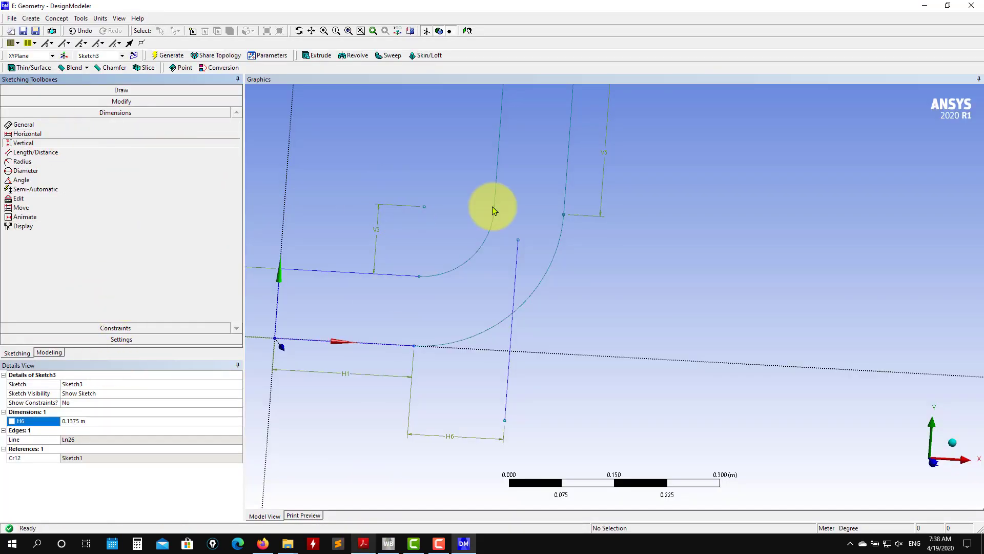
left_click(425, 207)
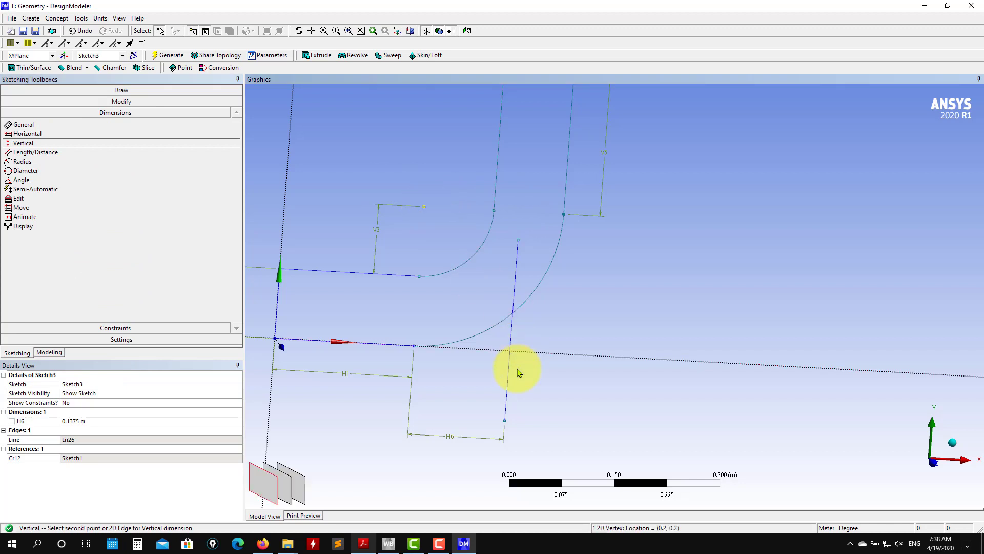
left_click(507, 420)
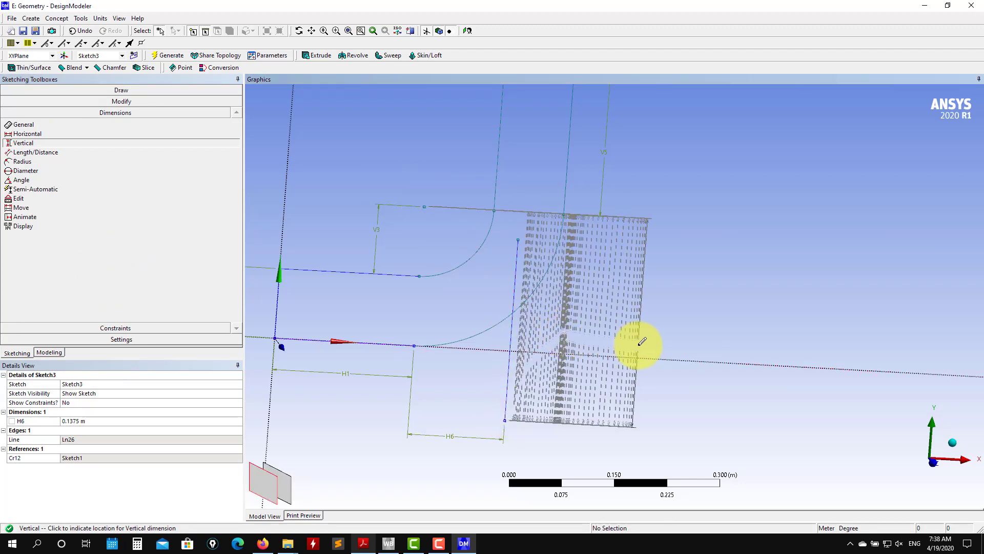
left_click(642, 341)
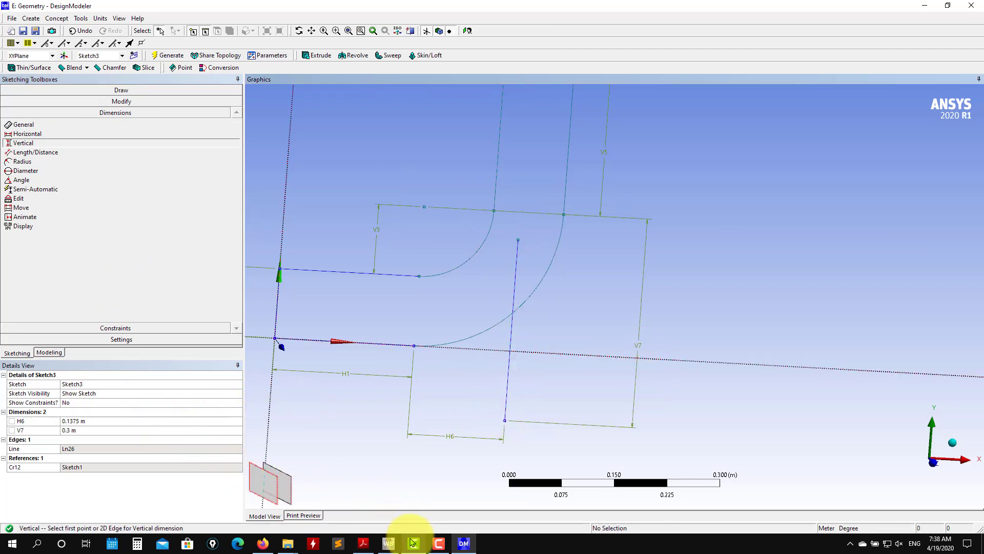
Step: Check the branch depth in 3D_drawing.pdf and set the new vertical dimension to 0.225 m
left_click(362, 544)
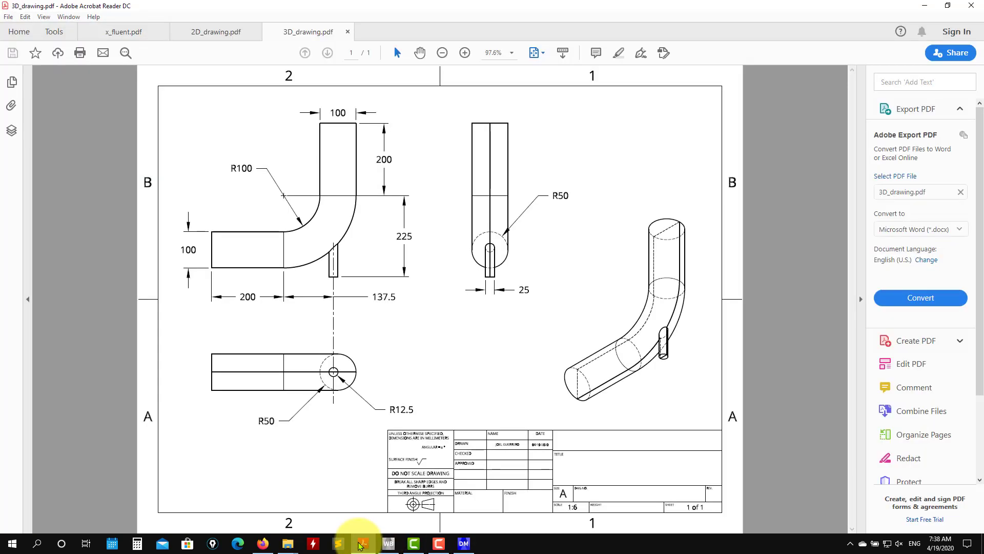
left_click(362, 544)
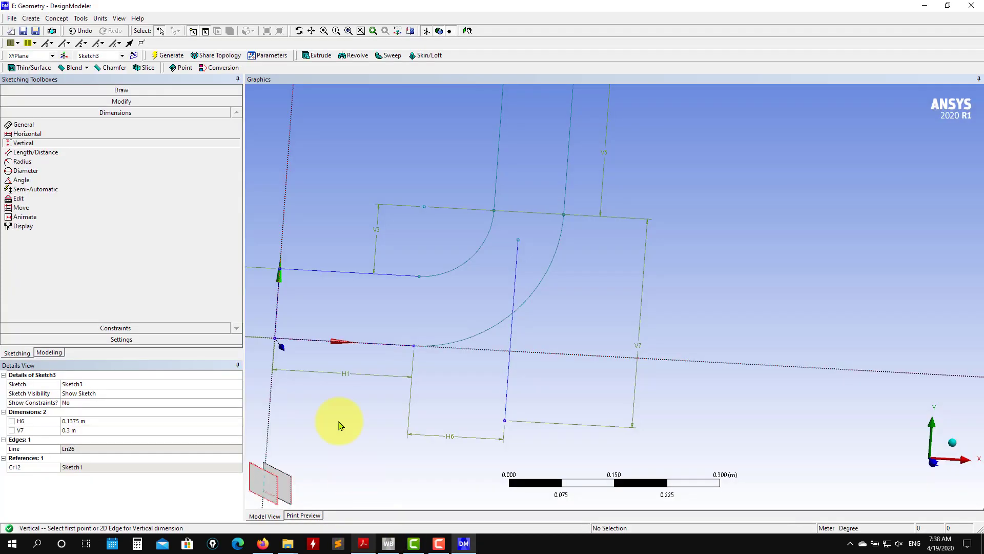
left_click(97, 421)
left_click(104, 430)
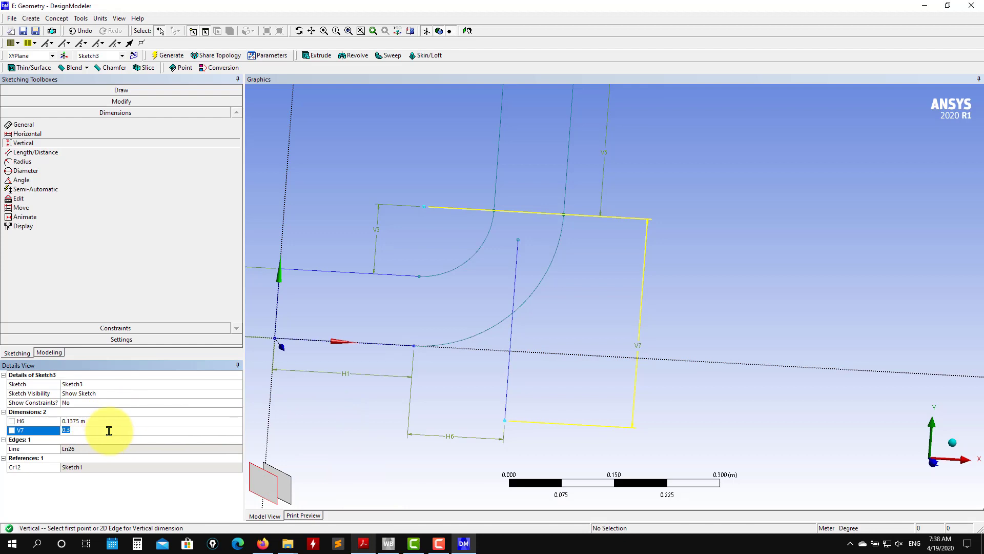
type("0.225")
key("Return")
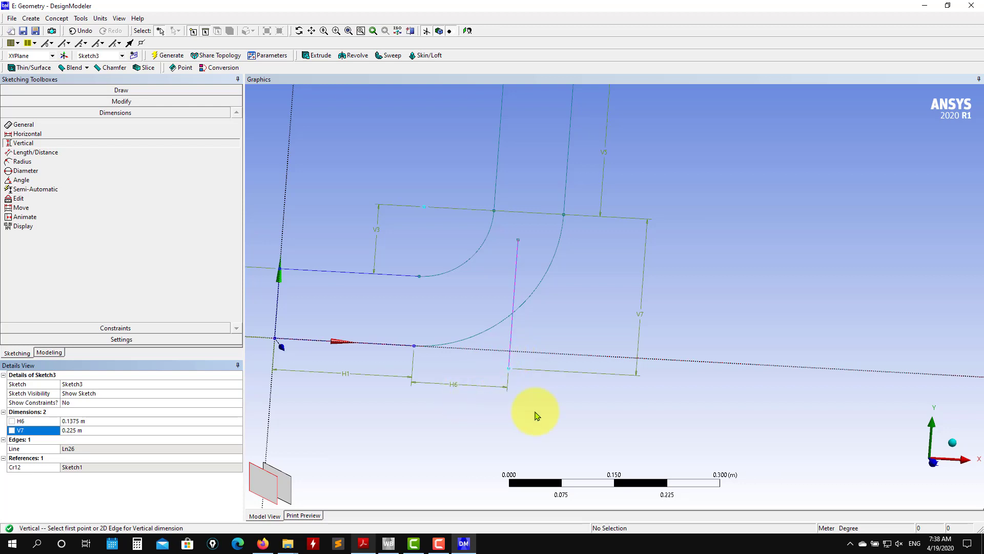
scroll(538, 408, "up", 2)
scroll(532, 401, "up", 1)
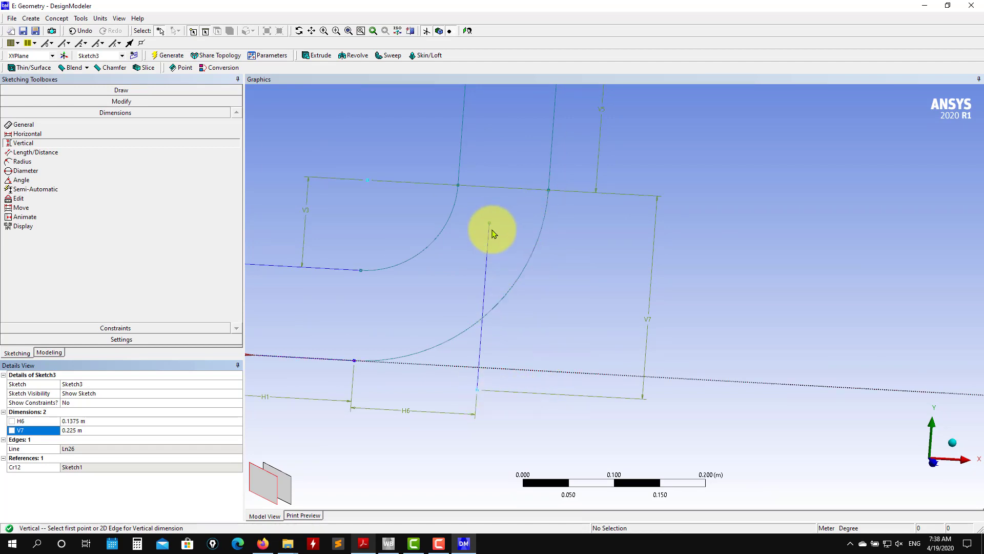
Step: Leave sketching and start a new plane with its type set to From Point and Normal
left_click(49, 352)
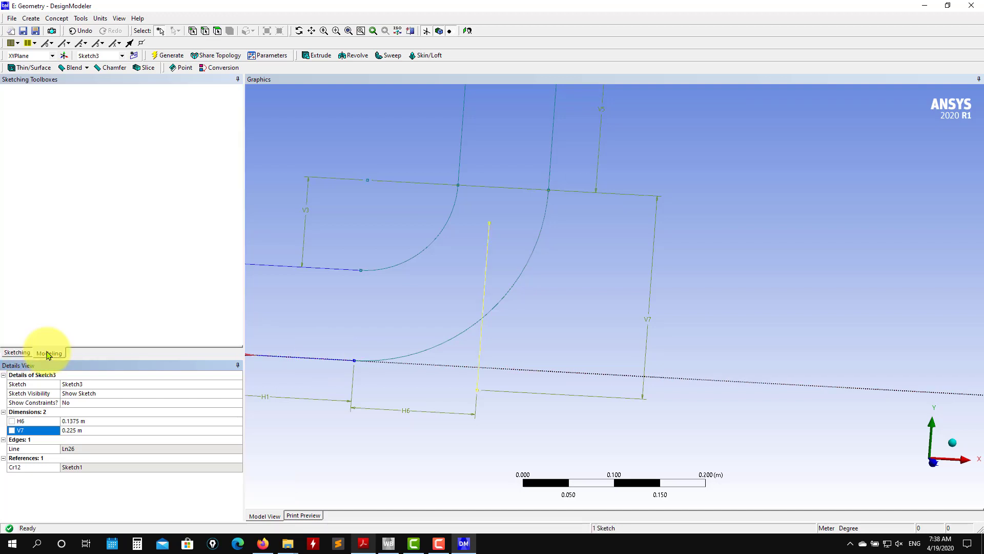
mouse_move(523, 363)
middle_mouse_down()
mouse_move(532, 334)
mouse_move(508, 347)
mouse_move(477, 297)
middle_mouse_up()
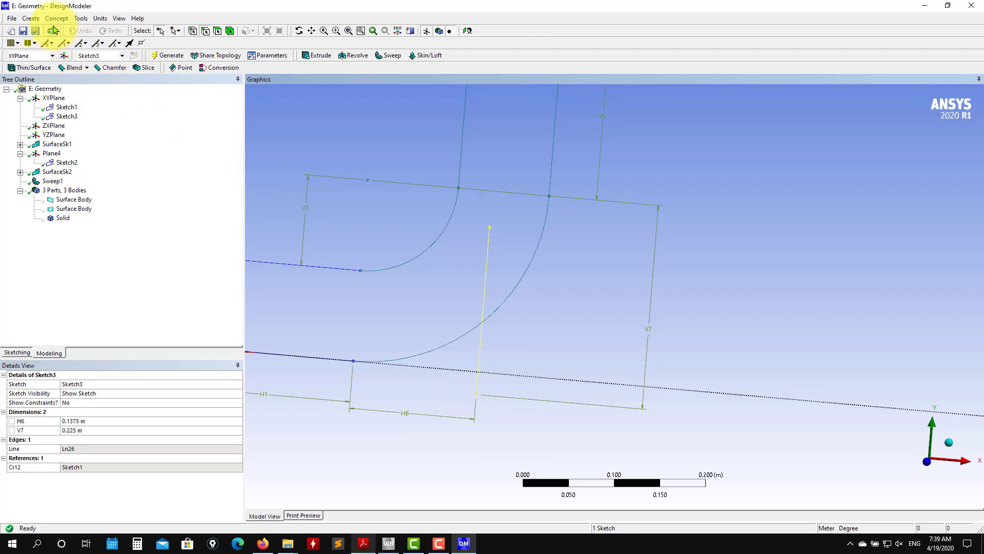
left_click(35, 20)
left_click(46, 32)
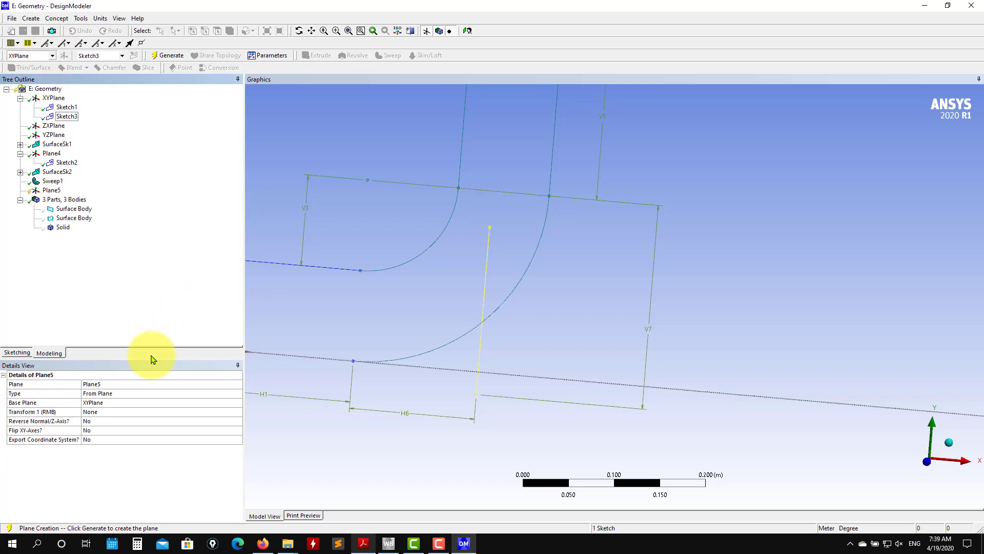
left_click(236, 397)
left_click(237, 394)
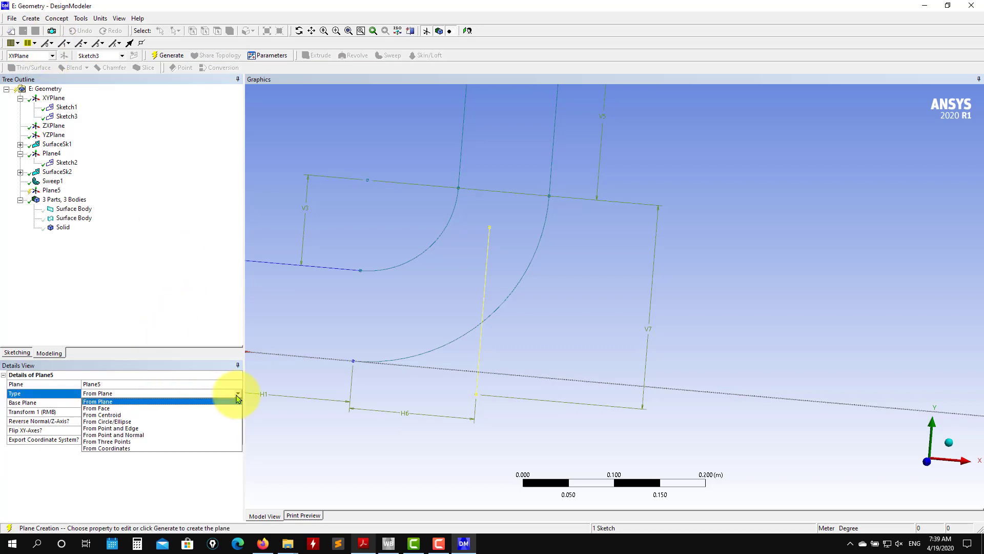
left_click(148, 435)
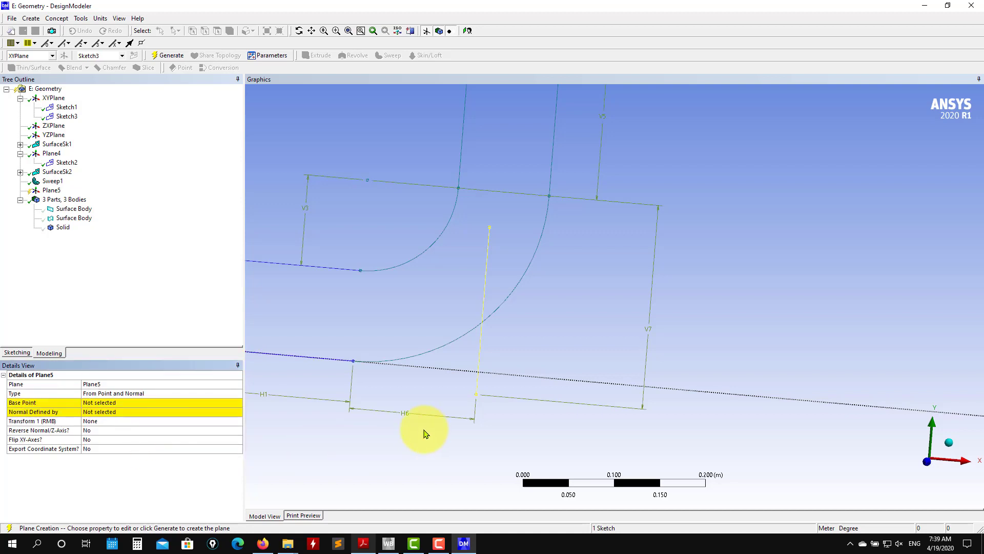
Step: Use the vertical line's lower endpoint as the plane's base point and the line itself as its normal, and generate the plane
left_click(156, 403)
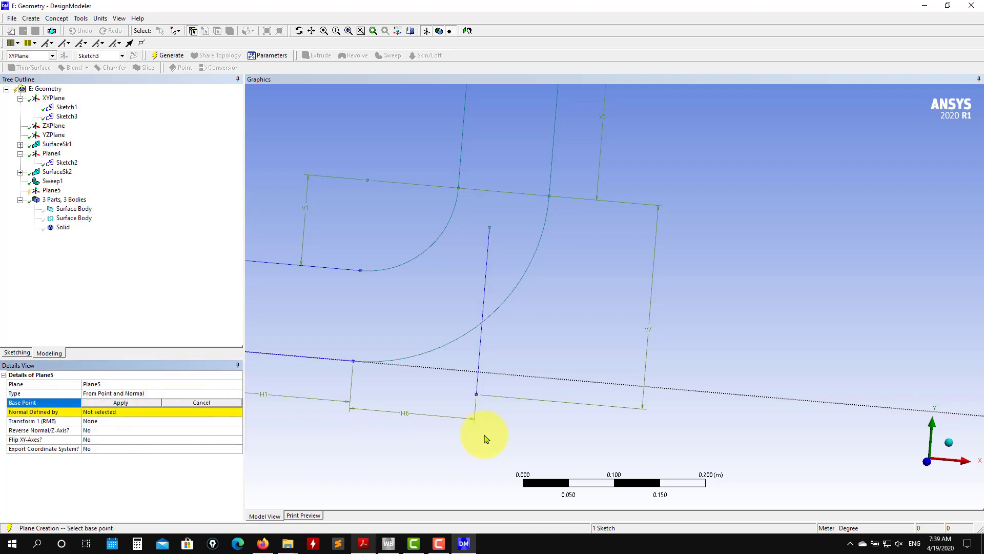
left_click(477, 396)
left_click(138, 405)
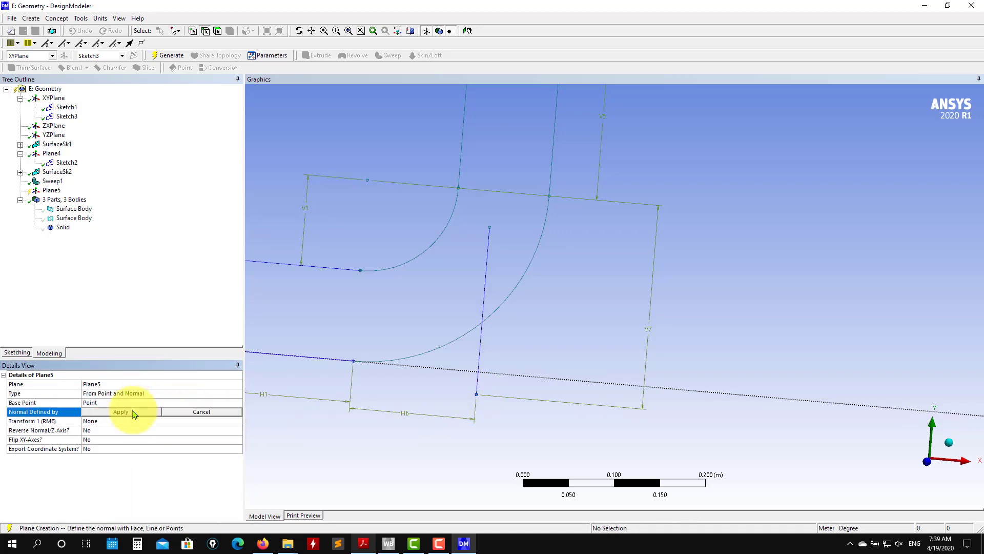
left_click(480, 362)
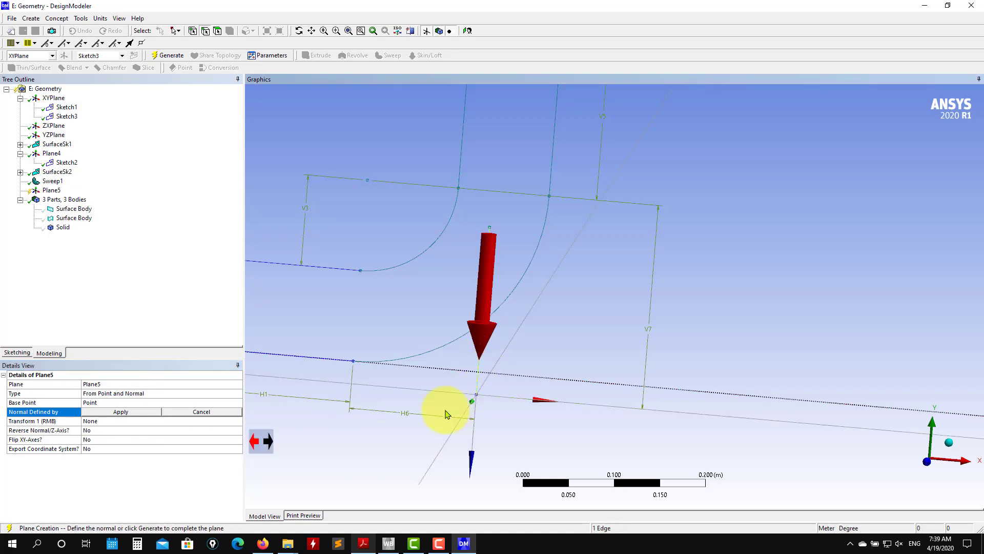
left_click(132, 412)
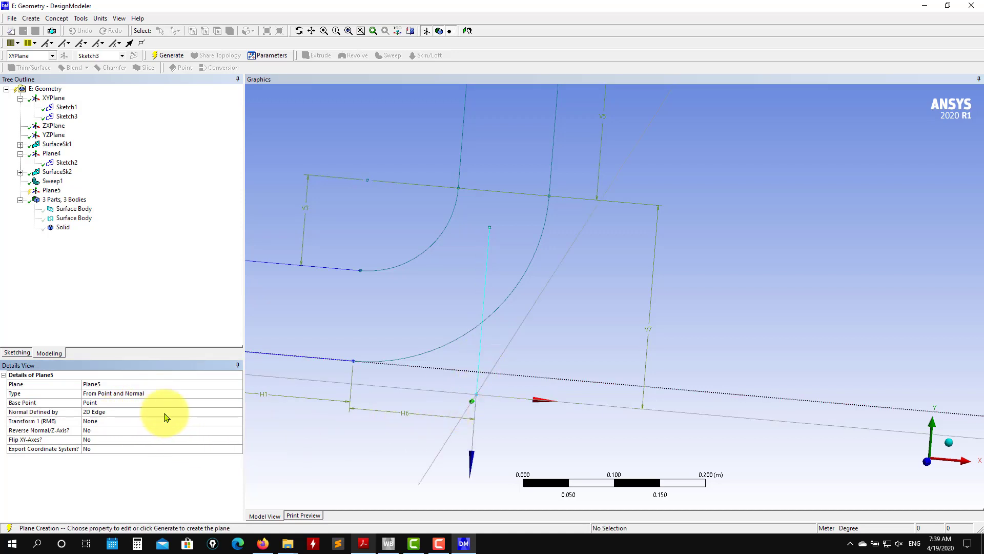
left_click(167, 55)
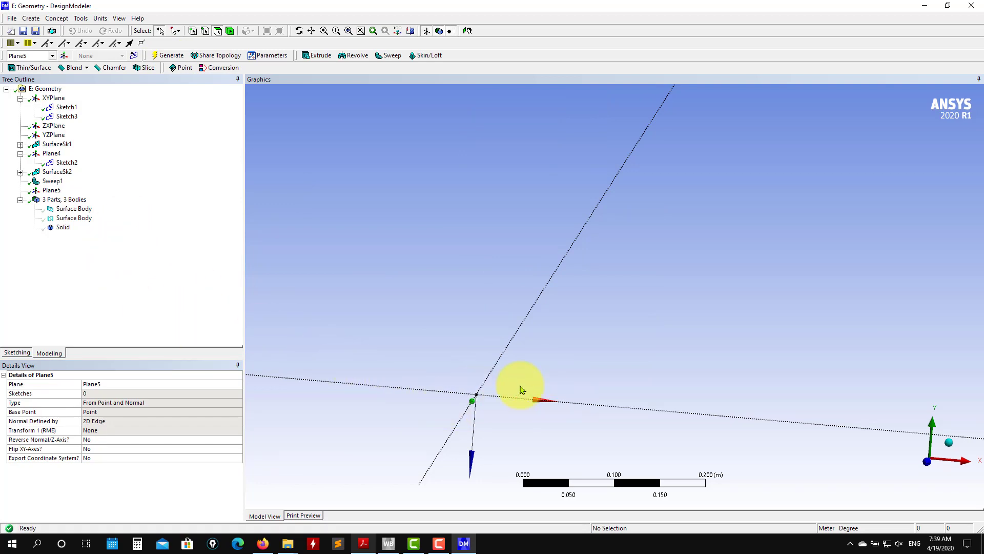
Step: Set Sketch1, Sketch3 and Sketch2 to always show
left_click(51, 190)
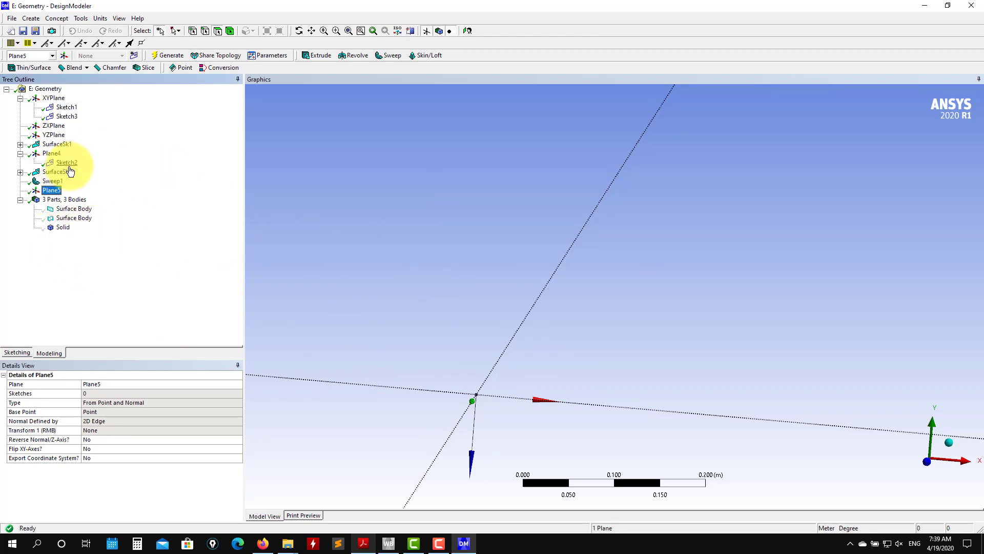
right_click(74, 108)
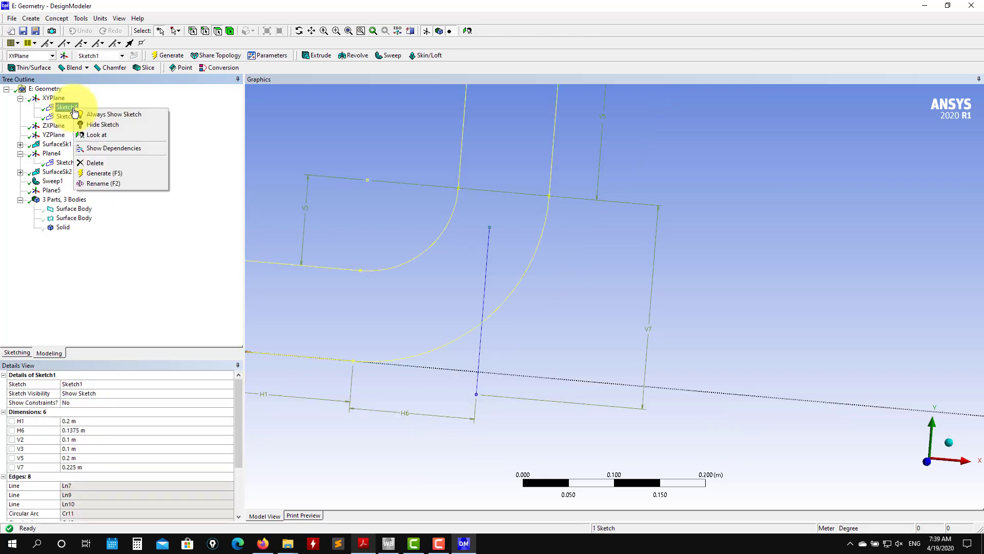
left_click(128, 114)
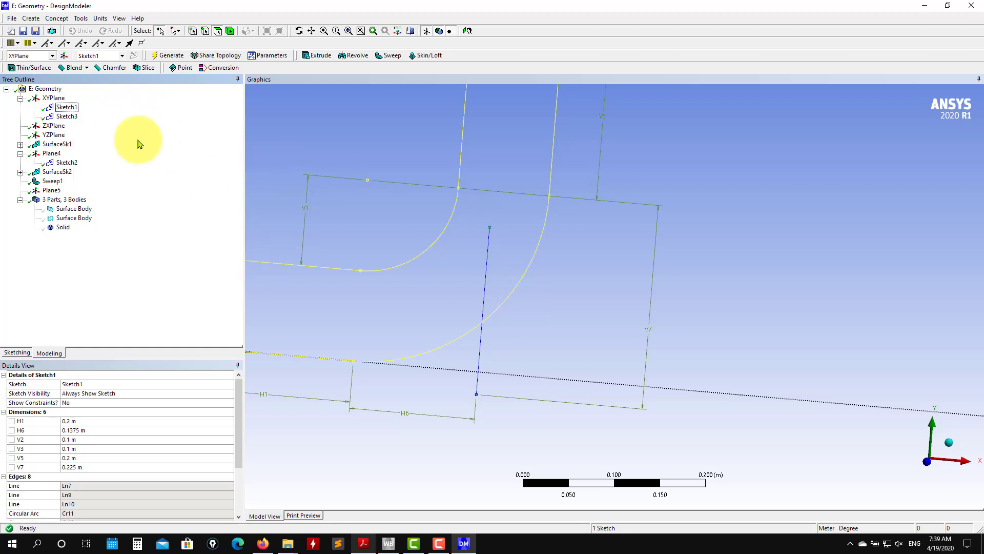
right_click(71, 119)
left_click(123, 123)
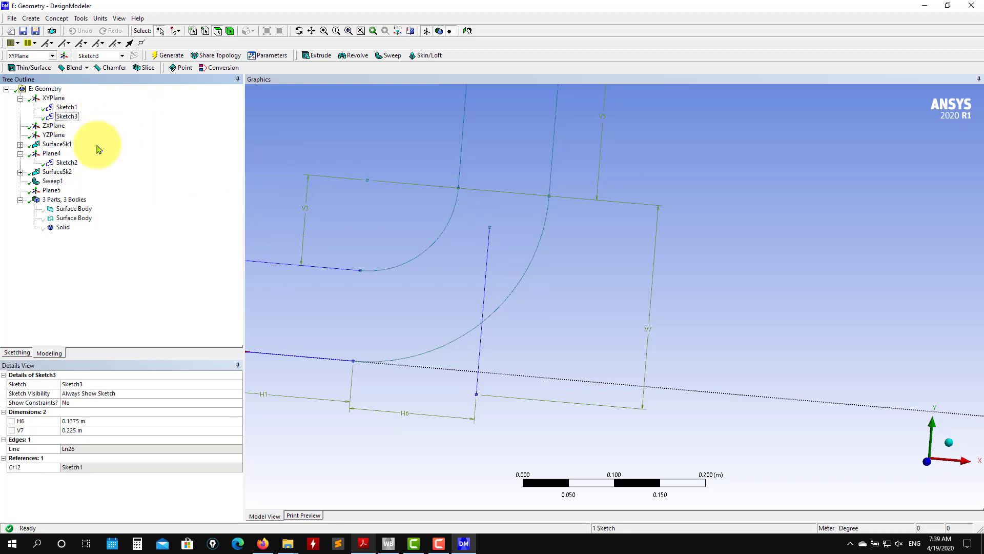
right_click(70, 164)
left_click(128, 168)
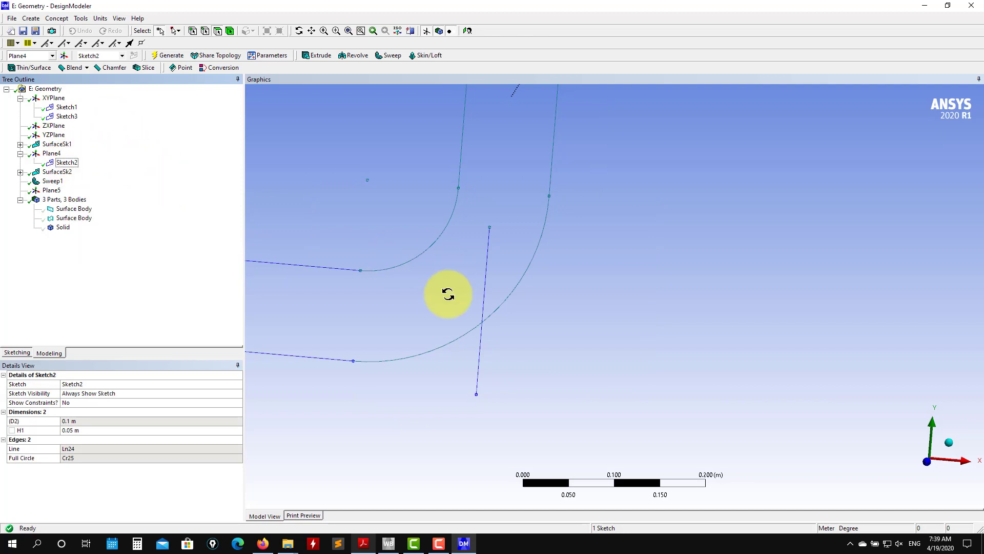
mouse_move(446, 292)
middle_mouse_down()
mouse_move(441, 361)
mouse_move(479, 395)
middle_mouse_up()
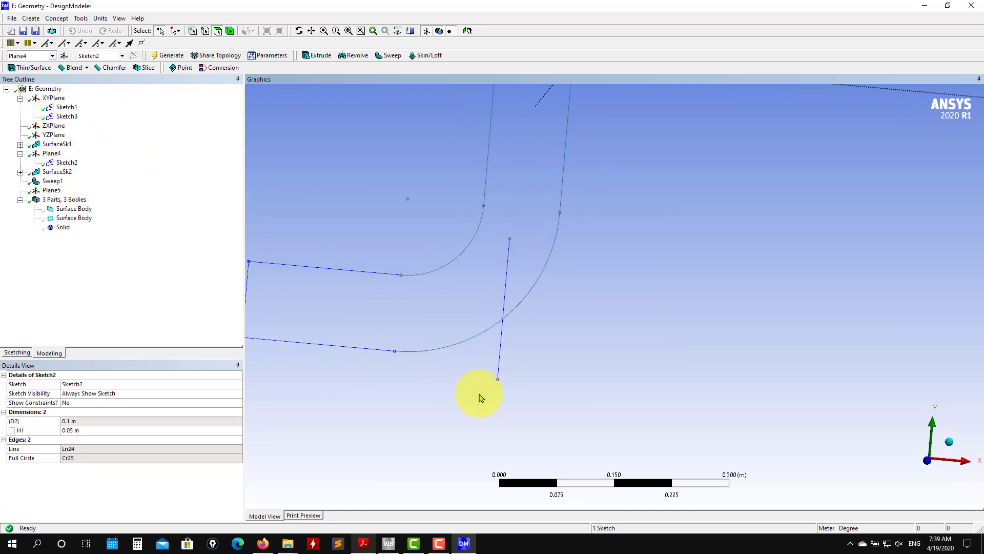
Step: Create a new sketch on Plane5 and select it
left_click(51, 191)
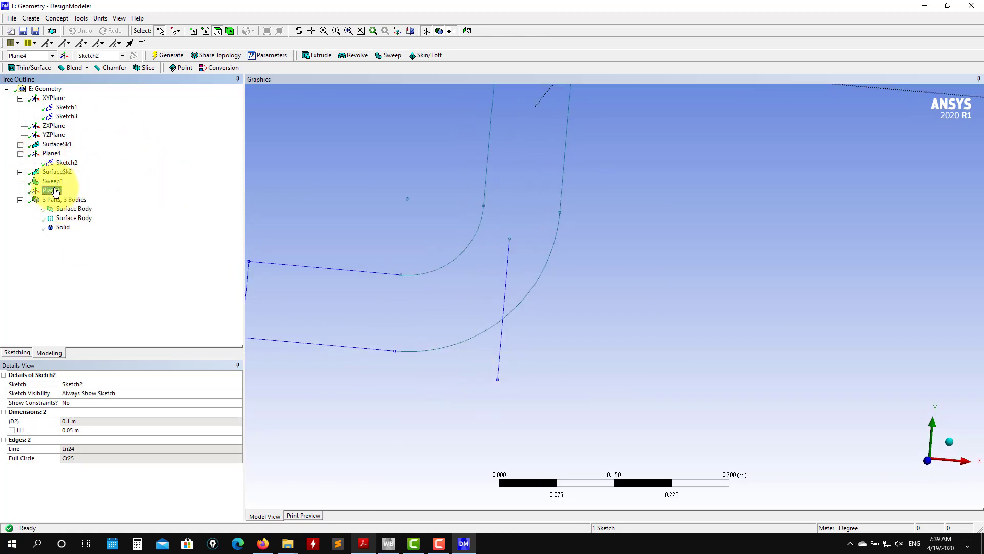
left_click(133, 55)
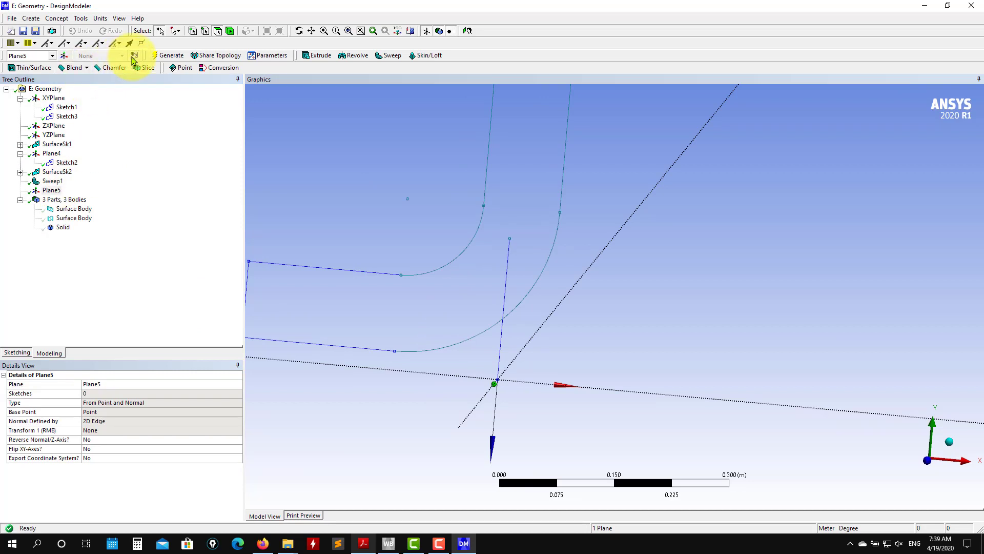
left_click(69, 201)
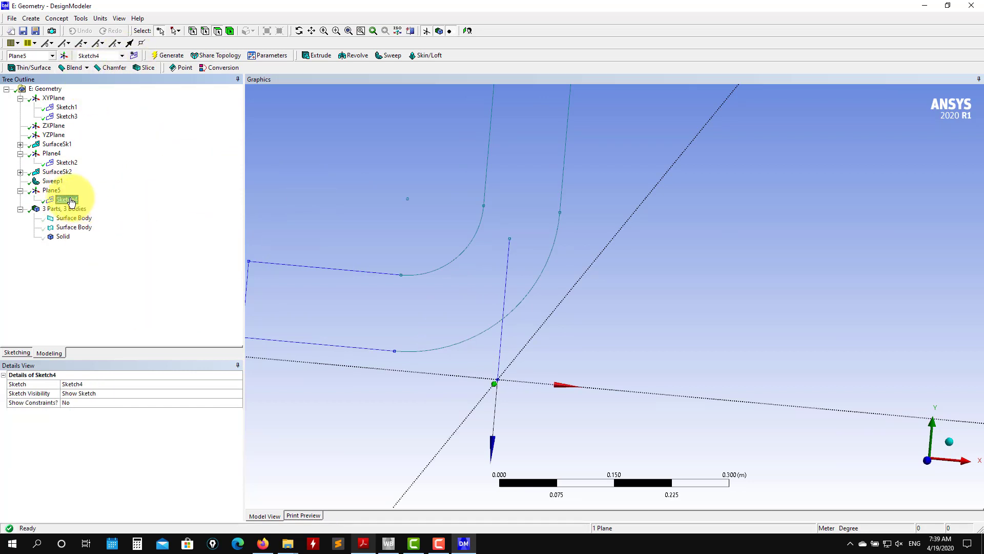
Step: Draw a circle in Sketch4 centred on the Plane5 origin at the branch axis's lower end
scroll(501, 424, "up", 5)
middle_click_drag(469, 378, 558, 251, "ctrl")
scroll(529, 339, "up", 4)
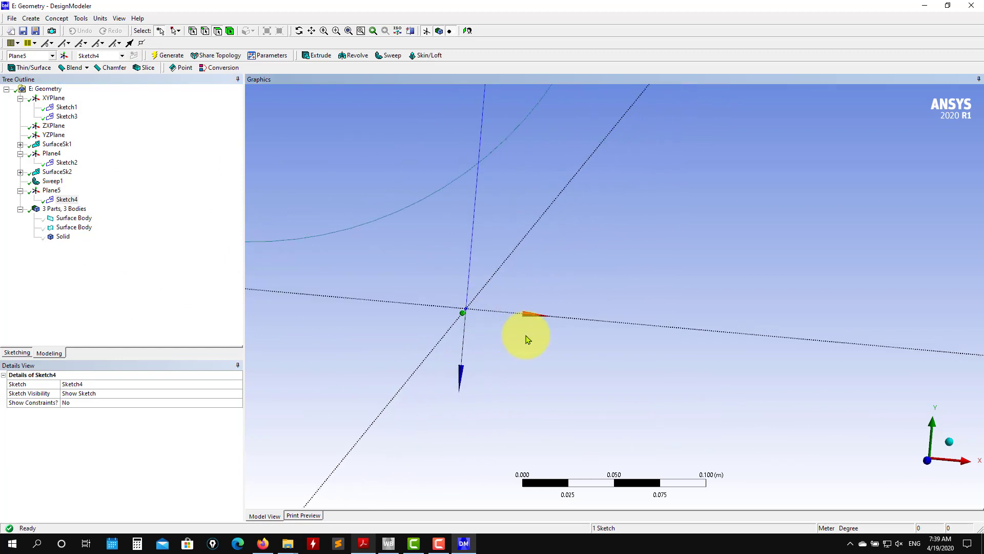
middle_click_drag(424, 332, 431, 308)
scroll(430, 295, "up", 2)
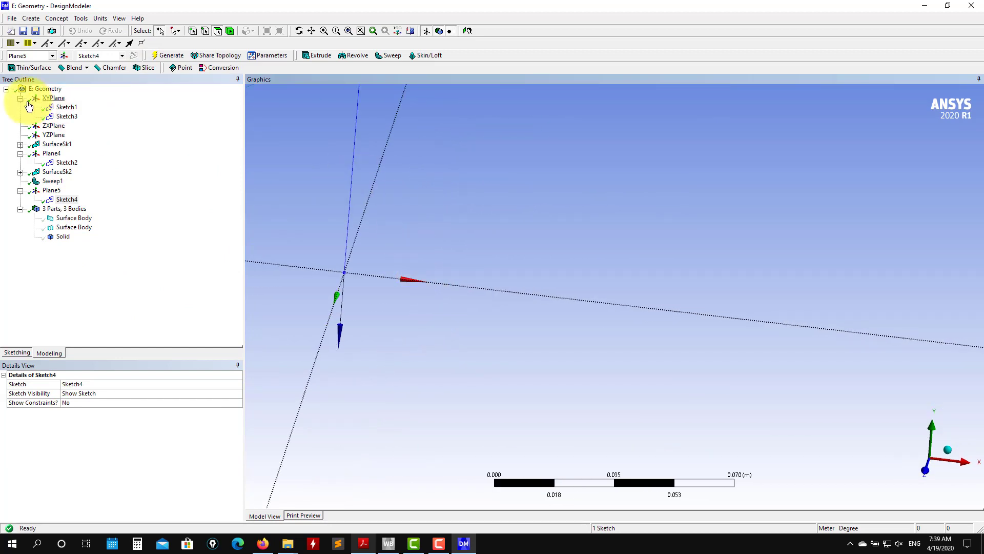
left_click(17, 353)
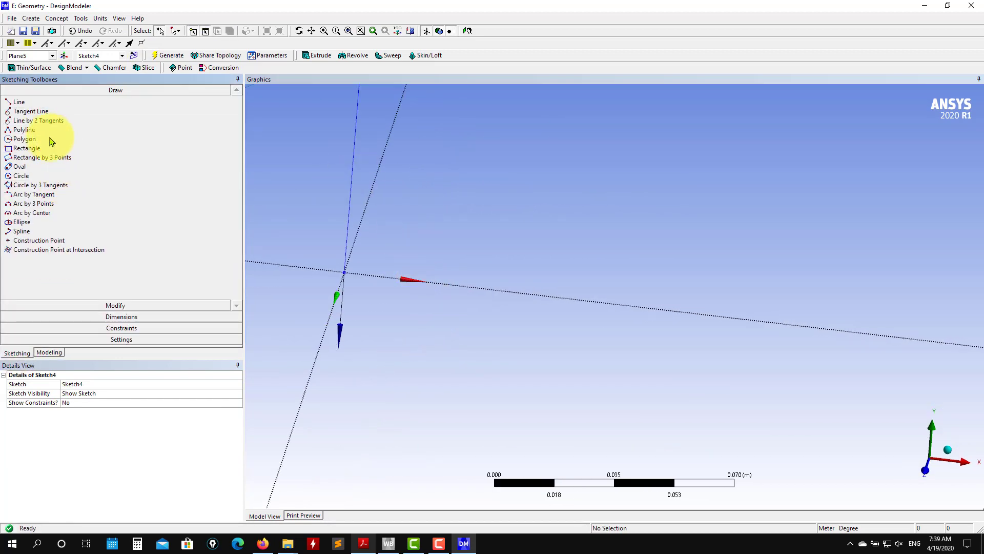
left_click(21, 176)
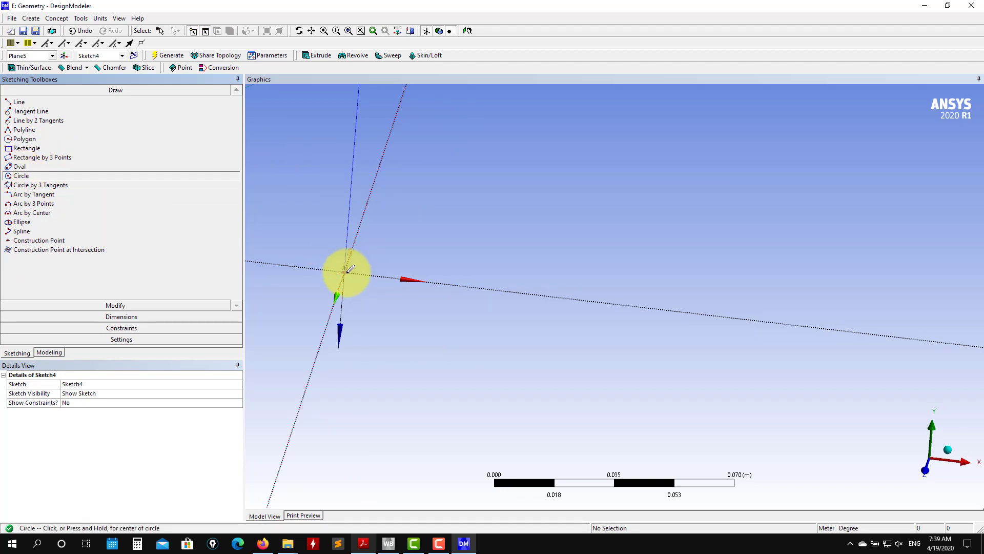
left_click_drag(350, 269, 431, 266)
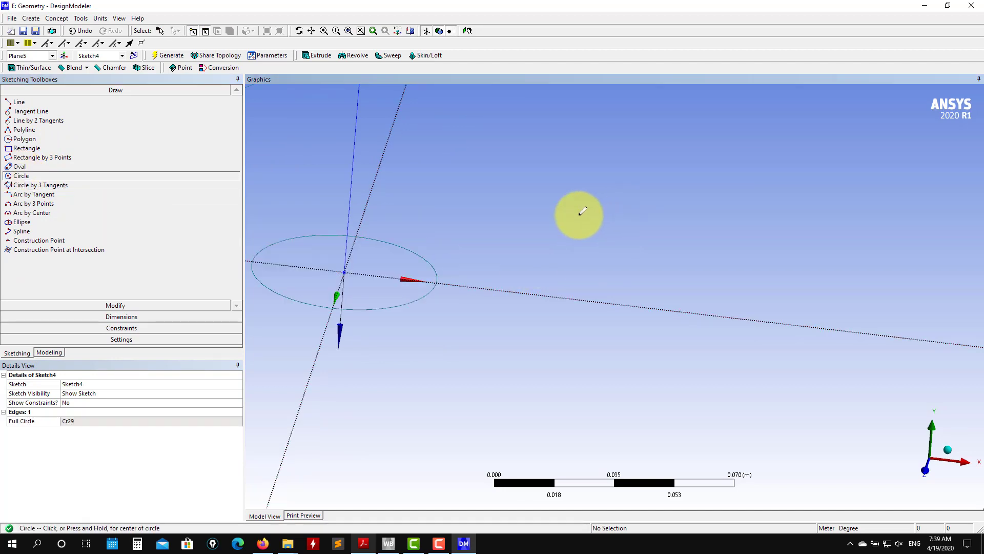
Step: Dimension the circle's diameter in Sketch4, set it to 0.025 m, and check it against the 3D drawing PDF
left_click(116, 317)
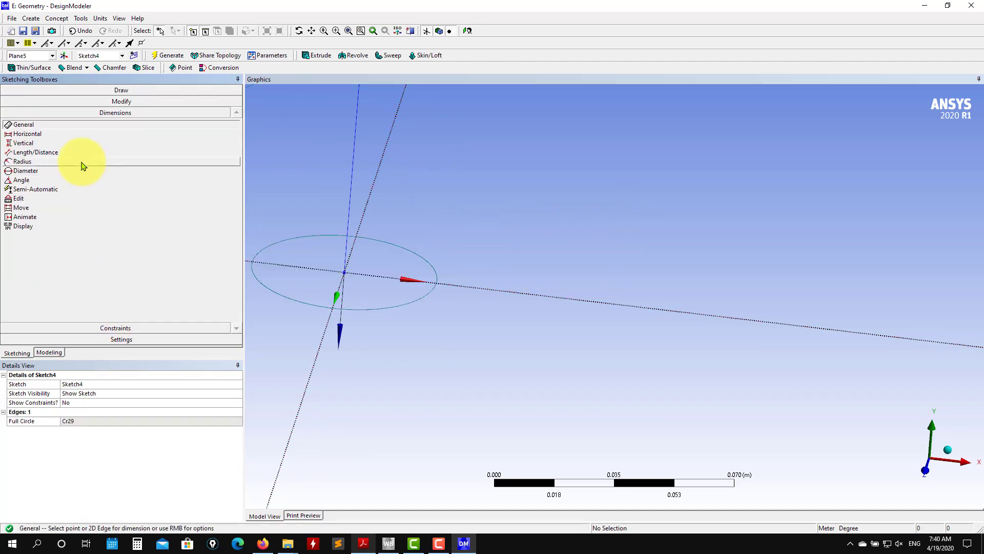
left_click(31, 171)
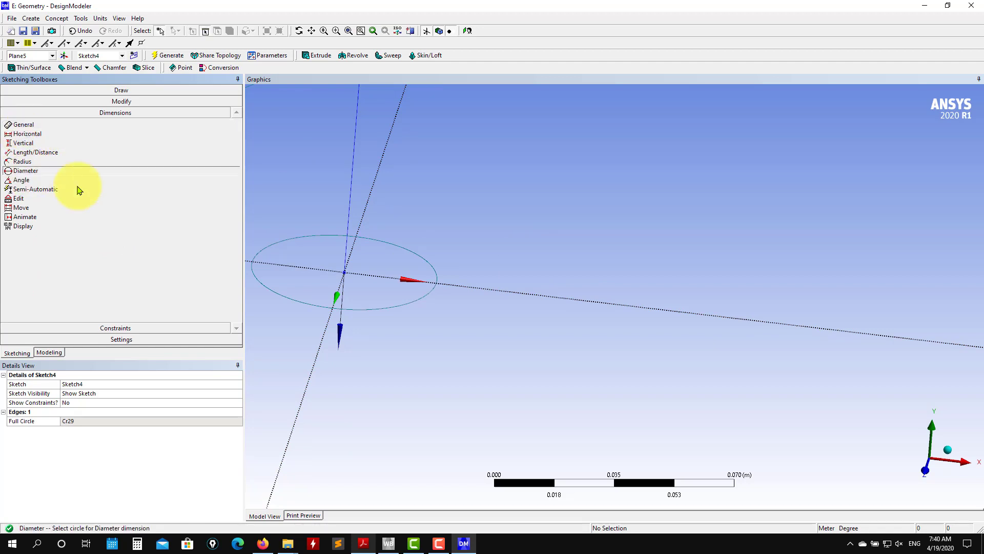
left_click(433, 266)
left_click(480, 255)
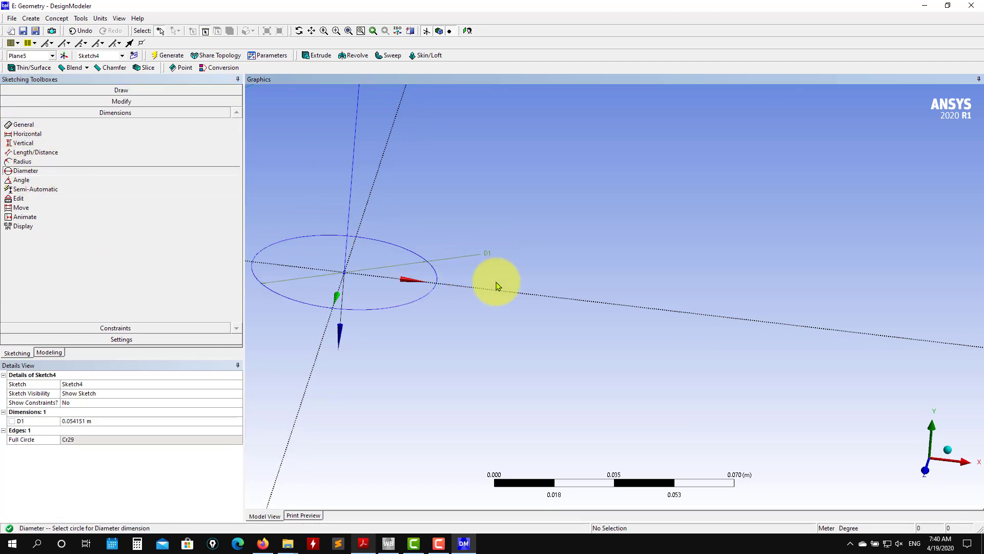
left_click(104, 419)
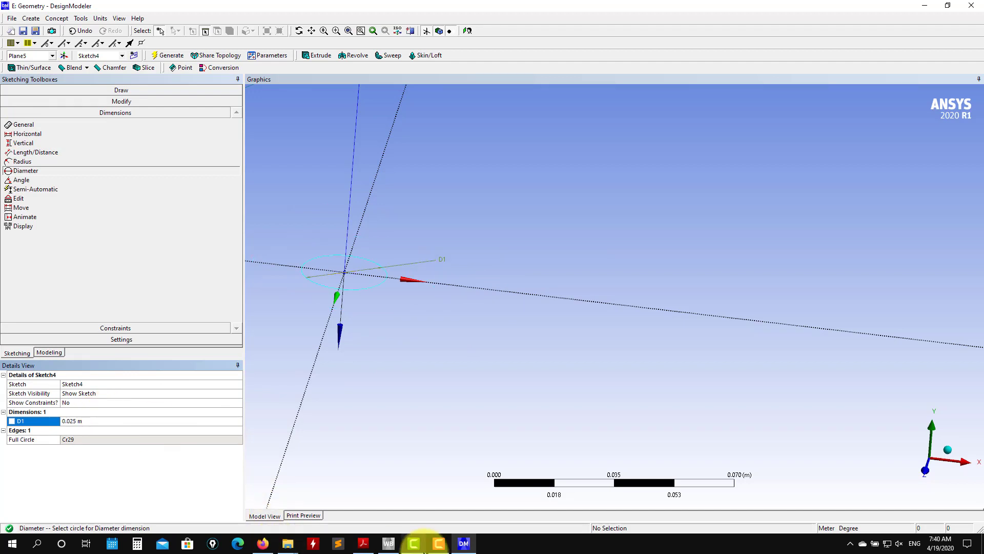
left_click(364, 545)
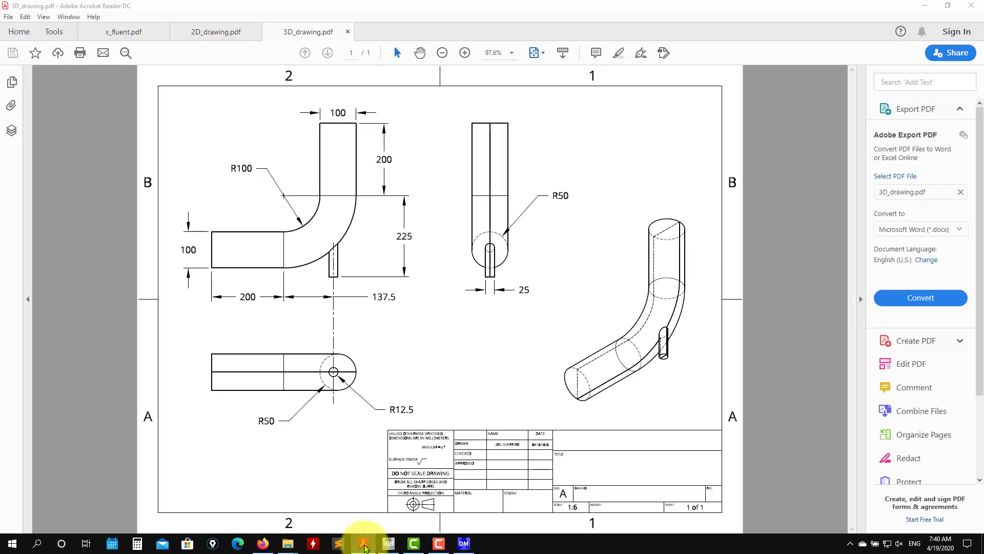
left_click(364, 544)
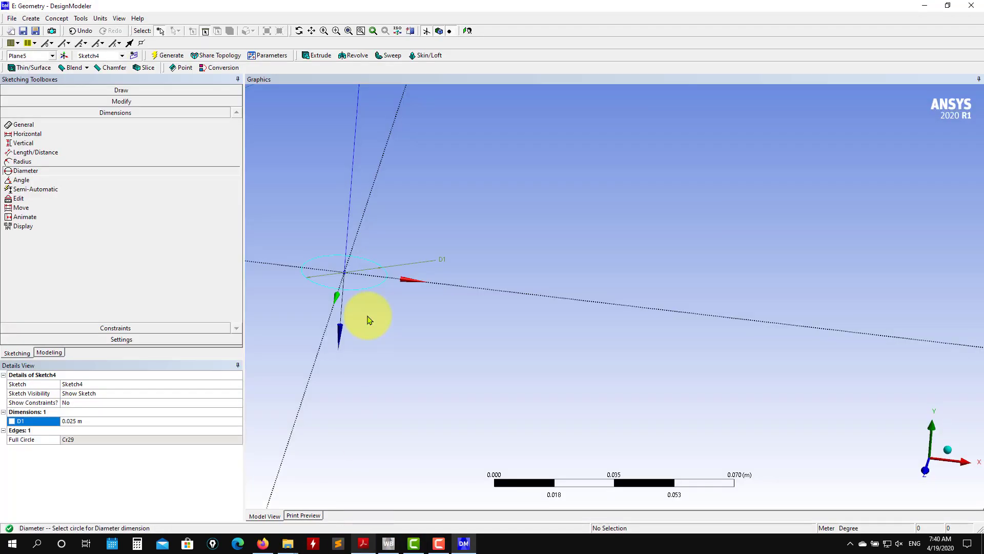
Step: Create a surface from Sketch4 using the Add Frozen operation and generate it
left_click(45, 354)
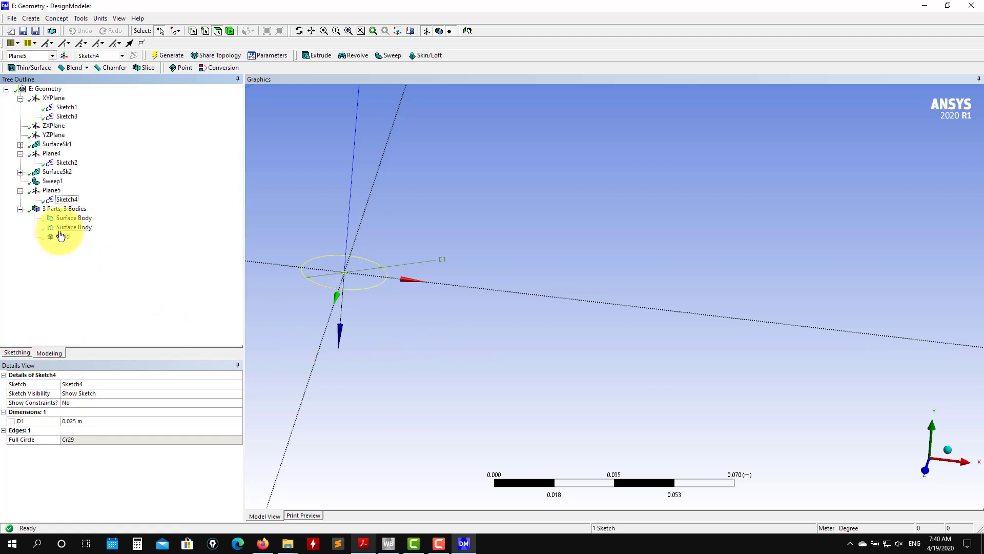
middle_click_drag(350, 278, 448, 340, "ctrl")
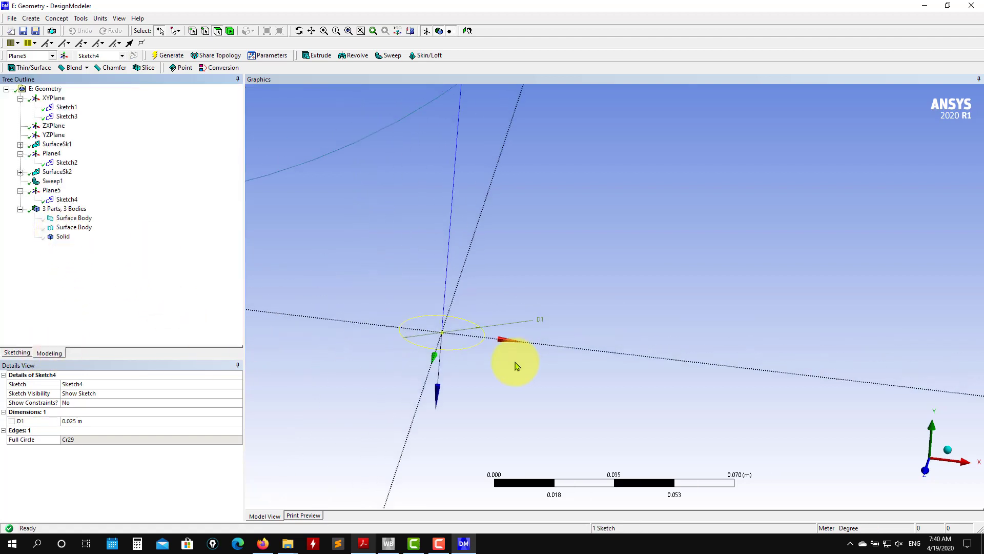
left_click(32, 18)
mouse_move(53, 19)
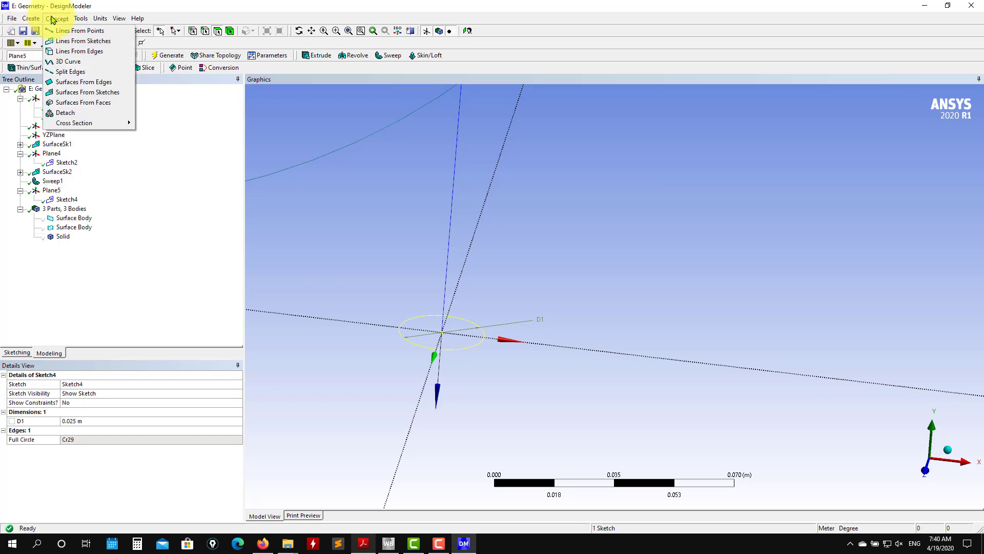
left_click(79, 92)
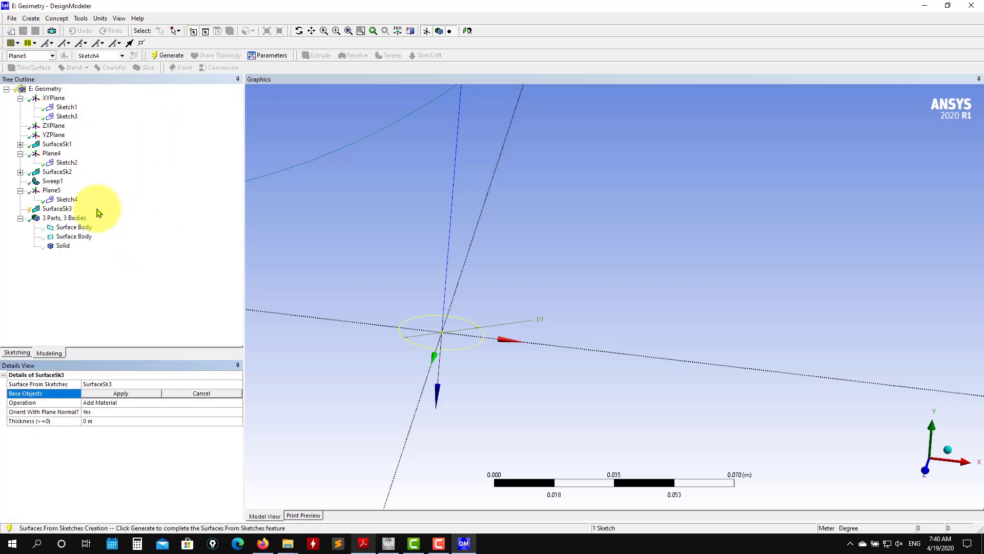
left_click(68, 201)
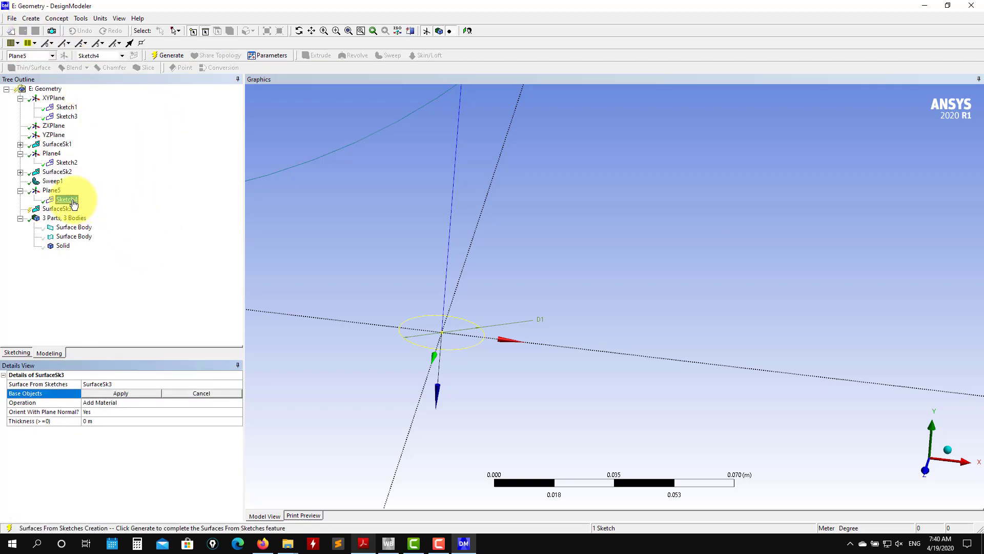
left_click(119, 394)
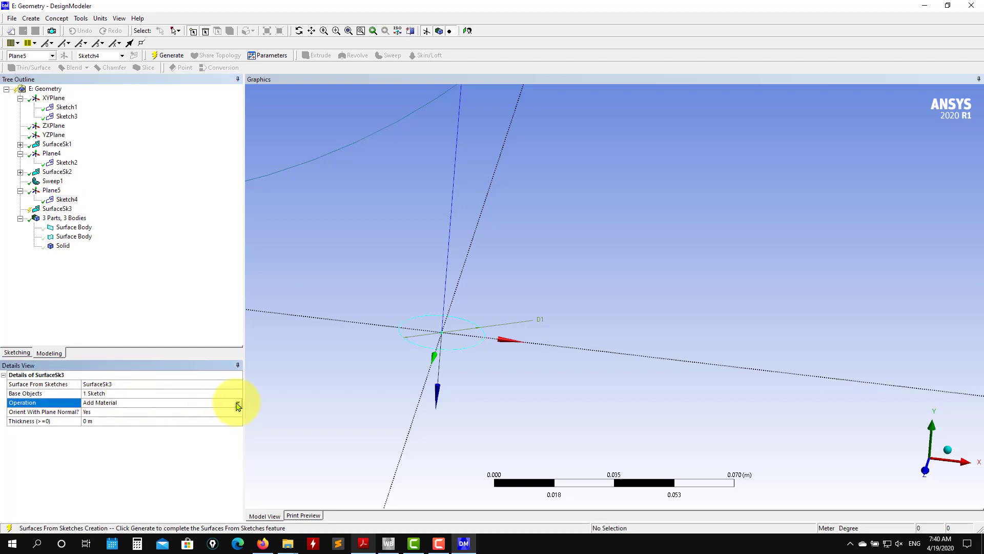
left_click(238, 403)
left_click(111, 412)
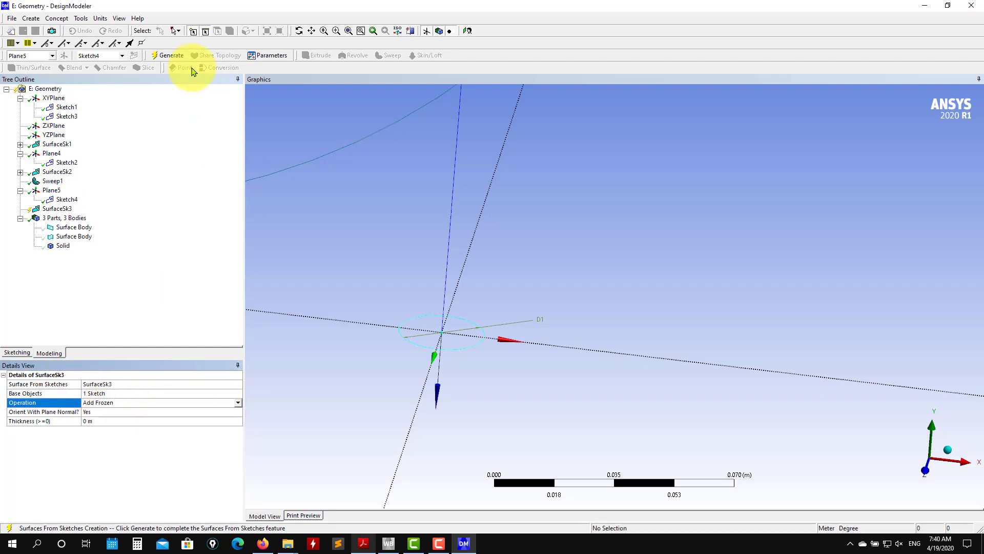
left_click(168, 56)
Step: Begin an Extrude feature with Sketch4 as its geometry
scroll(430, 272, "down", 1)
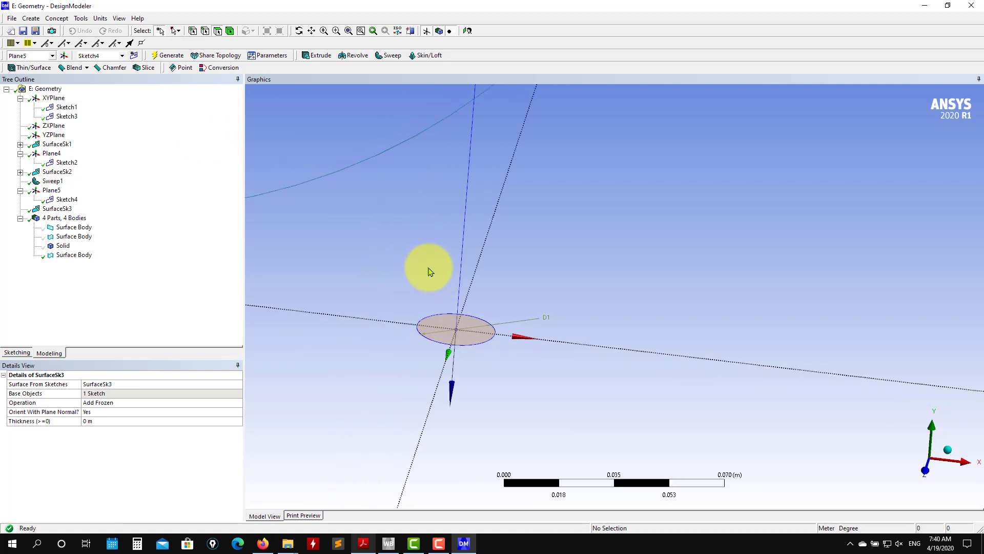
scroll(428, 266, "down", 2)
middle_click_drag(494, 344, 409, 391, "ctrl")
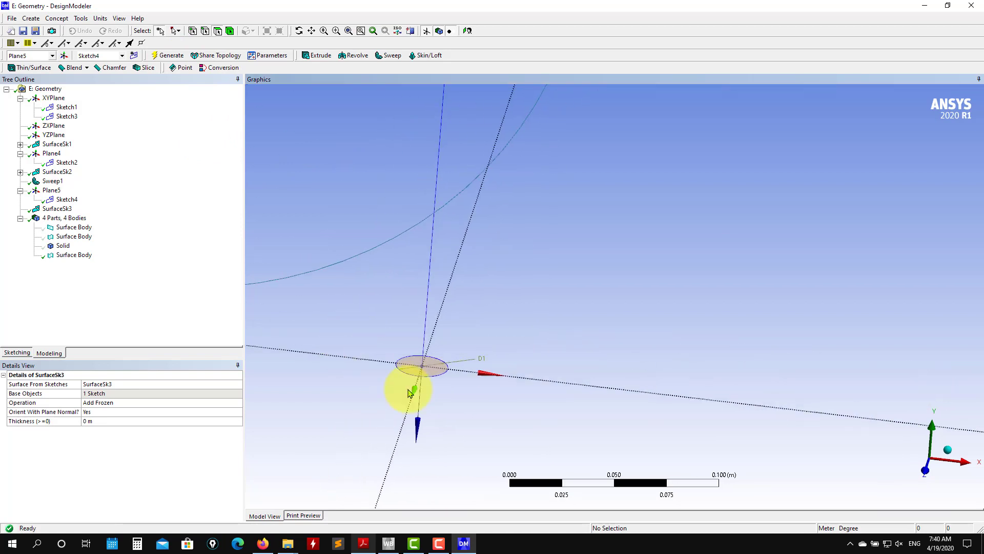
left_click(31, 19)
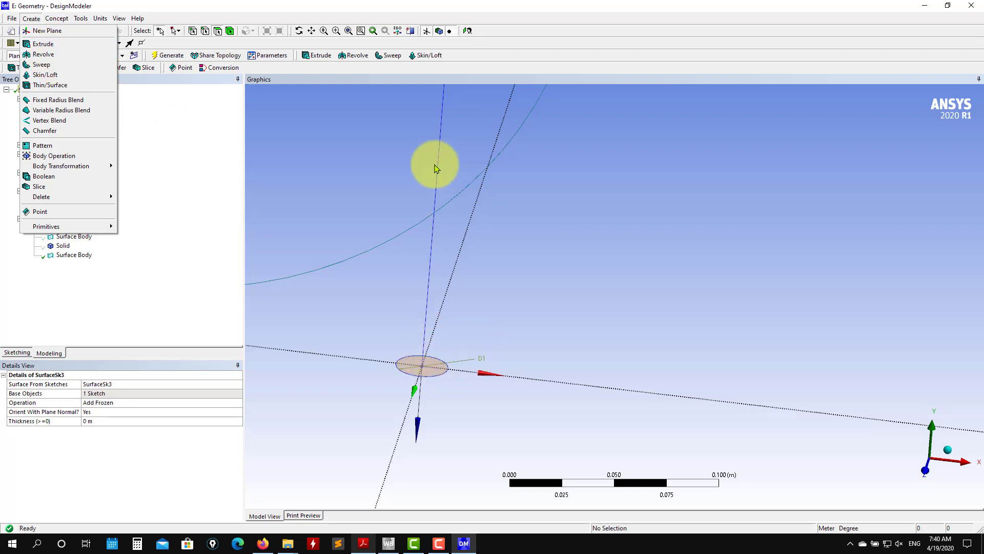
left_click(57, 46)
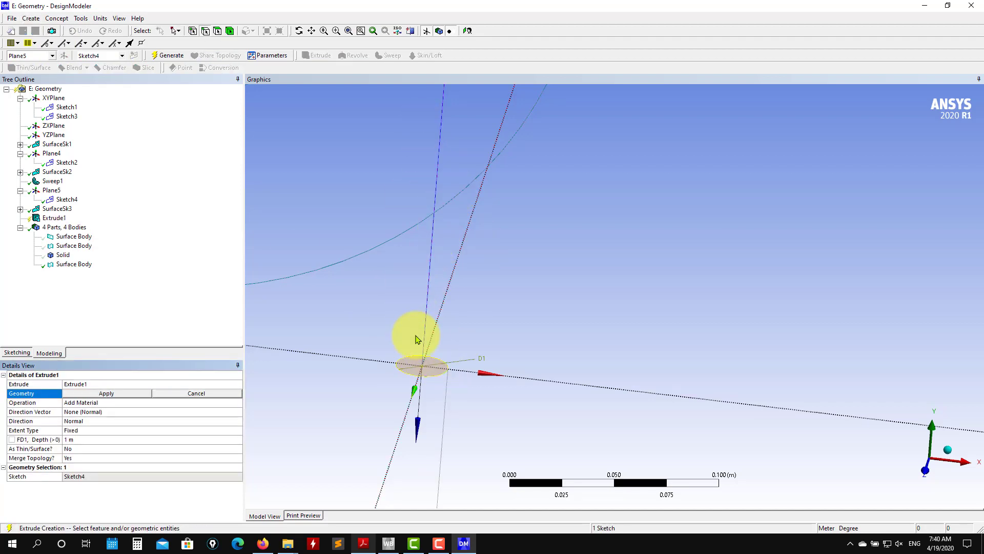
left_click(432, 369)
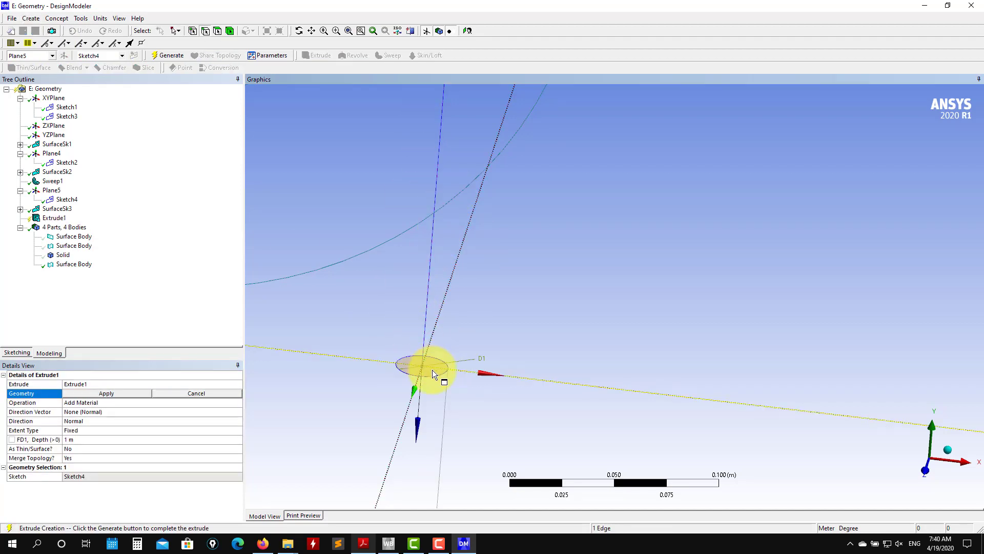
left_click(117, 394)
scroll(476, 409, "up", 2)
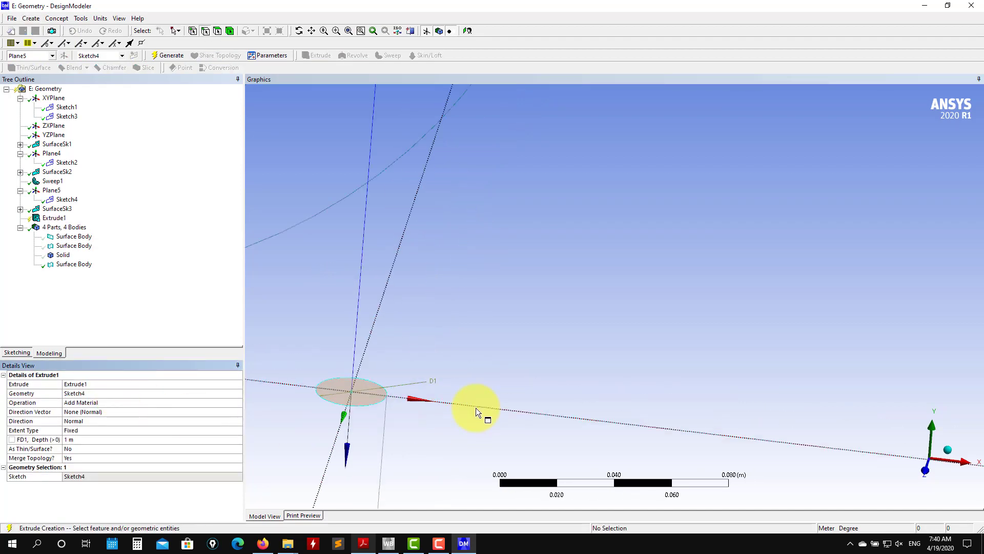
scroll(474, 408, "down", 6)
middle_click_drag(520, 401, 461, 329, "ctrl")
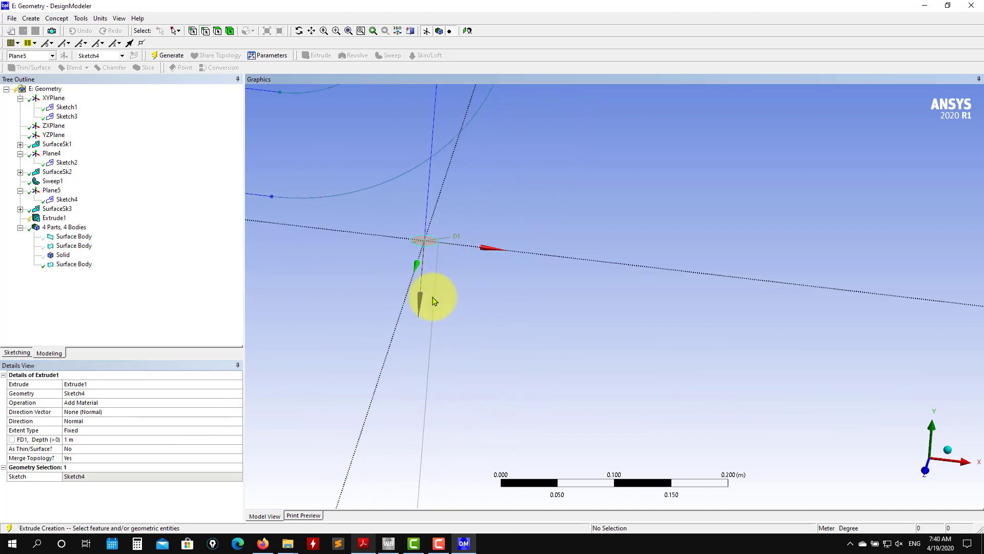
Step: Set the extrusion depth to 0.1 m and its direction to Reversed so it runs up toward the elbow
left_click(101, 439)
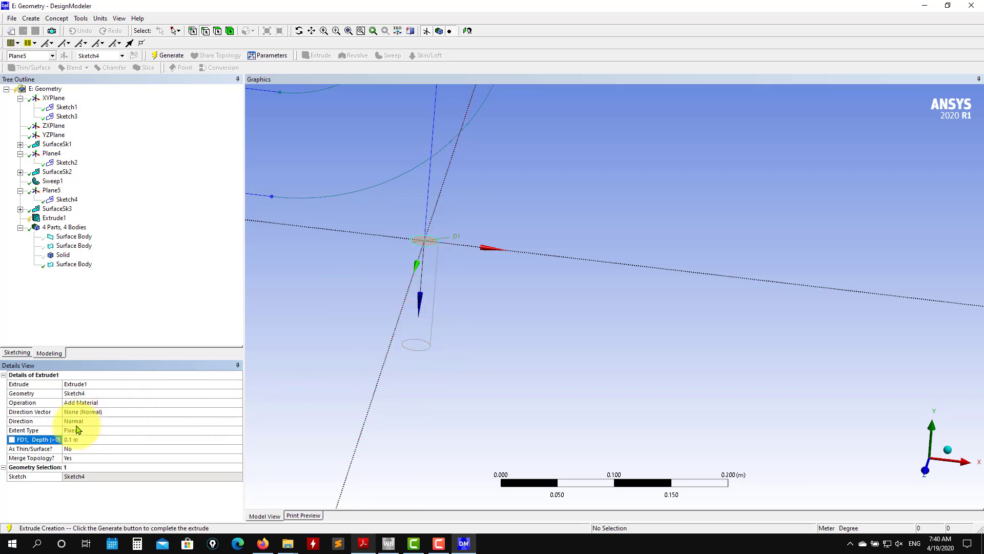
left_click(109, 421)
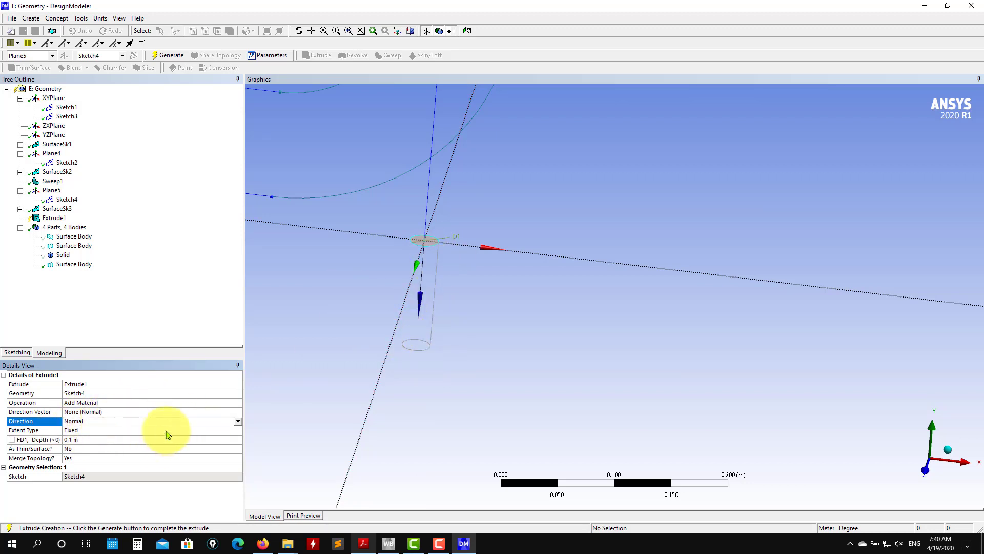
left_click(237, 421)
left_click(185, 437)
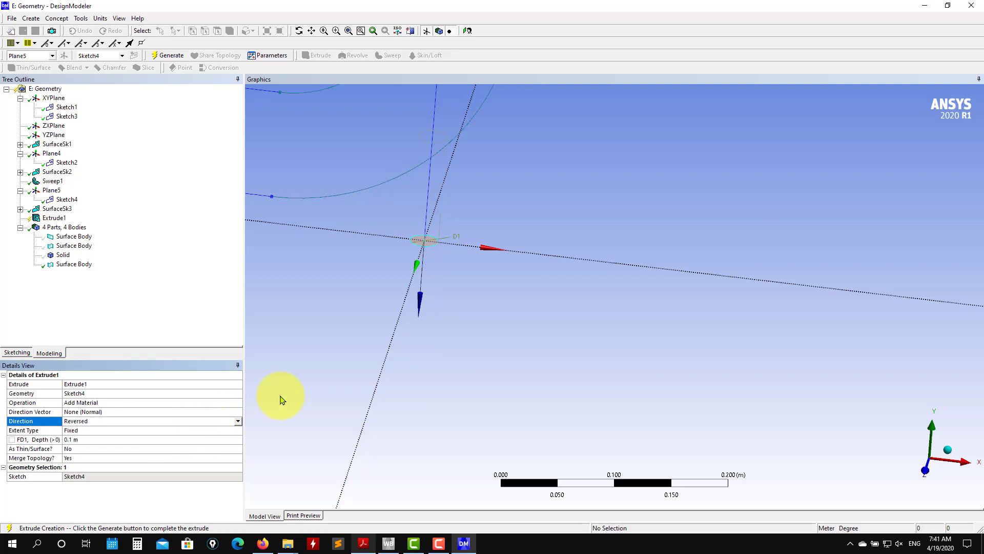
middle_click_drag(510, 235, 468, 357)
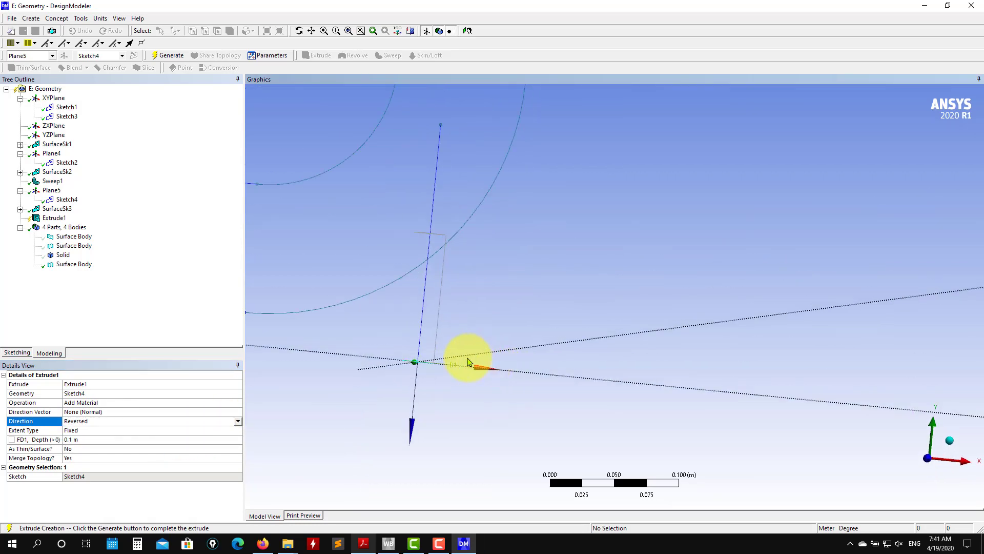
Step: Set the extrusion depth to 0.2 m and the operation to Add Frozen, and generate the branch pipe
left_click(100, 439)
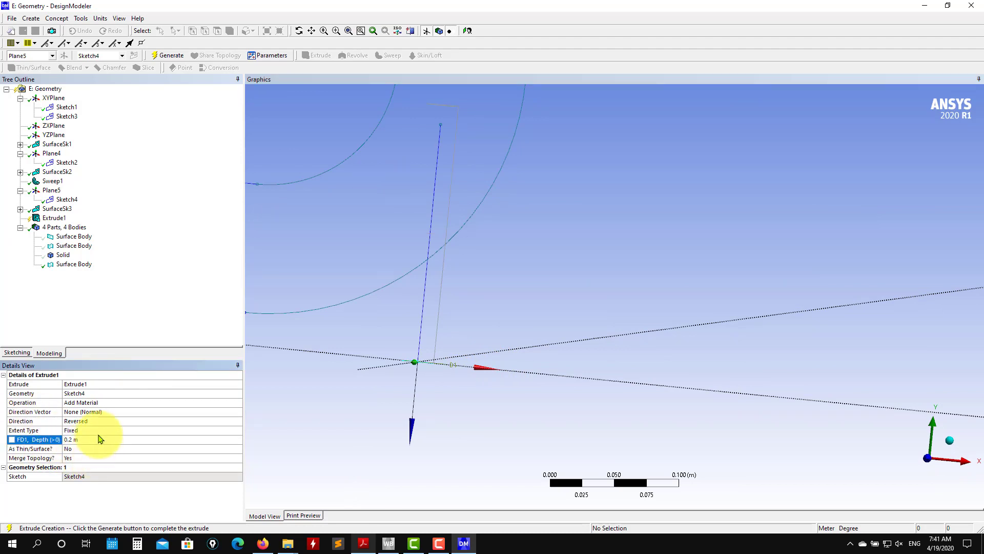
left_click(97, 404)
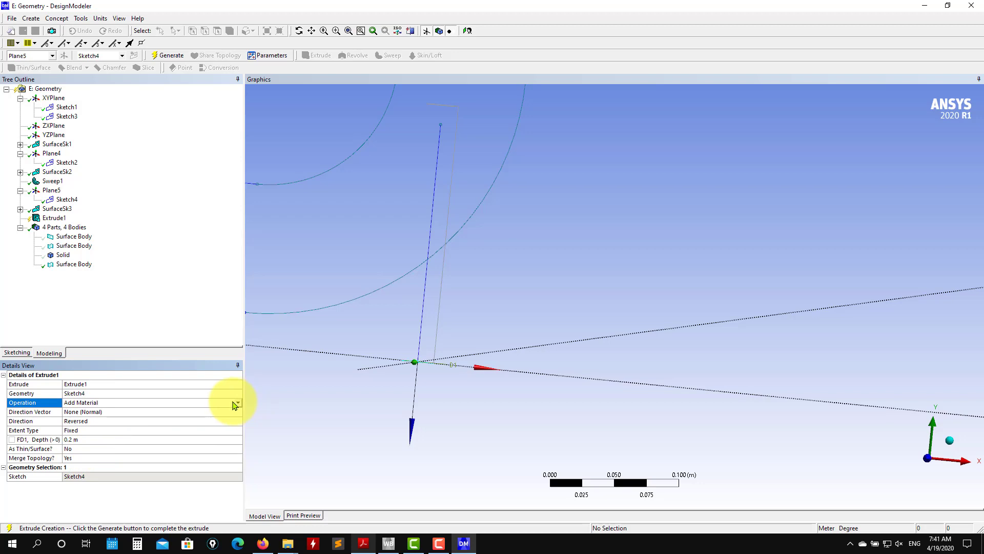
left_click(238, 406)
left_click(100, 416)
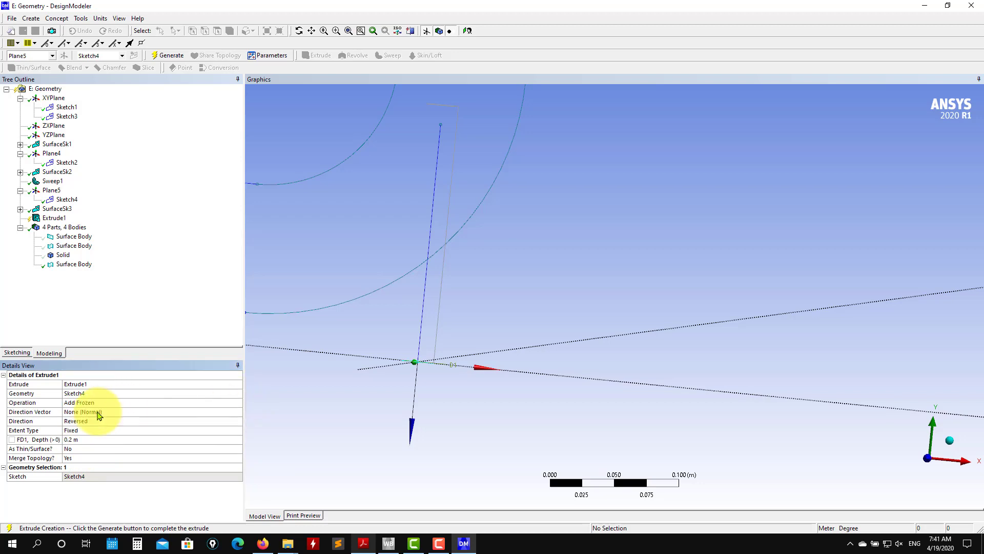
left_click(166, 55)
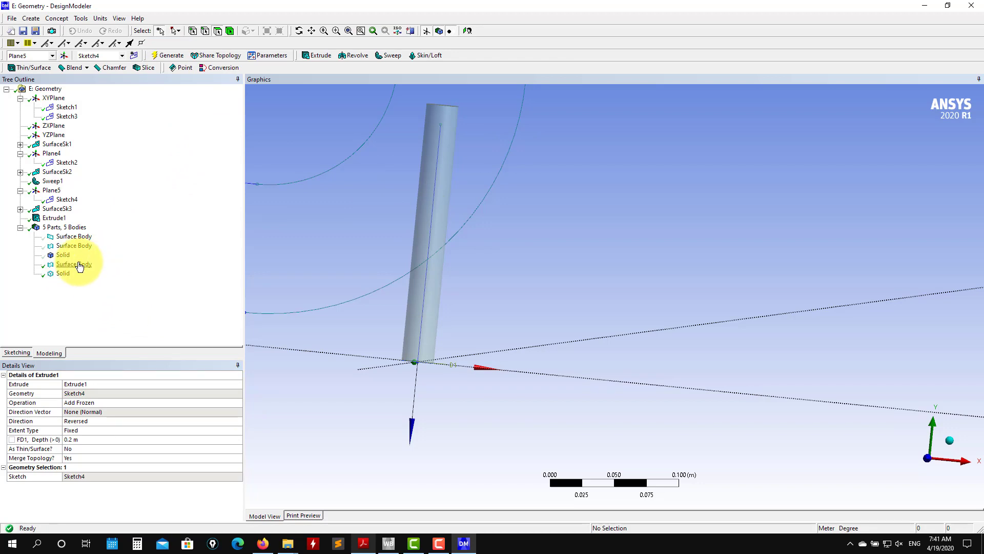
Step: Show the hidden elbow pipe solid together with the branch pipe and inspect where they meet
left_click(63, 255)
right_click(70, 258)
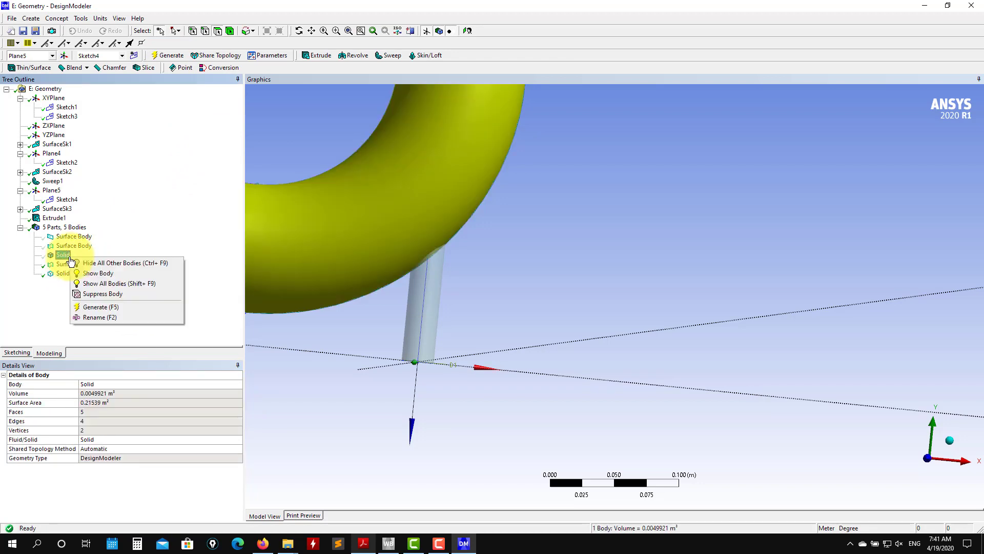
left_click(125, 272)
scroll(354, 354, "up", 3)
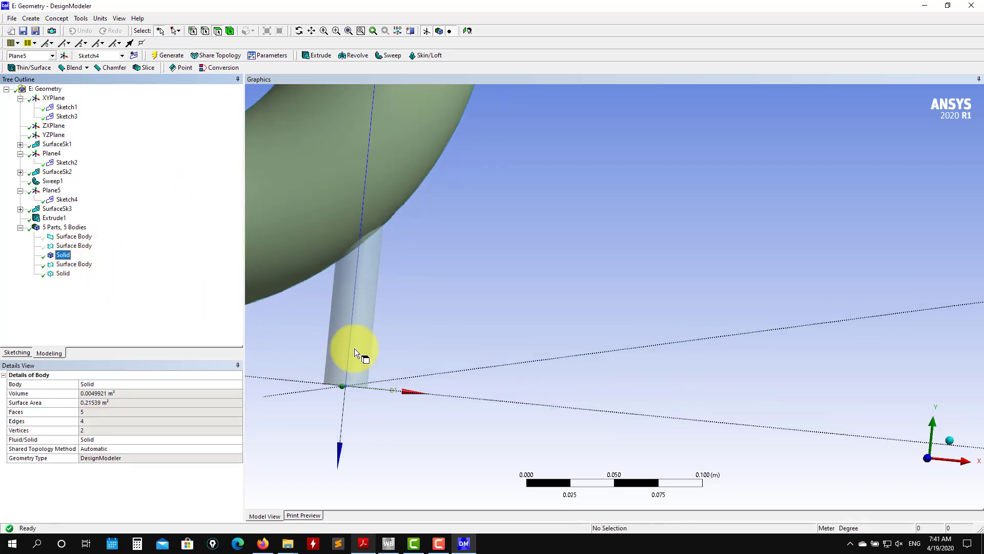
scroll(412, 339, "down", 3)
scroll(412, 340, "down", 3)
middle_click_drag(416, 320, 486, 319)
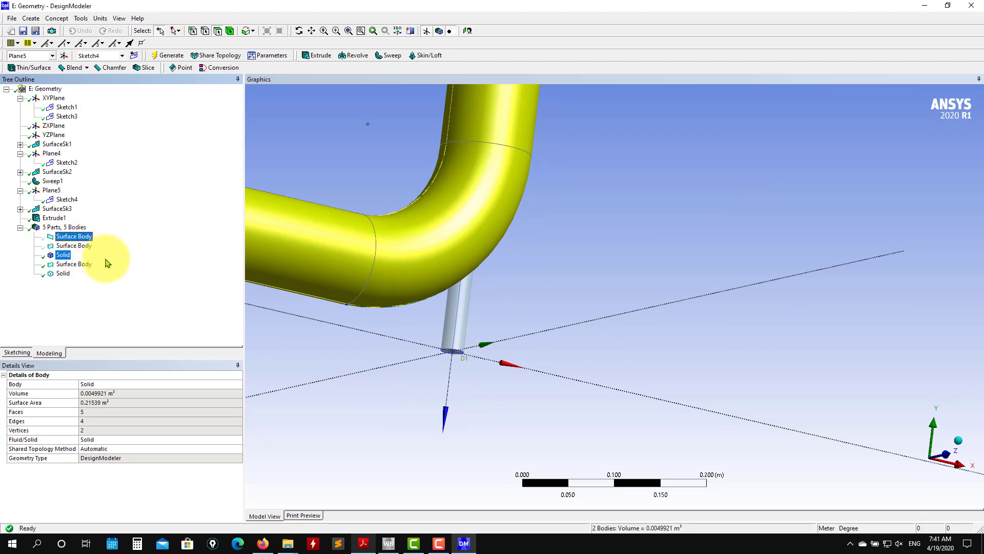
Step: Suppress all three surface bodies, leaving the two solids active
left_click(72, 264)
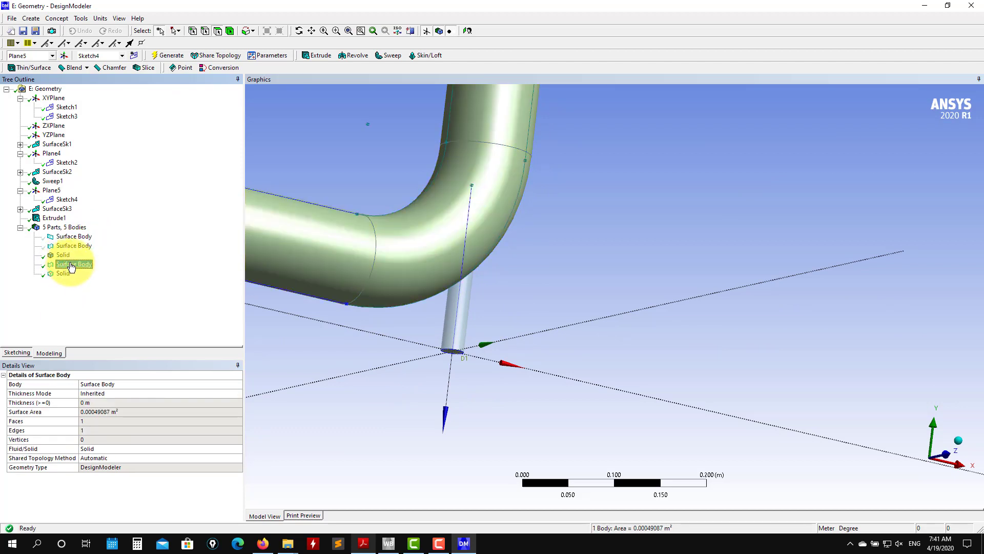
left_click(84, 245, "ctrl")
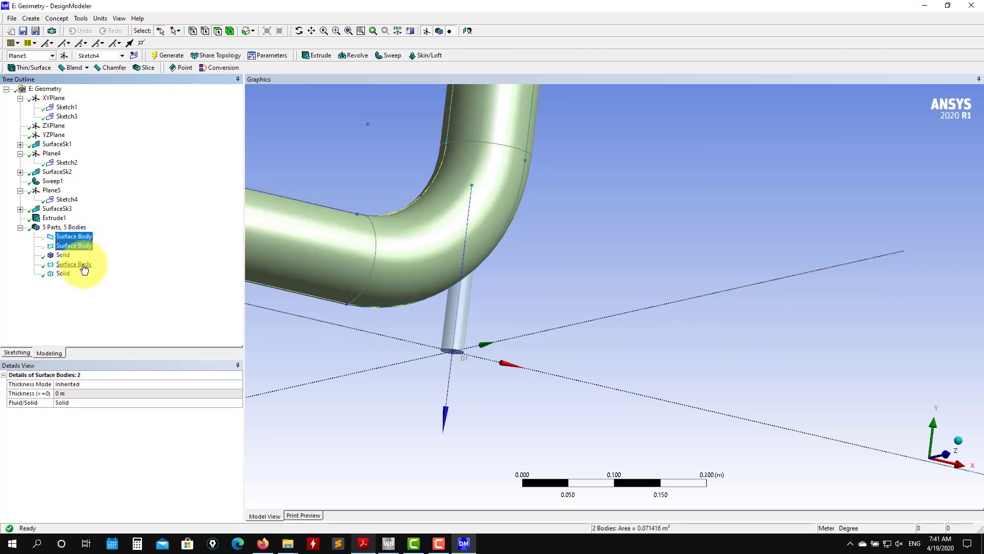
right_click(74, 266)
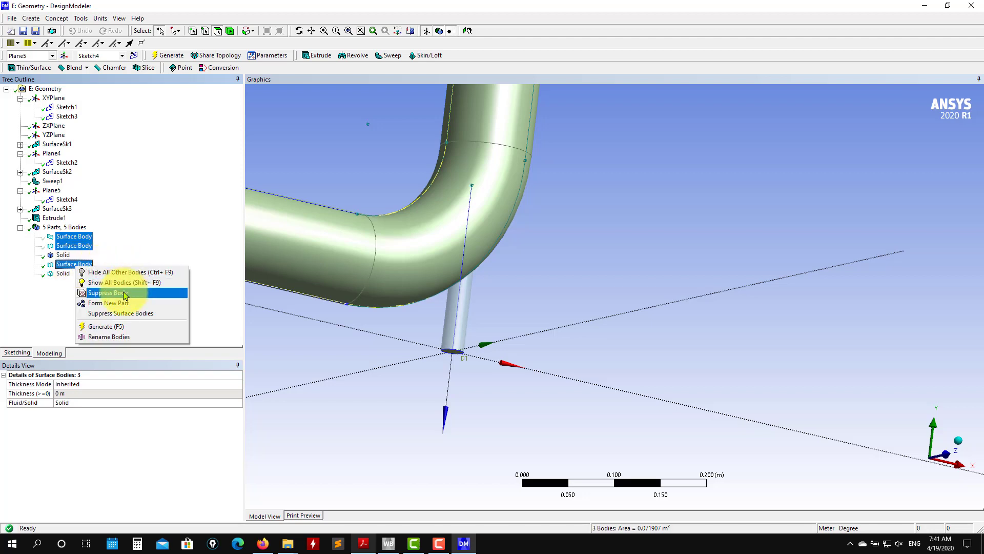
left_click(108, 293)
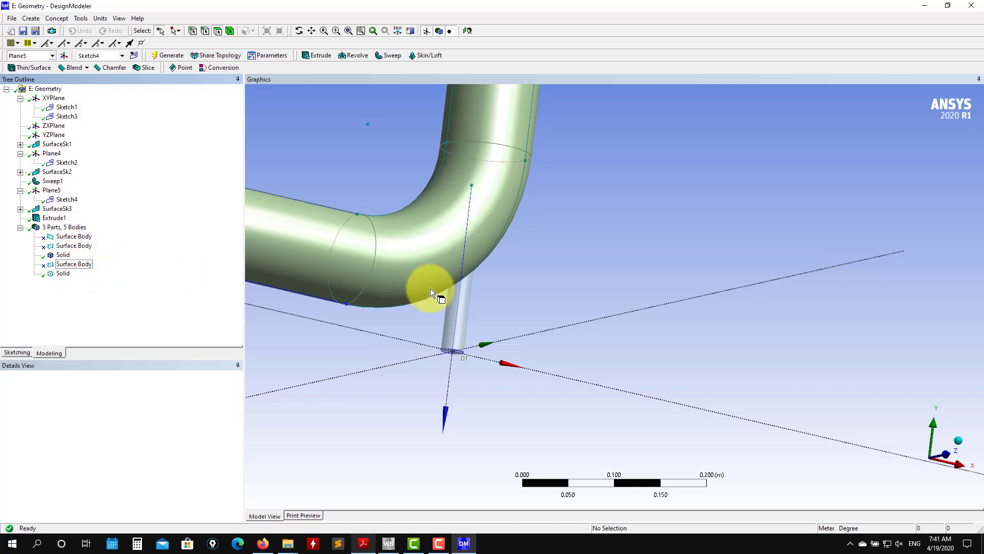
Step: Create a Boolean feature and assign the elbow pipe and the branch pipe solids as its tool bodies
middle_click_drag(430, 288, 380, 287)
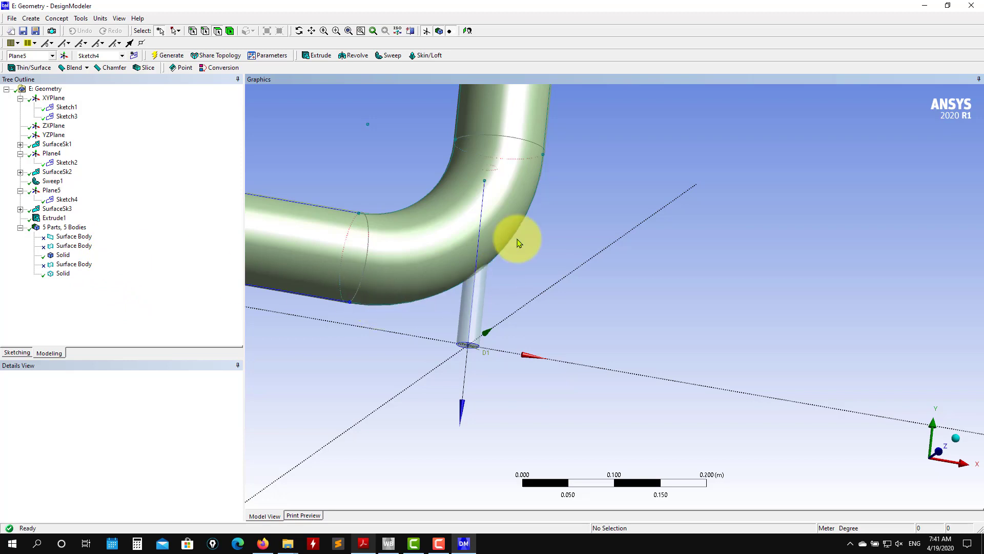
left_click(391, 266)
left_click(378, 325)
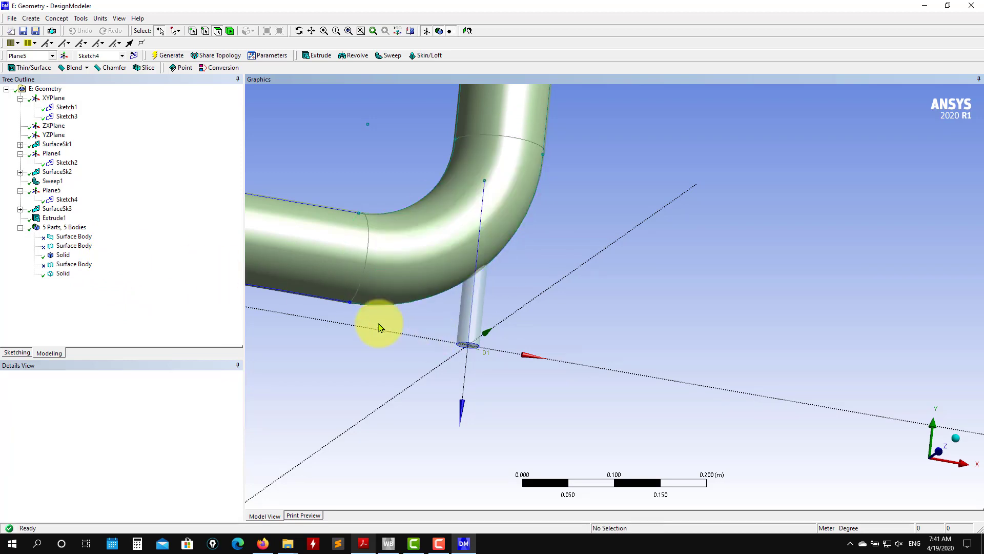
left_click(31, 19)
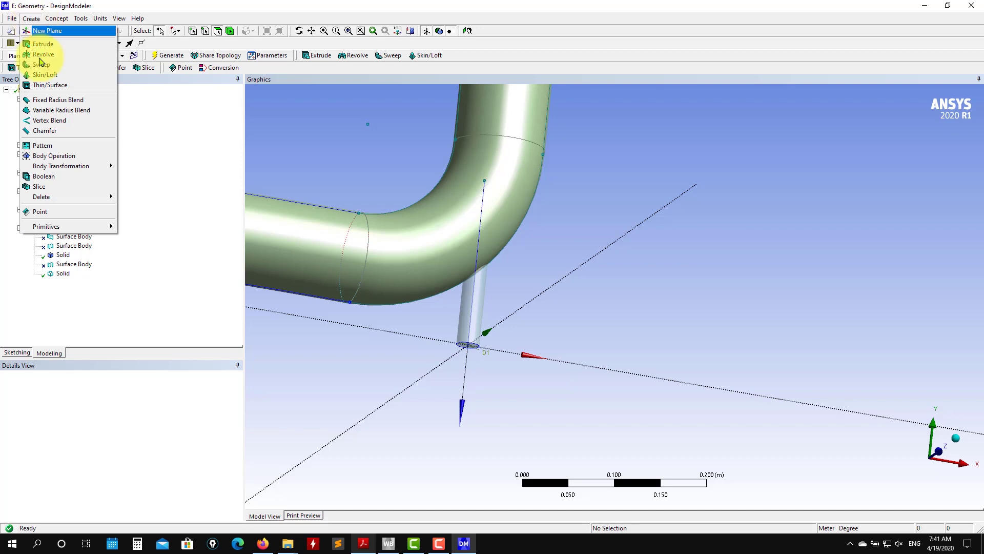
left_click(44, 176)
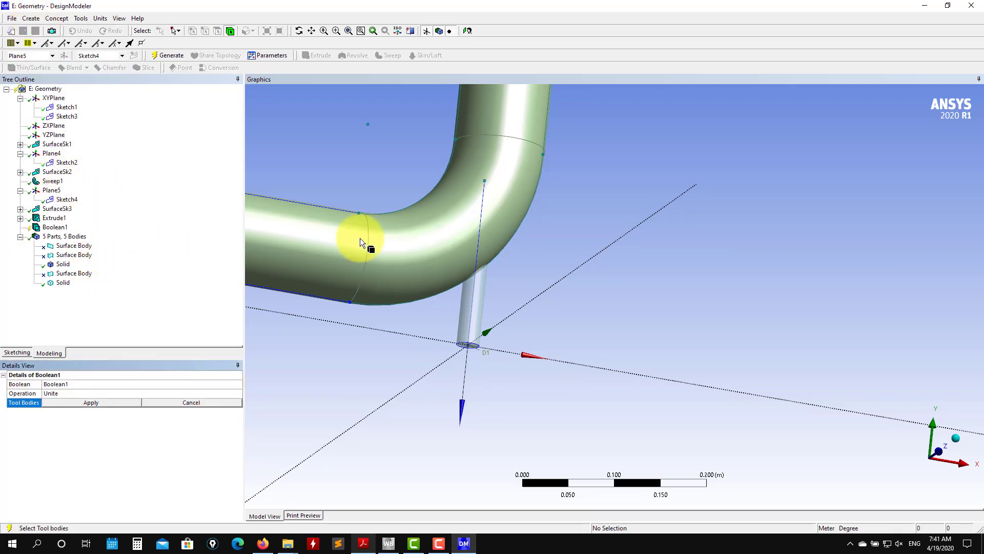
left_click(524, 167)
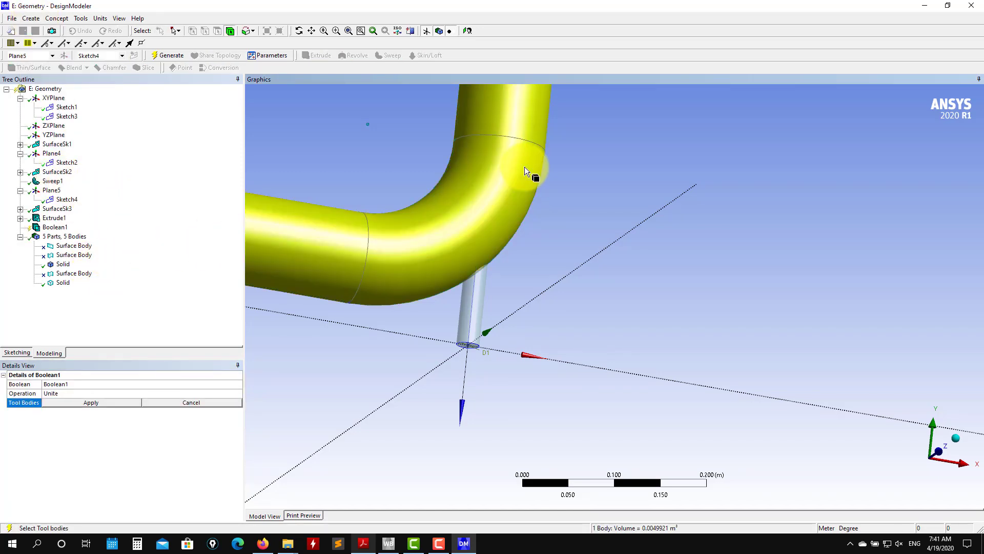
left_click(479, 318, "ctrl")
left_click(97, 403)
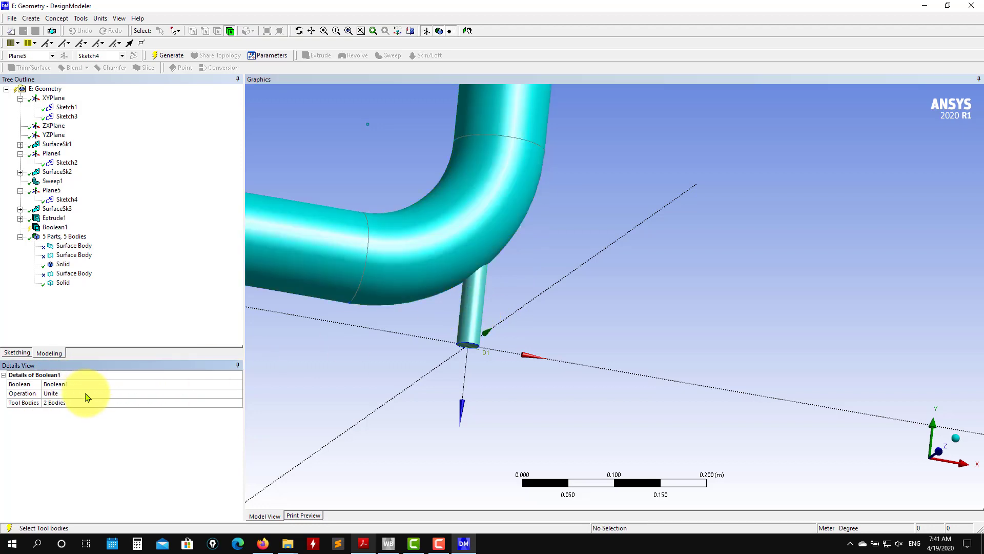
Step: Keep the Boolean operation at Unite, generate it, and inspect the junction between the elbow and the branch pipe
left_click(82, 394)
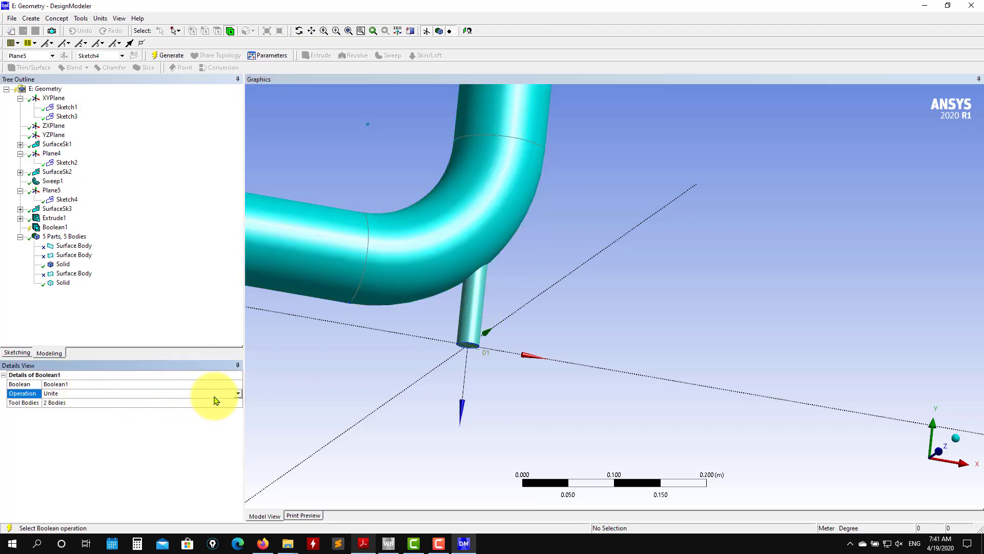
left_click(240, 394)
left_click(58, 401)
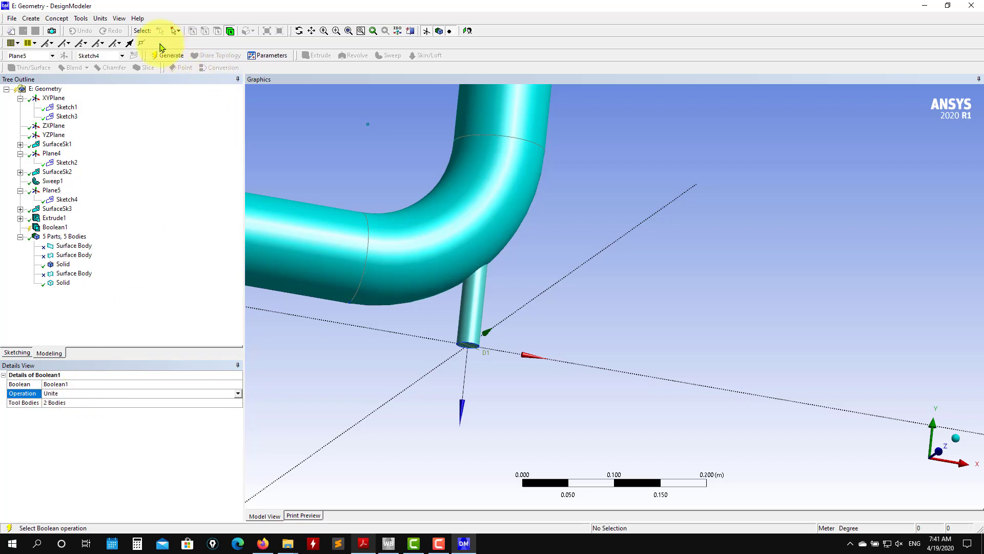
left_click(168, 57)
middle_click_drag(484, 326, 505, 326)
scroll(504, 326, "up", 3)
scroll(624, 350, "up", 1)
middle_click_drag(536, 272, 528, 319, "ctrl")
scroll(624, 346, "down", 7)
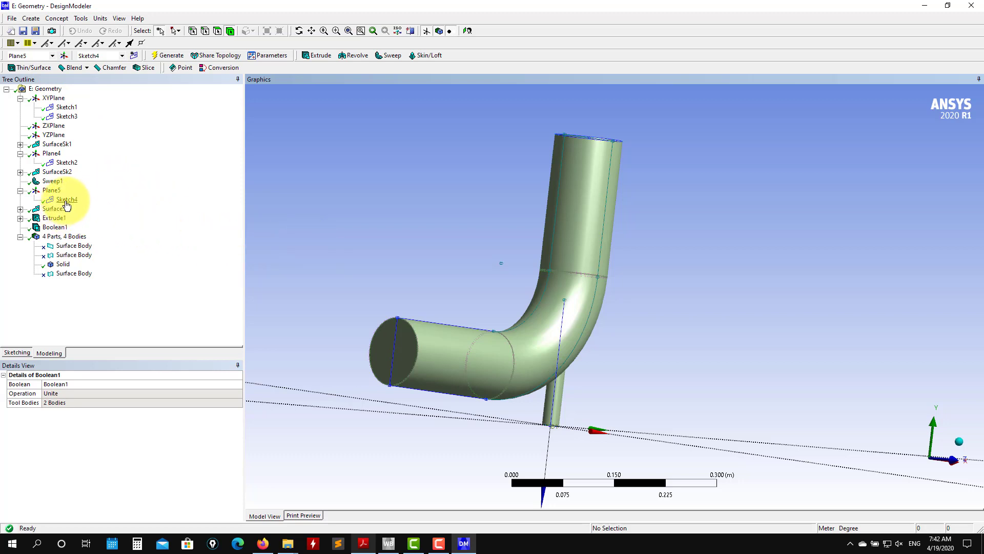
Step: Set the V7 dimension of the branch line sketch, Sketch3, to 0.325 m and regenerate the model
left_click(69, 164)
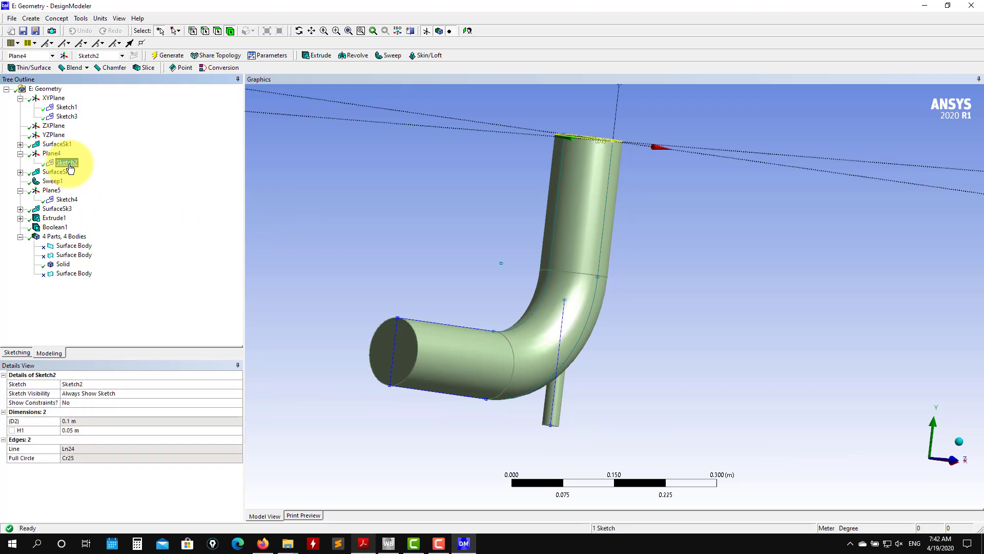
left_click(65, 199)
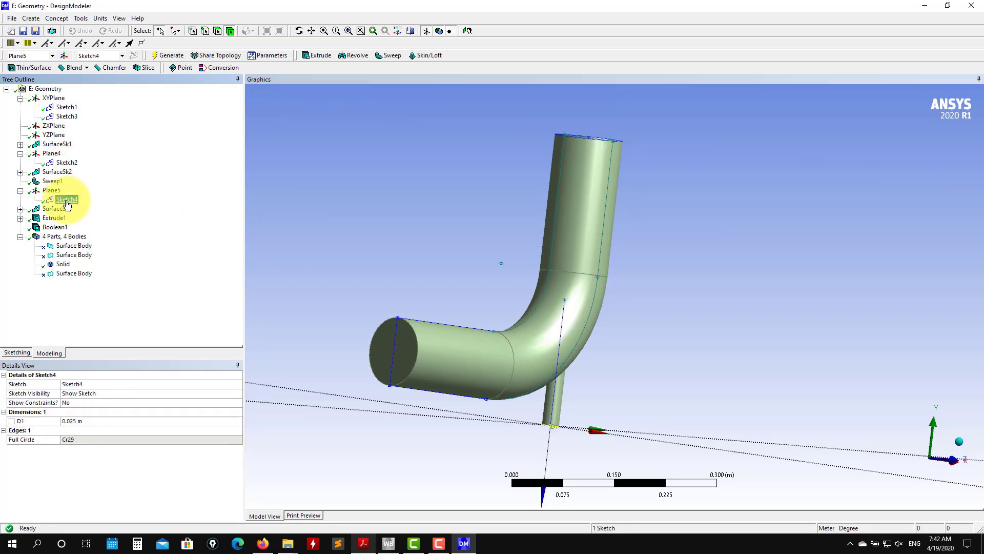
left_click(69, 118)
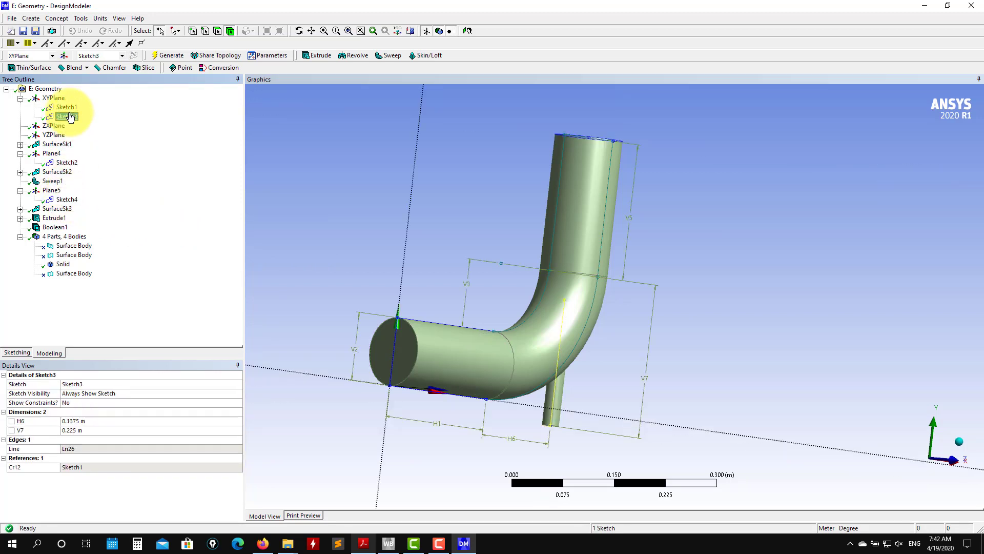
left_click(17, 352)
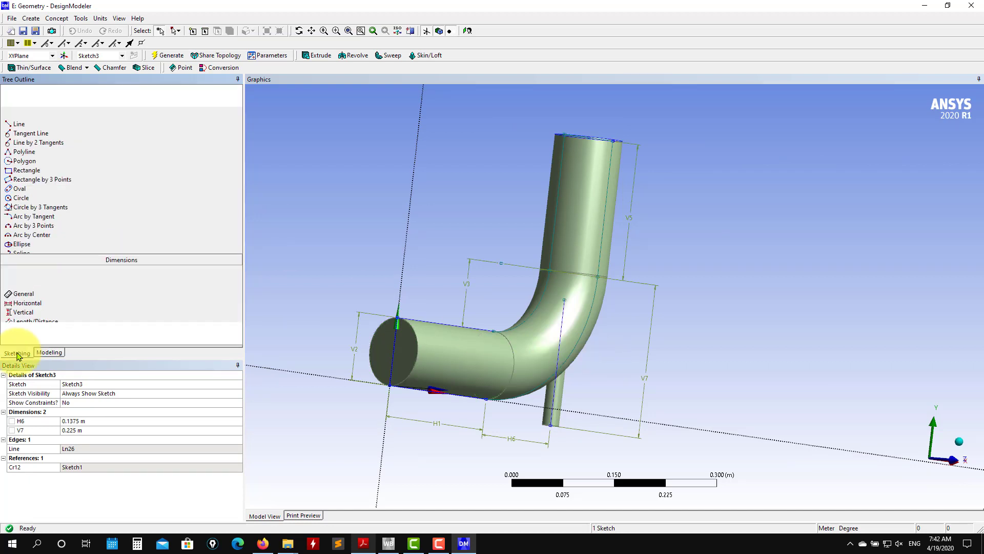
left_click(93, 430)
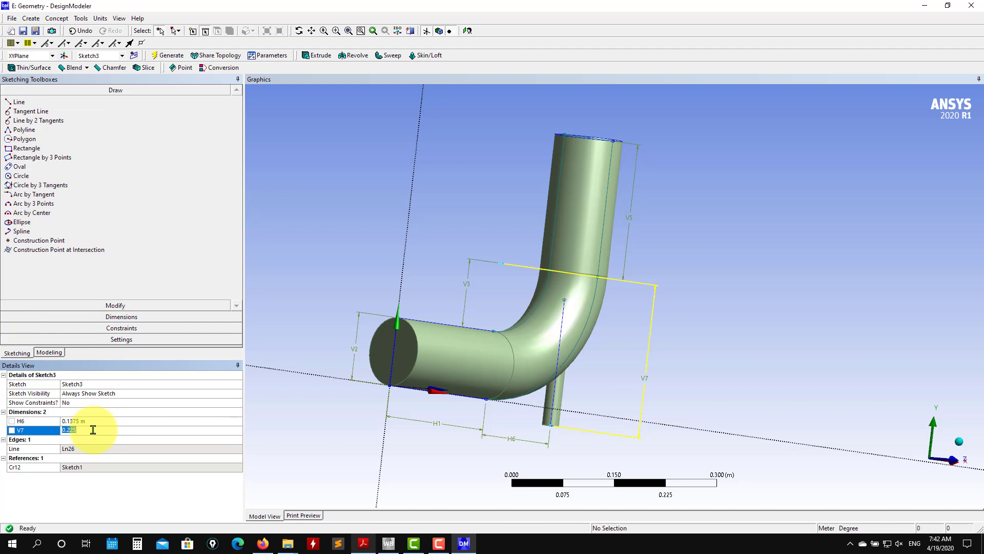
type("3")
key("Return")
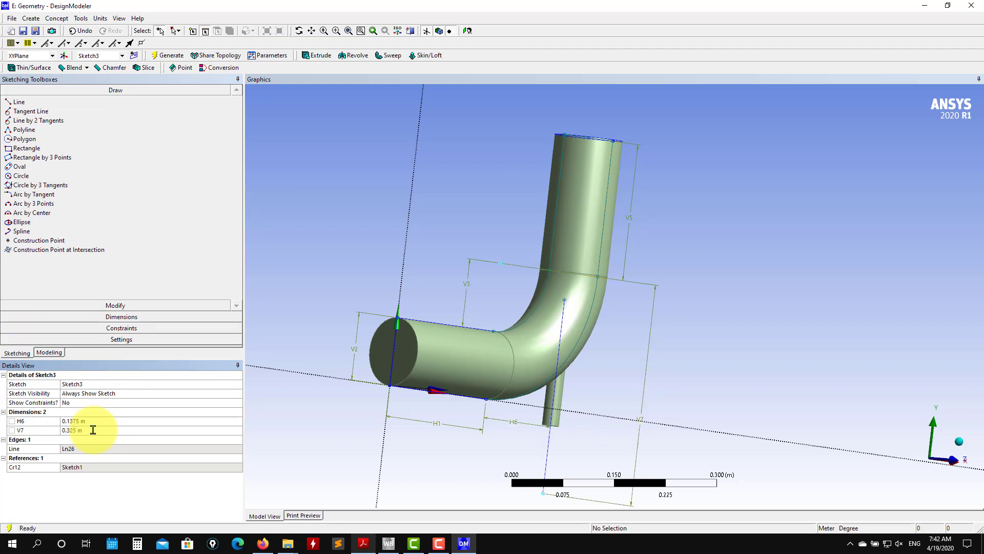
left_click(165, 56)
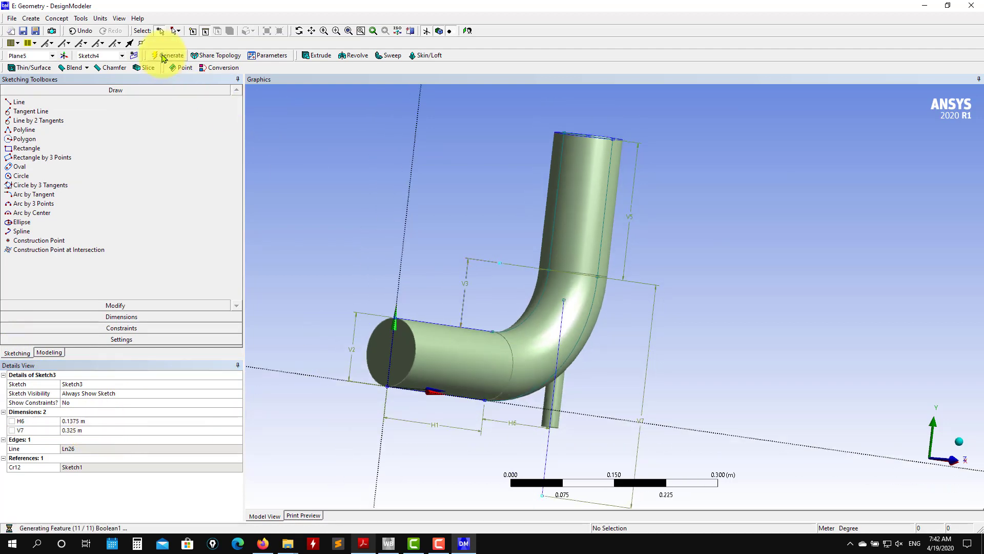
scroll(434, 342, "up", 2)
scroll(462, 356, "down", 5)
middle_click_drag(500, 408, 498, 408)
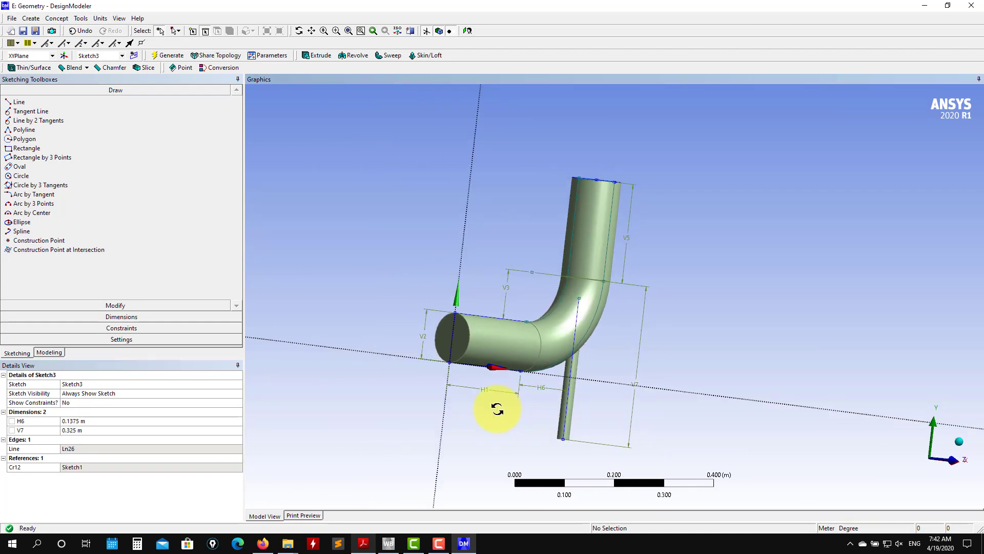
Step: Restore the V7 dimension of Sketch3 to 0.225 m and regenerate the pipe
left_click(67, 430)
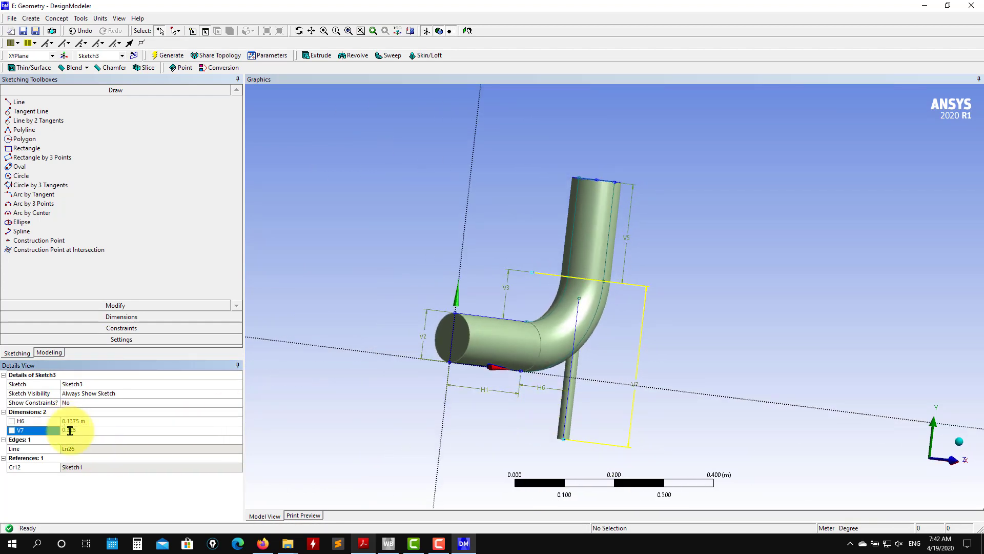
left_click(69, 431)
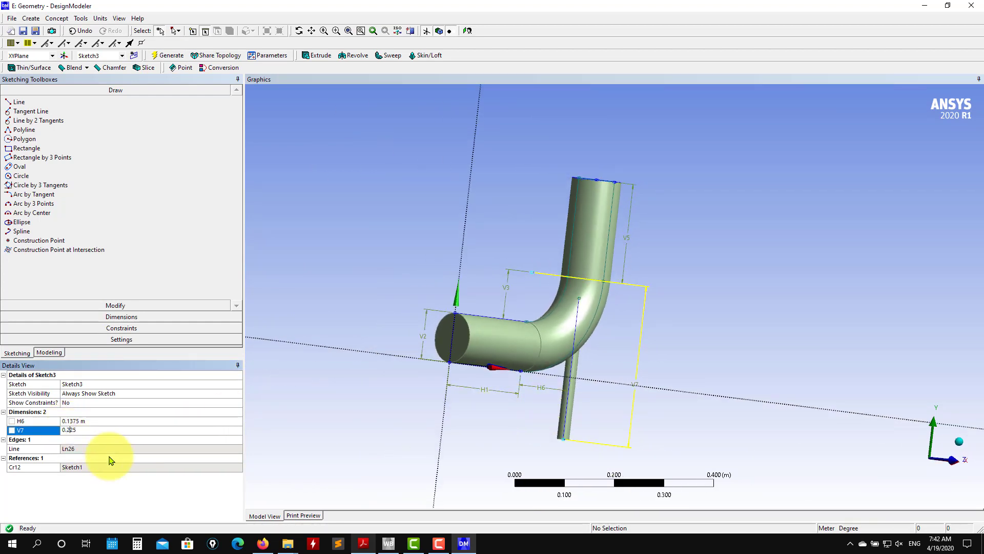
key("Return")
left_click(163, 65)
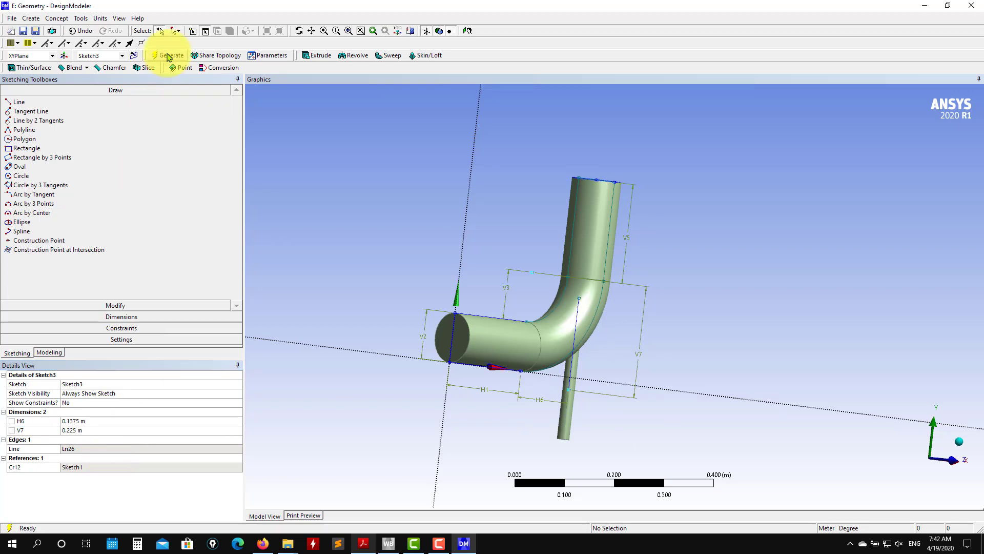
middle_click_drag(594, 220, 466, 277)
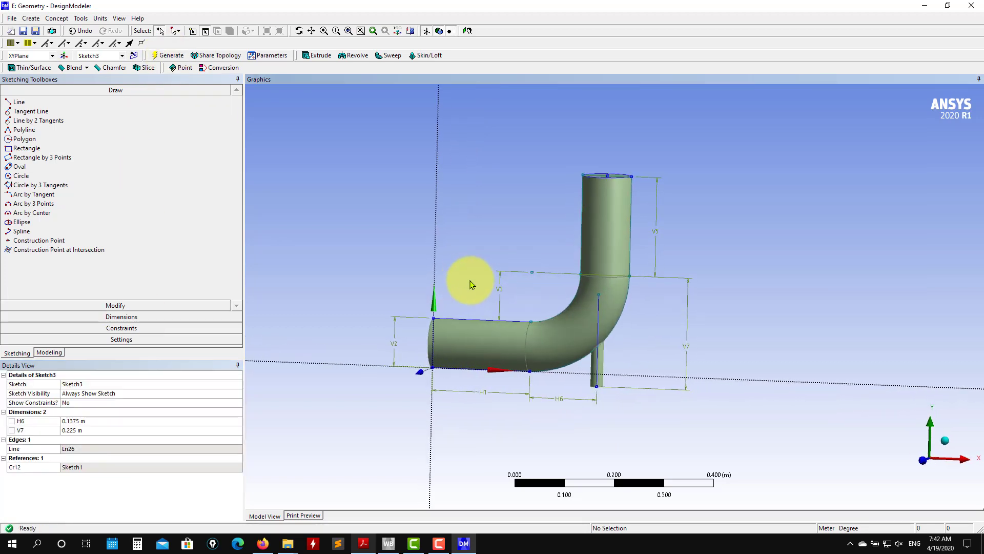
scroll(457, 285, "up", 2)
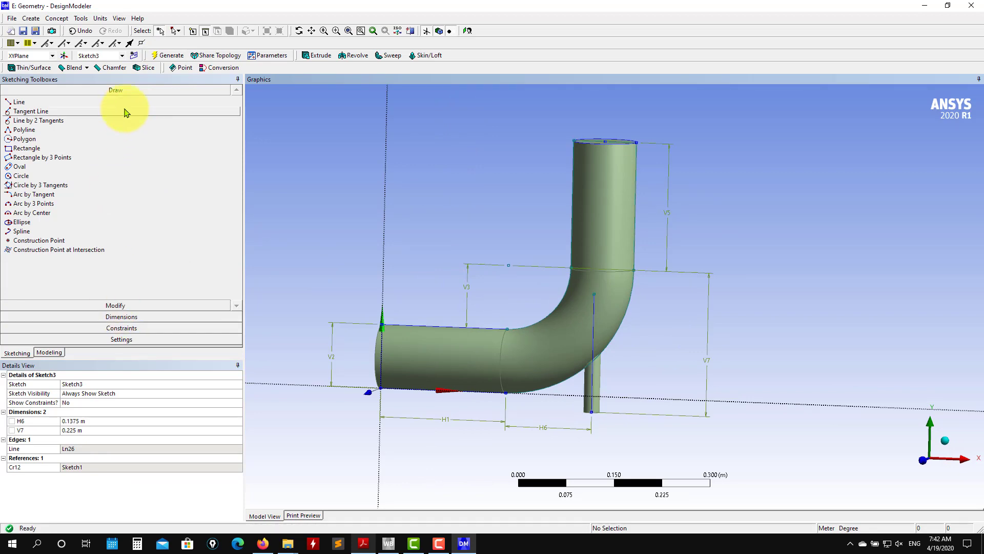
Step: Create a Slice by Plane feature with XYPlane as its base plane
left_click(51, 354)
mouse_move(459, 258)
middle_mouse_down()
mouse_move(479, 226)
mouse_move(359, 256)
mouse_move(475, 257)
mouse_move(560, 296)
middle_mouse_up()
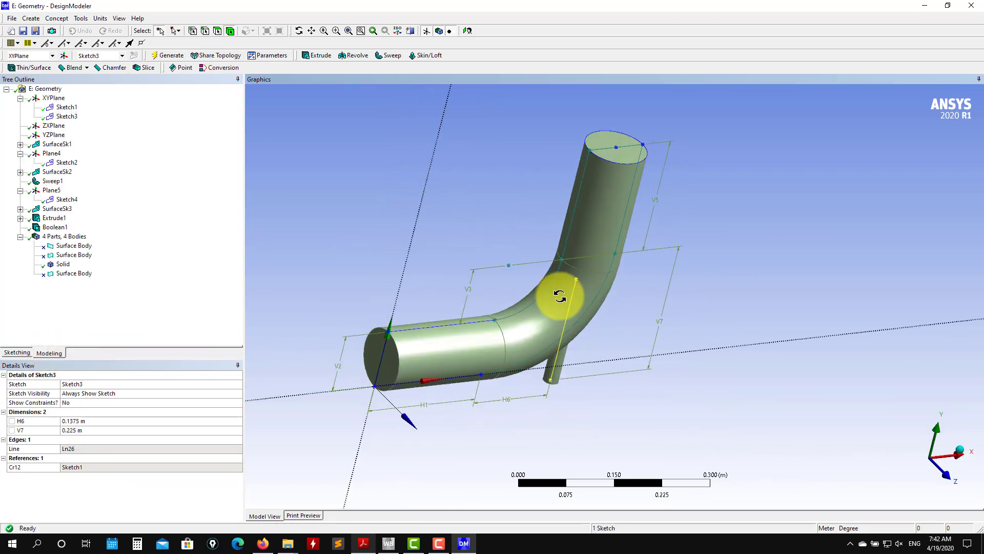
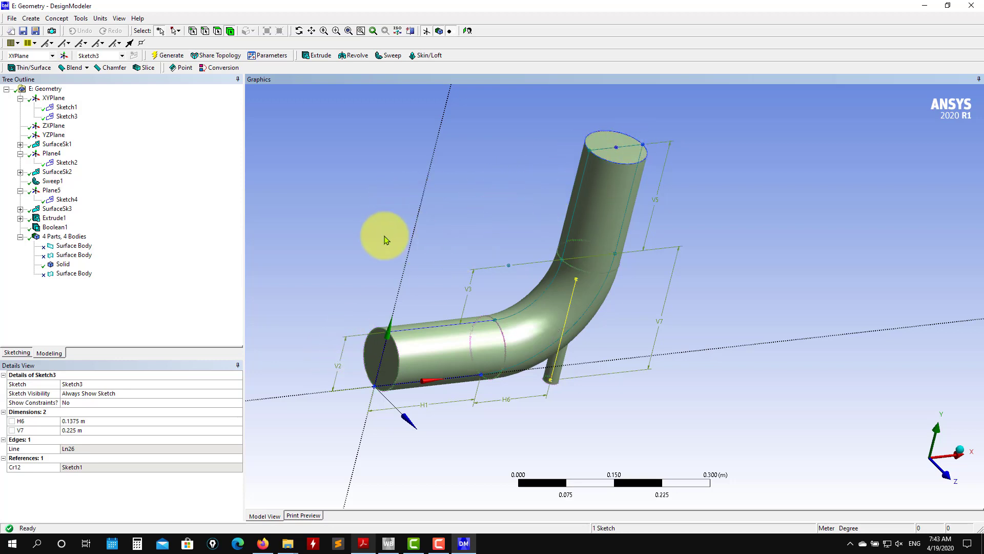
left_click(32, 19)
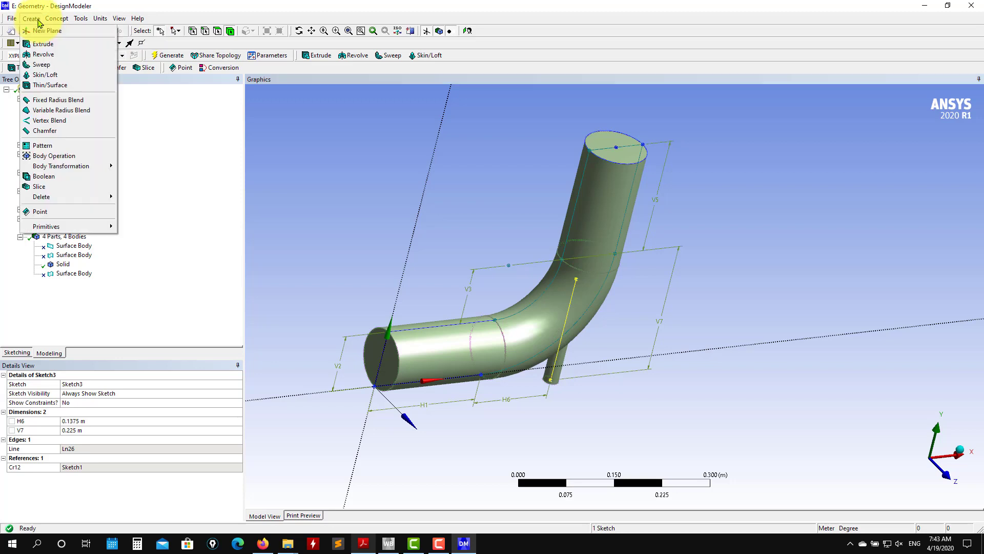
left_click(39, 188)
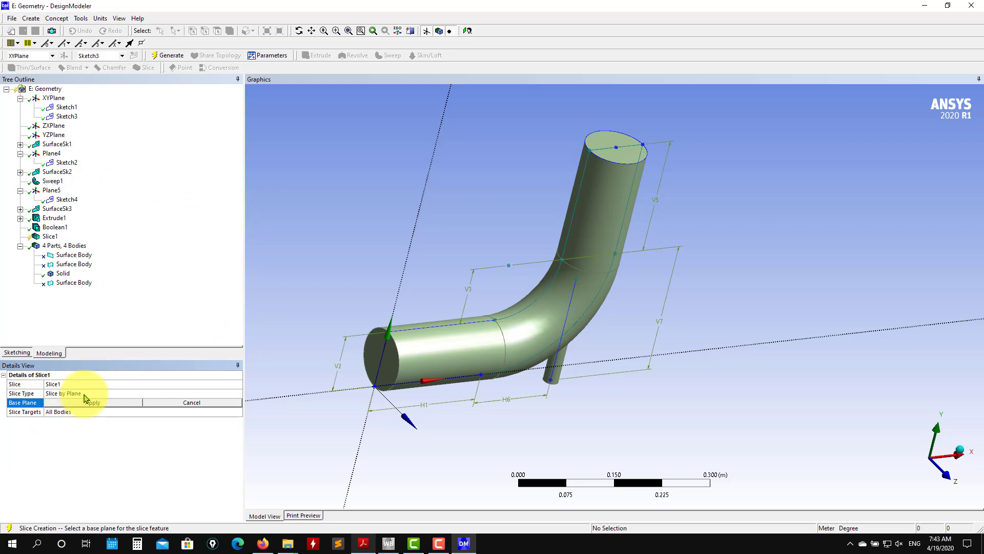
left_click(97, 405)
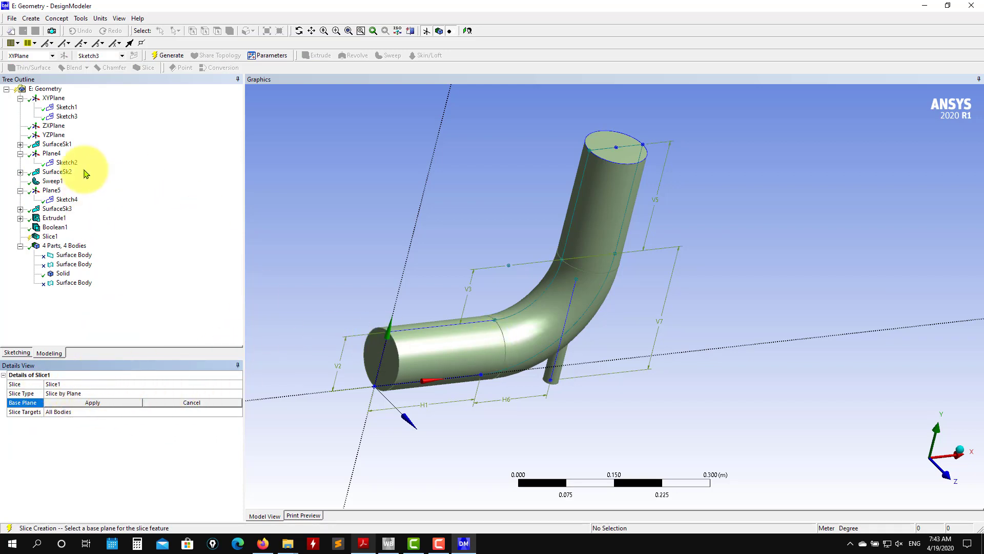
left_click(54, 99)
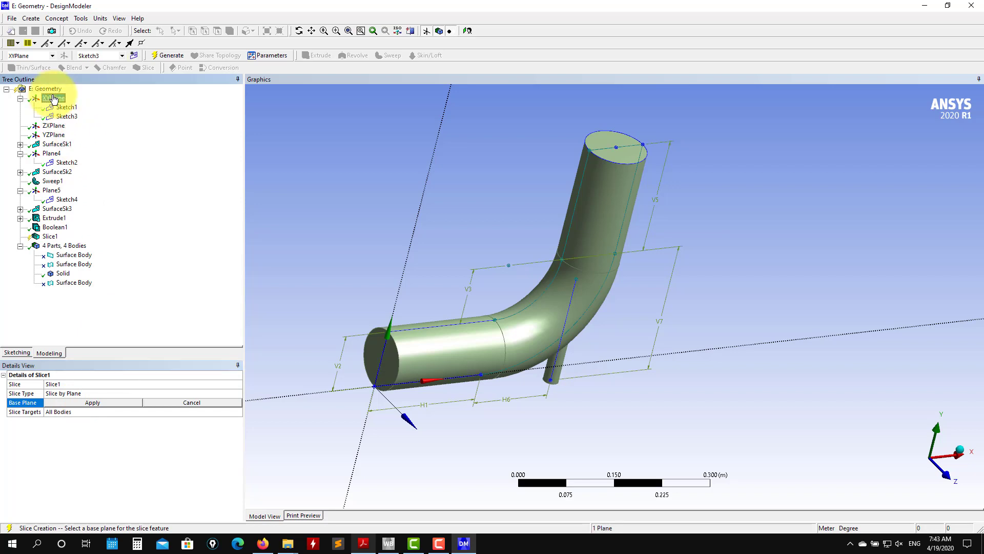
left_click(92, 403)
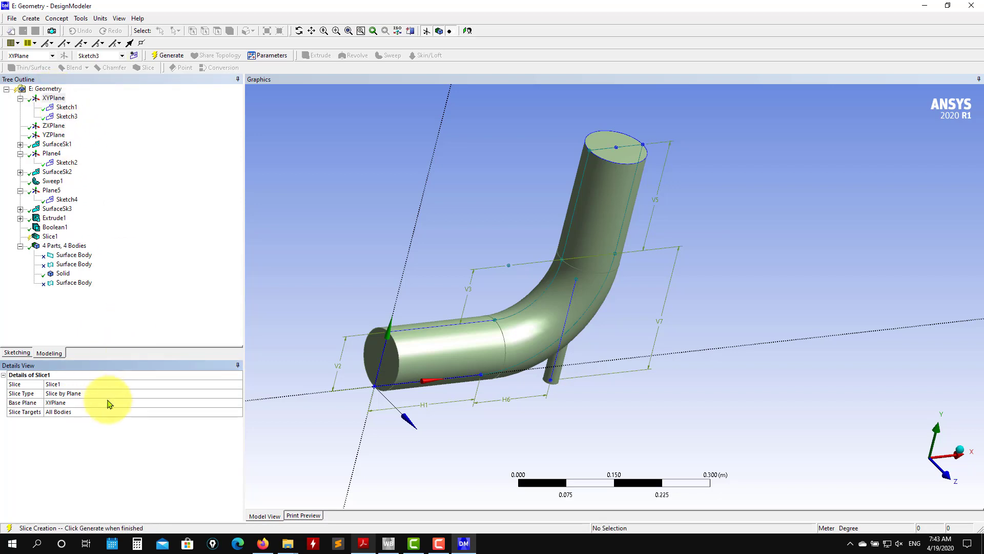
Step: Set the slice targets to Selected Bodies with the united pipe solid, generate the slice, and check each half
left_click(240, 412)
left_click(90, 429)
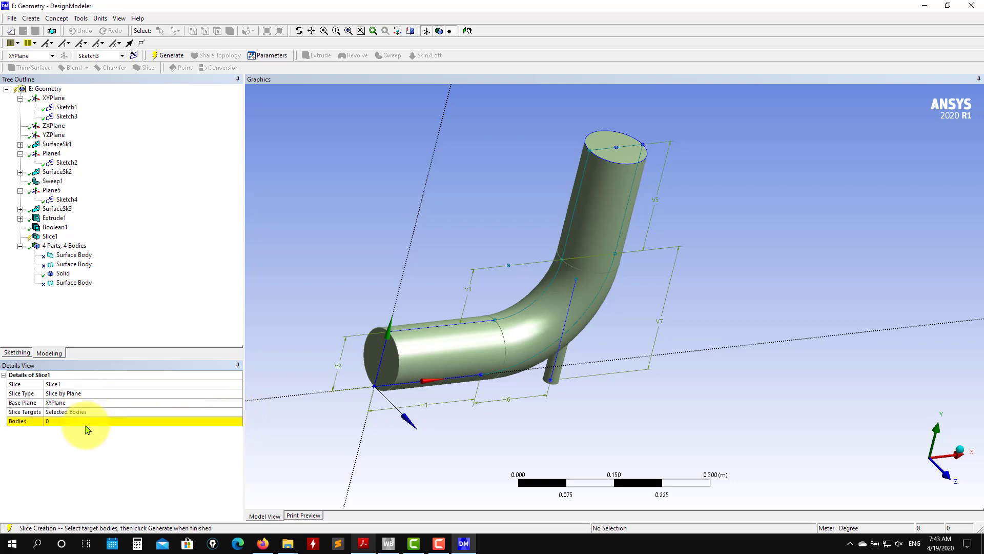
left_click(67, 424)
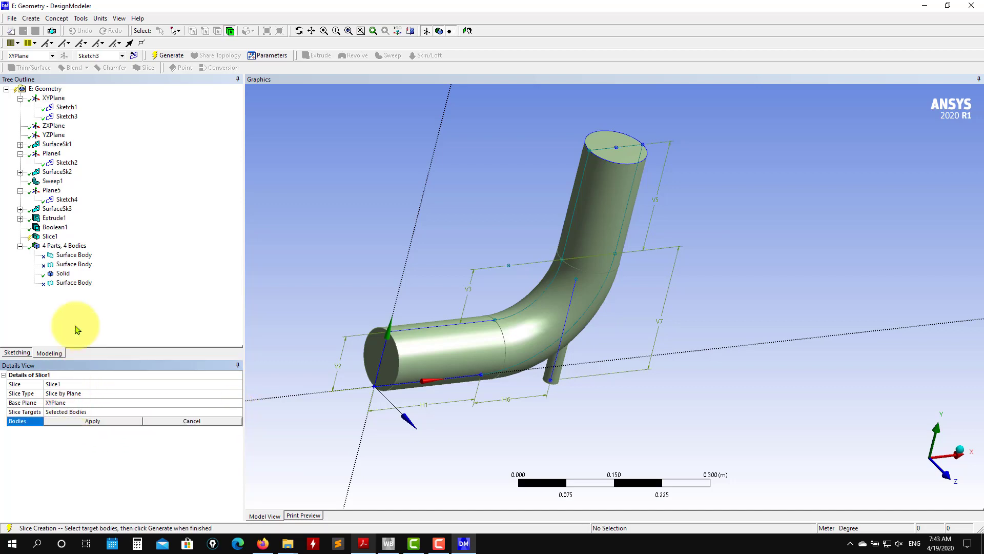
left_click(63, 274)
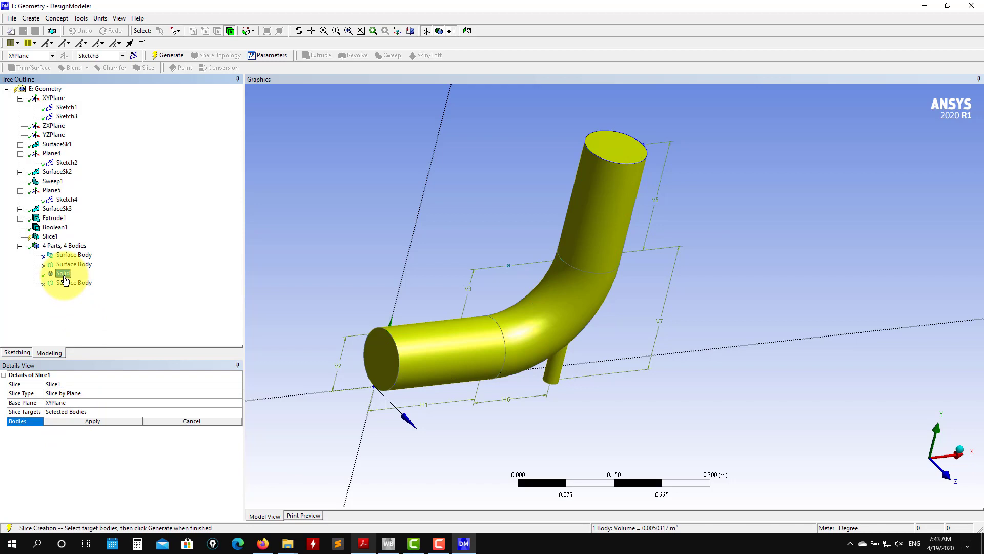
left_click(92, 421)
left_click(166, 55)
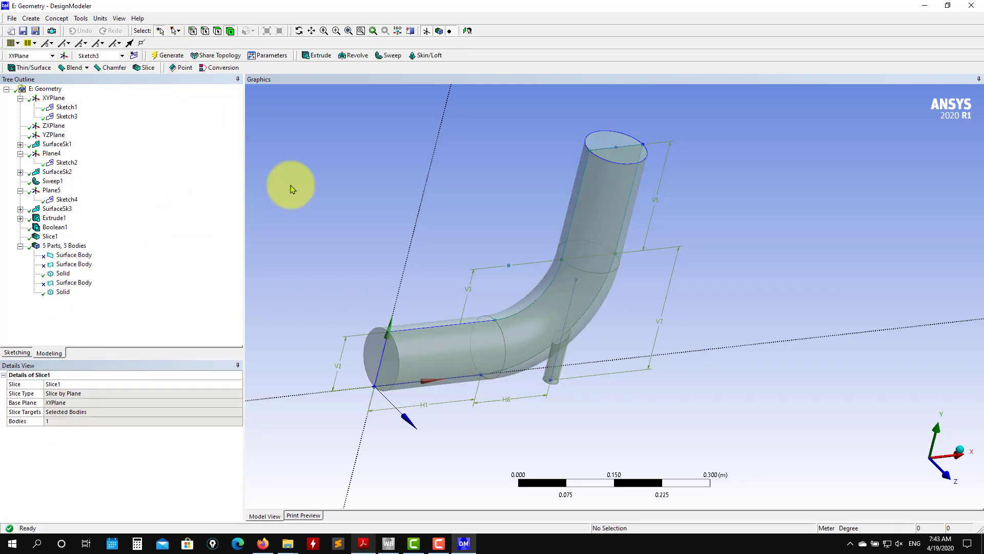
left_click(63, 292)
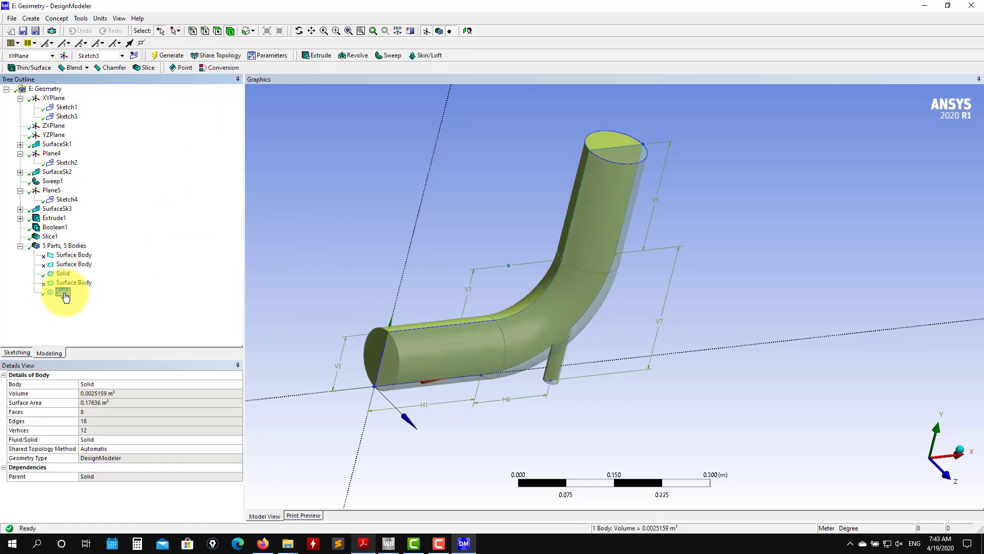
left_click(70, 275)
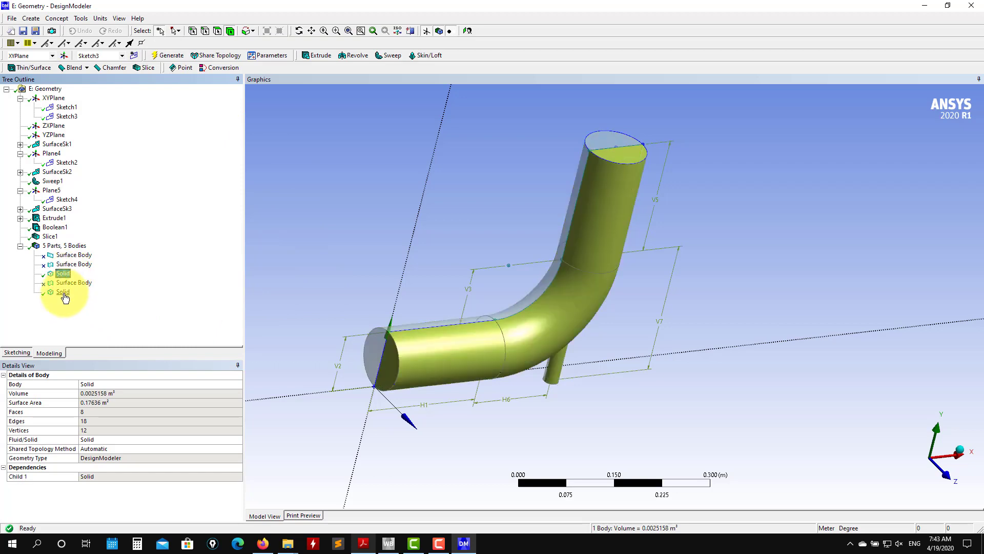
Step: Suppress the second solid half produced by the slice
left_click(63, 292)
right_click(63, 292)
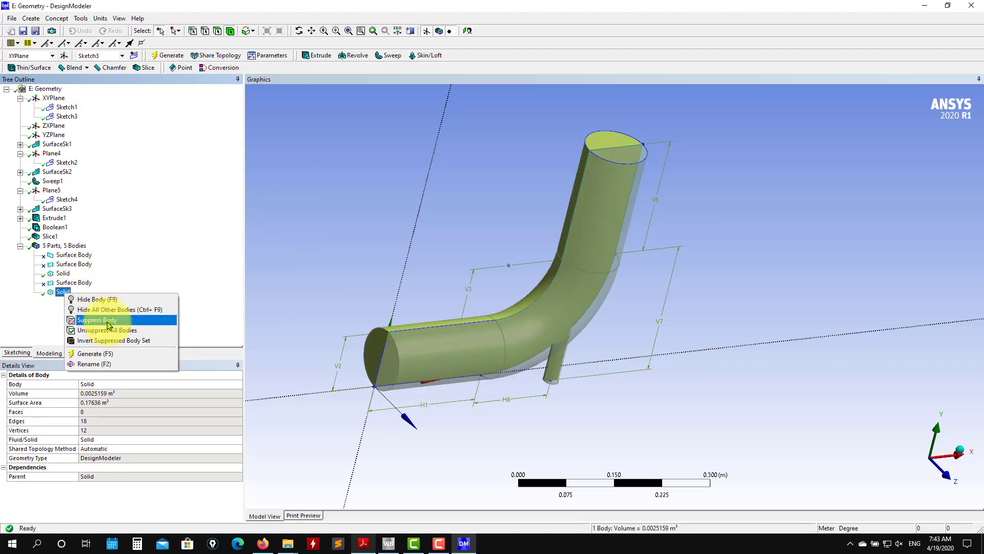
left_click(104, 321)
Step: Rename the remaining active half solid as domain and set its Fluid/Solid property to Fluid
left_click(63, 273)
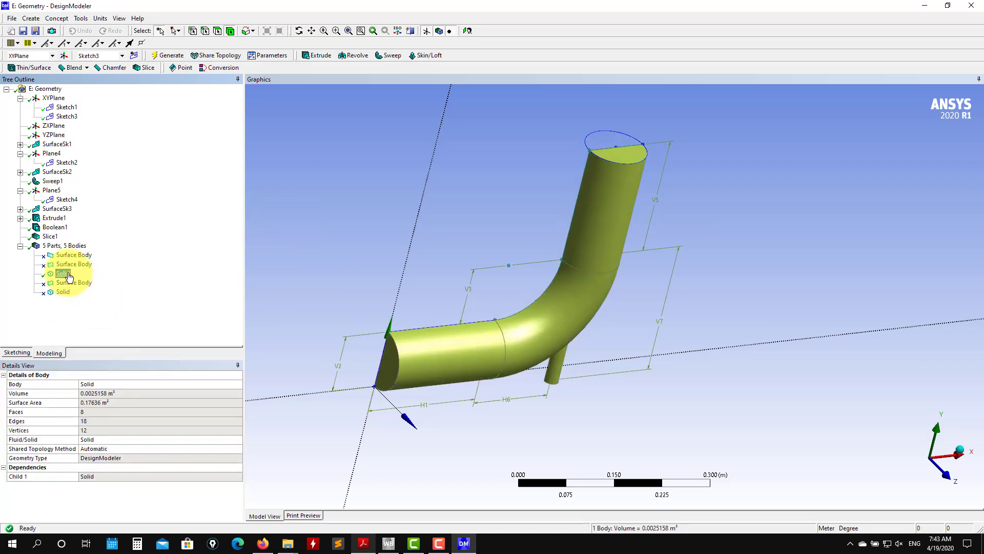
left_click(175, 384)
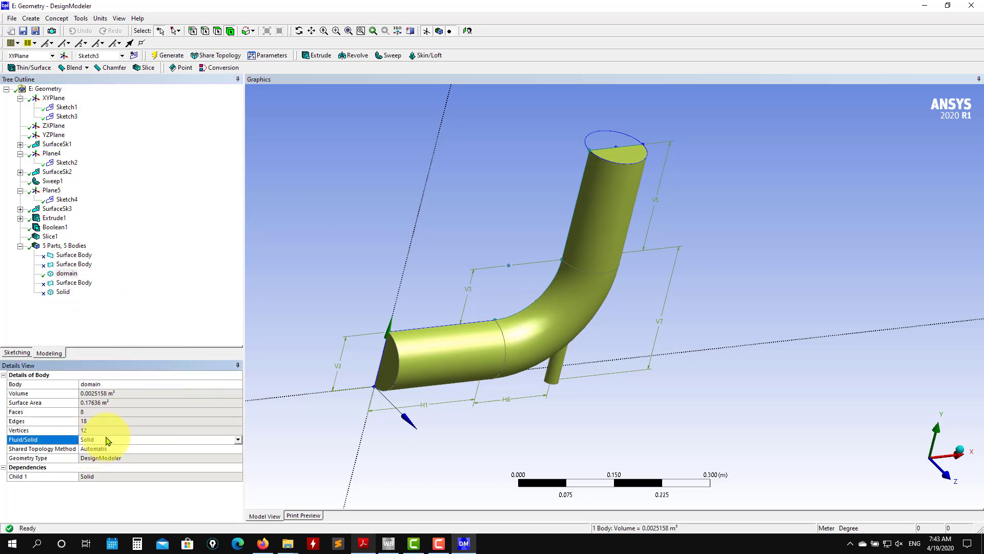
left_click(240, 442)
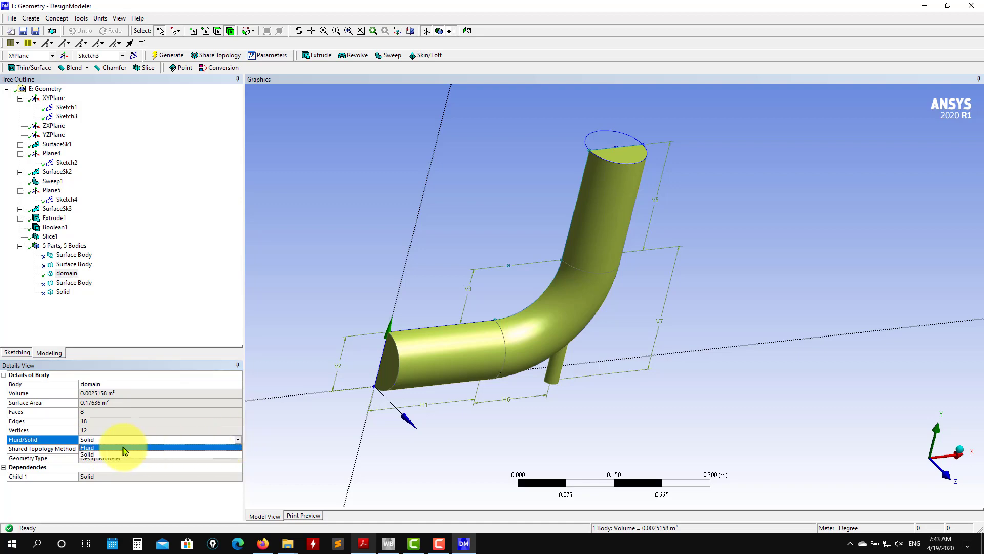
left_click(129, 456)
middle_click_drag(440, 250, 367, 278)
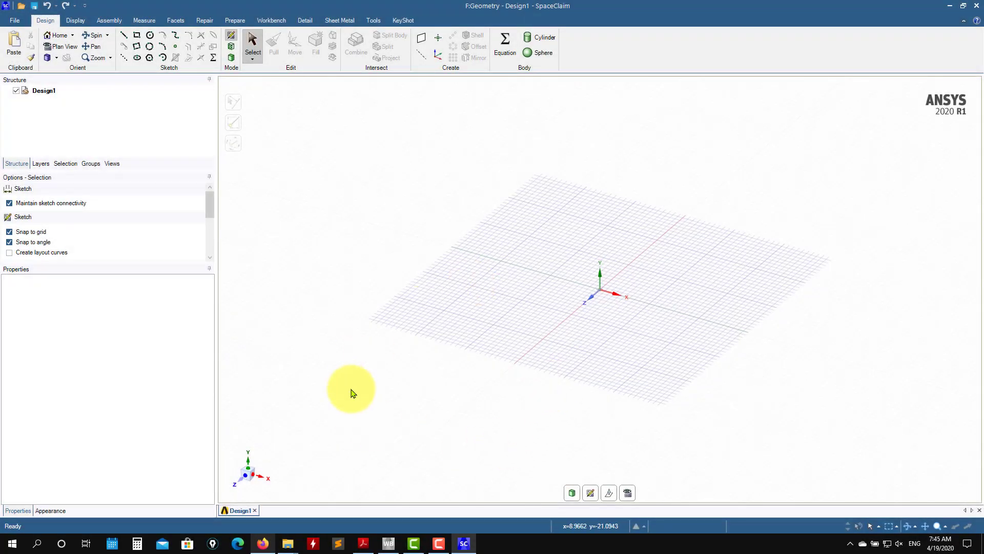
Step: Switch to Workbench, delete the DesignModeler geometry system E from the project schematic, and return to the empty SpaceClaim design
left_click(388, 543)
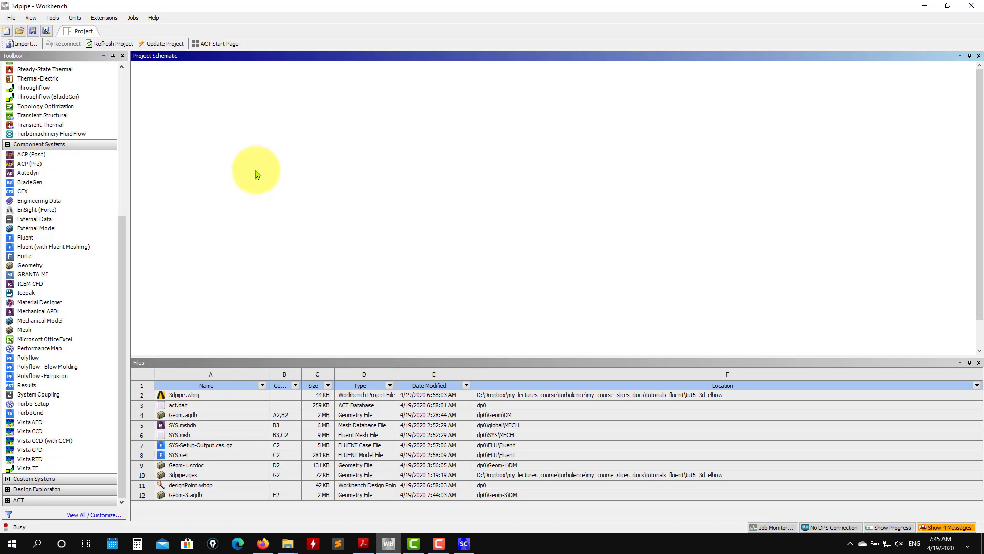
left_click(256, 170)
left_click(295, 244)
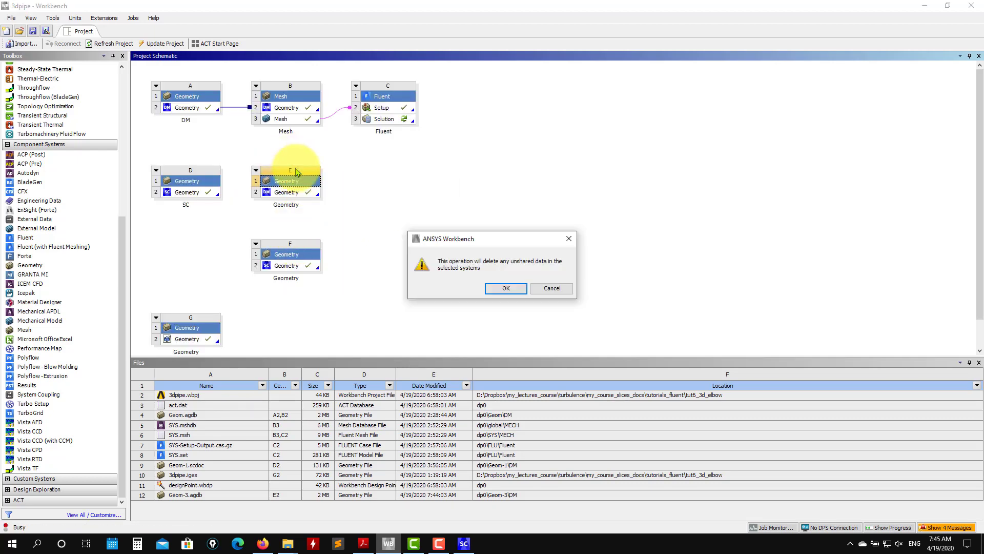
left_click(506, 289)
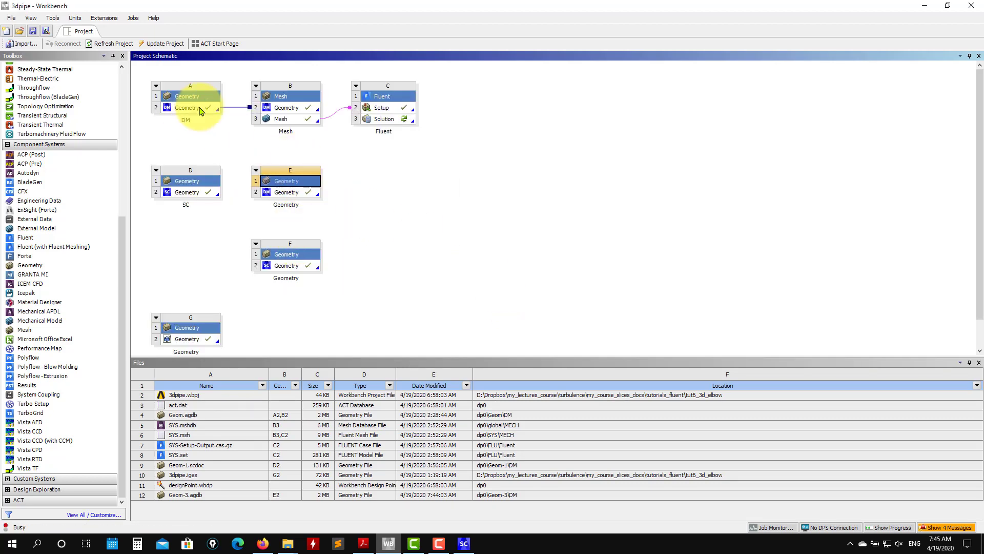
left_click(291, 193)
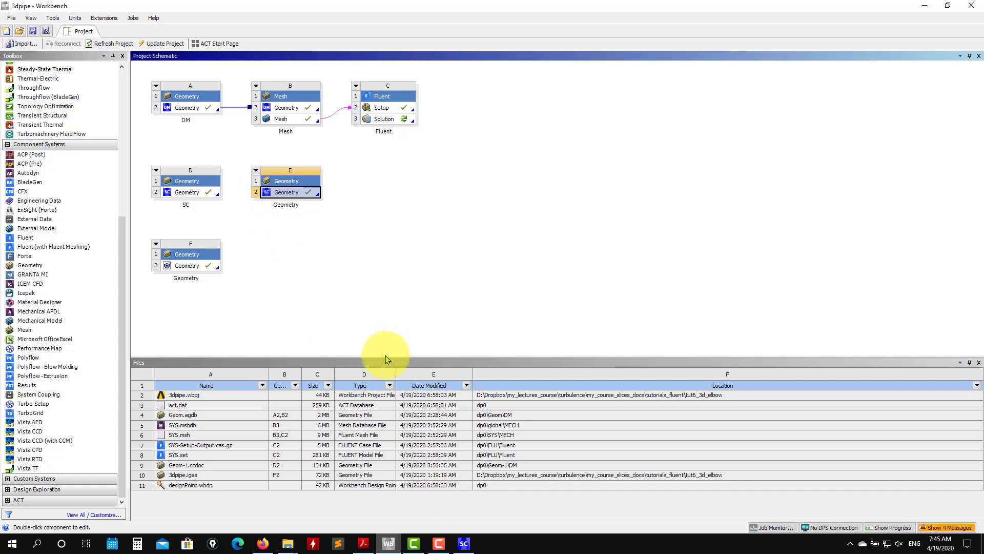
left_click(463, 542)
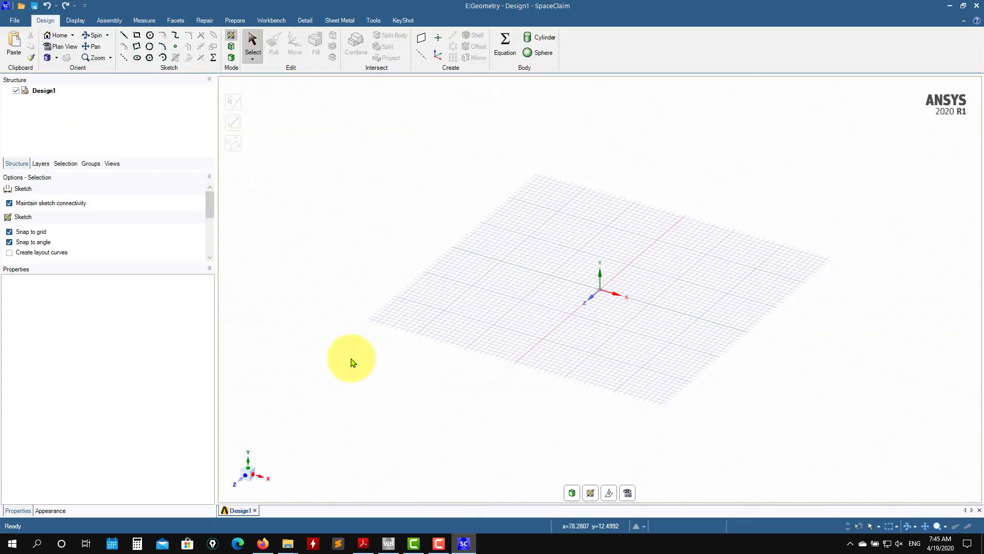
Step: Enter sketch mode on the XY plane and orient the sketch grid to plan view
left_click(572, 493)
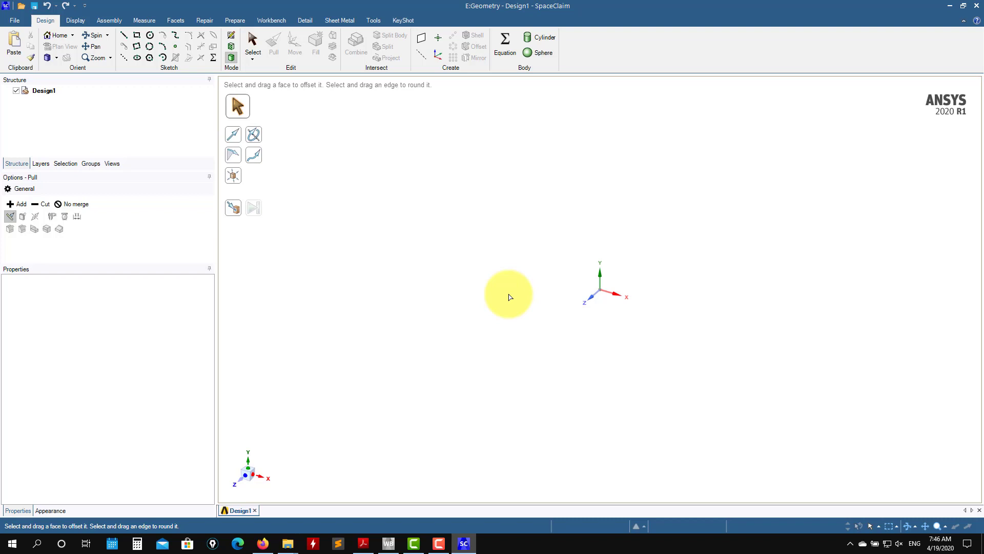
left_click(237, 39)
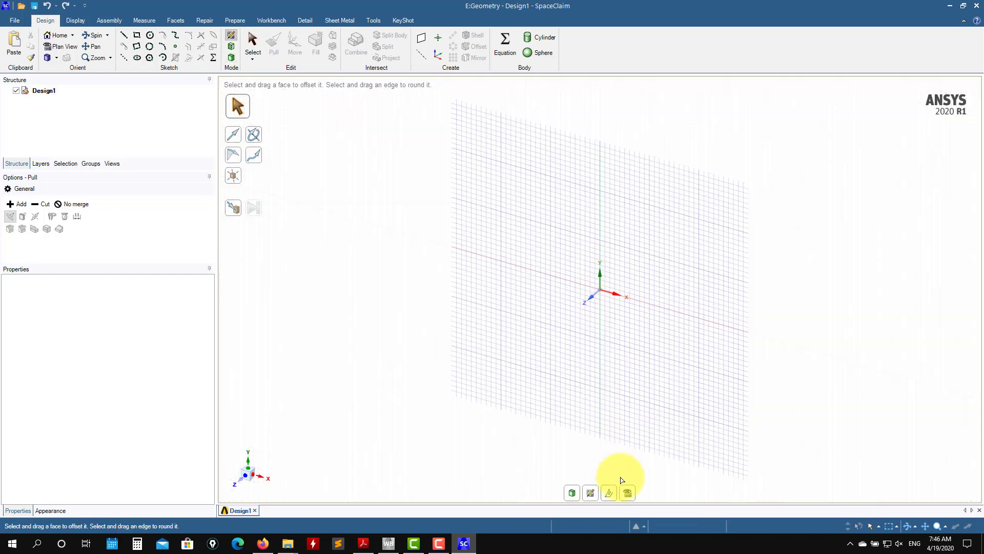
left_click(628, 493)
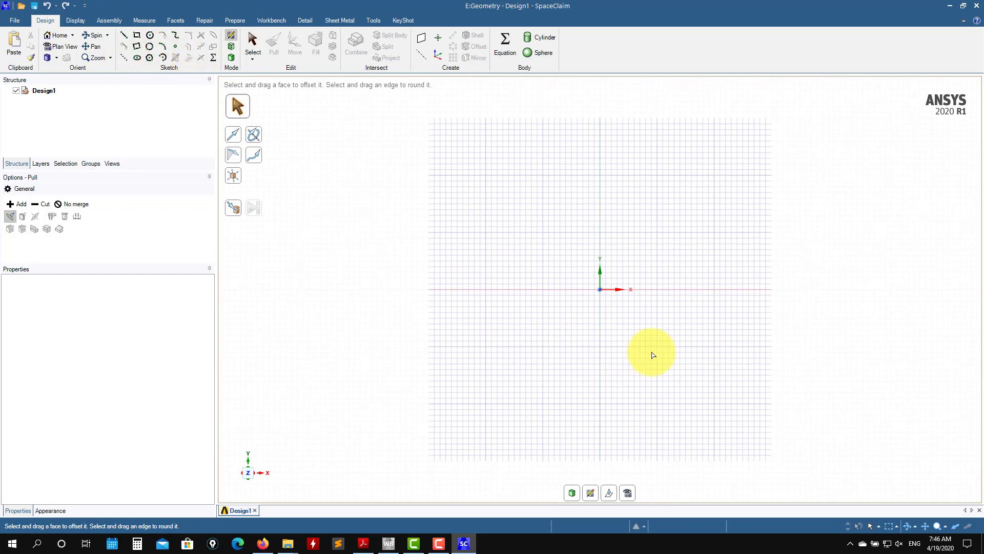
mouse_move(606, 343)
middle_mouse_down("shift")
mouse_move(433, 351)
mouse_move(527, 398)
middle_mouse_up("shift")
scroll(466, 359, "down", 3)
scroll(460, 336, "up", 9)
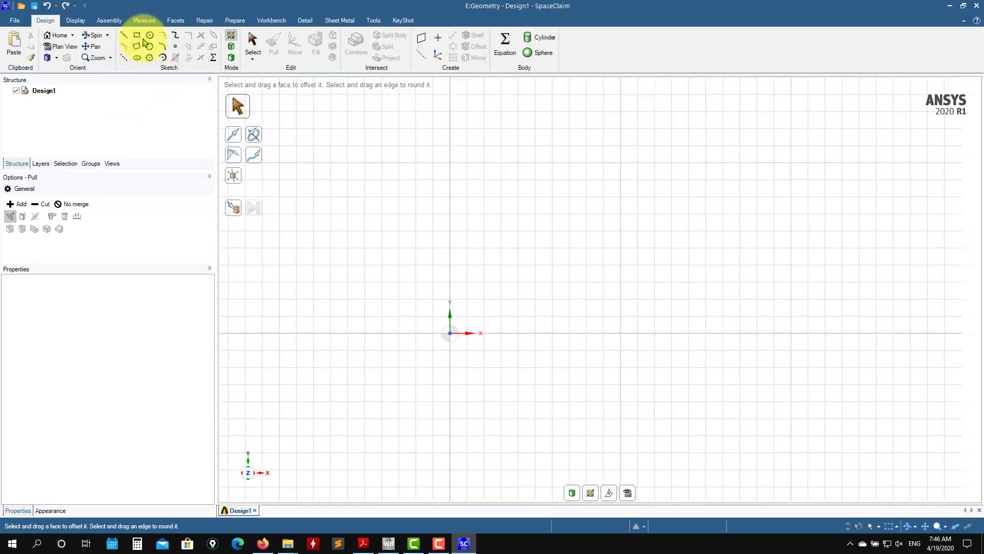
Step: Sketch a rectangle from the origin, 200 mm wide along X and 100 mm high along Y
left_click(136, 35)
left_click(450, 332)
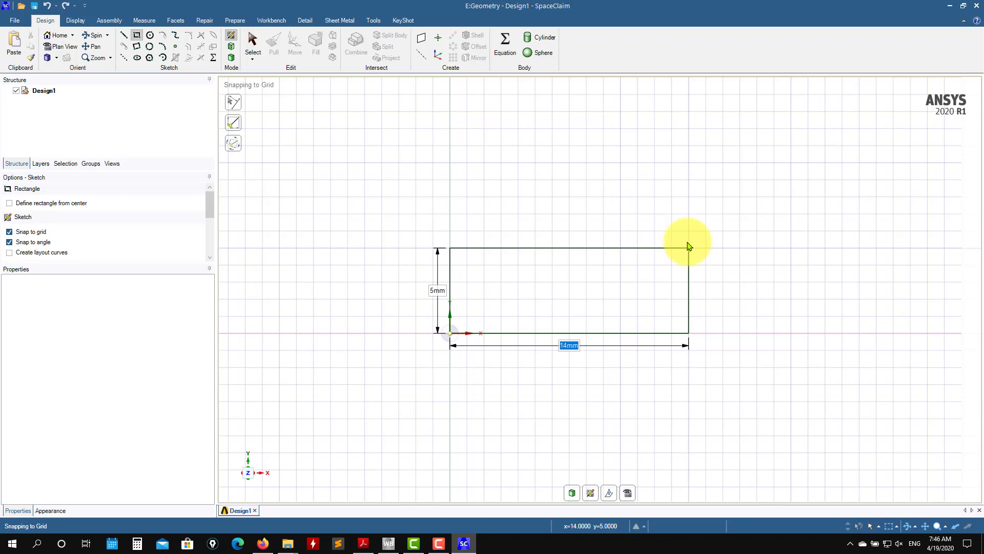
type("13")
key("Tab")
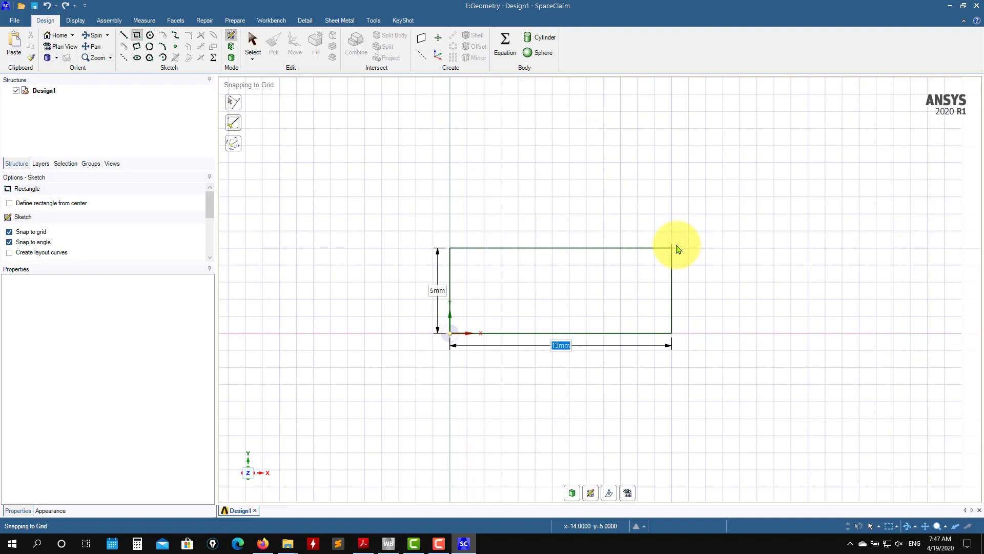
type("2")
scroll(421, 501, "down", 10)
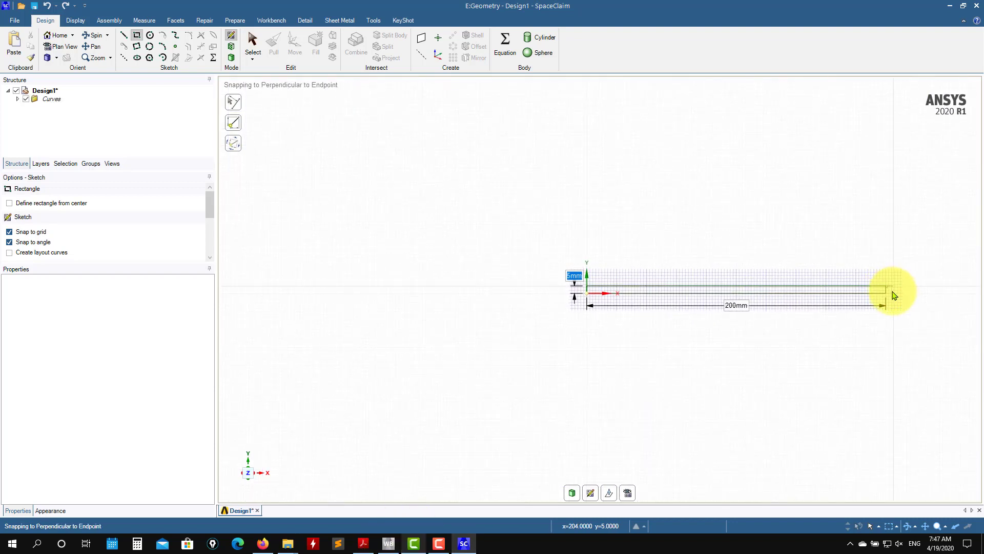
left_click(363, 544)
left_click(362, 549)
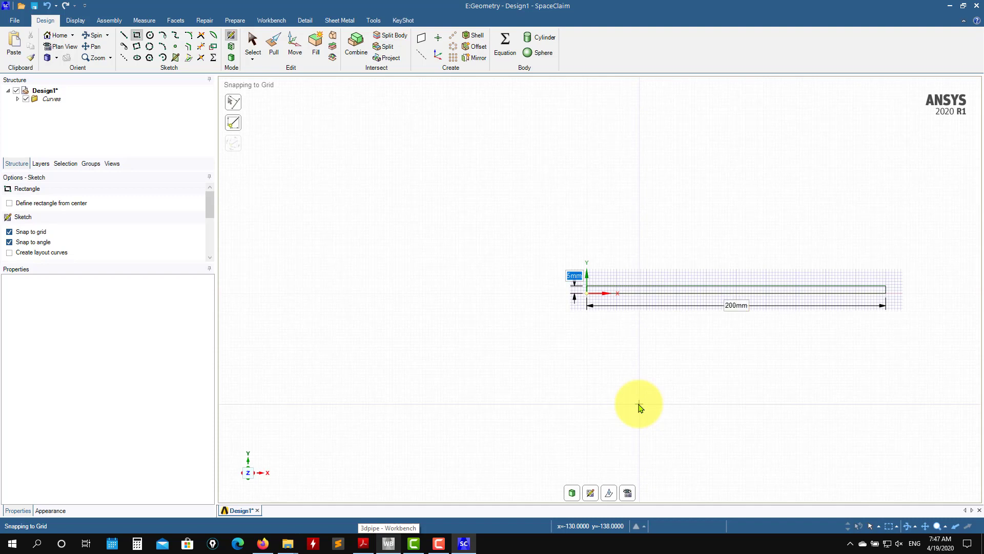
type("100")
key("Return")
Step: Draw a 100 mm vertical line upward from the rectangle's upper-right corner
middle_click_drag(712, 317, 520, 372, "ctrl")
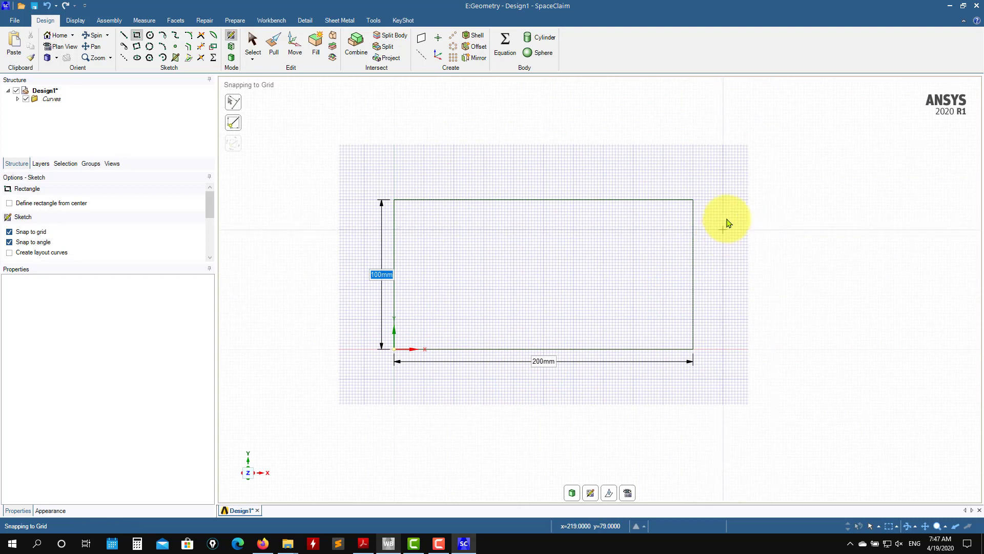
middle_click_drag(719, 282, 658, 320, "ctrl")
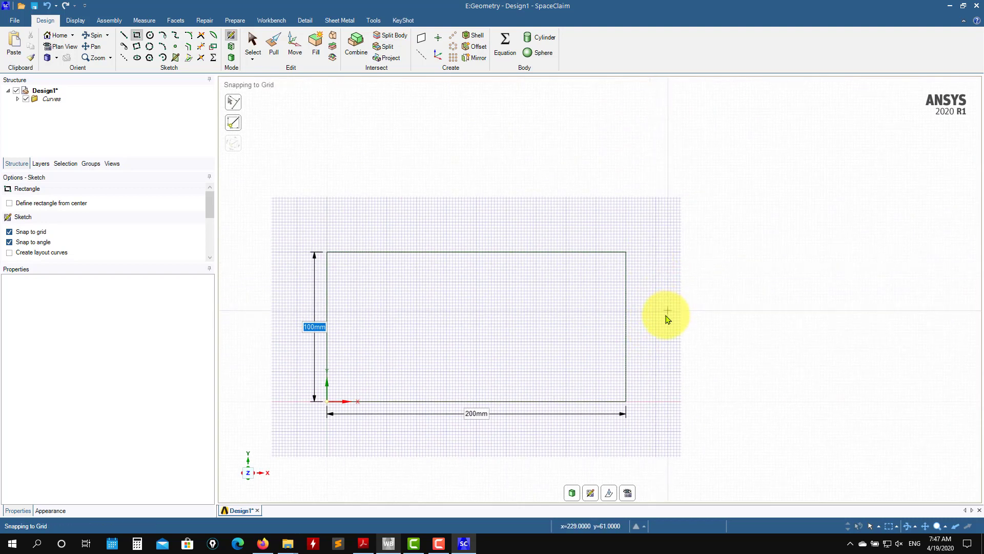
scroll(667, 314, "down", 3)
scroll(672, 309, "up", 2)
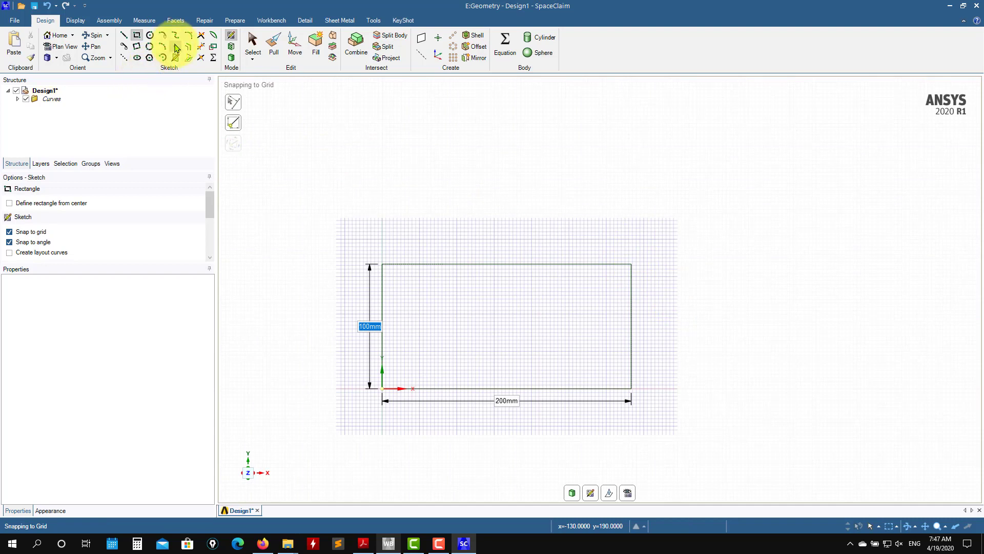
left_click(124, 35)
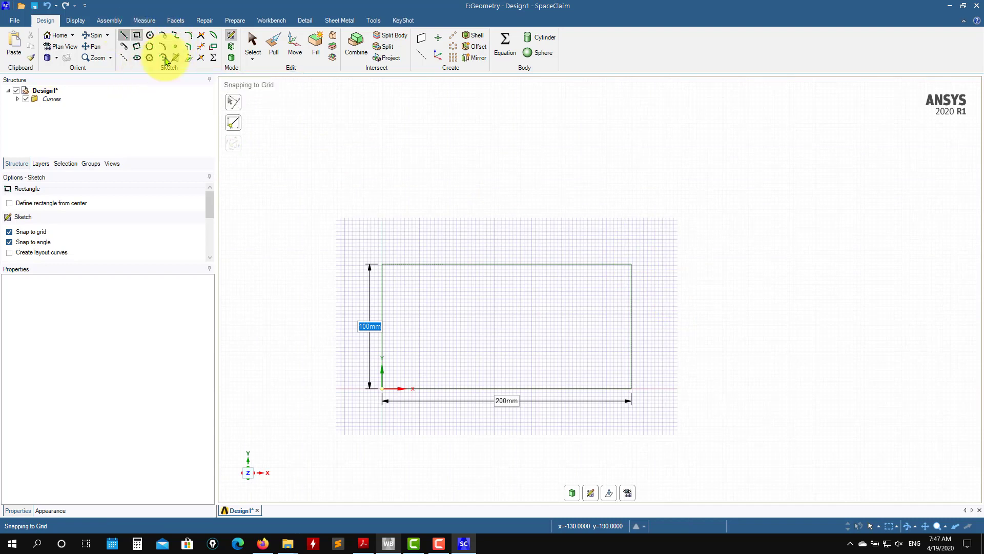
left_click(632, 265)
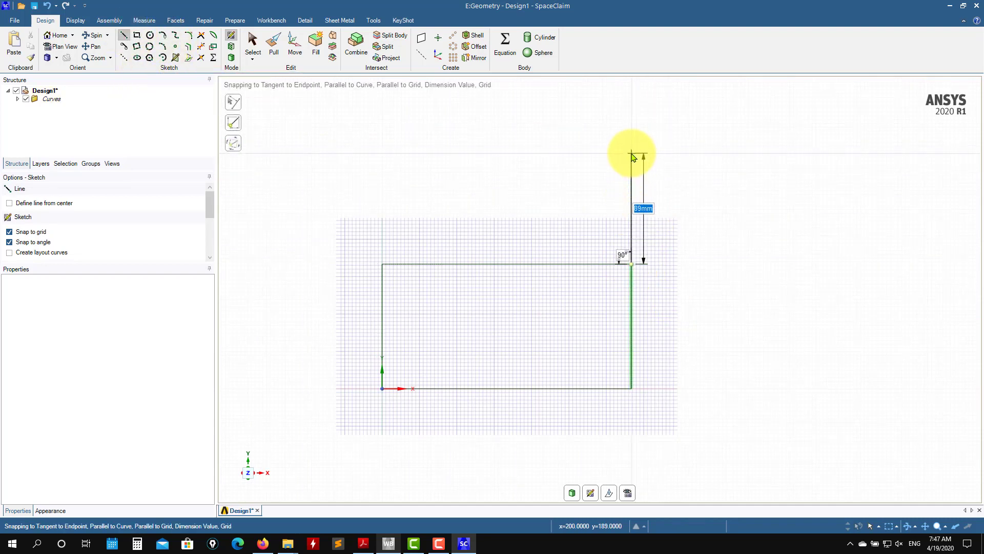
type("100")
key("Return")
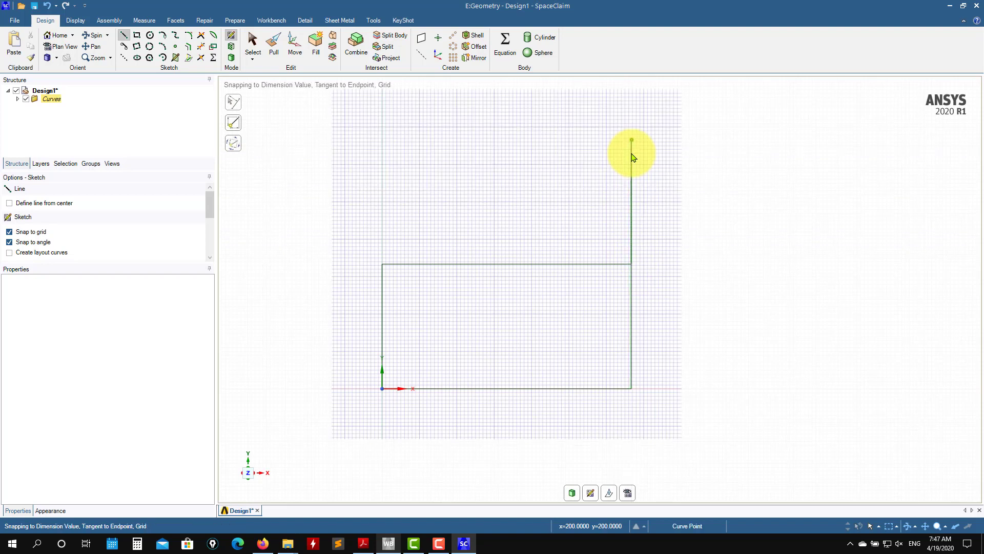
key("Escape")
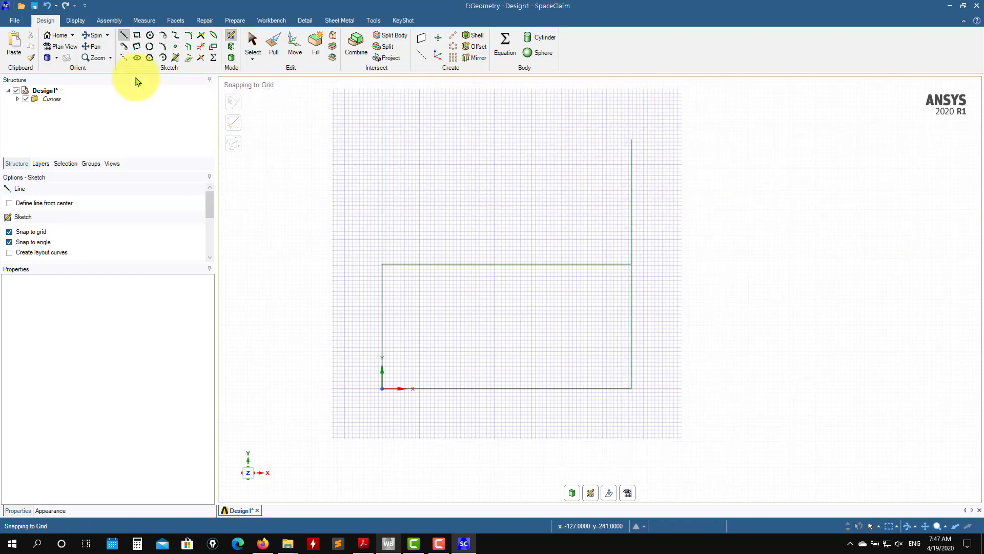
Step: Sketch two concentric circles, 200 mm and 400 mm in diameter, centred on the vertical line's upper end and reaching the rectangle's right-hand corners
left_click(149, 36)
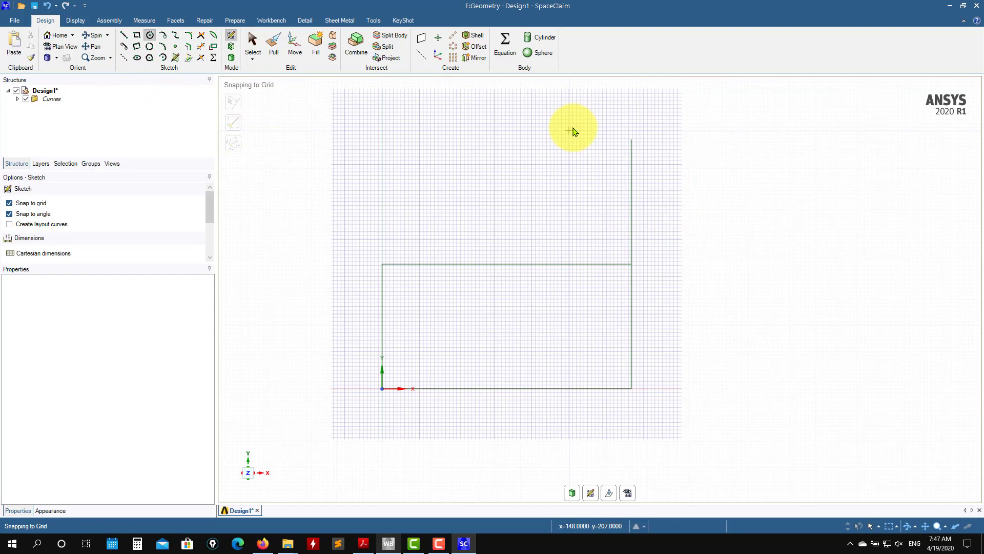
left_click(631, 139)
left_click(633, 264)
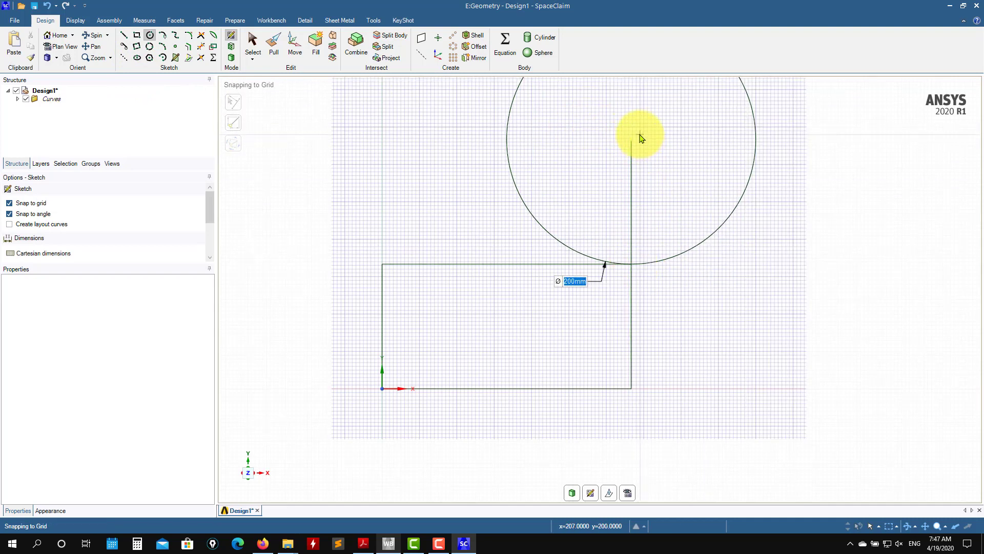
left_click(631, 139)
left_click(634, 389)
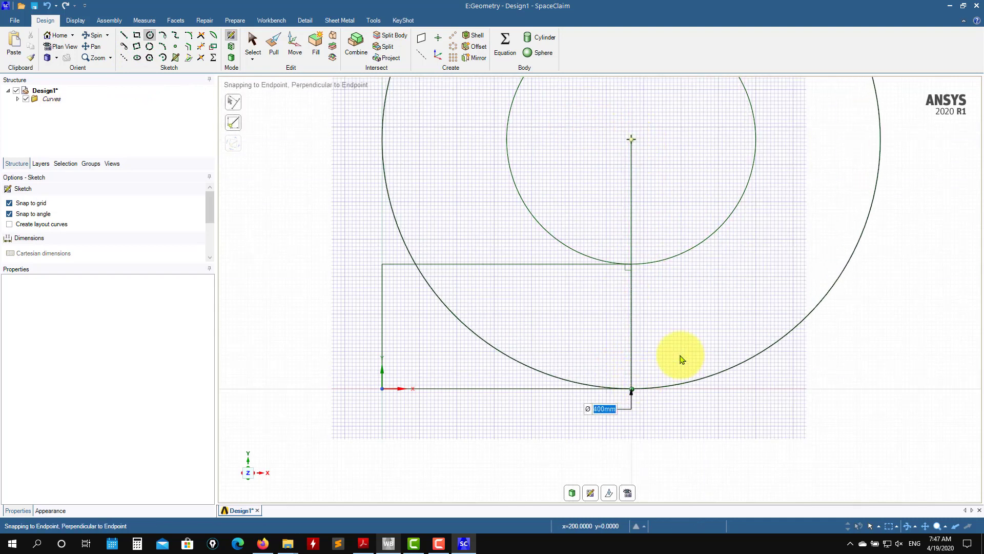
Step: Draw a 200 mm horizontal line from the circles' centre out to the outer circle in the positive X direction
middle_click_drag(788, 167, 624, 282, "ctrl")
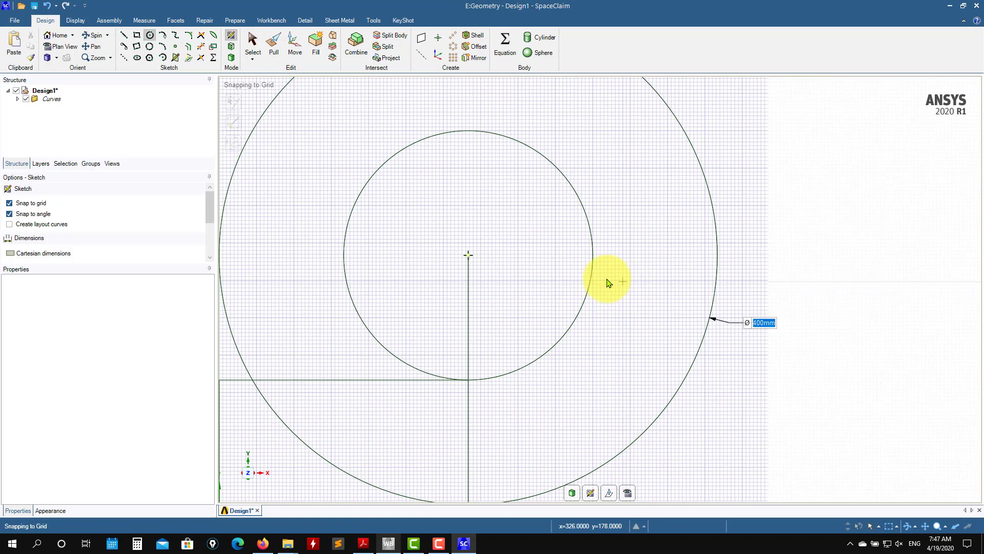
left_click(123, 35)
left_click(468, 255)
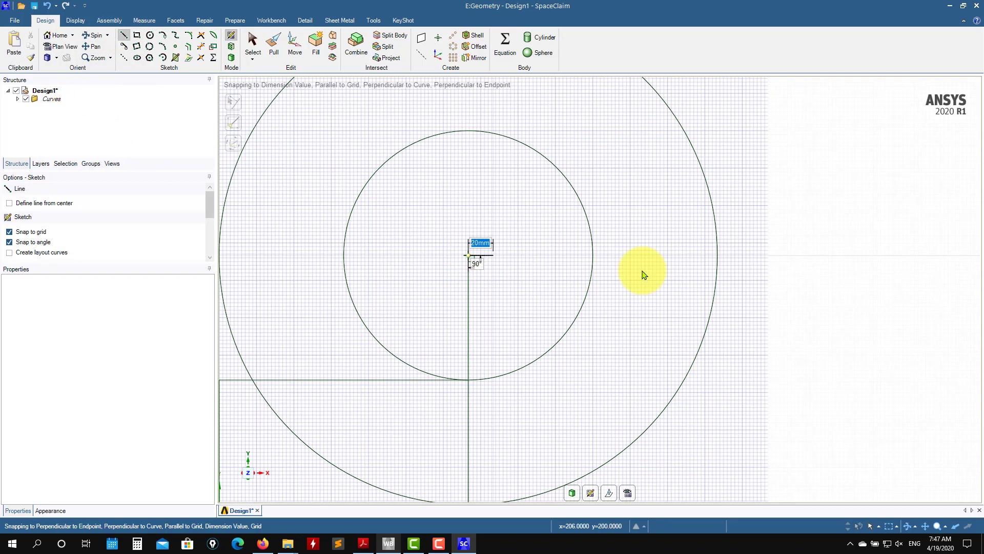
left_click(719, 255)
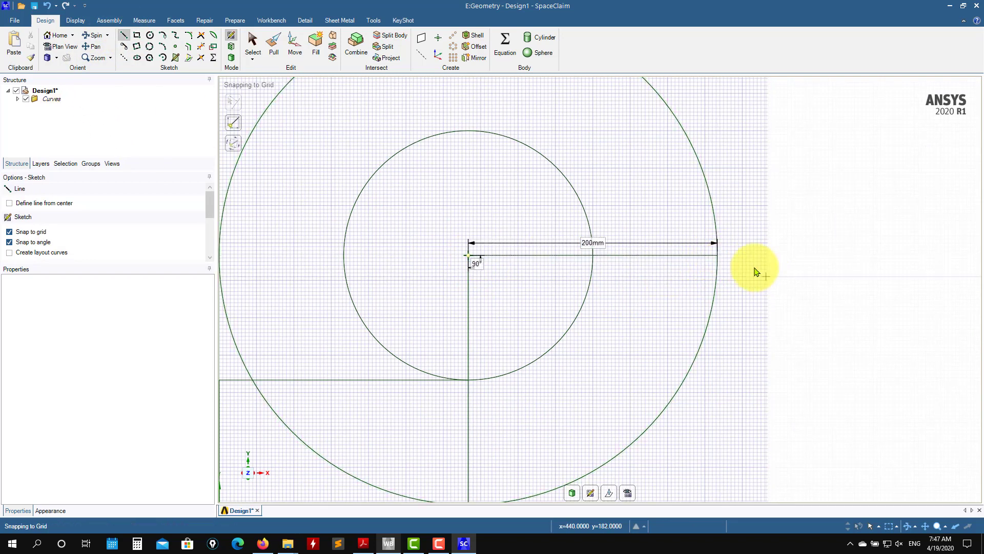
Step: Trim both concentric circles down to the lower-right quarter arcs that form the pipe bend
left_click(200, 48)
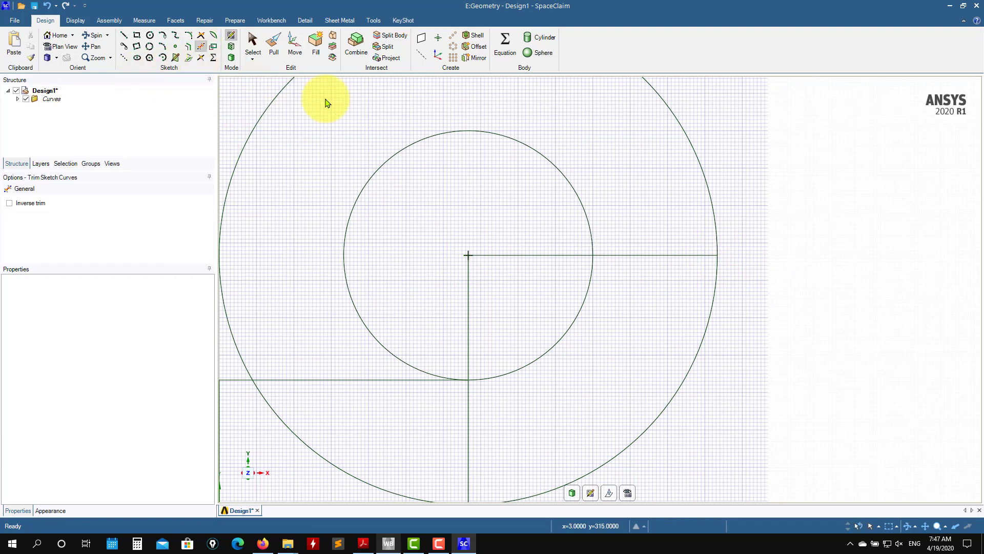
left_click(515, 139)
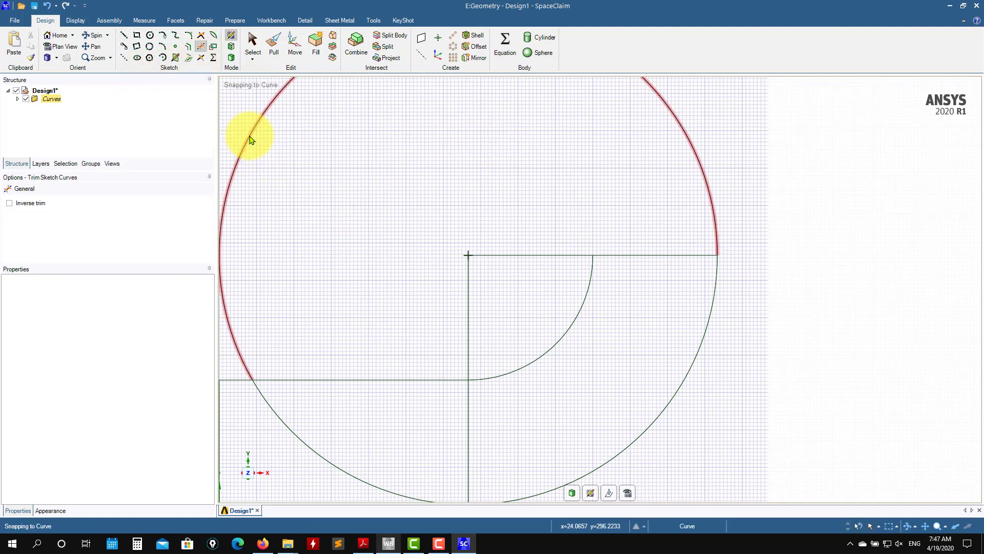
left_click(251, 138)
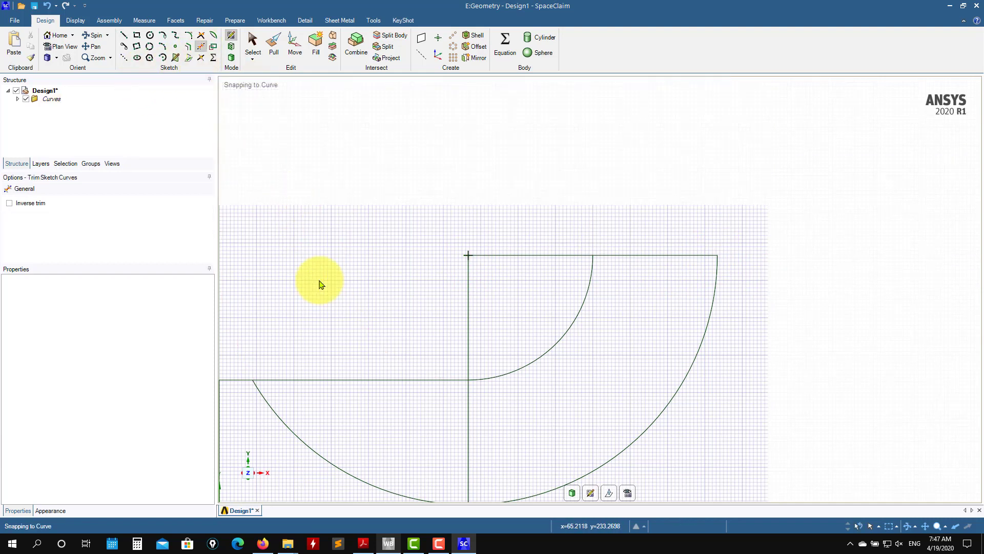
left_click(331, 463)
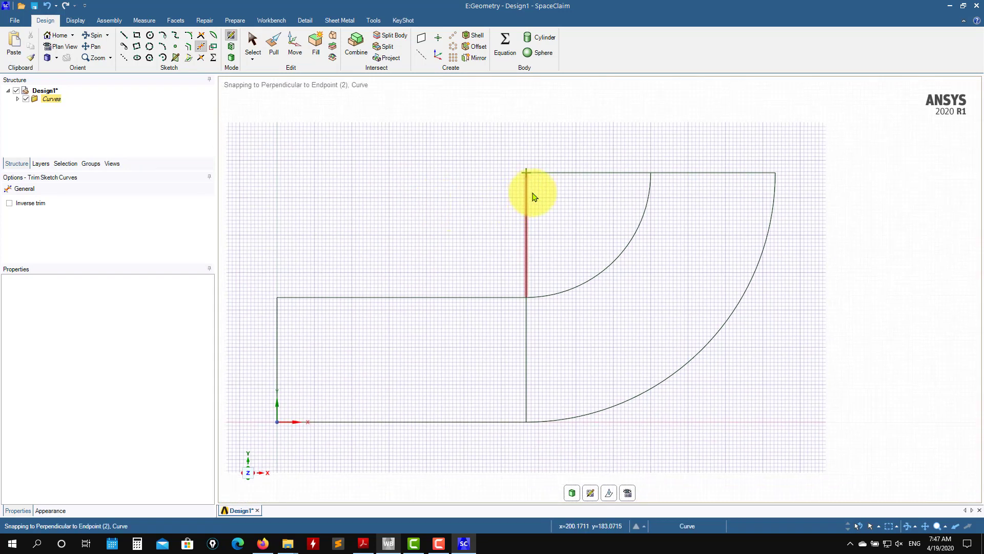
Step: Trim the vertical line across the bend and the horizontal construction segment running from the arc centre to the inner arc
left_click(529, 199)
left_click(527, 367)
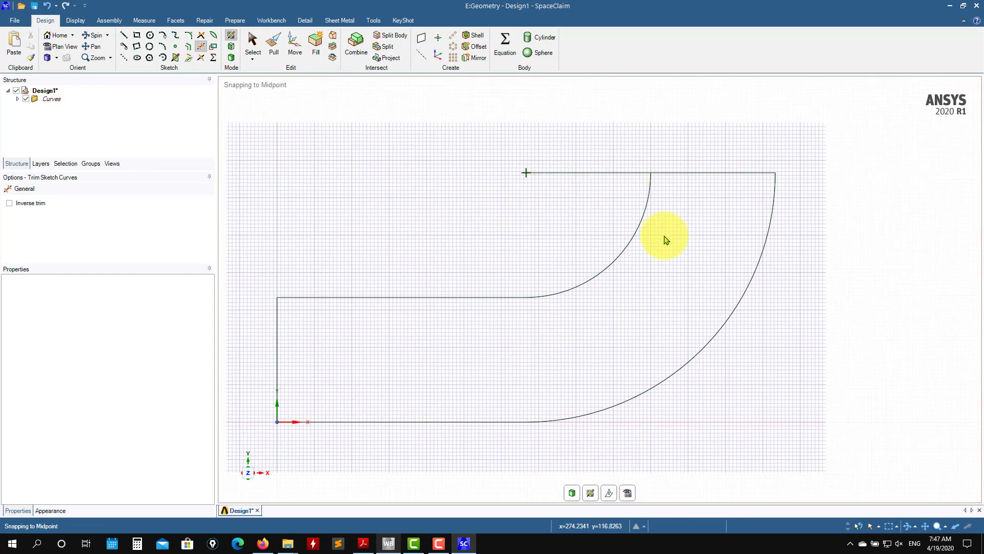
left_click(580, 174)
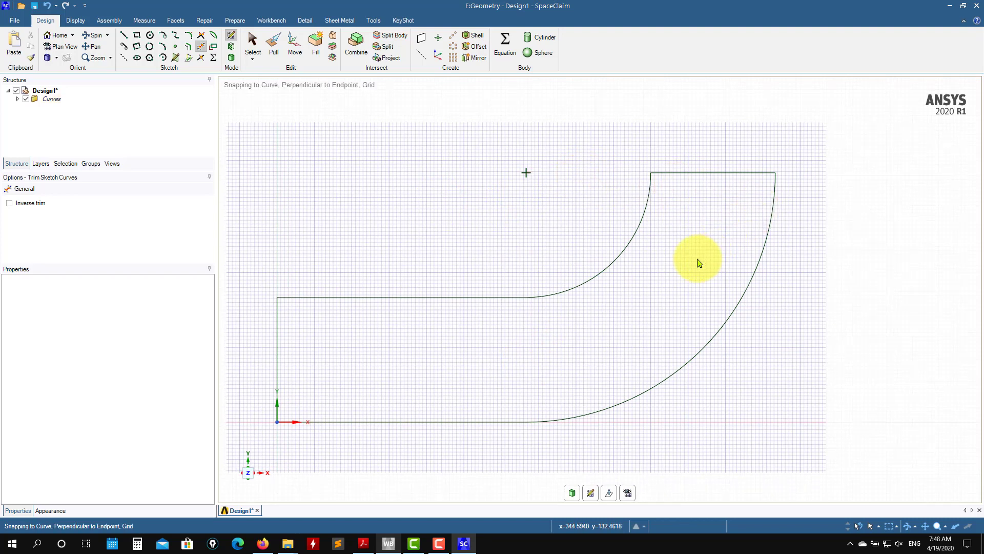
Step: Sketch a rectangle 100 mm wide and 200 mm high, extending upward from the bend's end edge
left_click(123, 35)
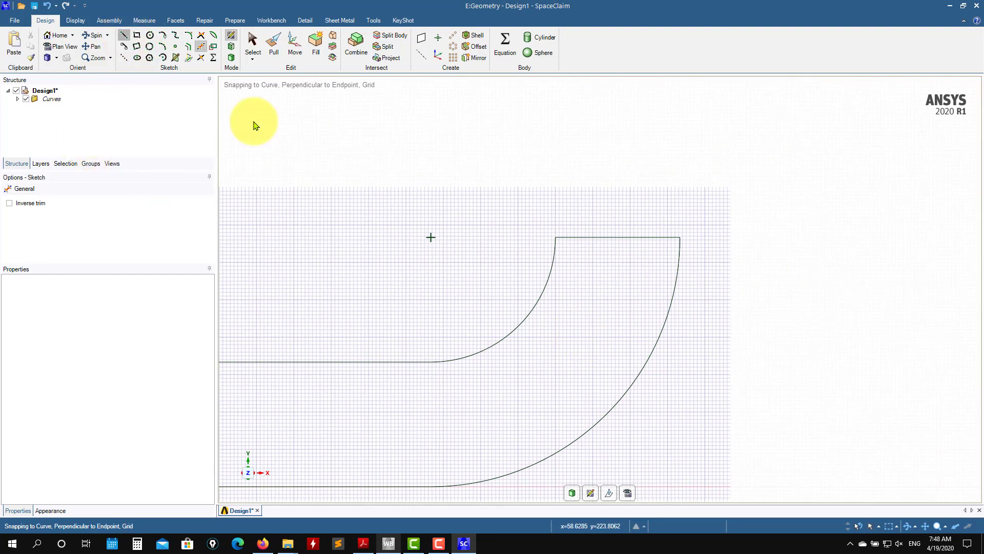
left_click(137, 35)
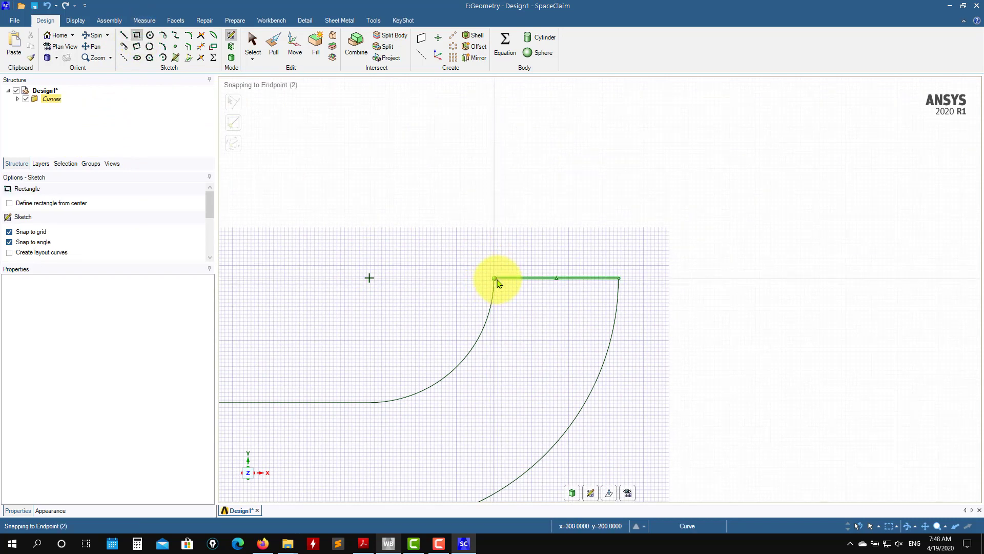
left_click(495, 279)
left_click(619, 280)
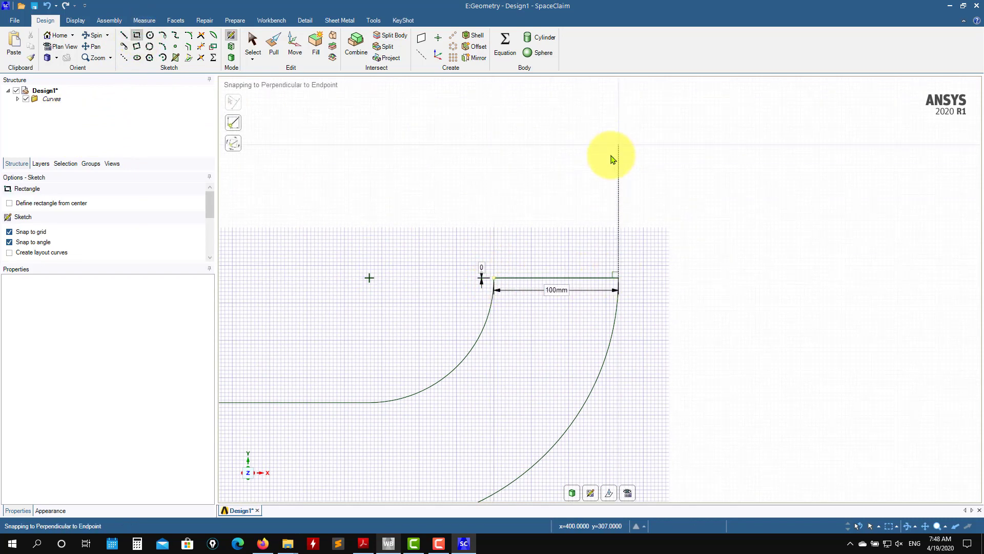
left_click(518, 278)
left_click(495, 278)
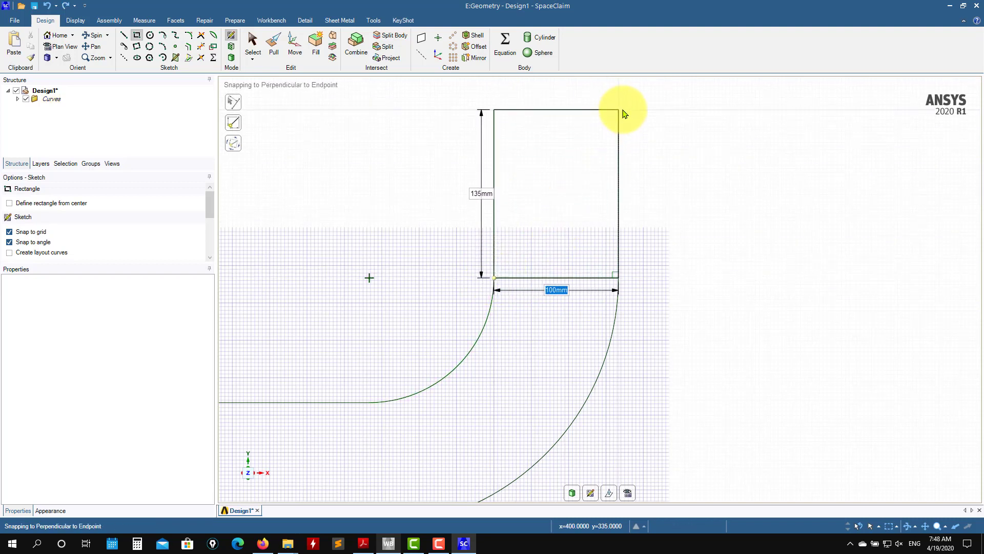
type("200")
scroll(624, 114, "down", 3)
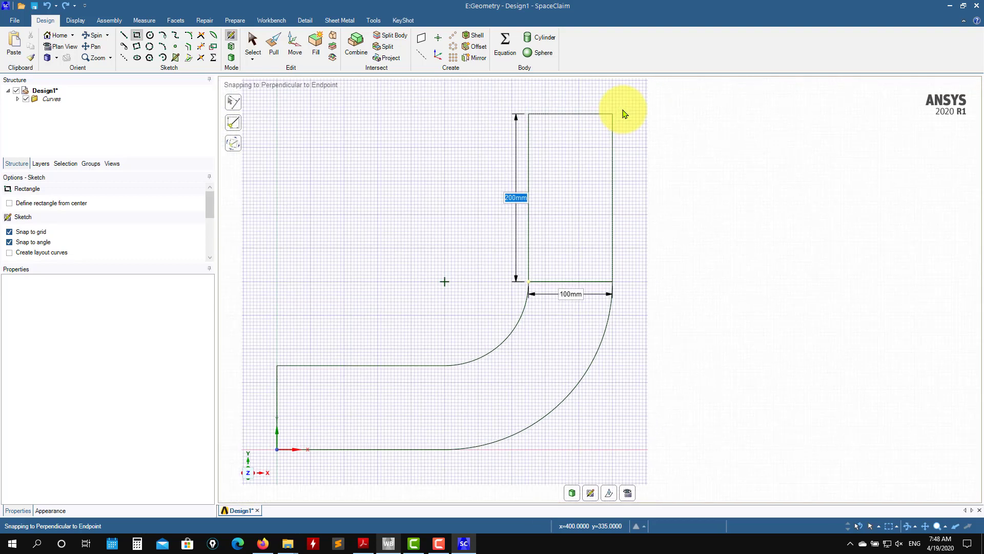
left_click(615, 320)
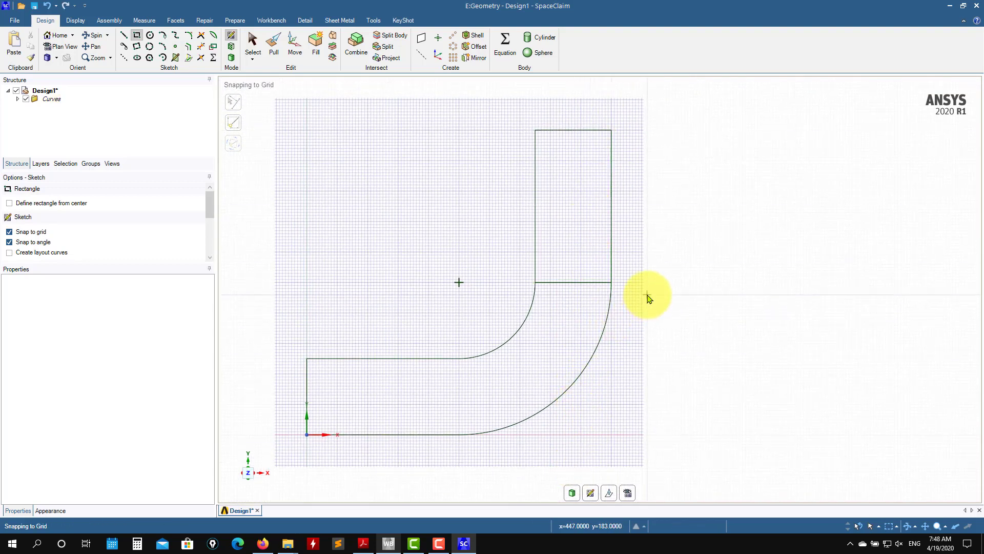
Step: Trim the edge shared by the rectangle and the bend, and convert the closed pipe profile into a surface
left_click(200, 46)
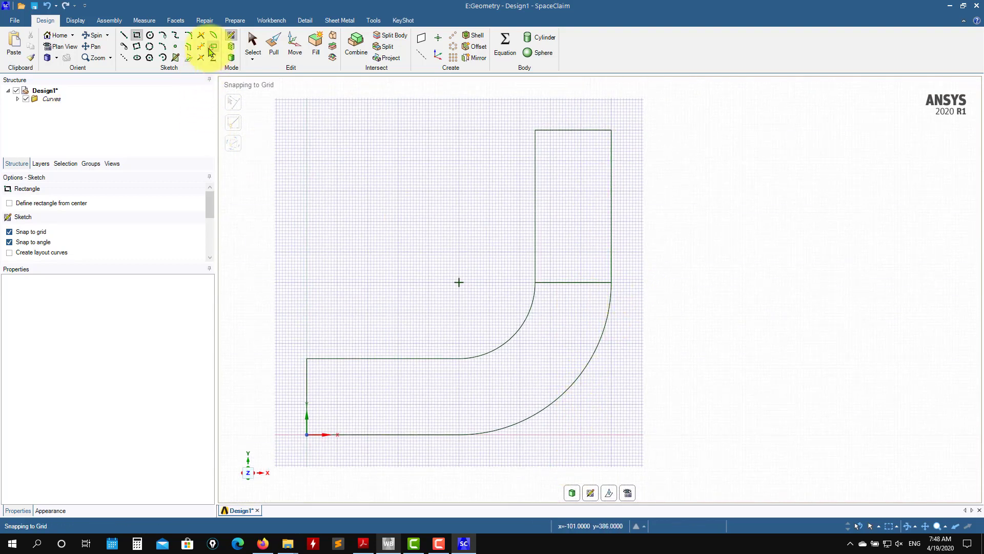
left_click(573, 293)
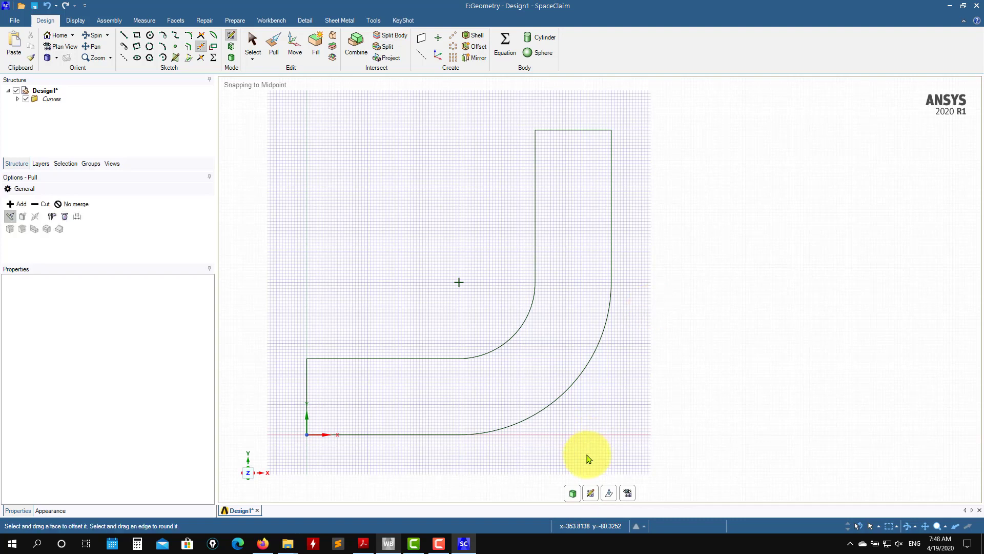
left_click(573, 493)
mouse_move(609, 229)
middle_mouse_down()
mouse_move(713, 292)
mouse_move(528, 297)
mouse_move(561, 318)
middle_mouse_up()
left_click(721, 259)
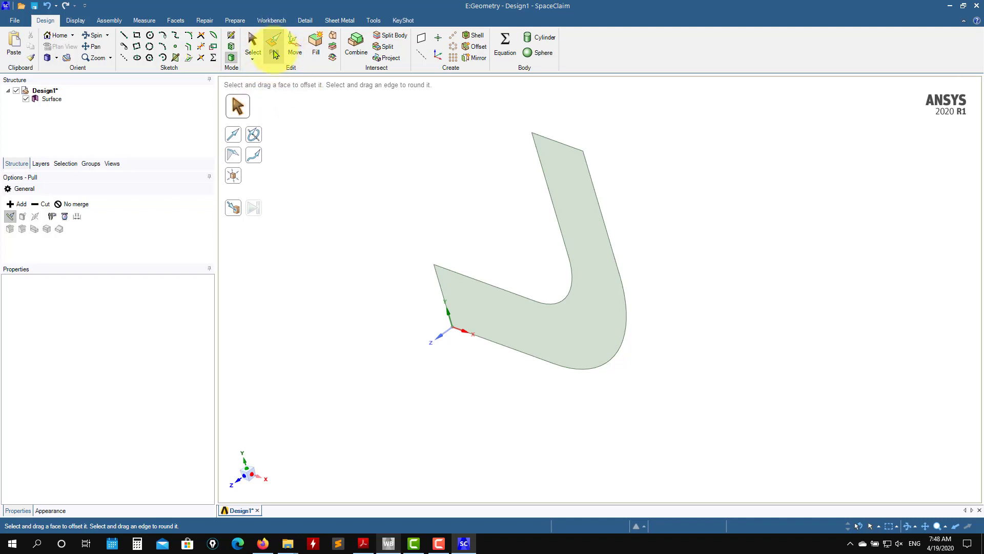
Step: Pull the pipe surface about 311 mm into a solid
left_click(589, 228)
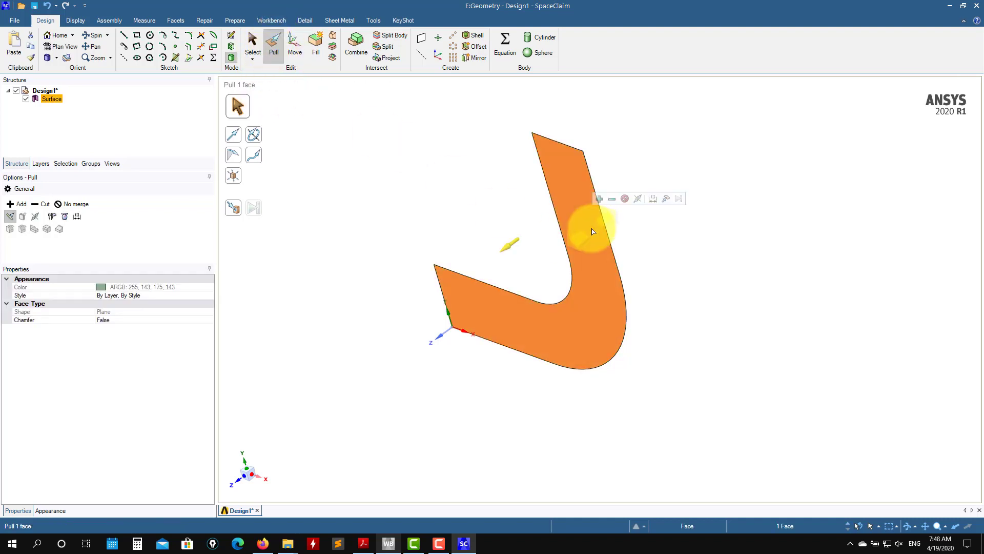
left_click_drag(590, 229, 449, 369)
middle_click_drag(449, 369, 508, 255)
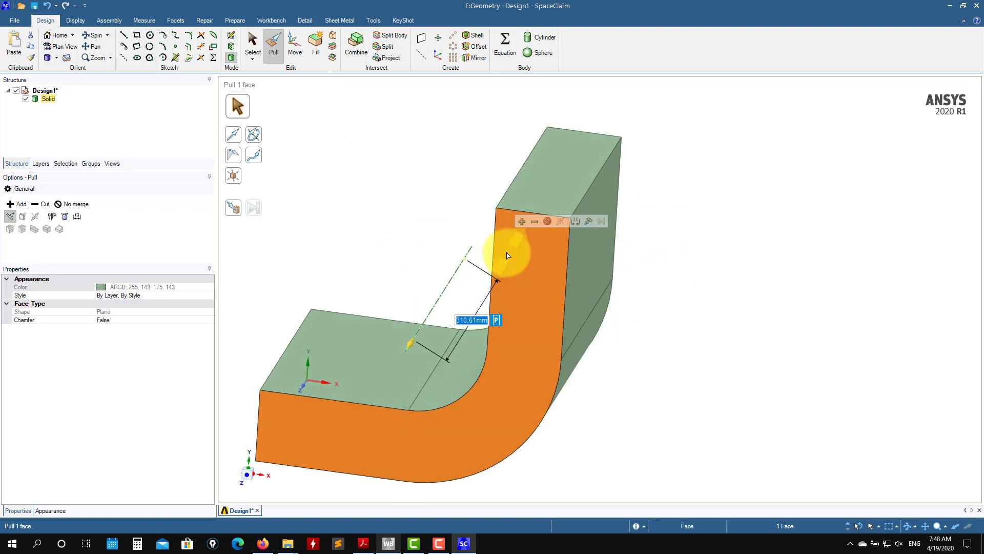
Step: Try to revolve the front face about 10° around the inner vertical edge, and undo back to the flat surface
left_click(254, 134)
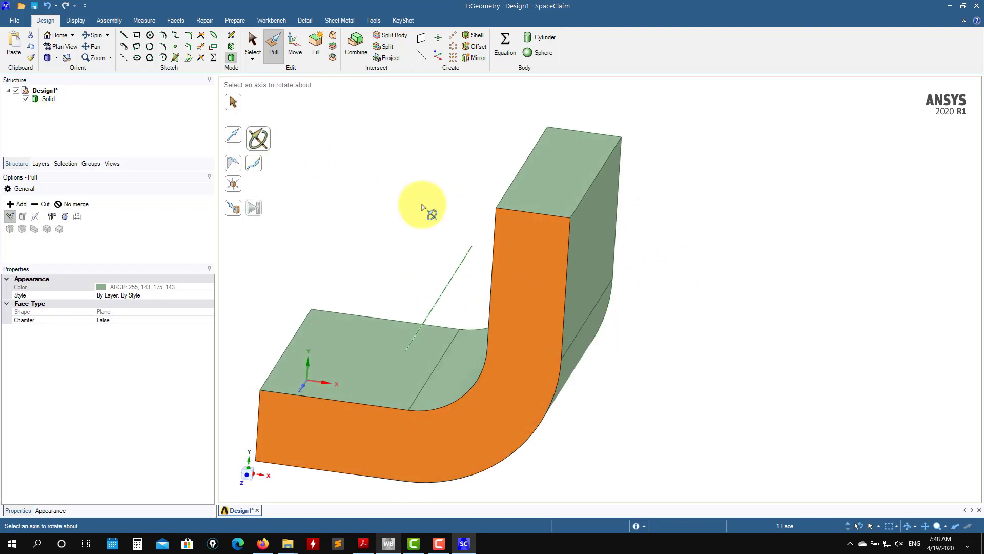
left_click(494, 228)
left_click_drag(447, 278, 549, 285)
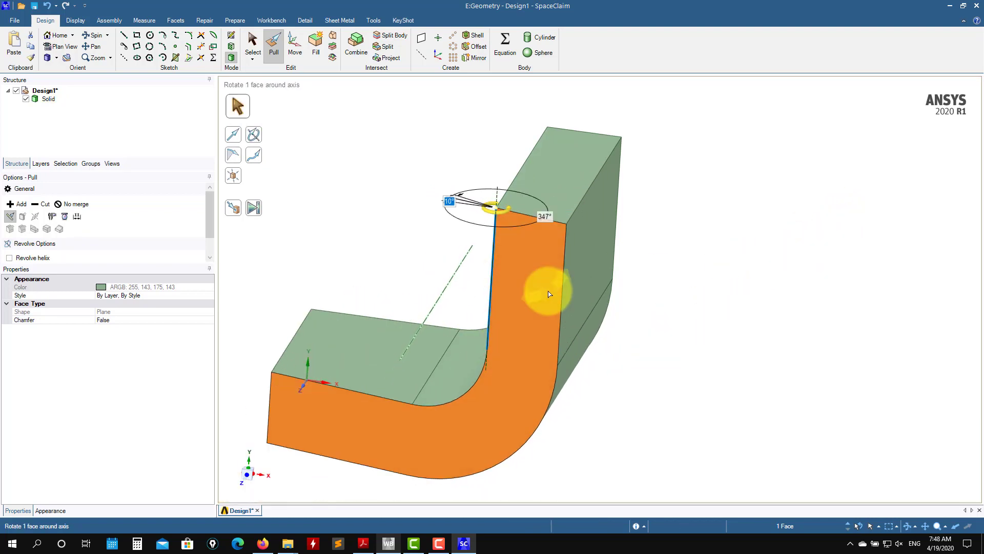
key("ctrl+z")
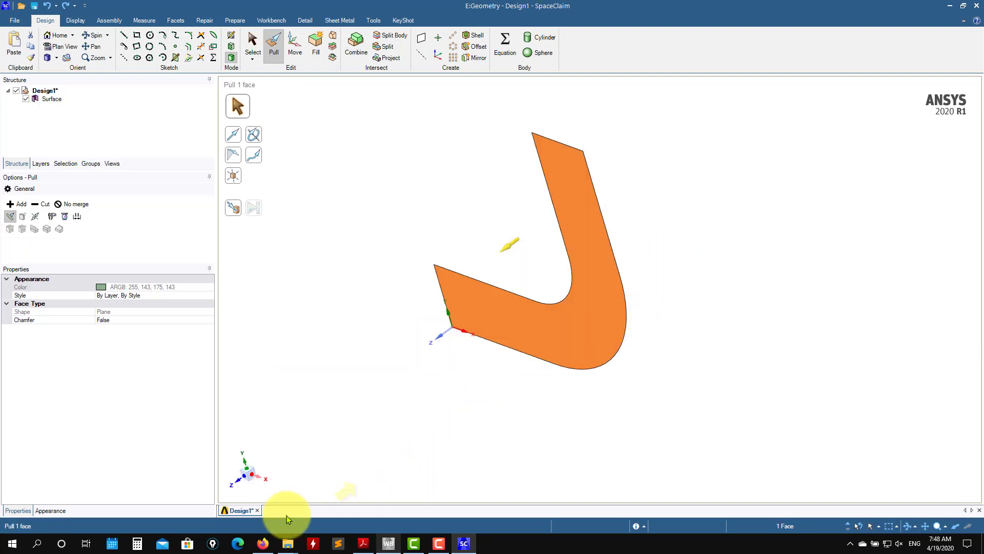
Step: Switch to Firefox, view the 2dpipe-3dpipe reference model in Onshape, and return to SpaceClaim
left_click(263, 543)
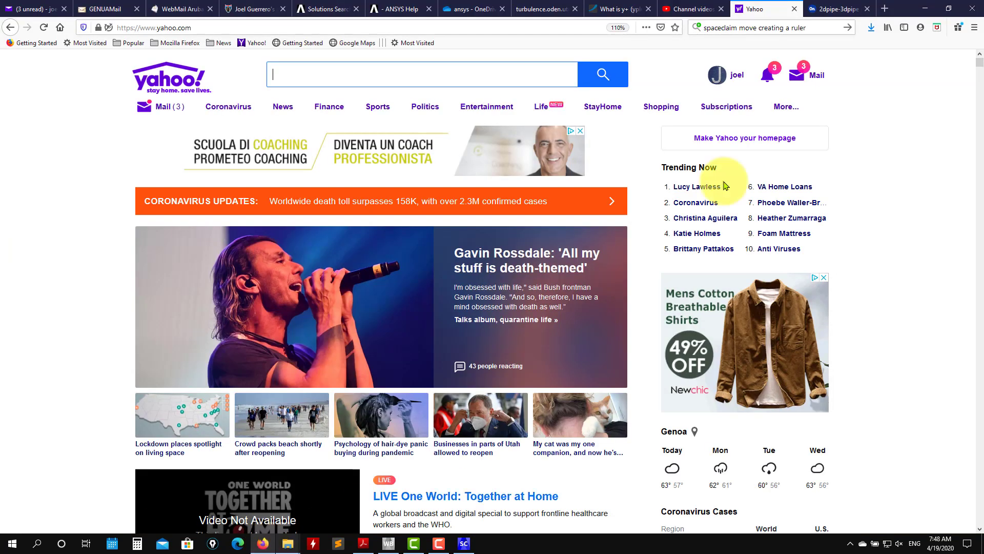
left_click(828, 7)
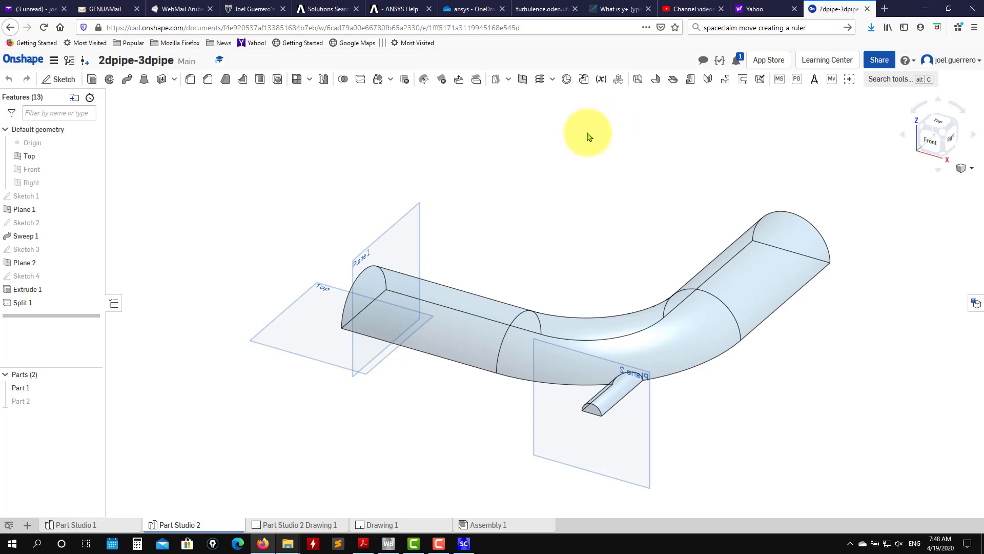
left_click(925, 3)
middle_click_drag(642, 287, 695, 275)
left_click(707, 278)
key("s")
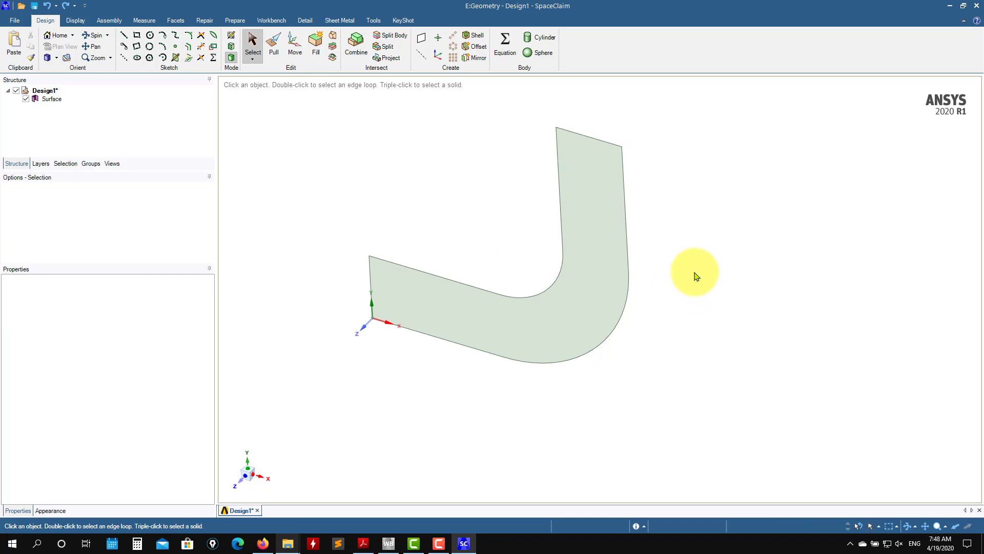
left_click(589, 140)
middle_click_drag(582, 171, 617, 226)
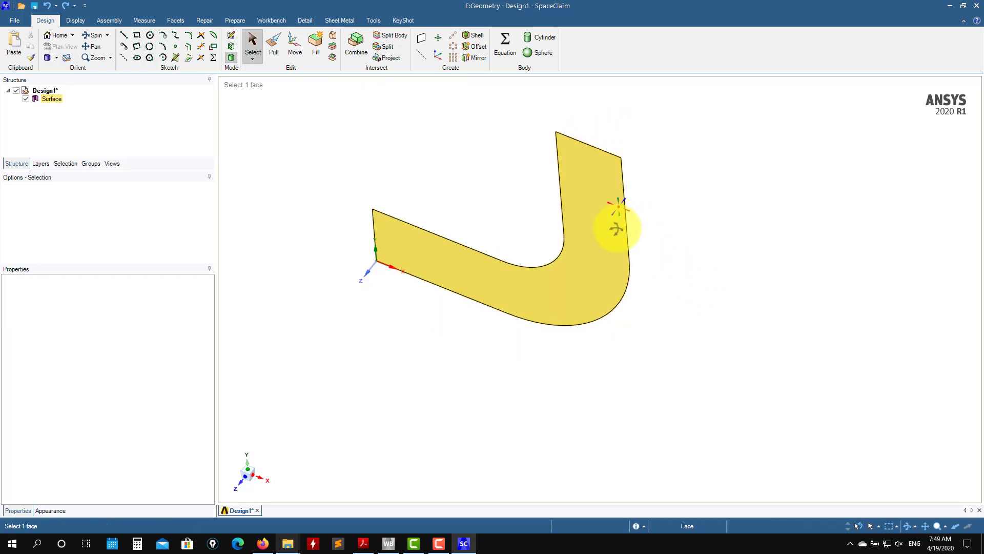
middle_click_drag(683, 191, 641, 290)
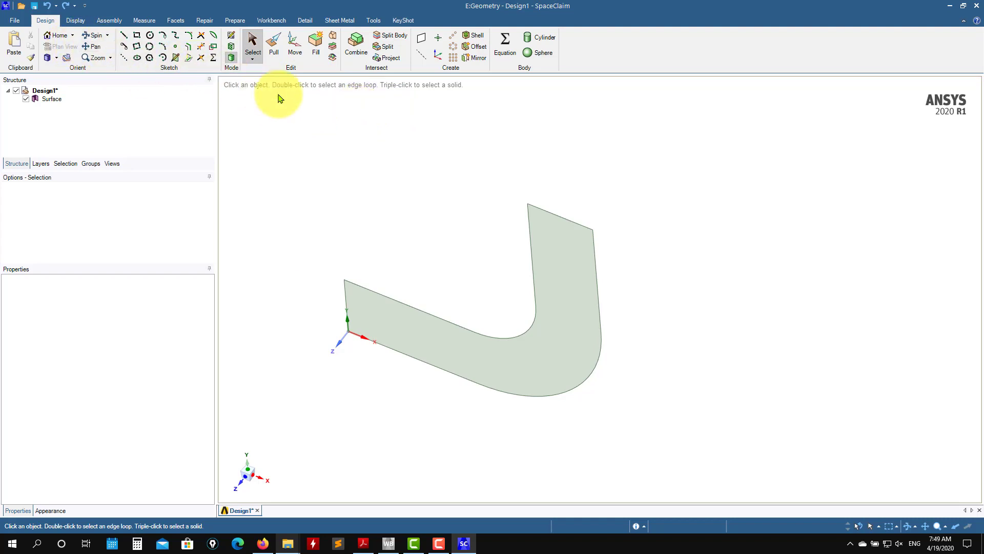
Step: Create a plane at the upper end of the pipe's vertical leg and start a sketch on it
left_click(420, 41)
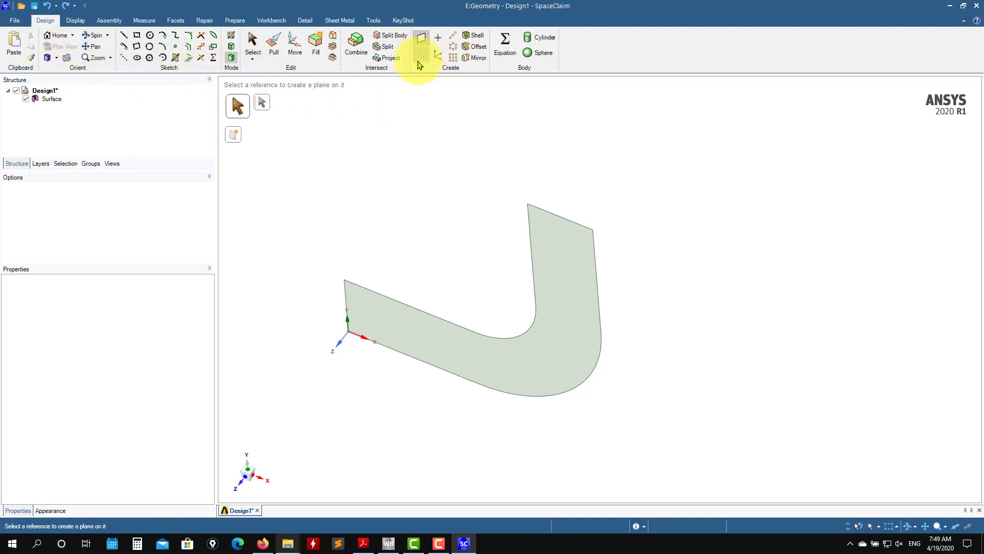
left_click(595, 234)
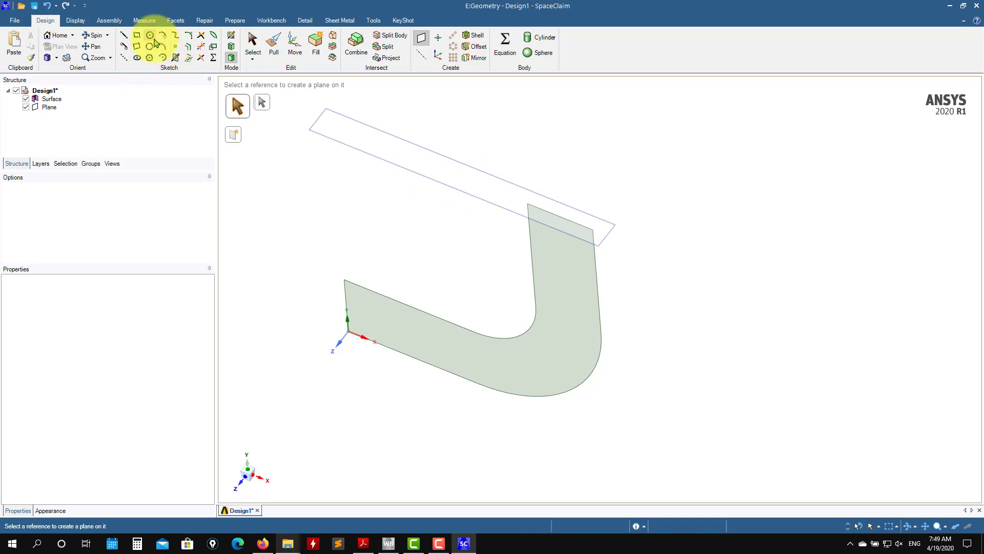
left_click(232, 35)
left_click(401, 165)
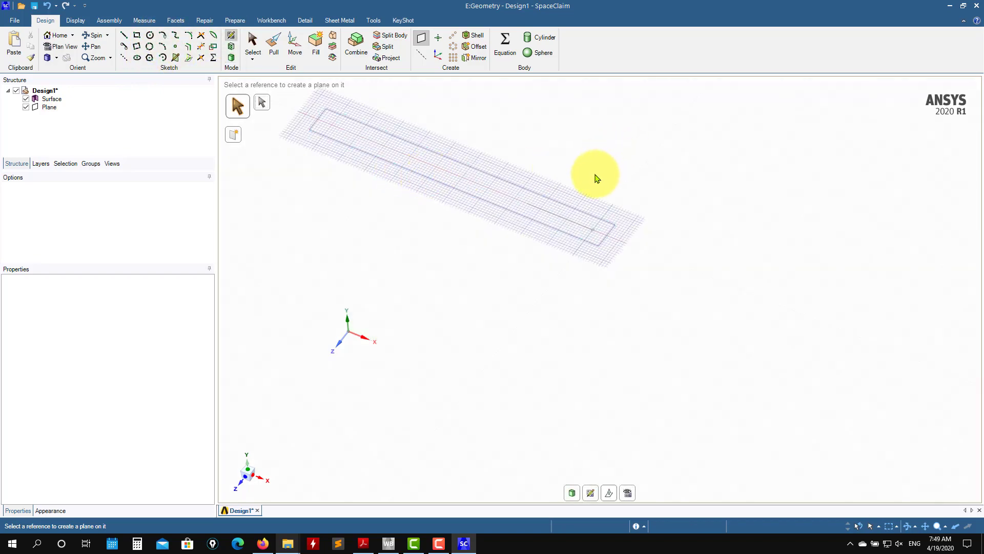
Step: Sketch a 100 mm diameter circle centred on the midpoint of the pipe's upper end edge and reaching that edge's endpoint
middle_click_drag(565, 192, 559, 228)
scroll(633, 266, "down", 4)
scroll(599, 240, "up", 10)
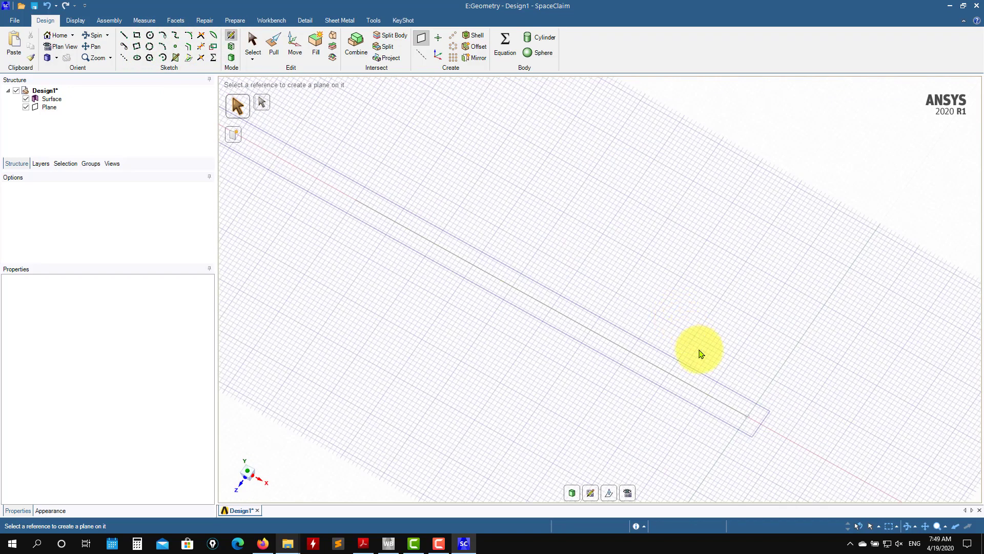
scroll(606, 292, "down", 5)
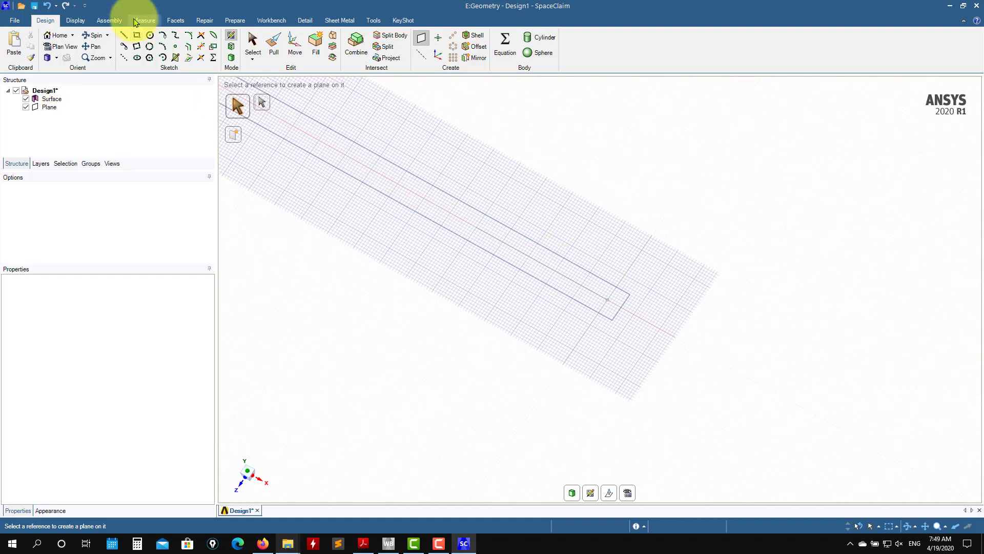
left_click(151, 36)
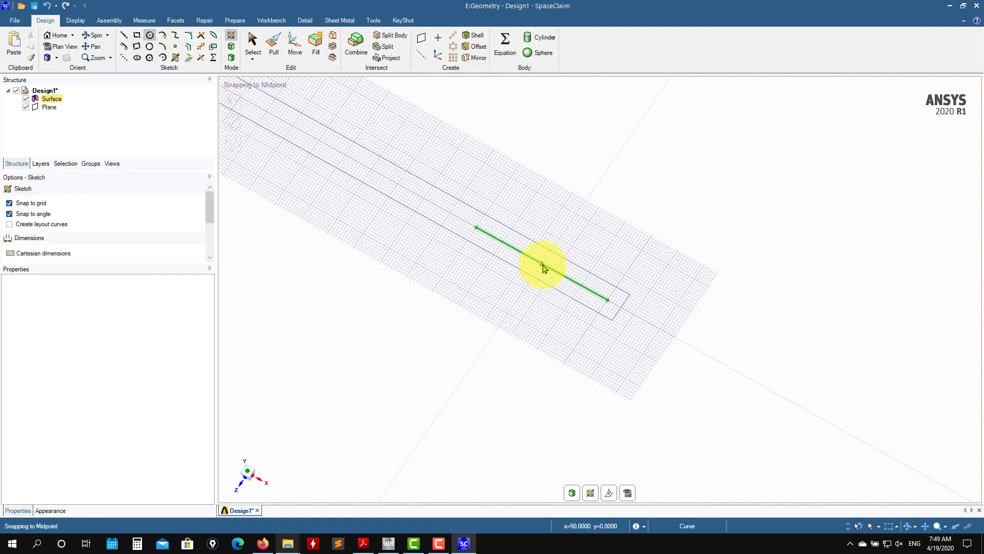
left_click(543, 265)
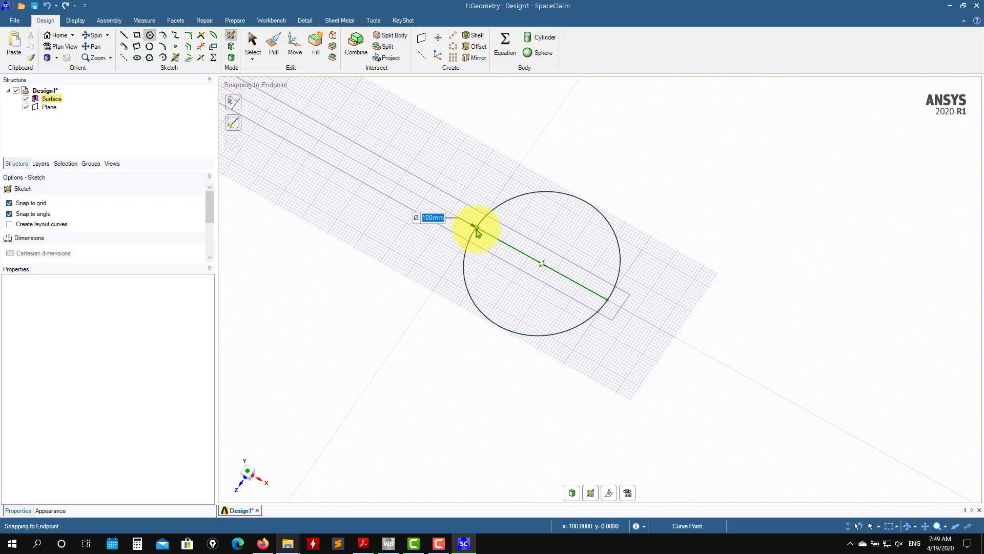
left_click(476, 231)
scroll(703, 358, "down", 3)
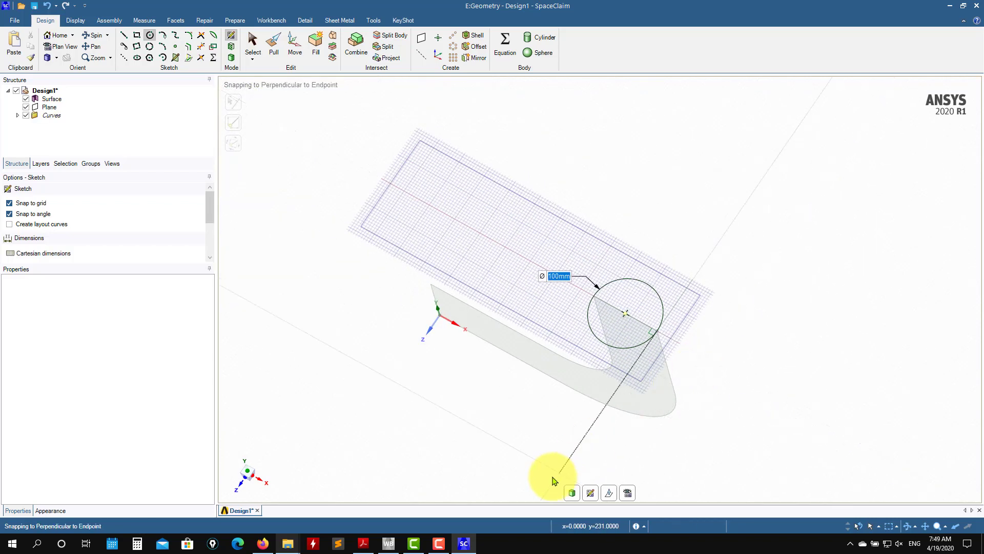
Step: Convert the circle sketch into a surface and pull it upward about 80 mm into a solid
left_click(571, 492)
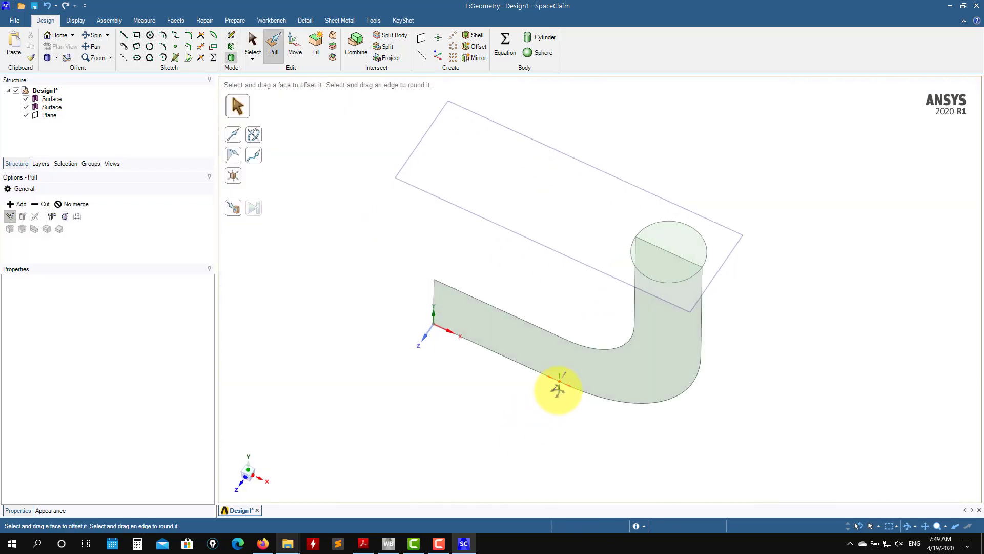
left_click(581, 358)
left_click_drag(691, 198, 804, 278)
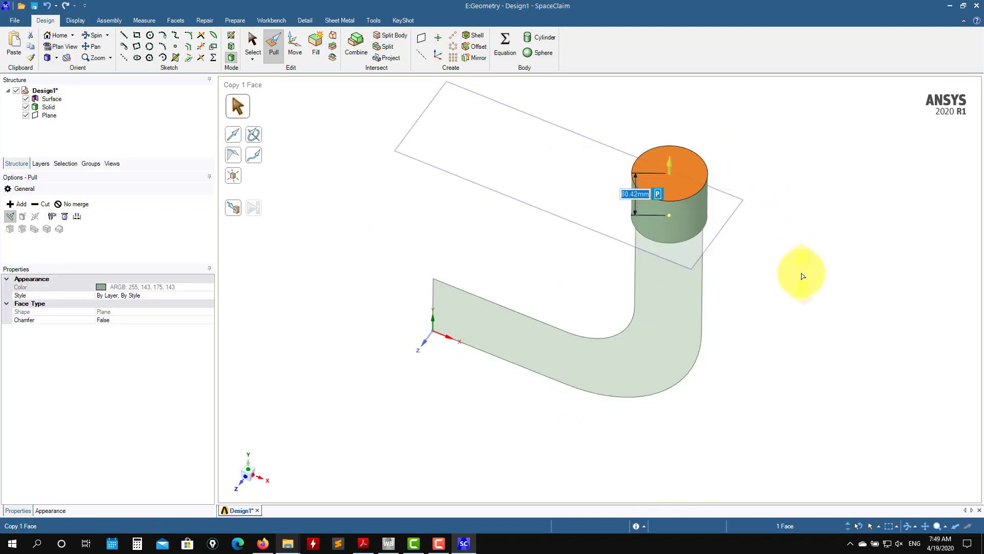
Step: Undo the upward pull of the circular surface
key("ctrl+z")
left_click(741, 340)
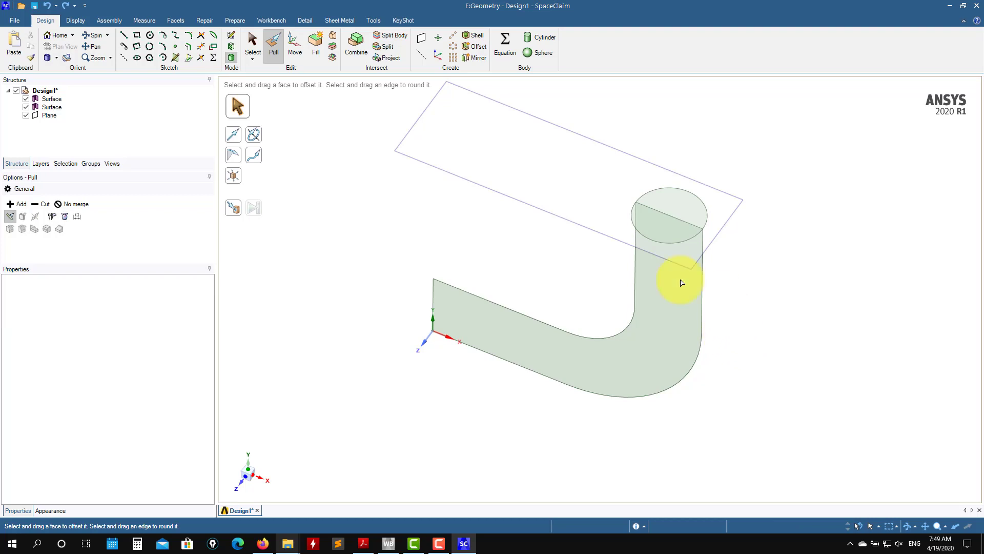
Step: Try to sweep the circular face along the profile's inner edges, picking the vertical edge, the bend and the horizontal edge one at a time
left_click(278, 53)
left_click(690, 207)
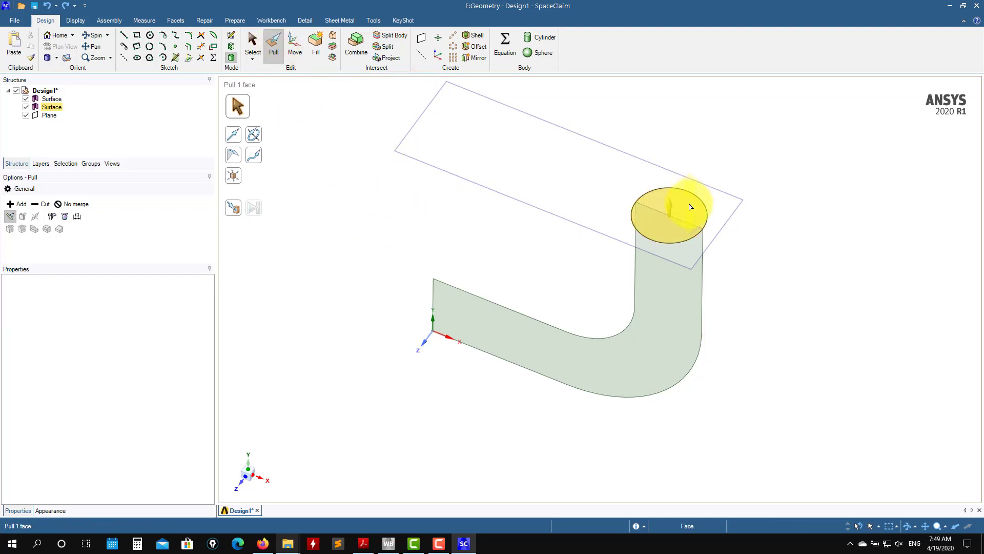
left_click(690, 207)
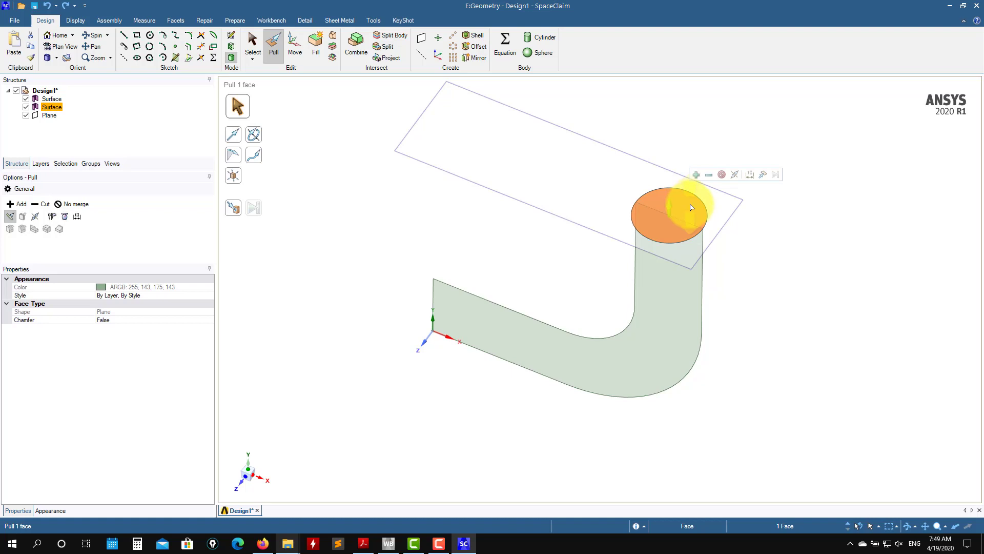
left_click(257, 158)
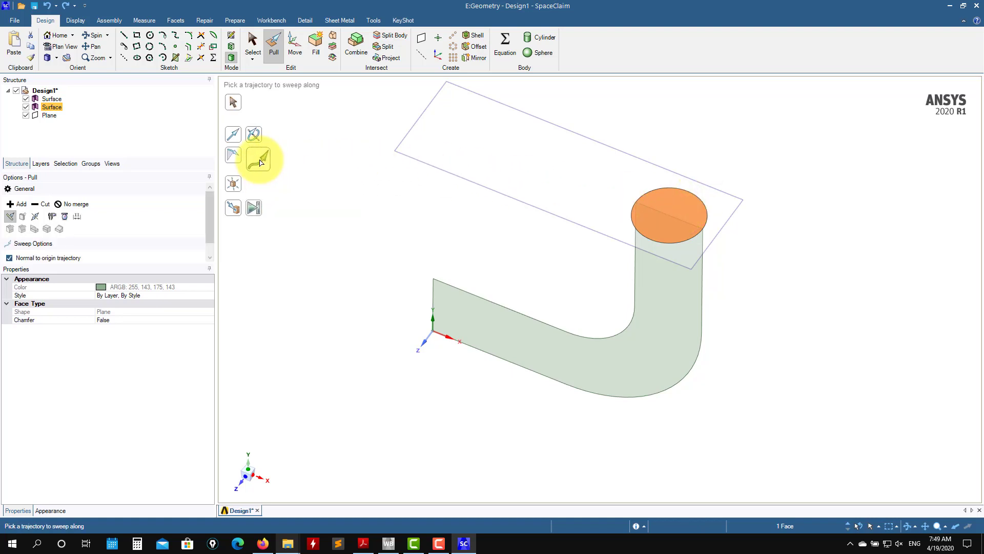
left_click(637, 267)
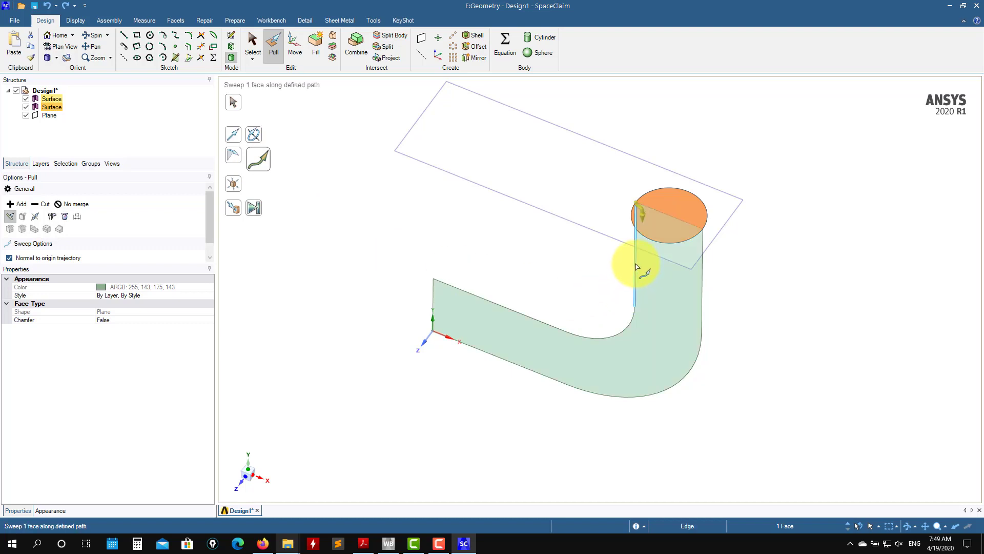
left_click(626, 334)
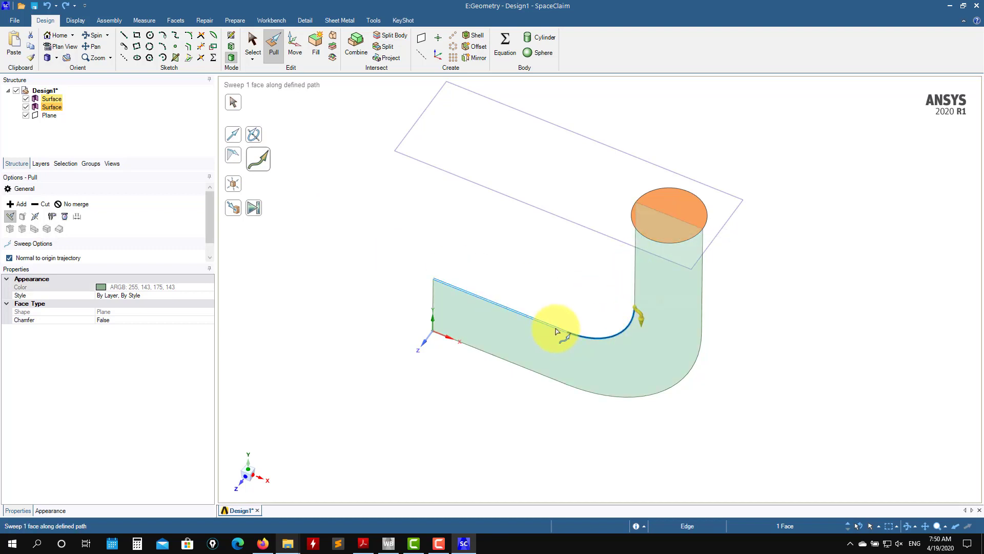
left_click(556, 331)
left_click(254, 213)
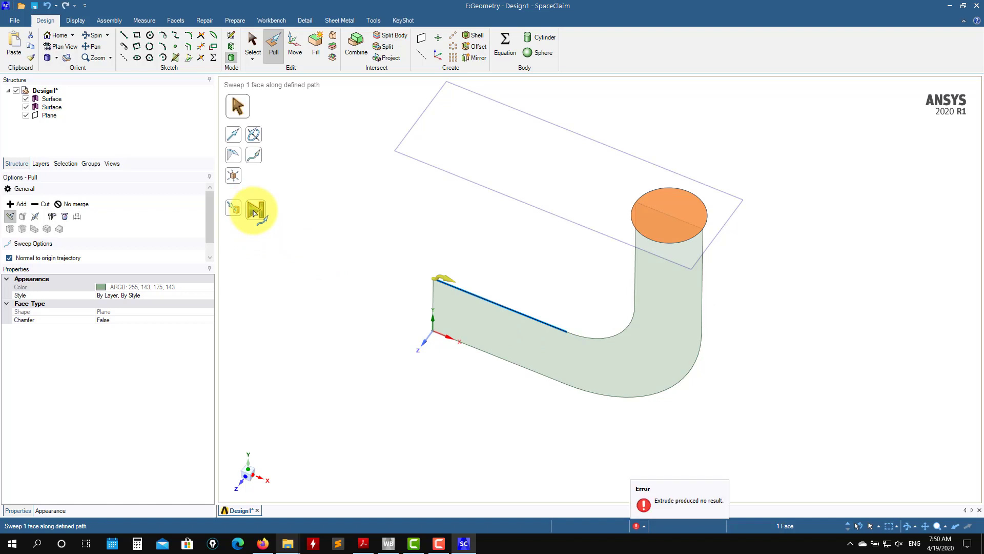
Step: Try the sweep again with the profile's inner vertical edge selected in place of the circular face
left_click(634, 262)
left_click(253, 163)
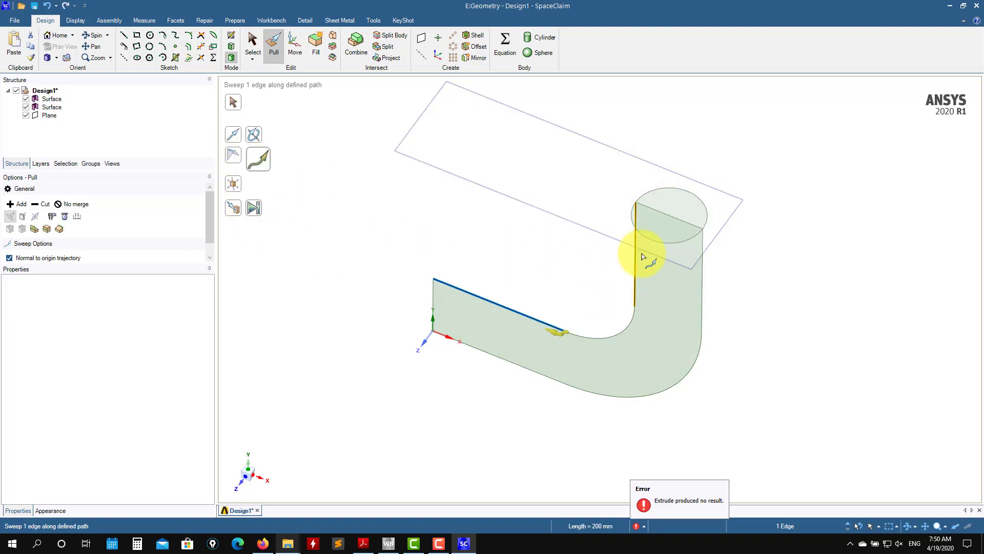
left_click(634, 264)
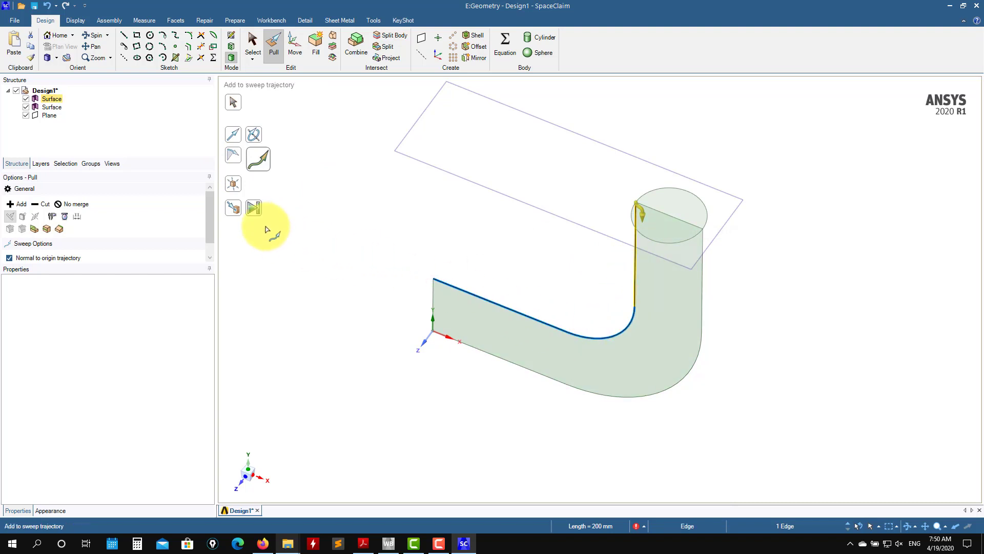
left_click(254, 212)
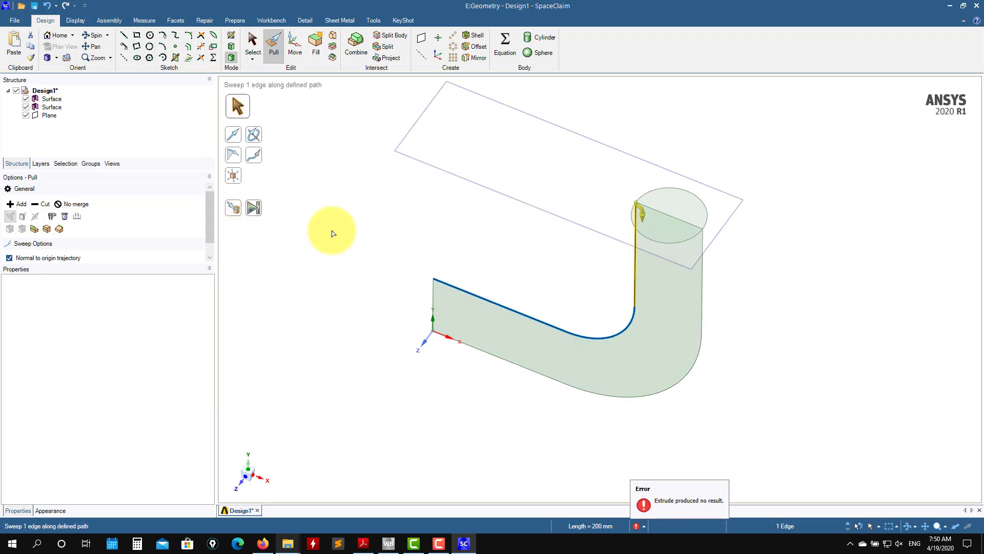
key("s")
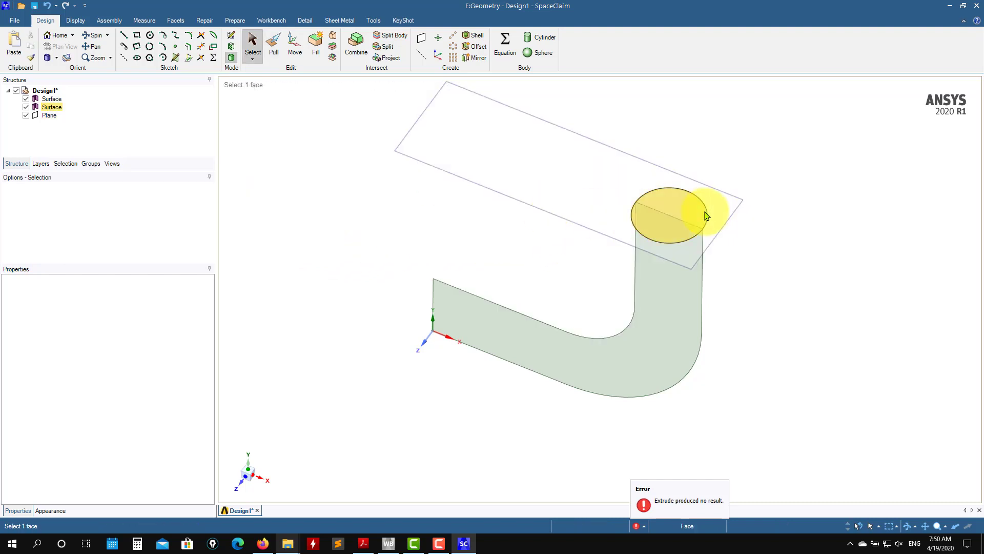
Step: Sweep the circular face into a solid along the full inner edge chain, from the vertical edge through the bend to the horizontal edge
left_click(664, 204)
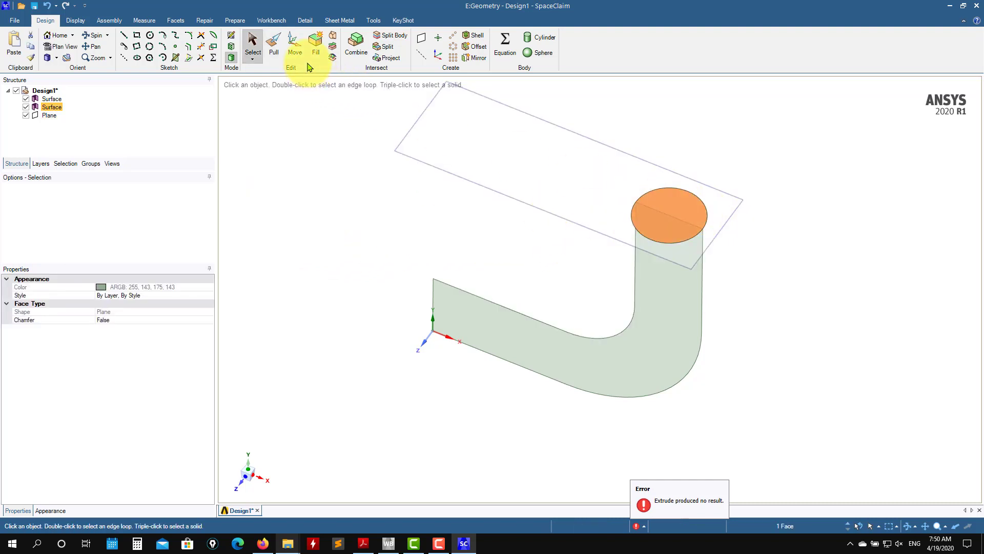
left_click(282, 52)
left_click(256, 157)
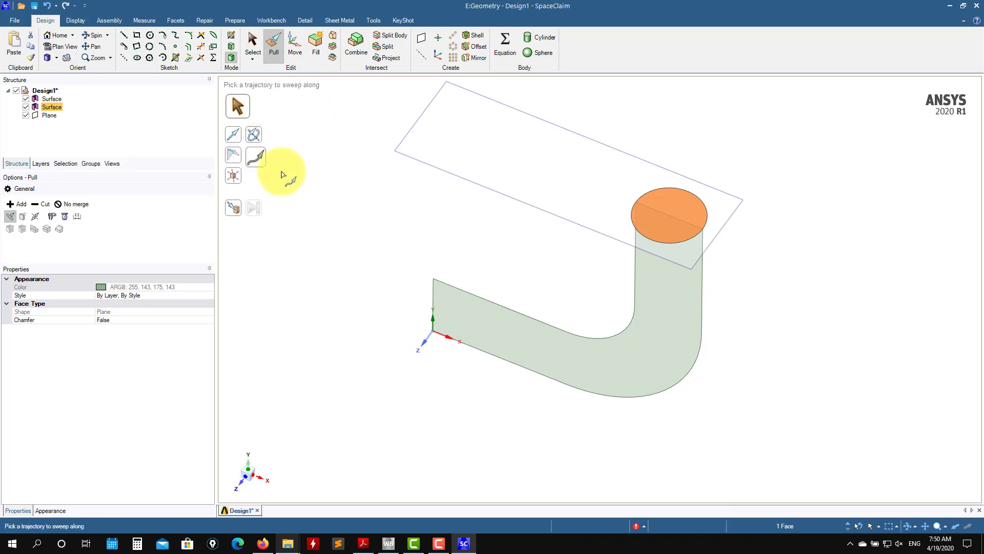
left_click(635, 315)
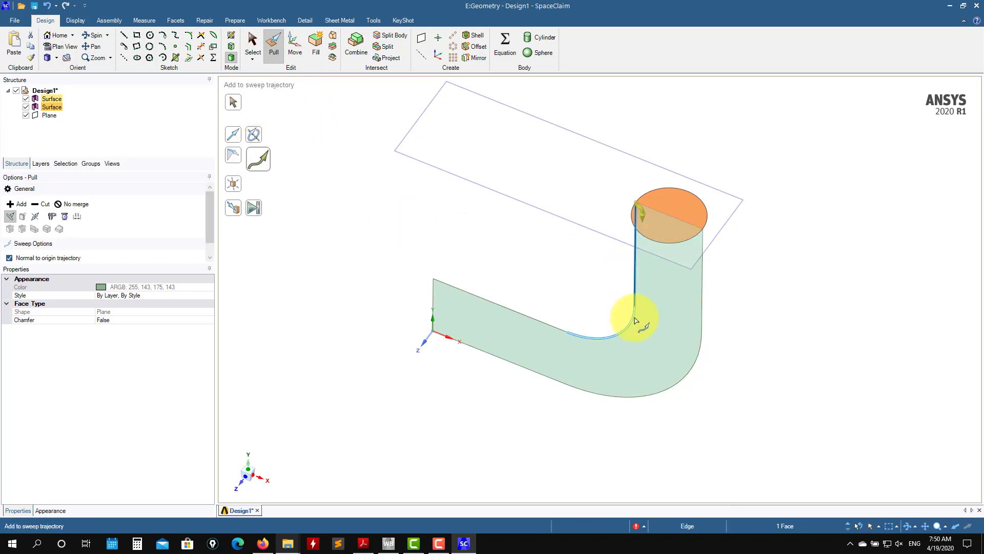
left_click(538, 318)
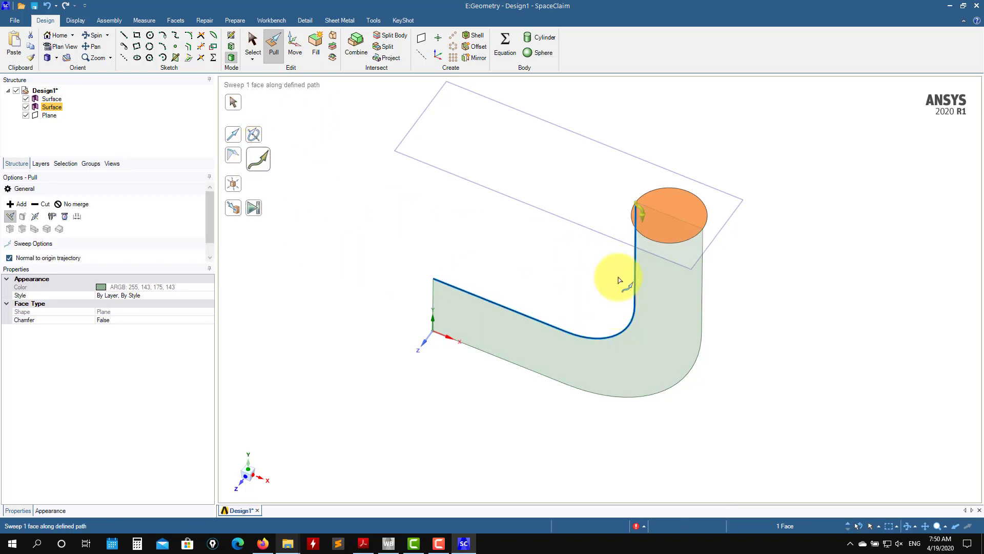
left_click(257, 211)
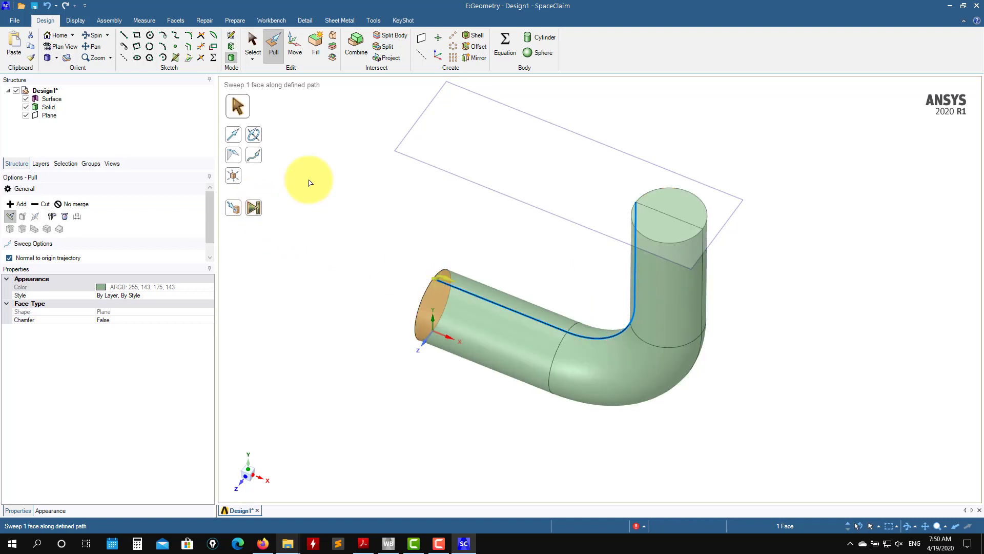
Step: Examine the swept solid pipe's shape from several angles
middle_click_drag(323, 275, 373, 224)
mouse_move(389, 272)
middle_mouse_down()
mouse_move(483, 241)
mouse_move(571, 252)
mouse_move(545, 278)
mouse_move(440, 292)
mouse_move(413, 323)
mouse_move(358, 270)
middle_mouse_up()
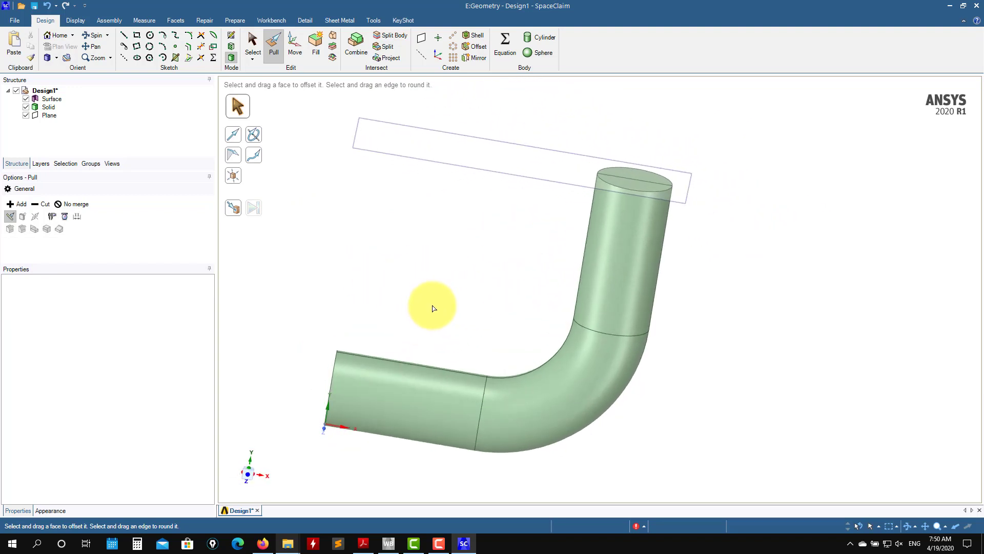
scroll(433, 305, "down", 2)
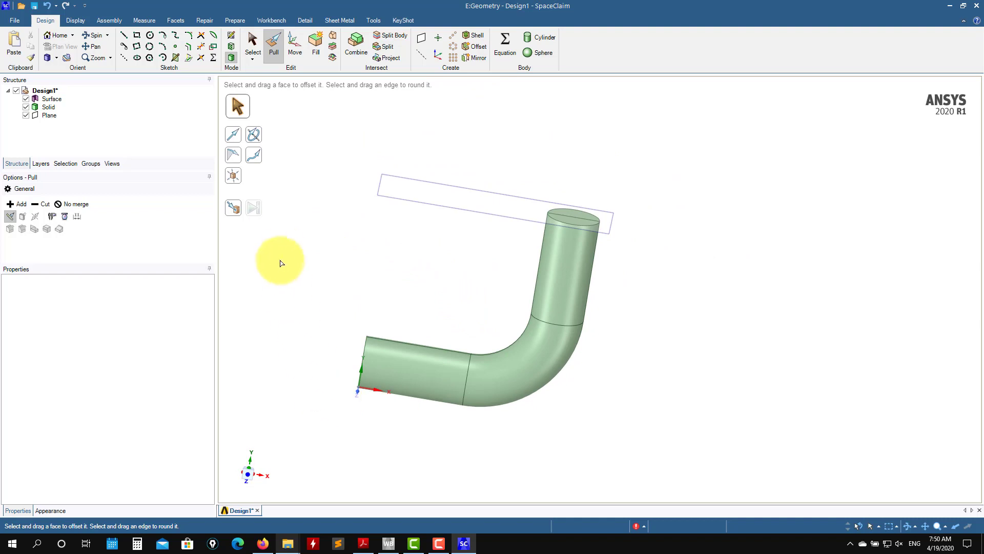
key("s")
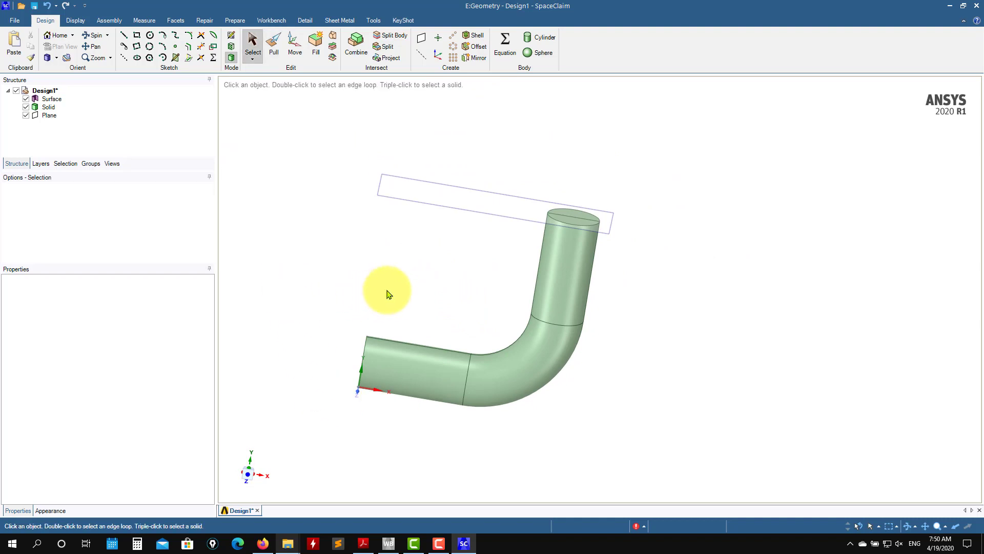
left_click(47, 107)
left_click(378, 237)
middle_click_drag(378, 237, 442, 313)
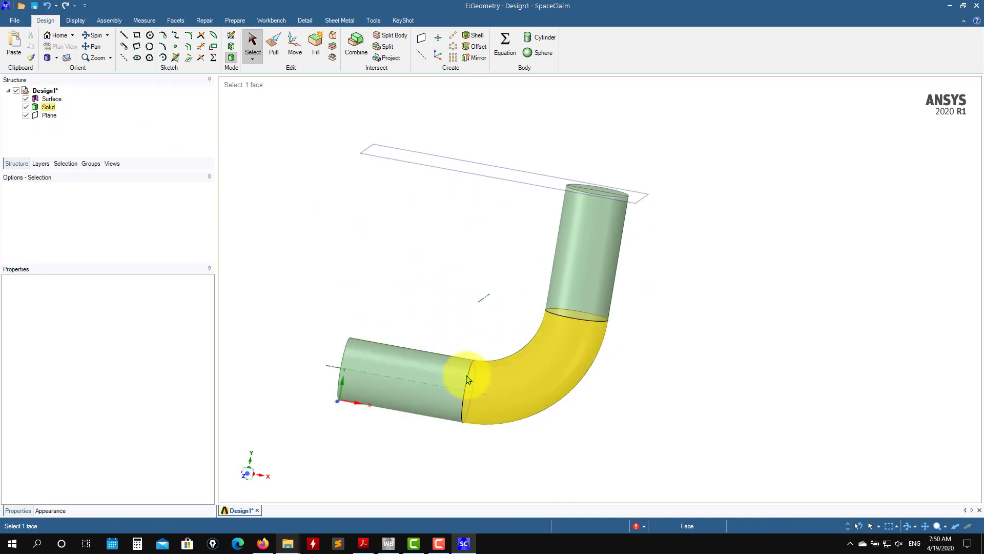
Step: Switch to Acrobat Reader to check the small side pipe in 3D_drawing.pdf, then return to SpaceClaim and examine the bend
left_click(361, 545)
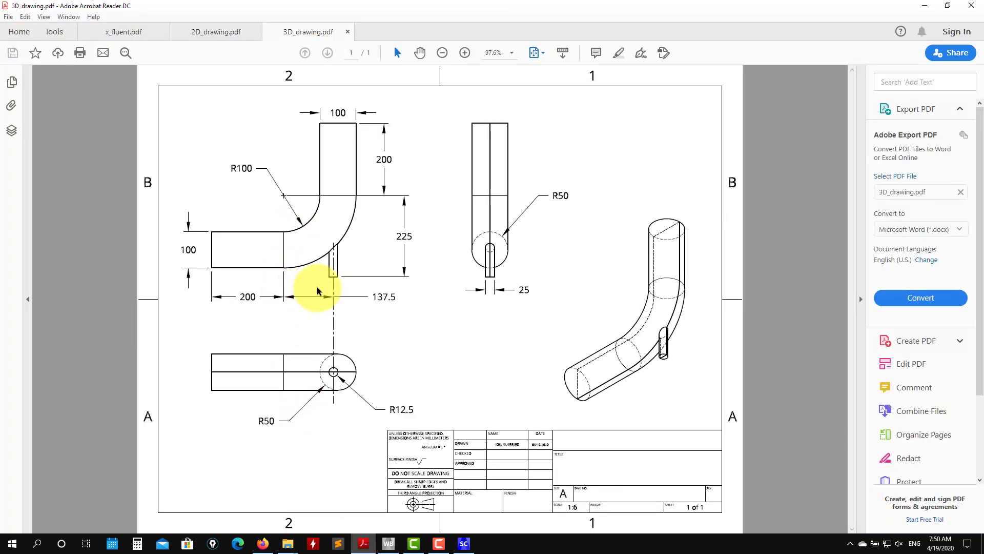
left_click(925, 7)
middle_click_drag(631, 209, 589, 392)
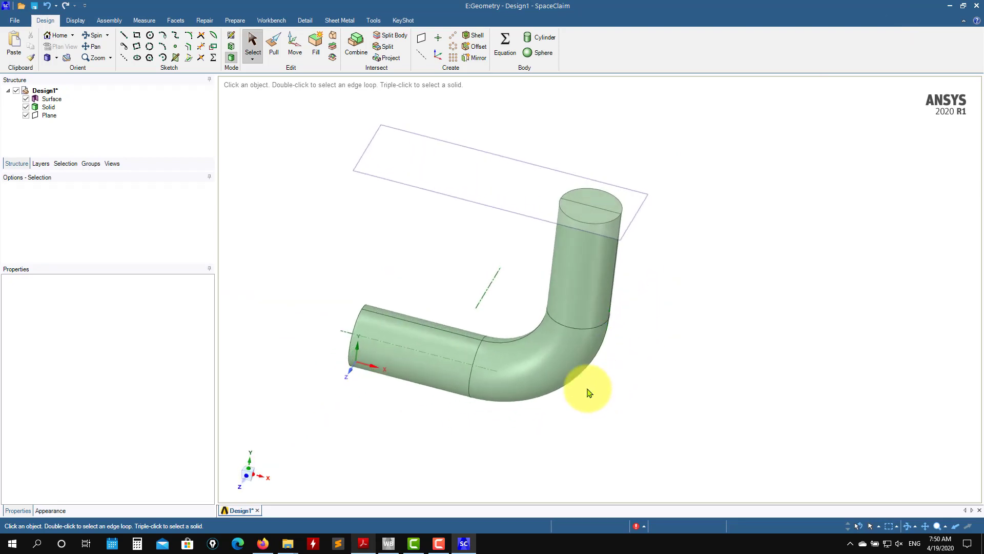
left_click(475, 204)
middle_click_drag(475, 205, 527, 253)
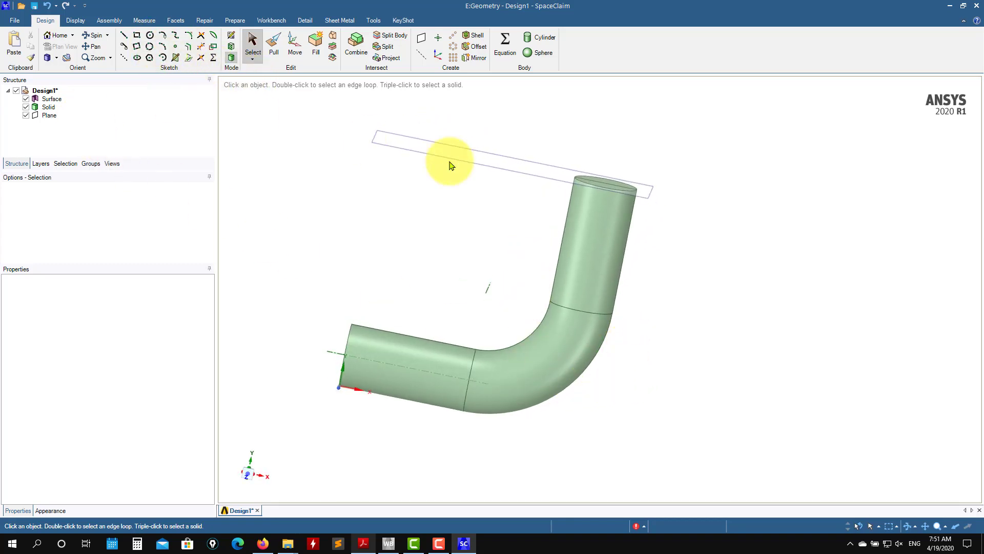
Step: Sketch a circle about 78 mm in diameter on the upper plane, near the end away from the pipe, and convert it to a surface
left_click(495, 166)
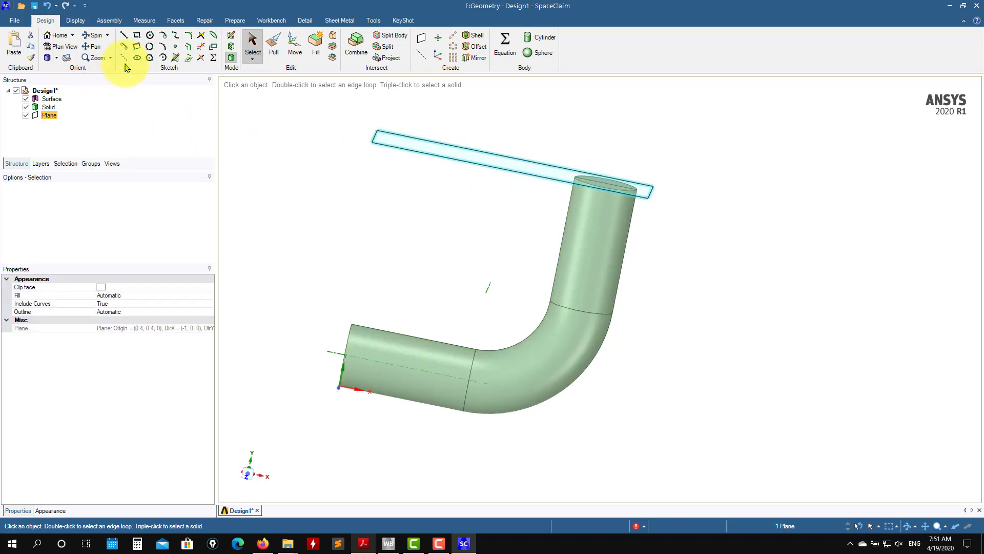
left_click(149, 36)
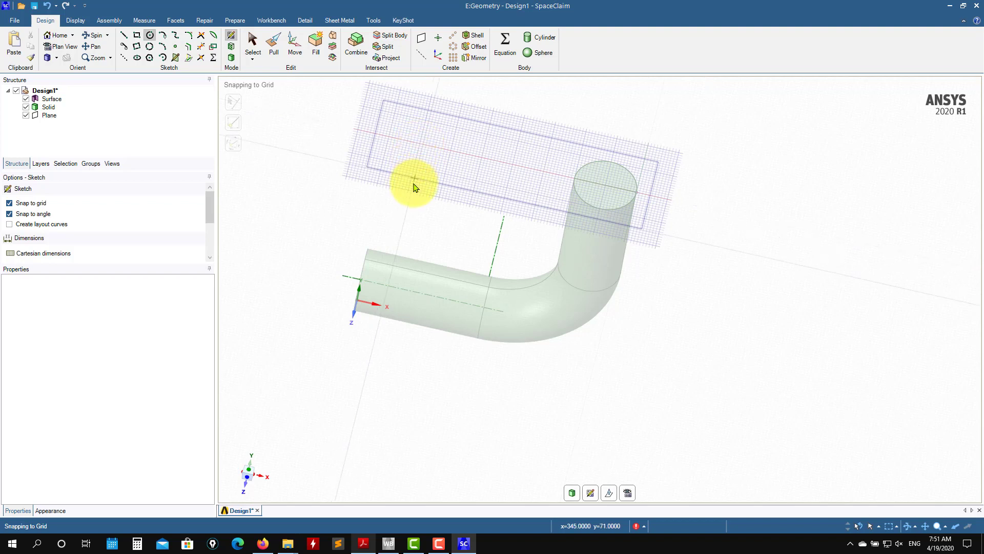
left_click(424, 132)
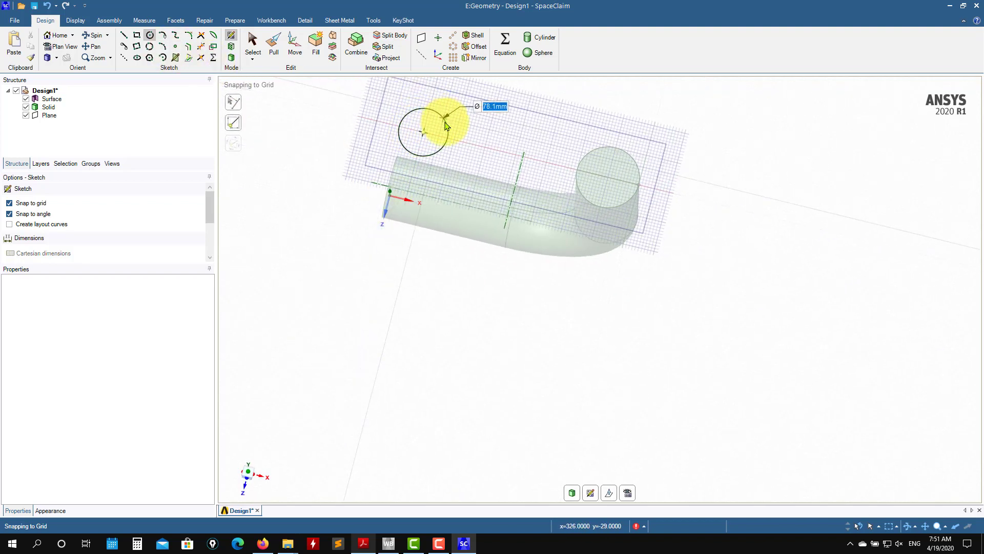
left_click(446, 121)
left_click(573, 493)
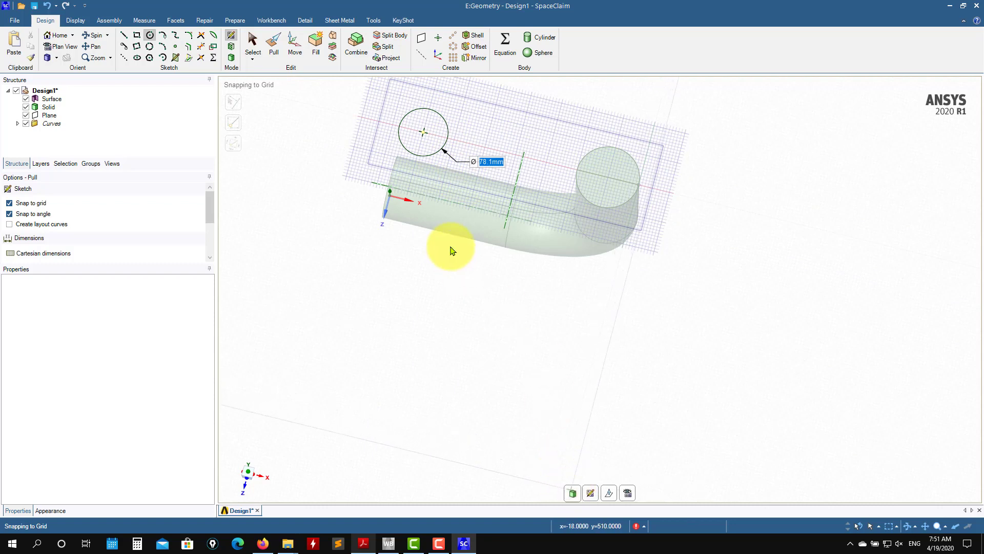
Step: Pull the new circular surface upward about 345 mm into a solid cylinder
middle_click_drag(481, 251, 486, 414)
left_click(433, 359)
left_click_drag(433, 359, 461, 198)
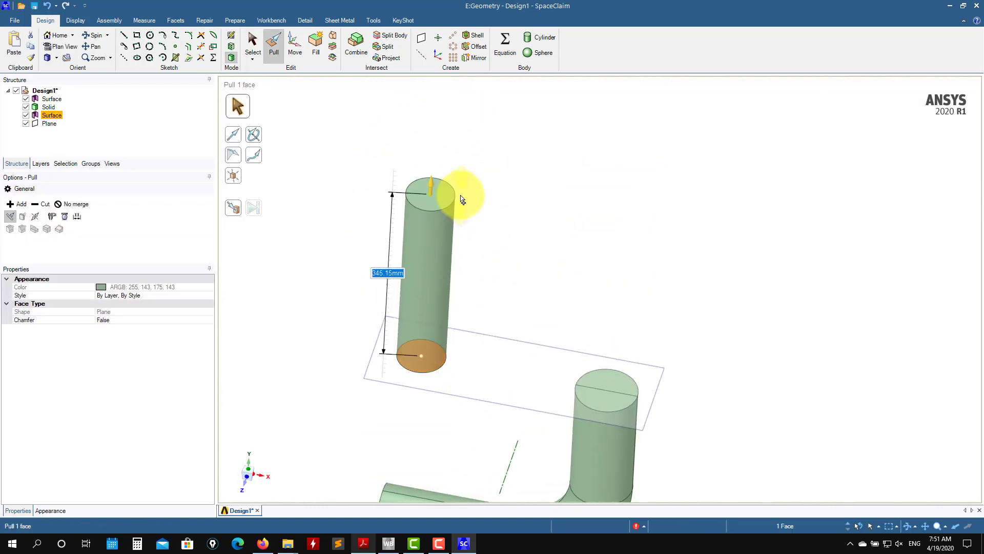
middle_click_drag(582, 340, 516, 241, "ctrl")
left_click(520, 191)
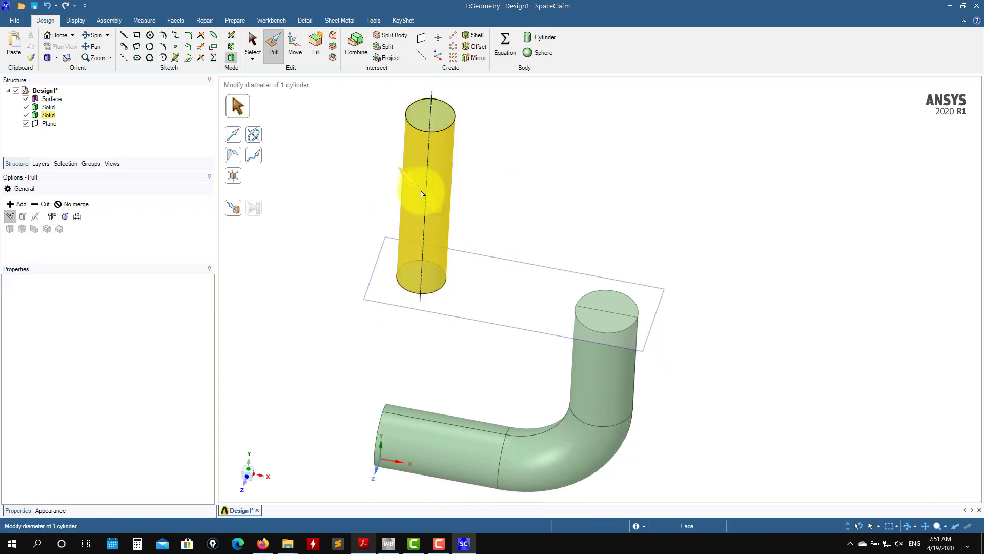
Step: Set the new cylinder's radius to 12.5 mm, checking the side pipe's radius in 3D_drawing.pdf in Acrobat Reader
left_click(430, 193)
left_click_drag(442, 193, 397, 180)
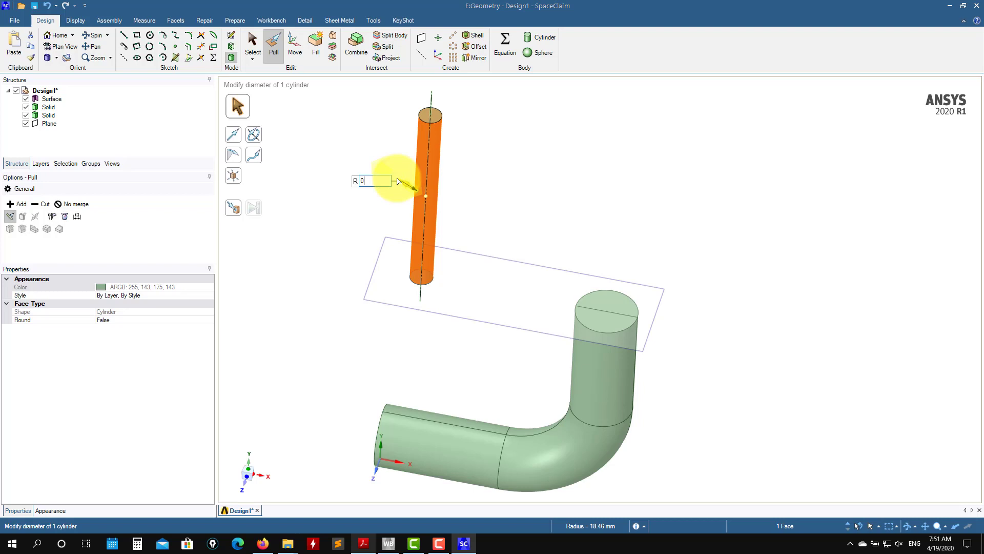
left_click(363, 544)
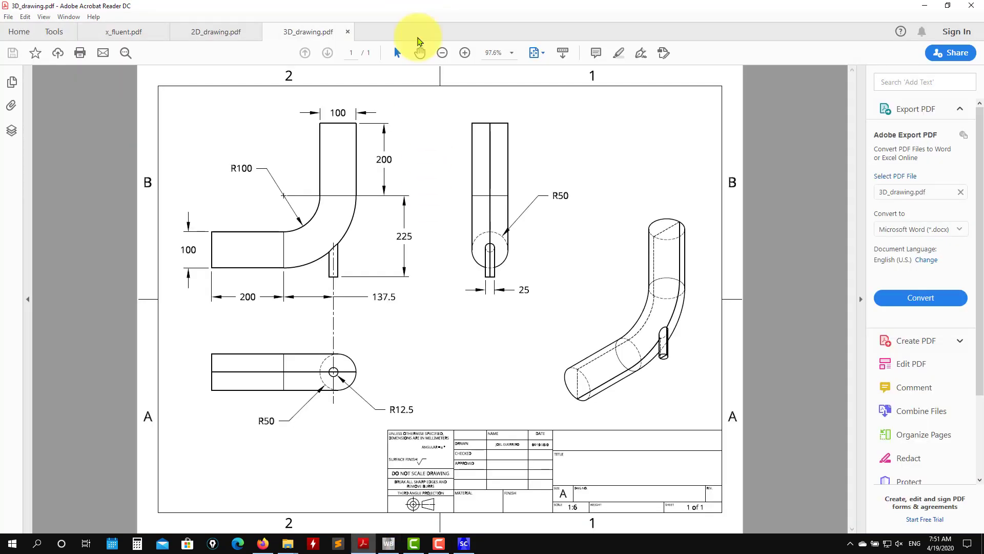
left_click(924, 6)
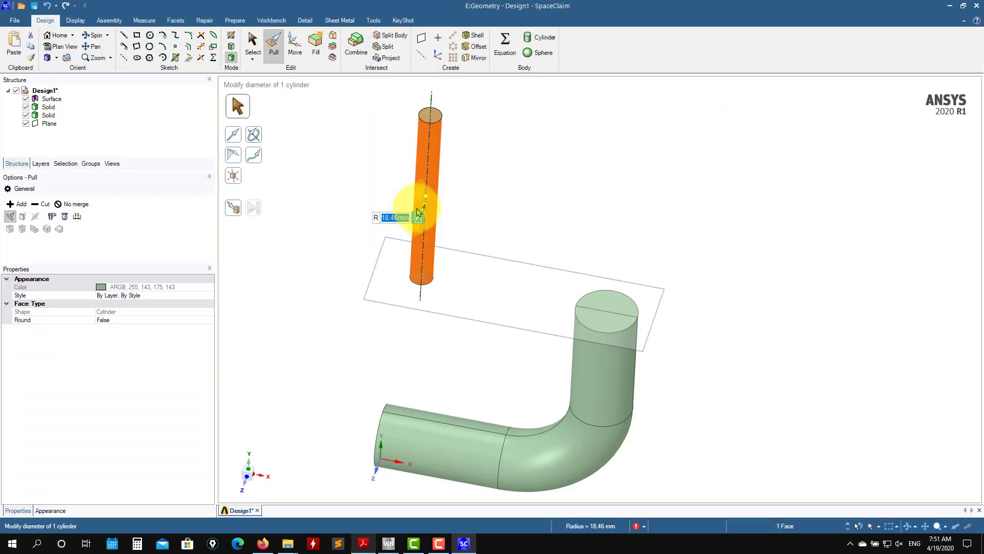
type("1")
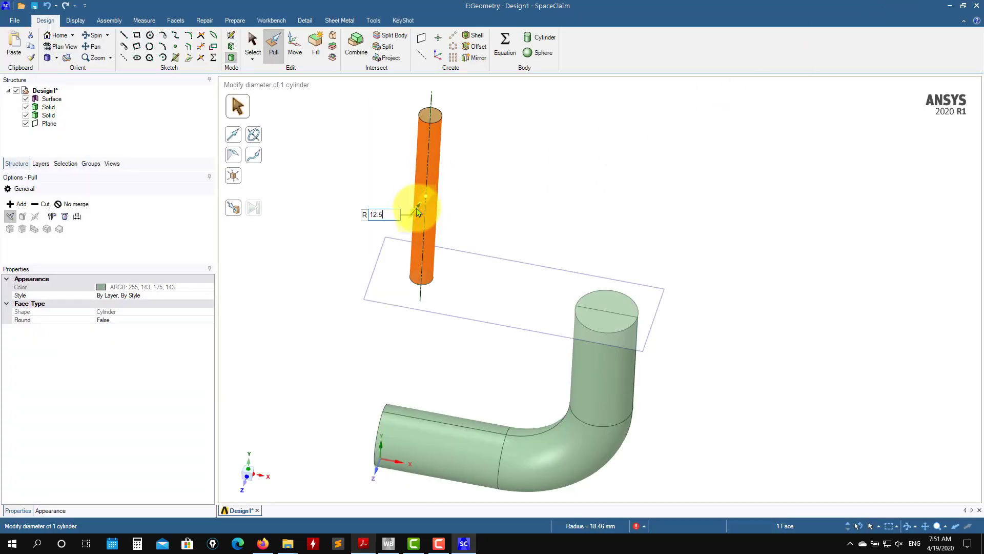
type("2.5")
key("Return")
left_click(368, 150)
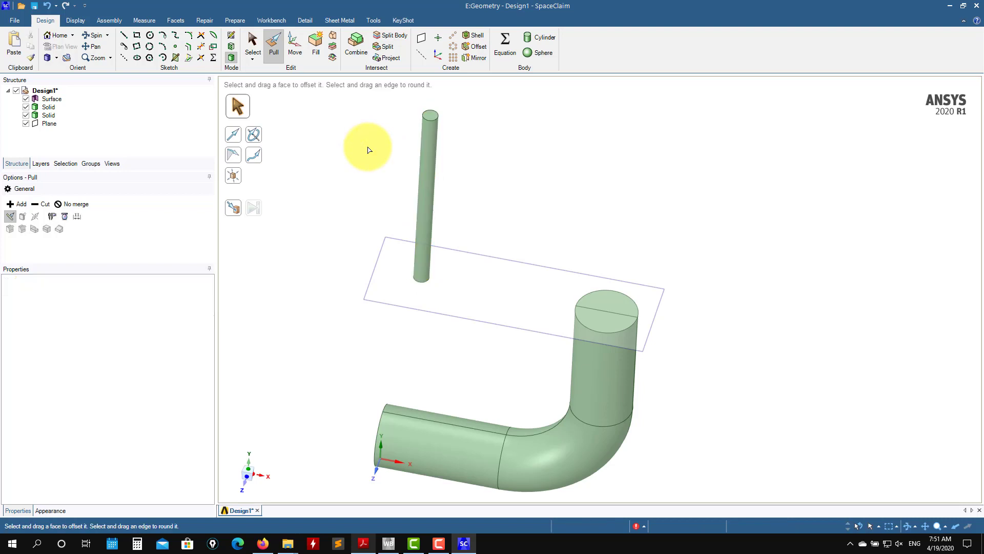
mouse_move(479, 178)
middle_mouse_down()
mouse_move(501, 109)
mouse_move(496, 117)
middle_mouse_up()
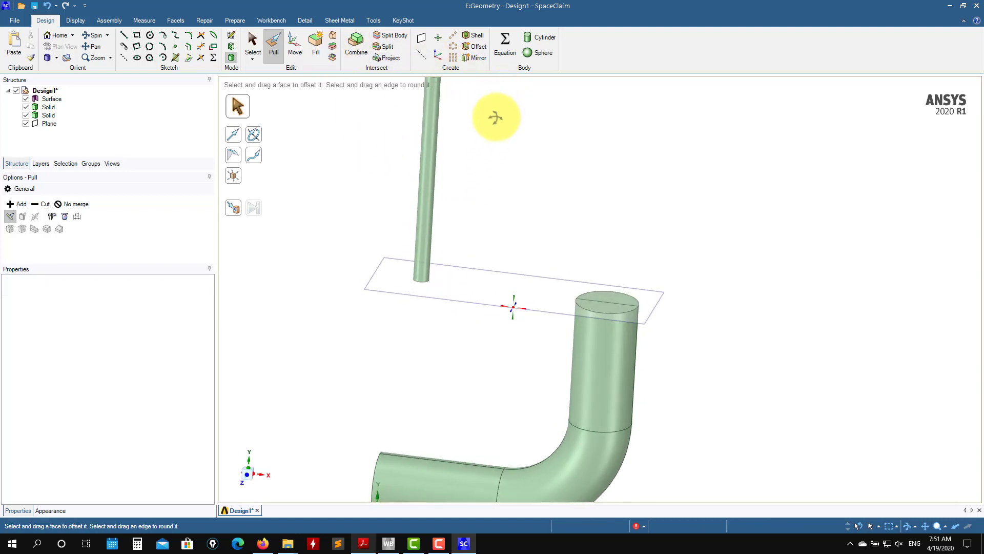
Step: Move the small cylinder along X until it stands beyond the pipe's upright leg
left_click(296, 46)
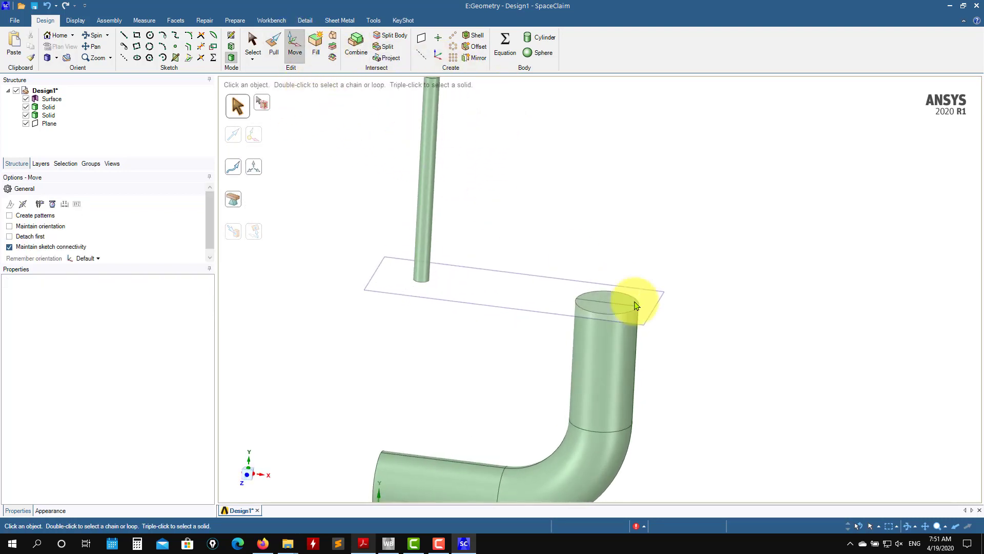
mouse_move(448, 154)
middle_mouse_down()
mouse_move(422, 228)
mouse_move(429, 193)
middle_mouse_up()
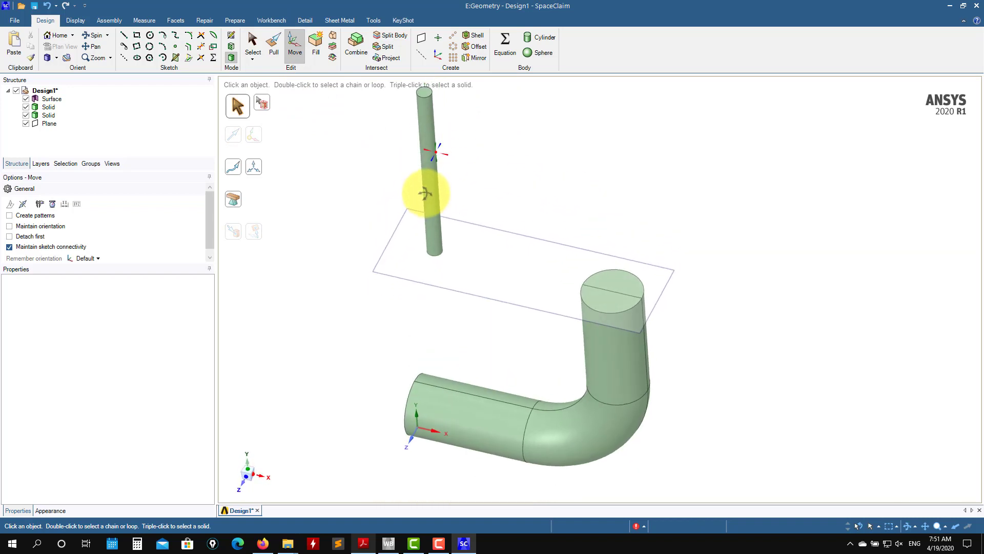
left_click(294, 49)
left_click(432, 162)
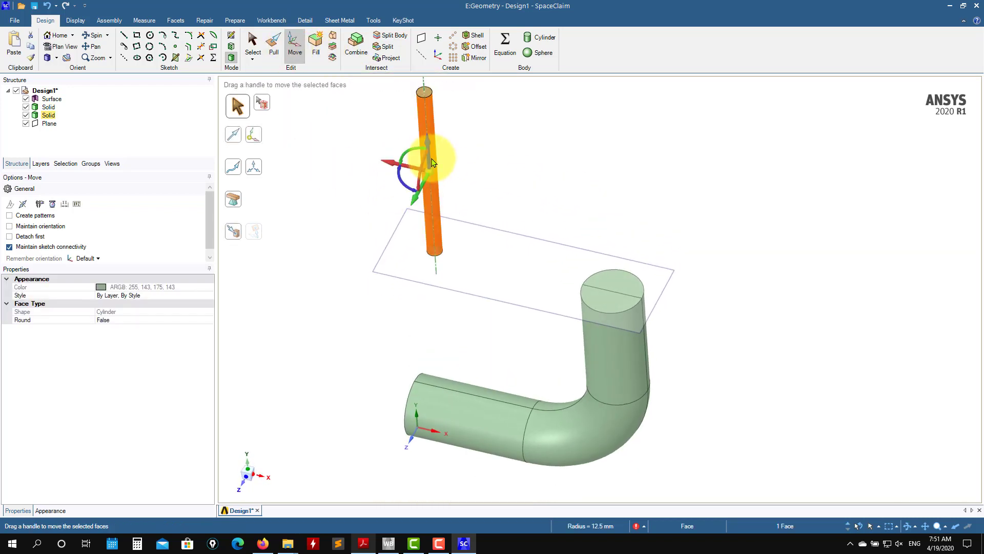
left_click_drag(398, 166, 715, 210)
left_click(718, 356)
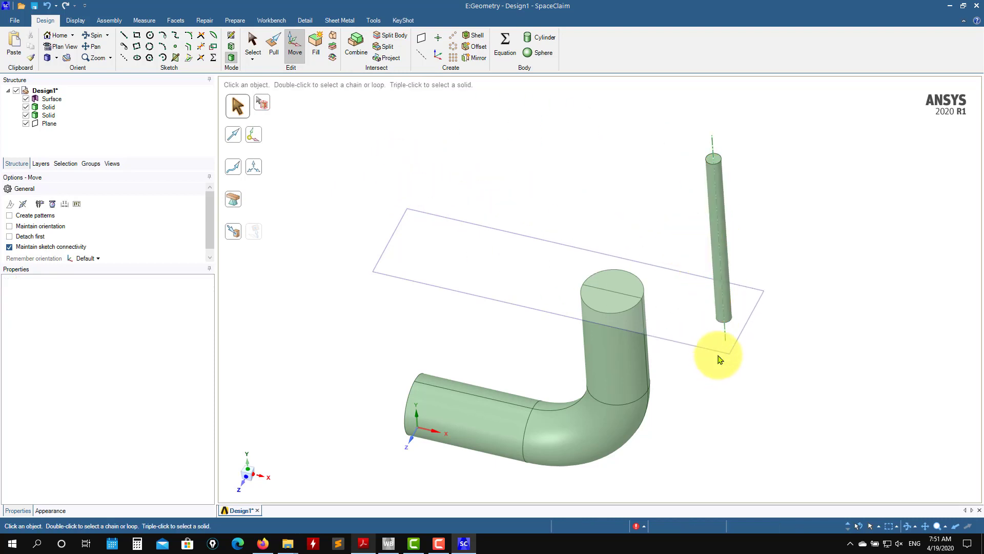
Step: Try to move the small cylinder's side face downward along its axis
left_click(719, 233)
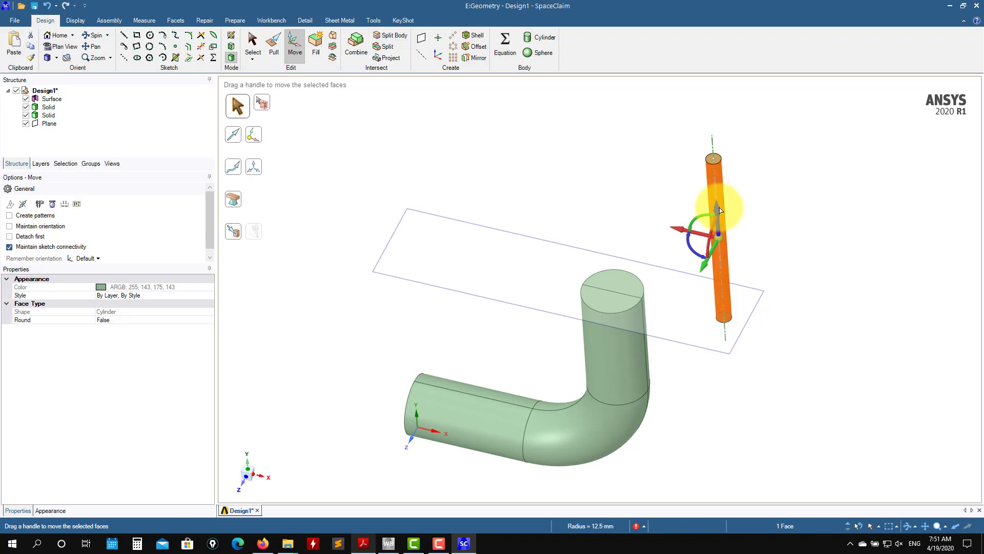
mouse_move(718, 211)
left_mouse_down()
mouse_move(724, 347)
mouse_move(718, 224)
left_mouse_up()
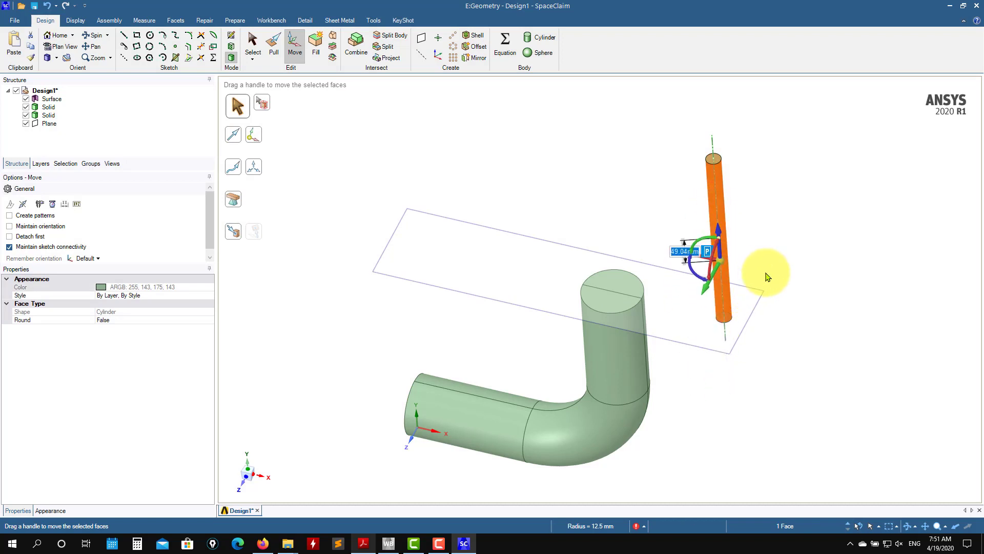
left_click(767, 272)
key("Escape")
Step: Move the whole small cylinder body down about 290 mm along its axis
middle_click_drag(755, 237, 609, 231, "shift")
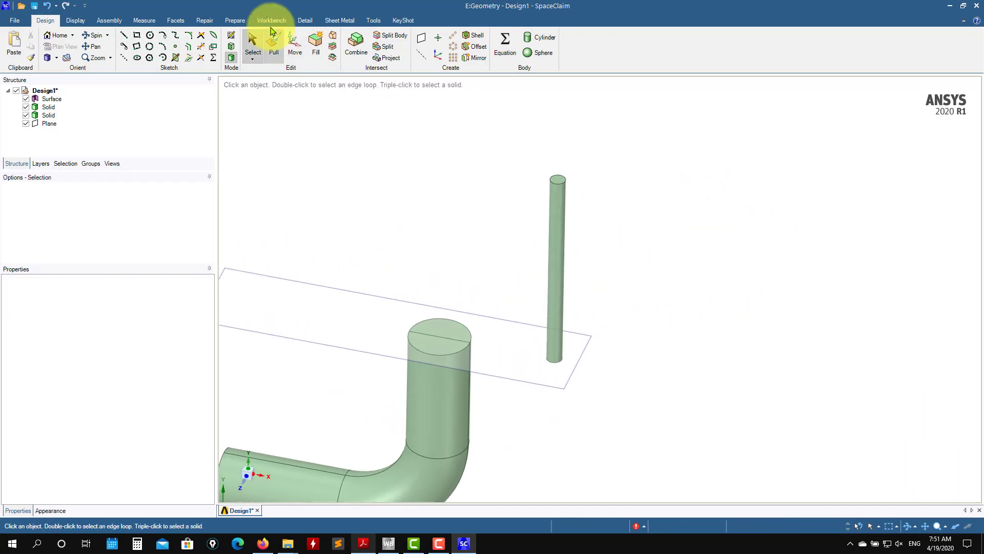
left_click(560, 241)
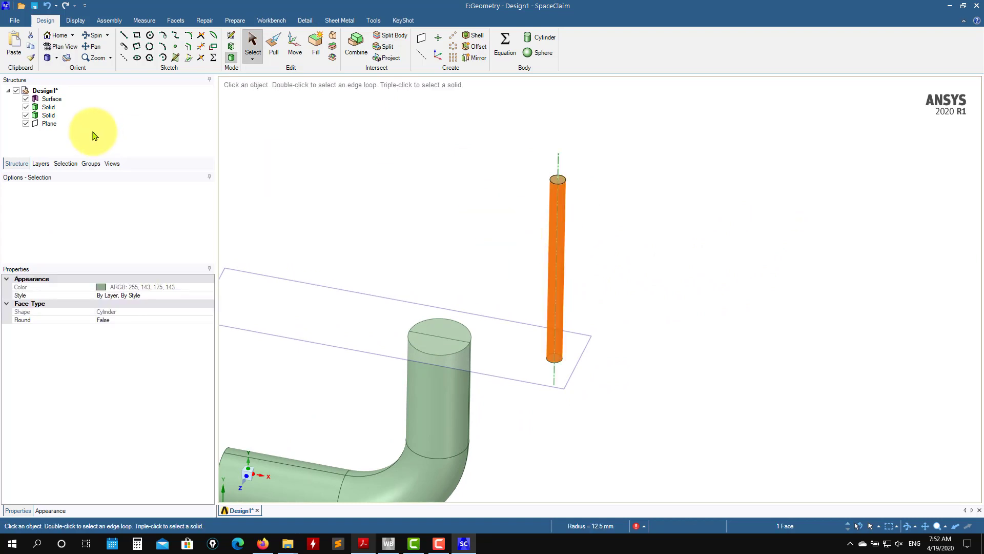
left_click(51, 116)
left_click(291, 49)
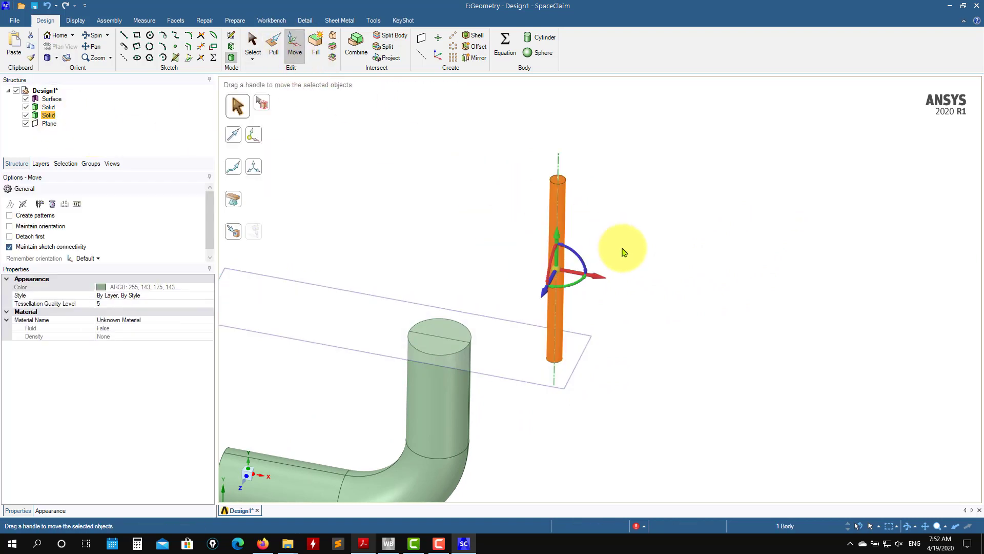
left_click_drag(556, 231, 622, 356)
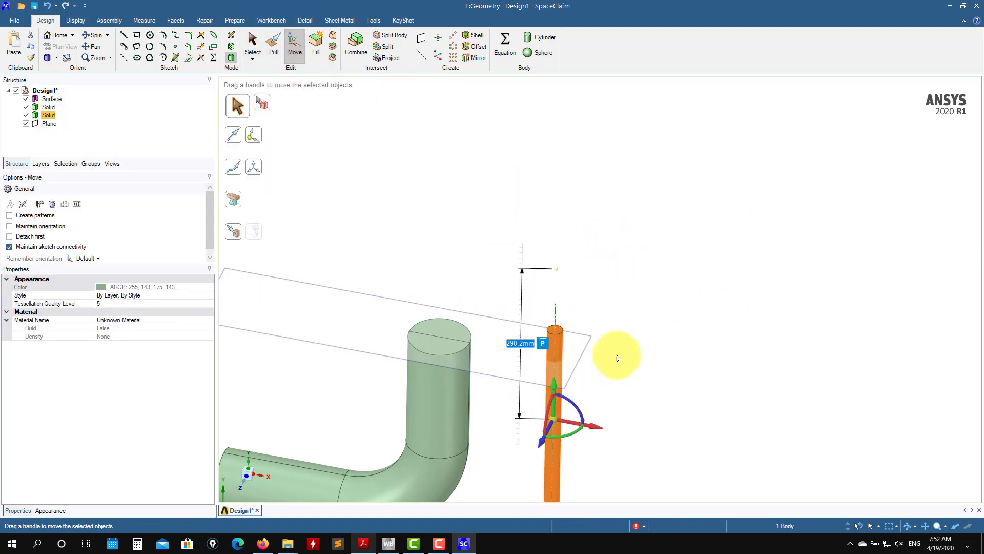
middle_click_drag(622, 356, 610, 212)
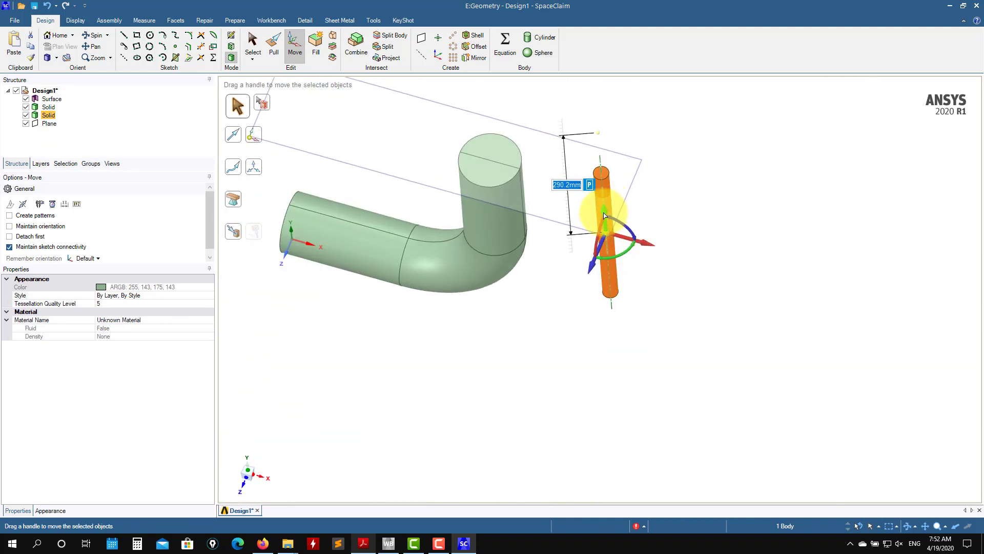
Step: Move the small cylinder body further down and back along X so its upper end sits inside the pipe bend
left_click_drag(605, 215, 670, 279)
middle_click_drag(670, 278, 666, 209)
left_click_drag(647, 378, 536, 371)
middle_click_drag(536, 371, 593, 311)
left_click(590, 328)
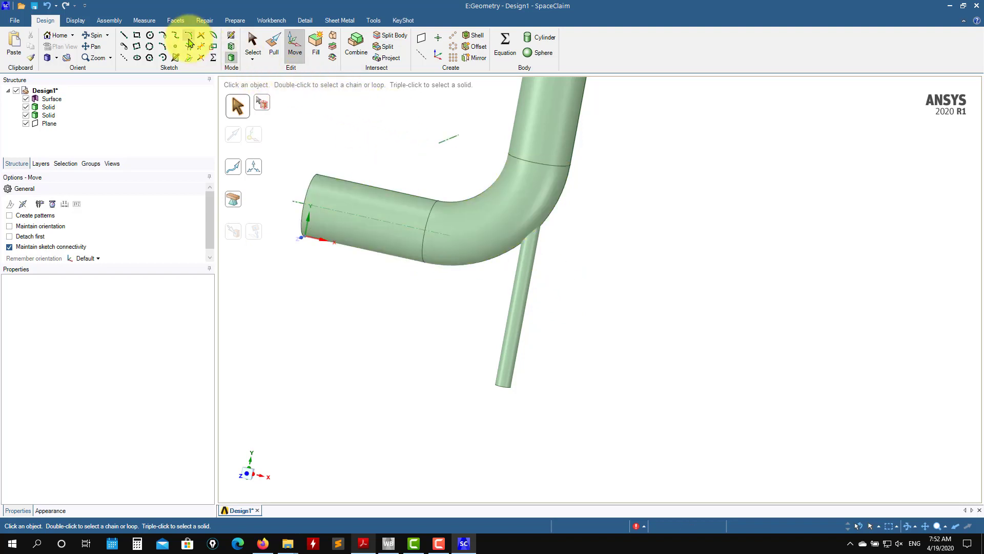
Step: Measure from the small cylinder to the bend's start edge, check the side pipe's position in 3D_drawing.pdf in Acrobat Reader, and return to SpaceClaim
left_click(144, 20)
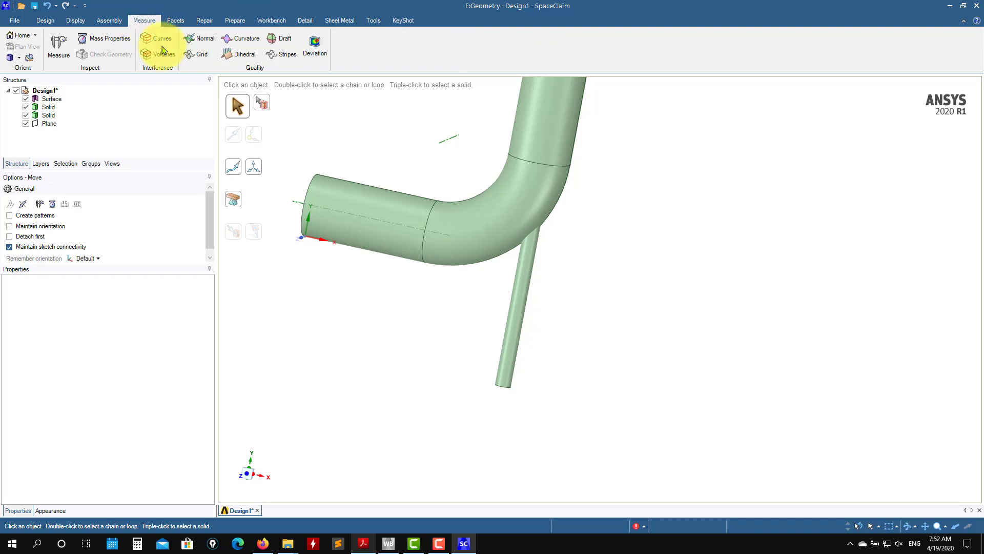
left_click(58, 45)
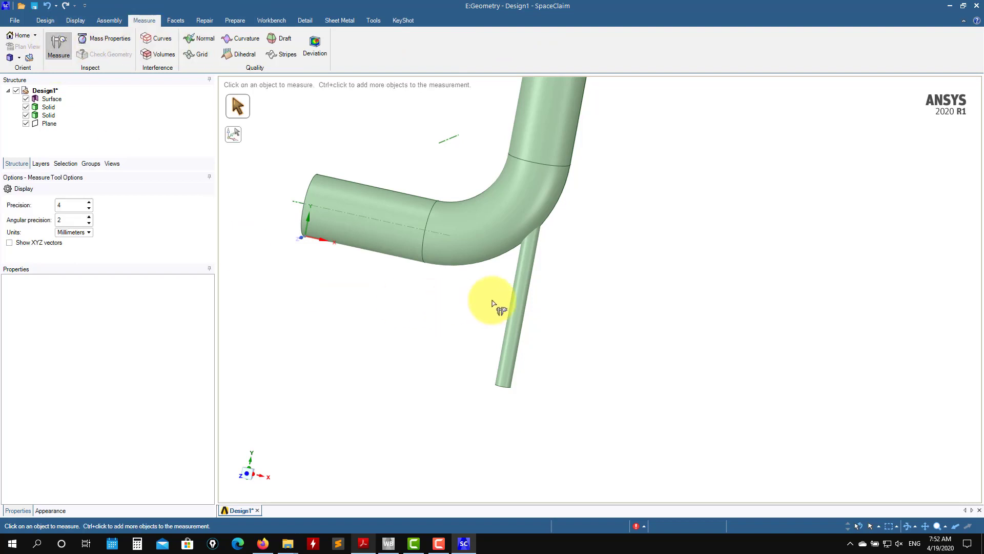
left_click(518, 309)
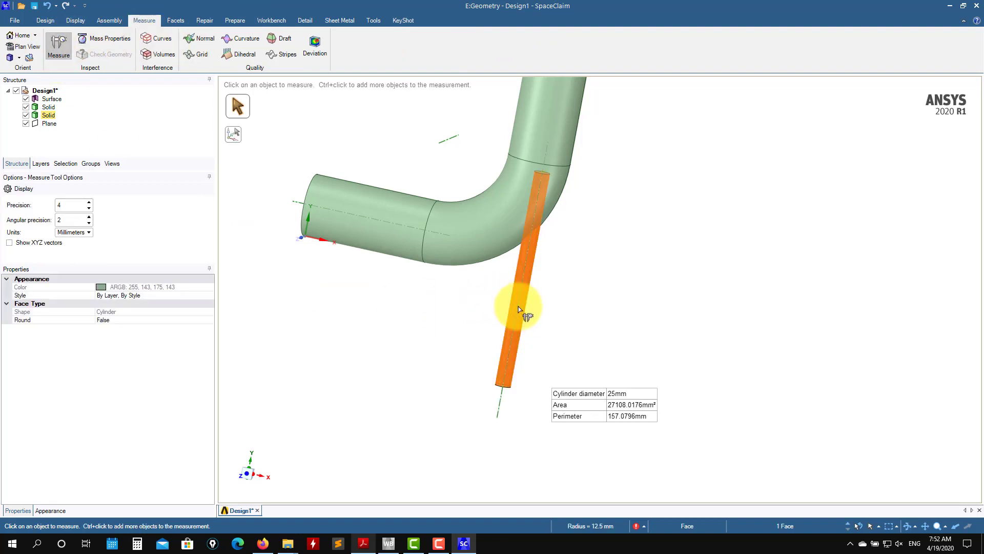
left_click(423, 263, "ctrl")
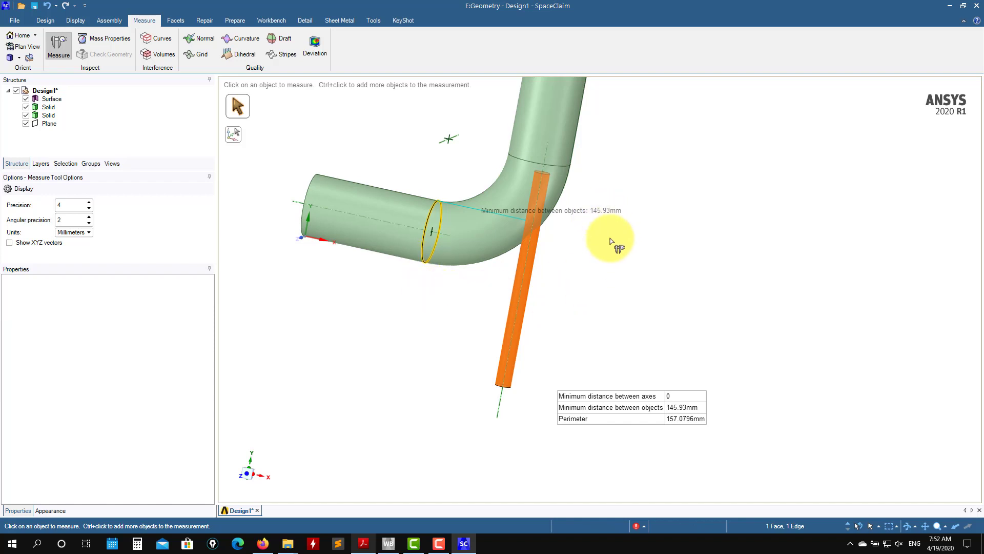
middle_click_drag(610, 241, 626, 253)
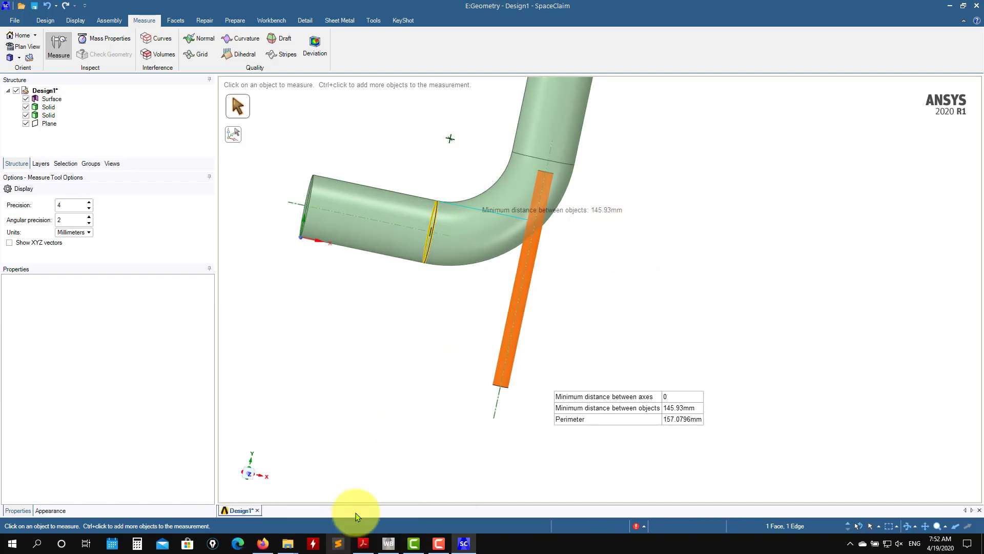
left_click(362, 529)
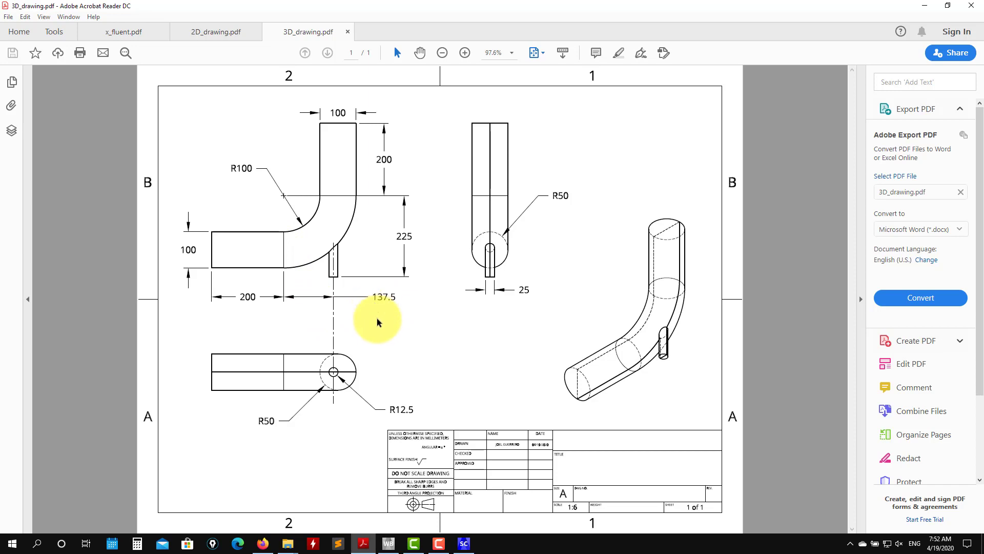
left_click(929, 5)
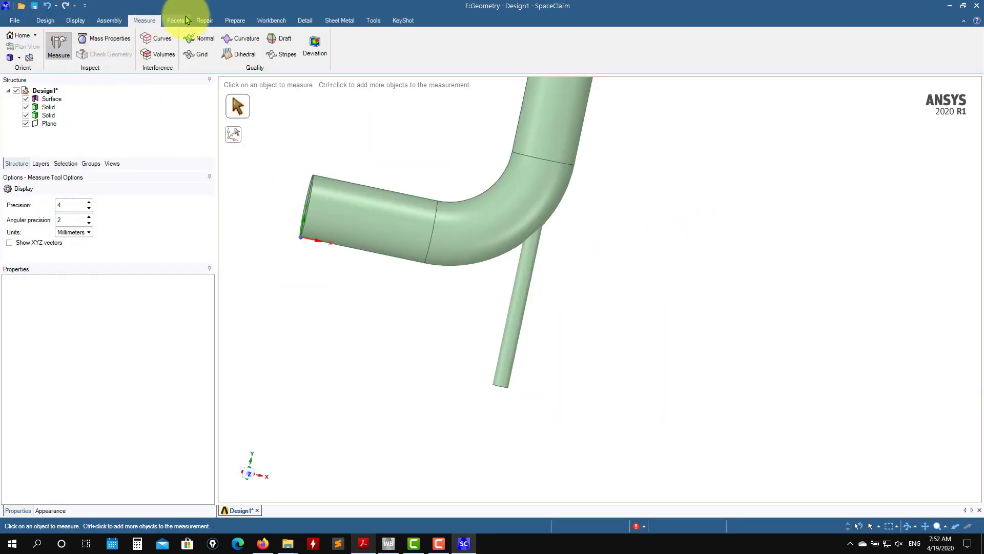
Step: Move the small cylinder body along X with the ruler to 137.5 mm from the start of the bend
left_click(45, 21)
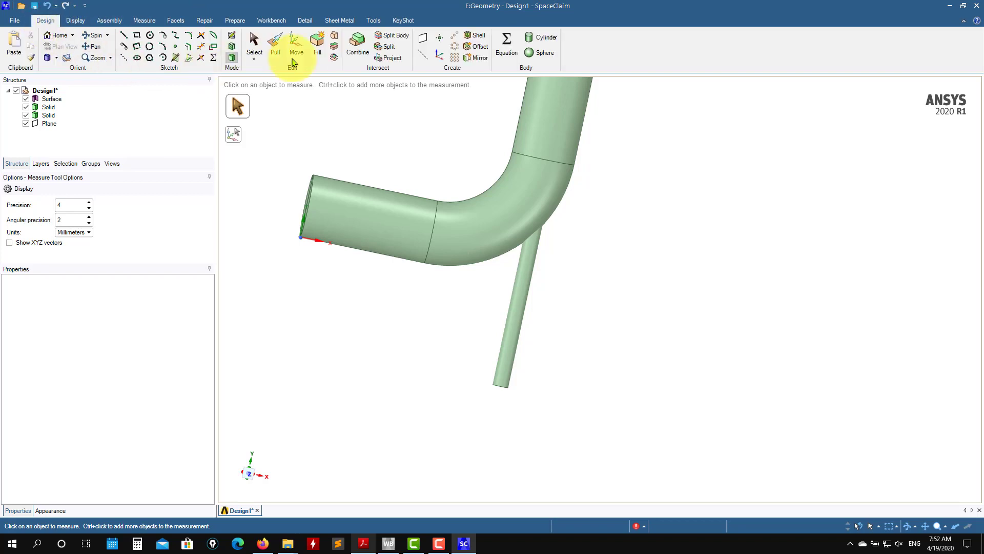
left_click(297, 46)
left_click(353, 205)
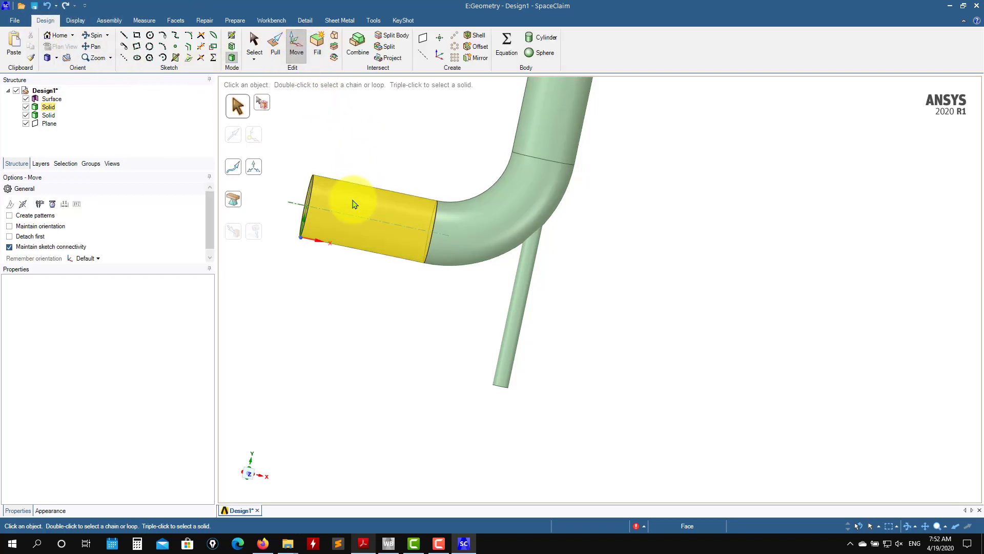
left_click(518, 319)
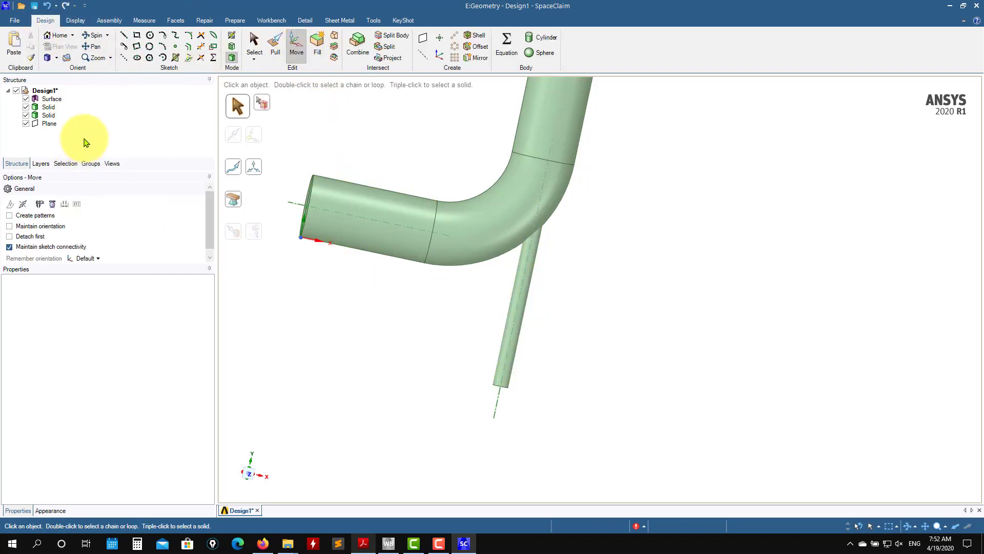
left_click(51, 115)
middle_click_drag(415, 243, 375, 147)
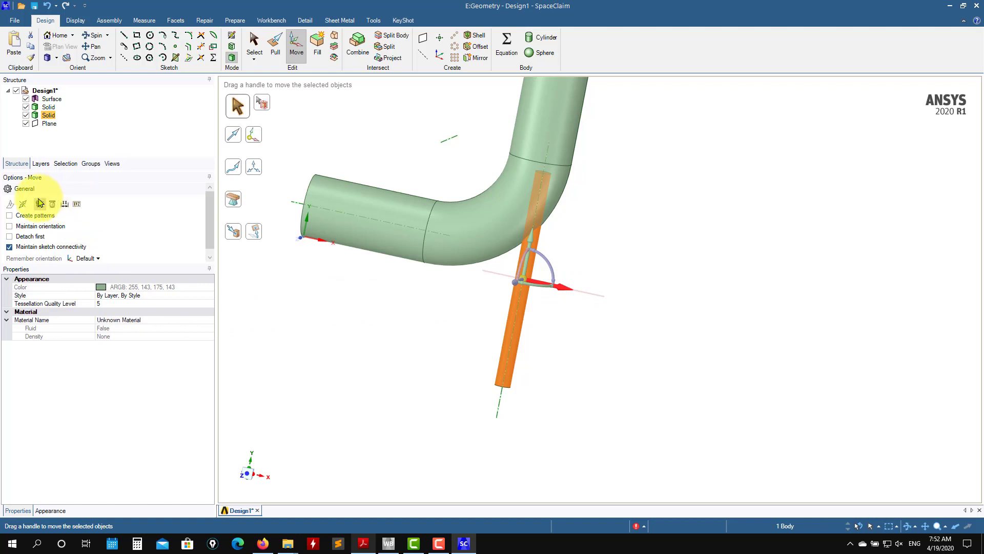
left_click(64, 204)
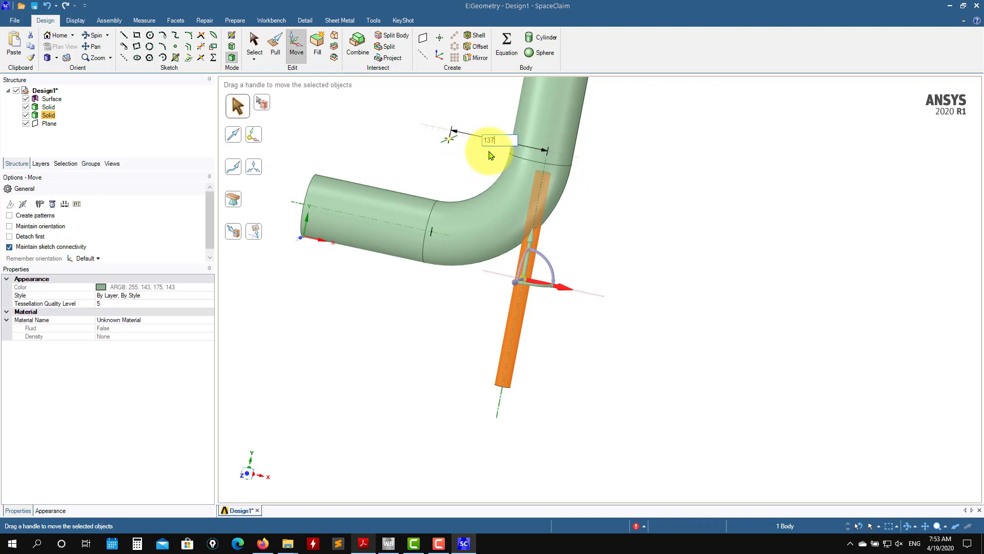
type("137.5")
key("Return")
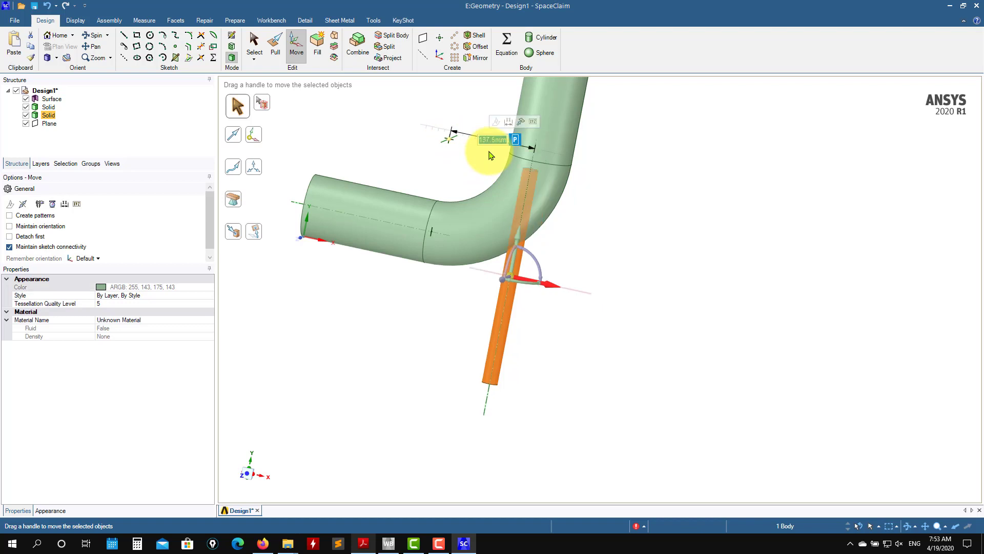
left_click(615, 292)
key("h")
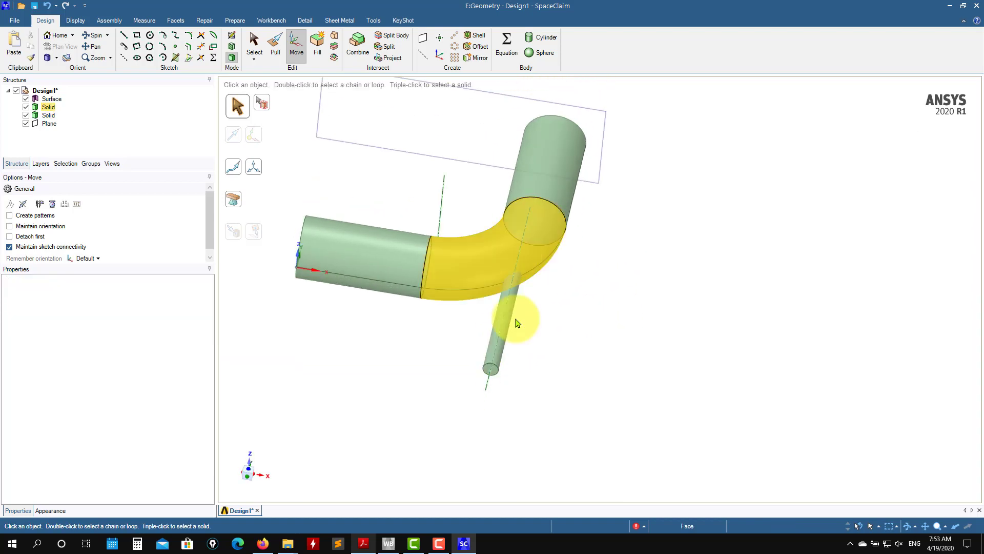
Step: Check the side pipe's dimensions in 3D_drawing.pdf in Acrobat Reader, return to SpaceClaim, and examine the small cylinder's lower end face
left_click(370, 544)
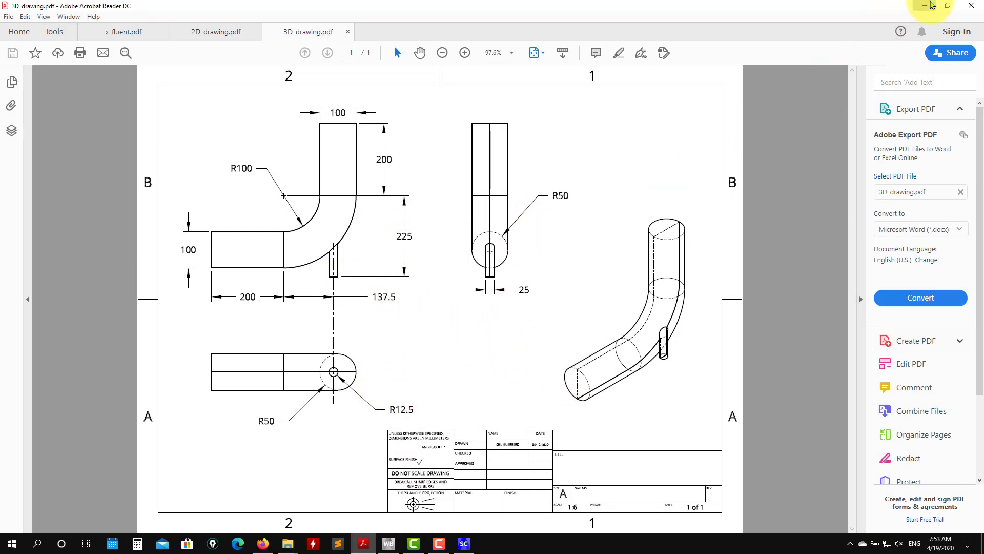
left_click(924, 5)
middle_click_drag(644, 285, 517, 329)
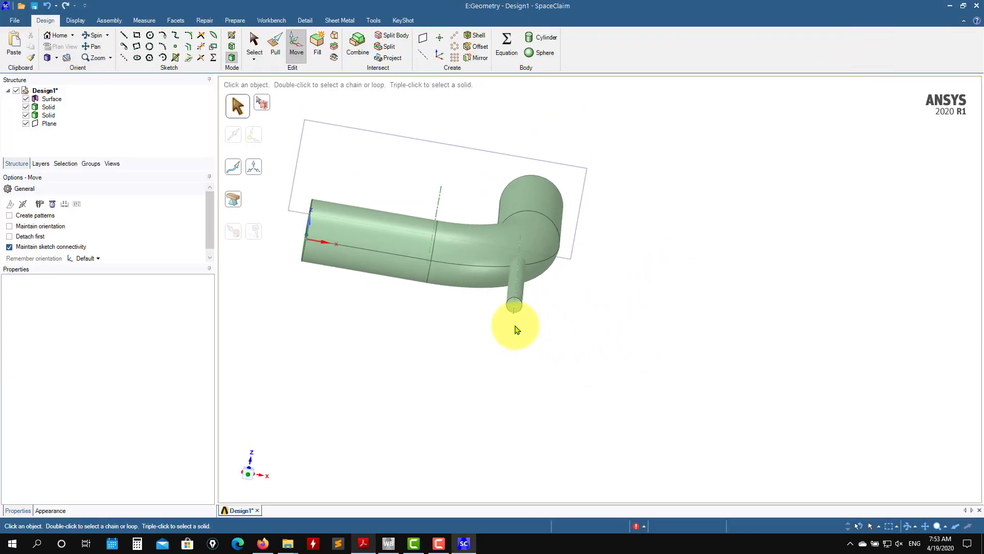
left_click(517, 310)
middle_click_drag(399, 244, 351, 331)
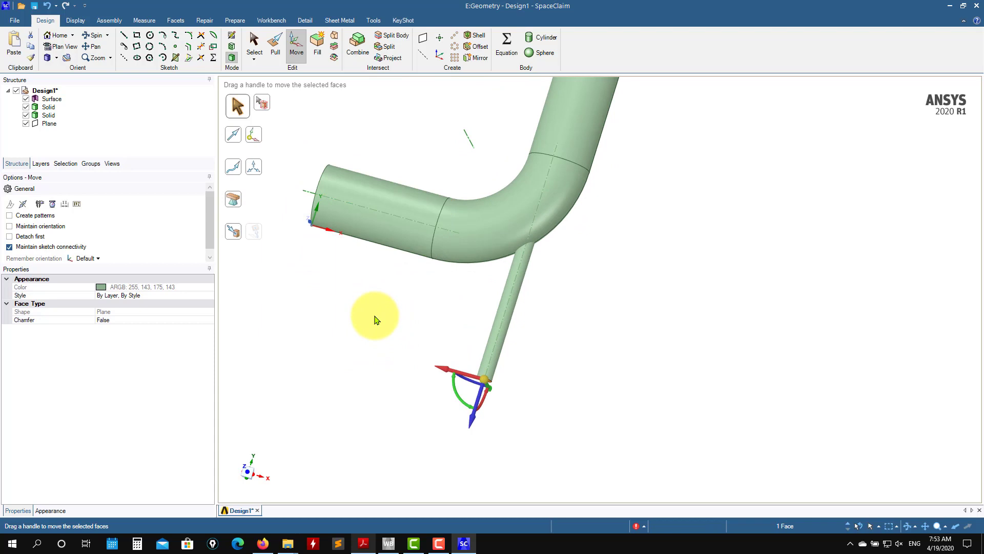
middle_click_drag(396, 311, 411, 259)
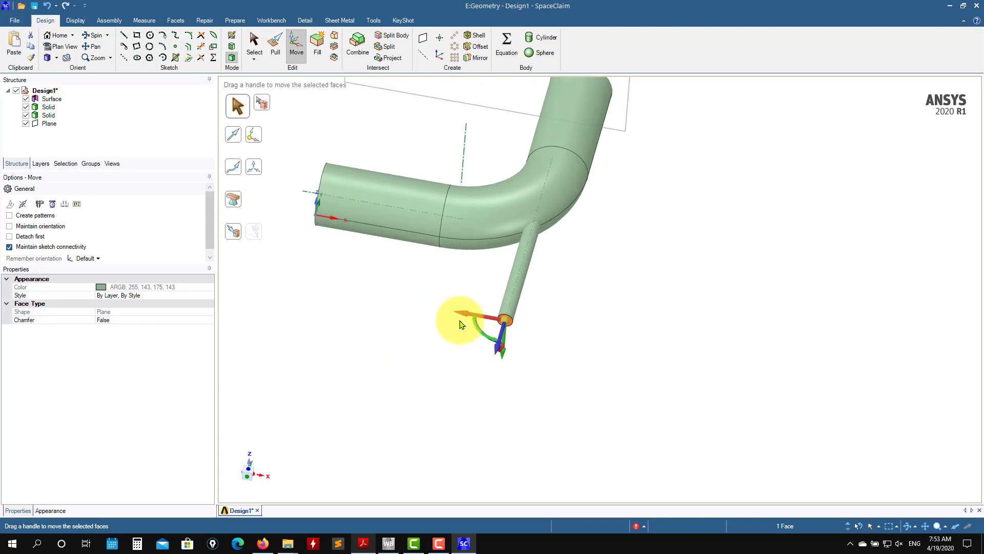
left_click(431, 320)
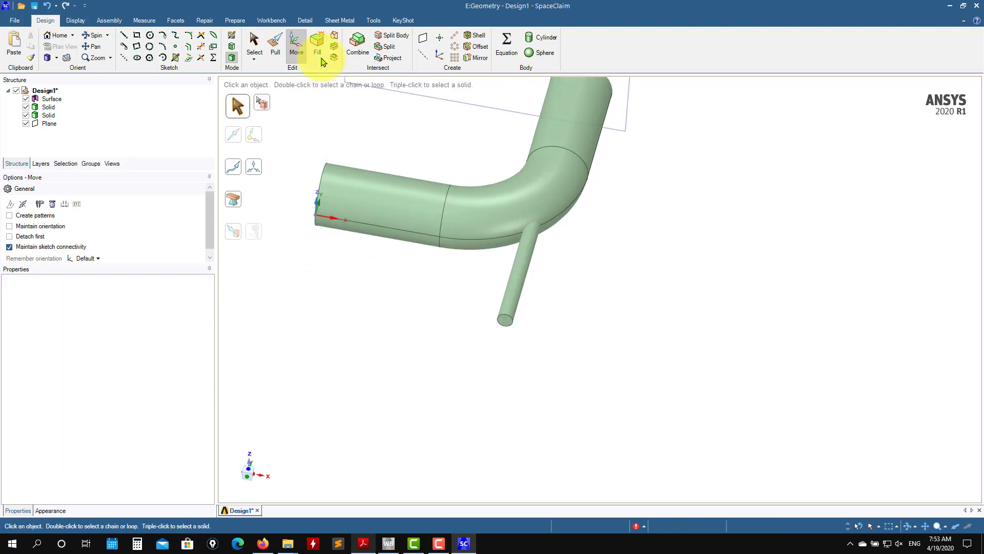
Step: Pull the lower end face of the small cylinder along its axis
left_click(278, 48)
left_click(505, 321)
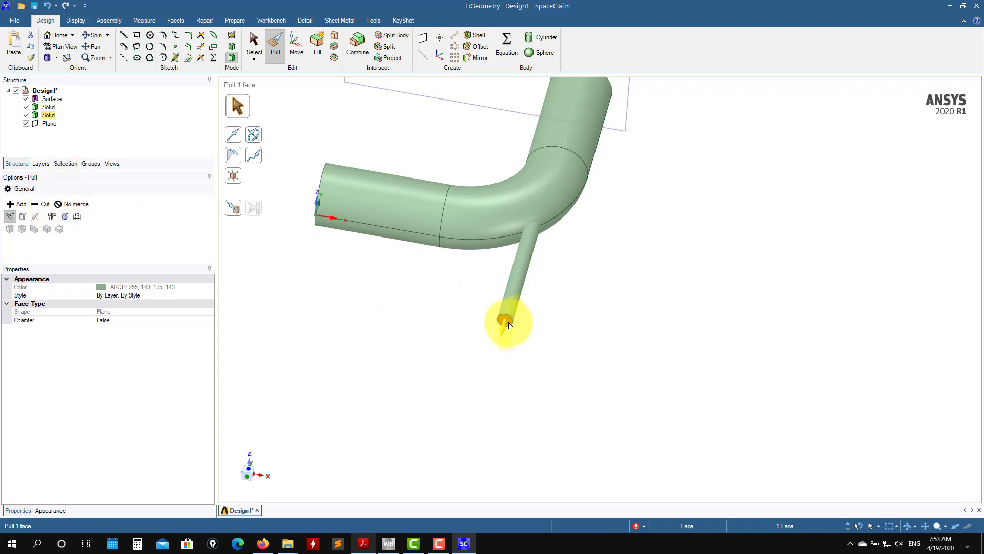
mouse_move(515, 293)
left_mouse_down()
mouse_move(524, 261)
mouse_move(507, 310)
left_mouse_up()
middle_click_drag(532, 256, 536, 324)
left_click(579, 286)
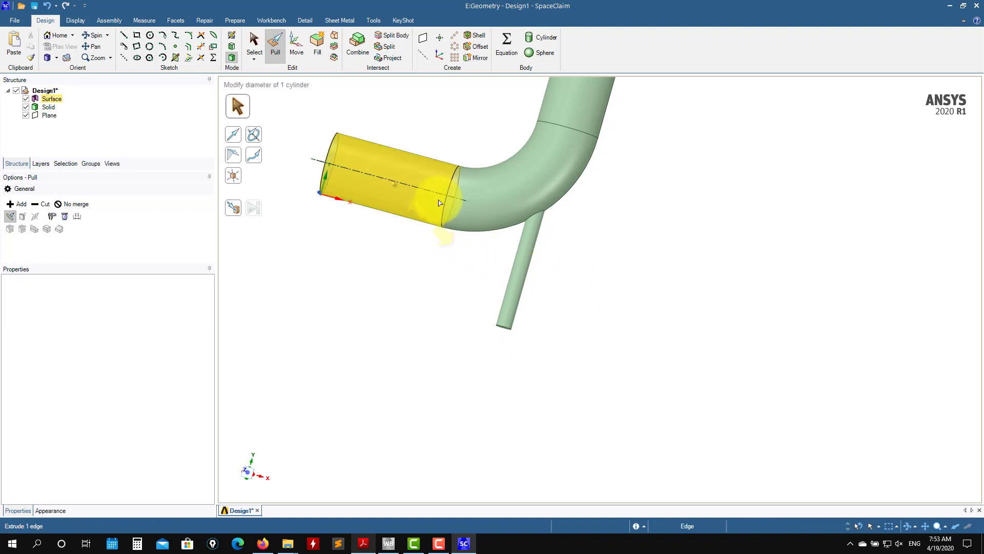
Step: Undo the end-face pull and the 137.5 mm move of the small cylinder
left_click(288, 44)
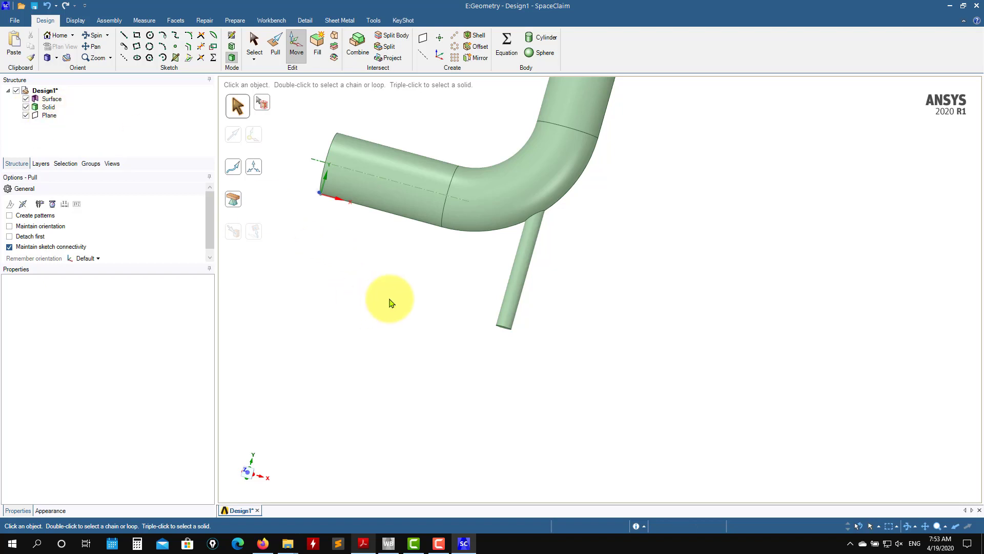
key("ctrl+z")
key("ctrl+z")
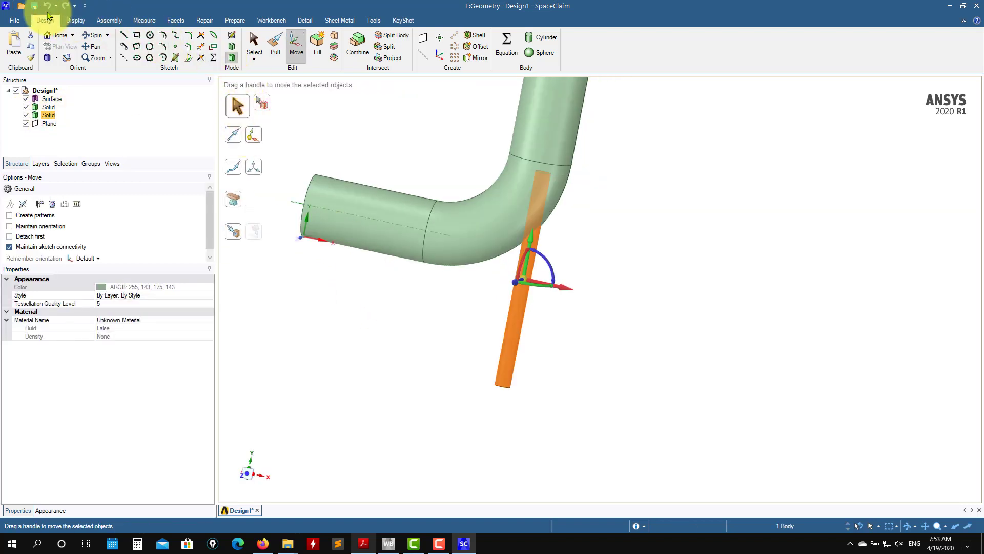
Step: Undo the last move of the small cylinder
key("ctrl+z")
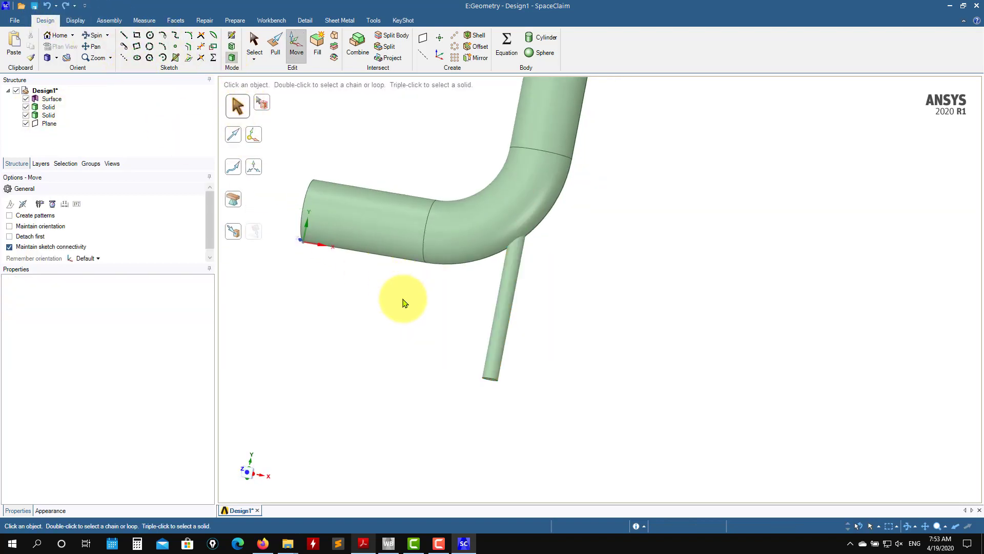
middle_click_drag(428, 346, 373, 272)
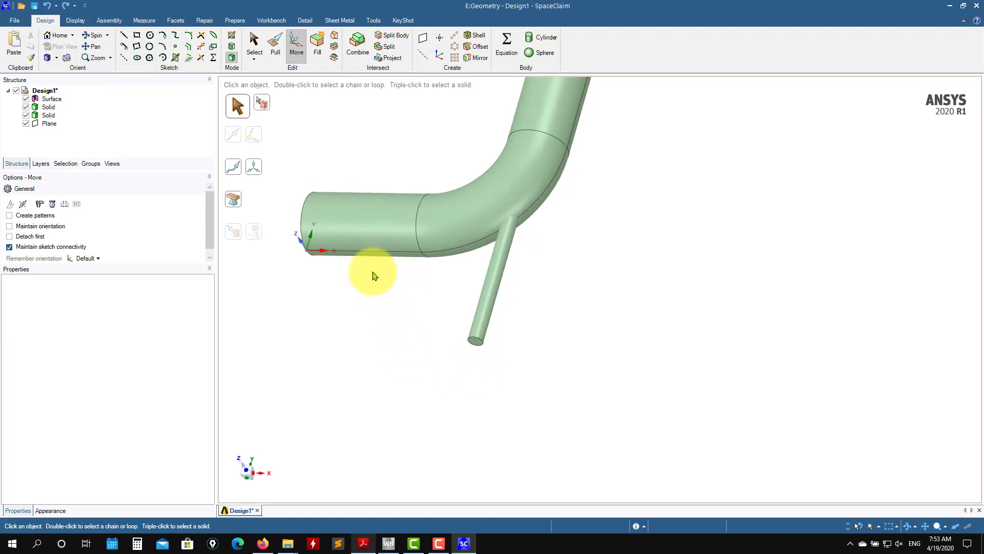
left_click(280, 50)
left_click_drag(472, 337, 477, 271)
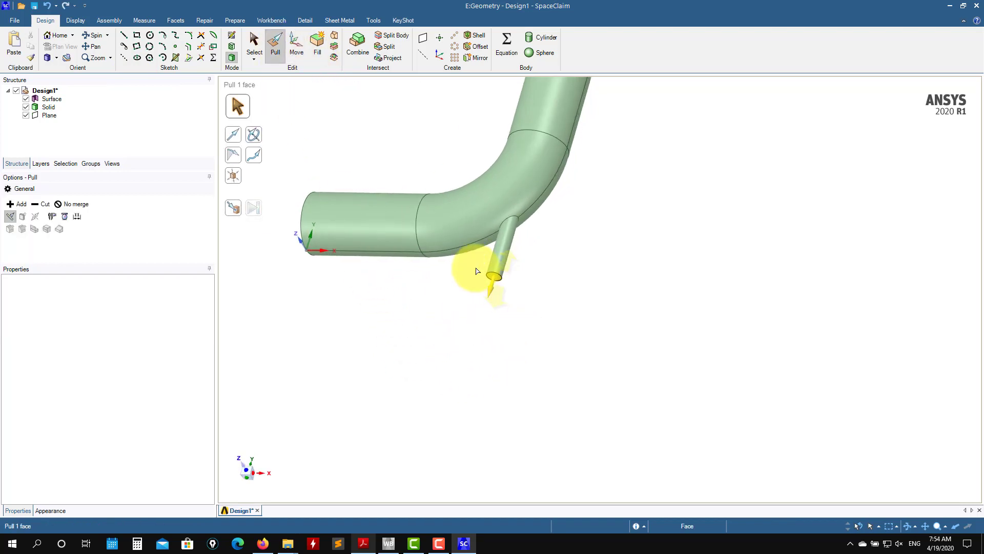
key("ctrl+z")
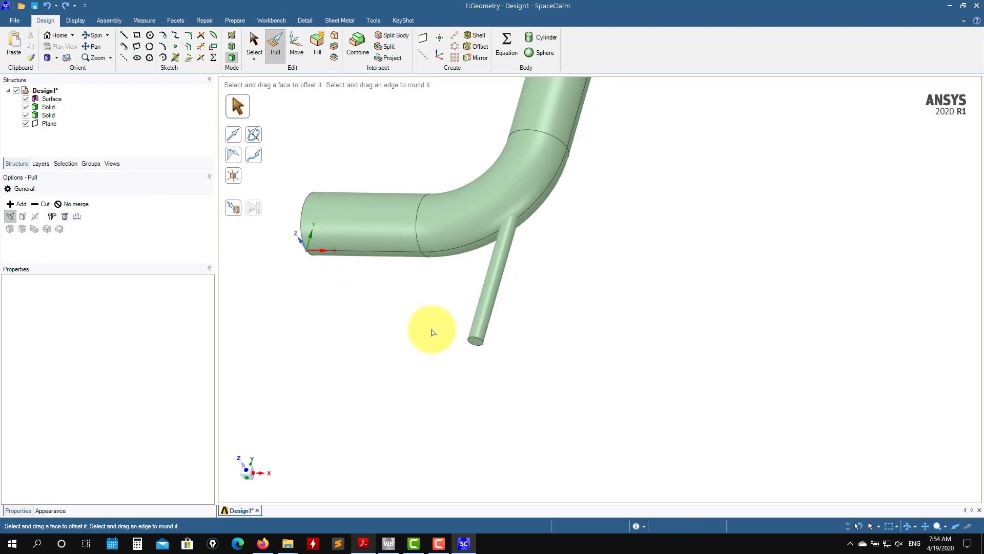
Step: Pull the small cylinder's lower end face inward along its axis with No merge, keeping it separate from the bent pipe
left_click(72, 204)
left_click_drag(469, 343, 480, 310)
mouse_move(391, 270)
middle_mouse_down()
mouse_move(435, 350)
mouse_move(430, 341)
middle_mouse_up()
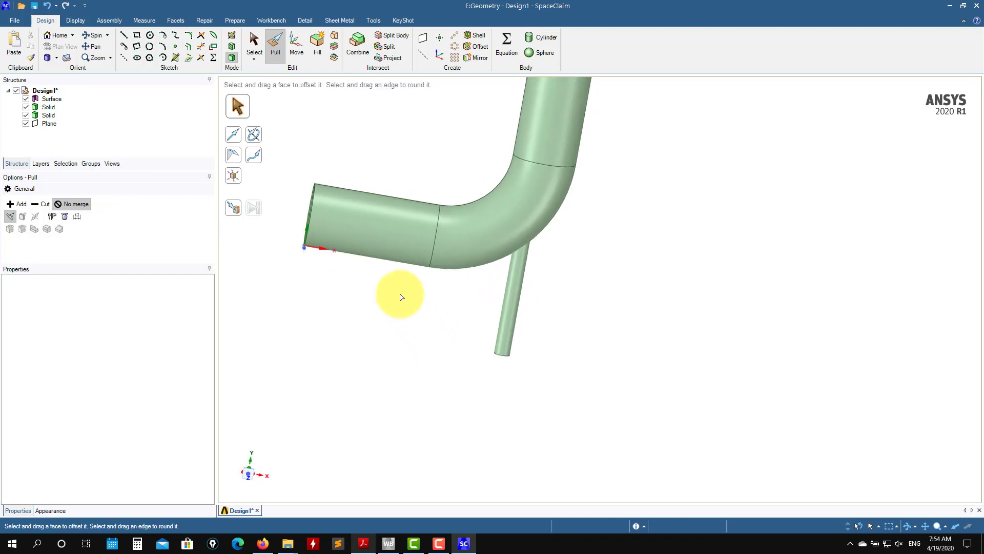
Step: Start moving the small cylinder's side face and anchor the move handle at the centre of its lower end
middle_click_drag(401, 297, 362, 364, "ctrl")
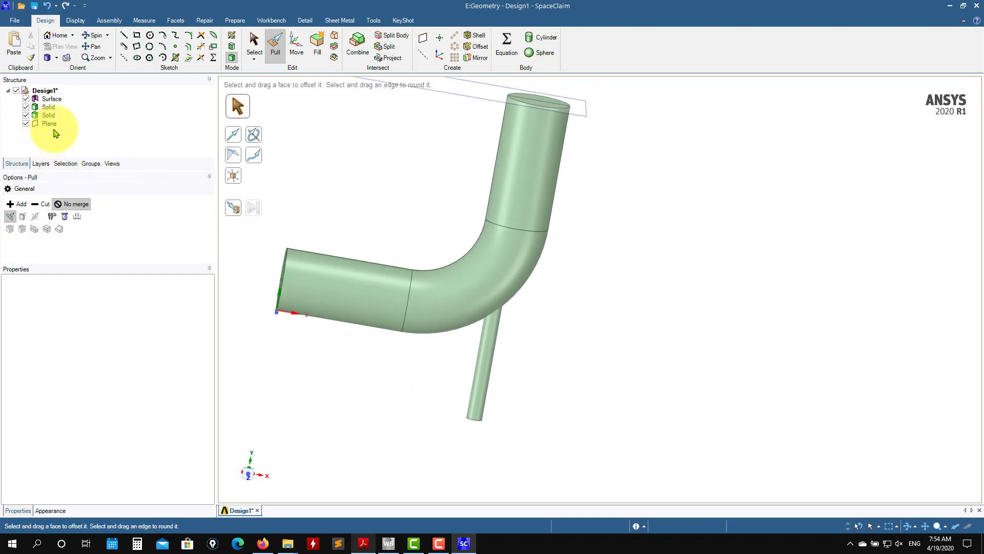
left_click(296, 42)
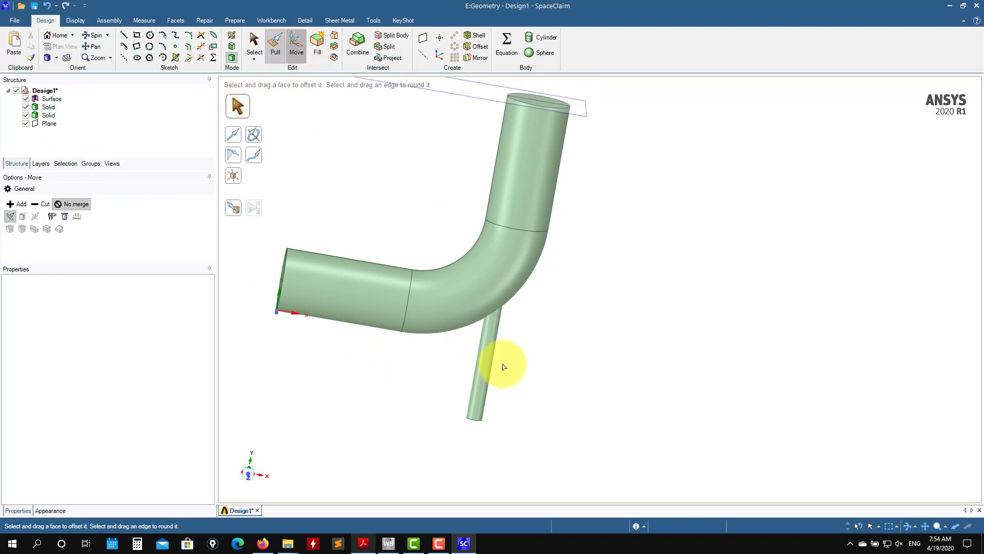
left_click(484, 355)
left_click(484, 356)
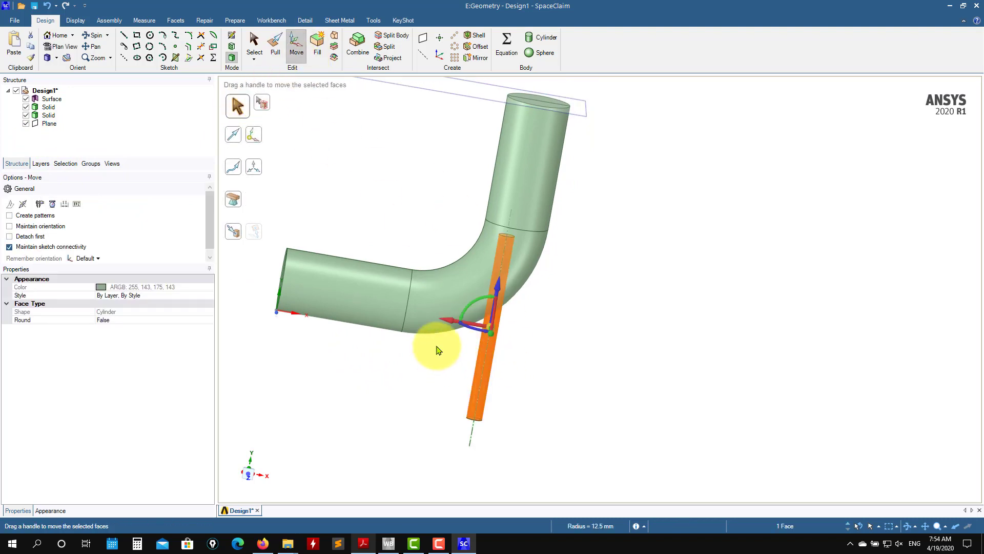
middle_click_drag(455, 347, 418, 325)
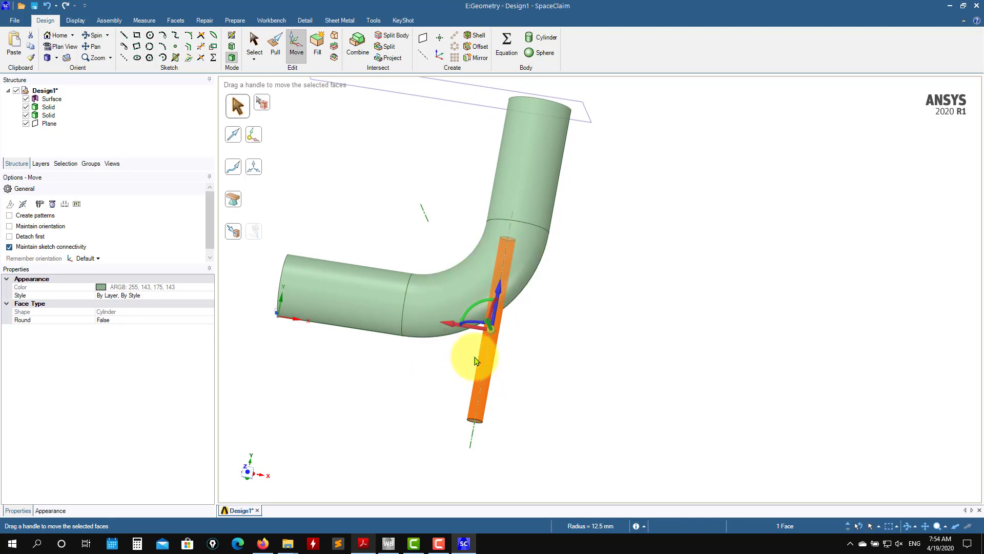
left_click_drag(493, 328, 469, 417)
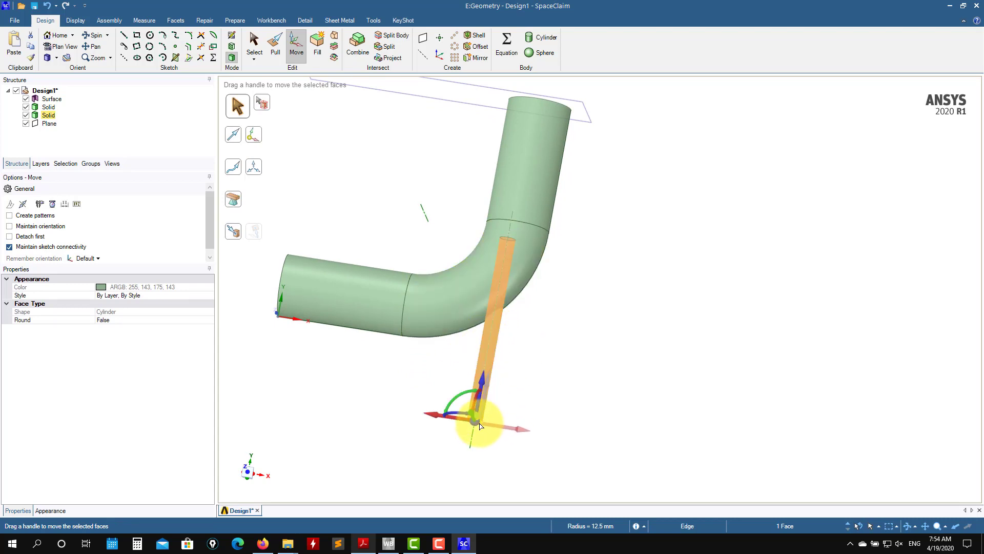
Step: Try to set the ruler distance between the small cylinder's lower end and the bend axis to 225 mm, per 3D_drawing.pdf
mouse_move(549, 378)
middle_mouse_down()
mouse_move(527, 352)
mouse_move(538, 299)
mouse_move(534, 380)
mouse_move(483, 390)
middle_mouse_up()
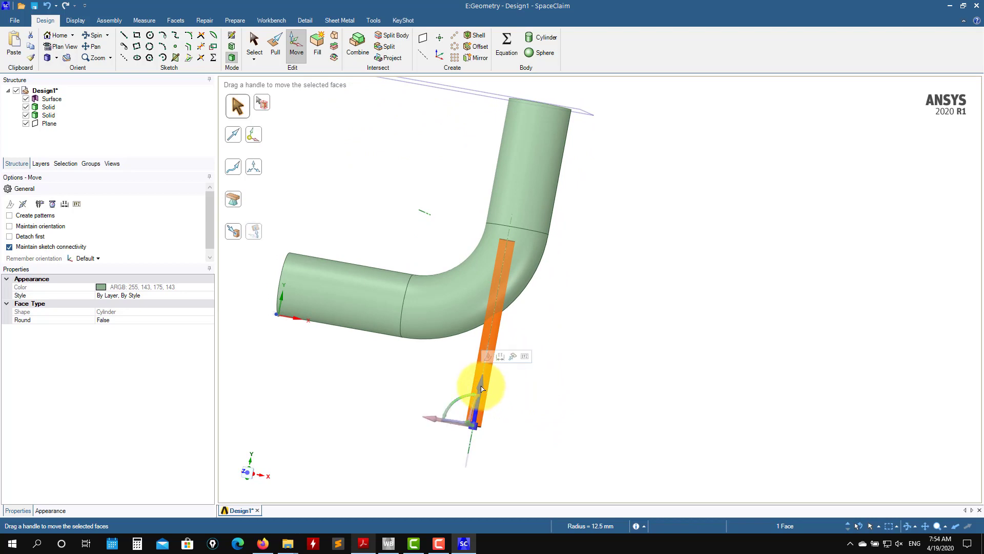
left_click(64, 203)
left_click(428, 217)
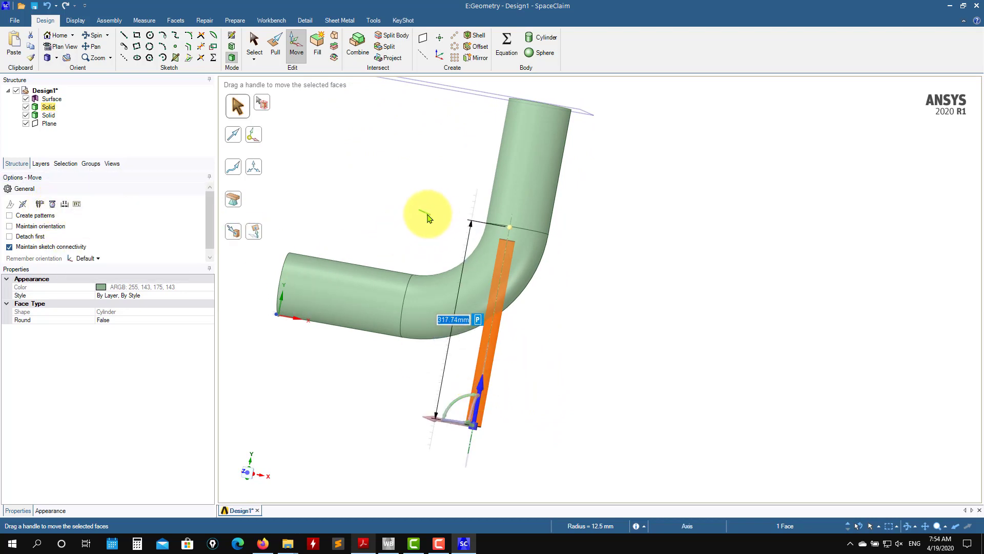
middle_click_drag(421, 256, 401, 257)
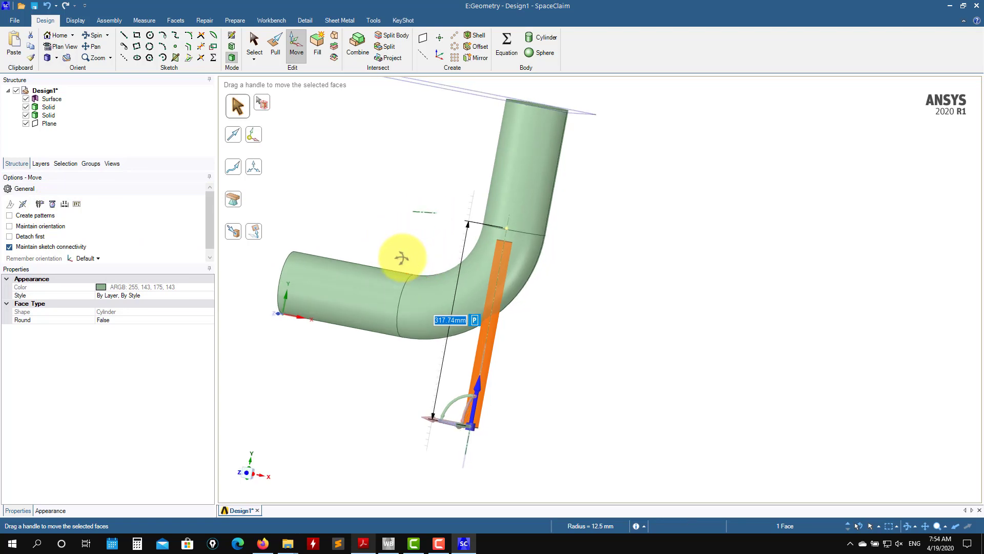
left_click(358, 544)
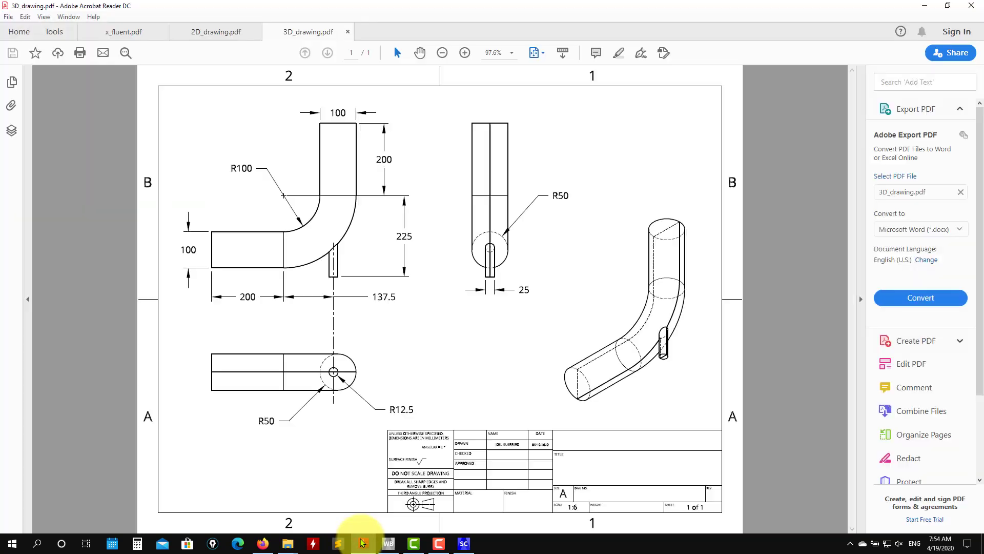
left_click(362, 542)
type("225")
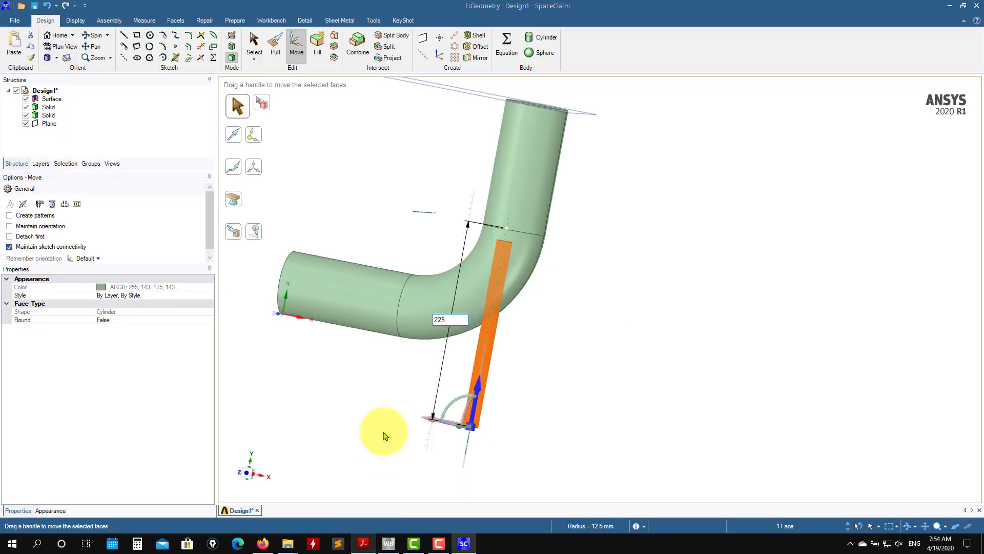
key("Return")
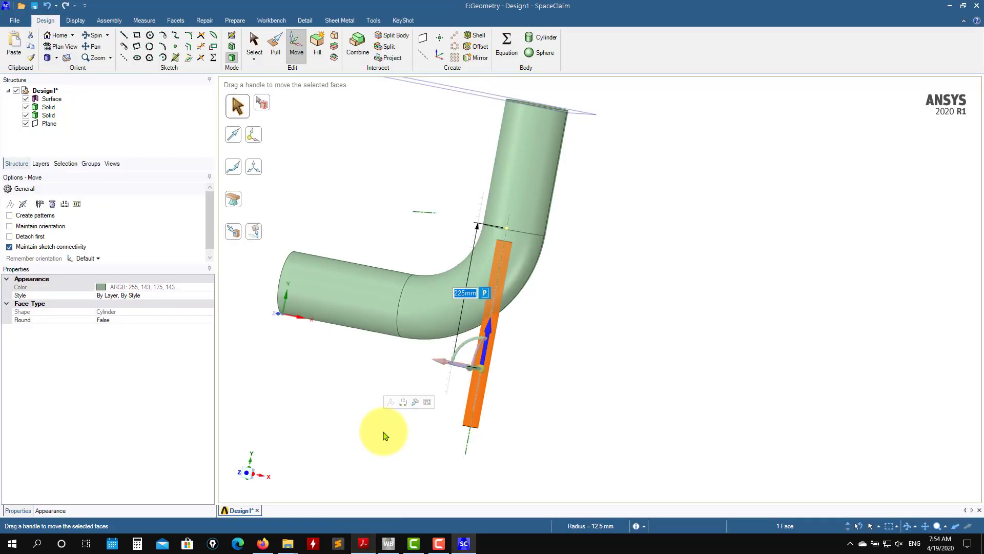
left_click(586, 435)
mouse_move(545, 402)
middle_mouse_down()
mouse_move(555, 312)
mouse_move(537, 398)
middle_mouse_up()
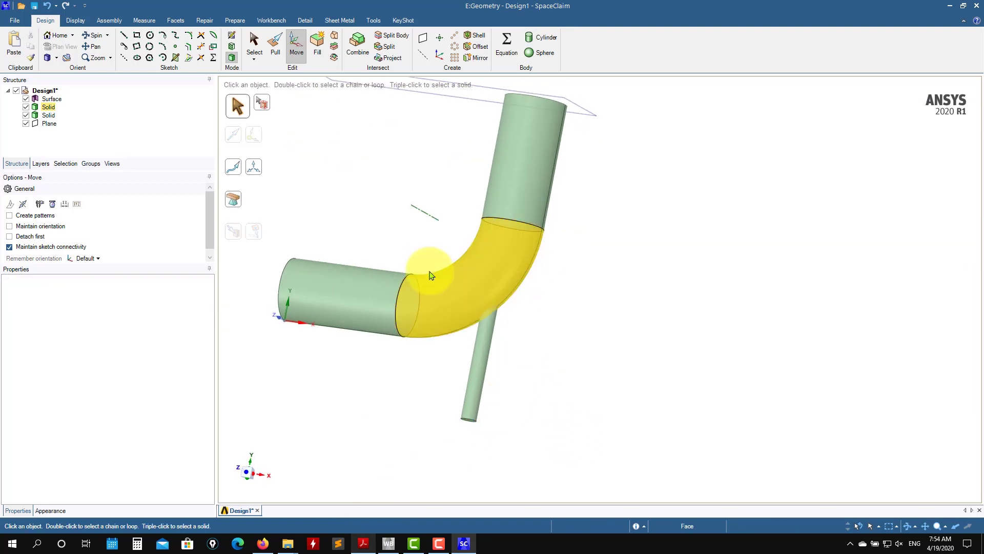
key("s")
left_click(304, 45)
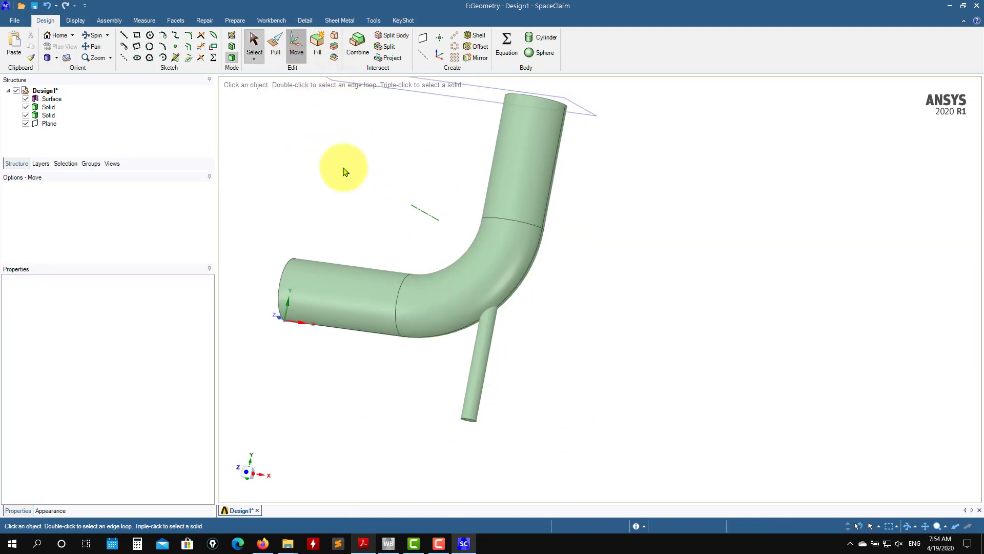
left_click(486, 362)
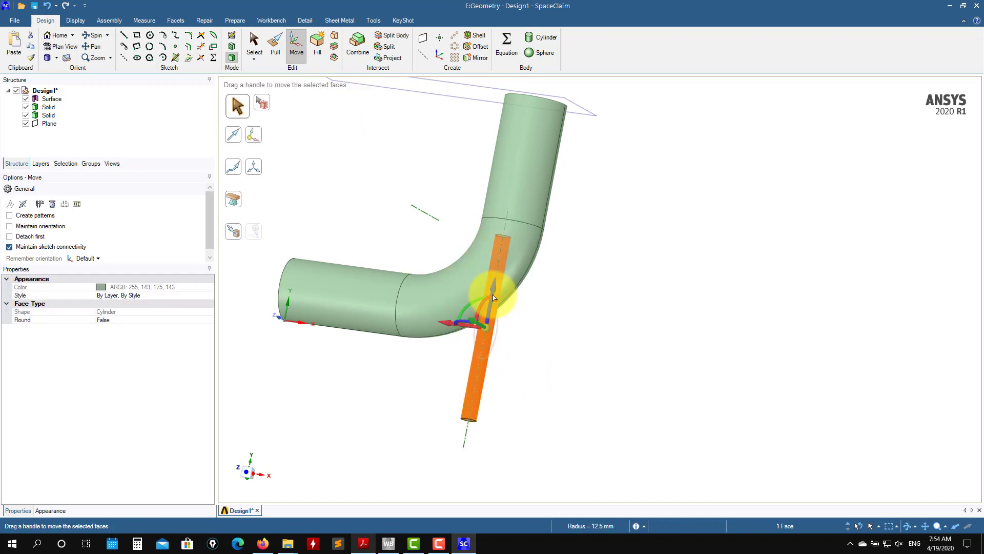
left_click_drag(486, 333, 473, 431)
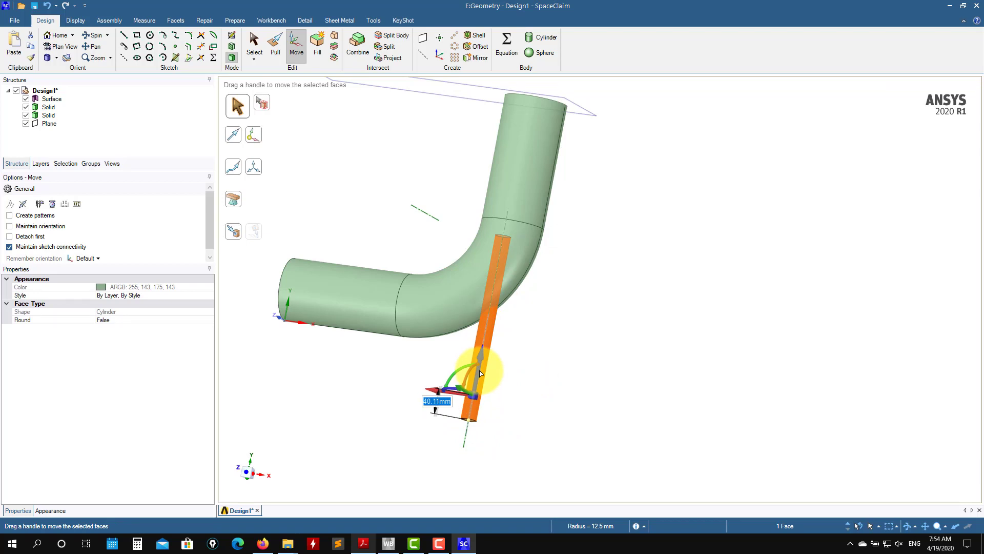
left_click_drag(481, 373, 459, 444)
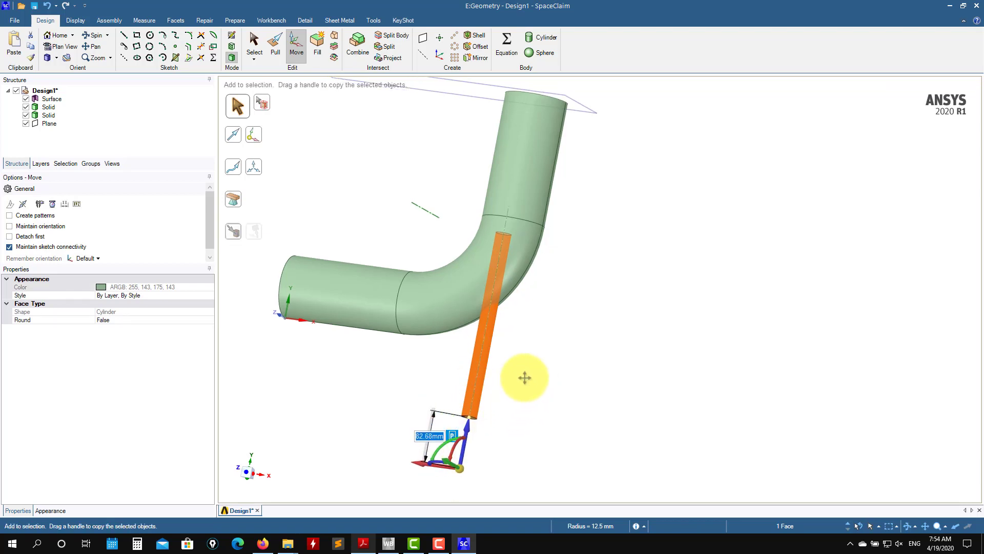
middle_click_drag(524, 377, 539, 345, "ctrl")
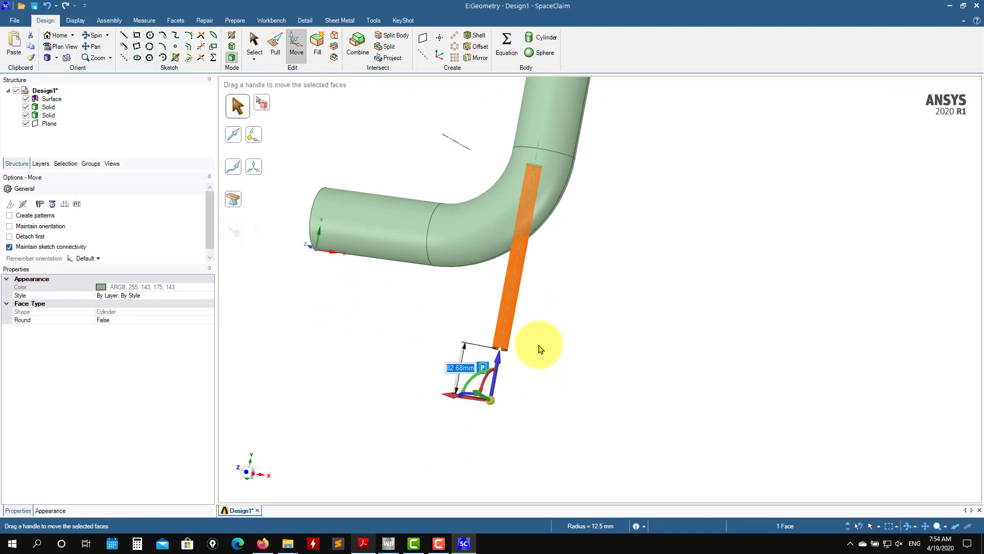
left_click(507, 377)
left_click(509, 306)
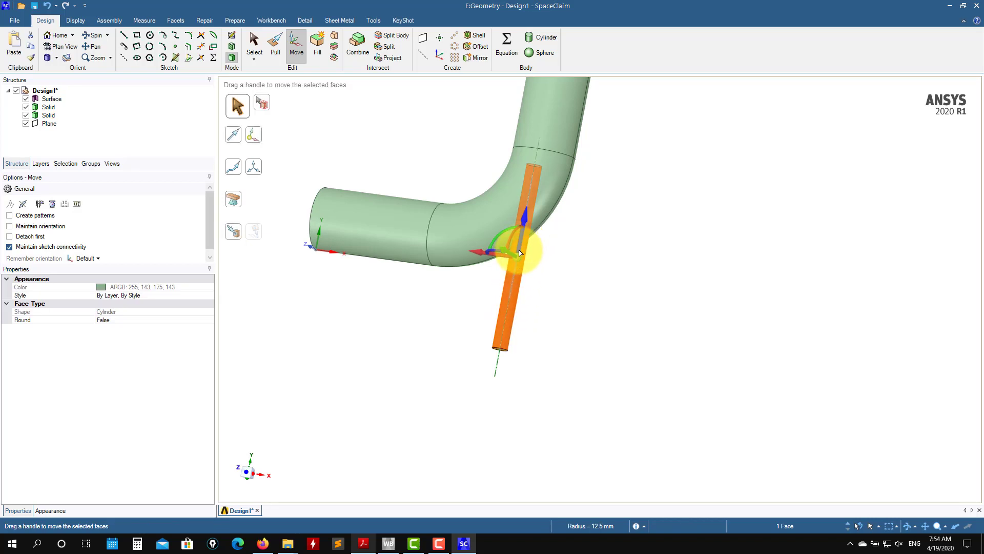
left_click(385, 330)
Step: Select the small cylinder as a whole body and move it about 43 mm downward along its axis
left_click(254, 43)
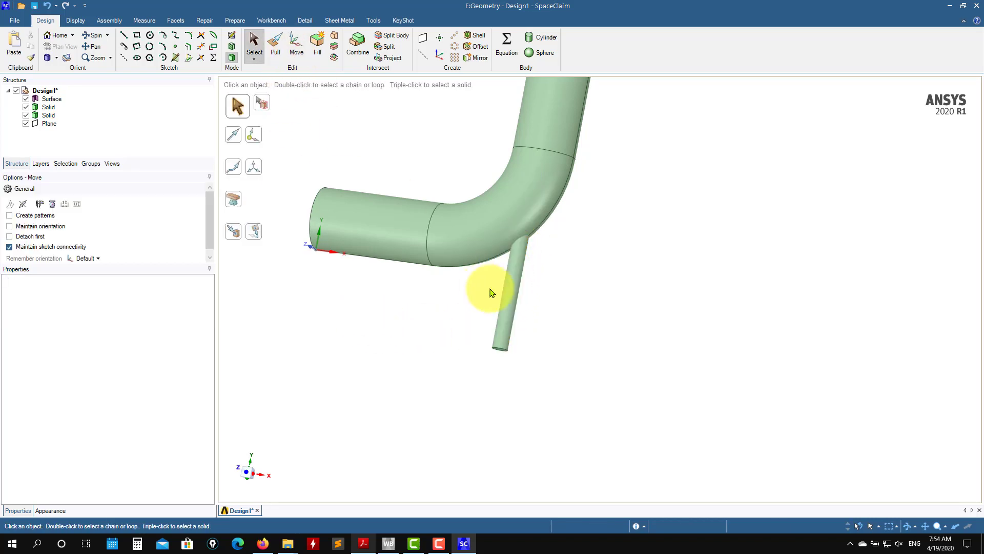
key("m")
left_click(507, 304)
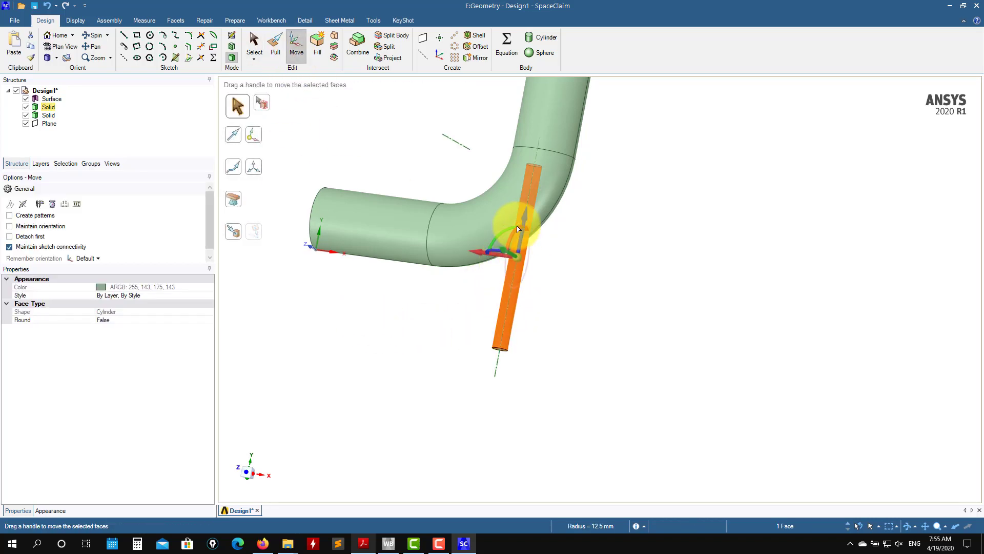
left_click(451, 315)
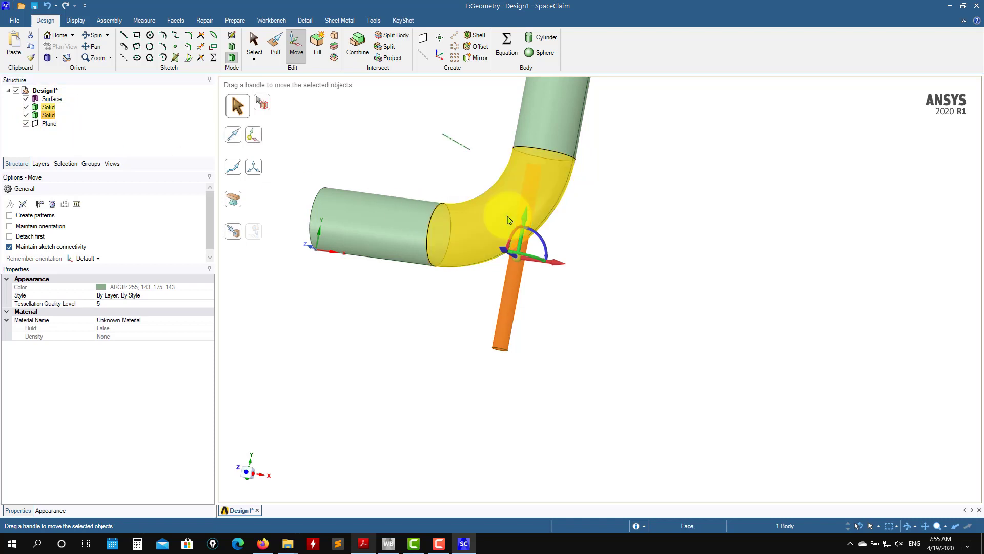
left_click_drag(528, 223, 631, 262)
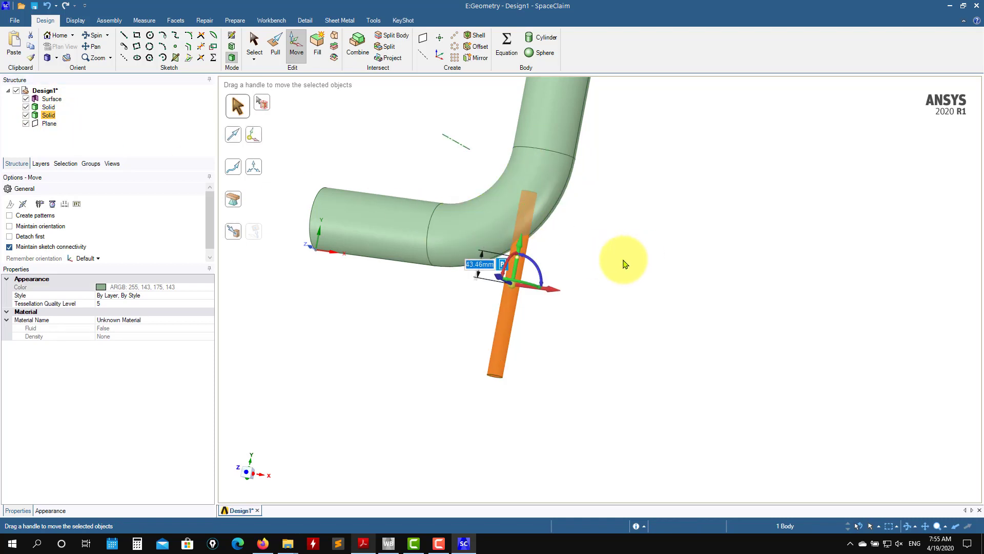
left_click_drag(512, 284, 499, 376)
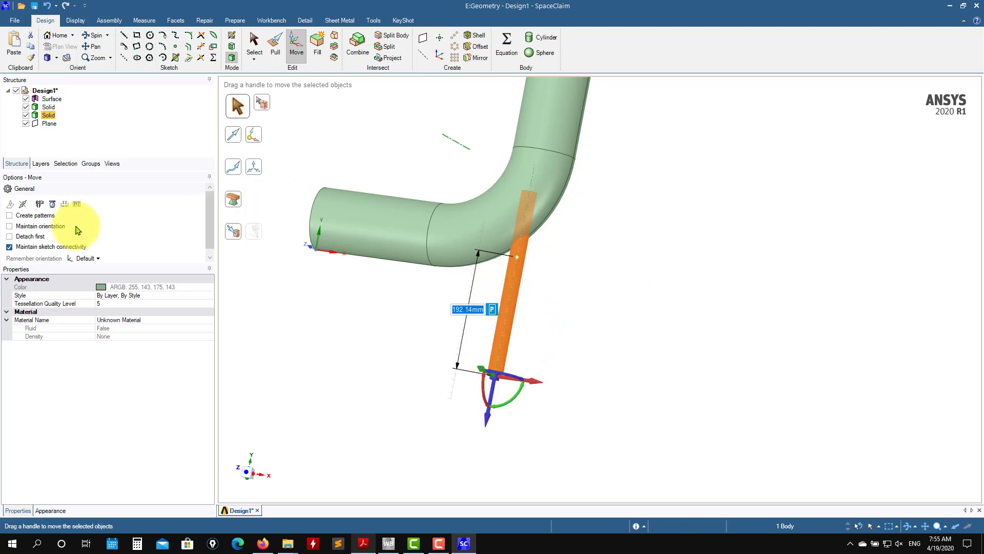
left_click(491, 408)
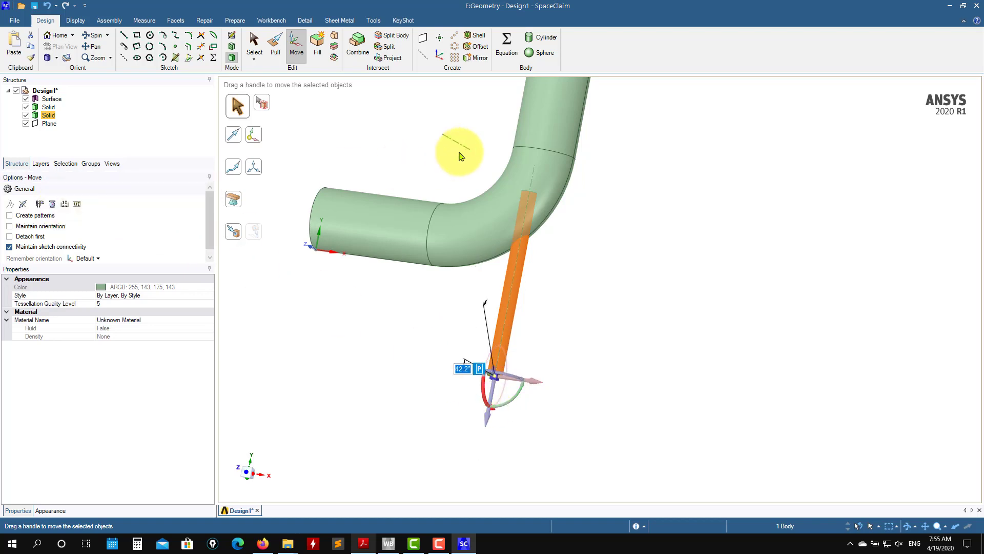
middle_click_drag(433, 219, 455, 244)
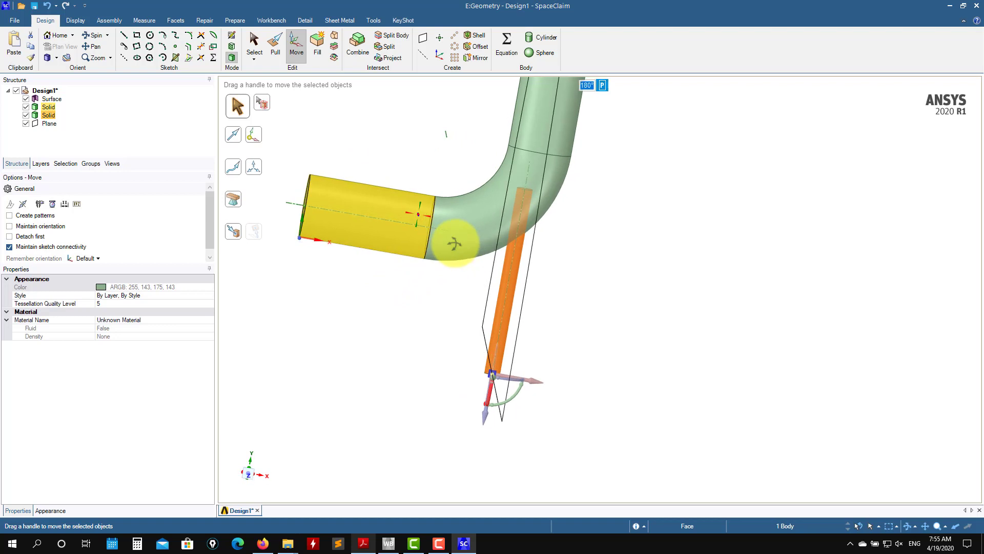
key("Escape")
key("Escape")
middle_click_drag(434, 331, 394, 312)
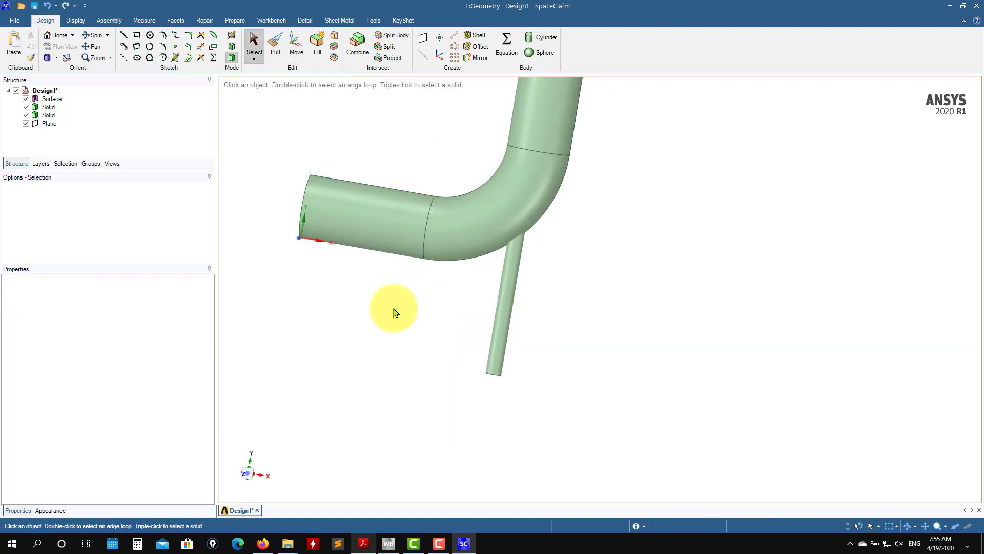
Step: Move the small cylinder along its axis so its lower end sits 225 mm from the bend axis, using the ruler dimension
left_click(48, 115)
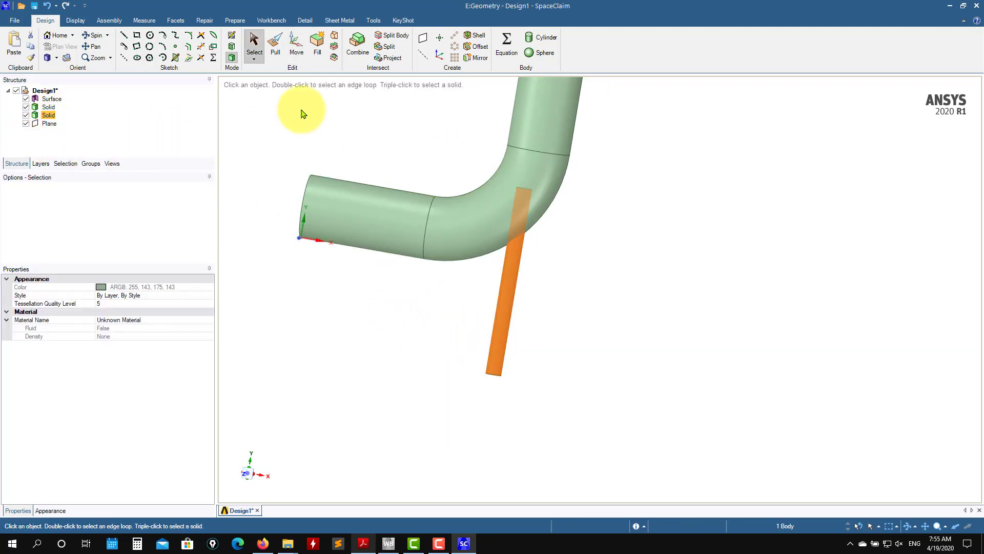
left_click(297, 49)
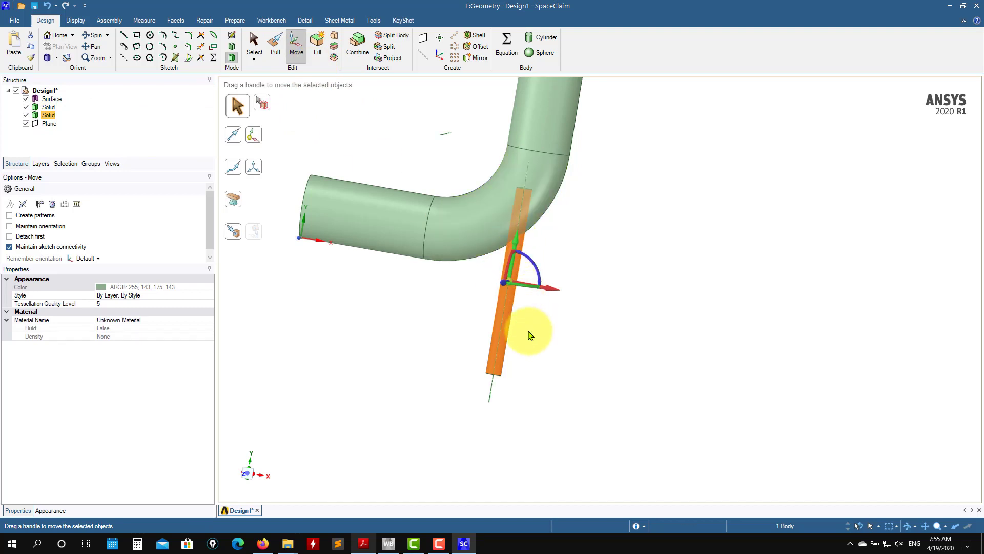
middle_click_drag(530, 337, 523, 278)
left_click_drag(505, 284, 500, 391)
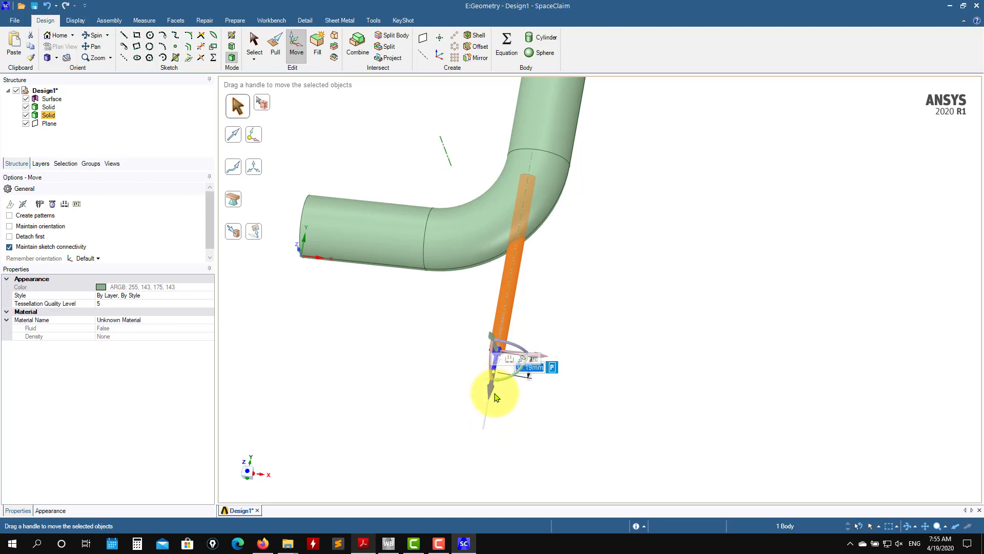
left_click(66, 205)
left_click(445, 154)
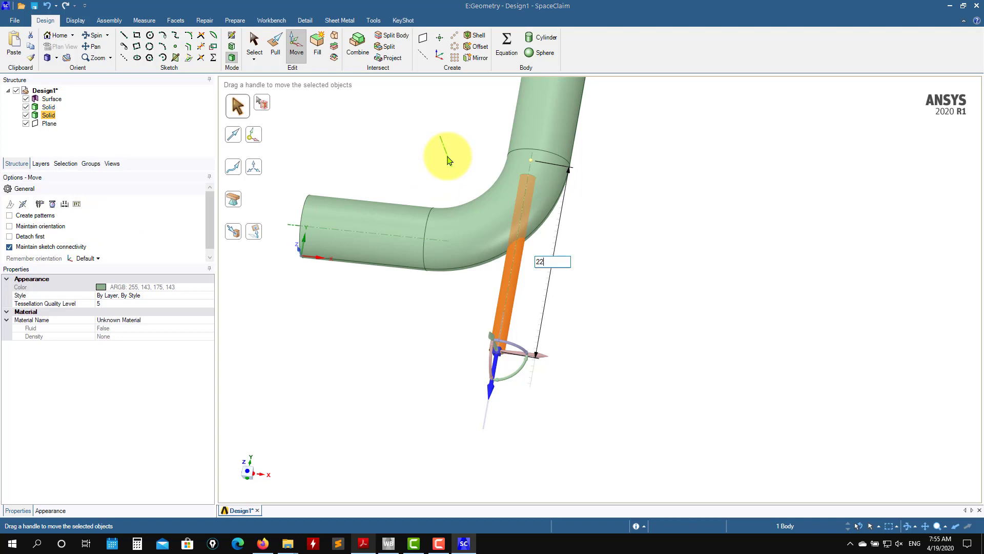
left_click(447, 160)
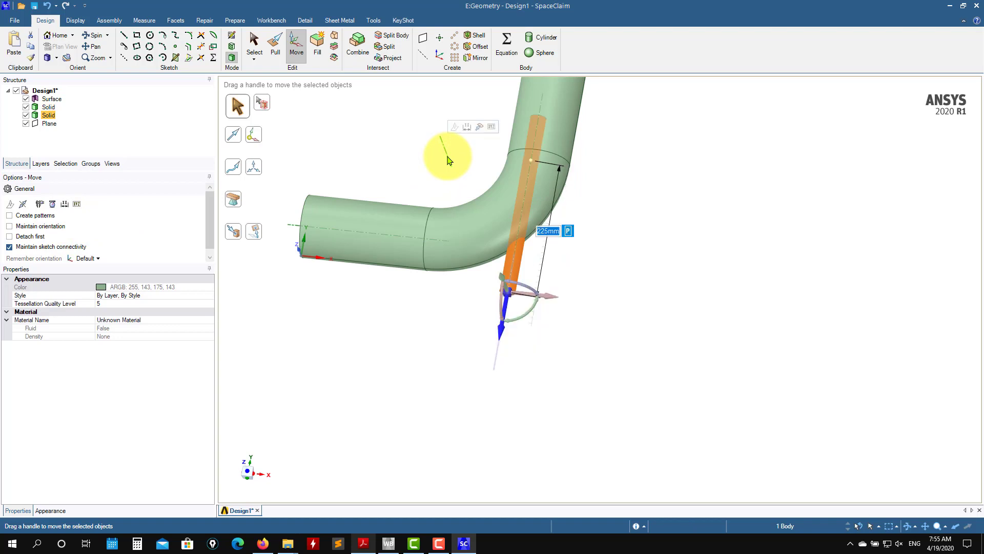
left_click(702, 232)
Step: Merge the small cylinder into the bent pipe solid with Combine
middle_click_drag(702, 232, 487, 141)
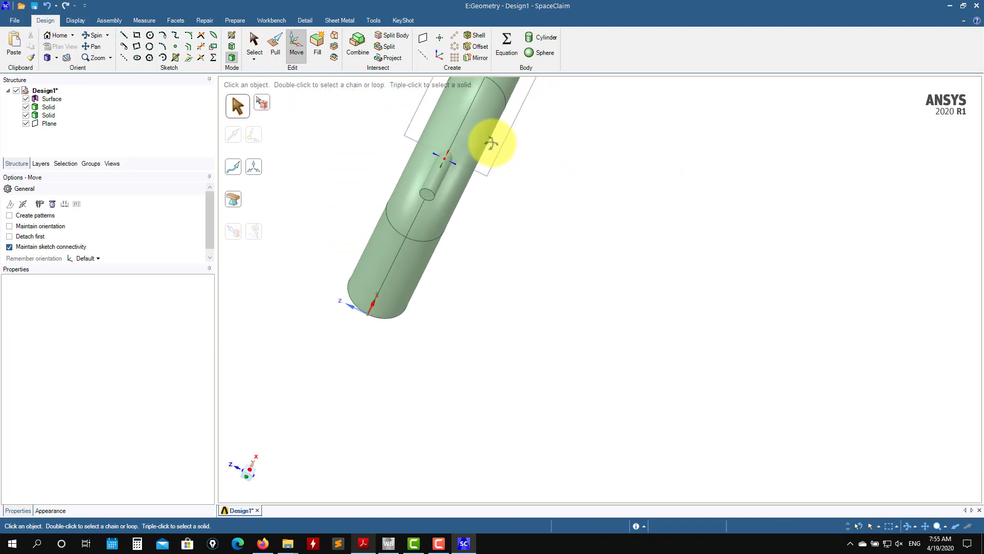
middle_click_drag(502, 206, 562, 382)
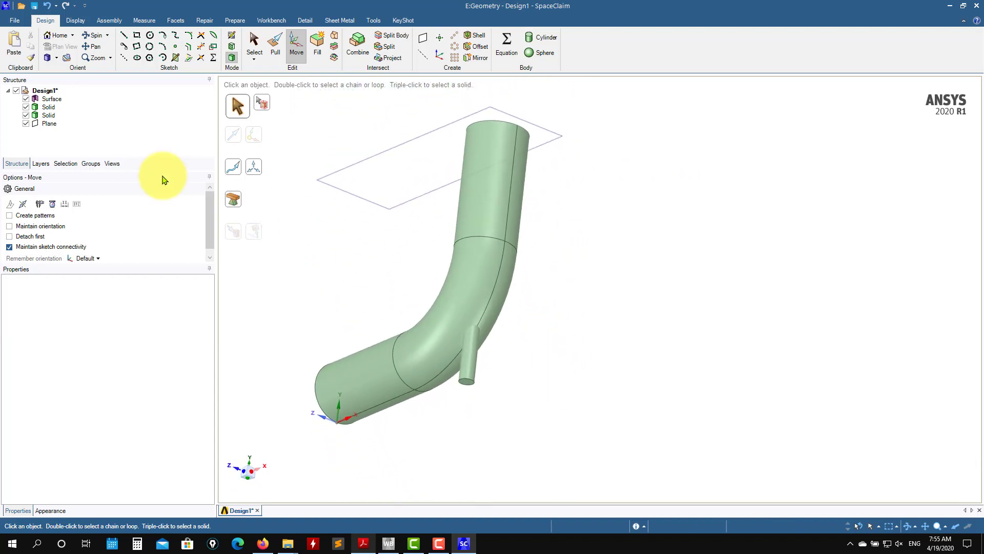
left_click(357, 45)
left_click(489, 191)
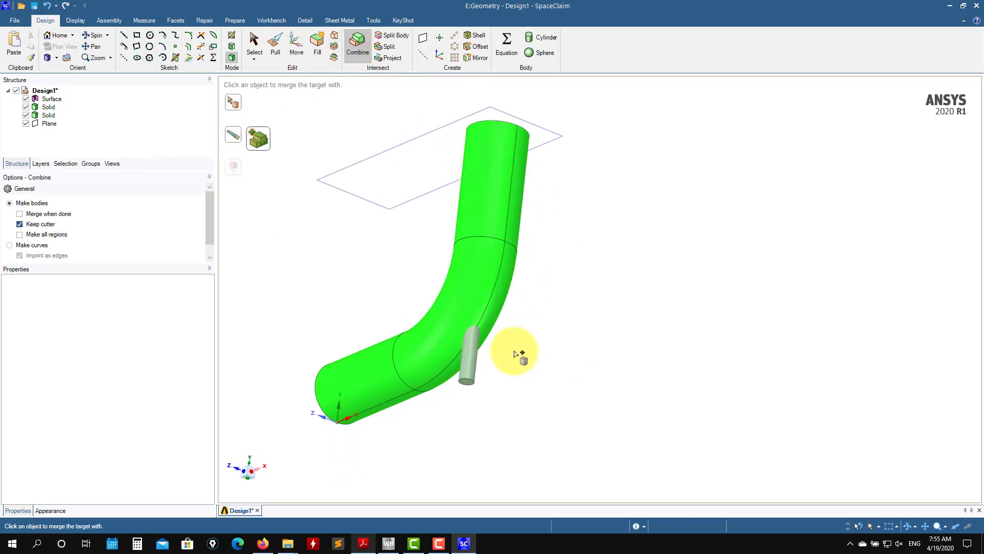
left_click(471, 367)
Step: Suppress the leftover surface body for physics, and hide both the surface and the plane
middle_click_drag(539, 261, 616, 313)
left_click(42, 110)
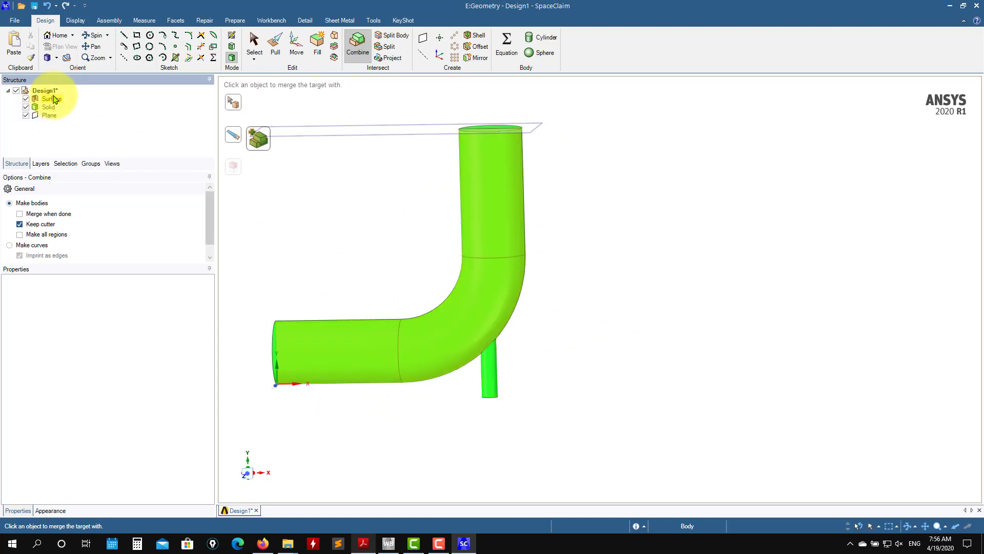
left_click(54, 99)
right_click(55, 99)
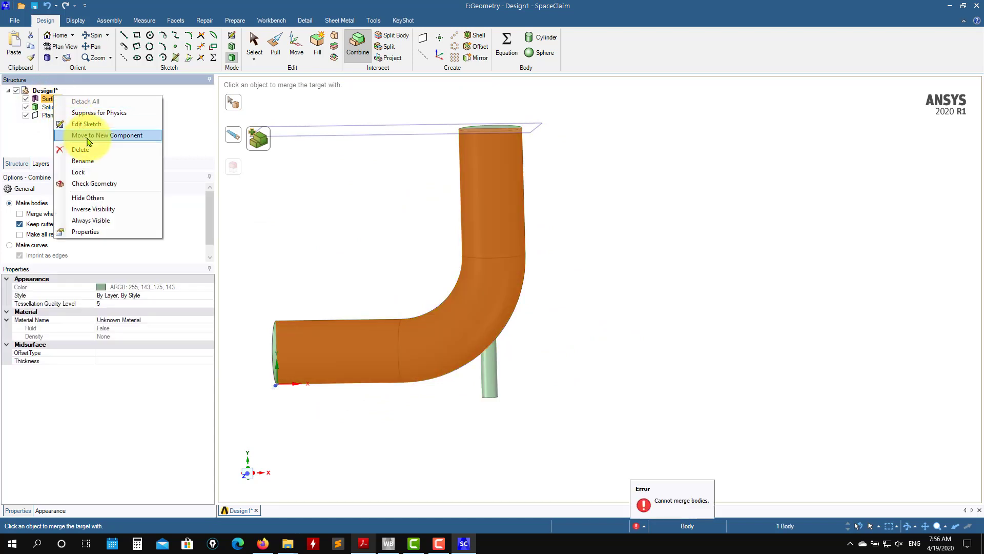
left_click(100, 113)
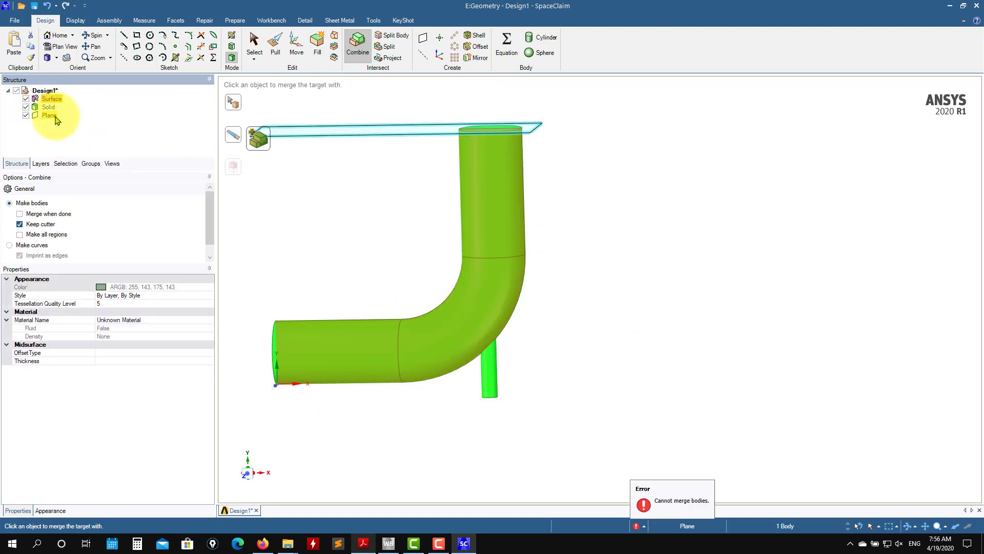
left_click(26, 115)
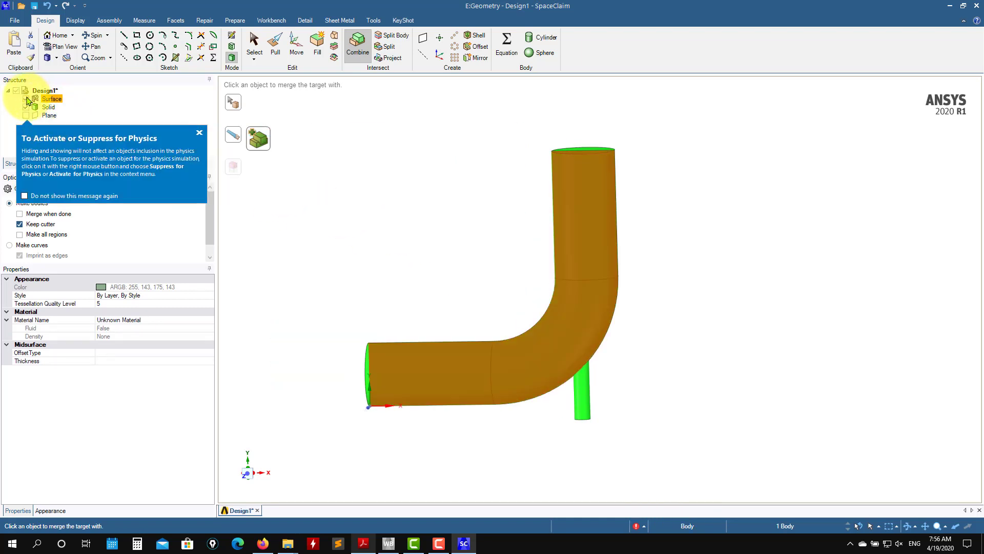
left_click(26, 98)
middle_click_drag(450, 218, 609, 418)
key("Escape")
key("Escape")
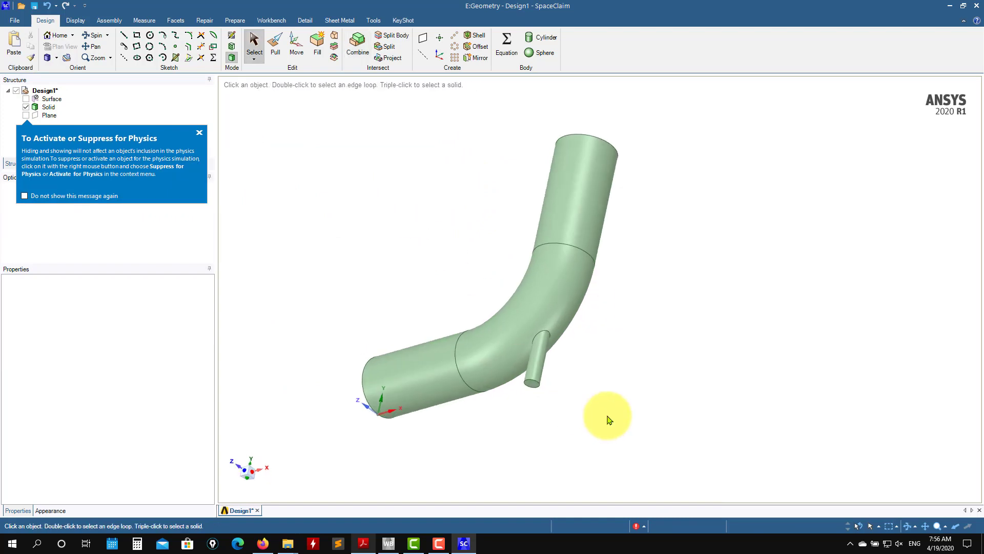
Step: Try pulling a round of about 4.74 mm radius on the edge where the side pipe meets the bend
scroll(608, 405, "down", 3)
scroll(590, 365, "up", 8)
middle_click_drag(462, 355, 556, 257)
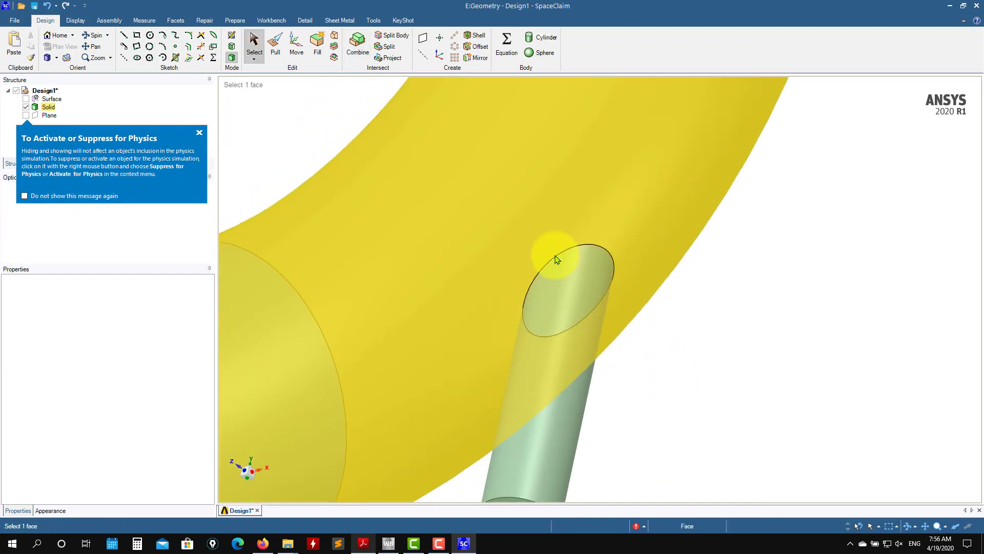
left_click(602, 251)
left_click(674, 329)
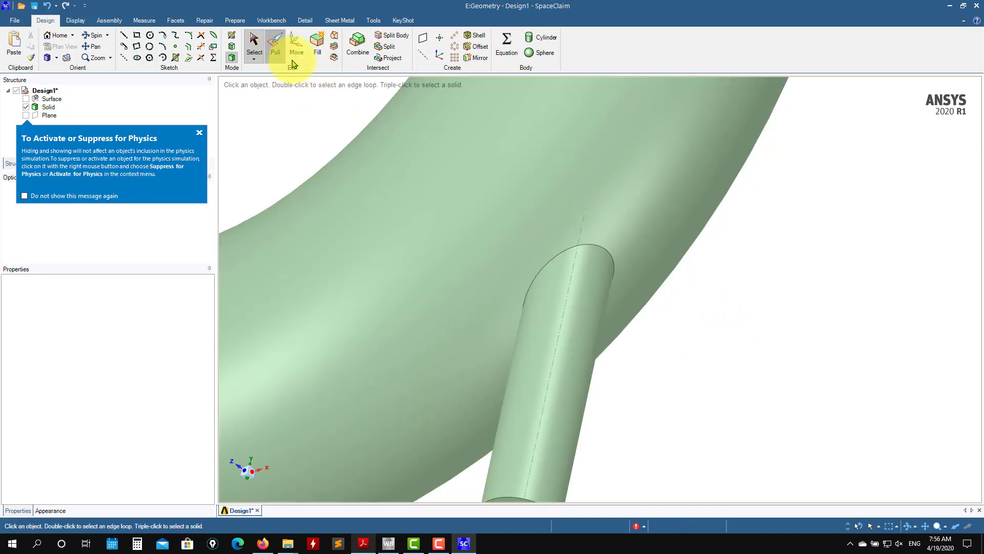
left_click(565, 252)
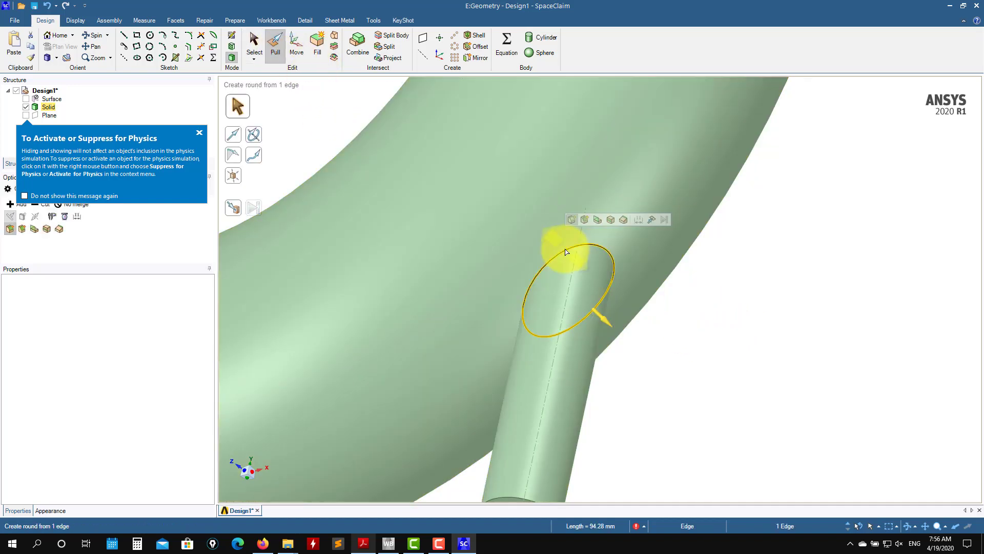
left_click_drag(595, 228, 590, 287)
scroll(513, 272, "down", 6)
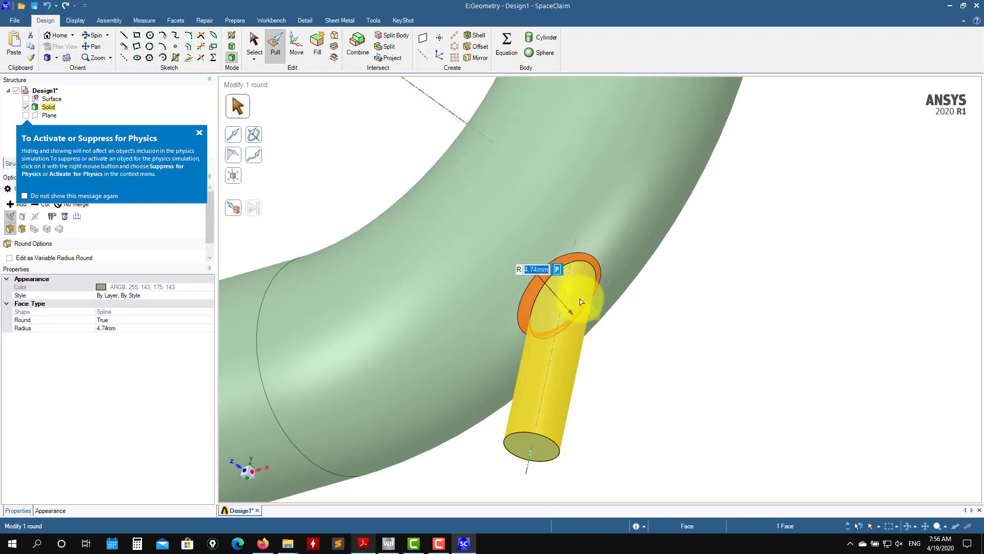
middle_click_drag(502, 267, 633, 281)
Step: Undo the round on the side pipe's intersection edge and clear the edge selection
left_click(426, 347)
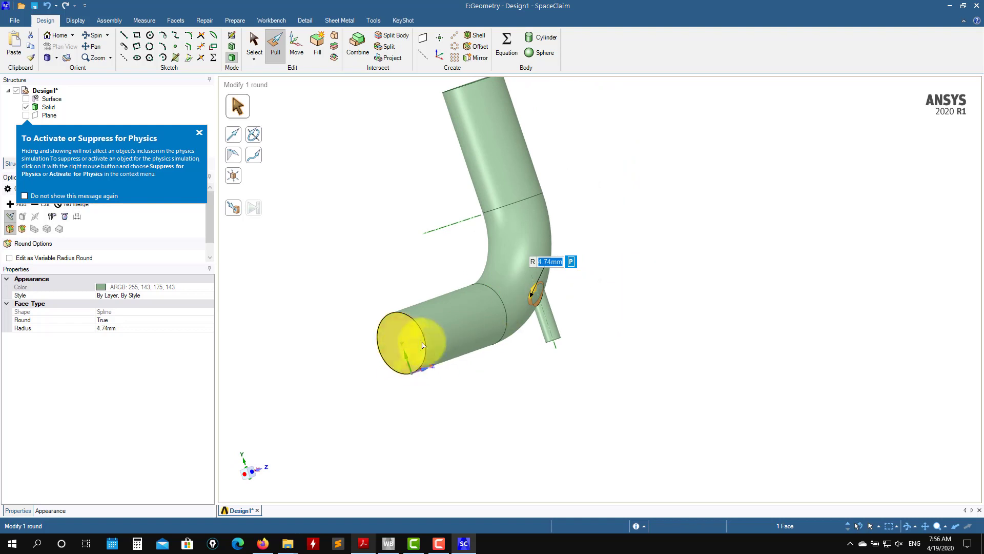
left_click_drag(426, 348, 538, 374)
left_click(538, 374)
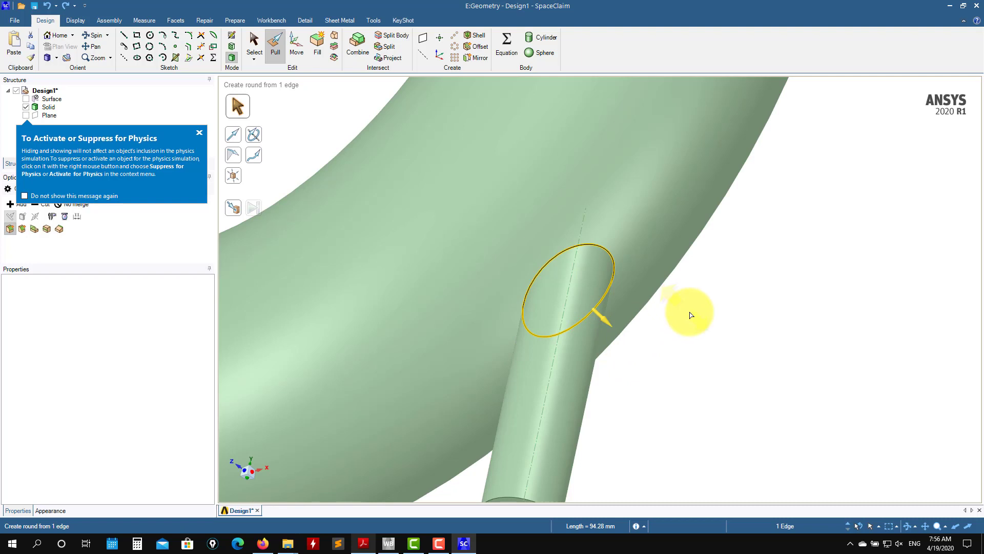
key("Escape")
key("Escape")
scroll(735, 331, "down", 4)
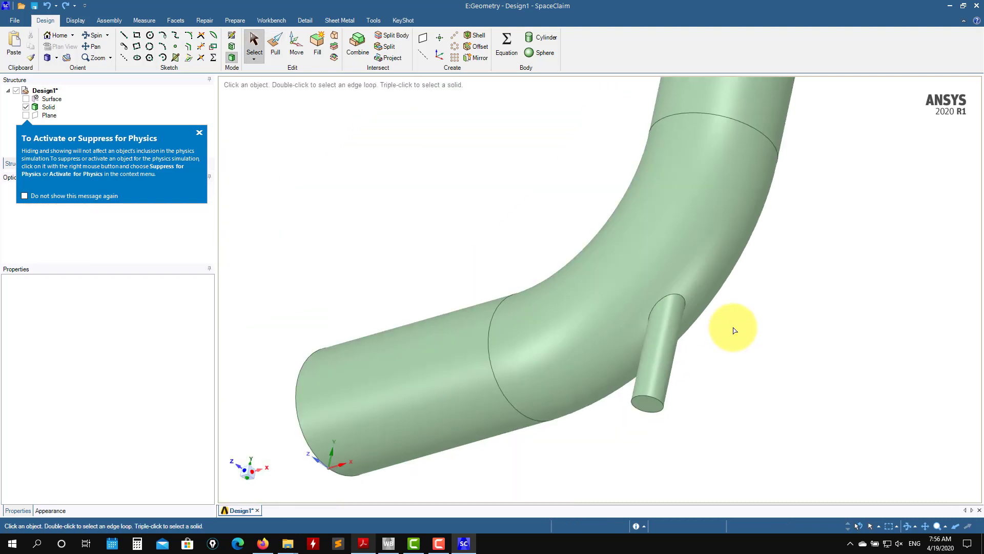
scroll(732, 332, "down", 2)
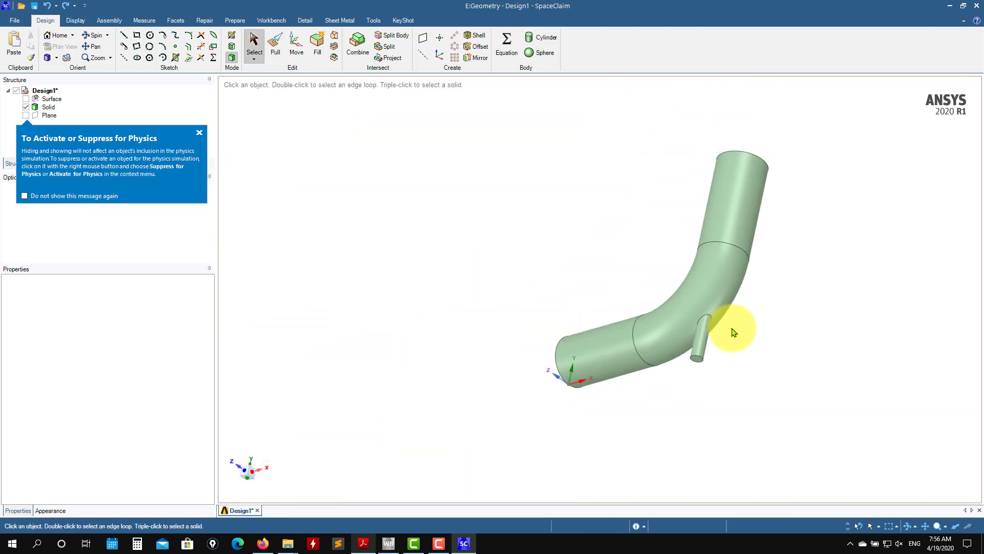
middle_click_drag(731, 330, 609, 366)
middle_click_drag(609, 366, 716, 396)
middle_click_drag(629, 338, 740, 355, "ctrl")
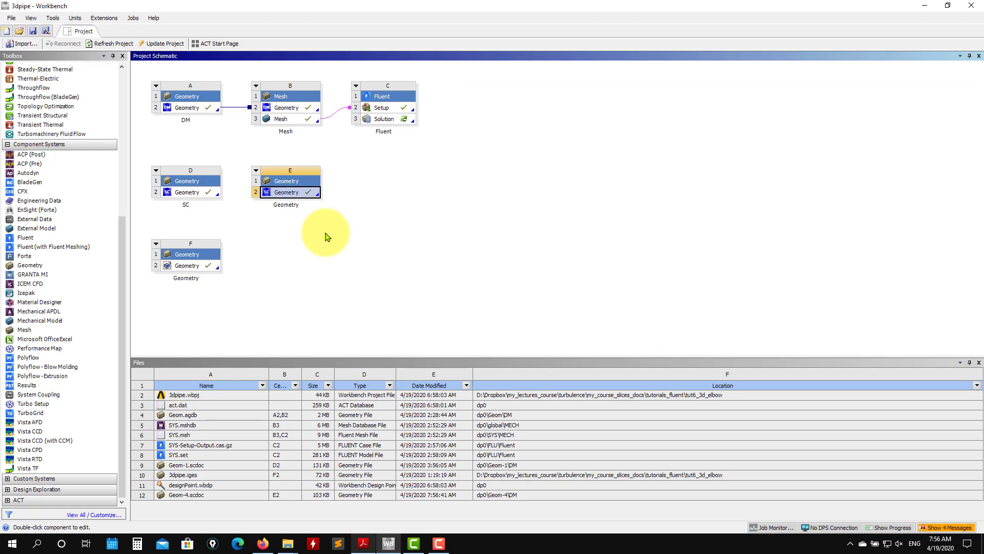
Step: Switch to Workbench and delete geometry system E together with its unshared data
left_click(257, 174)
left_click(301, 245)
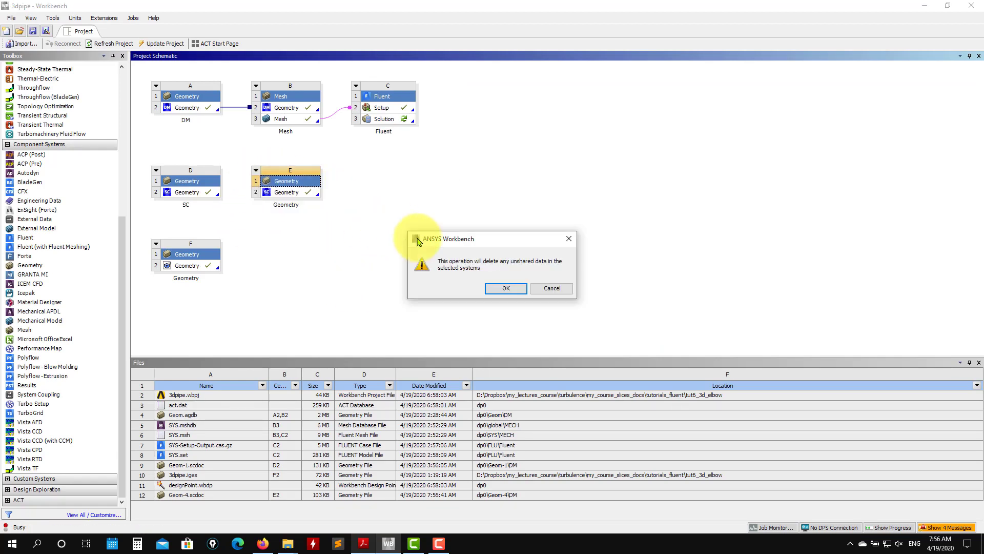
left_click(506, 289)
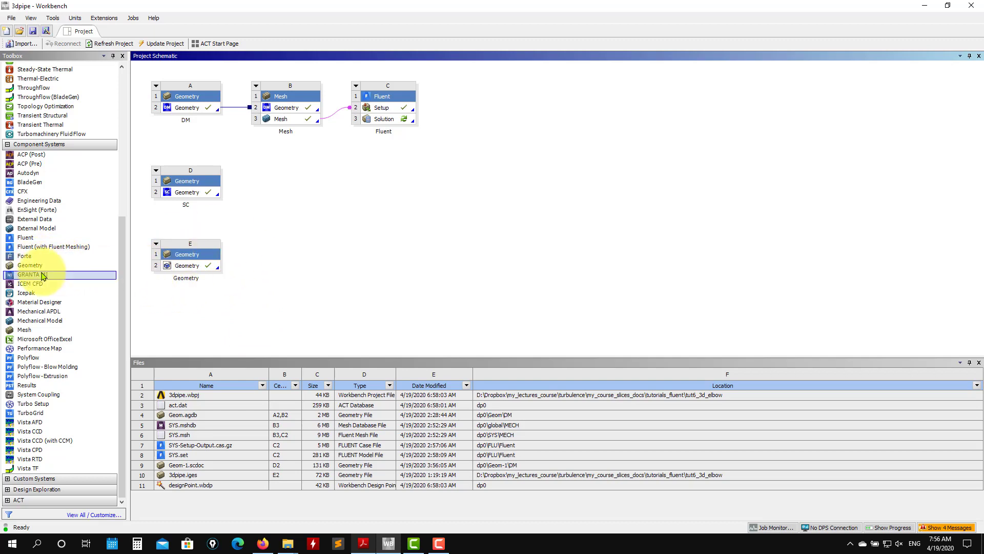
Step: Add a Geometry component system beside the SC system and import 3dpipe.iges into it
left_click_drag(27, 266, 292, 196)
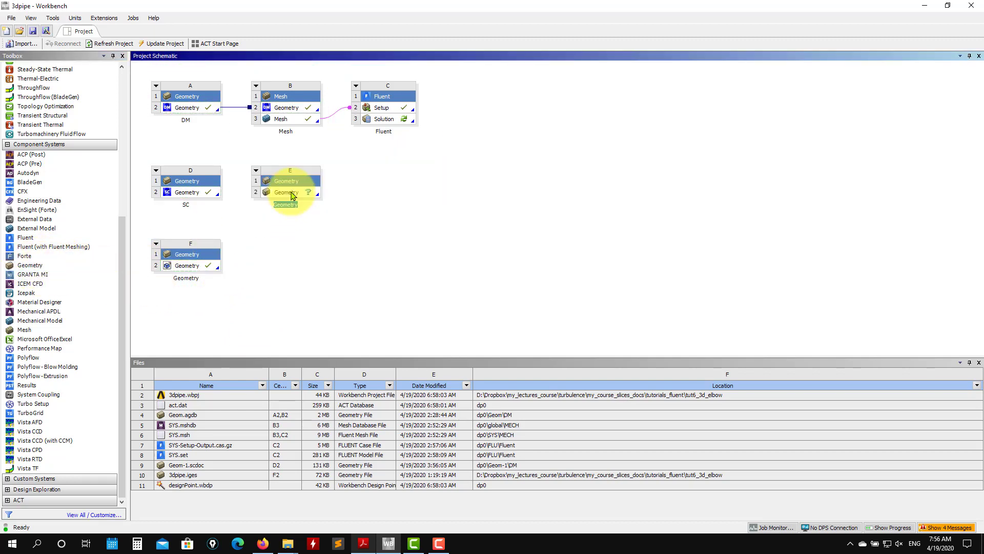
right_click(291, 196)
mouse_move(395, 221)
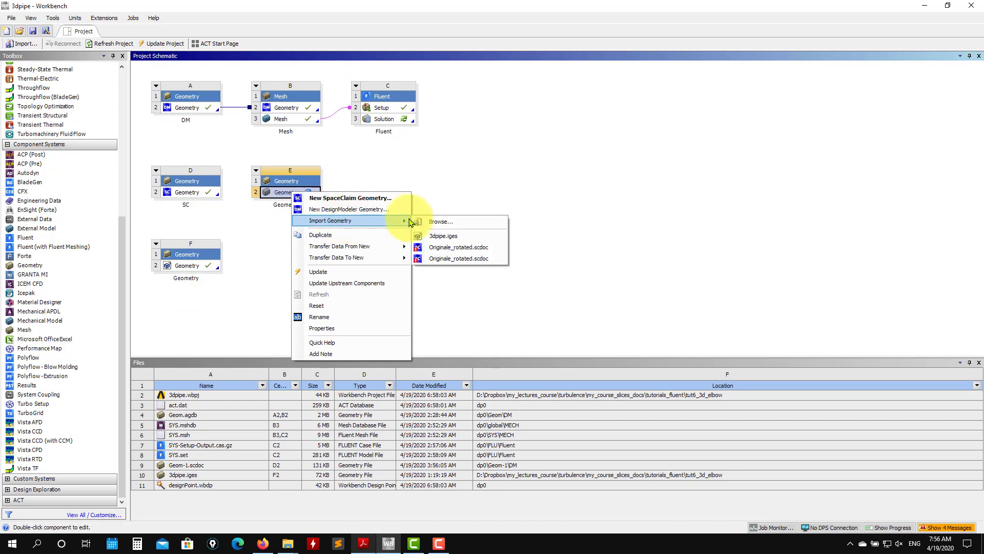
left_click(464, 224)
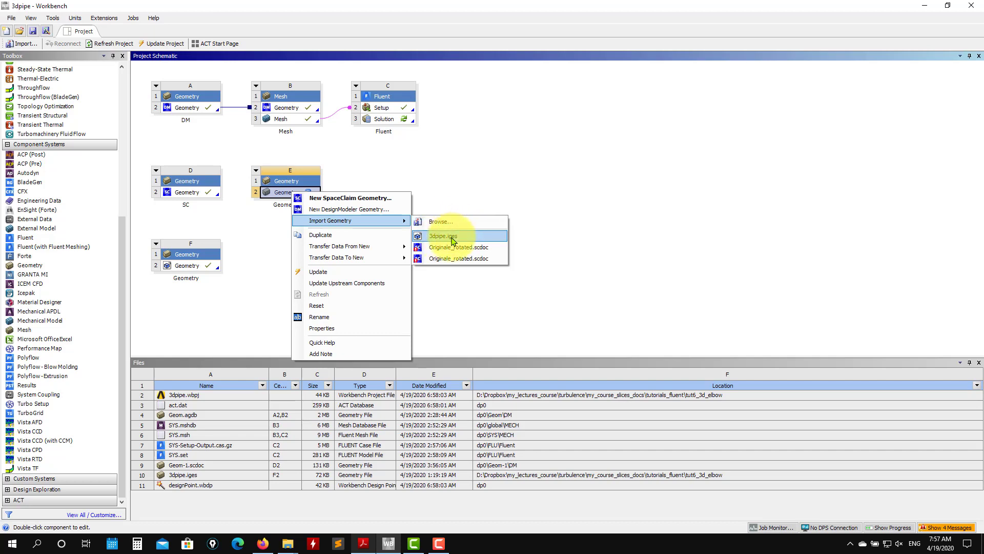
left_click(453, 238)
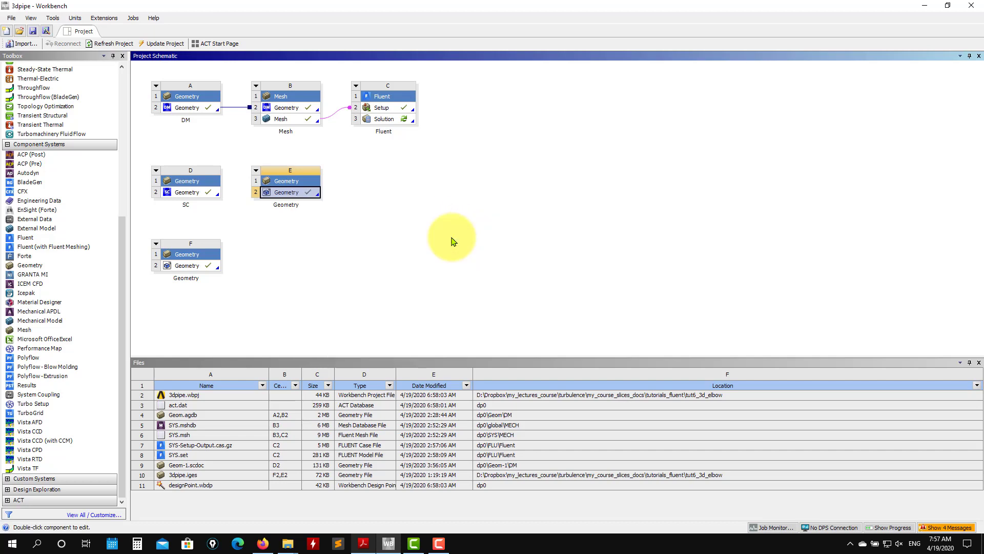
Step: Review the editing options of the imported geometry, and delete its system E from the project schematic
right_click(276, 194)
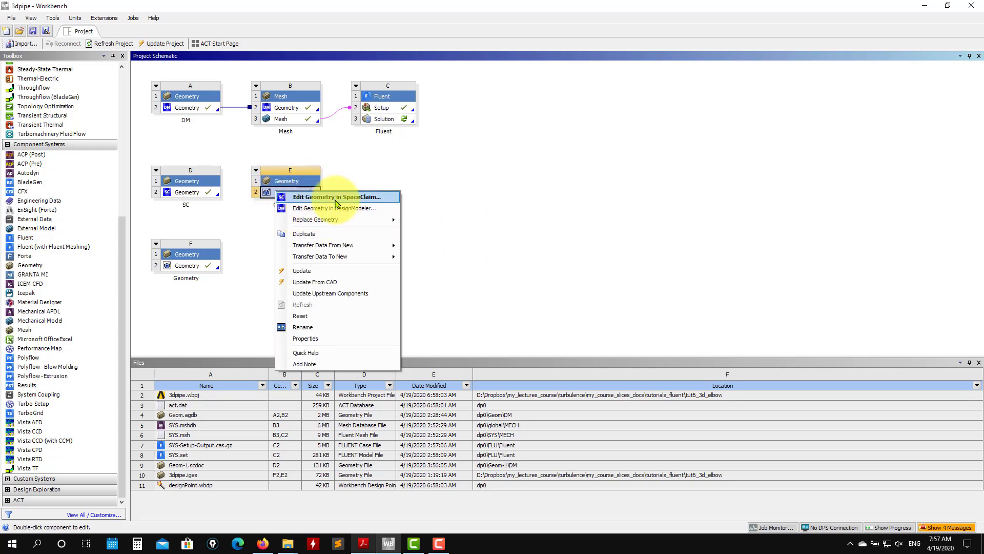
left_click(455, 193)
right_click(258, 176)
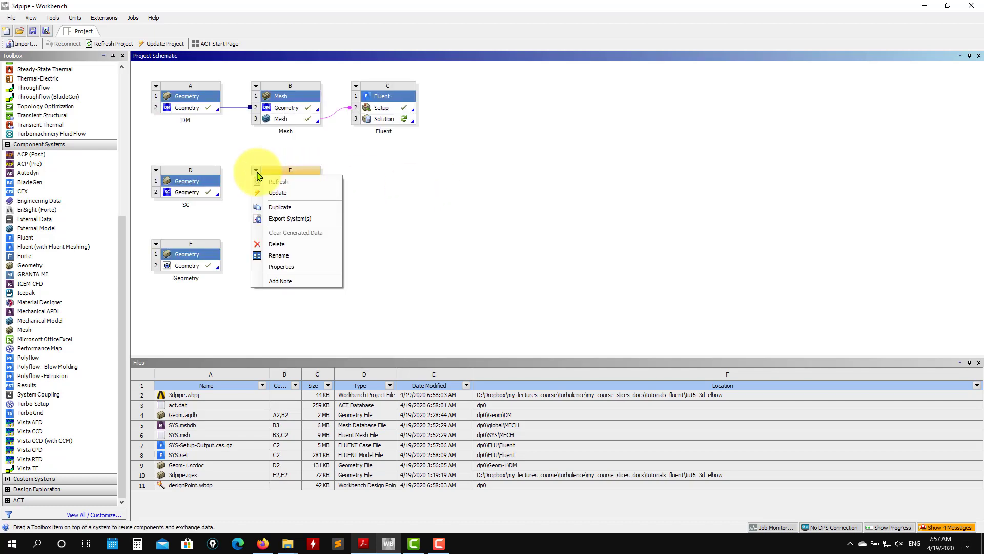
left_click(289, 241)
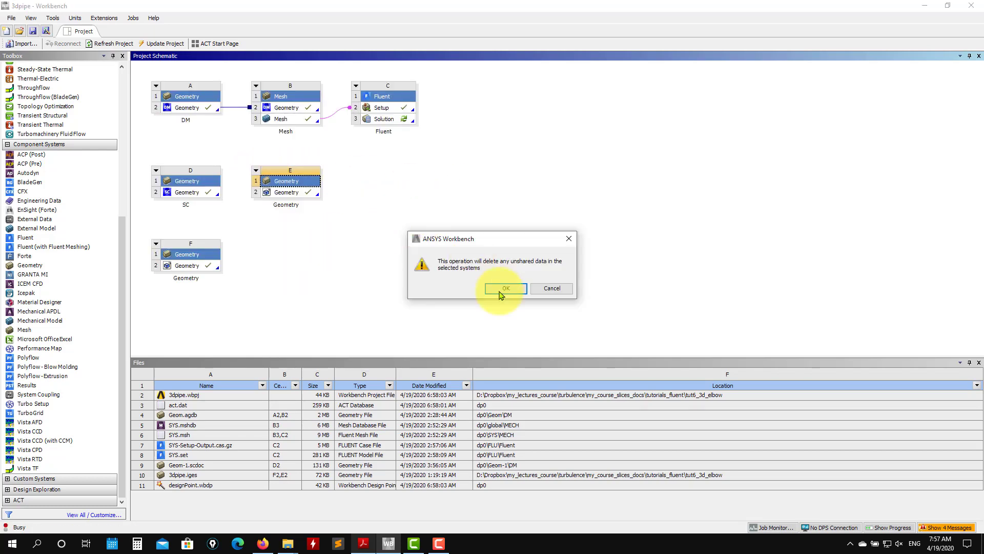
left_click(506, 289)
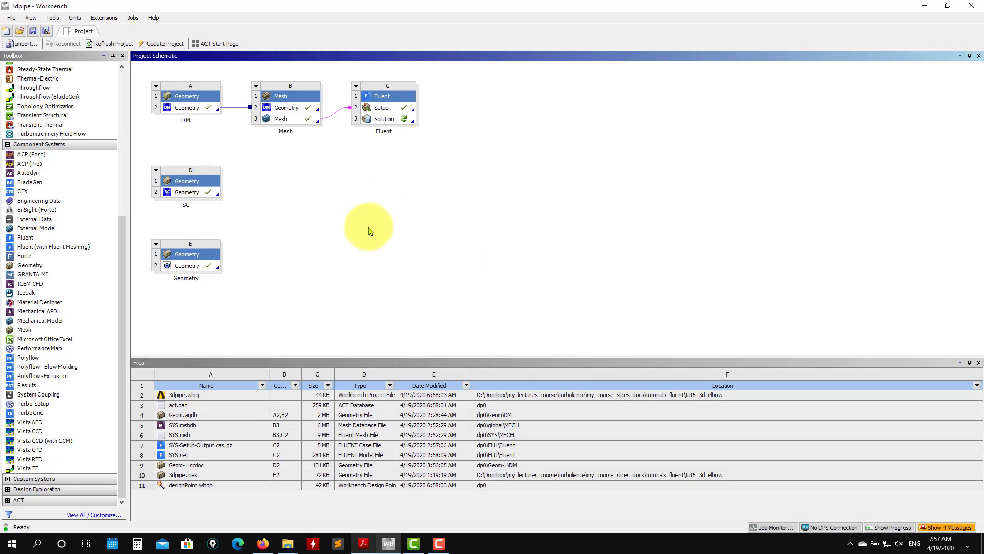
Step: Save the Workbench project and open the Mesh cell of system B in Meshing
left_click(33, 32)
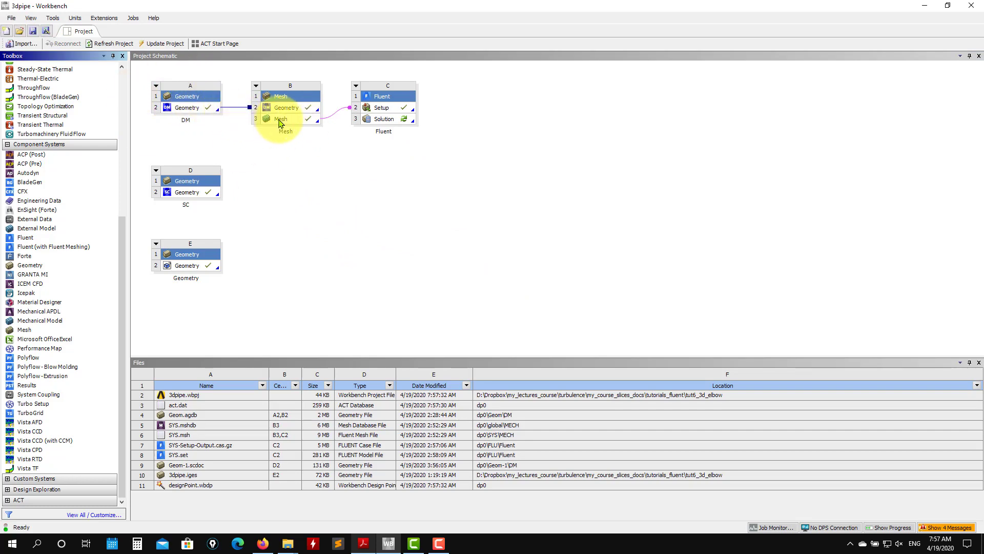
double_click(280, 123)
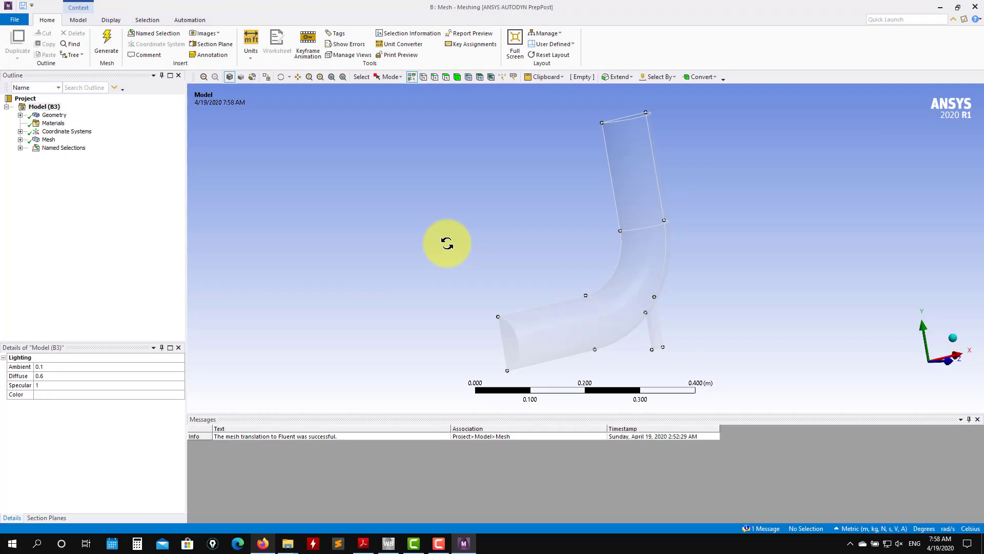
middle_click_drag(513, 302, 447, 307, "ctrl")
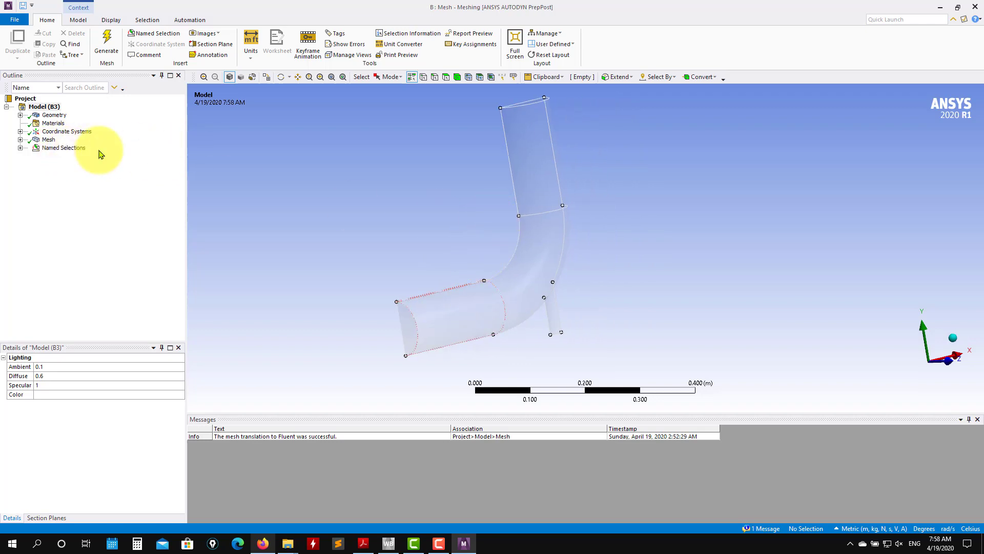
Step: Display the pipe's existing mesh and list the controls under the Mesh object
left_click(47, 141)
scroll(488, 329, "up", 5)
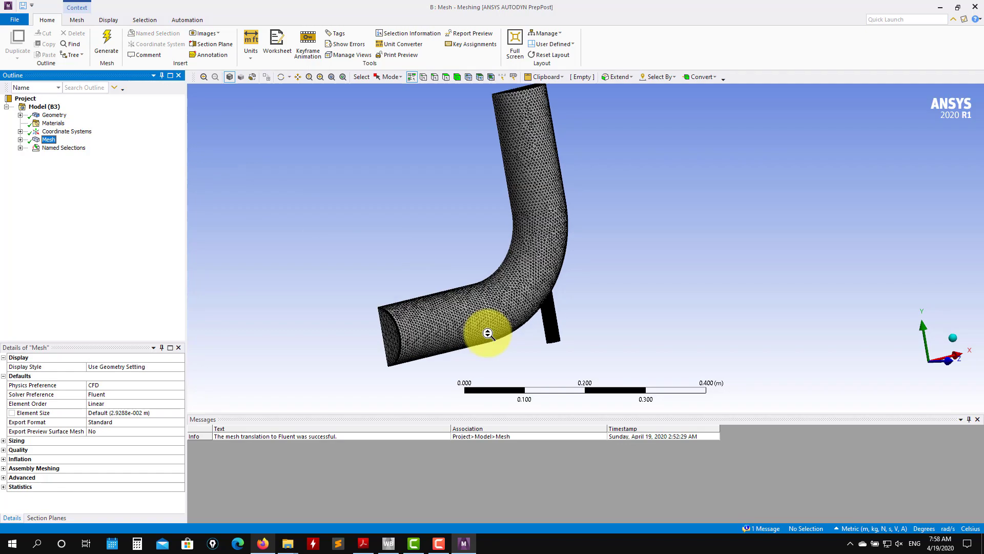
scroll(411, 278, "down", 2)
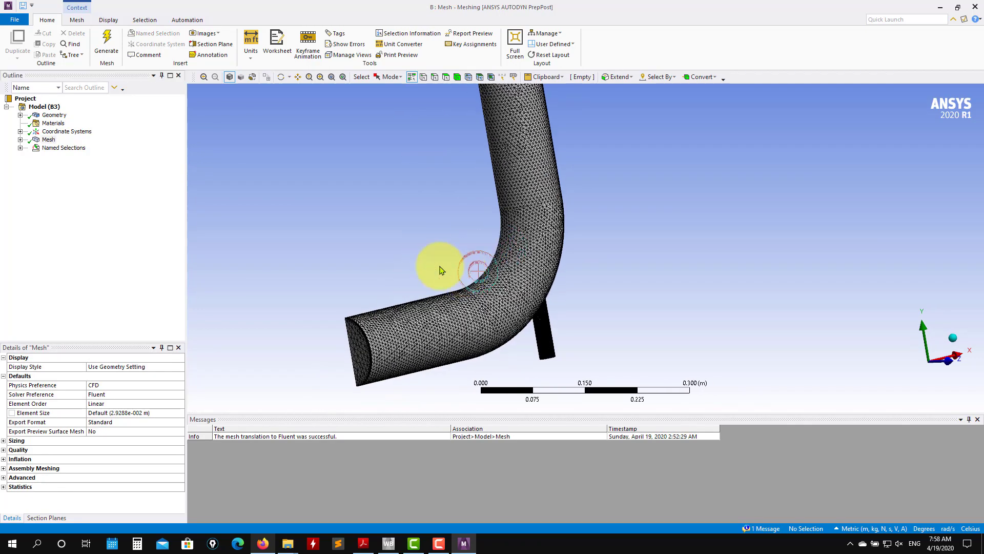
left_click(20, 139)
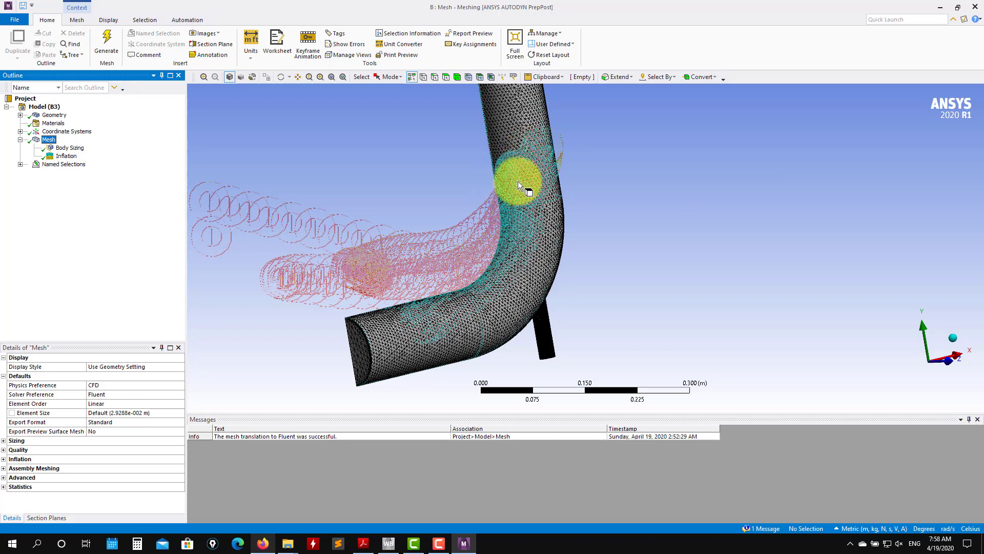
Step: Add a mesh method scoped to the pipe body and set it to Tetrahedrons
right_click(52, 142)
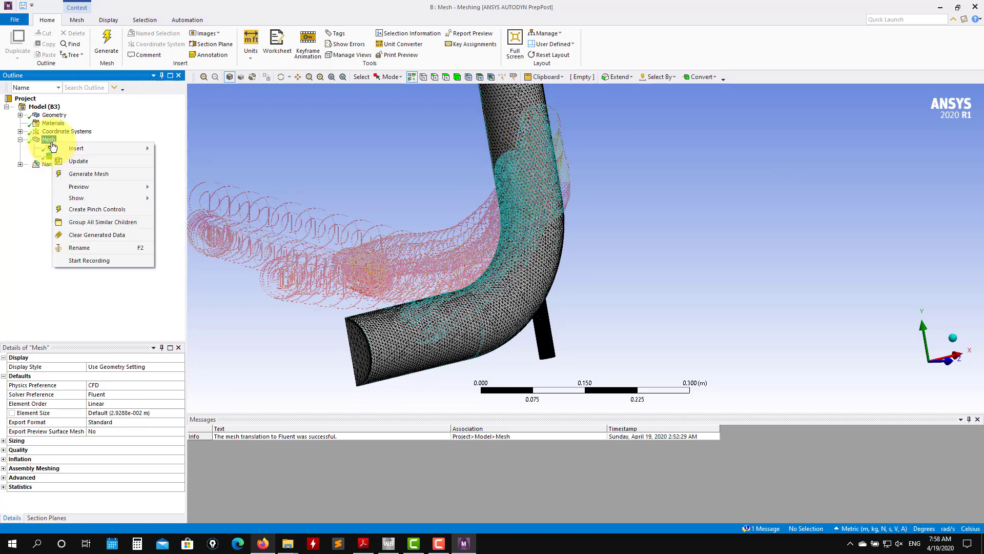
mouse_move(82, 148)
left_click(198, 149)
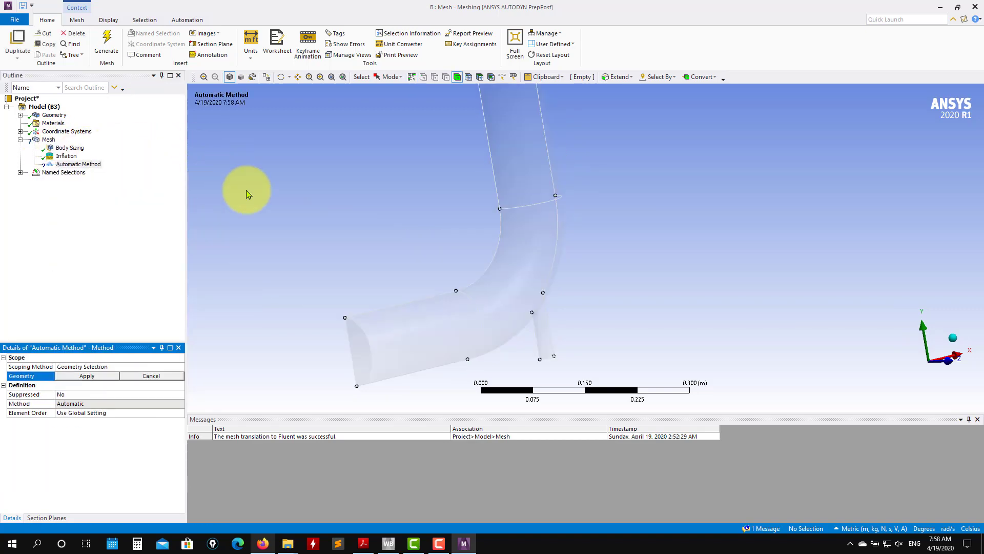
left_click(513, 219)
left_click(86, 375)
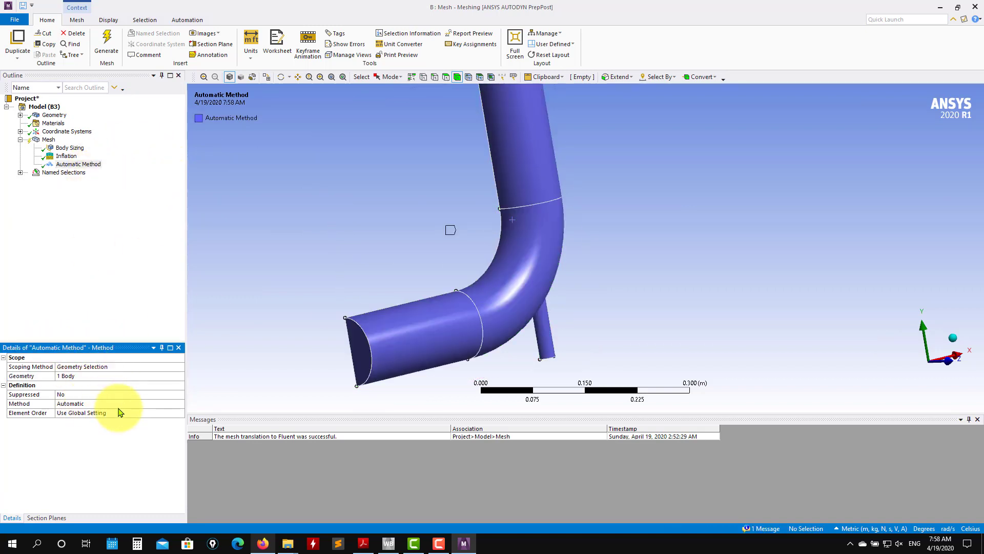
left_click(179, 404)
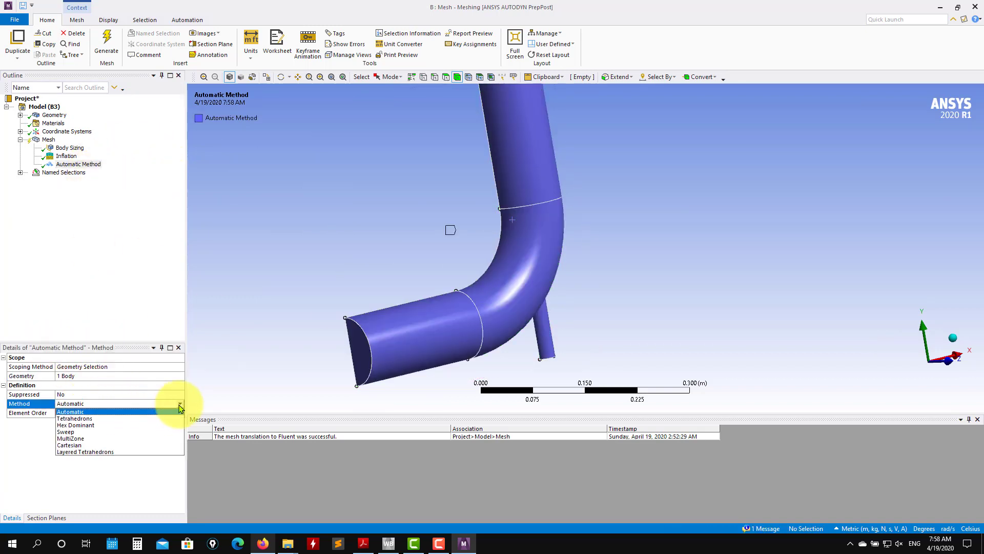
left_click(134, 419)
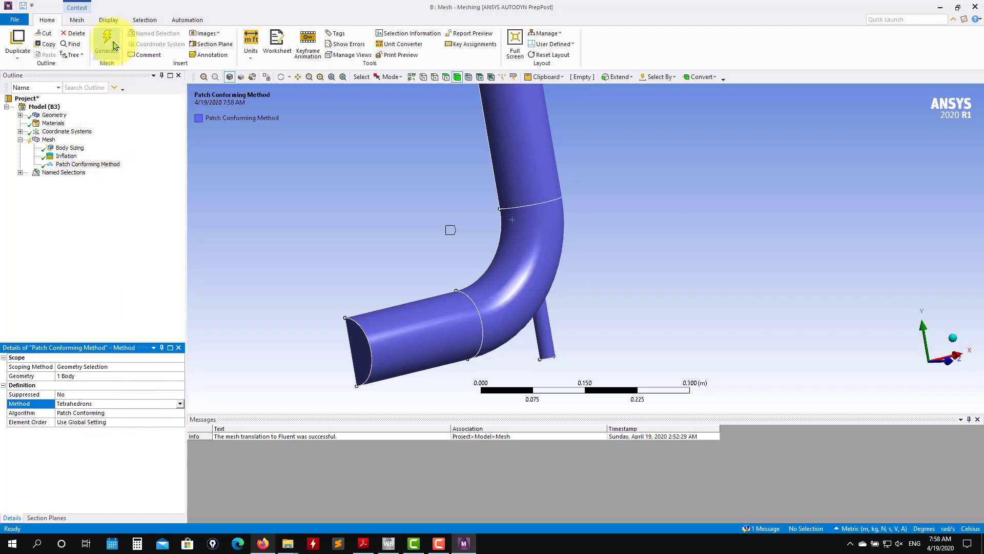
Step: Suppress the Inflation and Body Sizing controls of the mesh
left_click(70, 149)
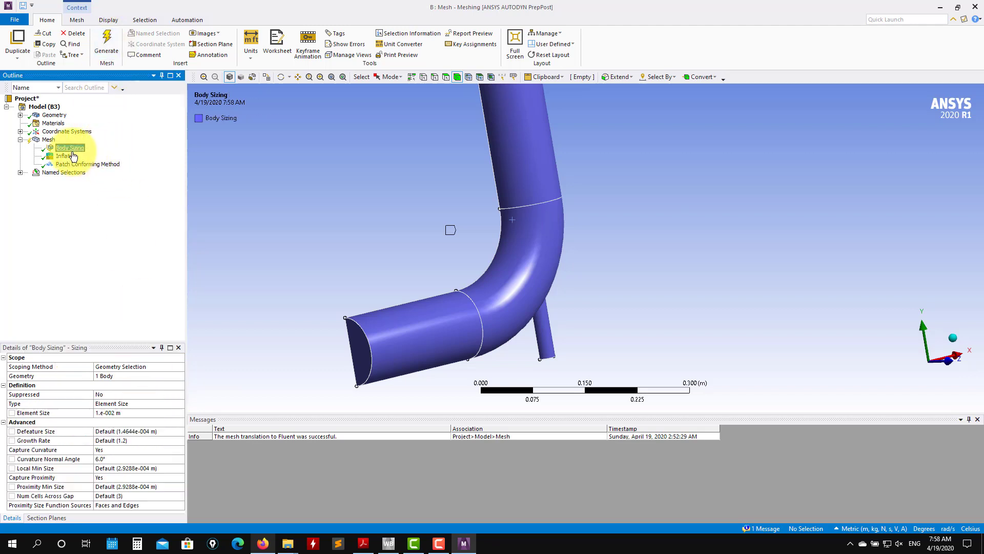
left_click(64, 156)
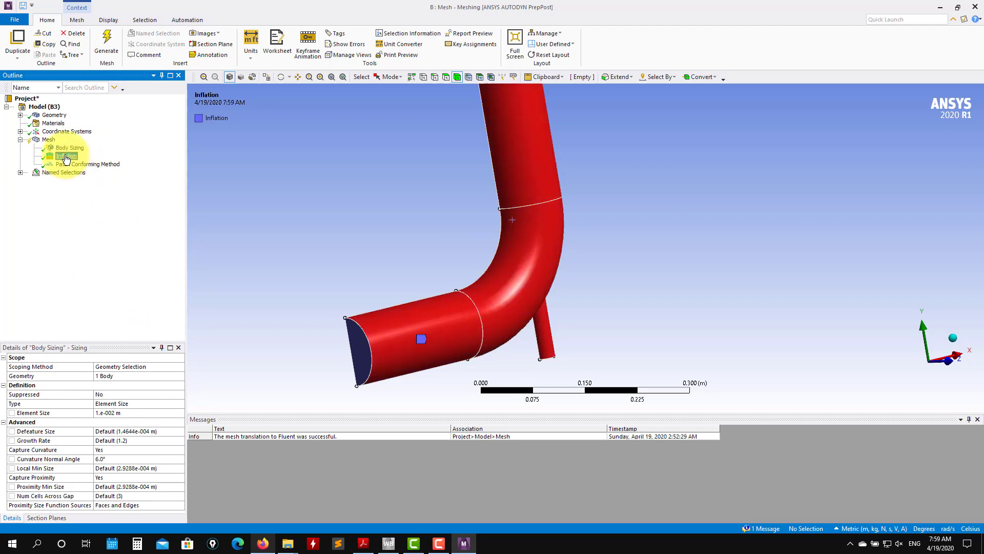
right_click(66, 157)
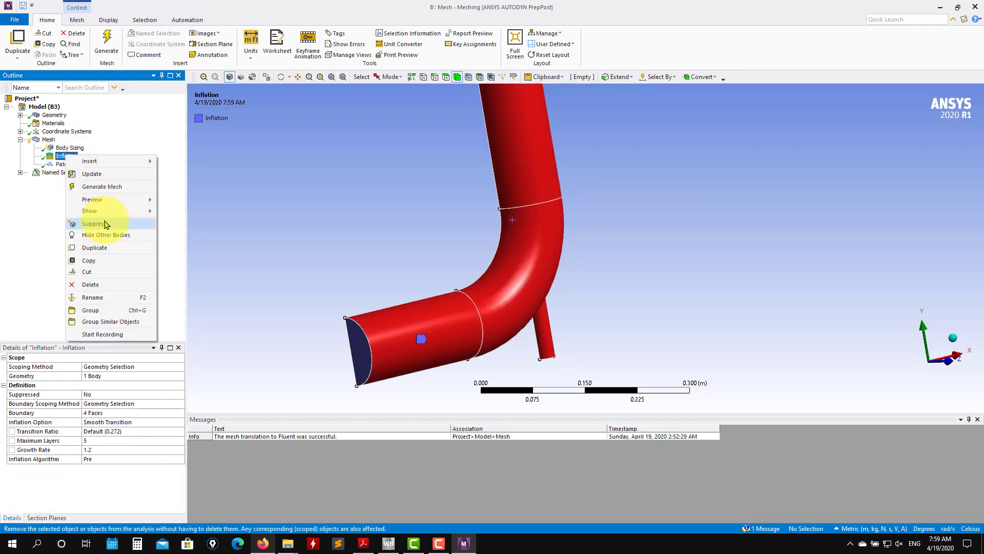
left_click(69, 148)
right_click(71, 149)
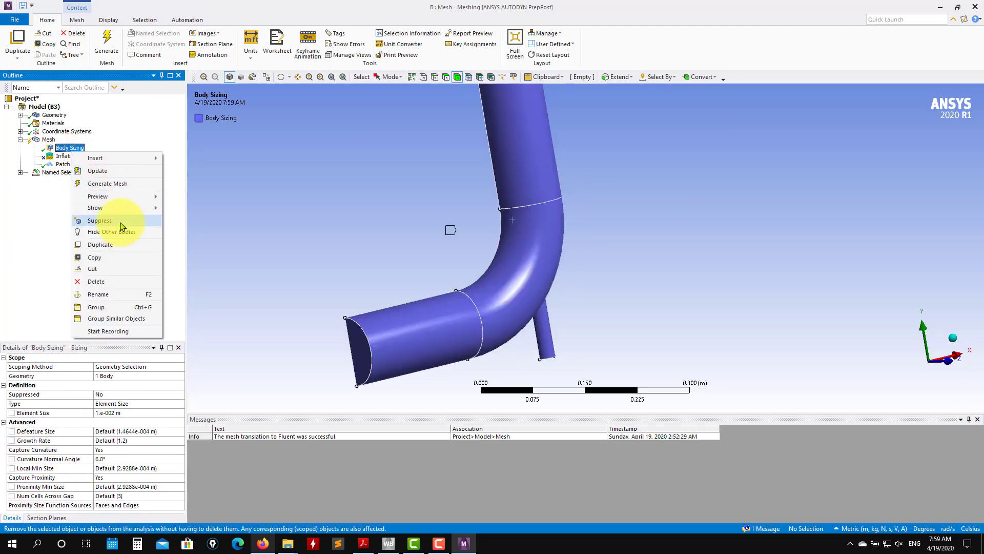
left_click(118, 221)
Step: Generate the mesh without the suppressed controls and inspect it around the side pipe junction
left_click(51, 141)
left_click(107, 41)
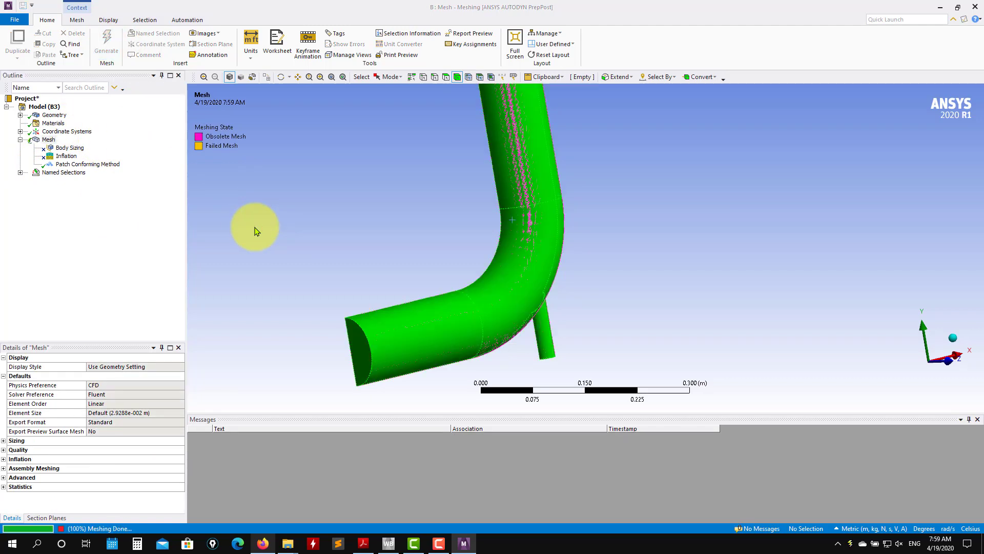
middle_click_drag(359, 278, 241, 248)
middle_click_drag(490, 326, 375, 272, "ctrl")
scroll(307, 283, "up", 5)
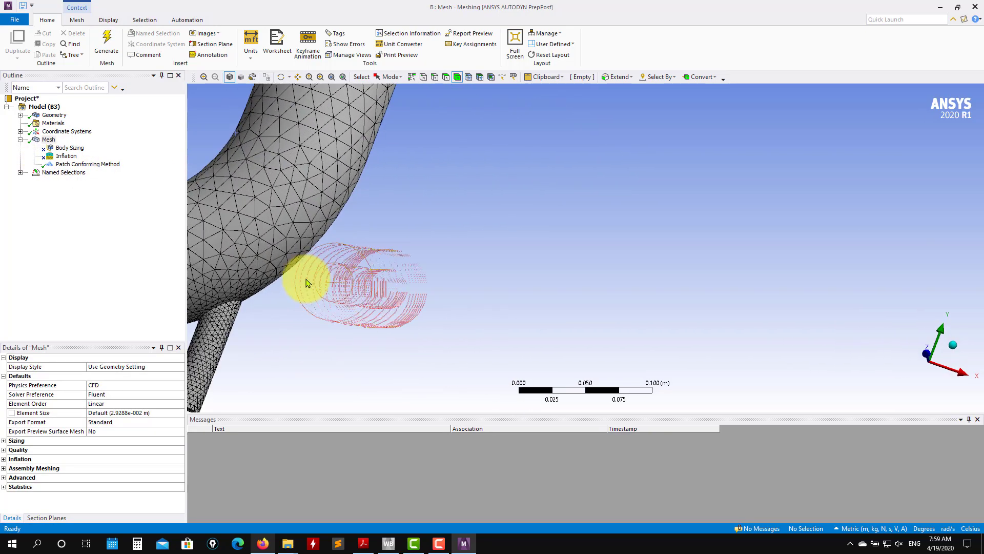
middle_click_drag(306, 283, 445, 310)
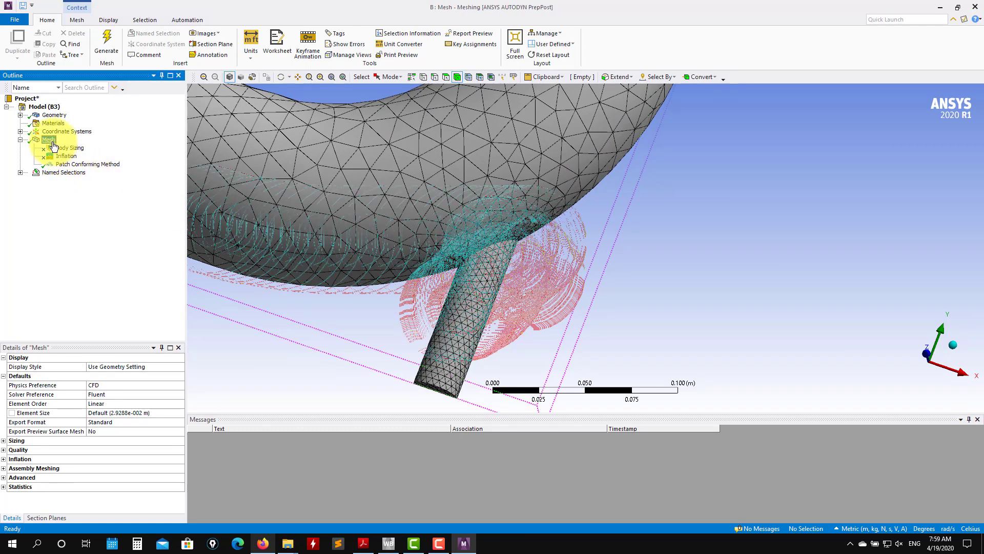
Step: Review the global Sizing settings of the mesh and inspect the element distribution on the main pipe's end face
left_click(3, 440)
scroll(180, 439, "down", 2)
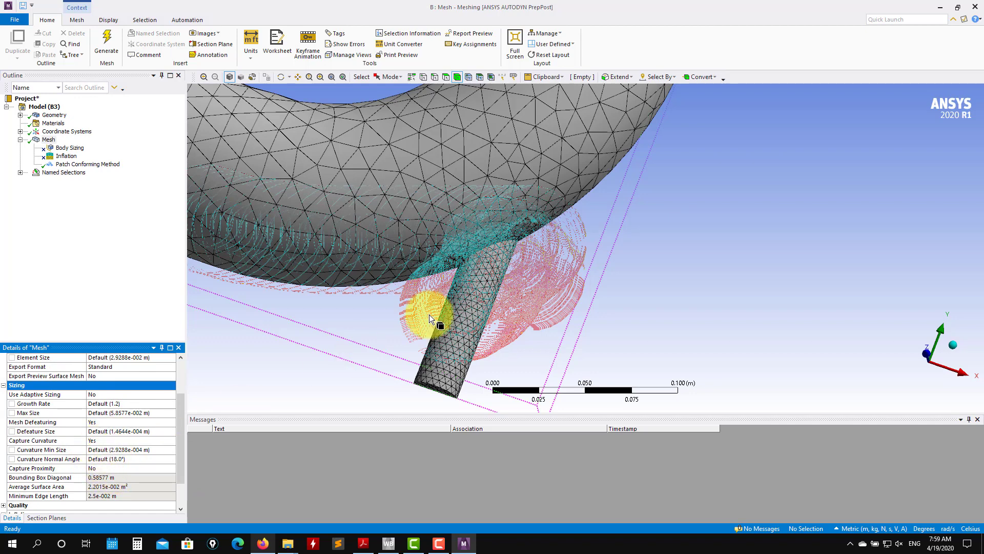
middle_click_drag(478, 280, 44, 202)
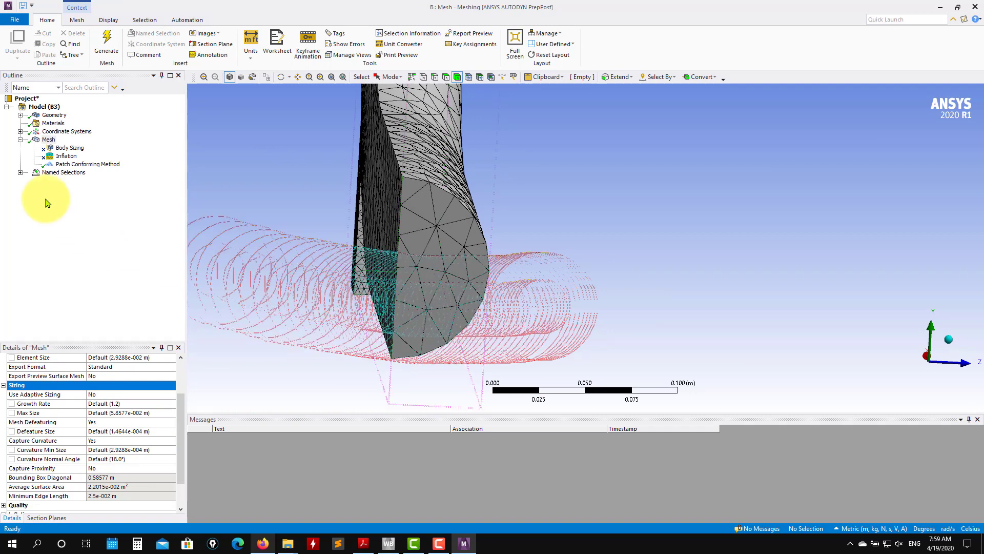
right_click(49, 141)
left_click(289, 161)
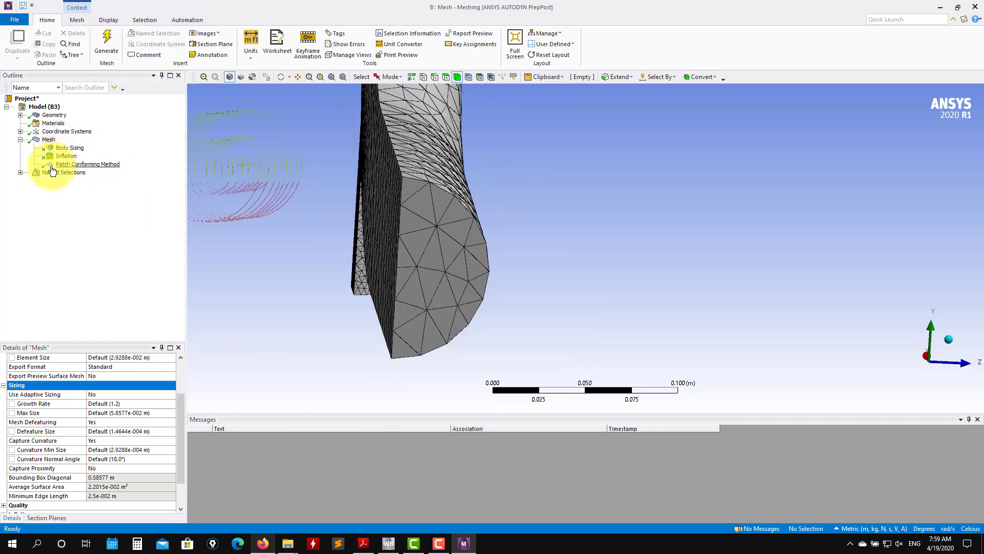
Step: Unsuppress Body Sizing and reset its curvature normal angle to the default 18°
left_click(64, 148)
right_click(65, 148)
mouse_move(111, 154)
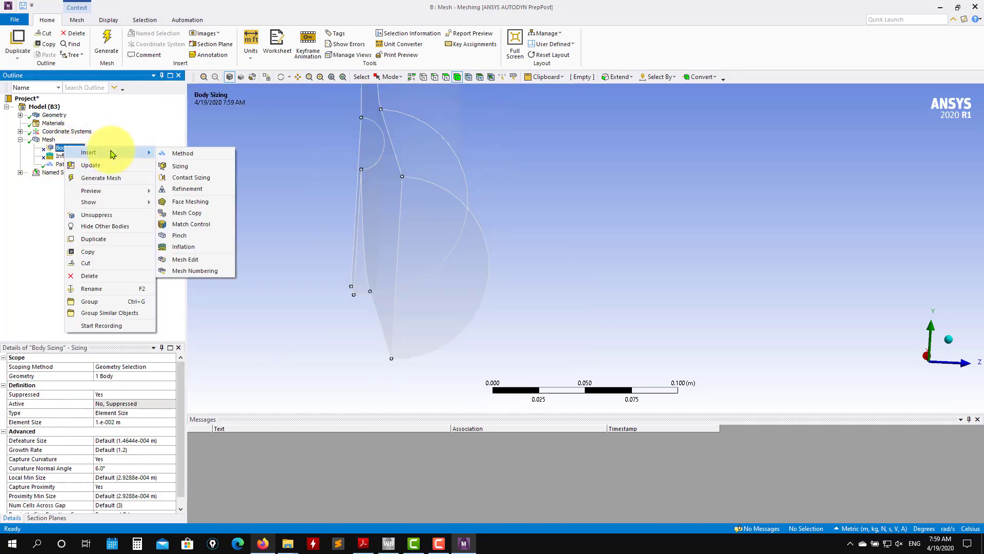
left_click(97, 215)
left_click(120, 412)
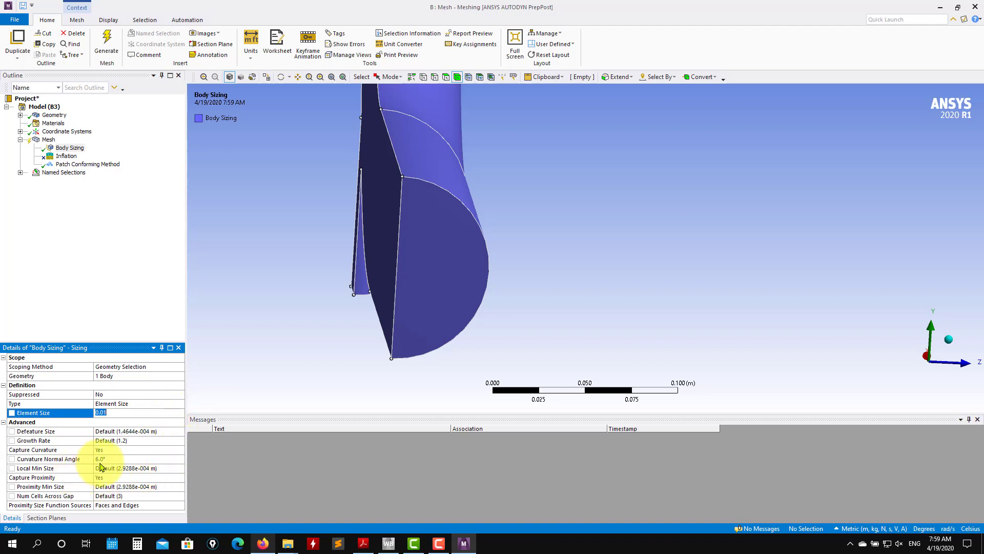
left_click(113, 460)
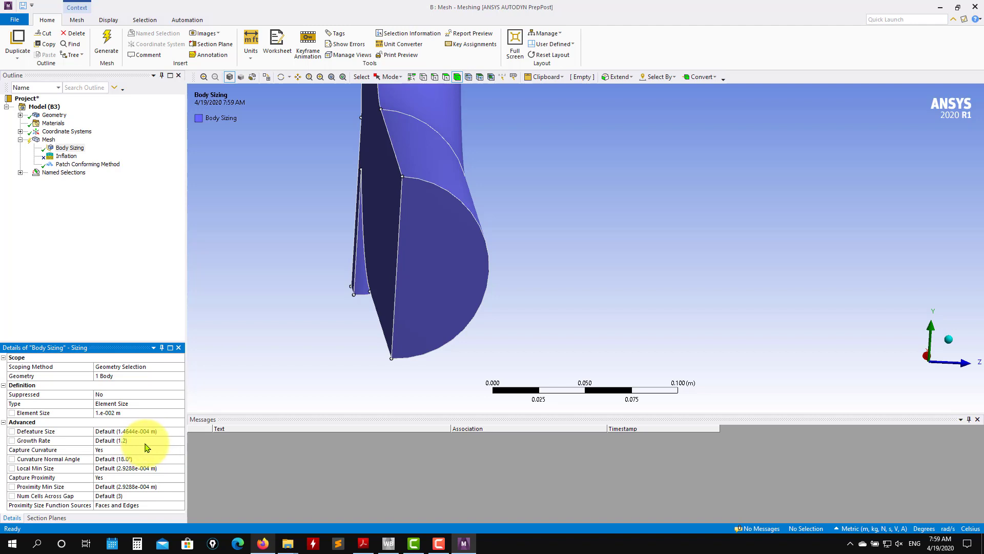
Step: Regenerate the mesh with Body Sizing active and inspect the main pipe's end face
right_click(51, 139)
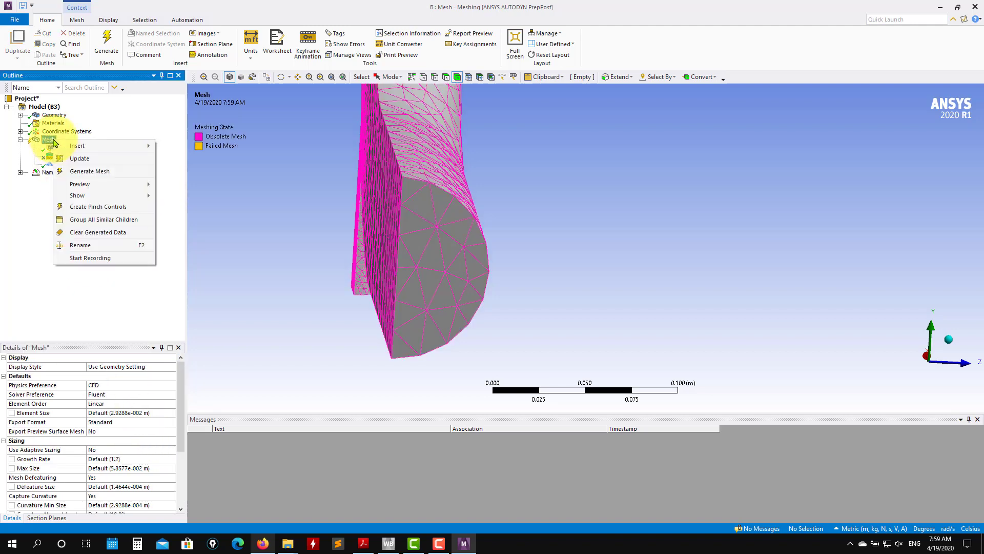
left_click(93, 173)
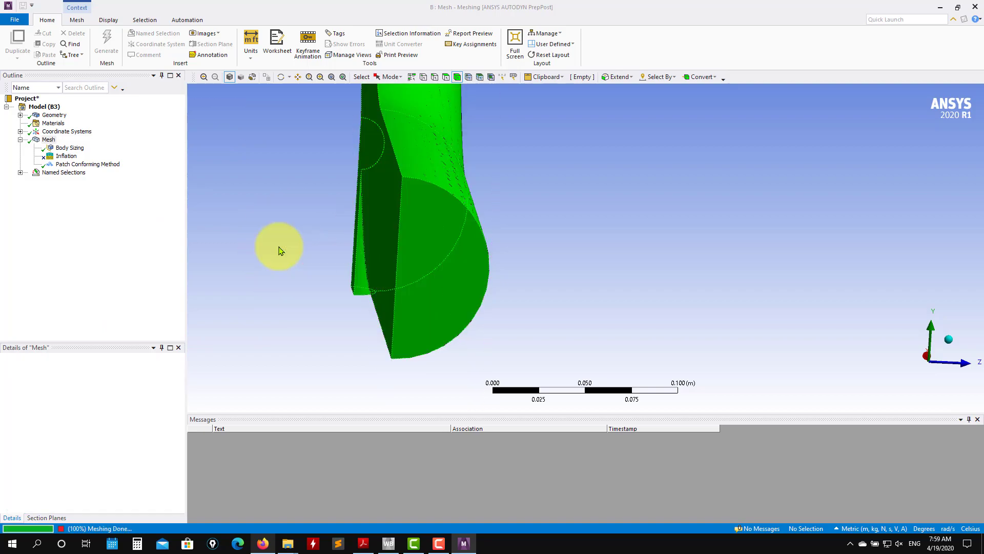
middle_click_drag(272, 246, 450, 130)
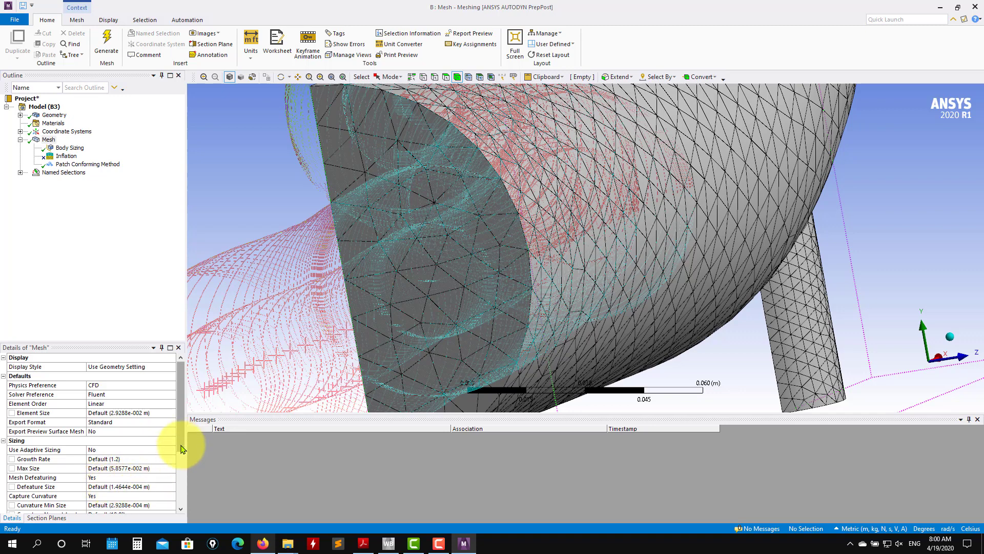
Step: Set the global curvature normal angle of the mesh to 12° and regenerate the mesh
left_click_drag(182, 450, 182, 461)
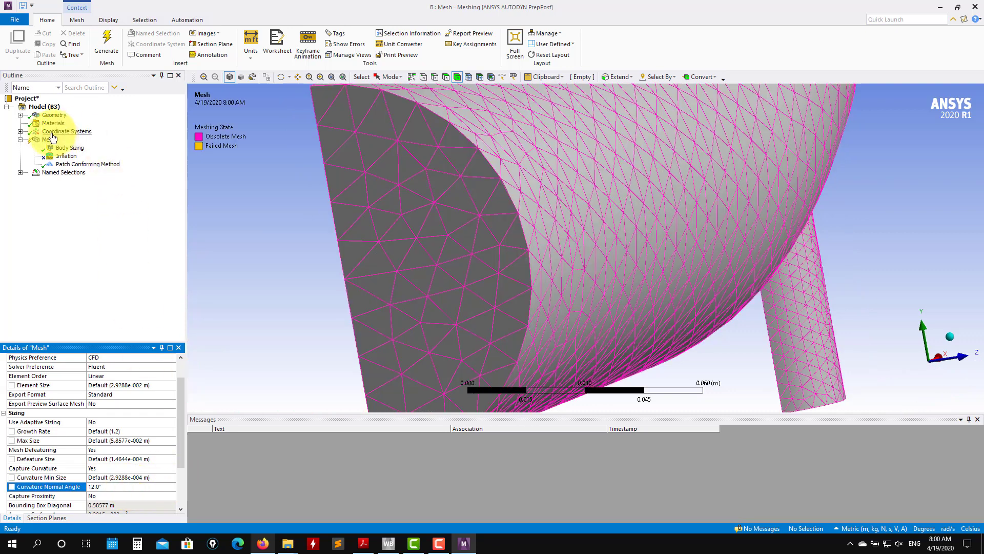
left_click(105, 51)
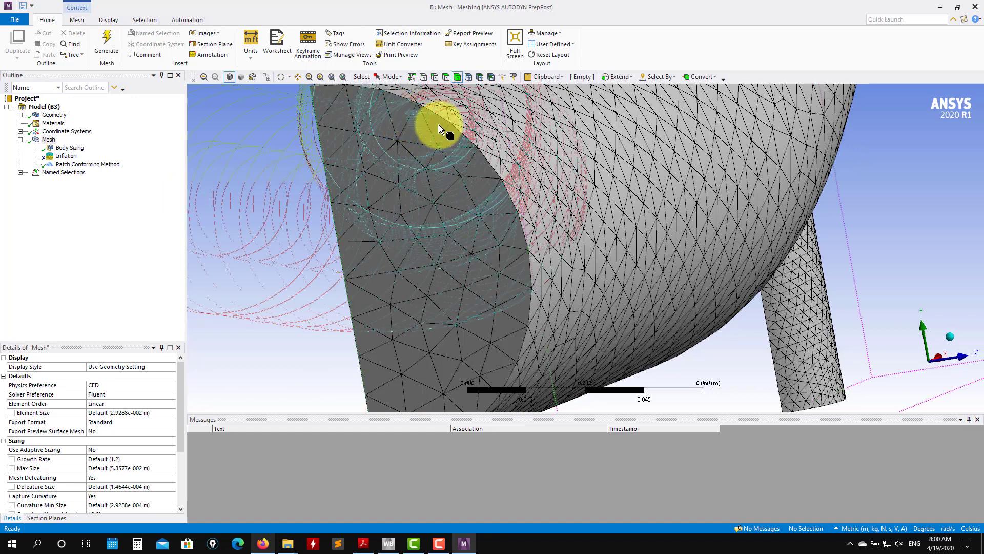
Step: Set the global curvature normal angle to 6°, regenerate the mesh and inspect the refined pipe surface
left_click_drag(181, 439, 185, 454)
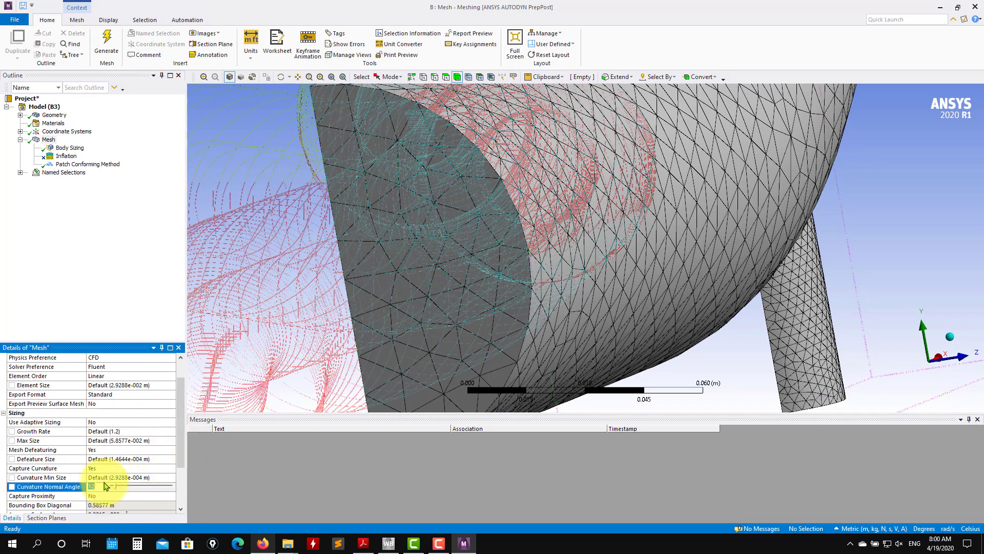
key("BackSpace")
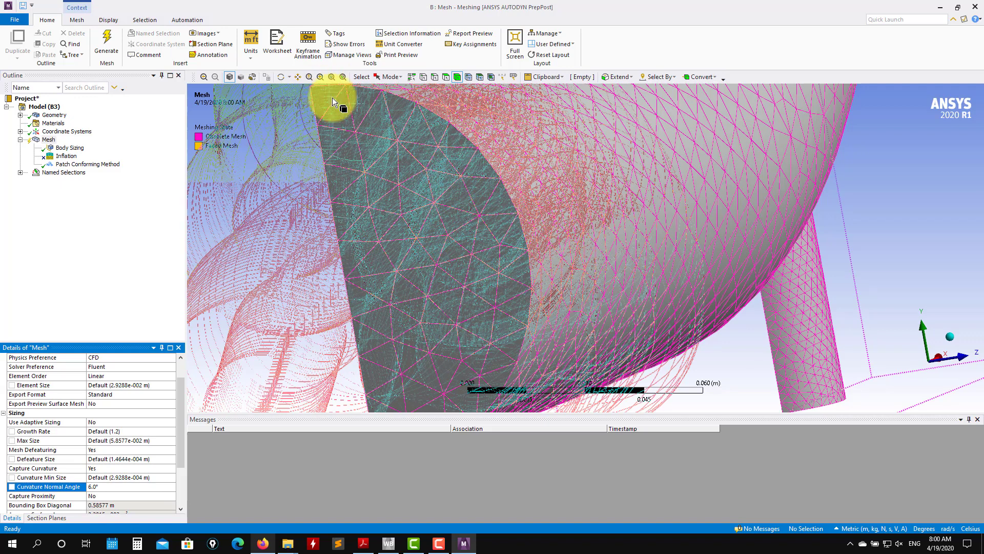
left_click(115, 42)
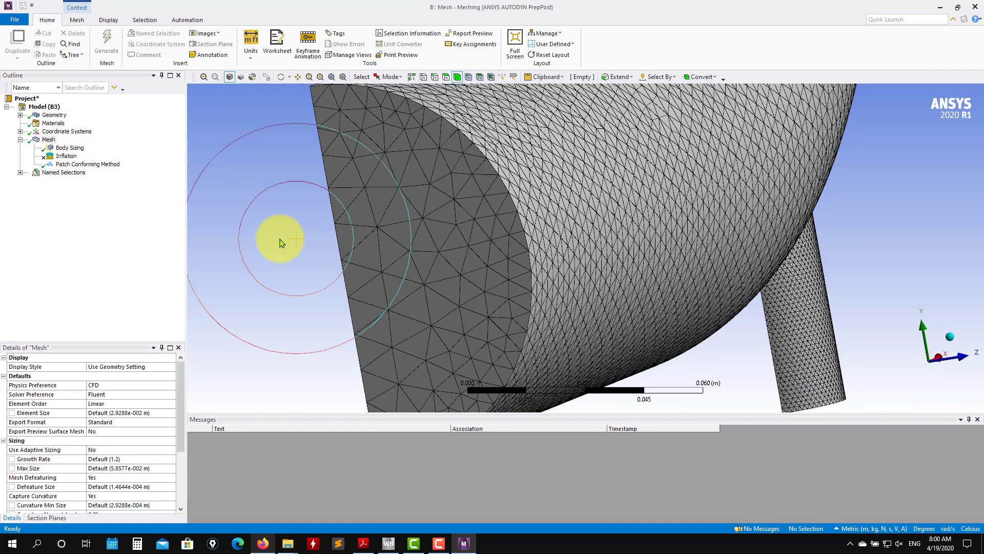
middle_click_drag(281, 243, 604, 250)
scroll(568, 285, "up", 3)
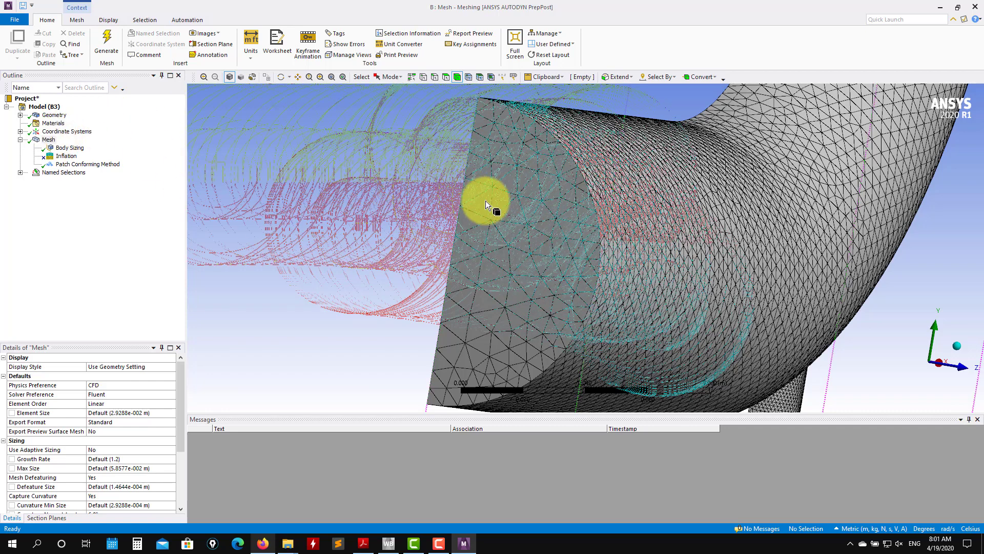
Step: Unsuppress the Inflation control of the mesh
left_click(67, 155)
right_click(70, 159)
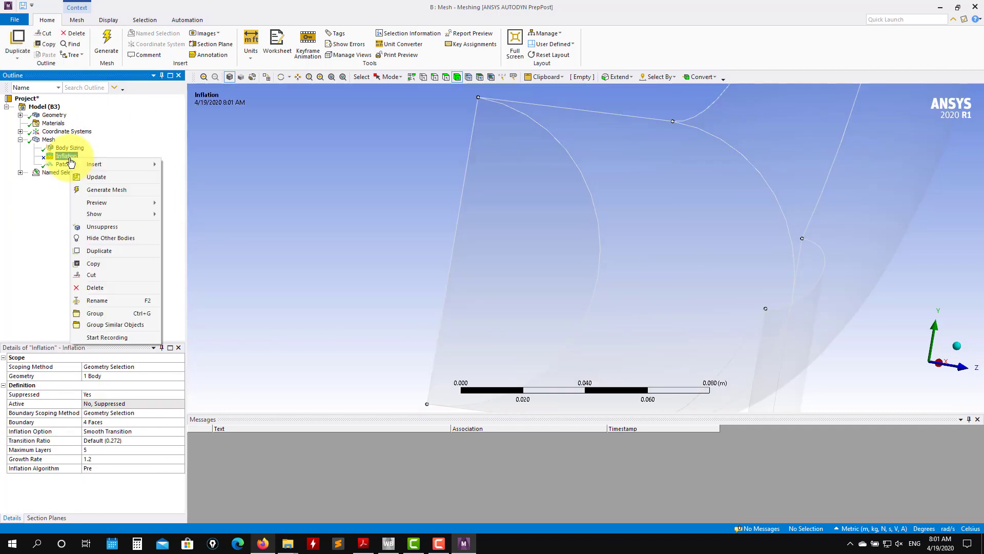
left_click(119, 226)
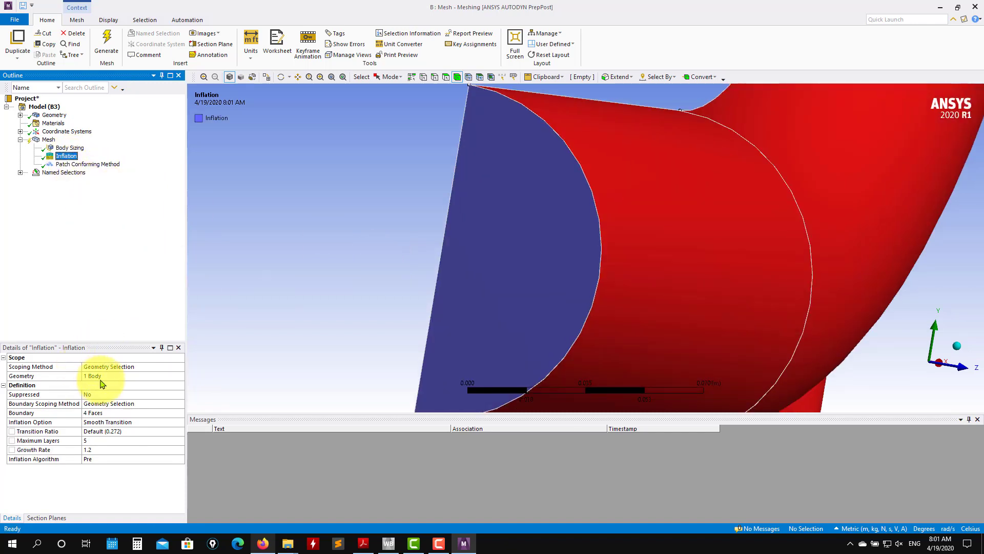
Step: Scope the Inflation control to the pipe body and apply the four wall faces of the main and side pipes as its boundary
left_click(101, 379)
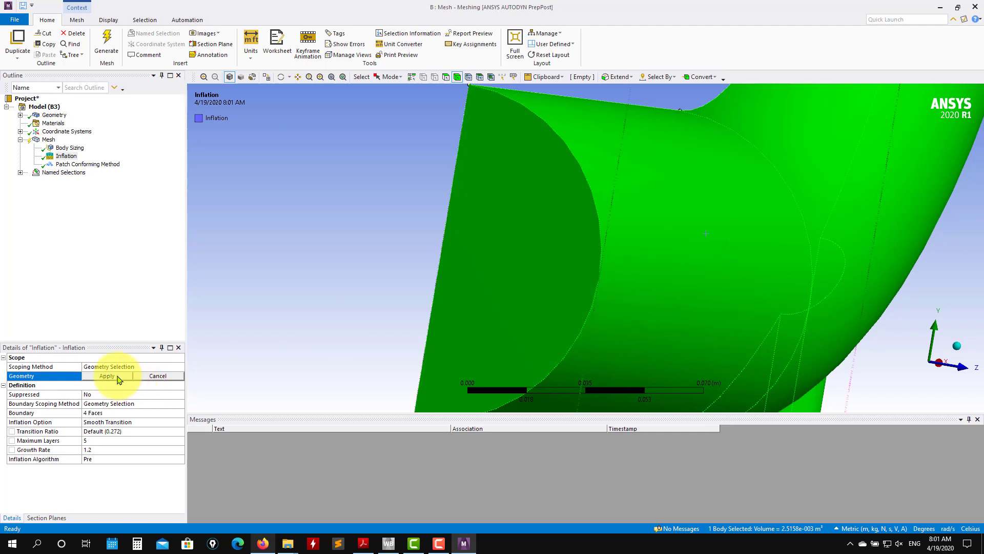
left_click(108, 376)
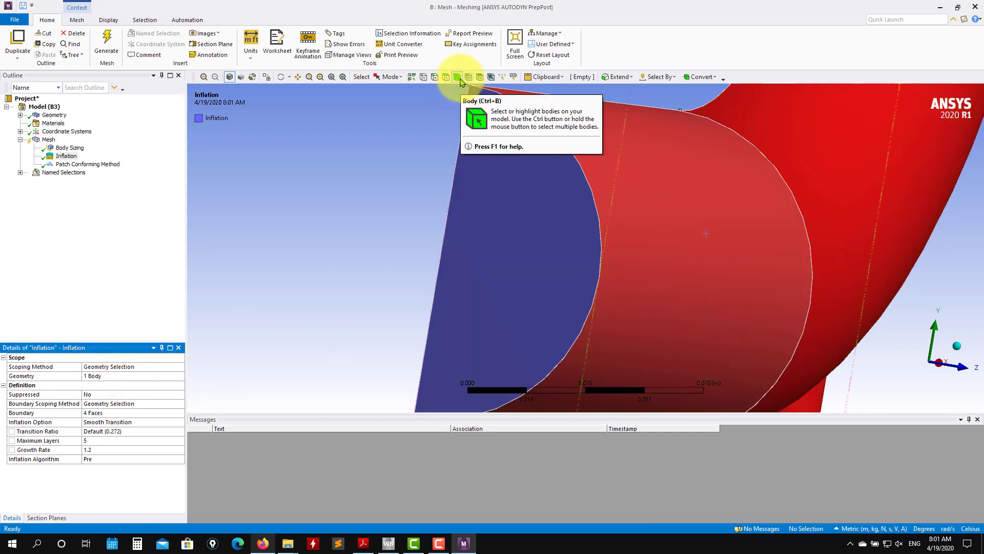
left_click(115, 413)
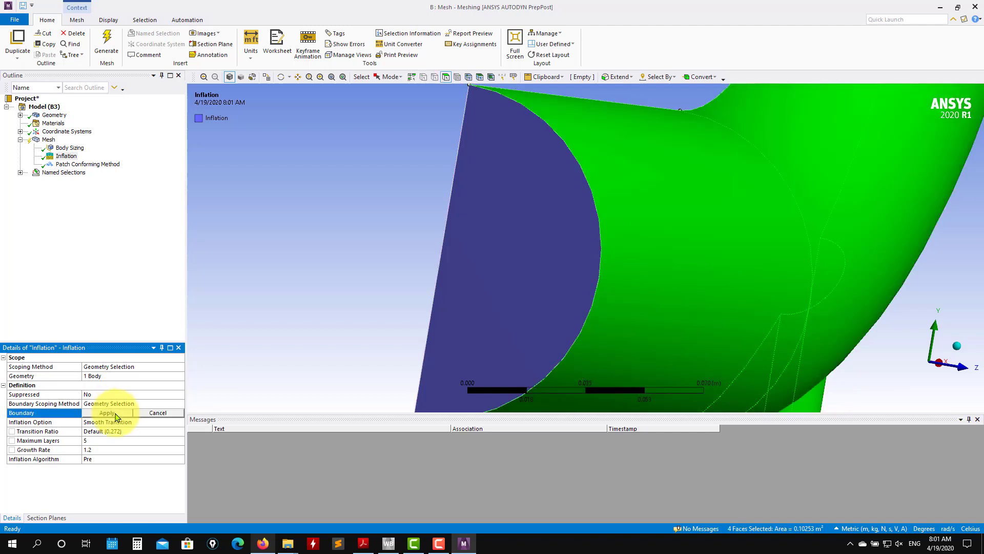
left_click(671, 256)
left_click(837, 221)
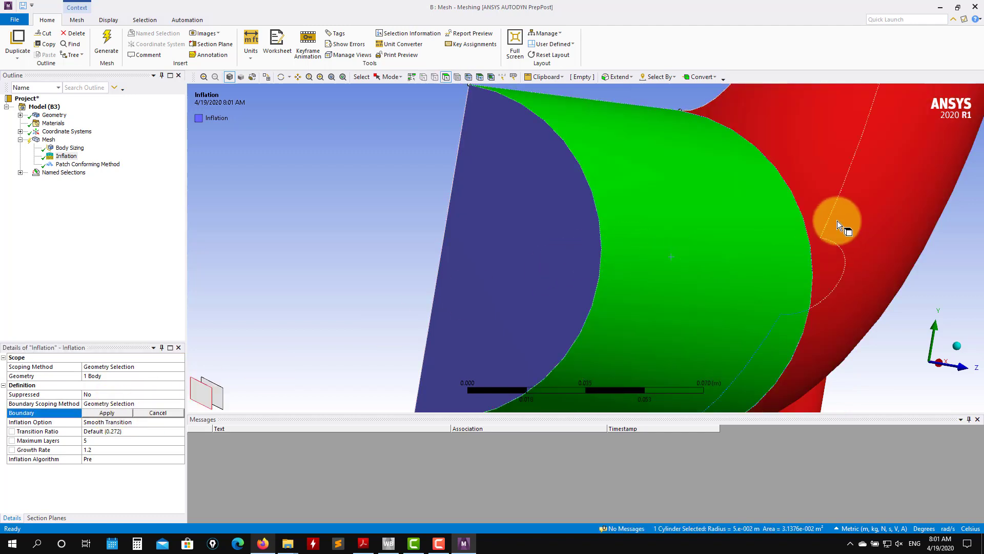
scroll(821, 231, "down", 5)
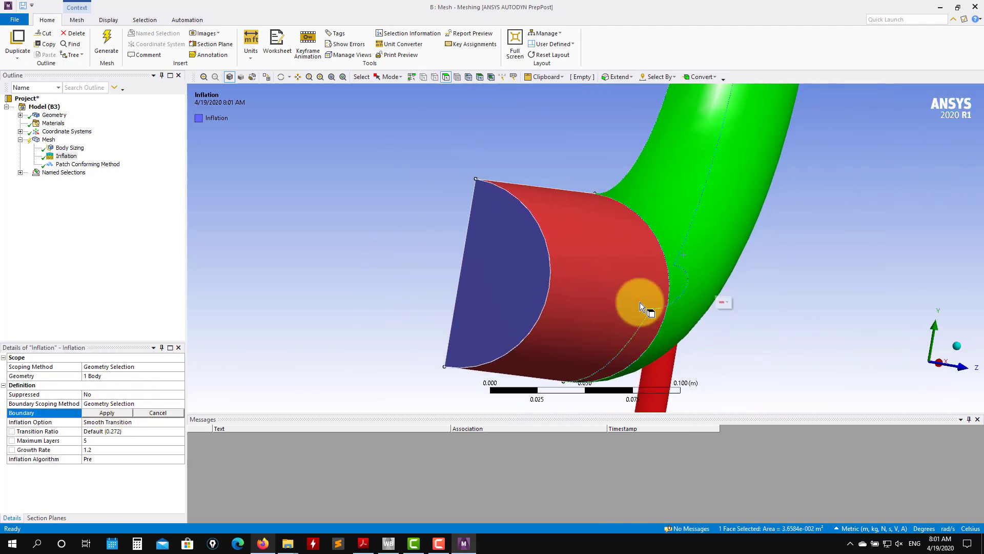
left_click(609, 300)
left_click(696, 346, "ctrl")
left_click(665, 375, "ctrl")
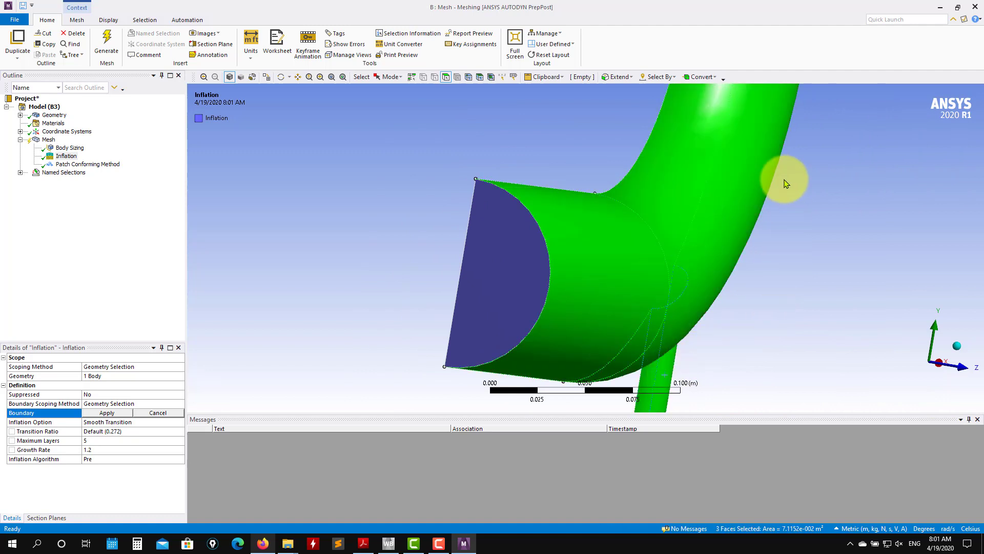
middle_click_drag(780, 180, 550, 391, "ctrl")
left_click(567, 172, "ctrl")
middle_click_drag(587, 299, 720, 194, "ctrl")
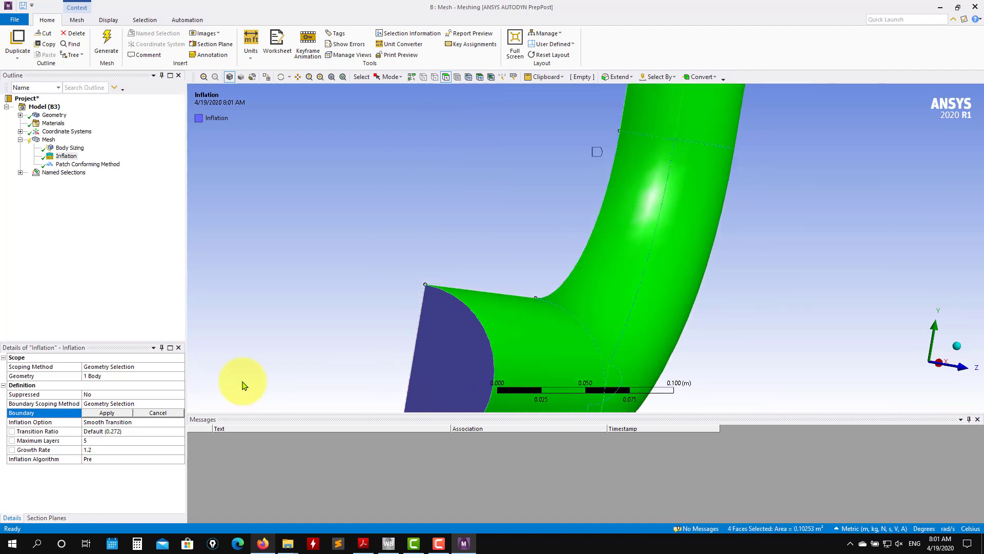
left_click(106, 413)
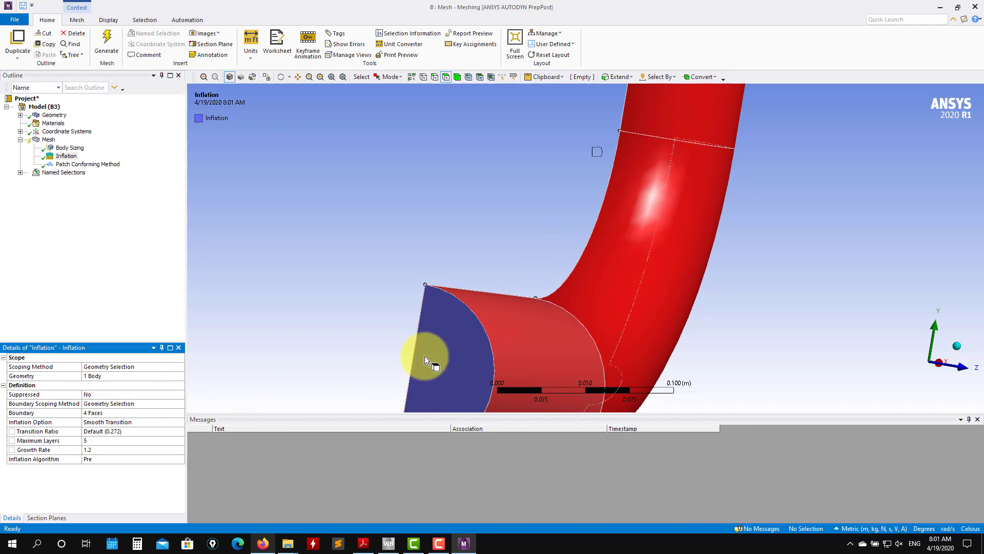
Step: Regenerate the mesh with the Inflation control active and display the resulting mesh
middle_click_drag(352, 267, 334, 147, "ctrl")
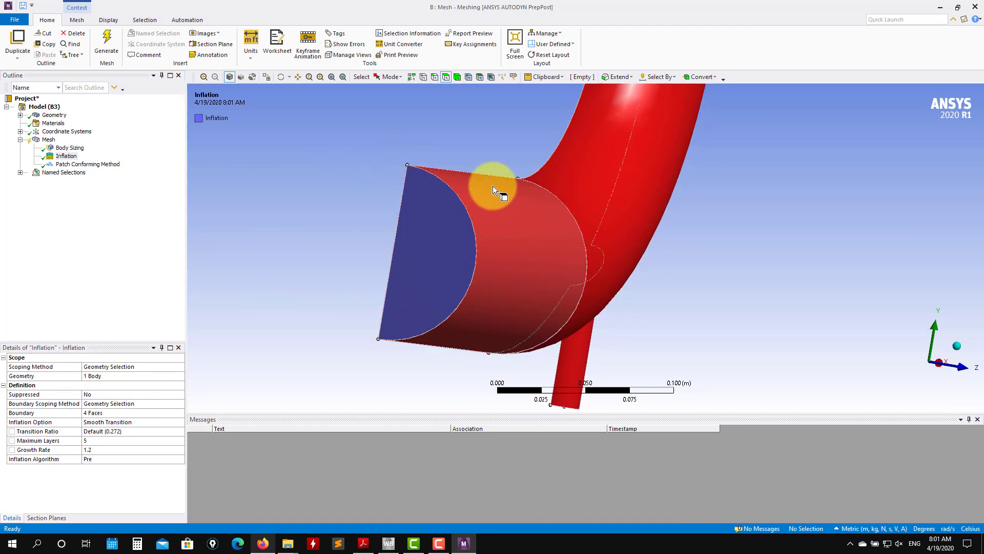
scroll(236, 310, "up", 2)
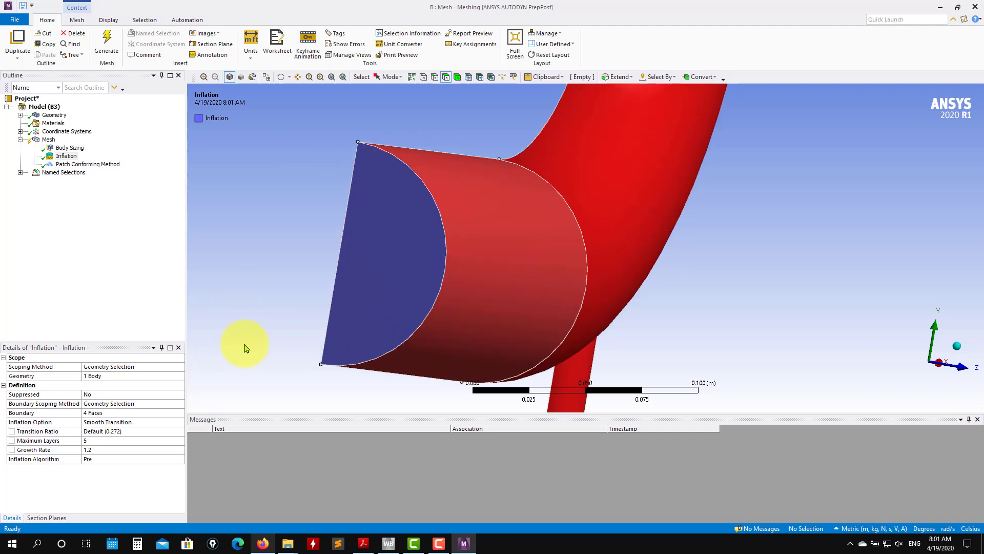
scroll(244, 344, "up", 1)
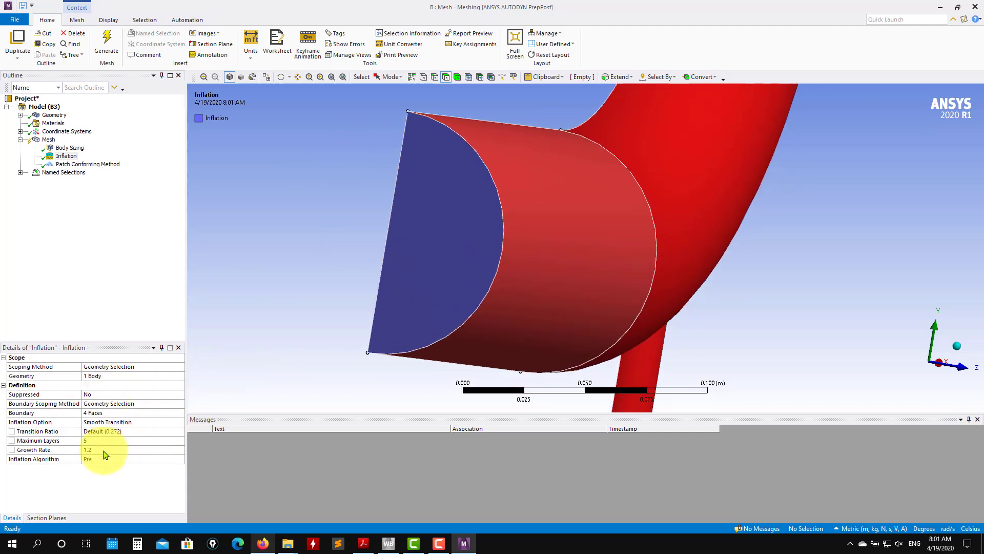
left_click(107, 39)
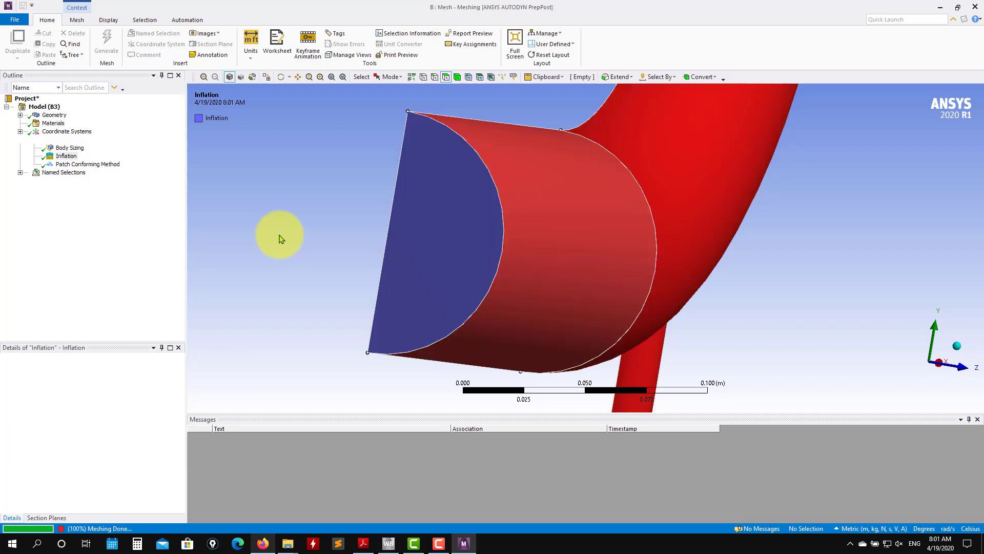
scroll(319, 242, "up", 1)
left_click(50, 139)
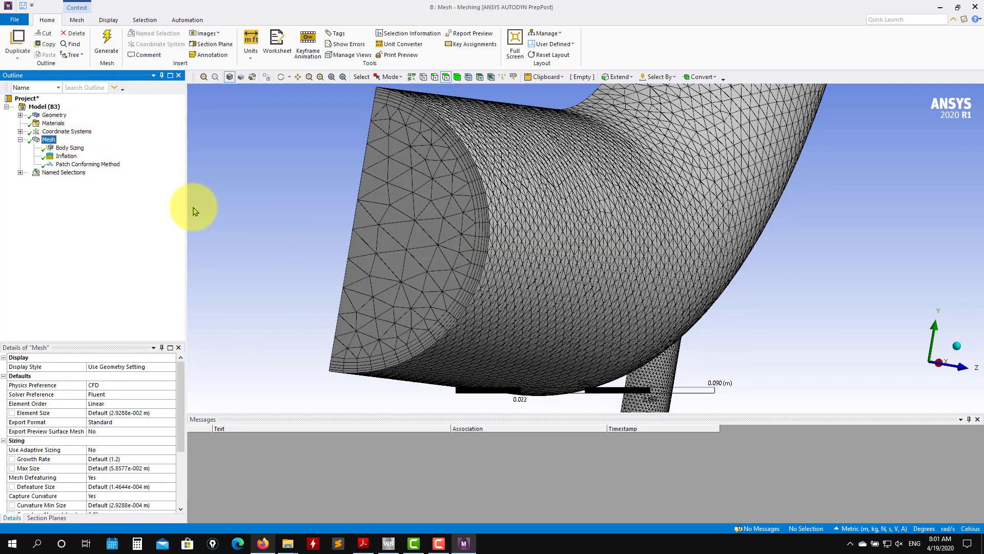
Step: Examine the inflation layers along the wall at the main pipe's end face and the surrounding surface mesh
scroll(316, 250, "up", 3)
scroll(328, 252, "down", 6)
middle_click_drag(487, 281, 353, 87)
scroll(524, 263, "up", 3)
scroll(477, 261, "up", 4)
middle_click_drag(491, 286, 431, 231)
scroll(381, 237, "up", 5)
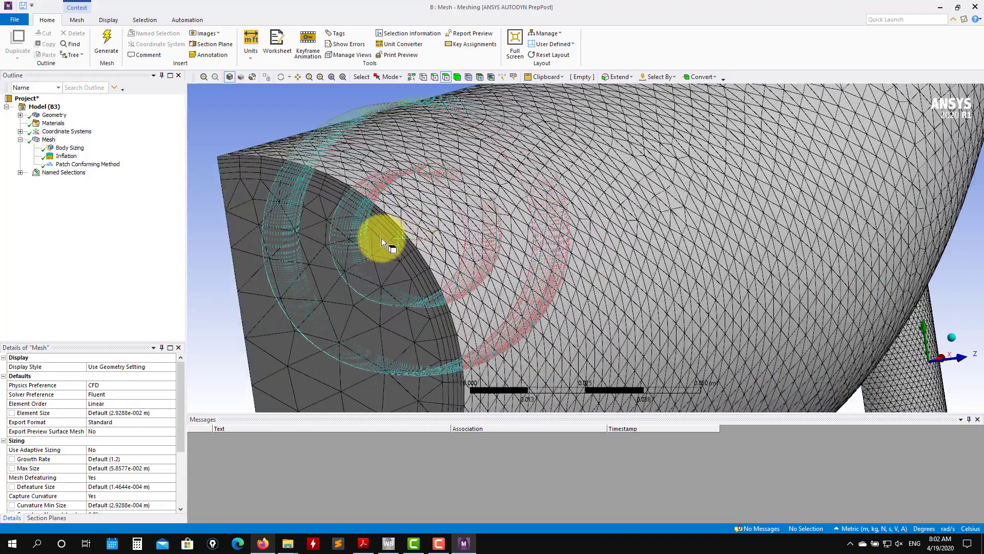
middle_click_drag(369, 240, 536, 214, "ctrl")
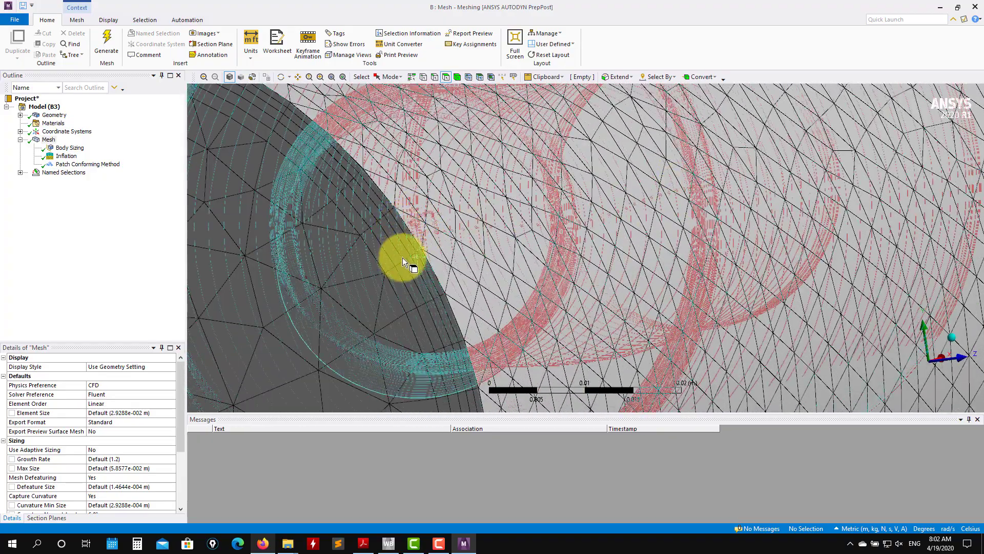
scroll(410, 251, "down", 5)
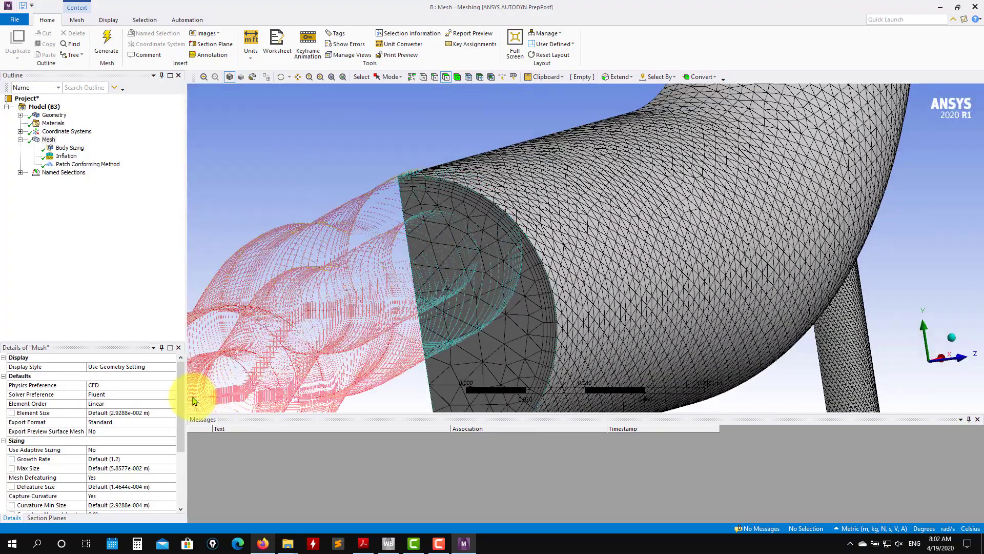
scroll(364, 256, "down", 2)
middle_click_drag(425, 291, 320, 292, "ctrl")
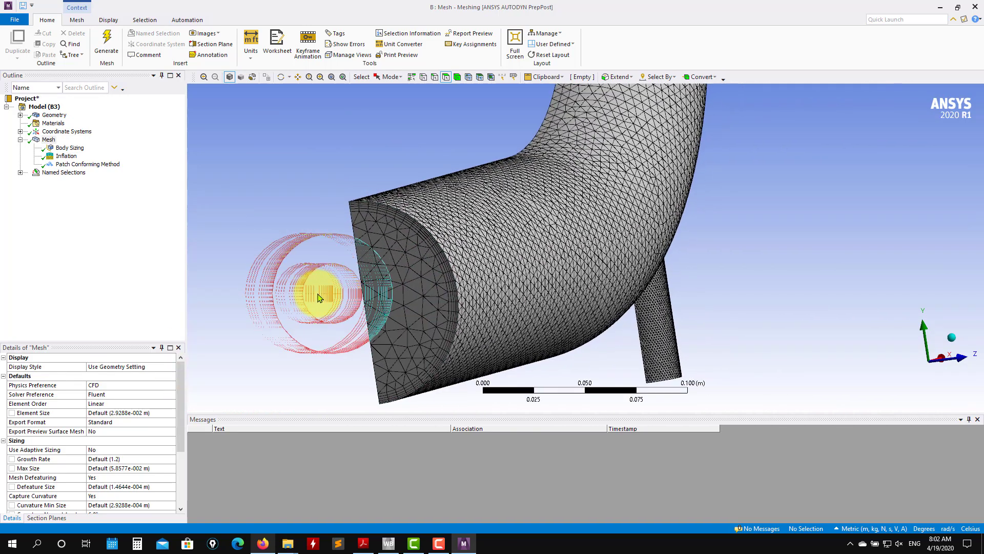
scroll(324, 291, "down", 5)
middle_click_drag(423, 266, 343, 321, "ctrl")
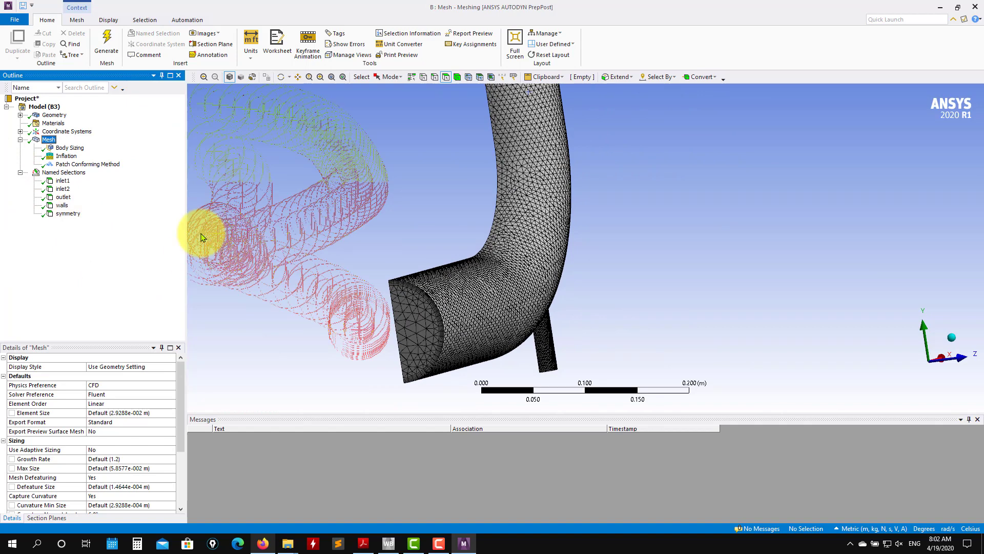
Step: Review the faces assigned to the named selections inlet1, inlet2, outlet, walls and symmetry
left_click(63, 181)
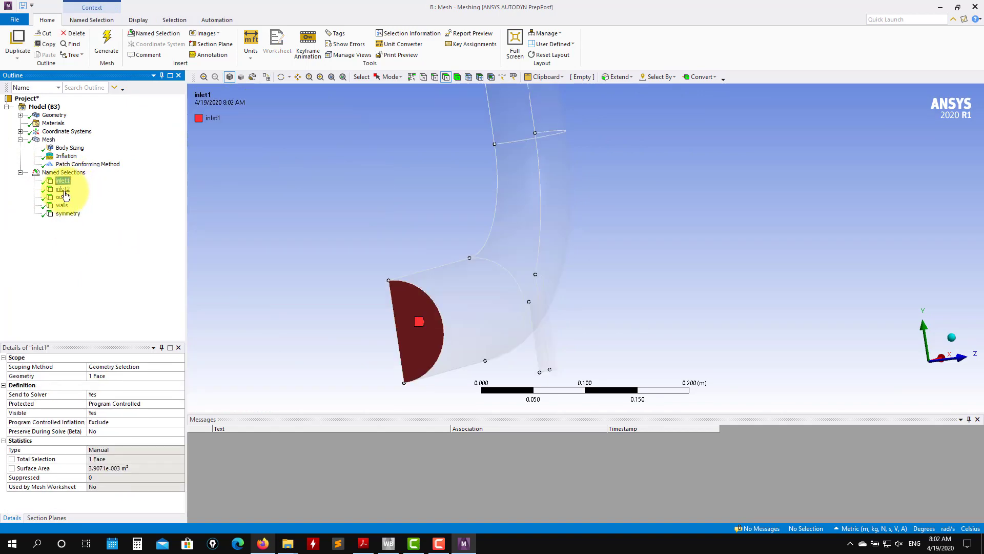
left_click(63, 189)
middle_click_drag(395, 215, 263, 319, "ctrl")
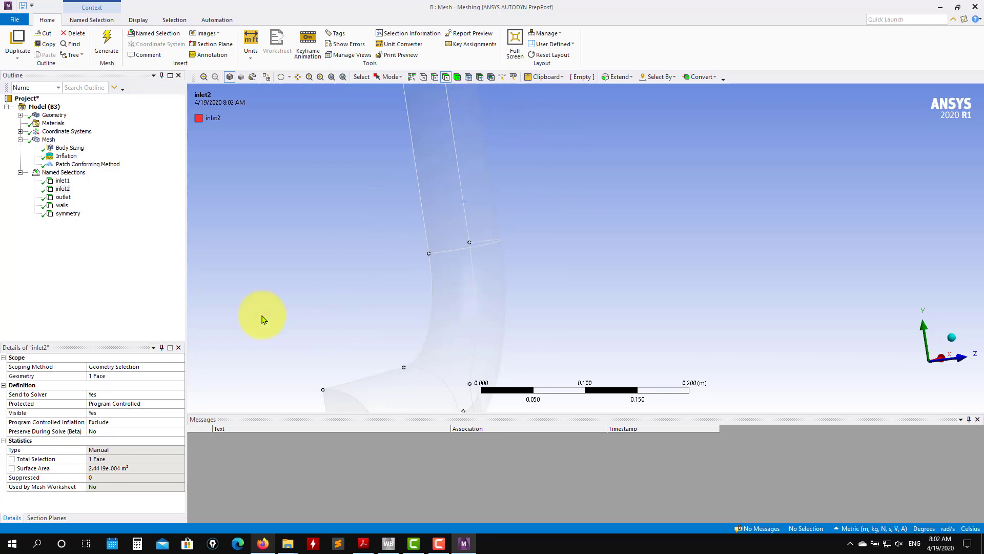
left_click(64, 198)
middle_click_drag(345, 204, 391, 173, "ctrl")
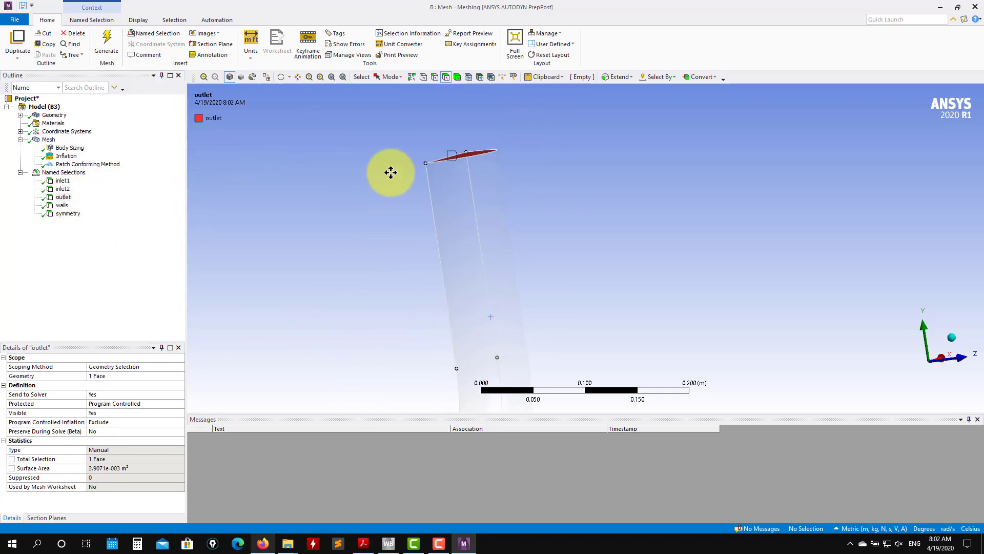
left_click(62, 205)
middle_click_drag(431, 264, 403, 199, "ctrl")
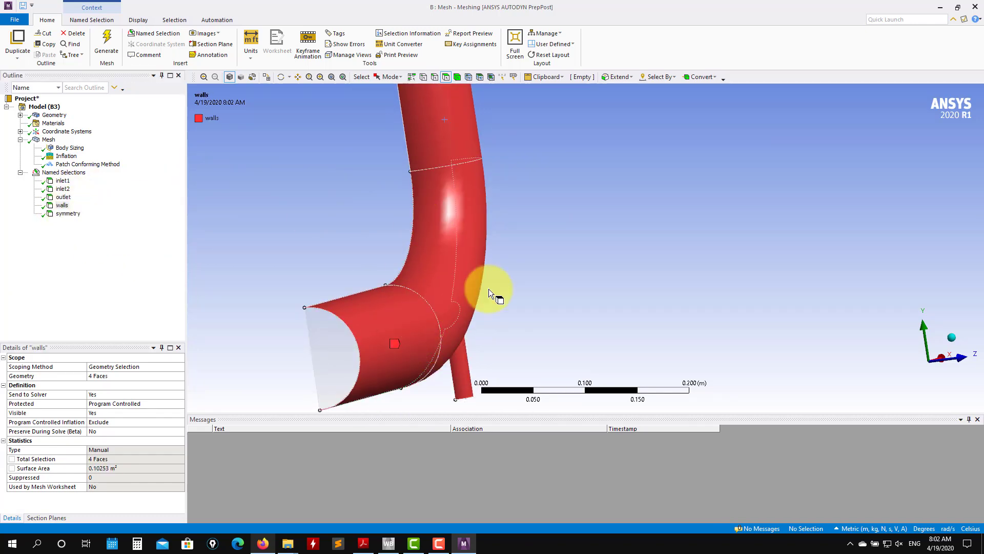
middle_click_drag(488, 293, 402, 315)
left_click(72, 218)
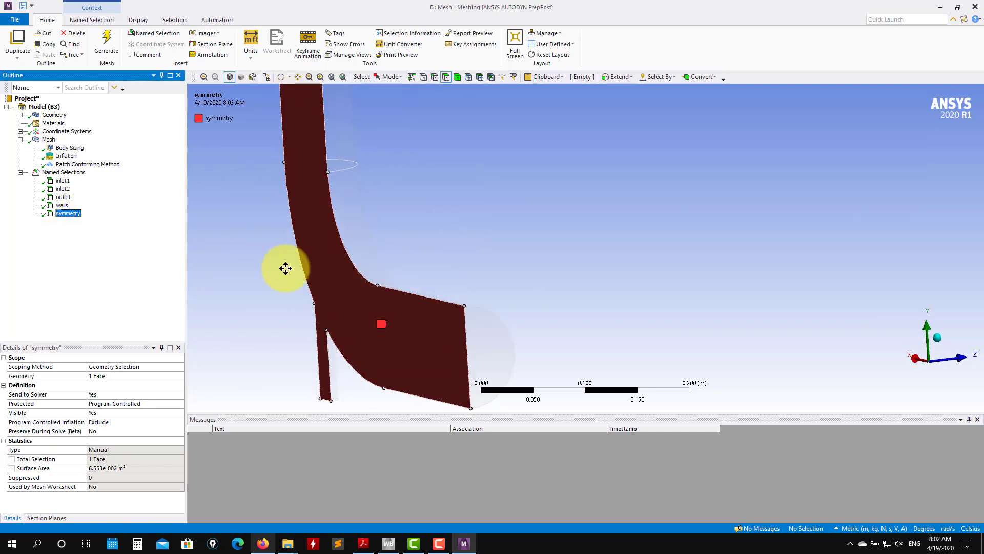
middle_click_drag(286, 267, 426, 271, "ctrl")
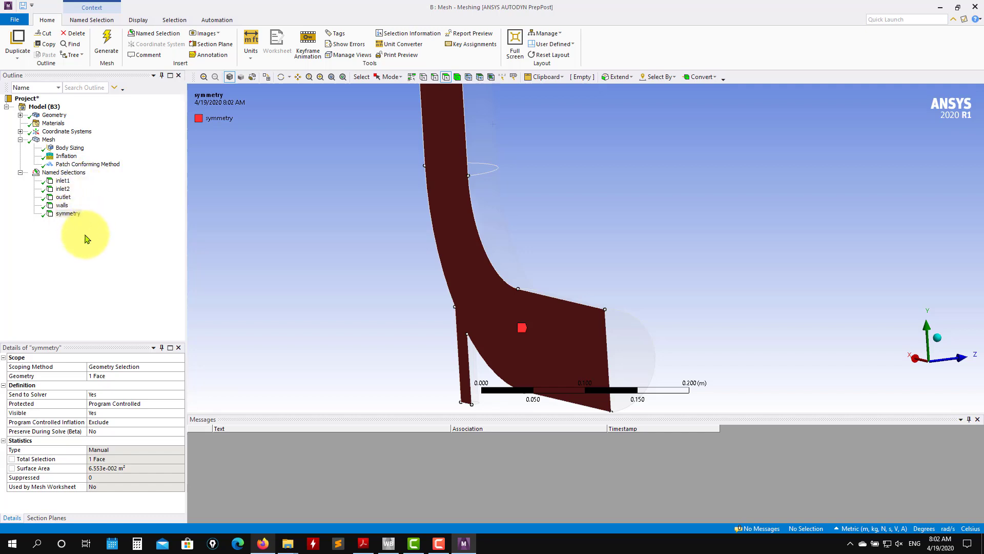
middle_click_drag(264, 257, 473, 273)
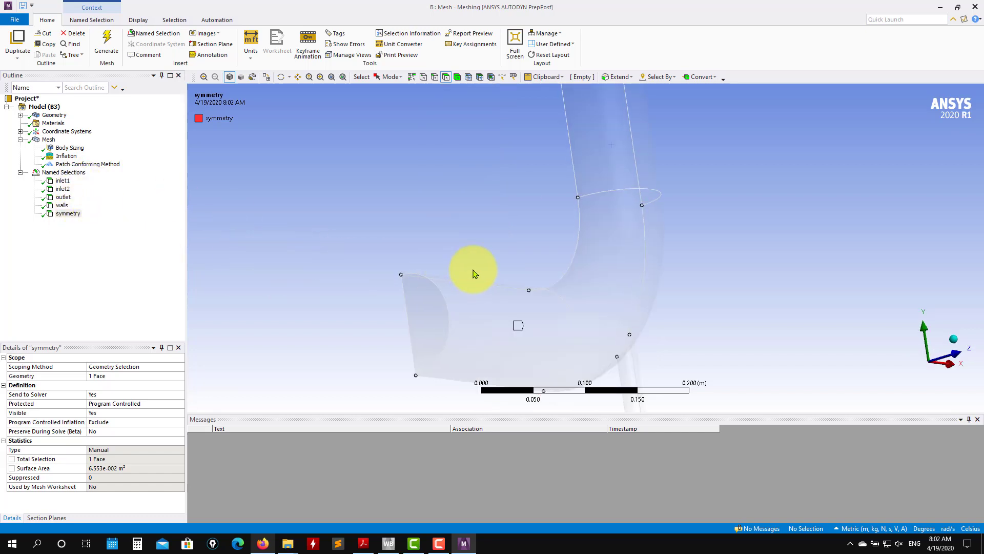
Step: Show the mesh statistics for nodes and elements and inspect the whole meshed pipe
left_click(49, 140)
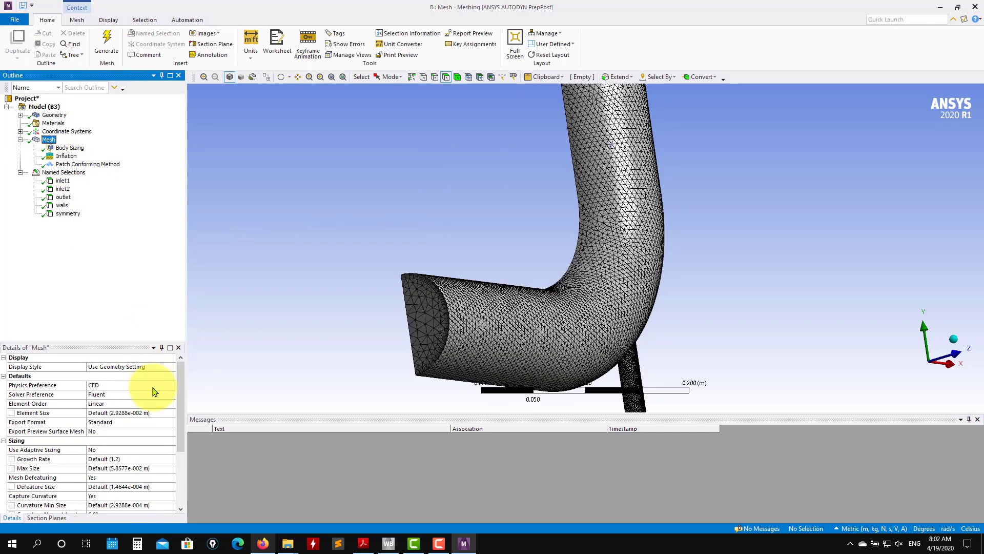
left_click_drag(180, 438, 181, 509)
left_click(3, 506)
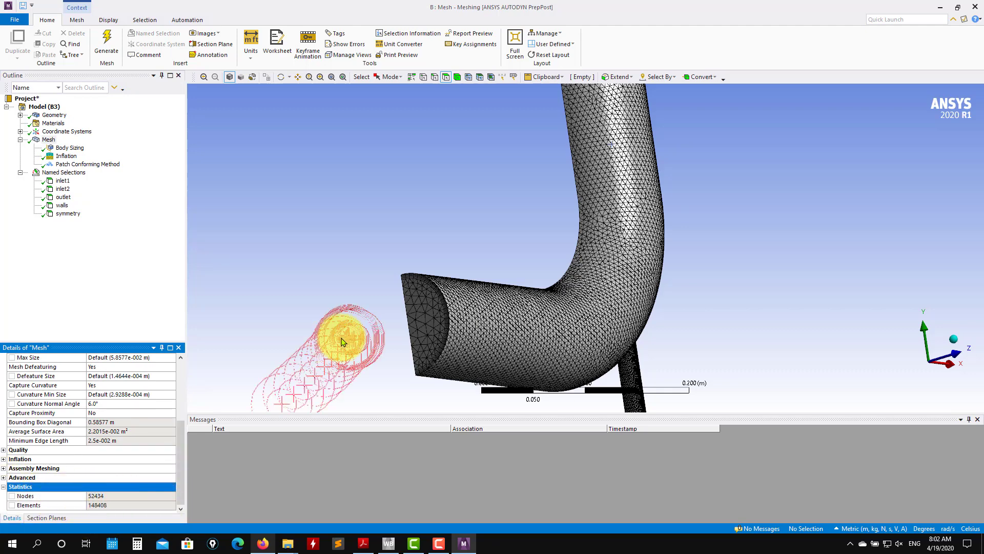
scroll(347, 340, "up", 3)
scroll(349, 340, "down", 6)
scroll(356, 300, "up", 2)
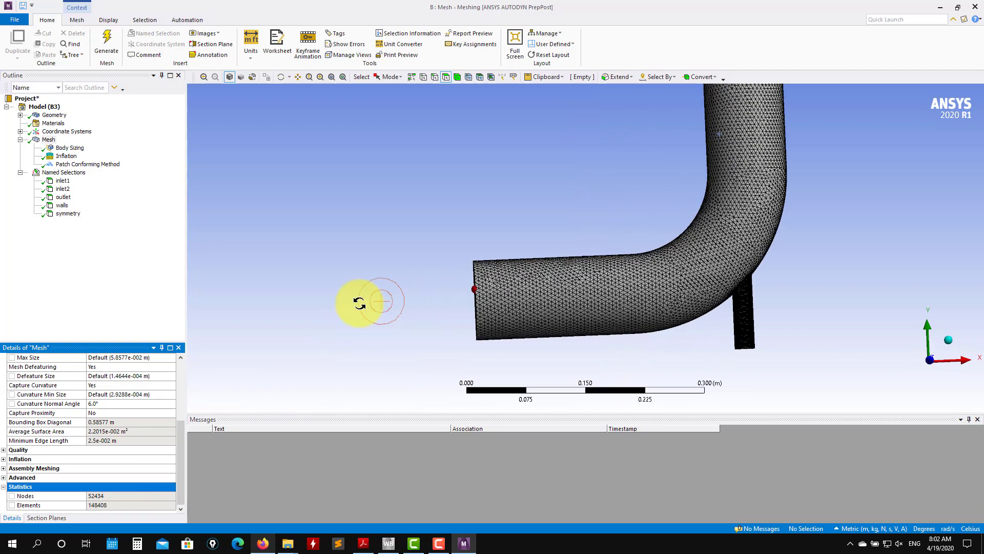
scroll(492, 281, "up", 4)
scroll(491, 282, "down", 3)
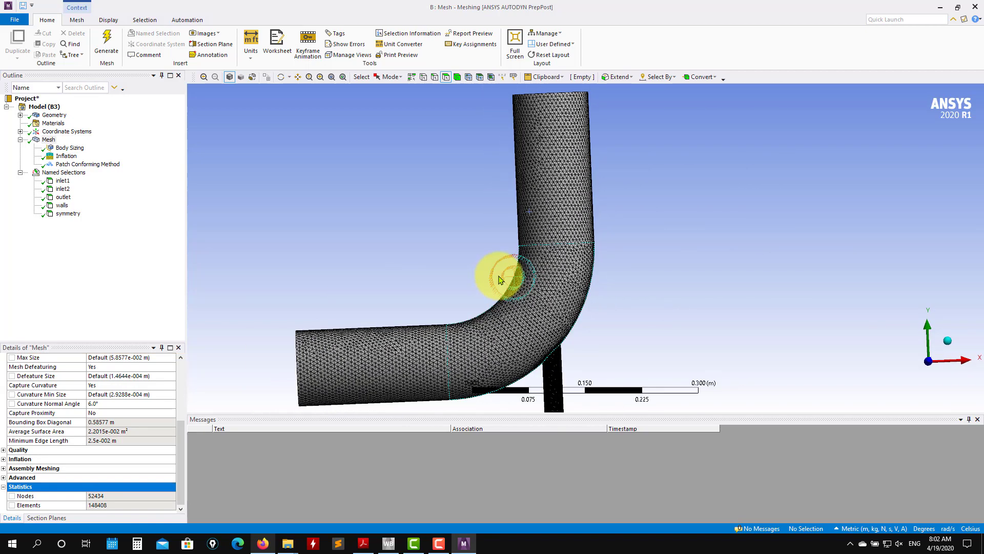
mouse_move(501, 279)
middle_mouse_down()
mouse_move(501, 257)
mouse_move(417, 305)
mouse_move(497, 235)
mouse_move(522, 230)
middle_mouse_up()
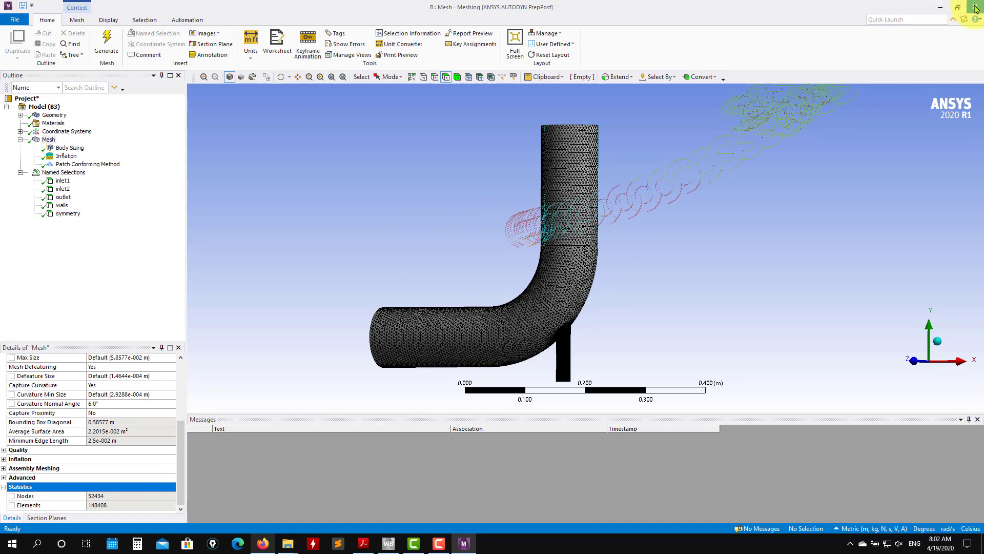
Step: Close Meshing and open the Fluent system's Setup in Workbench, loading the changed upstream mesh
left_click(975, 7)
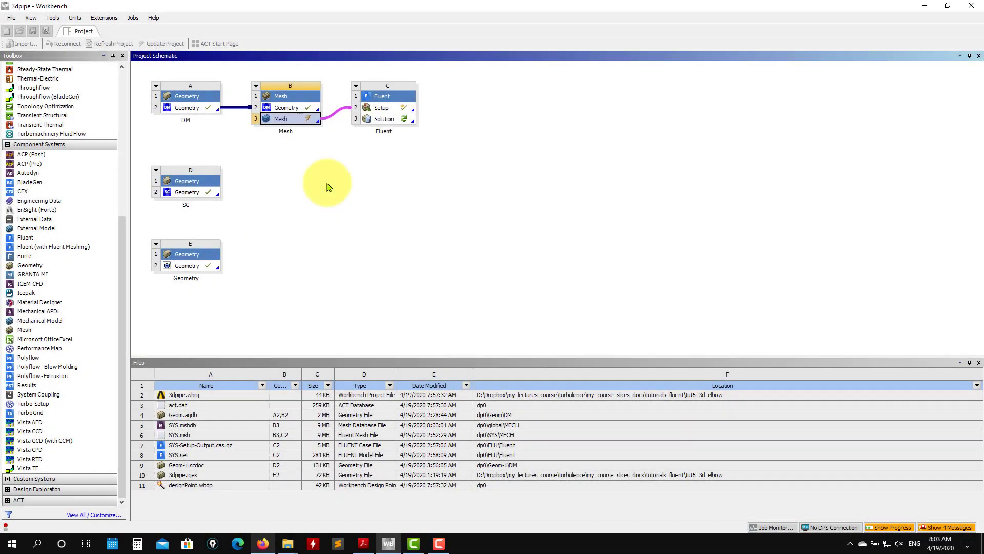
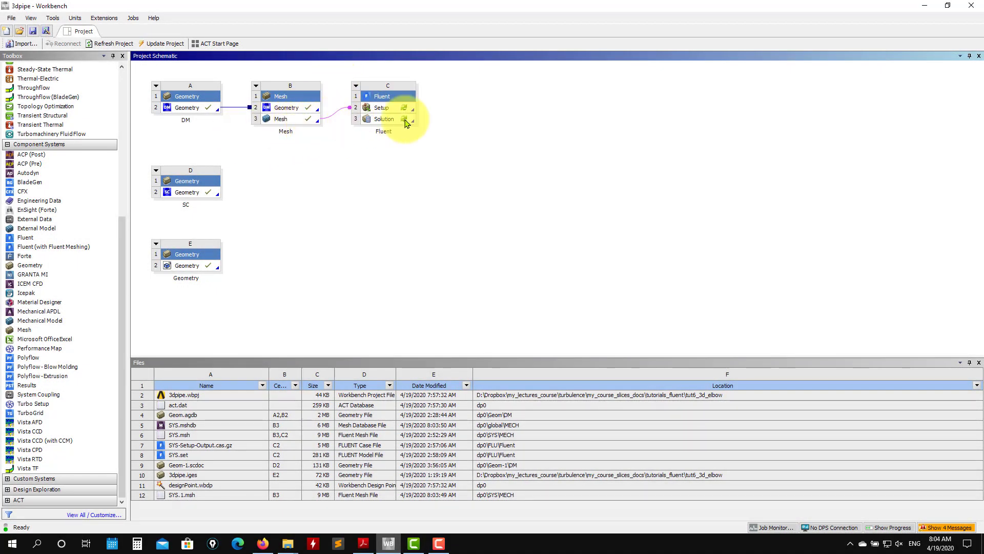
left_click(380, 110)
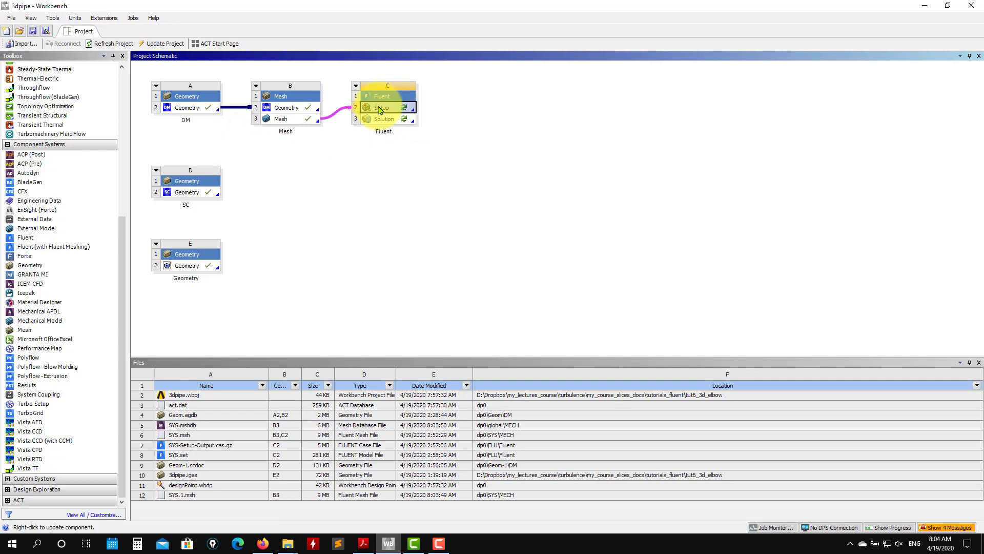
double_click(380, 109)
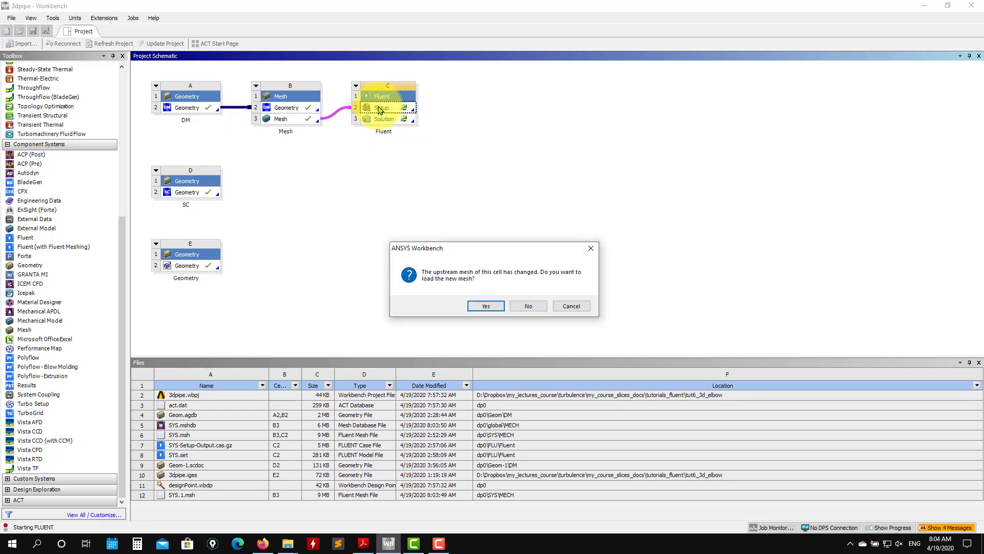
left_click(486, 307)
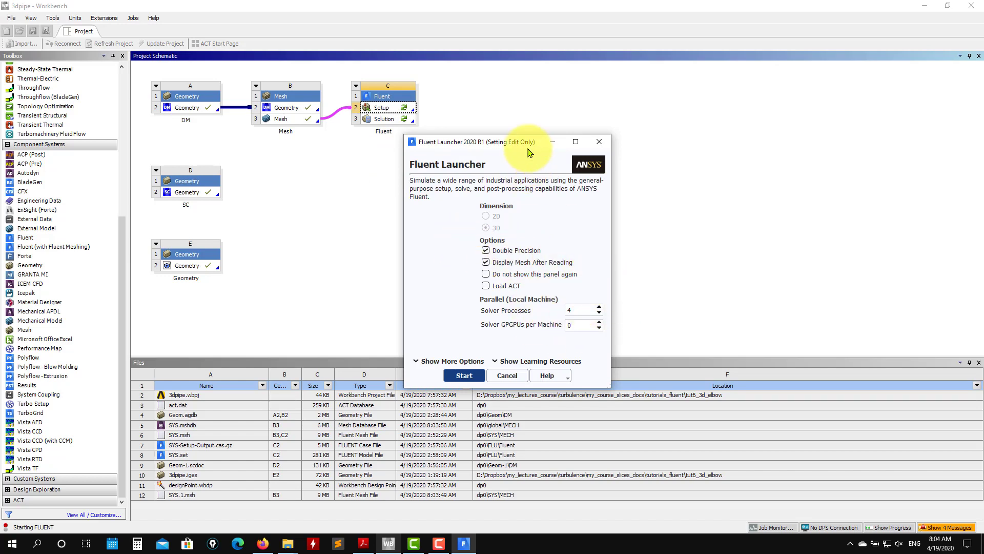
Step: Start Fluent with double precision and 4 solver processes, and inspect the loaded pipe mesh
left_click_drag(529, 153, 386, 174)
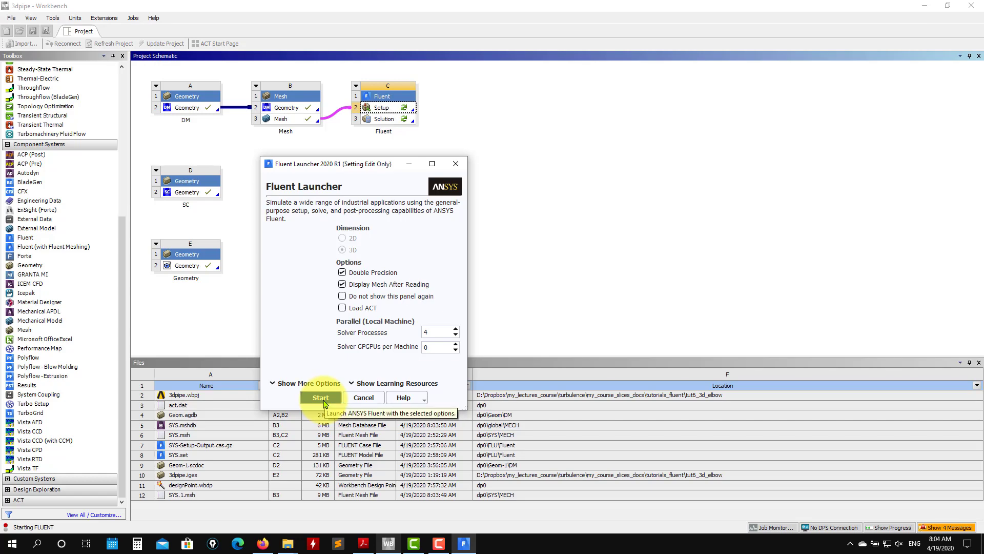
left_click(322, 398)
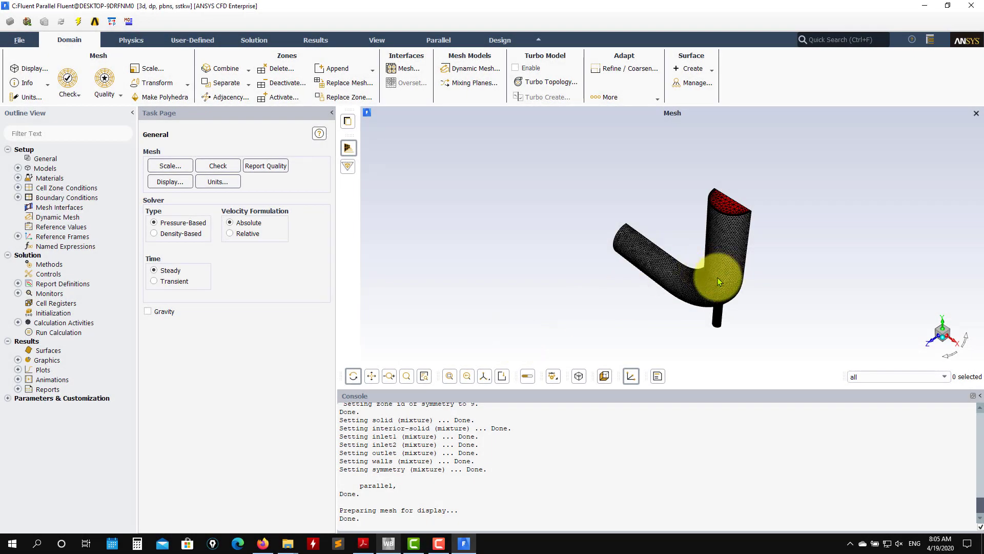
scroll(754, 251, "up", 10)
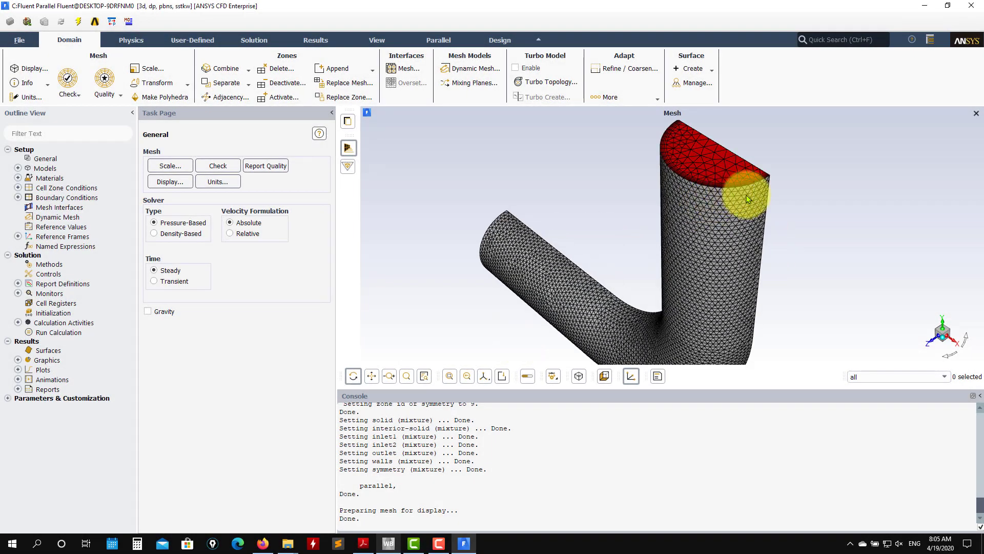
left_click_drag(477, 201, 793, 220)
scroll(686, 265, "down", 6)
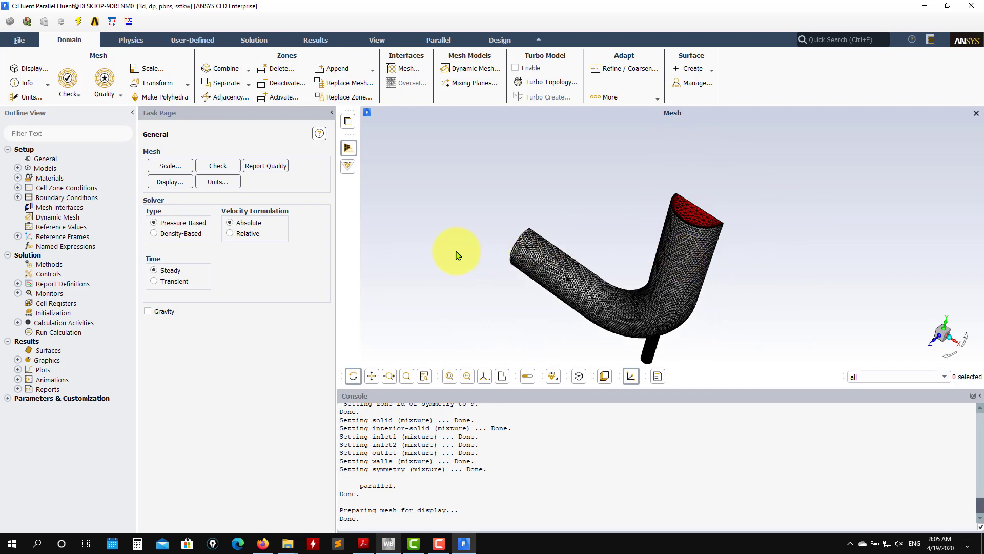
Step: Evaluate the mesh quality and read the minimum orthogonal quality in the console report
left_click(103, 89)
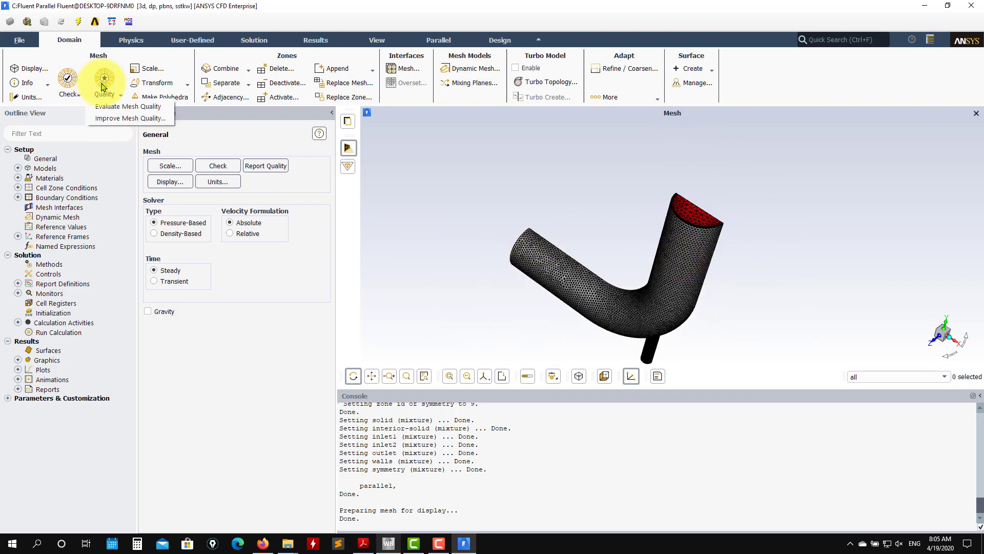
left_click(119, 106)
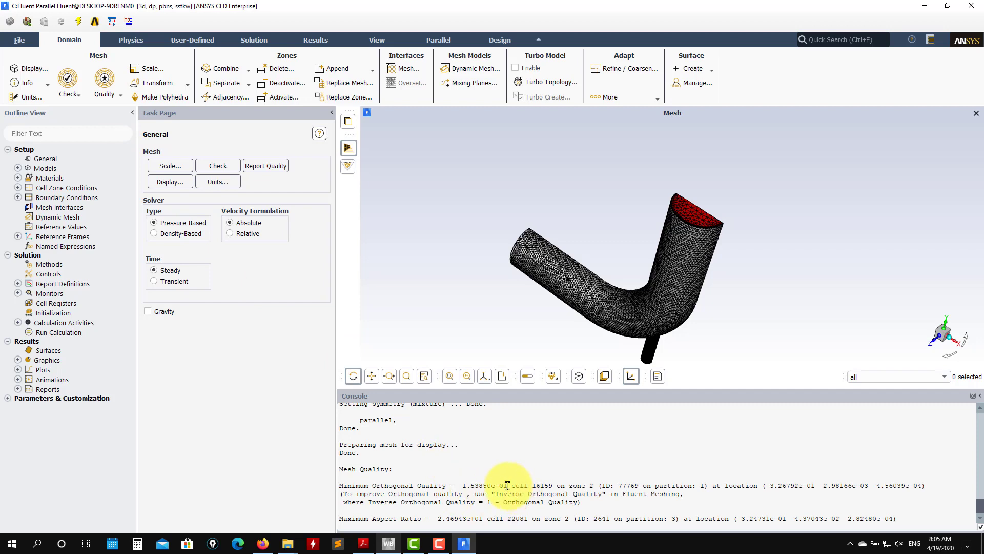
left_click_drag(507, 486, 462, 479)
left_click(472, 484)
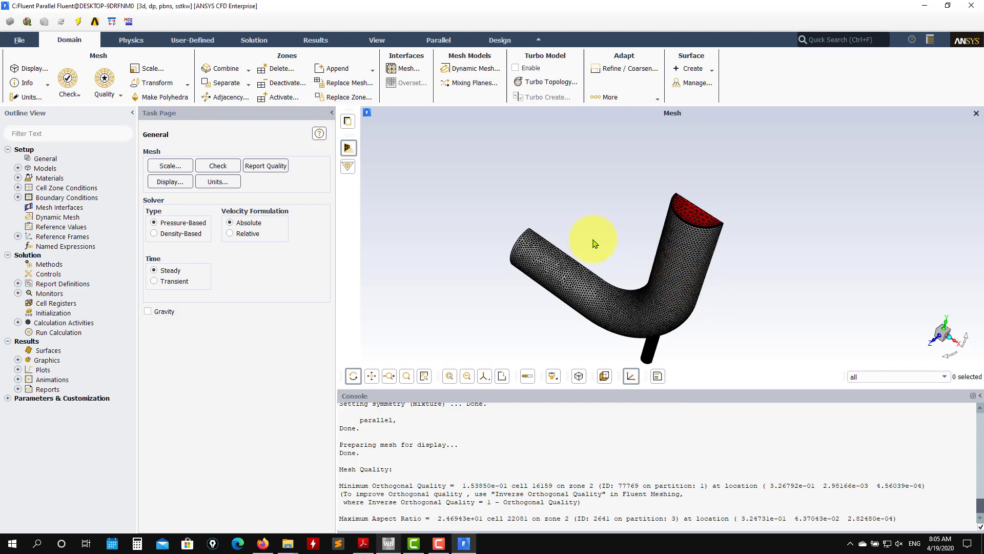
Step: Inspect the whole mesh from its symmetry side and check the domain extents in Scale Mesh without rescaling
left_click_drag(605, 315, 705, 291)
scroll(705, 287, "up", 5)
scroll(651, 310, "down", 8)
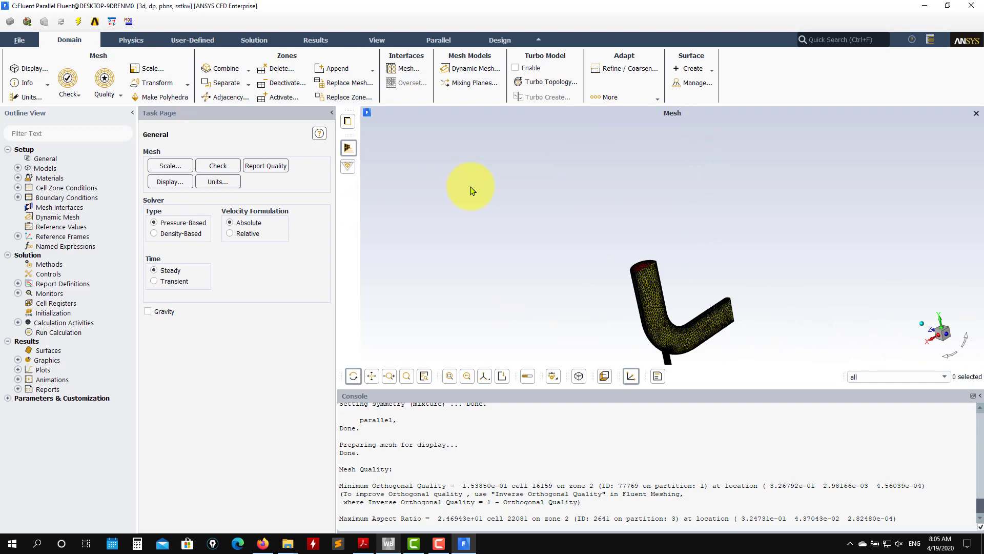
left_click_drag(561, 280, 626, 318)
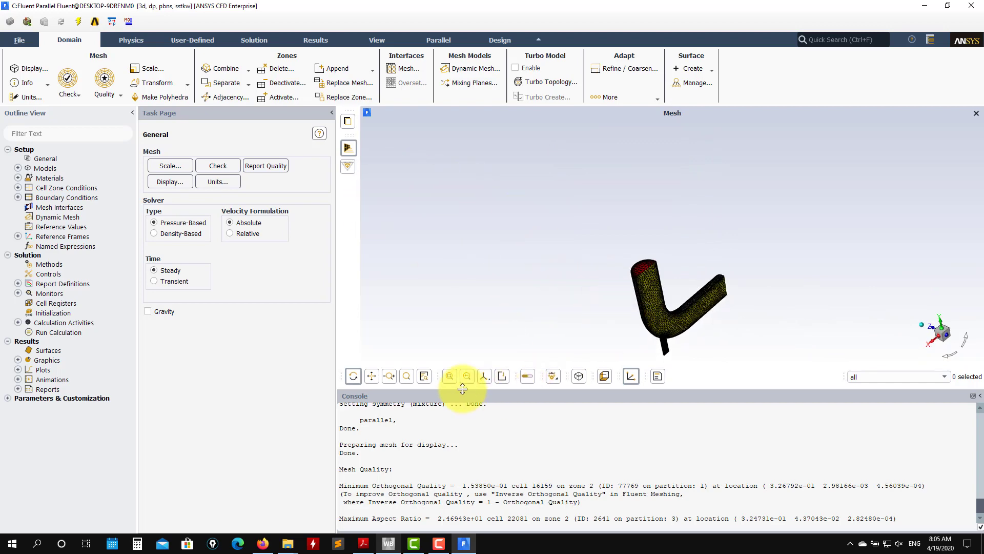
left_click(451, 379)
left_click(151, 68)
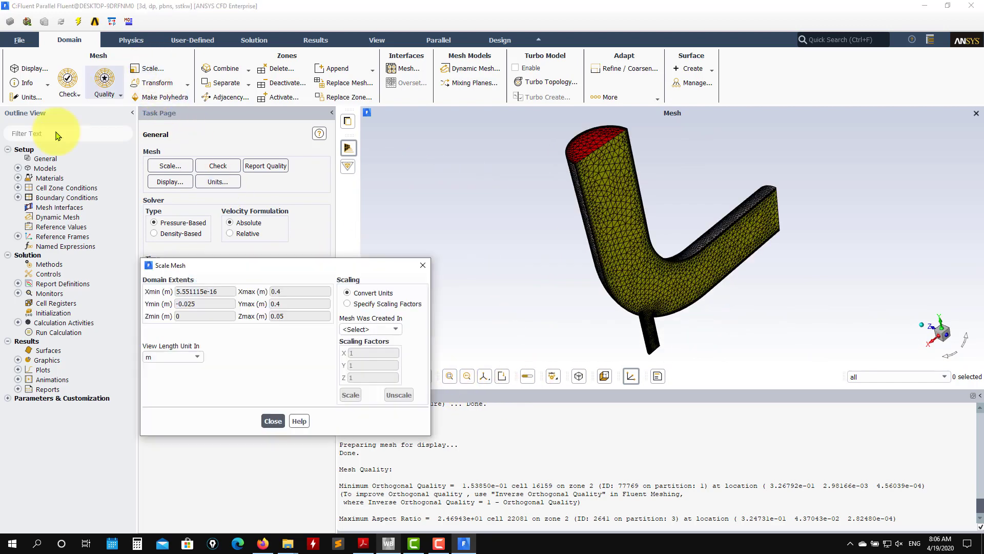
left_click_drag(304, 266, 259, 221)
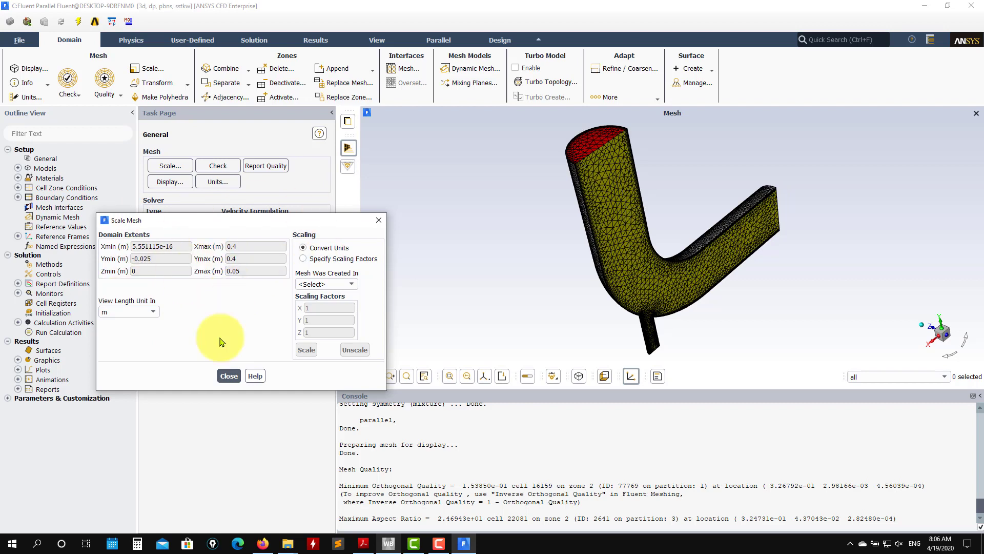
left_click(228, 376)
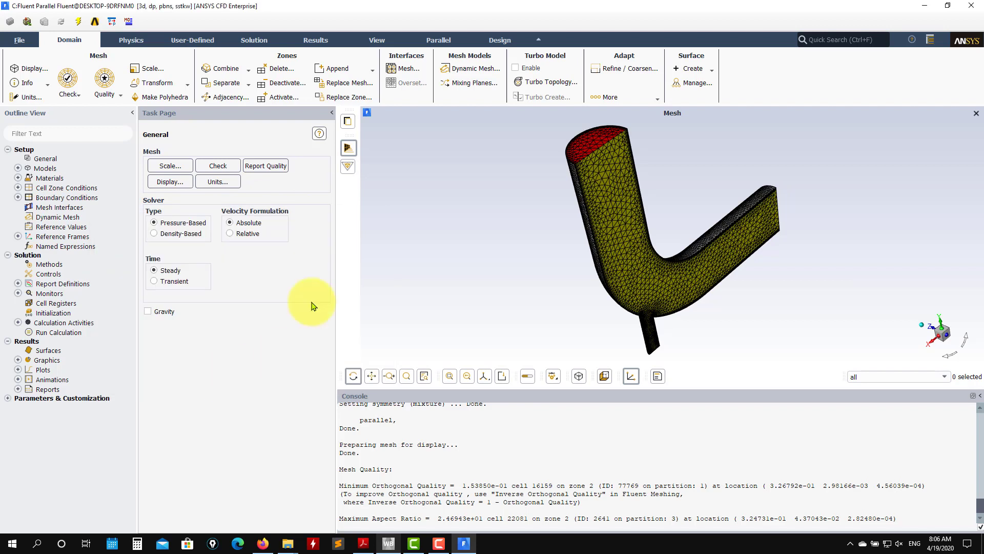
Step: Check the unit assigned to the temperature quantity in the unit settings
left_click(30, 98)
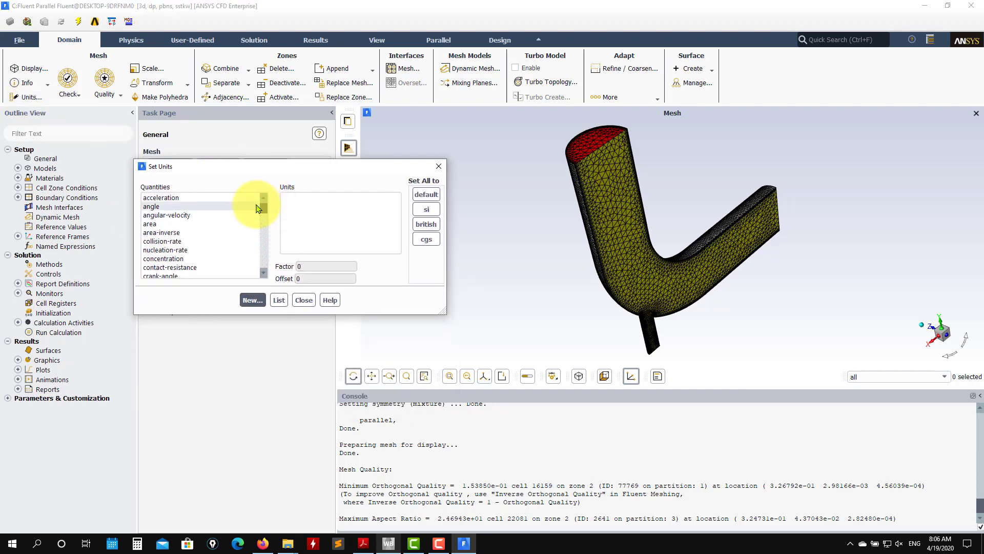
left_click_drag(263, 207, 269, 290)
scroll(201, 266, "up", 3)
scroll(200, 266, "up", 3)
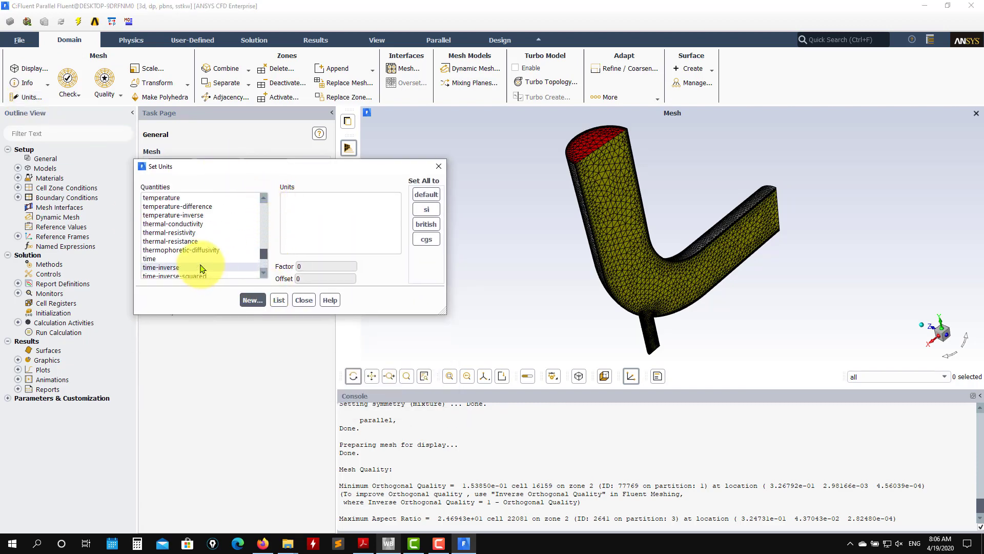
left_click(187, 198)
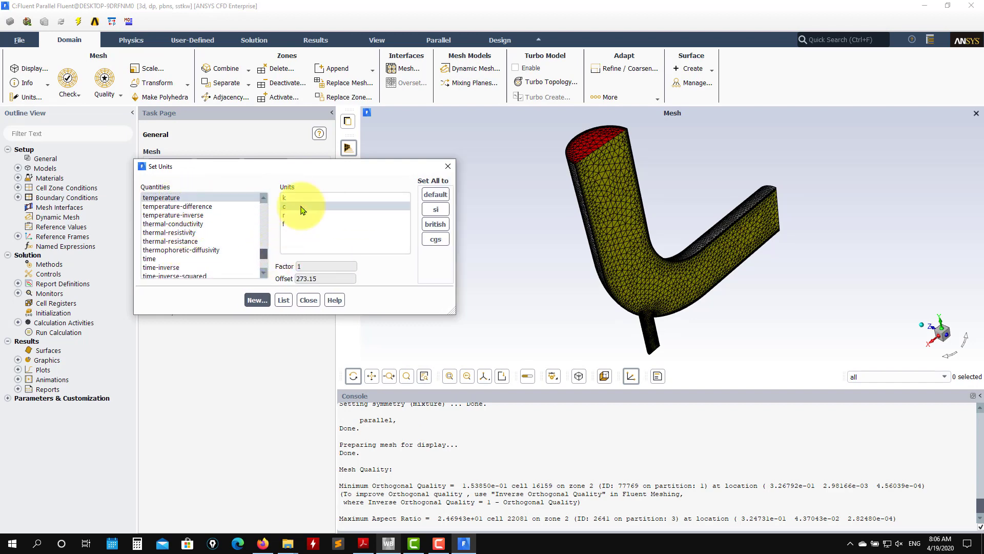
left_click(309, 302)
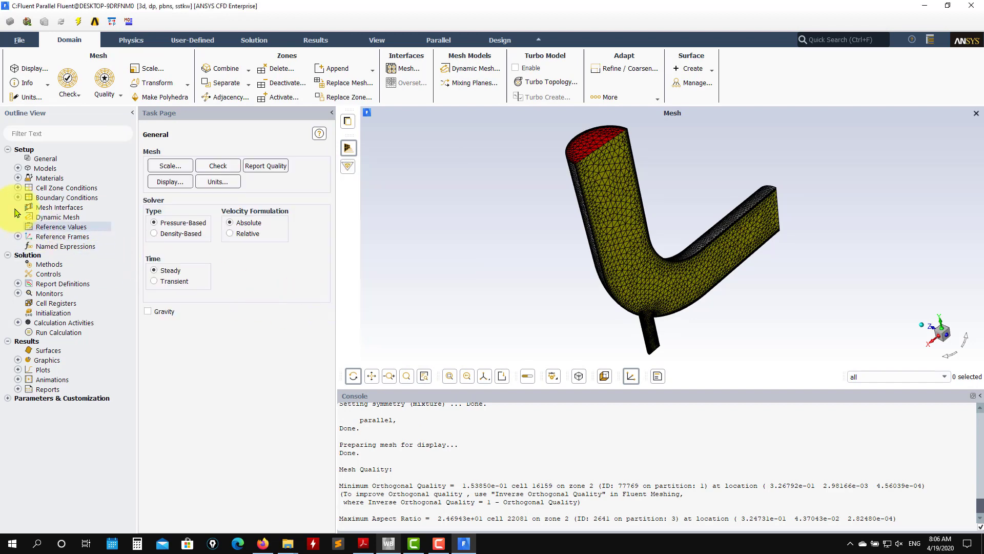
Step: Open the Energy model and accept it with the energy equation enabled
left_click(63, 163)
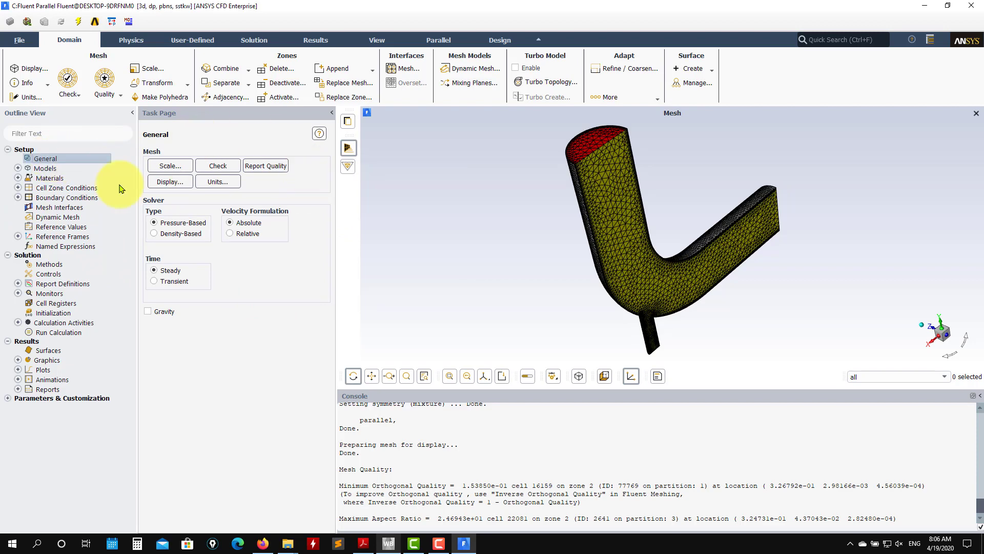
left_click(17, 168)
double_click(76, 188)
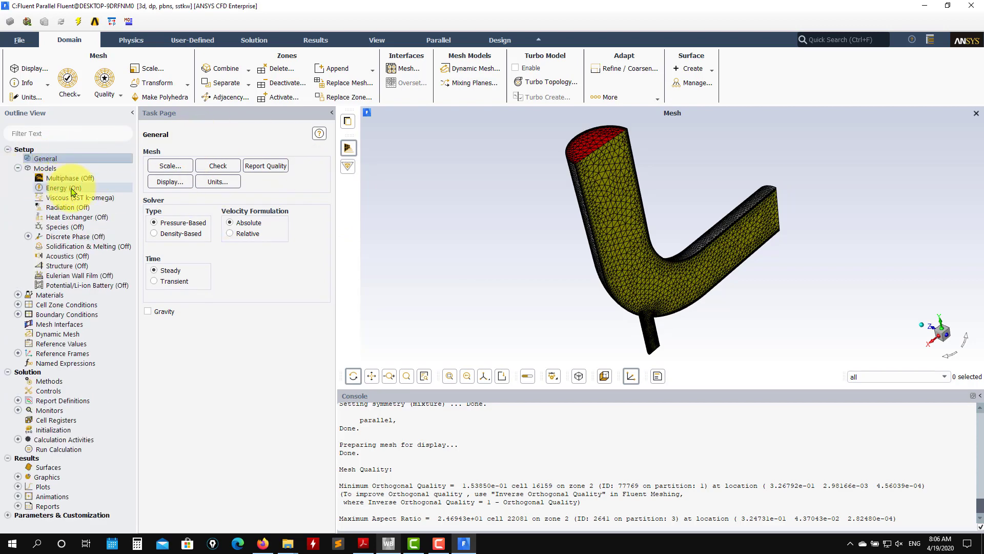
double_click(59, 188)
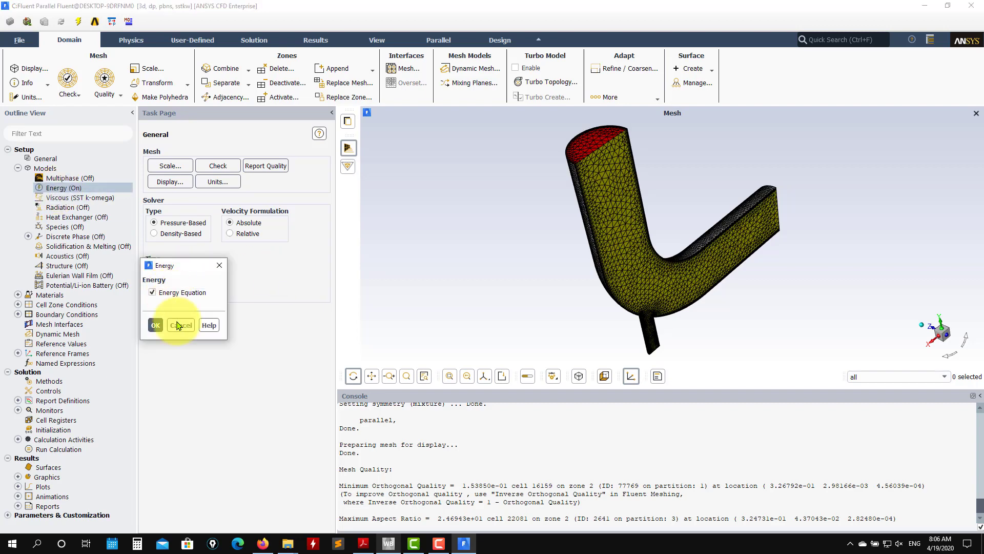
left_click(156, 326)
Step: Review the viscous models and accept k-omega (2 eqn) with the SST variant and Production Limiter
left_click(82, 199)
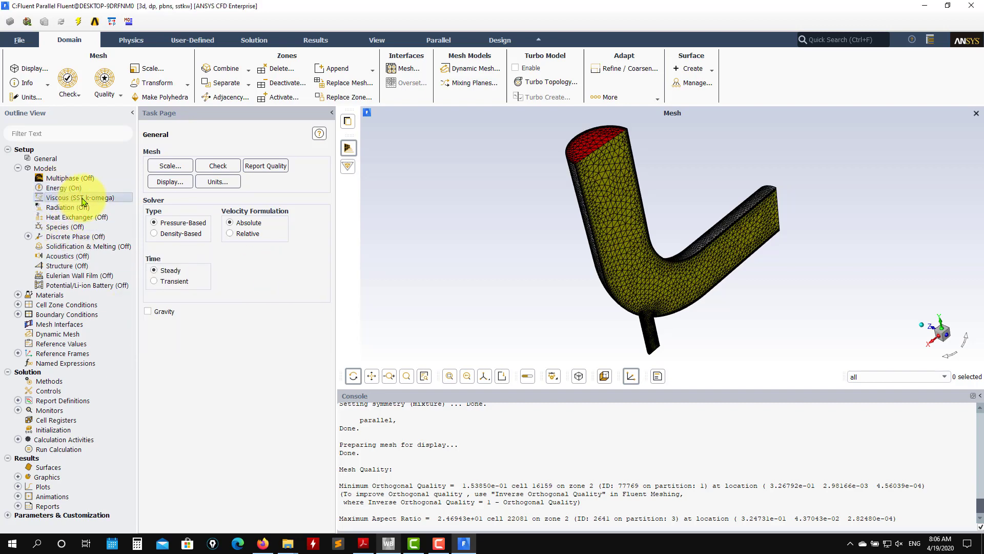
double_click(82, 199)
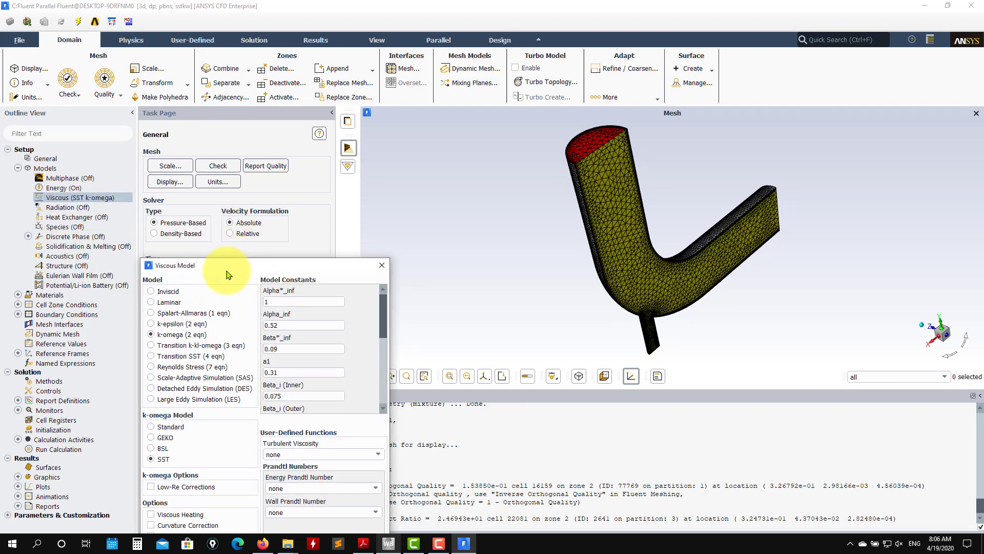
left_click_drag(262, 202, 263, 121)
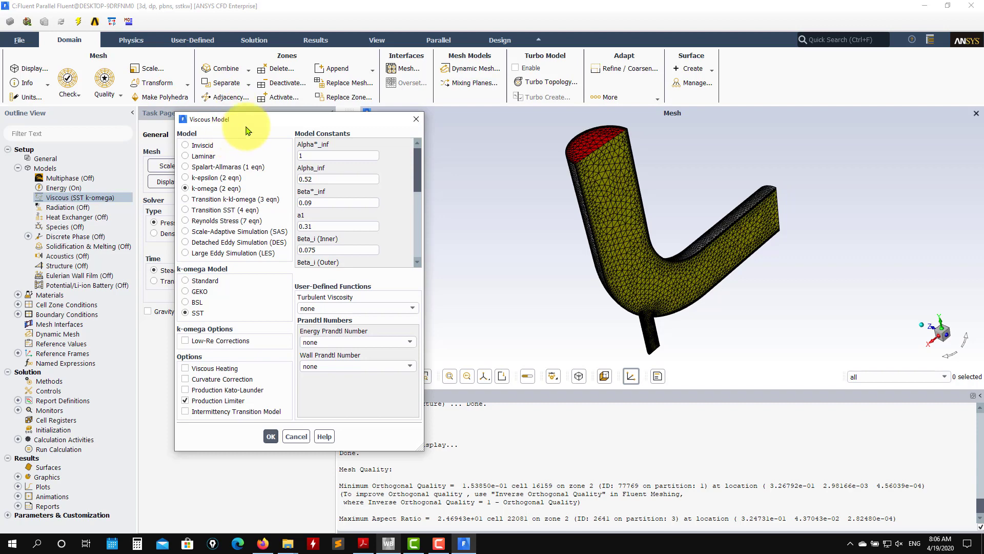
left_click_drag(246, 123, 288, 121)
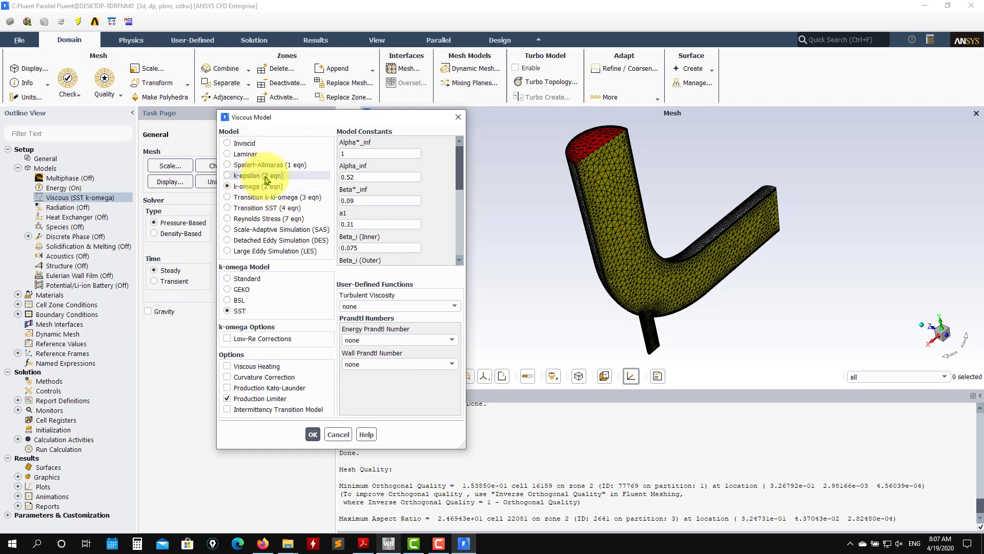
left_click(312, 434)
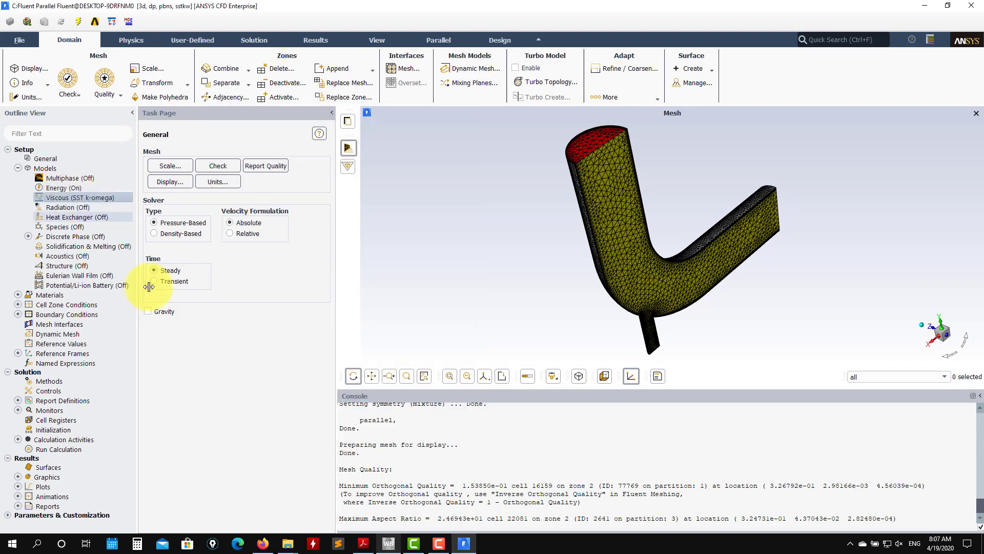
Step: Open the water-liquid fluid material for editing and select water-liquid (h2o<l>) among the fluids in the Fluent database
left_click(17, 295)
left_click(28, 305)
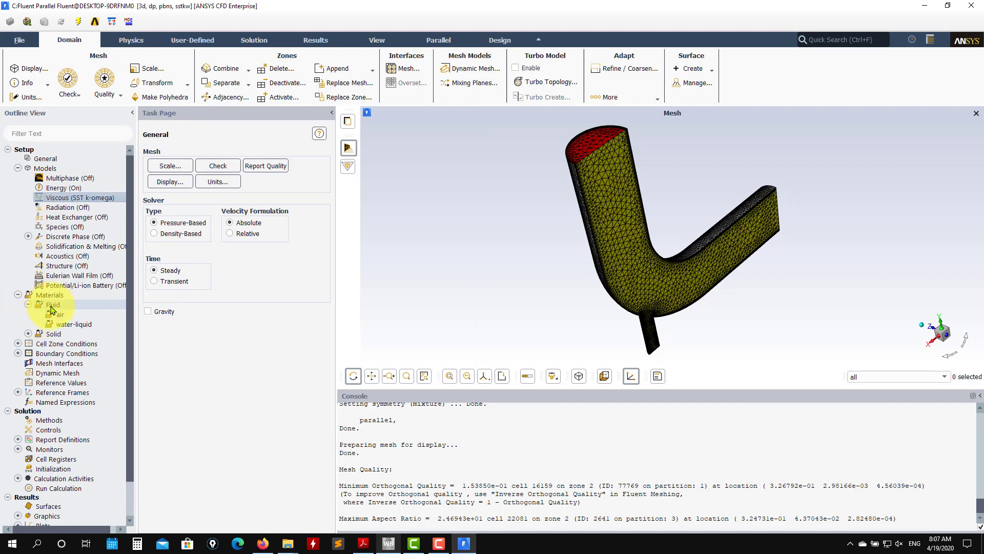
double_click(59, 324)
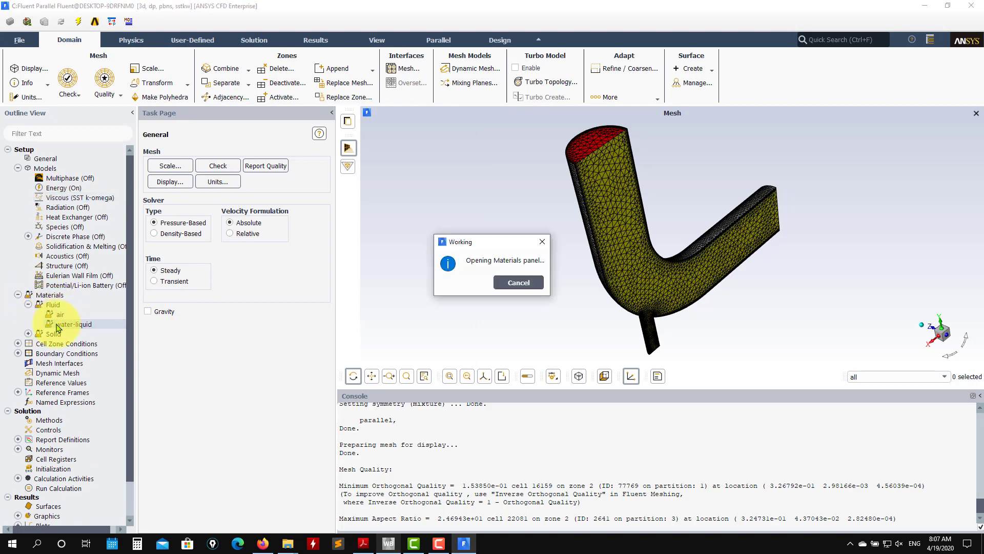
left_click_drag(272, 267, 260, 132)
left_click(501, 186)
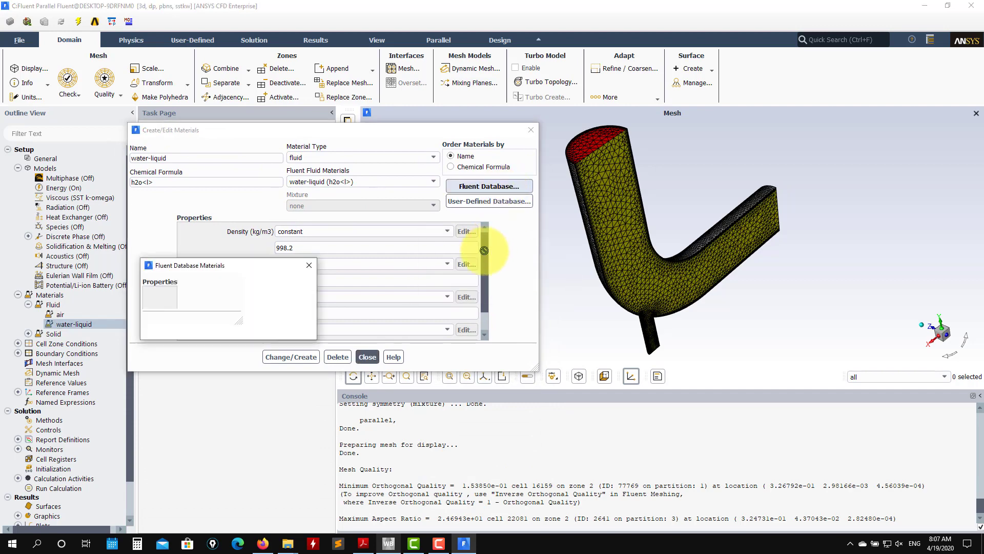
left_click_drag(243, 272, 255, 139)
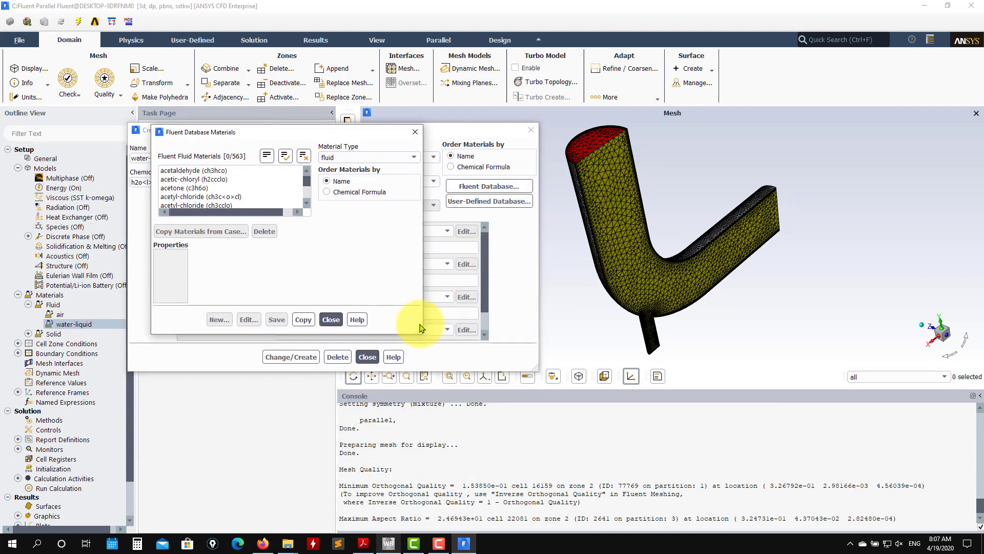
left_click_drag(422, 332, 515, 494)
left_click_drag(403, 182, 395, 323)
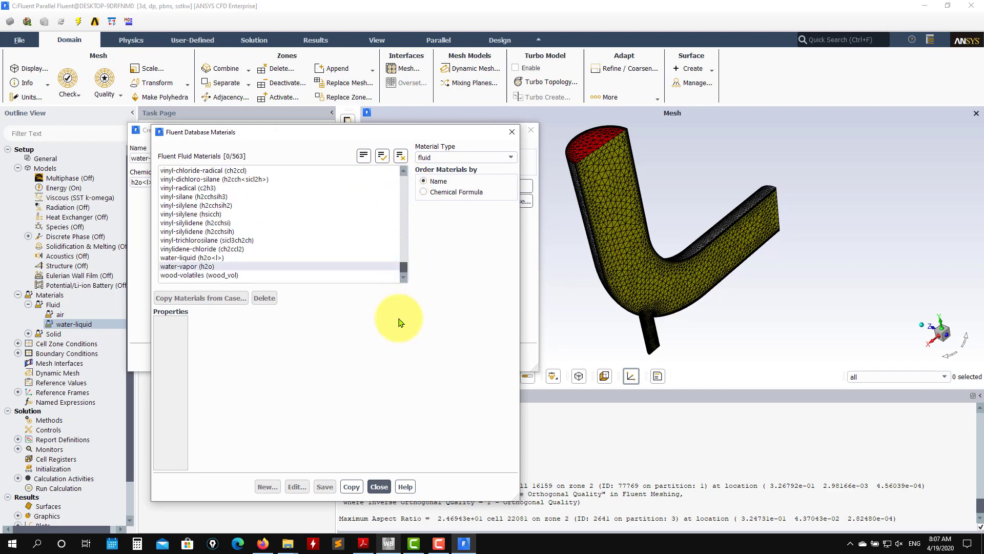
left_click(195, 257)
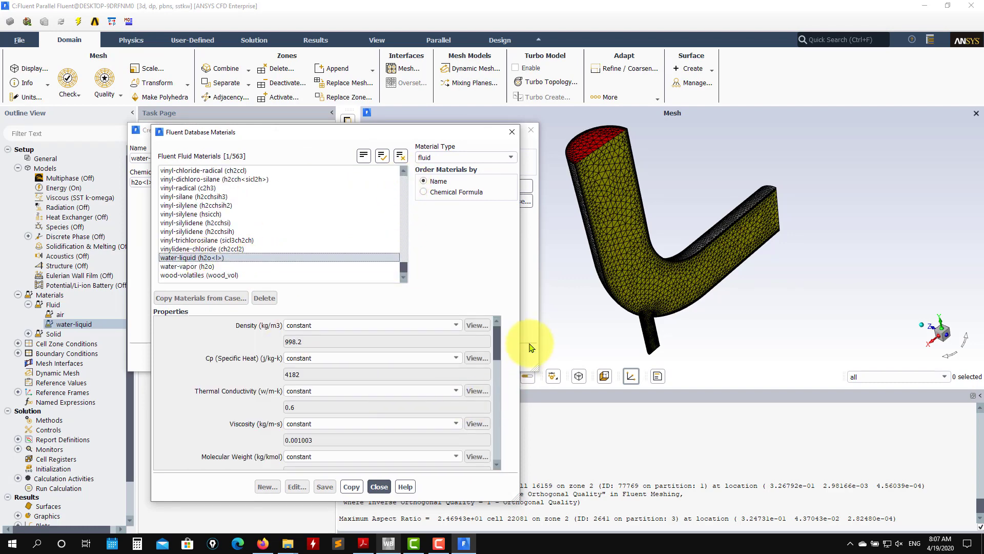
Step: Examine the full list of database properties for water-liquid, from density to the equilibrium species phase
left_click_drag(501, 334, 490, 455)
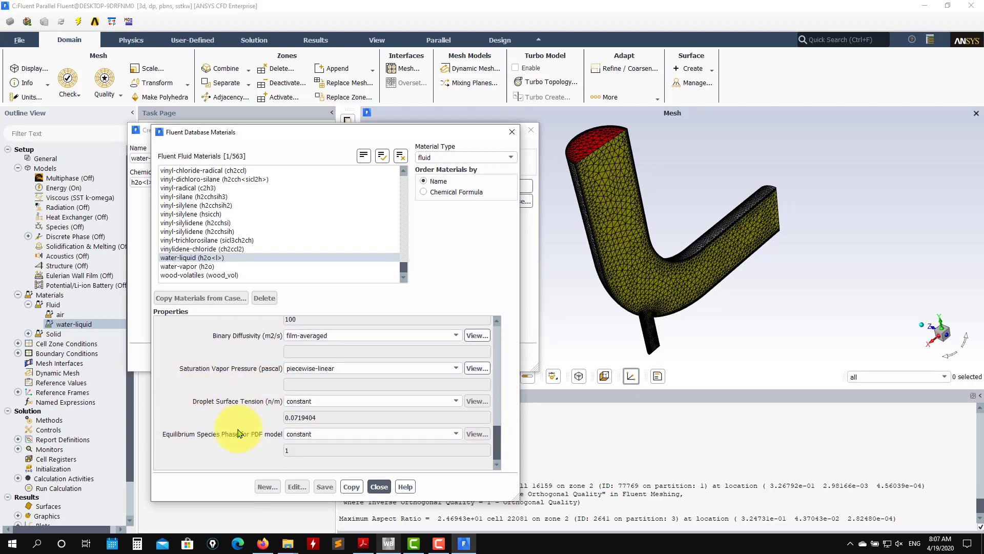
scroll(239, 434, "up", 1)
scroll(219, 410, "up", 2)
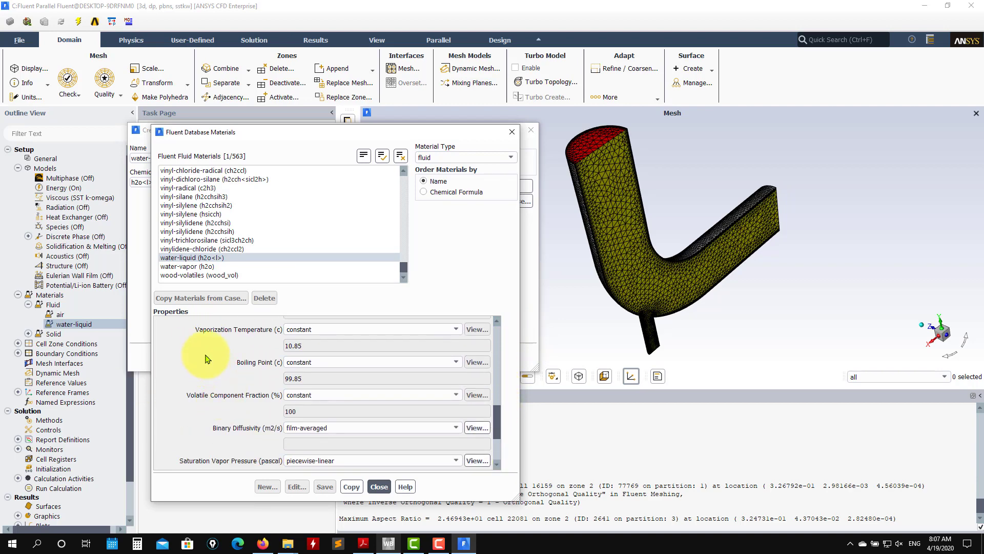
scroll(210, 347, "up", 7)
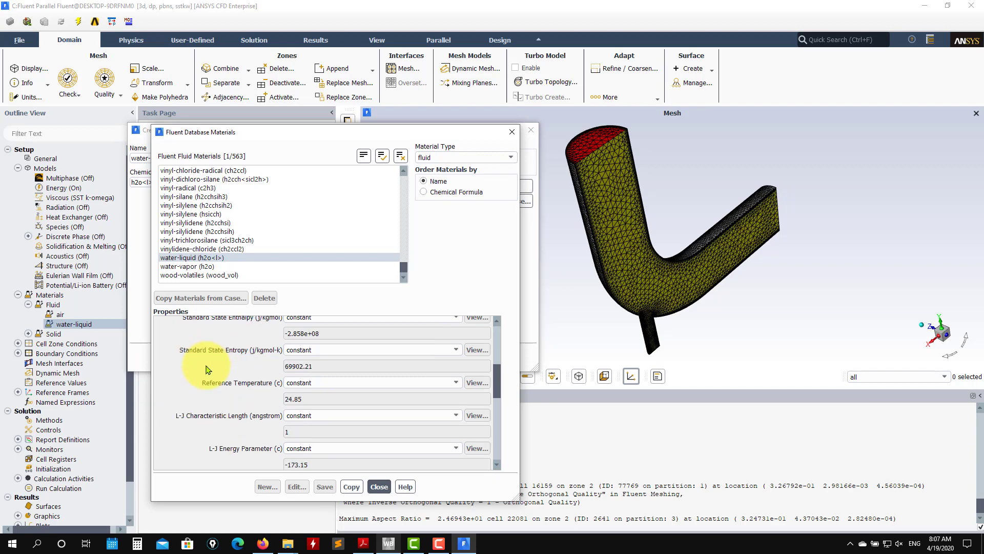
scroll(219, 352, "up", 2)
scroll(219, 379, "down", 11)
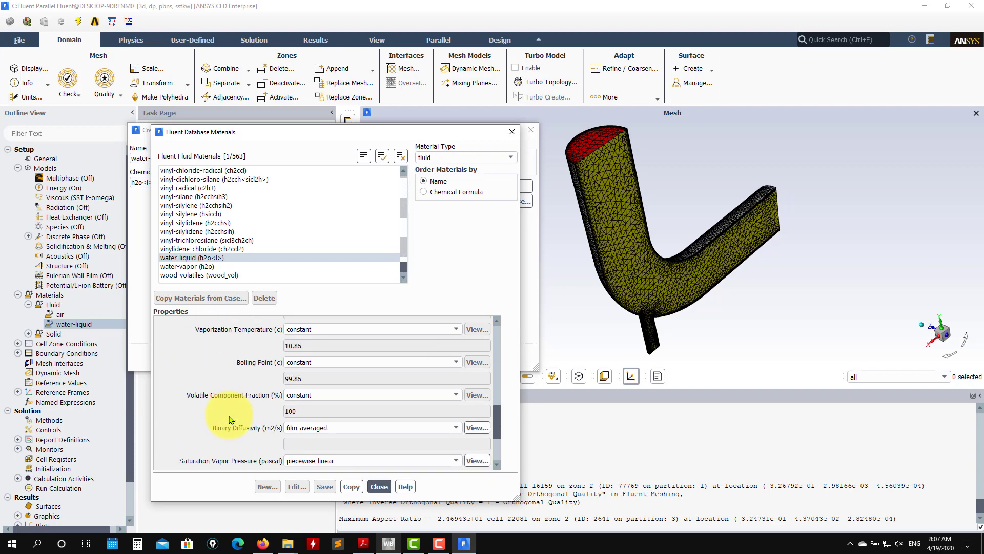
scroll(232, 414, "up", 15)
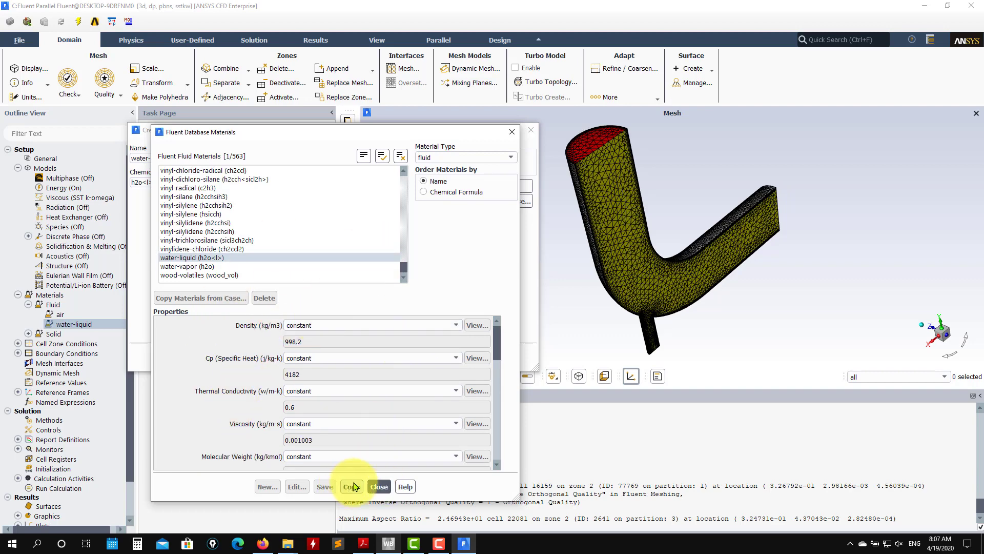
Step: Close the Fluent database and review the case's water-liquid material properties once more without editing them
left_click(378, 486)
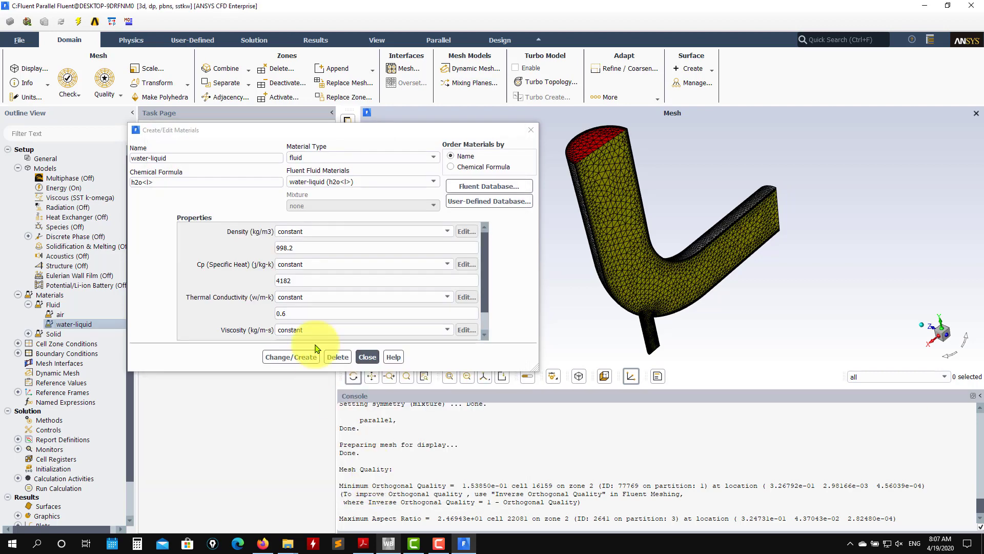
left_click(367, 357)
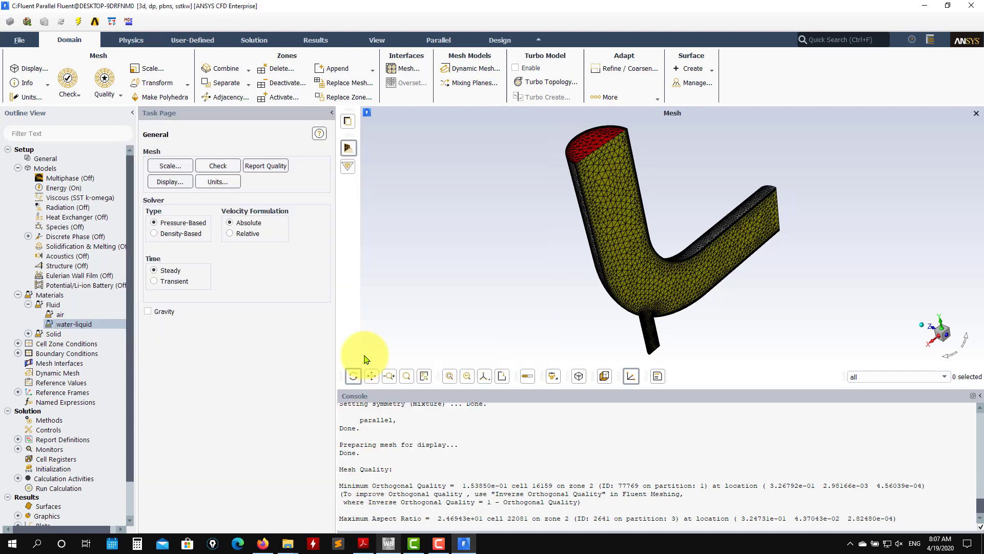
double_click(91, 324)
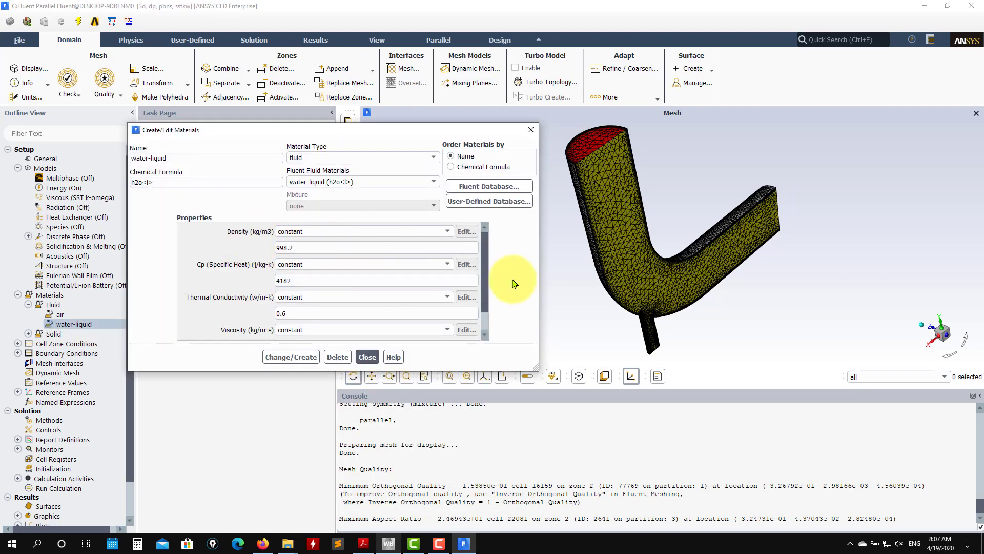
scroll(486, 311, "down", 1)
left_click(367, 357)
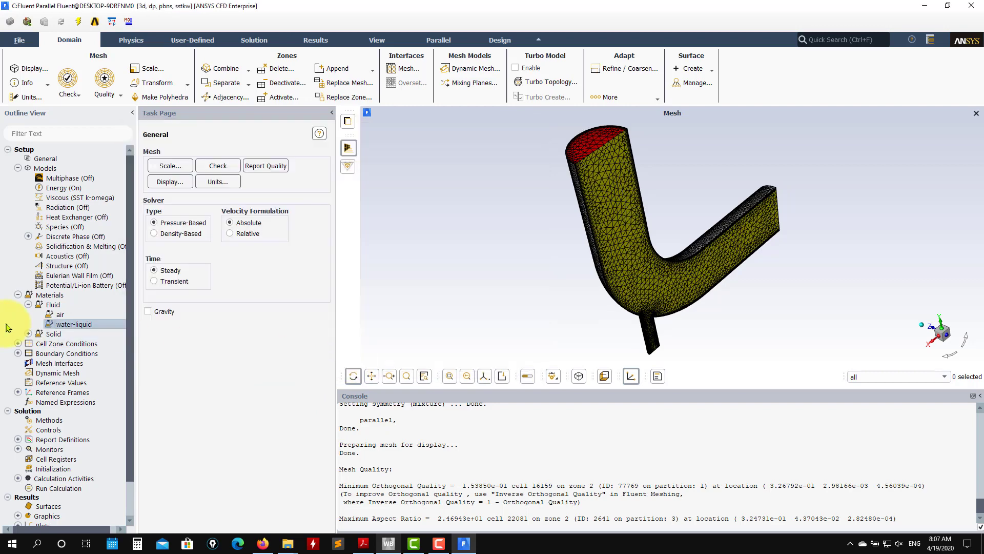
Step: Assign water-liquid as the material of the fluid cell zone named solid and accept the zone settings
left_click(29, 305)
left_click(18, 324)
left_click(28, 333)
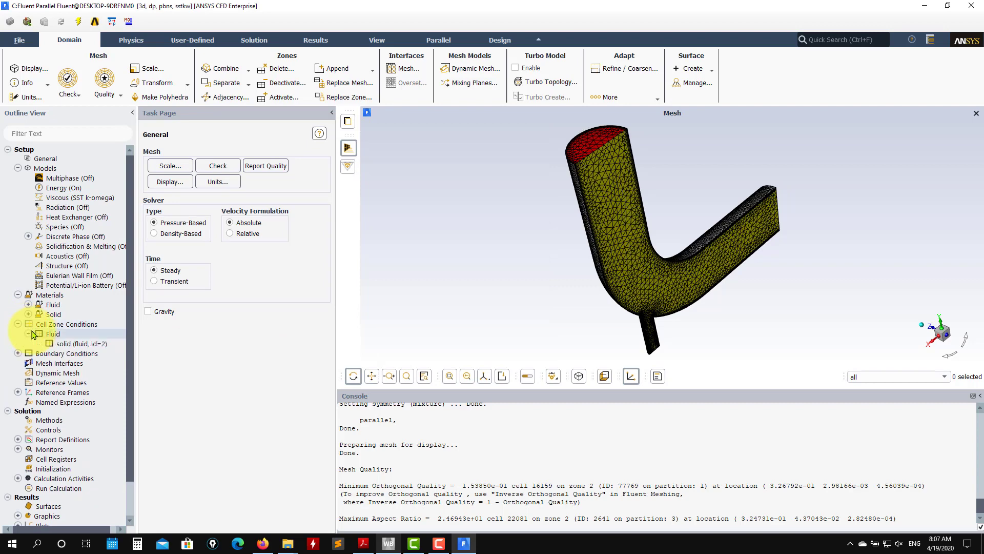
double_click(88, 345)
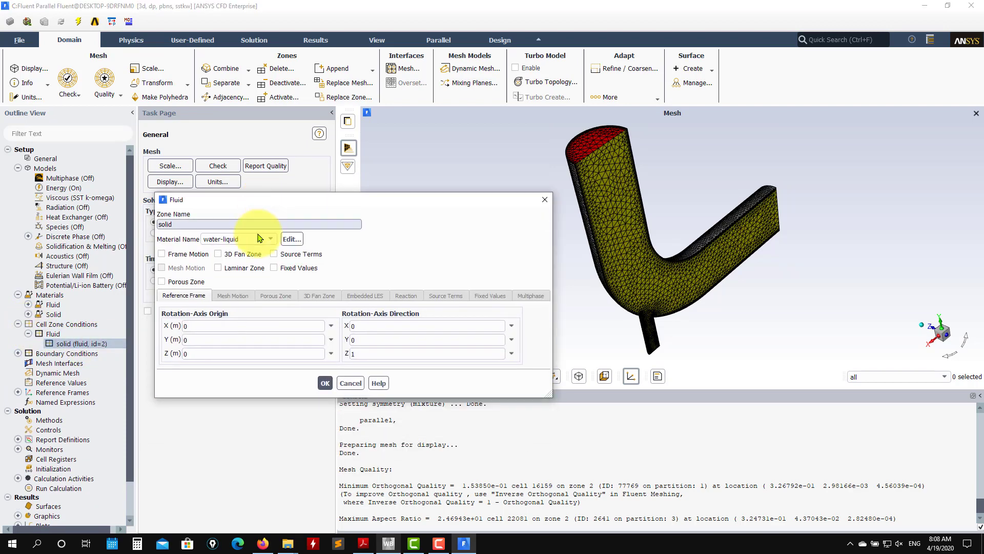
left_click(268, 238)
left_click(232, 258)
left_click(268, 240)
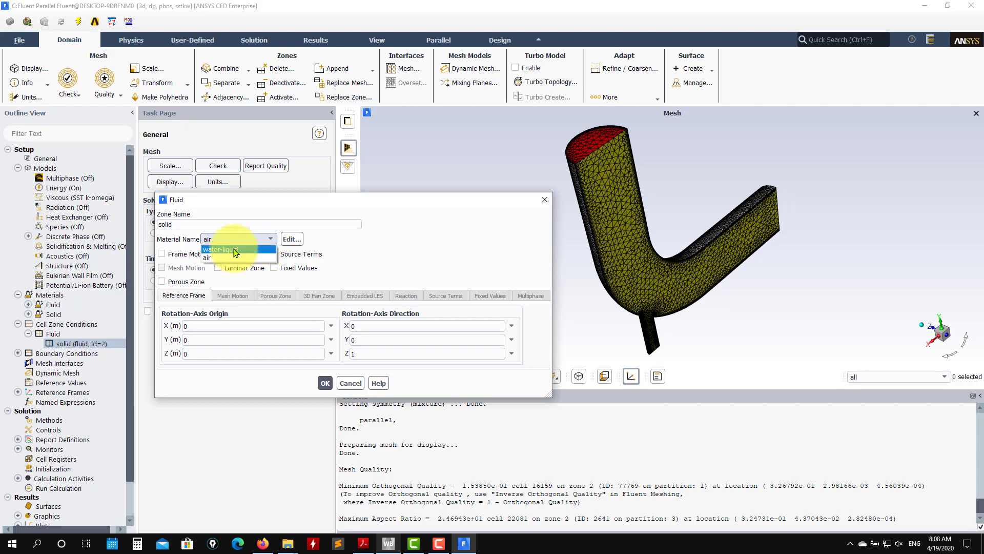
left_click(235, 250)
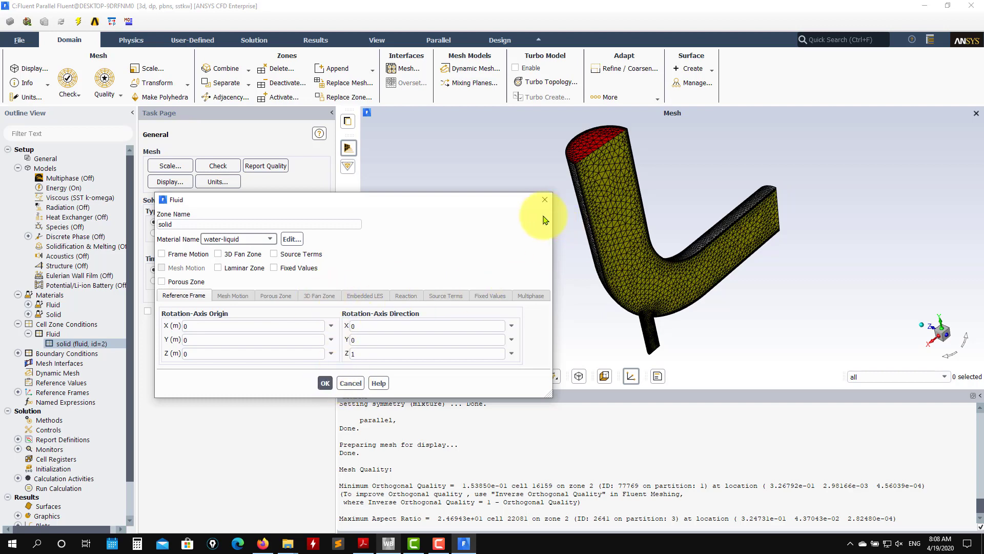
left_click(325, 384)
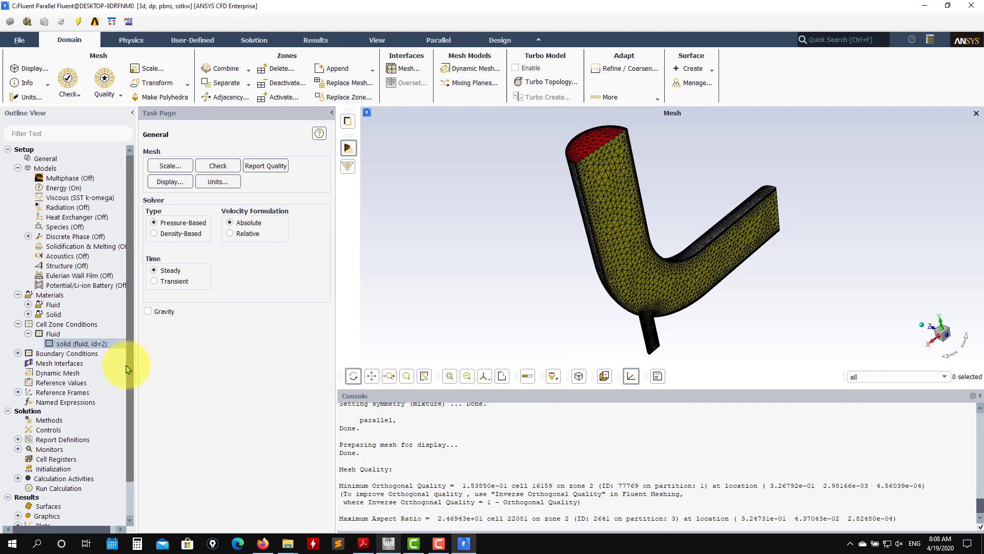
Step: Open the inlet1 velocity-inlet boundary condition, choose Intensity and Viscosity Ratio as its turbulence specification method, and accept it
left_click(18, 353)
double_click(51, 353)
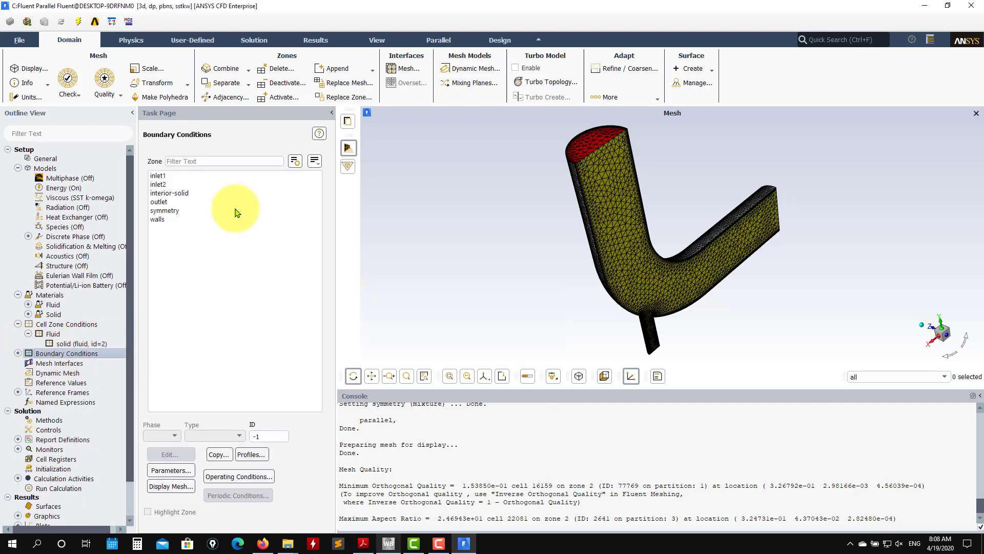
left_click(190, 176)
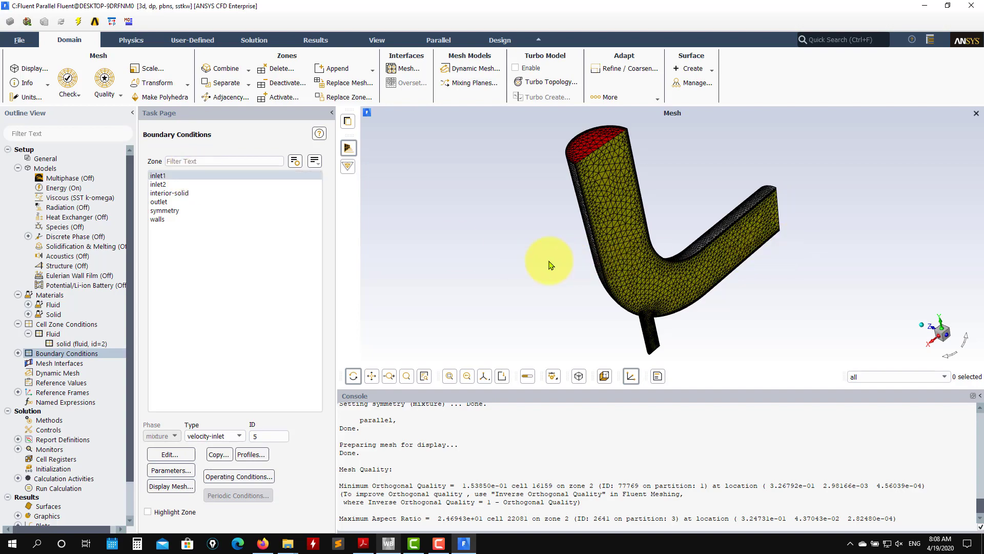
left_click_drag(549, 264, 512, 275)
left_click(184, 454)
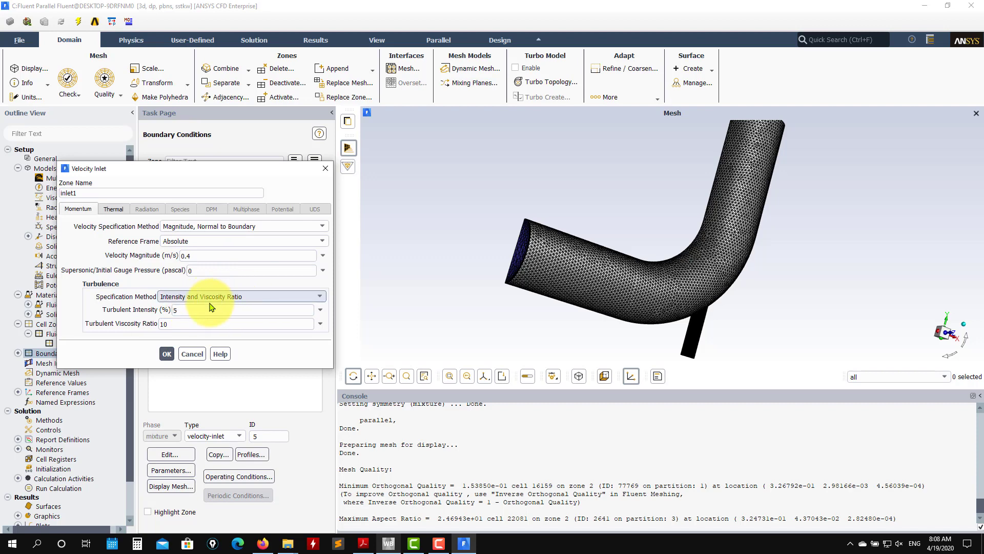
left_click(320, 297)
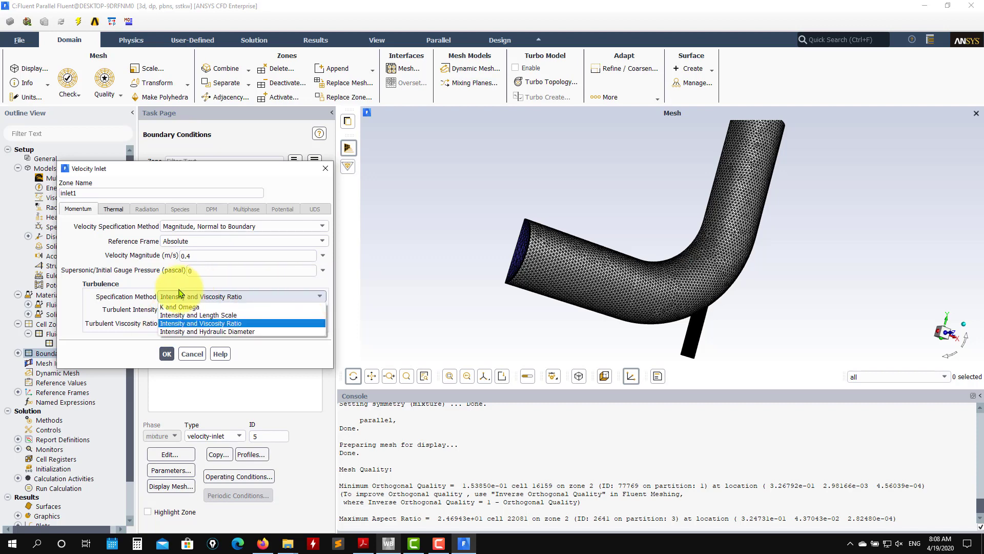
left_click(187, 324)
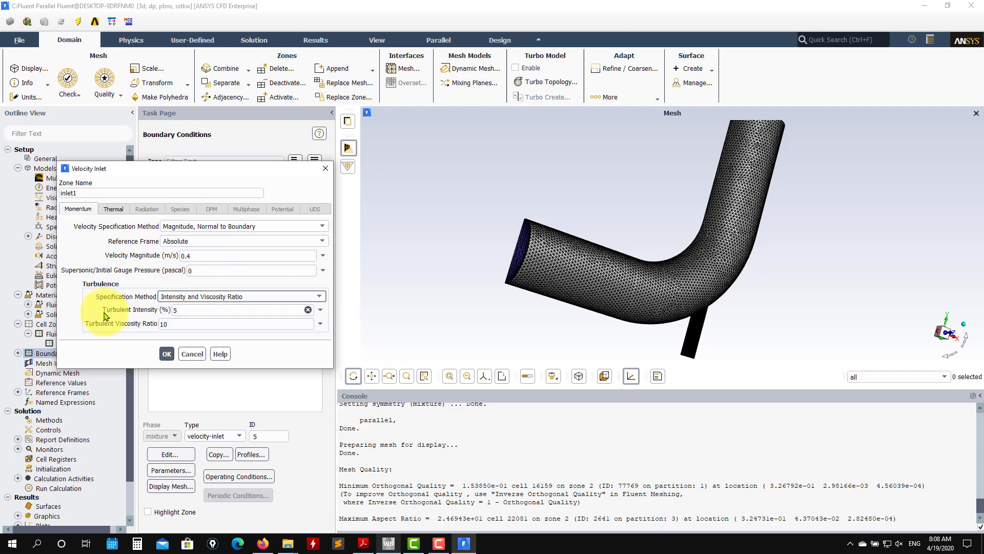
left_click(578, 264)
left_click_drag(498, 267, 395, 281)
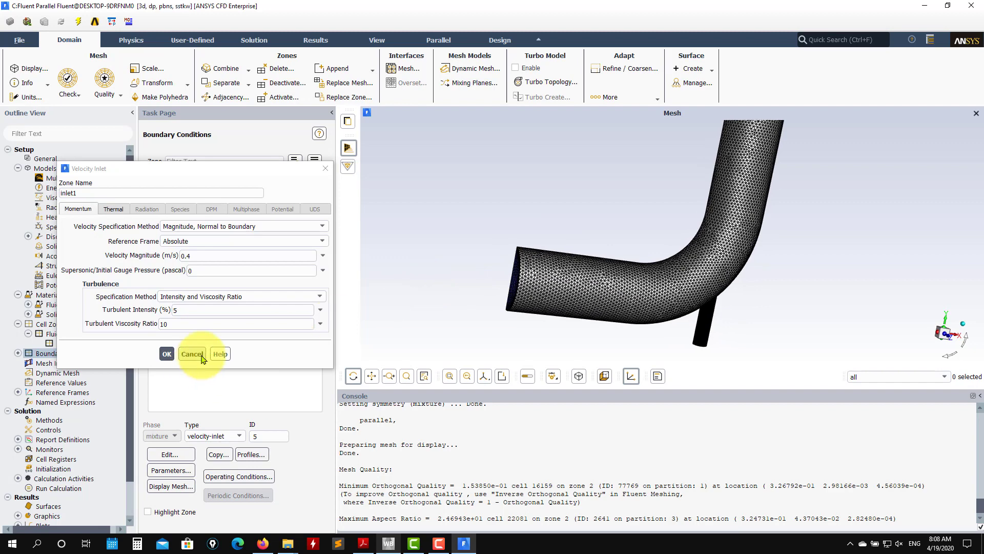
left_click(167, 354)
Step: Review the momentum and turbulence settings of the inlet2 velocity inlet and the outlet pressure outlet
left_click(164, 185)
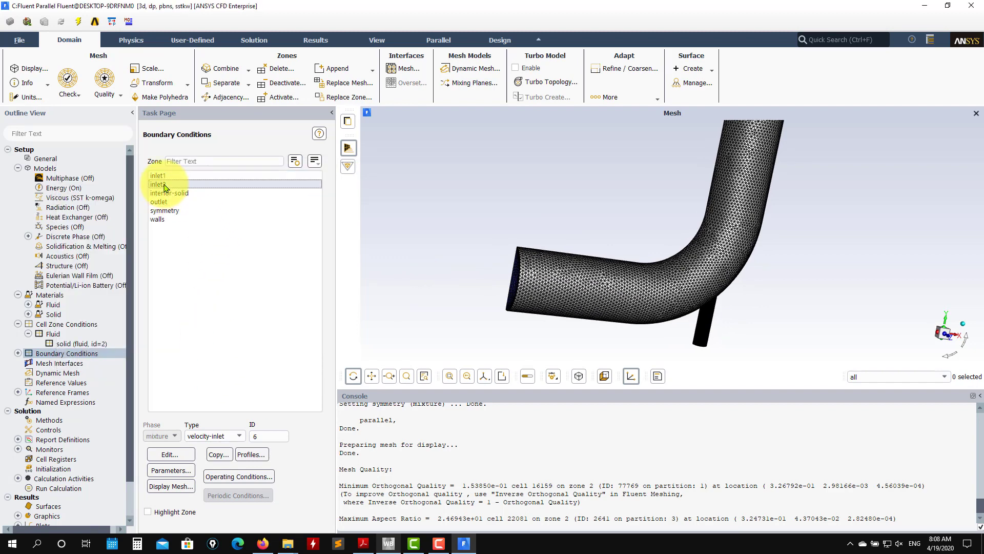
double_click(165, 185)
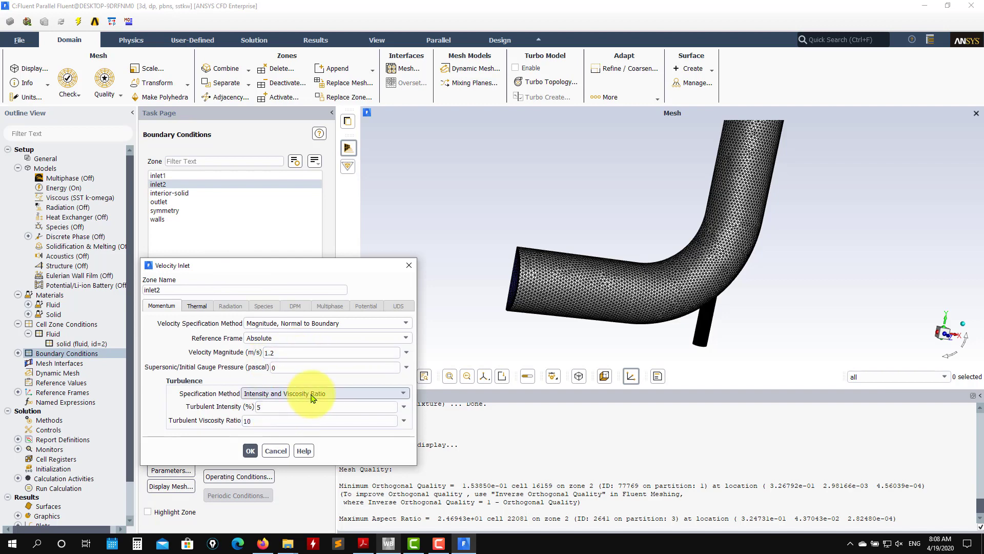
left_click(276, 451)
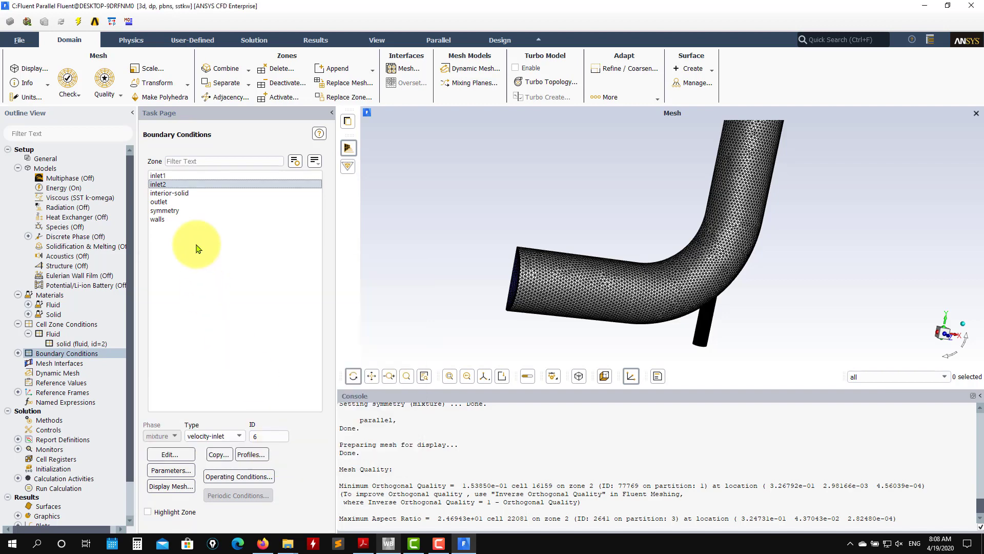
double_click(159, 202)
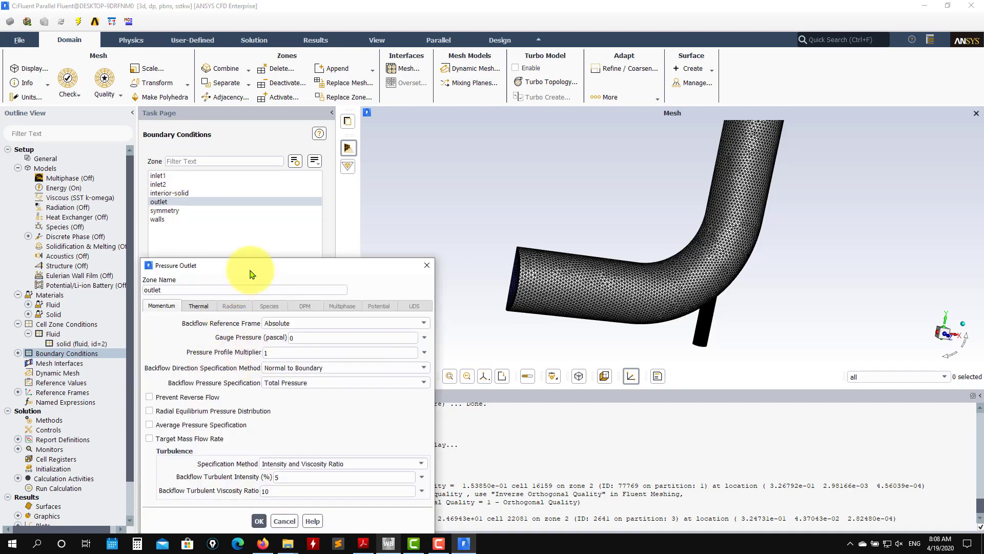
left_click(296, 477)
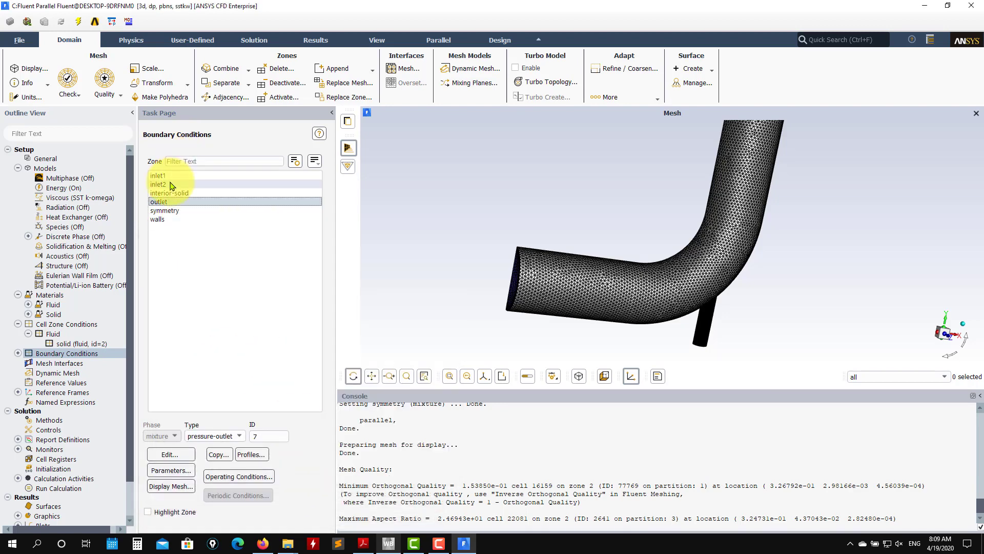
Step: Check the thermal settings of inlet1, inlet2 and the outlet, cancelling each dialog without changes
double_click(174, 176)
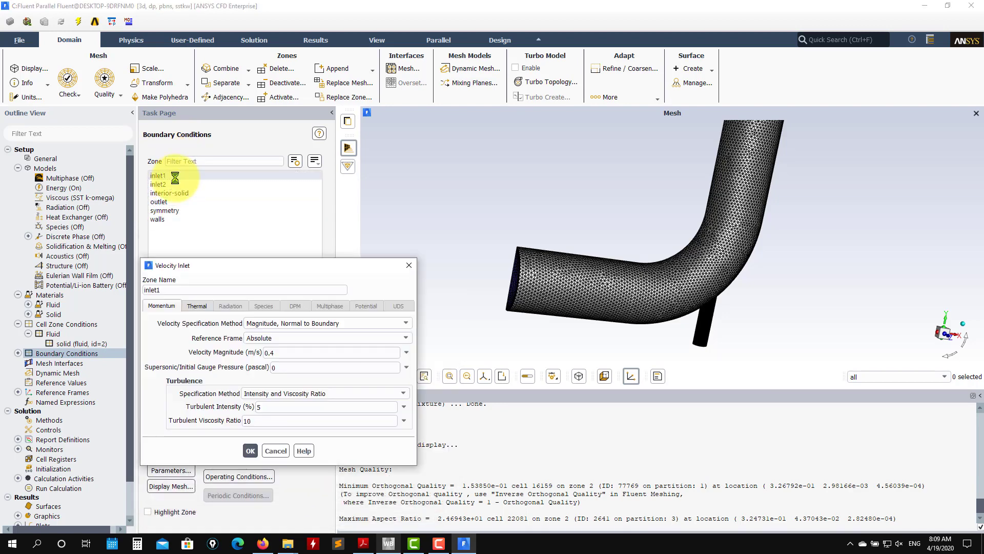
left_click(199, 306)
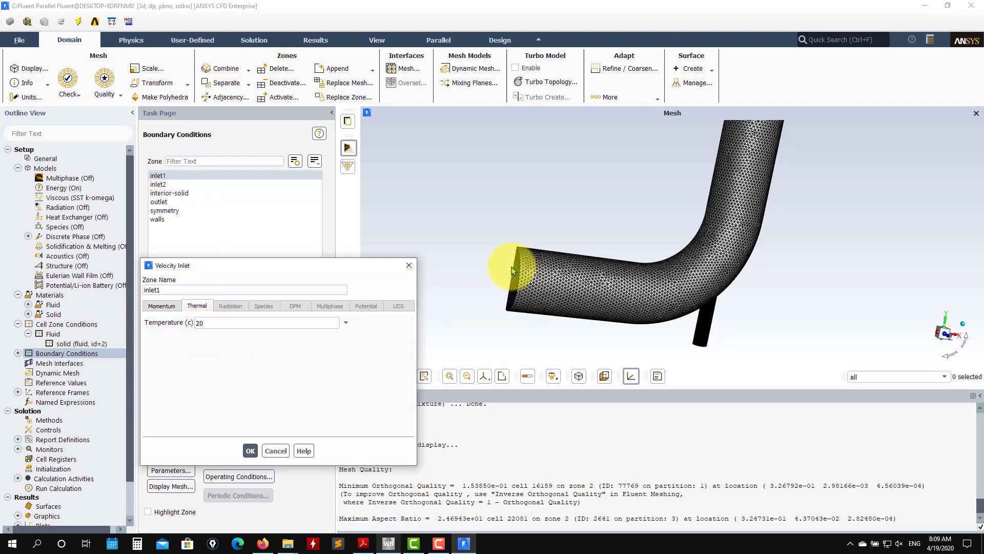
left_click(276, 450)
double_click(165, 184)
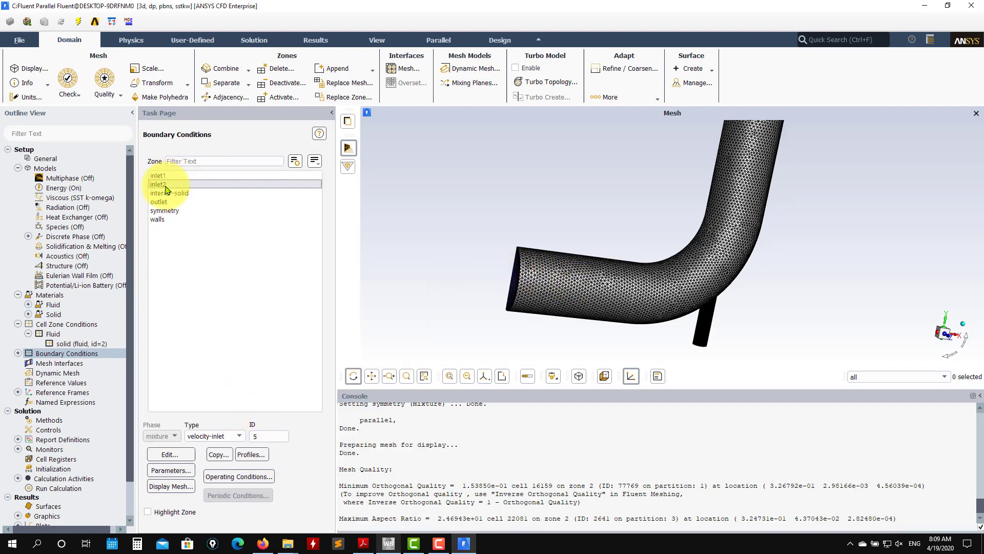
left_click(197, 306)
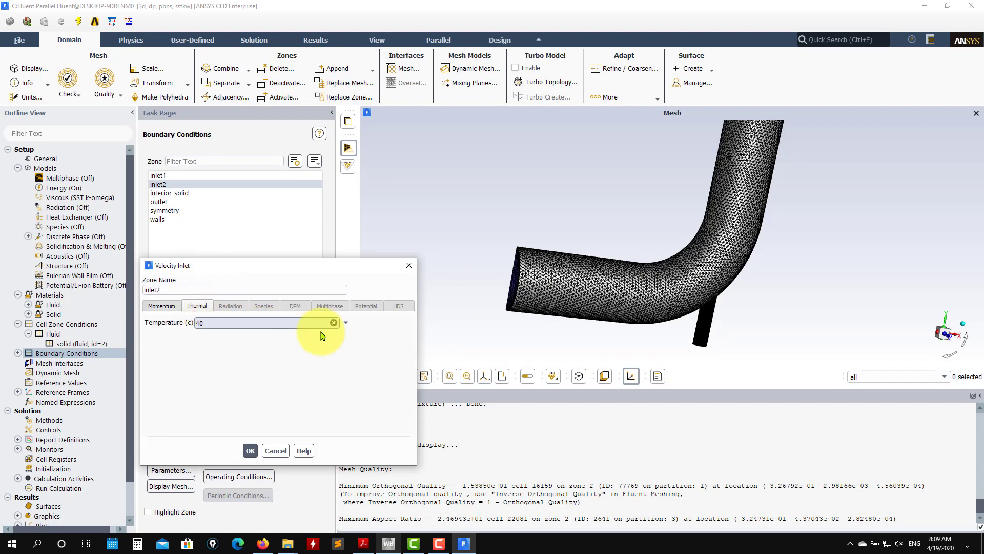
left_click(275, 451)
double_click(165, 202)
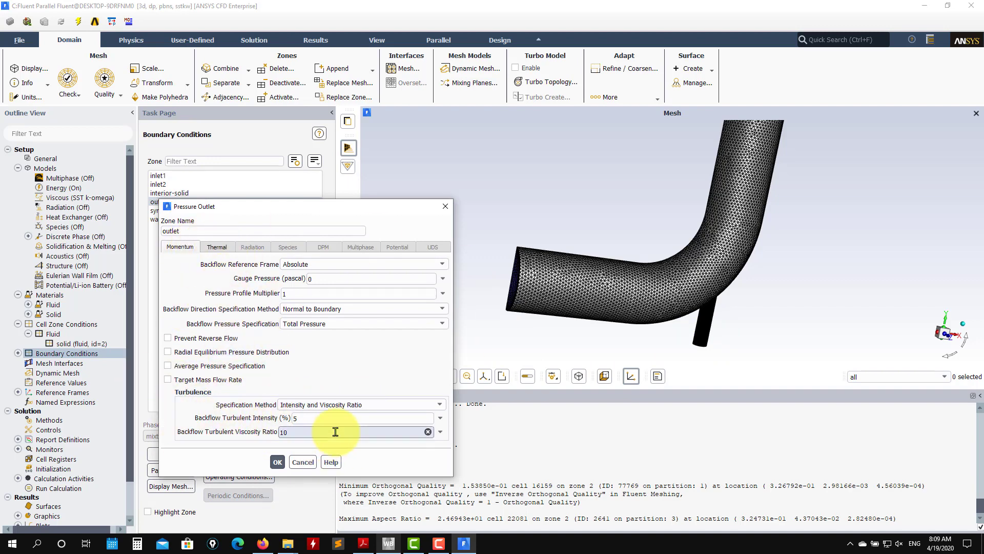
left_click(217, 247)
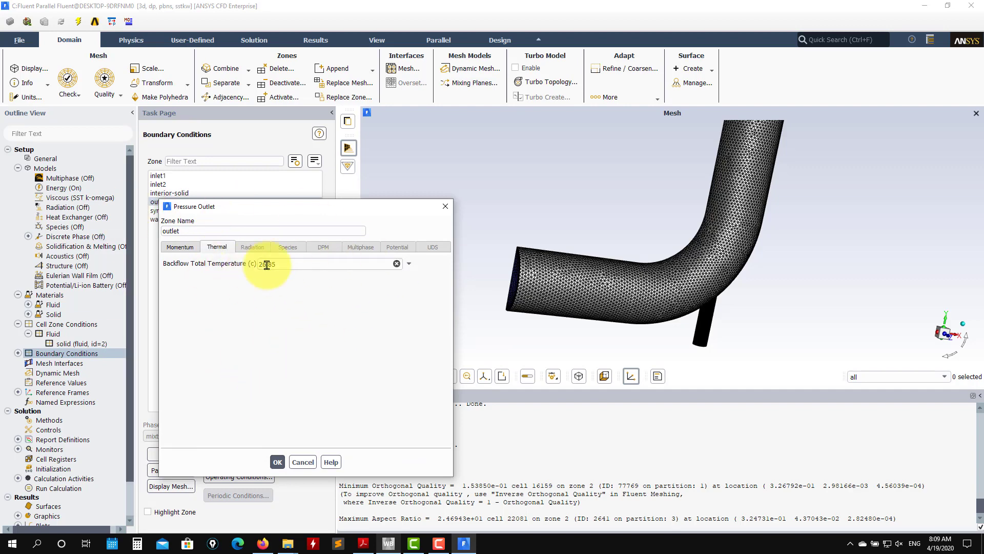
left_click(303, 462)
Step: Choose symmetry as the boundary type of the symmetry zone
left_click(176, 210)
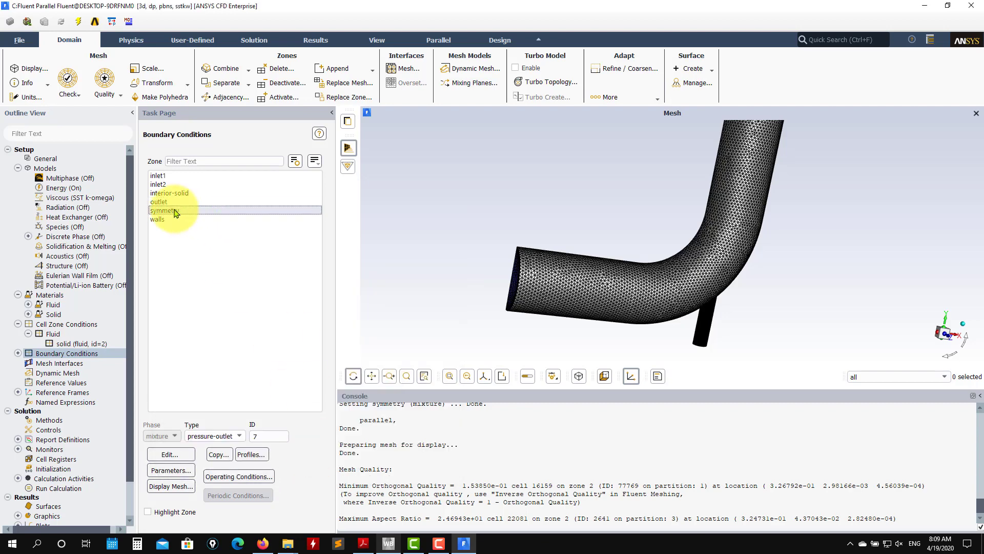
left_click(240, 436)
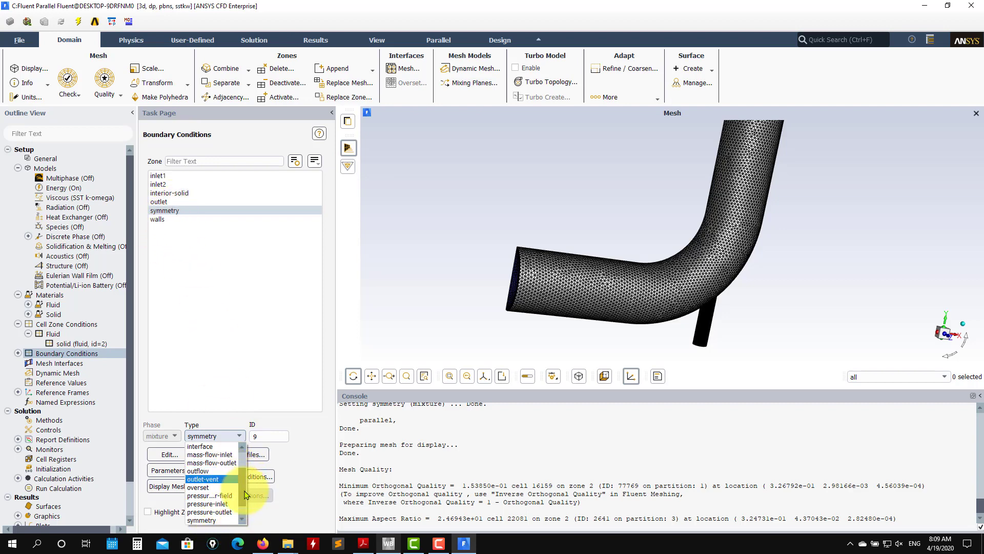
scroll(230, 508, "down", 1)
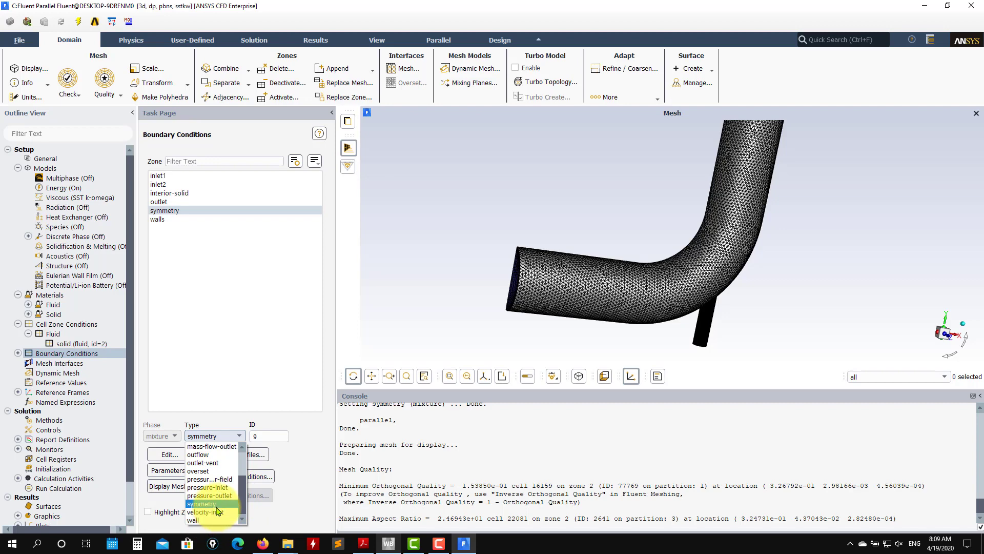
left_click(216, 506)
left_click(218, 313)
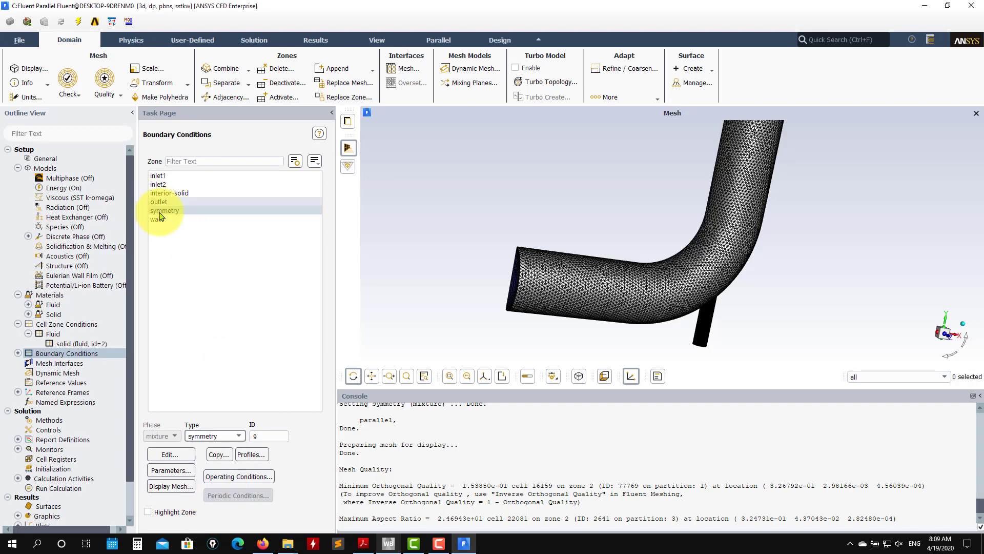
Step: Open the walls boundary condition, try the Specified Shear condition and return the shear condition to No Slip
left_click(158, 218)
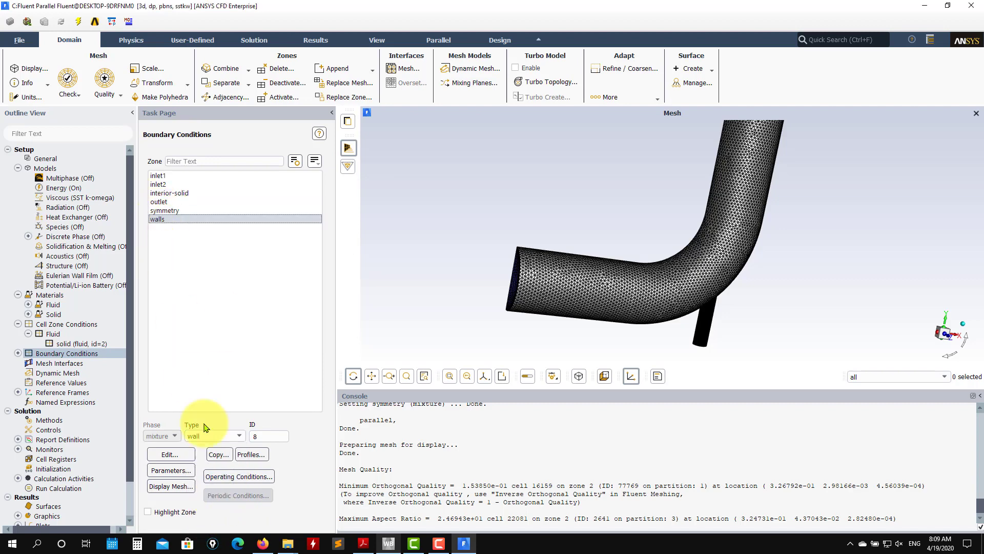
left_click(183, 456)
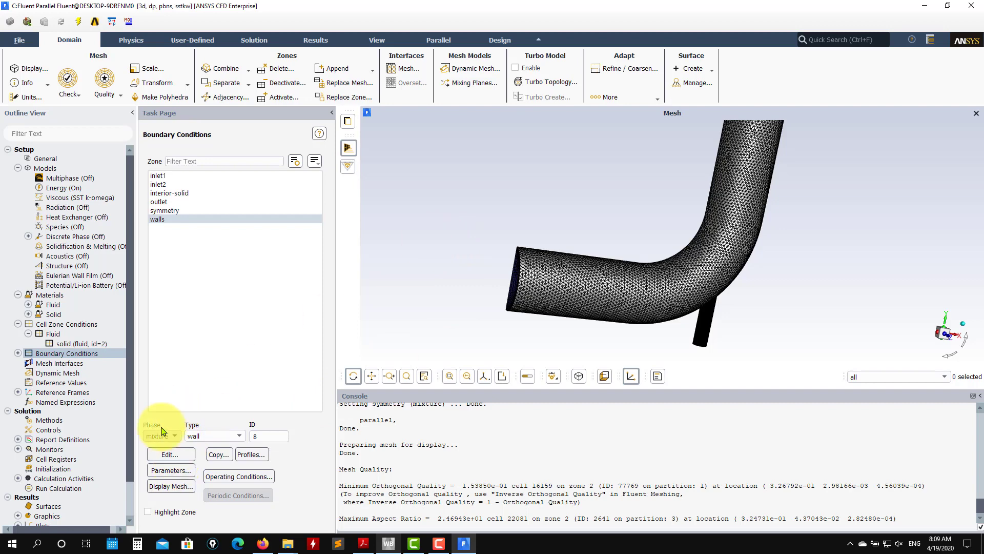
left_click(169, 454)
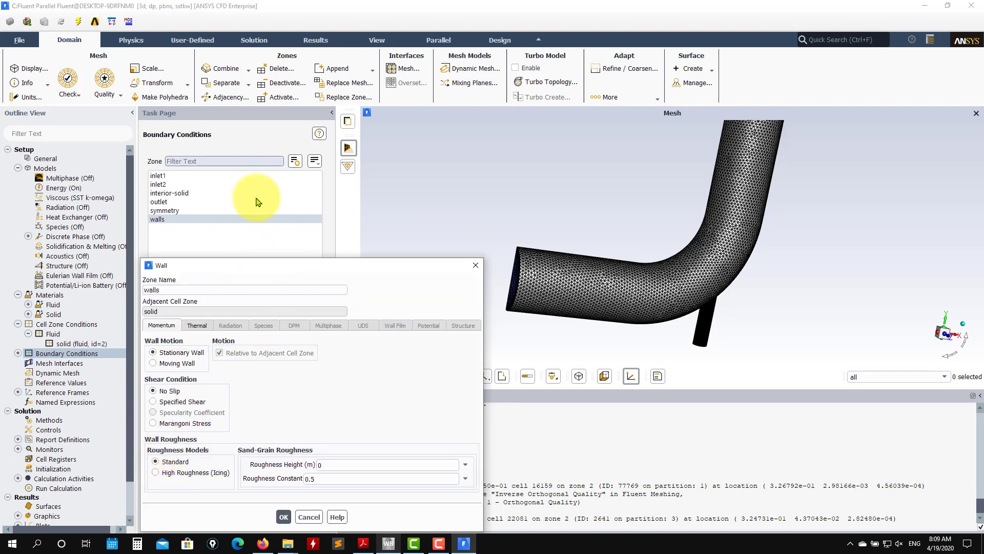
left_click_drag(213, 270, 260, 134)
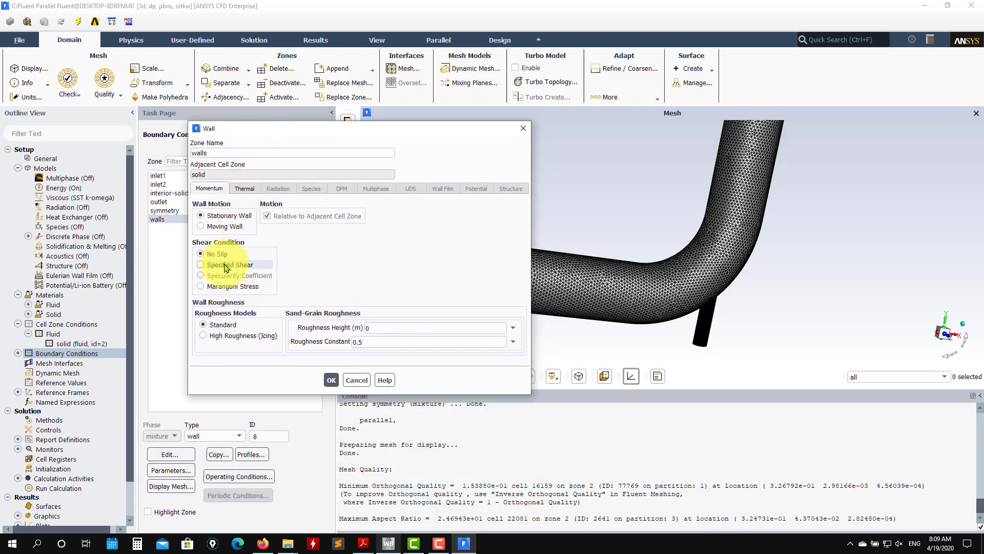
left_click(226, 265)
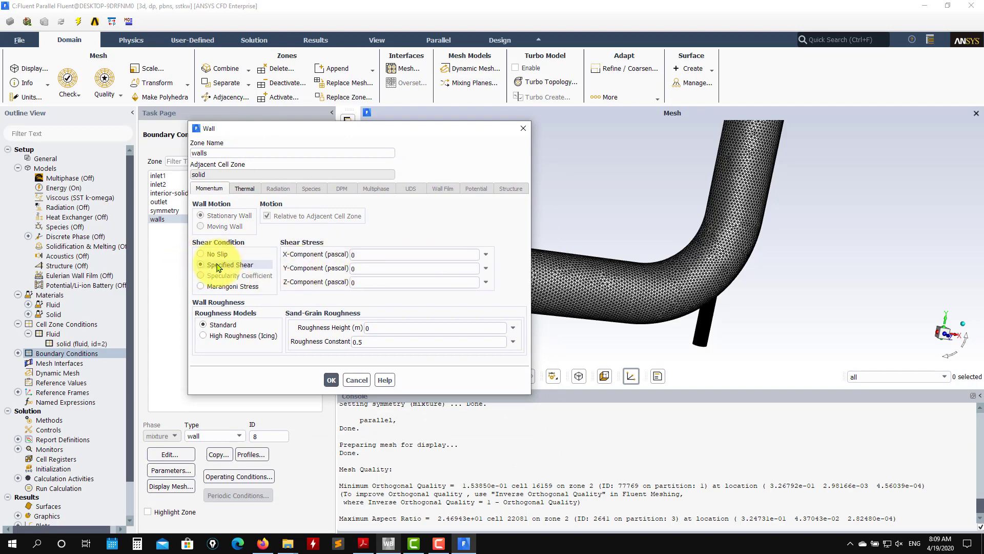
left_click(222, 257)
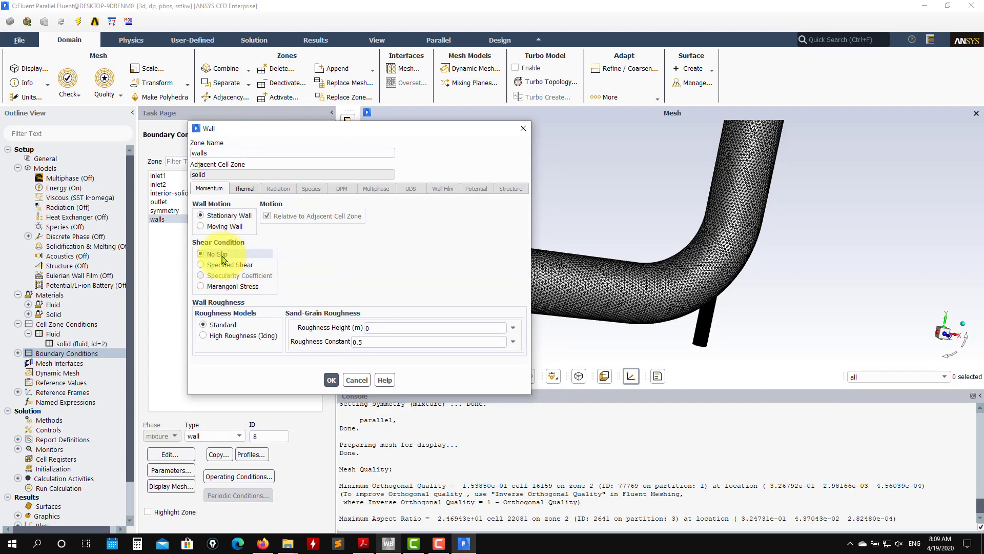
Step: Try the Temperature thermal condition for the walls, return to Heat Flux with 0 w/m2, and accept the boundary condition
left_click(245, 188)
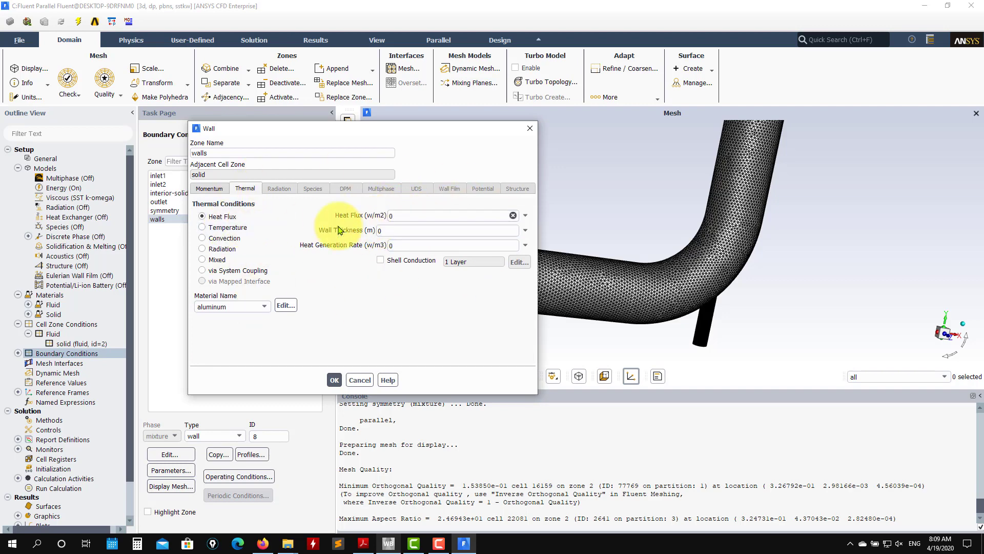
left_click(217, 228)
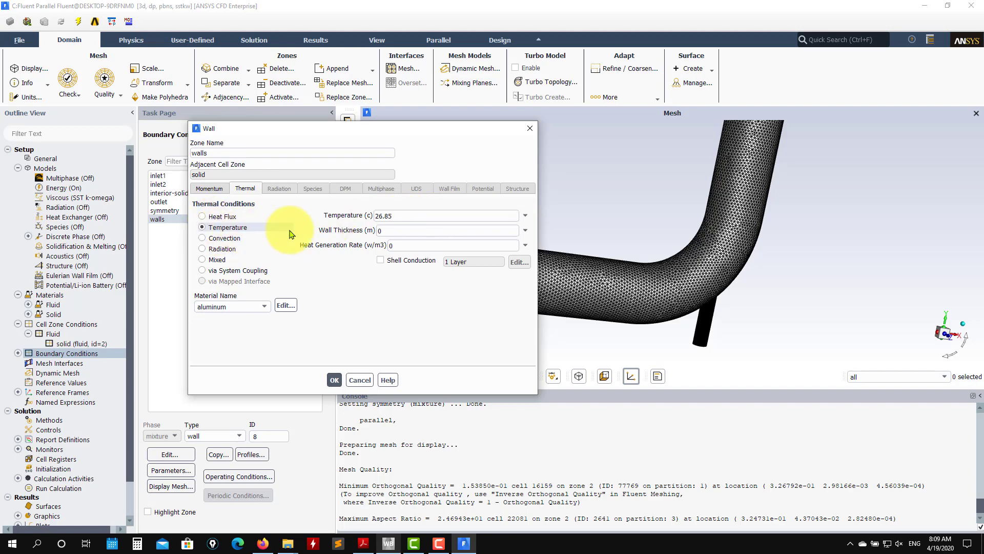
left_click(264, 217)
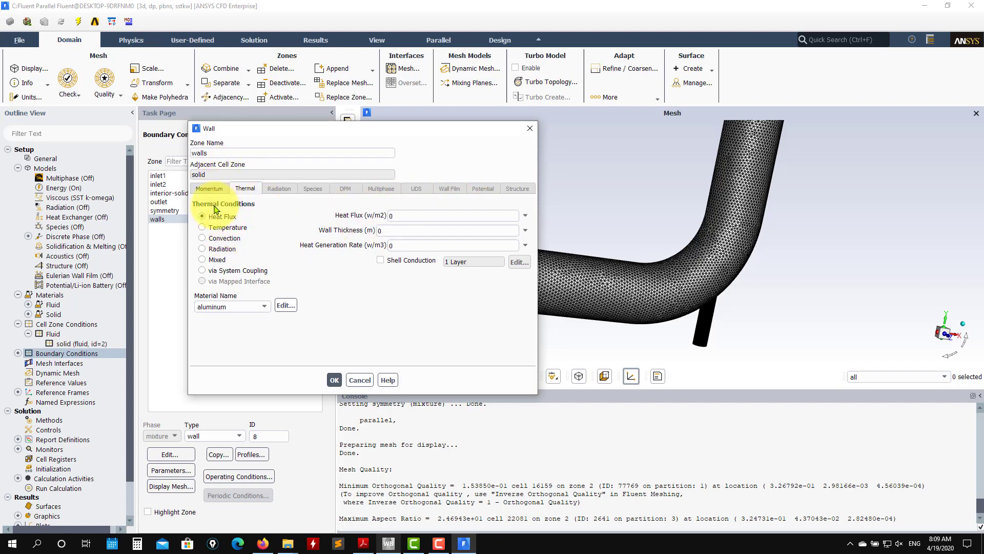
left_click(337, 380)
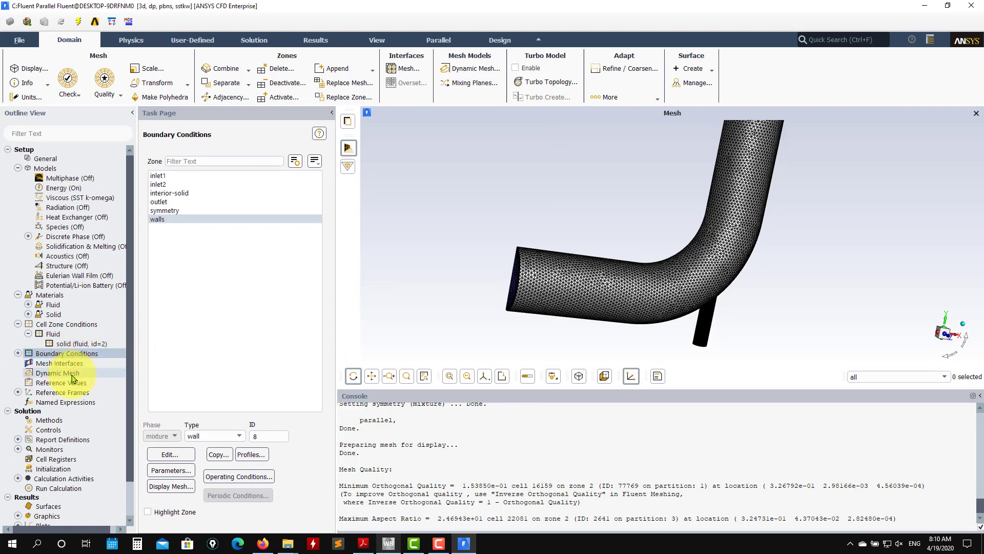
Step: Review the pressure-velocity coupling schemes and spatial discretization in the solution methods, and the relaxation factors in the solution controls
scroll(74, 410, "down", 1)
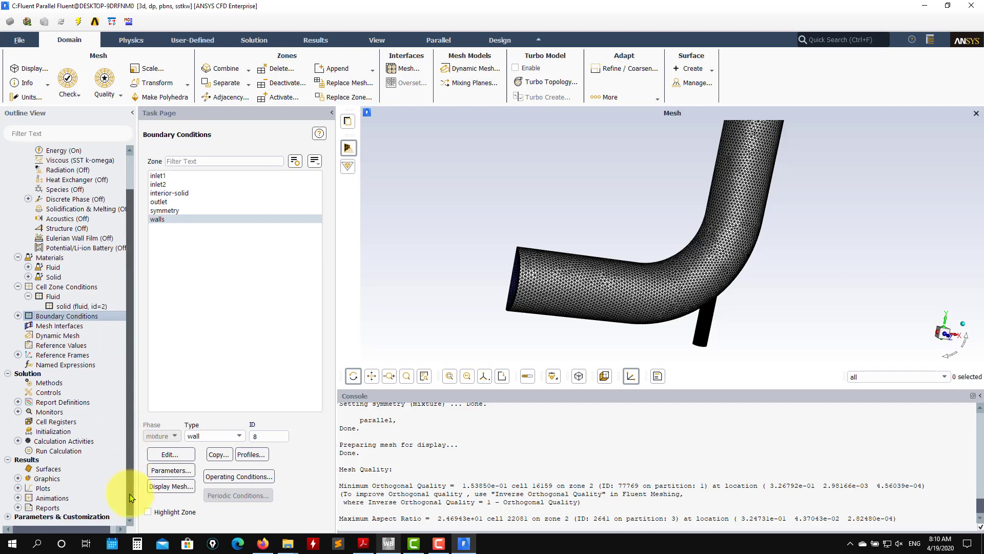
left_click(58, 388)
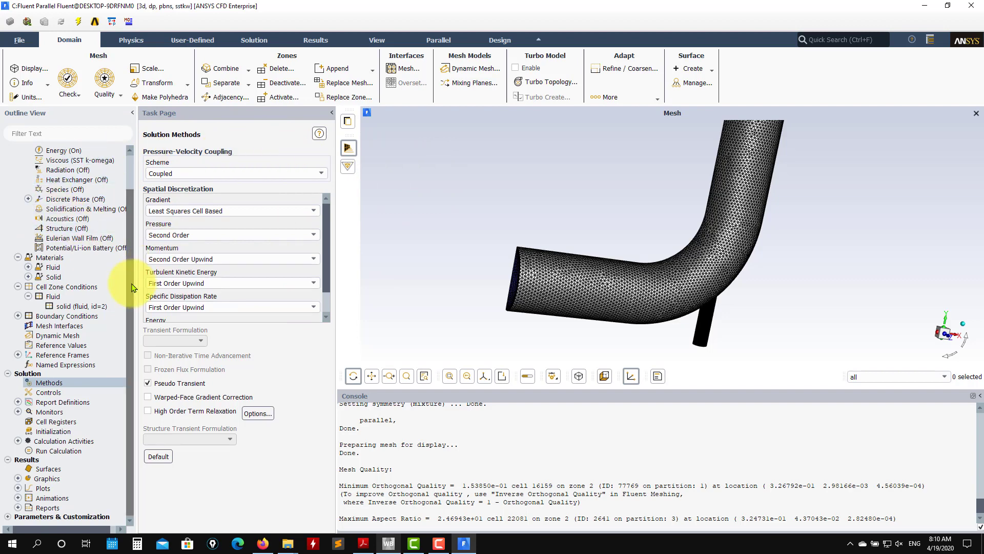
left_click(322, 174)
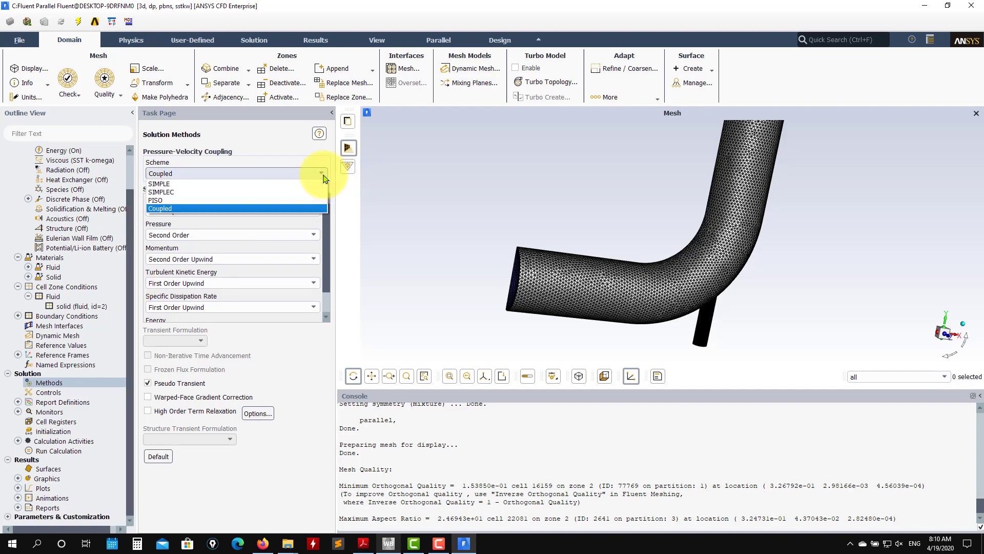
left_click(237, 138)
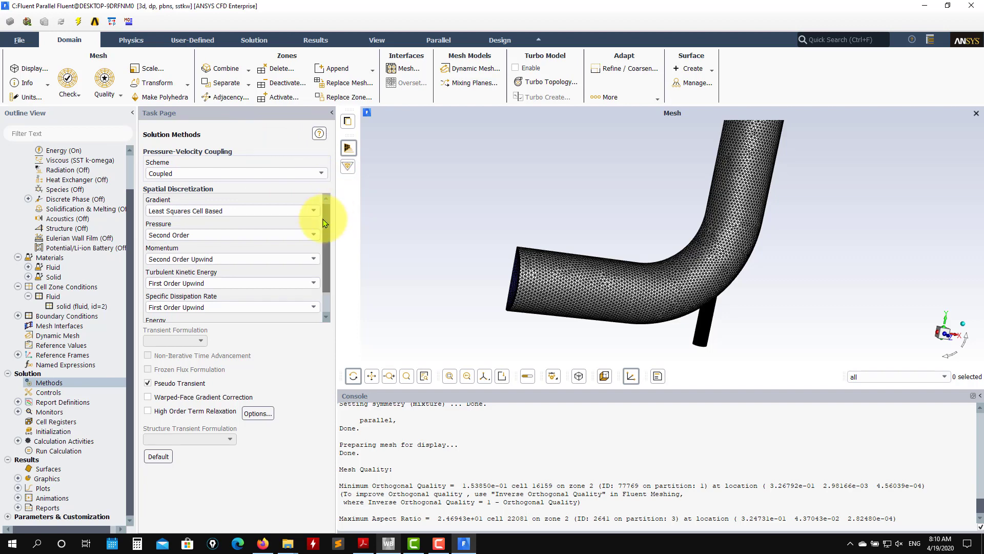
scroll(324, 223, "down", 2)
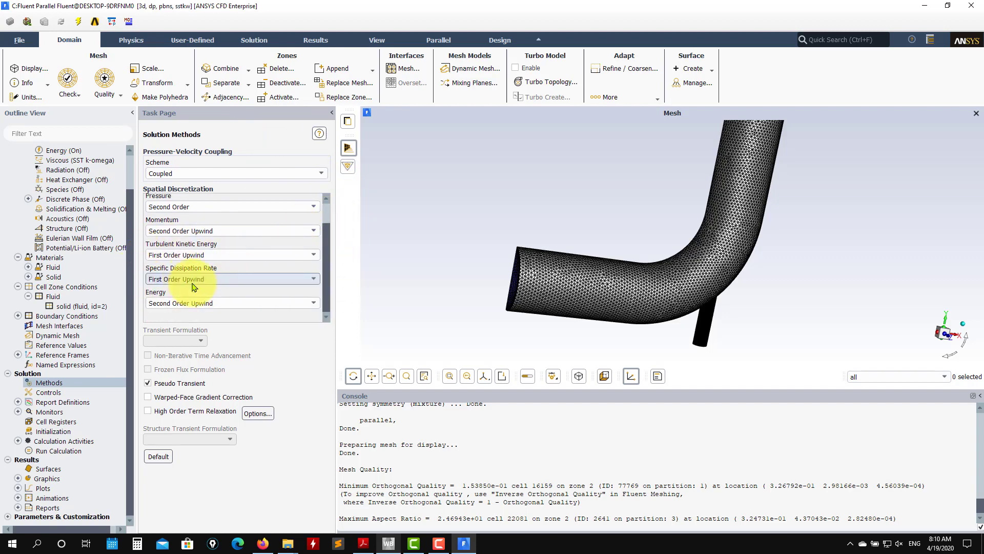
scroll(325, 256, "up", 2)
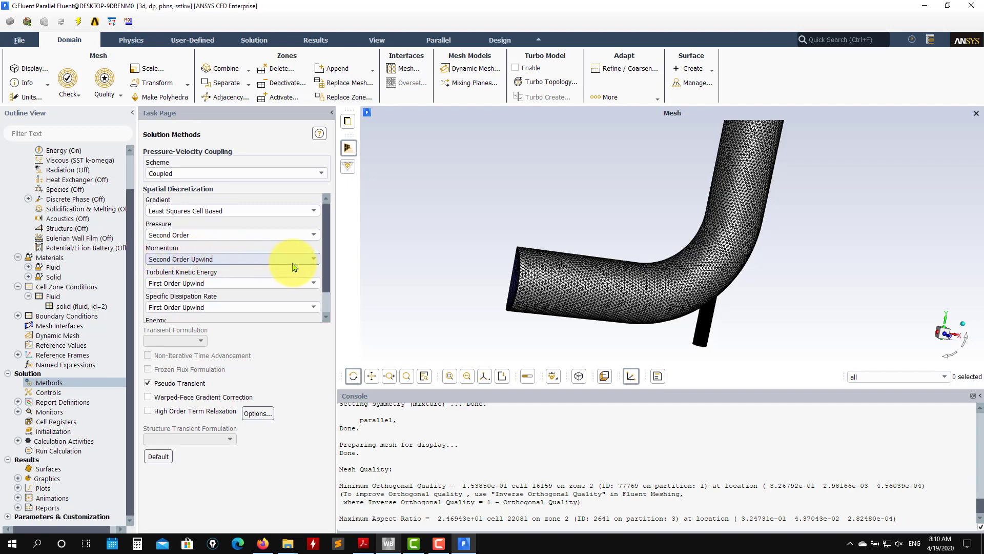
left_click_drag(325, 264, 325, 314)
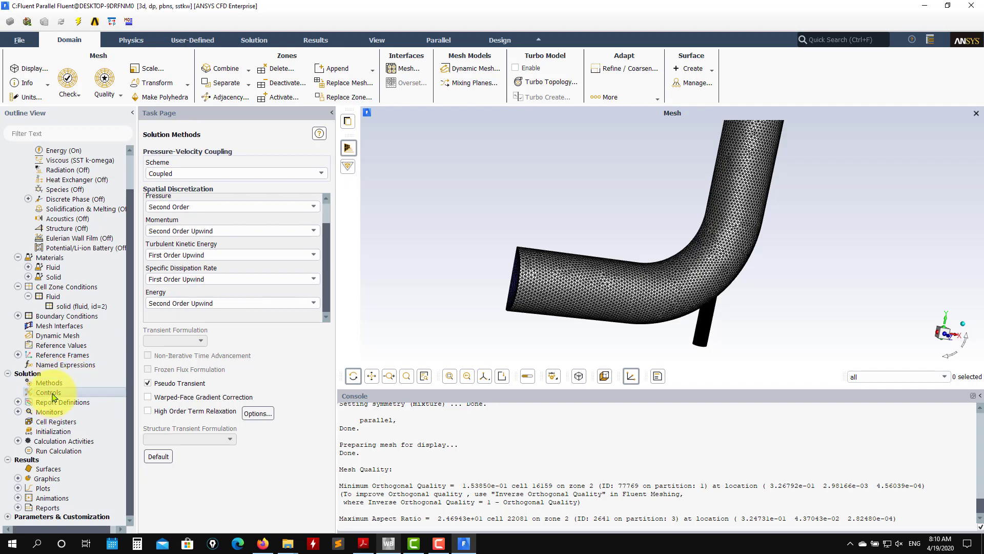
left_click(49, 392)
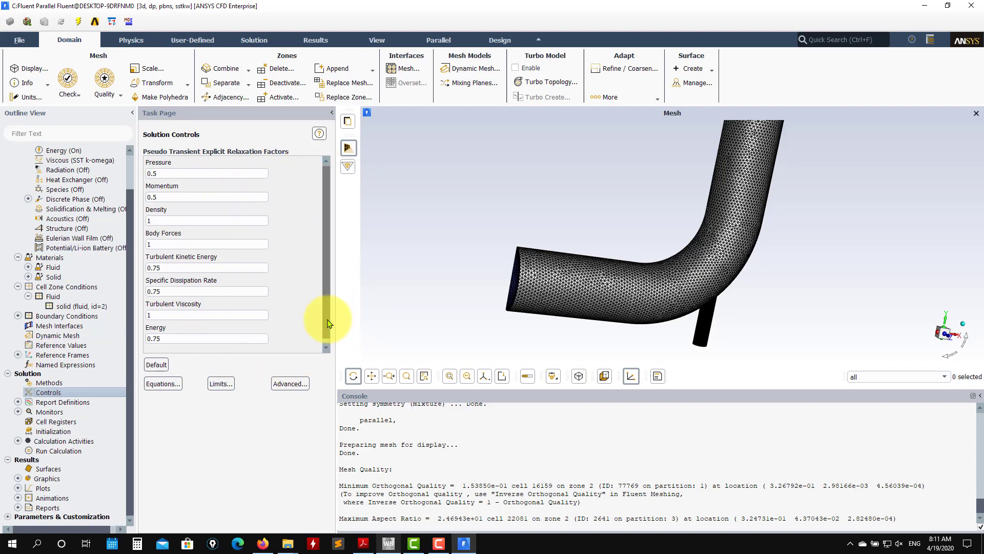
scroll(326, 325, "down", 1)
Step: Review the temp-ave surface report definition and the massflow flux report definition, closing each without changes
left_click(18, 403)
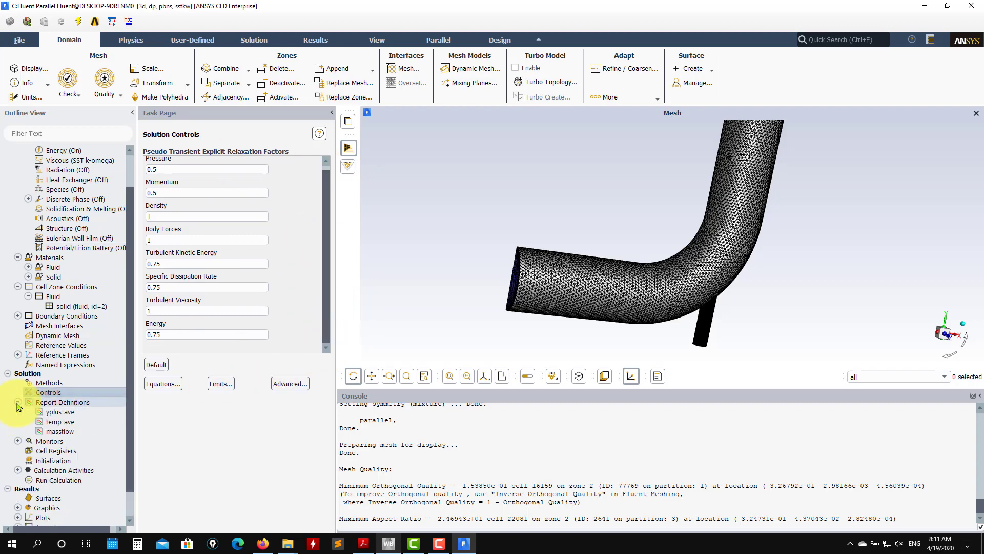
scroll(132, 516, "down", 3)
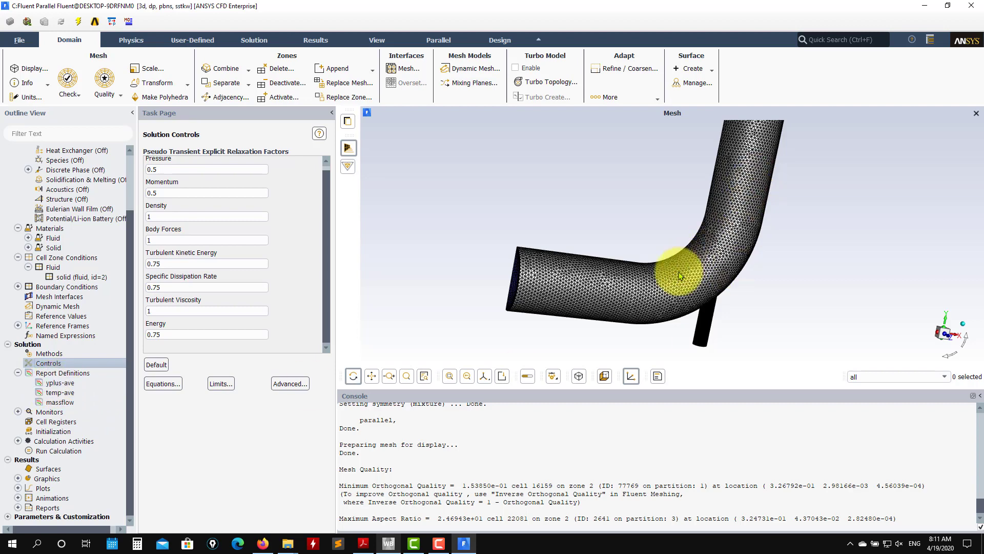
double_click(57, 393)
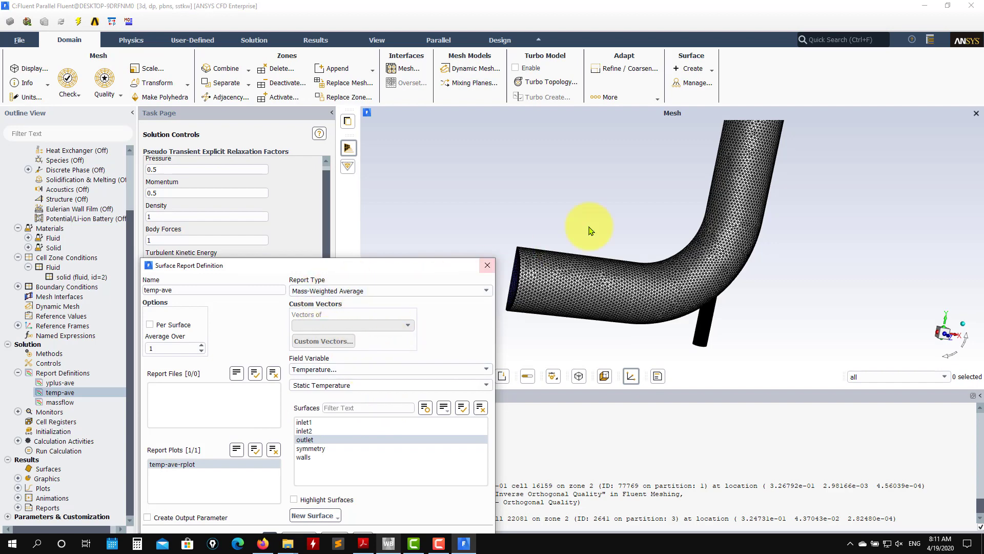
left_click_drag(369, 265, 380, 129)
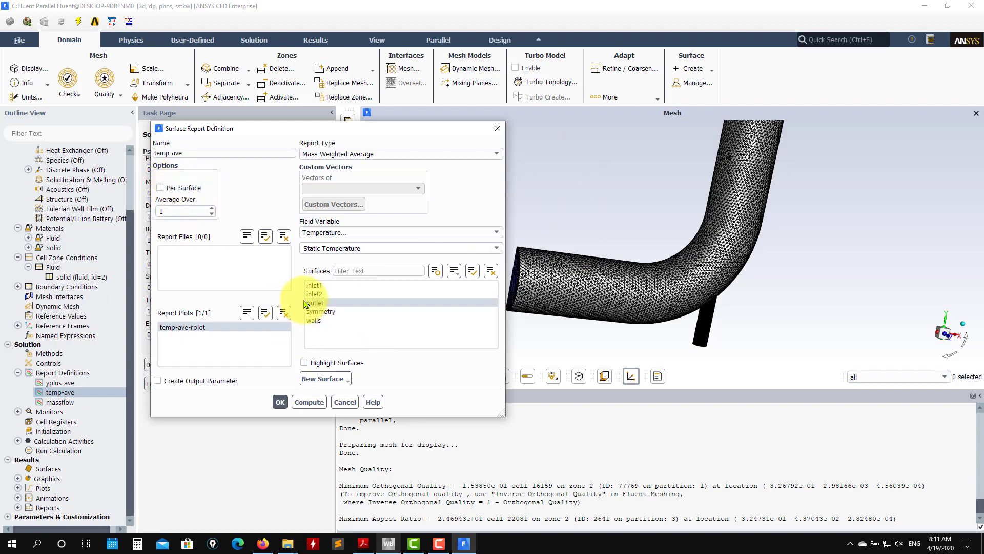
left_click(345, 403)
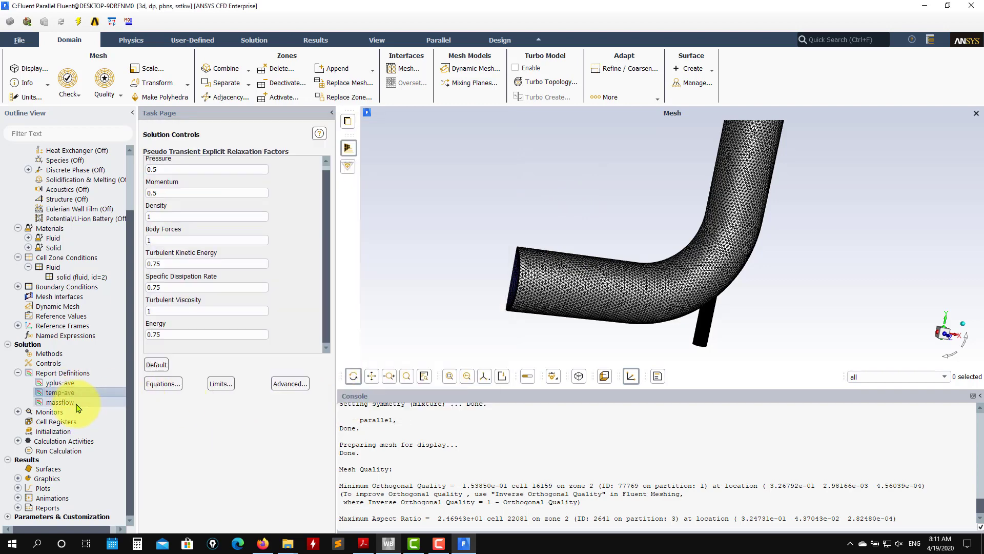
double_click(60, 402)
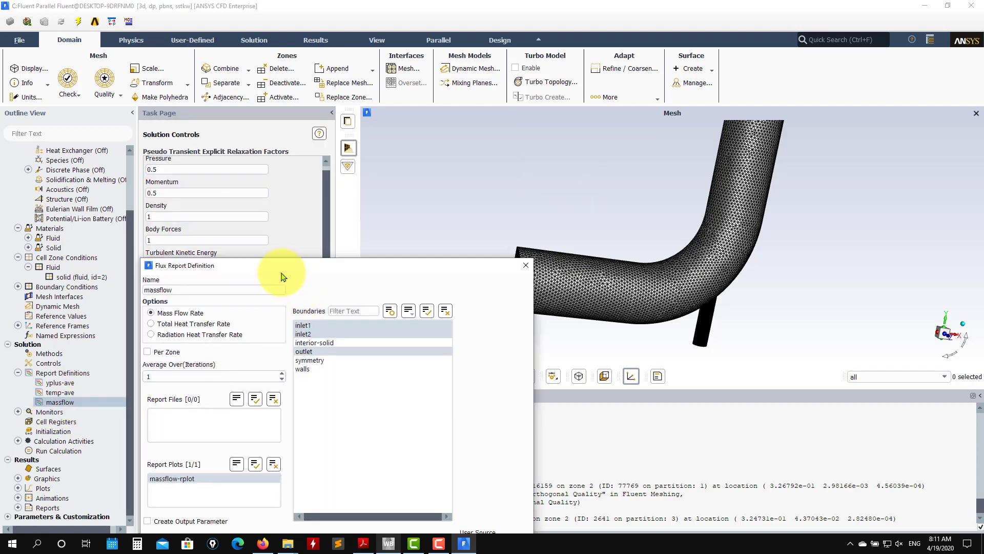
left_click_drag(282, 274, 286, 127)
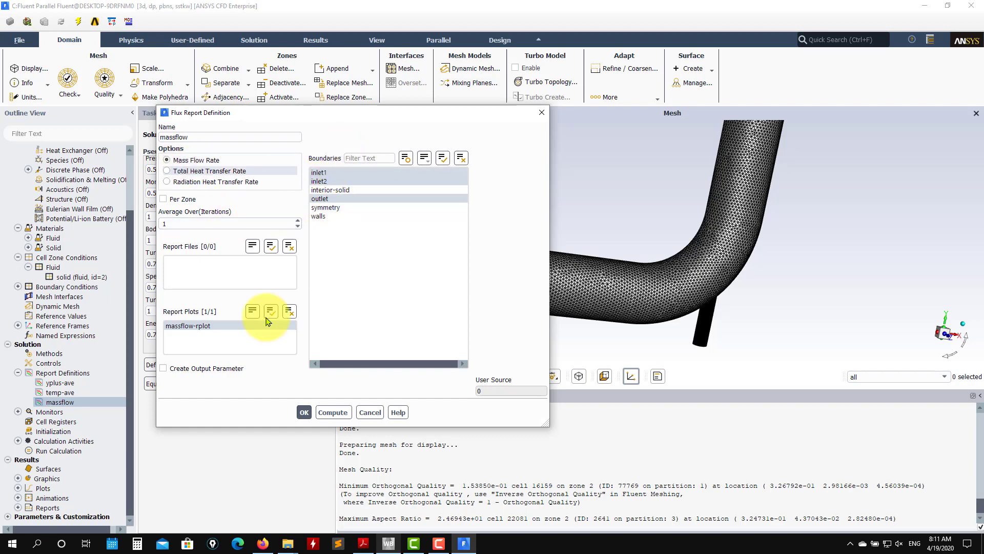
left_click(304, 413)
Step: Open the residual monitor settings under the solution monitors and examine the iterations to plot and convergence criteria
left_click(18, 413)
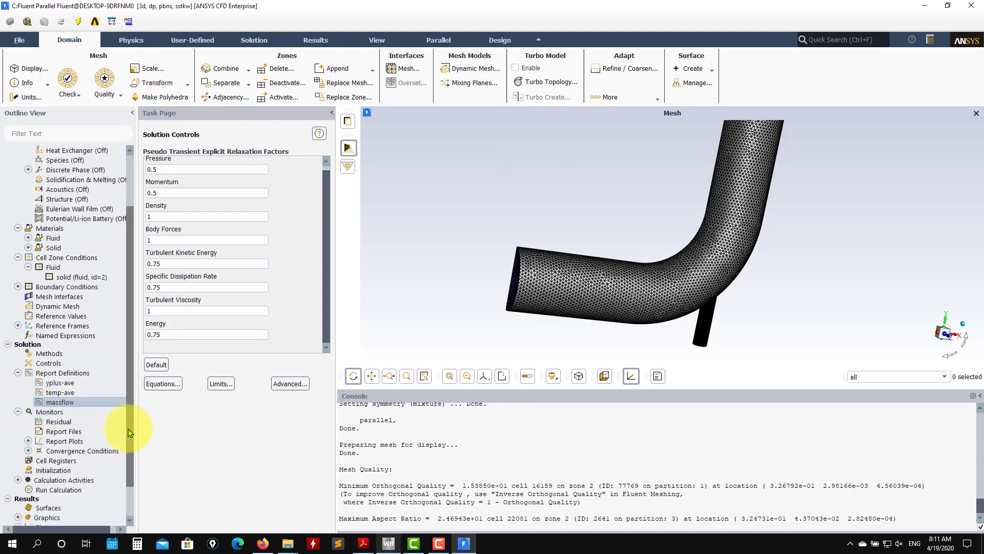
scroll(126, 410, "down", 1)
double_click(83, 382)
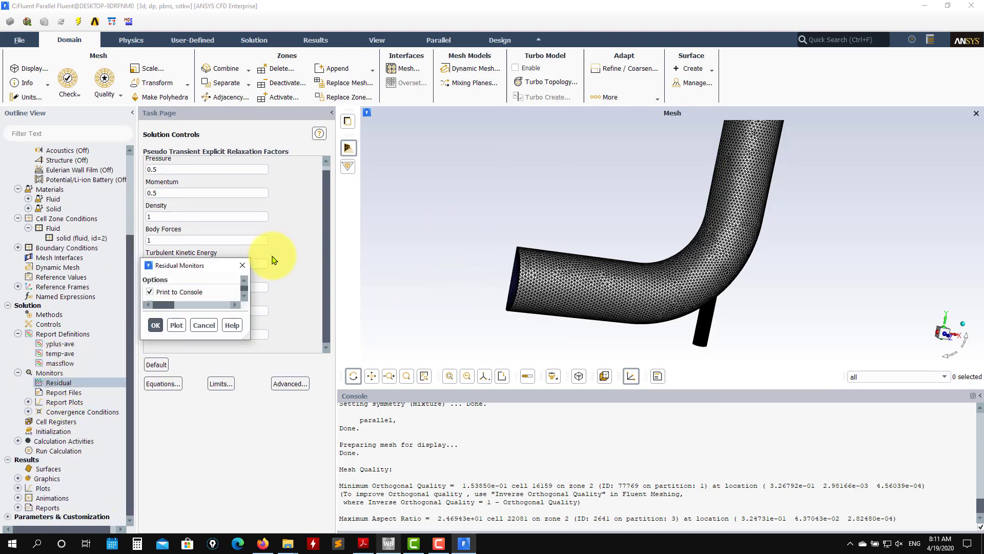
left_click(184, 362)
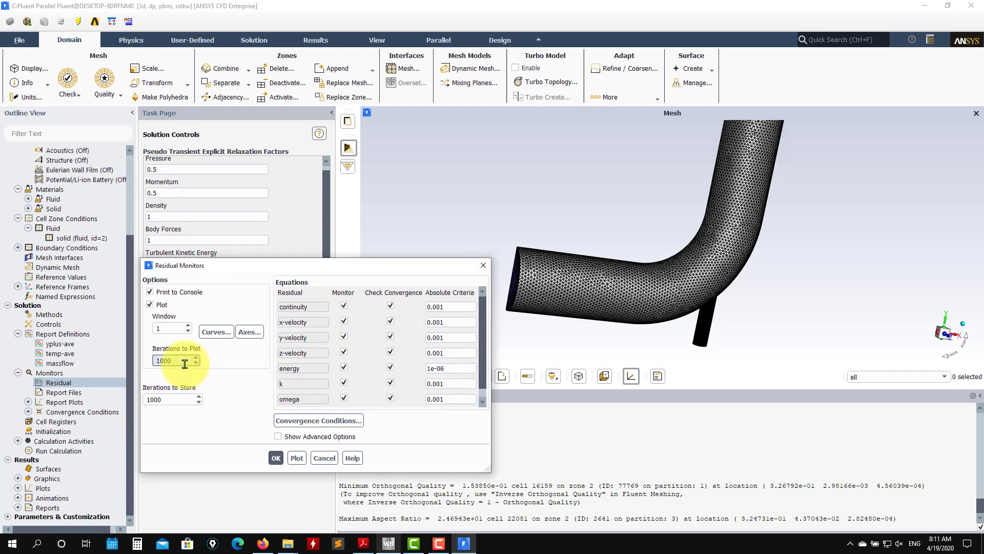
Step: Accept the residual monitor settings and save the project
left_click(276, 457)
left_click(19, 40)
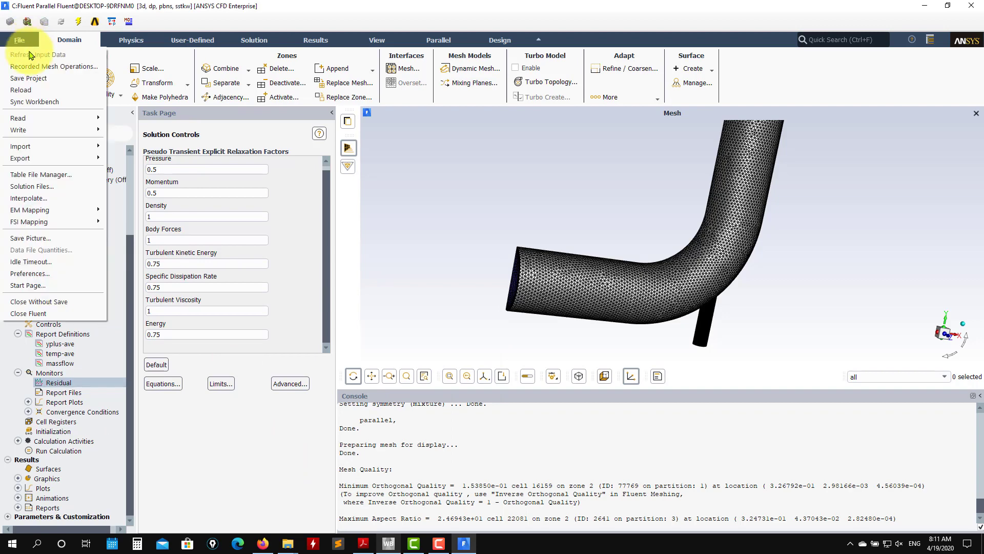
left_click(31, 76)
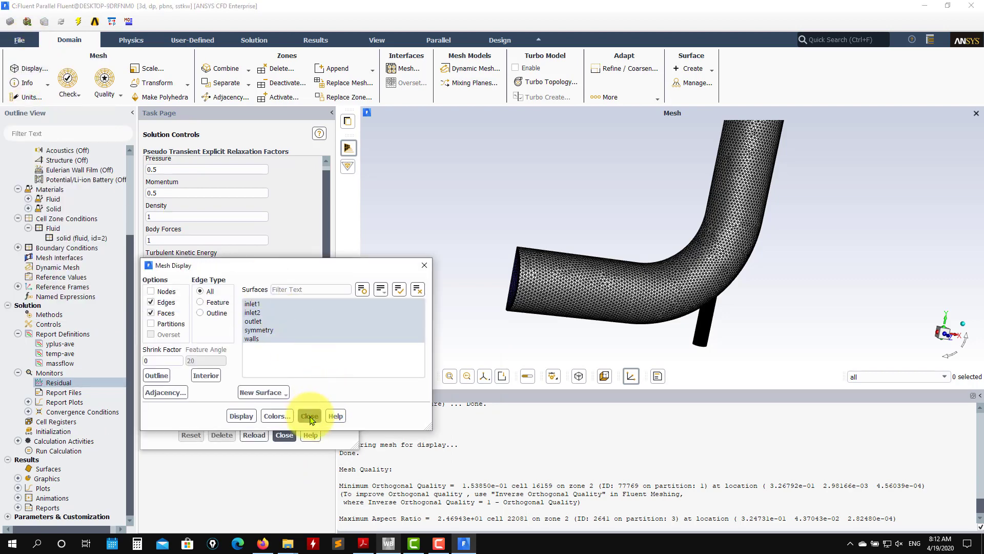
left_click(312, 413)
left_click(284, 434)
left_click(19, 40)
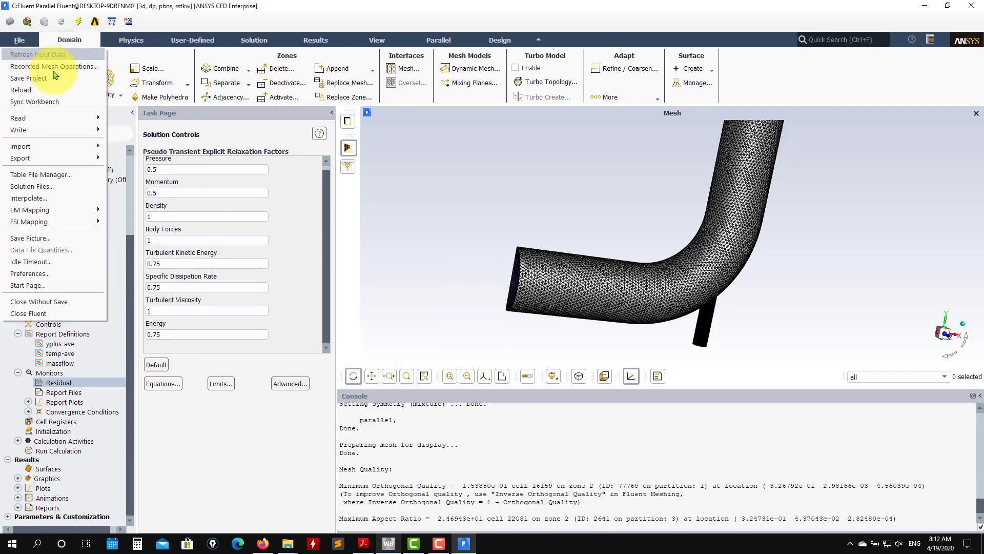
left_click(63, 78)
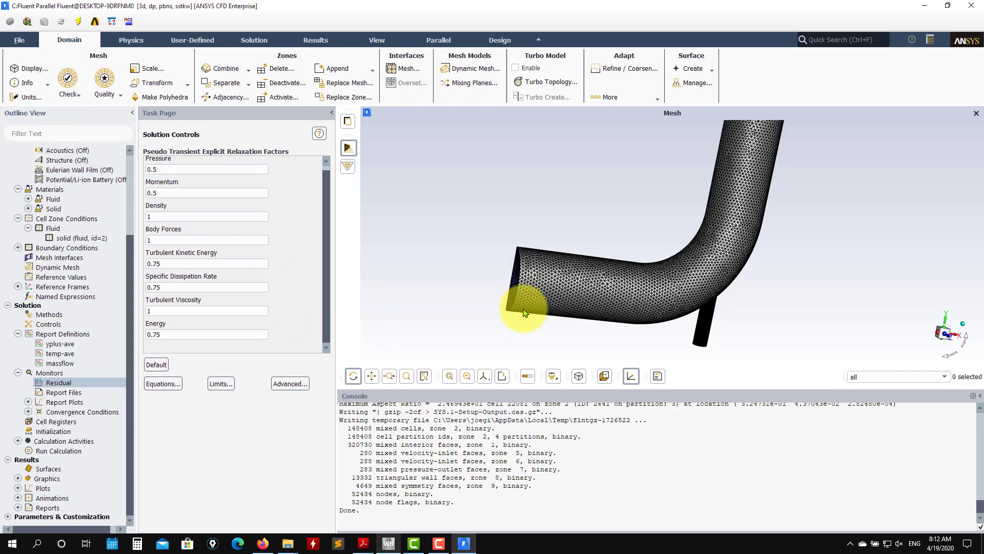
Step: Review the report plots defined under the solution monitors
left_click(77, 382)
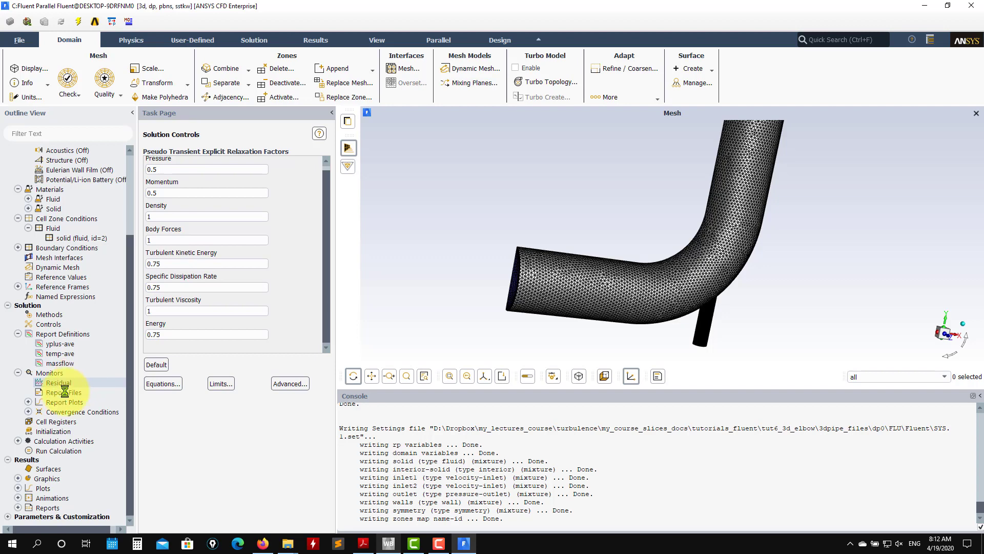
left_click(27, 404)
scroll(72, 400, "down", 1)
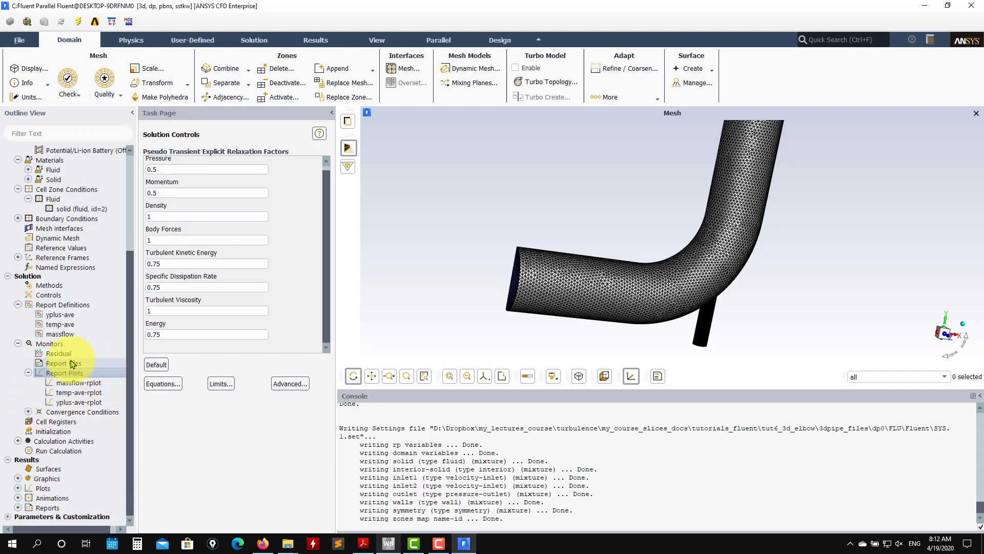
left_click(28, 374)
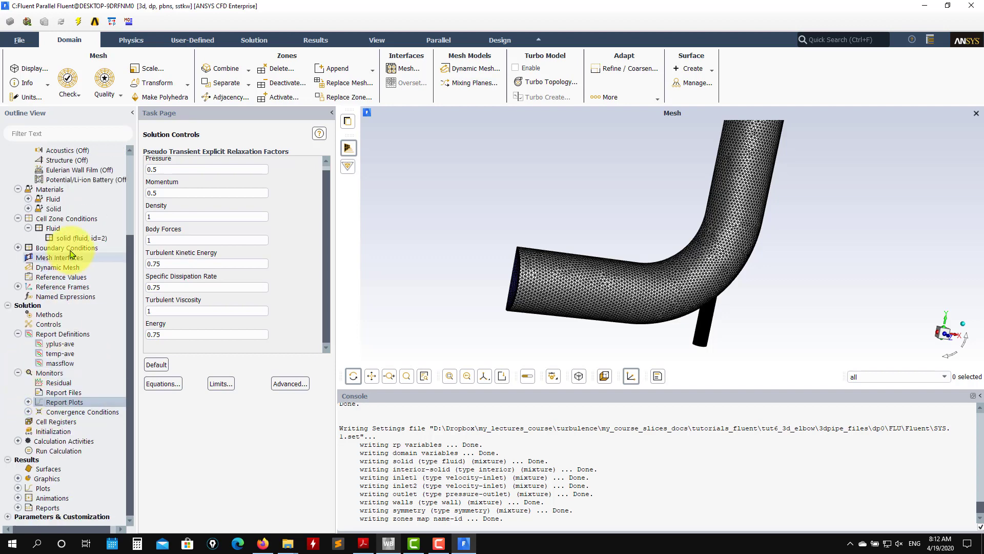
right_click(62, 339)
mouse_move(99, 399)
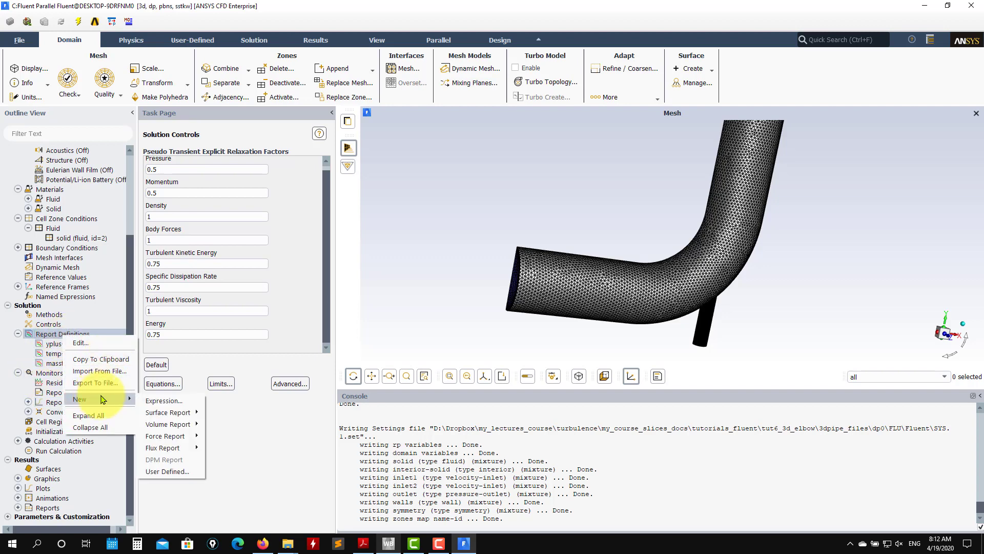
mouse_move(190, 412)
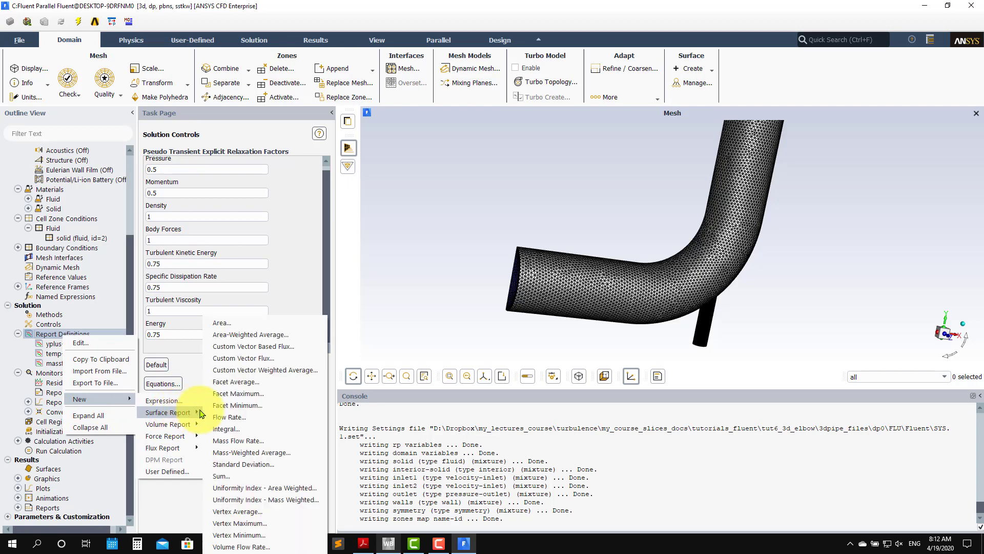
left_click(226, 429)
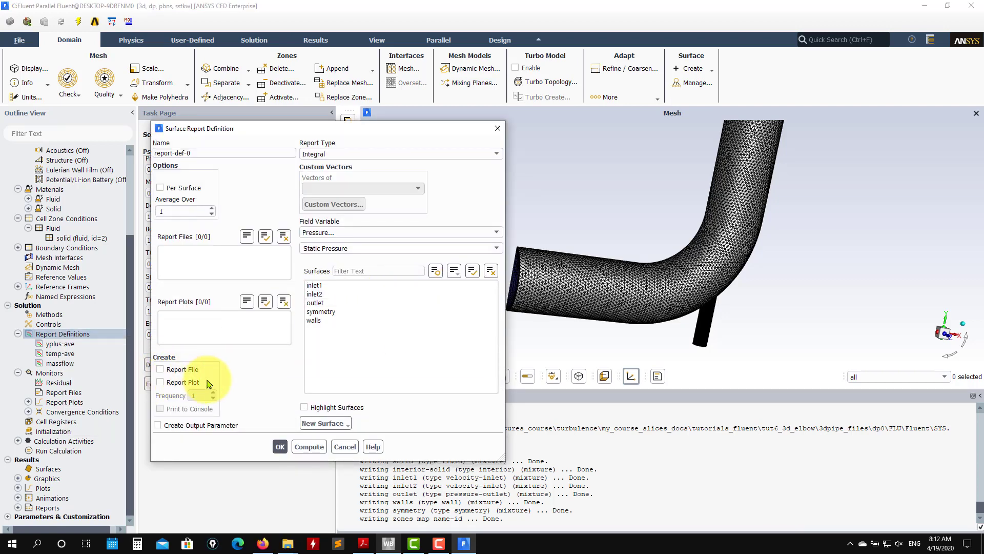
left_click(194, 370)
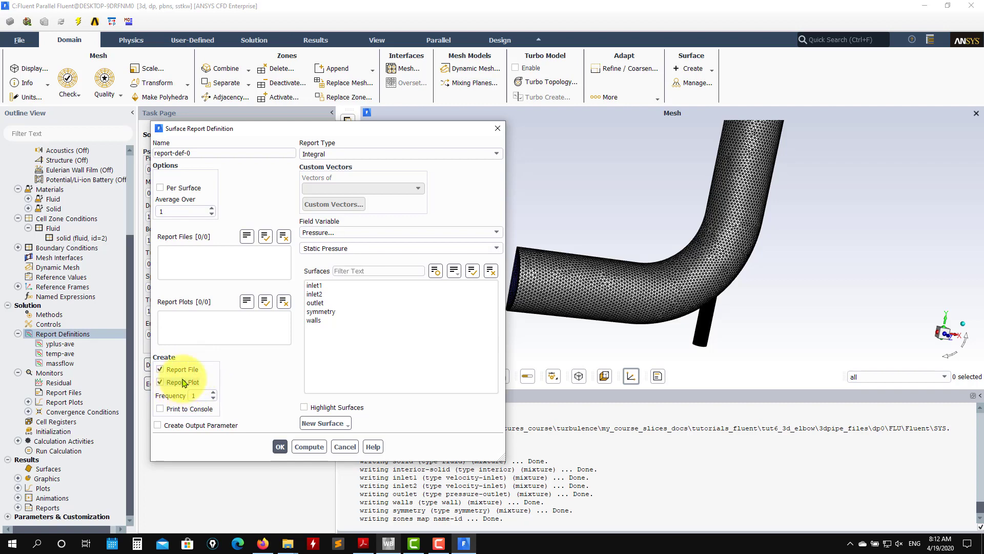
left_click(345, 447)
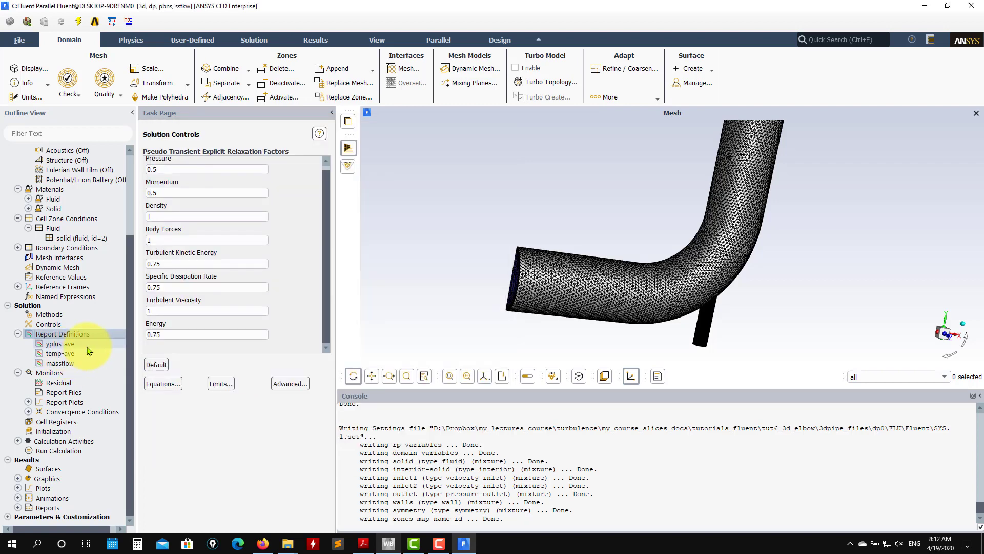
Step: Use the temp-ave report definition for convergence condition cond1 and accept the convergence conditions
left_click(29, 412)
double_click(77, 413)
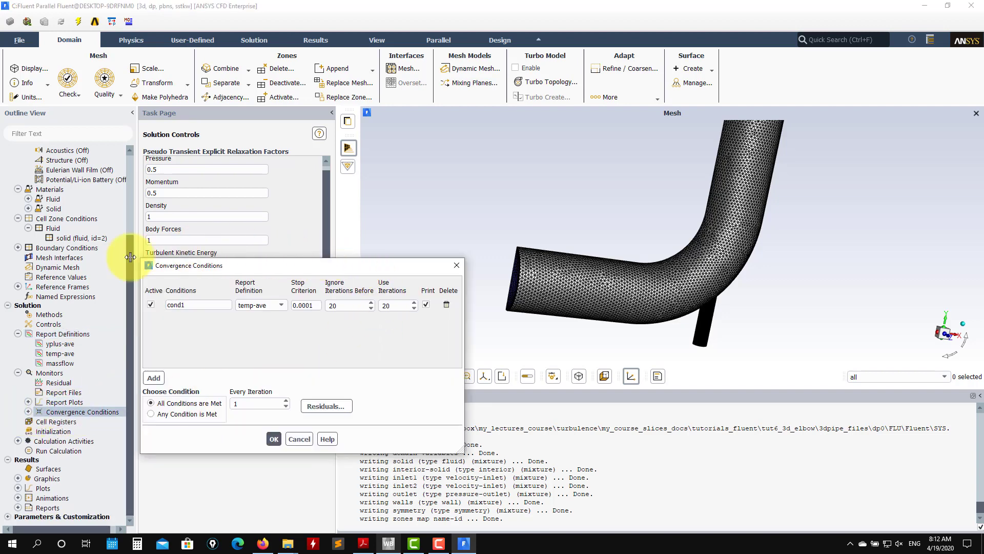
left_click_drag(301, 266, 234, 162)
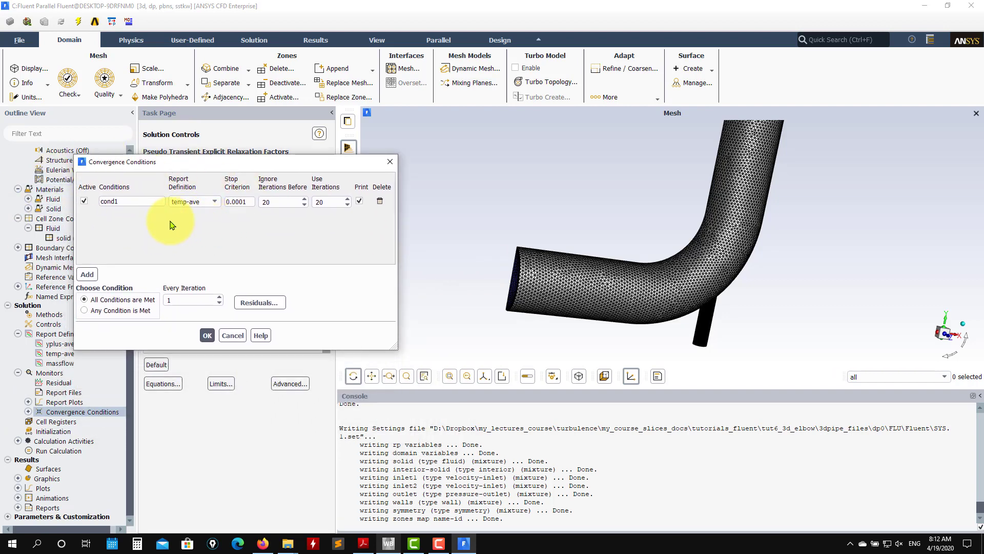
left_click(200, 202)
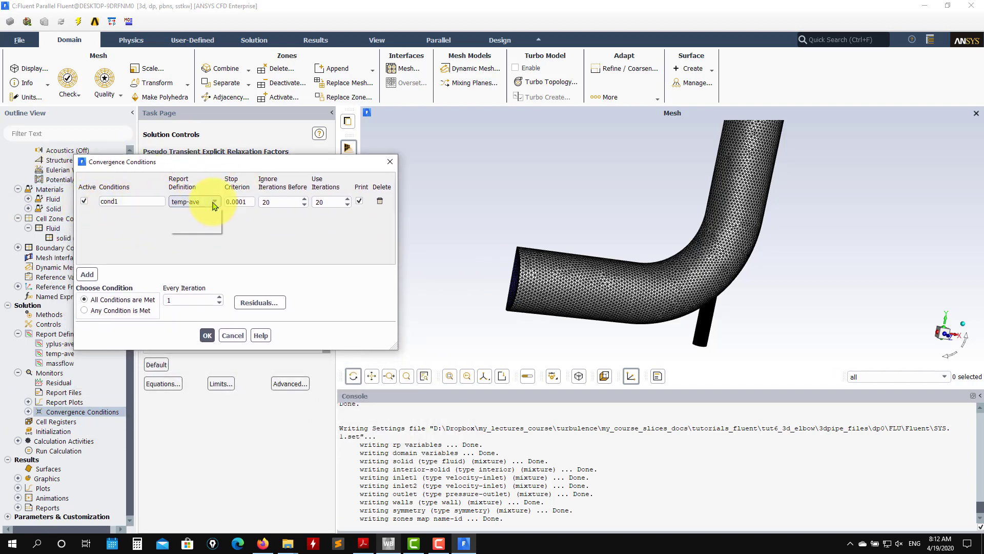
left_click(179, 221)
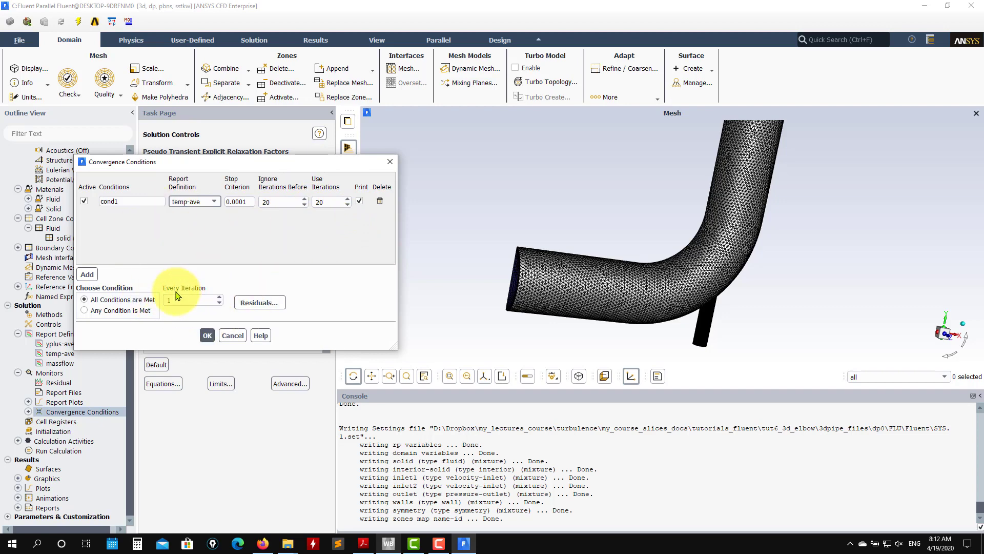
left_click(207, 335)
Step: Initialize the solution with the Hybrid Initialization method
left_click(51, 433)
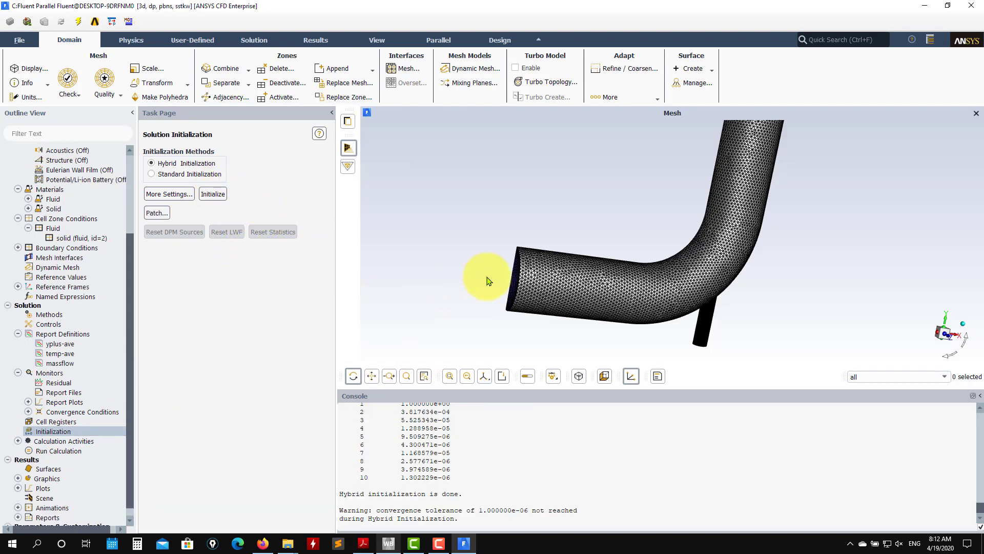
left_click_drag(747, 303, 560, 285)
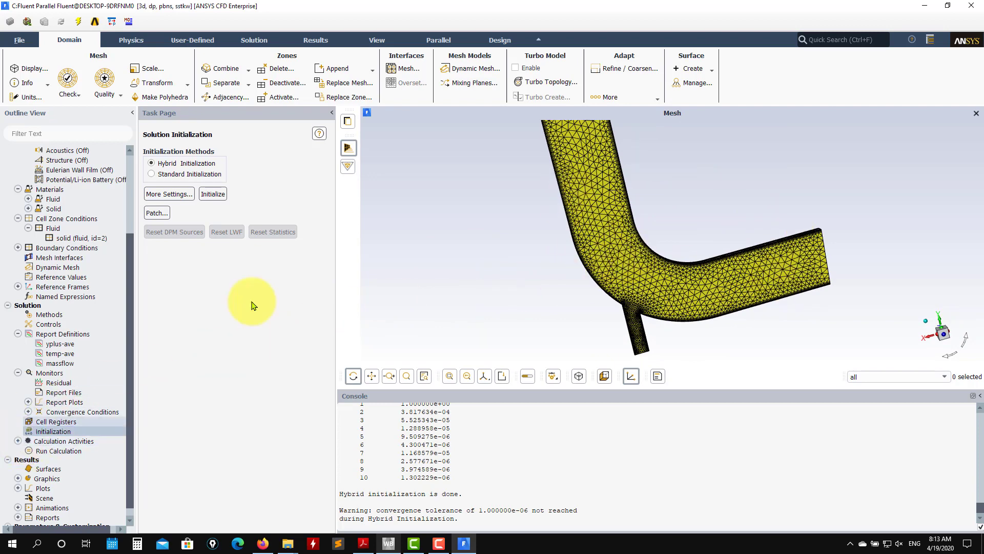
left_click(189, 164)
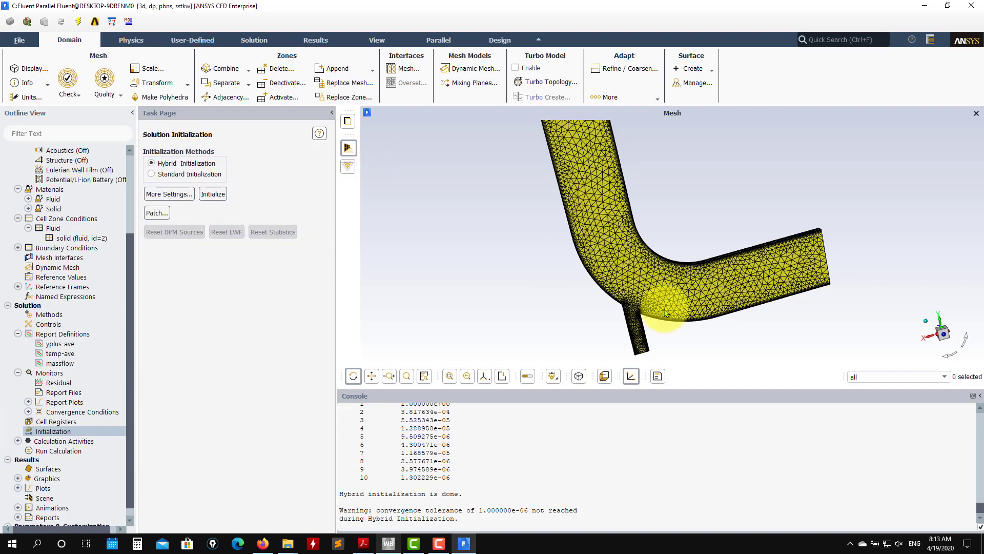
left_click_drag(430, 308, 632, 278)
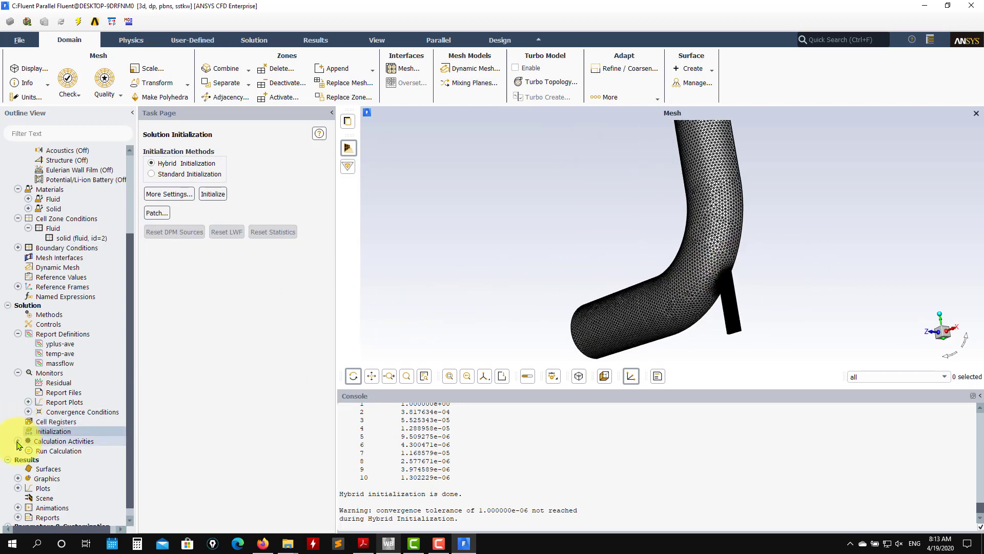
Step: Run the calculation with 1000 iterations and a reporting interval of 1
left_click(129, 519)
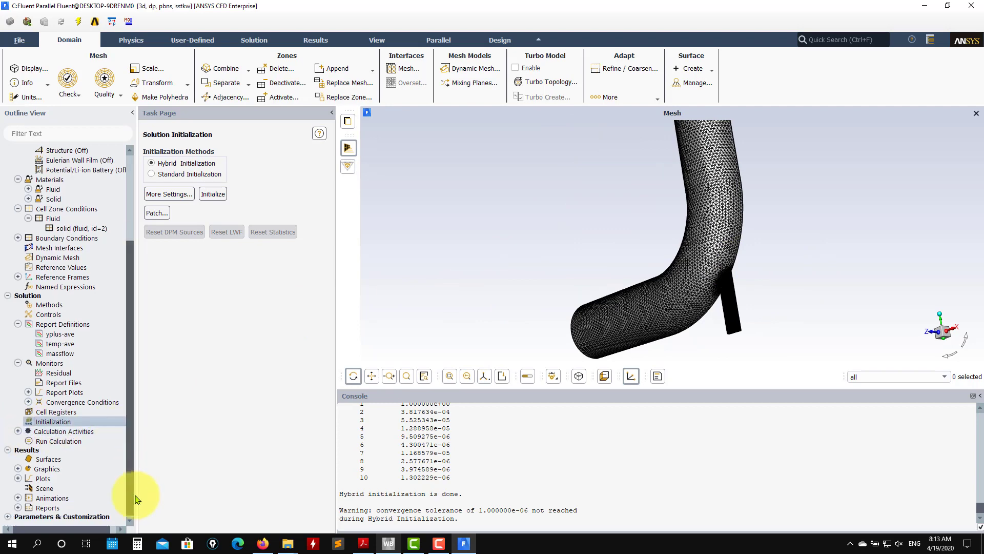
left_click(73, 445)
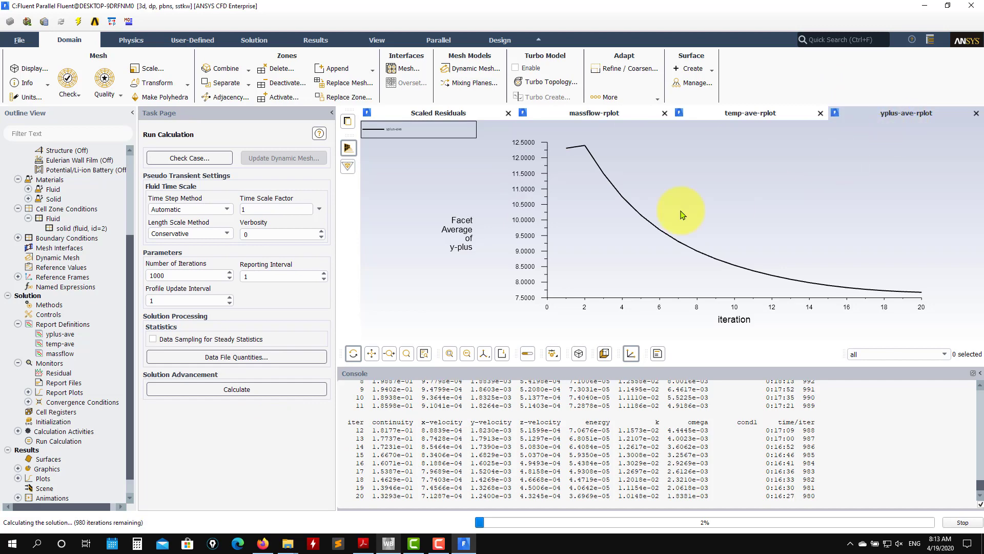
Step: Examine the average temperature, mass flow and scaled residual plots and the console's iteration output during the calculation
left_click(772, 121)
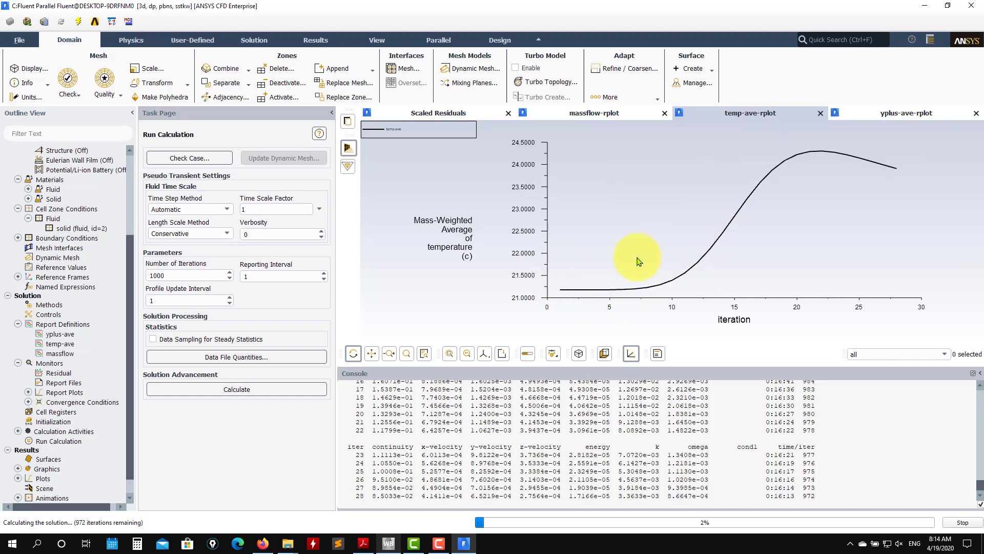
left_click(597, 113)
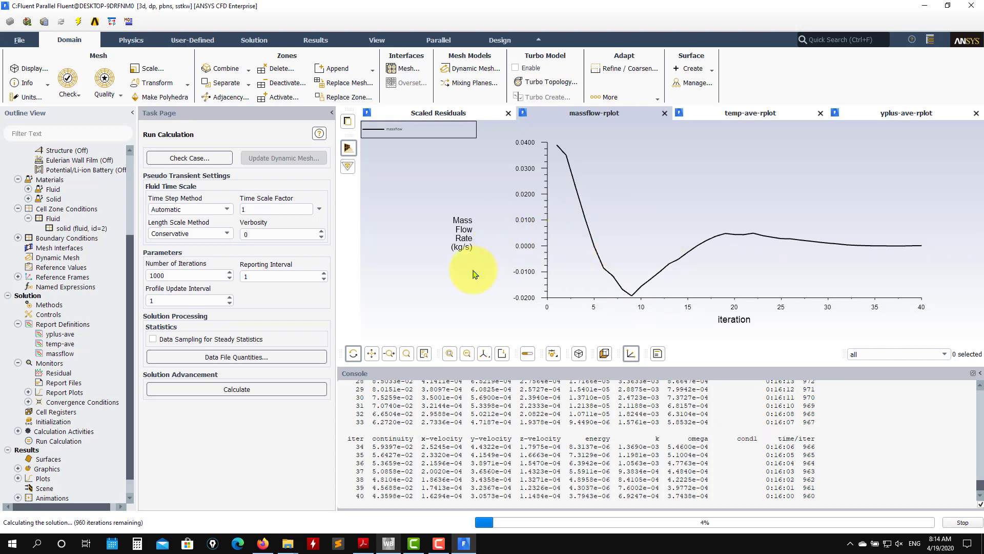
left_click(451, 113)
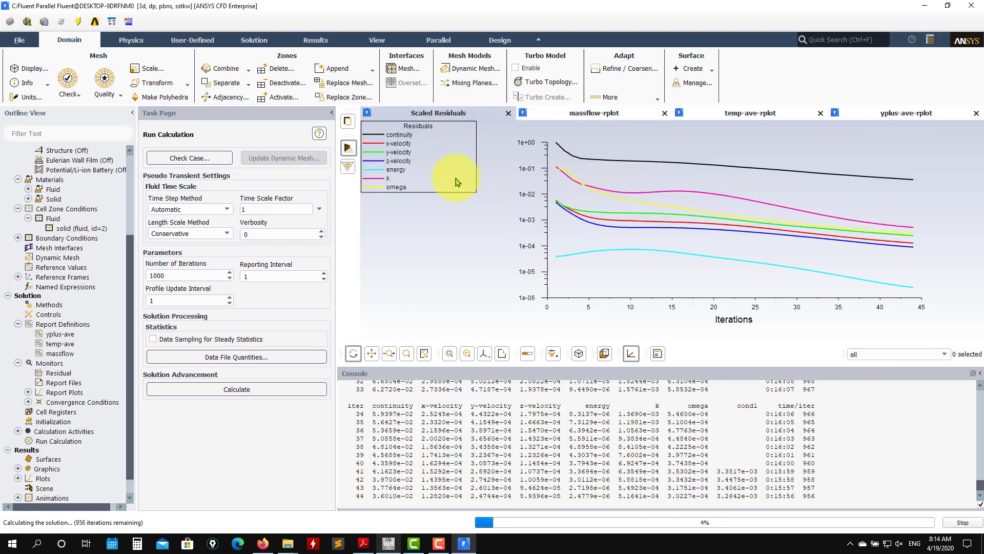
scroll(729, 423, "up", 2)
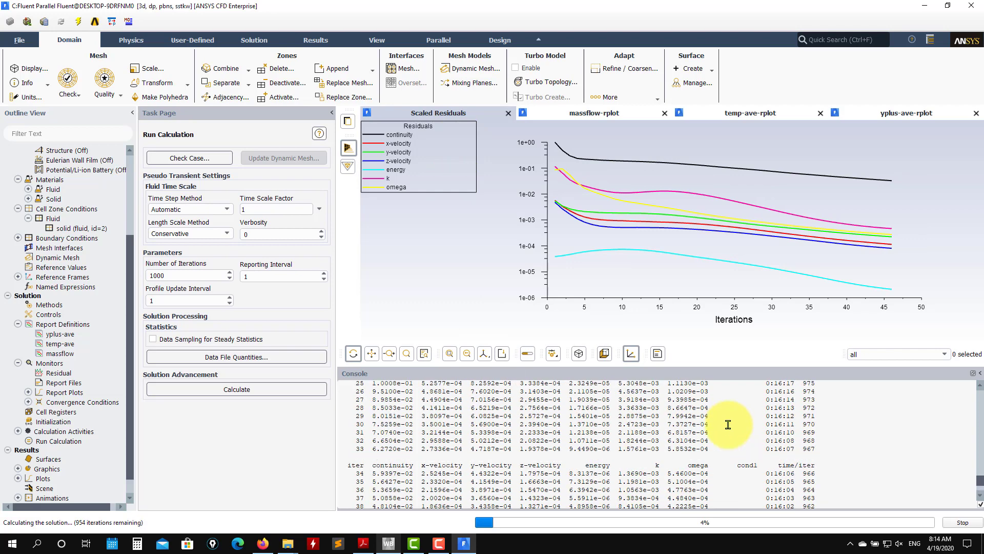
scroll(733, 431, "down", 4)
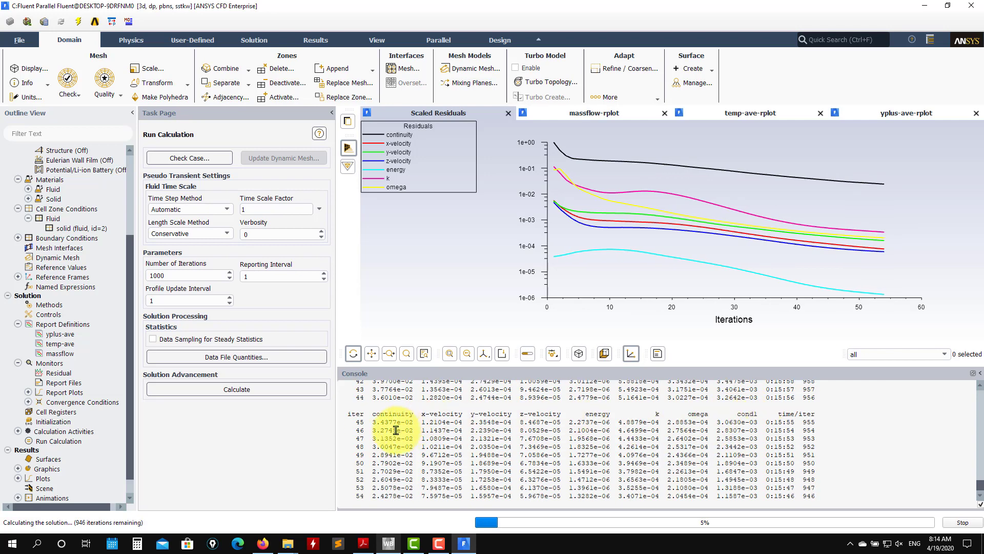
Step: Compare the mass flow, average temperature and average y-plus plots again, ending on the scaled residuals plot
left_click(593, 114)
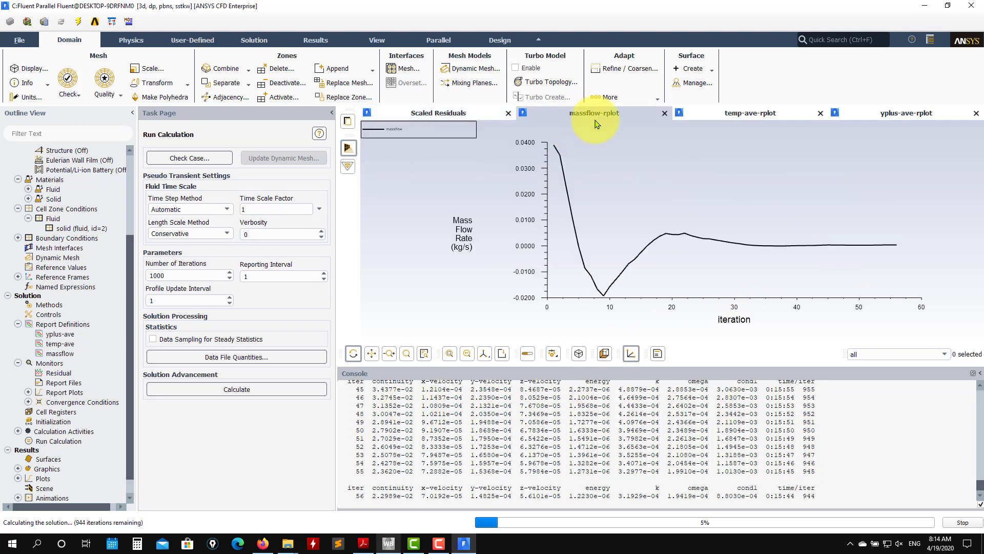
left_click(772, 114)
left_click(892, 114)
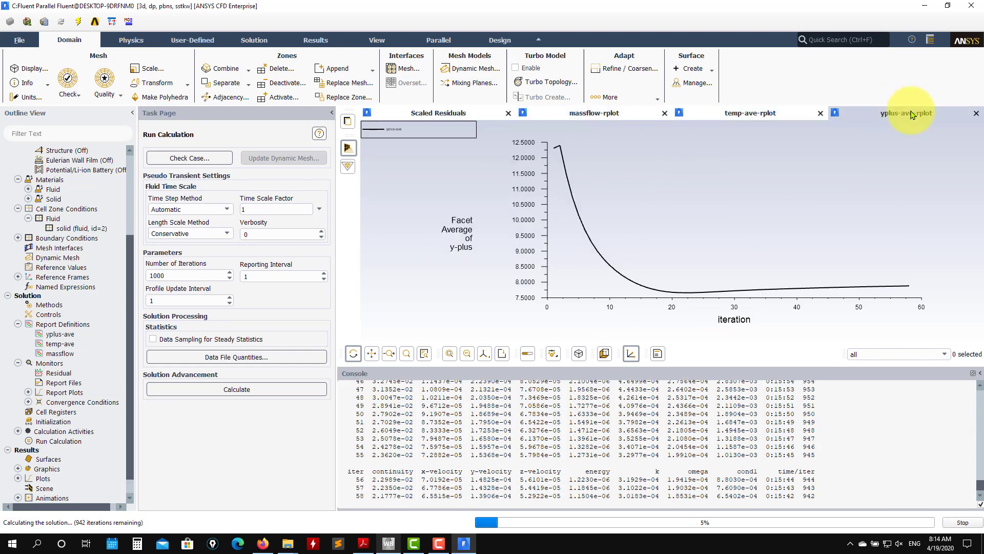
left_click(753, 112)
left_click(566, 115)
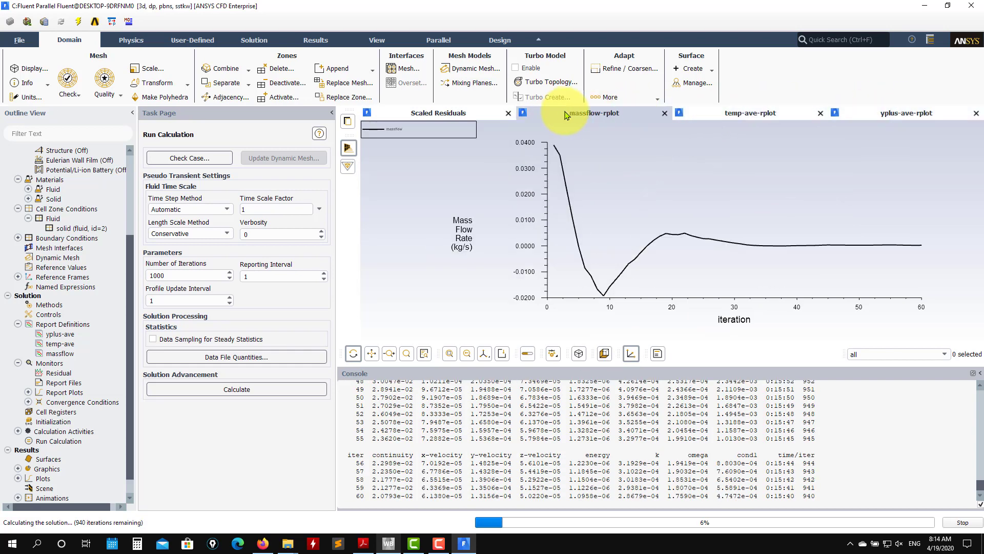
left_click(701, 113)
left_click(429, 114)
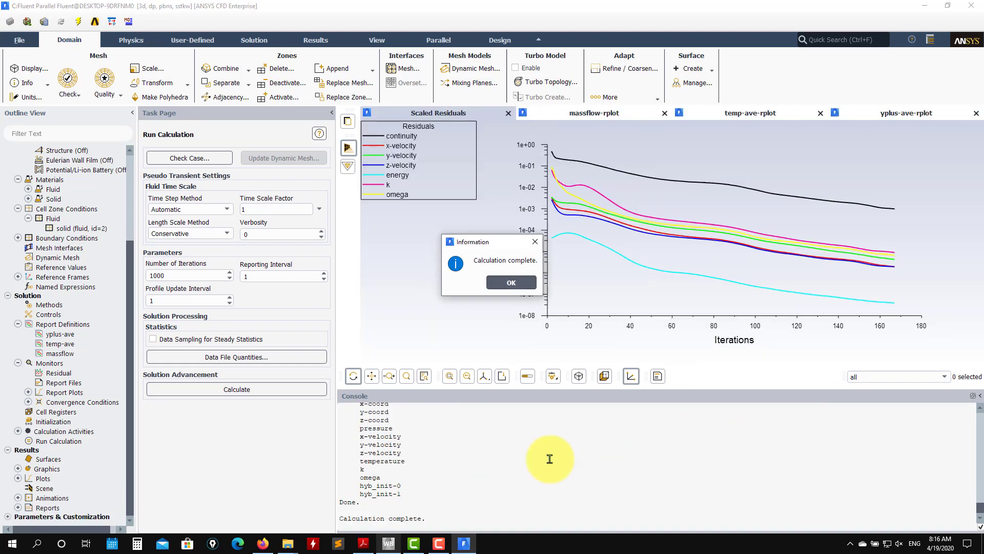
Step: Dismiss the calculation notice and examine the console's convergence messages for the residuals and the temp-ave report definition
left_click(508, 280)
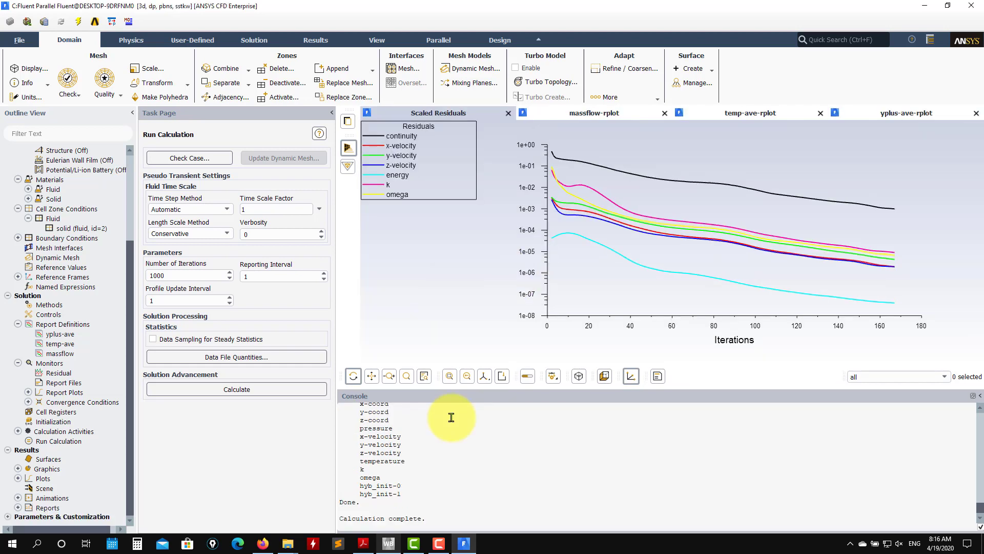
scroll(378, 472, "up", 5)
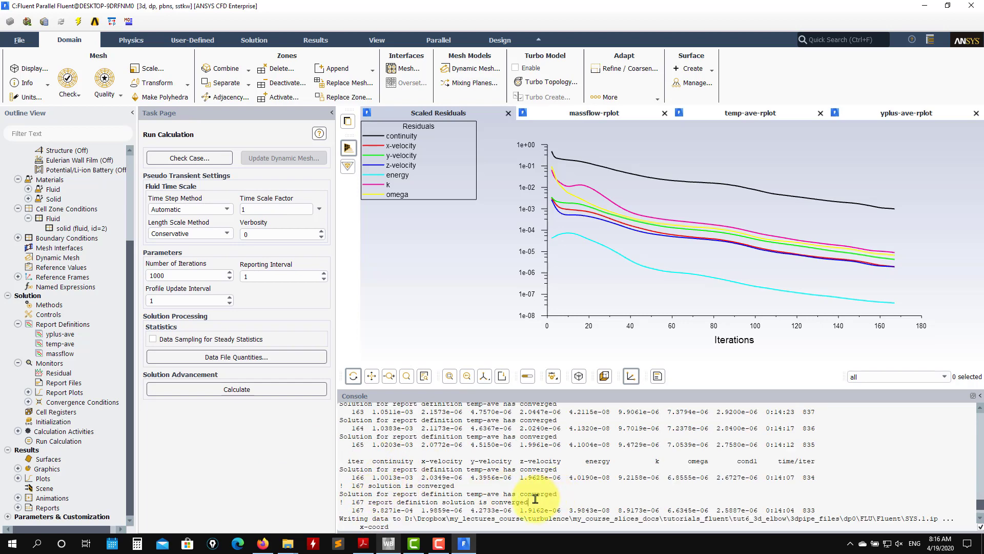
left_click_drag(535, 500, 383, 503)
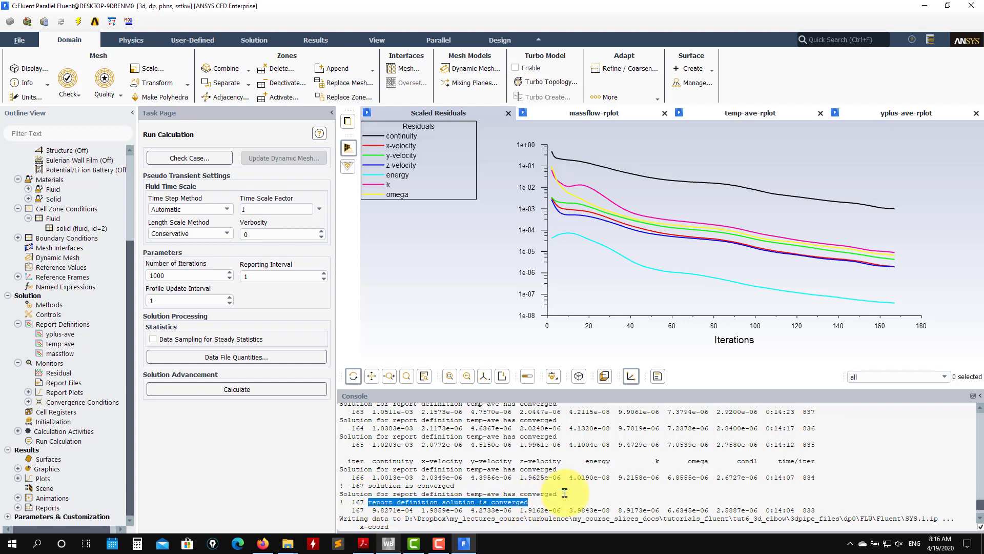
left_click_drag(558, 493, 374, 494)
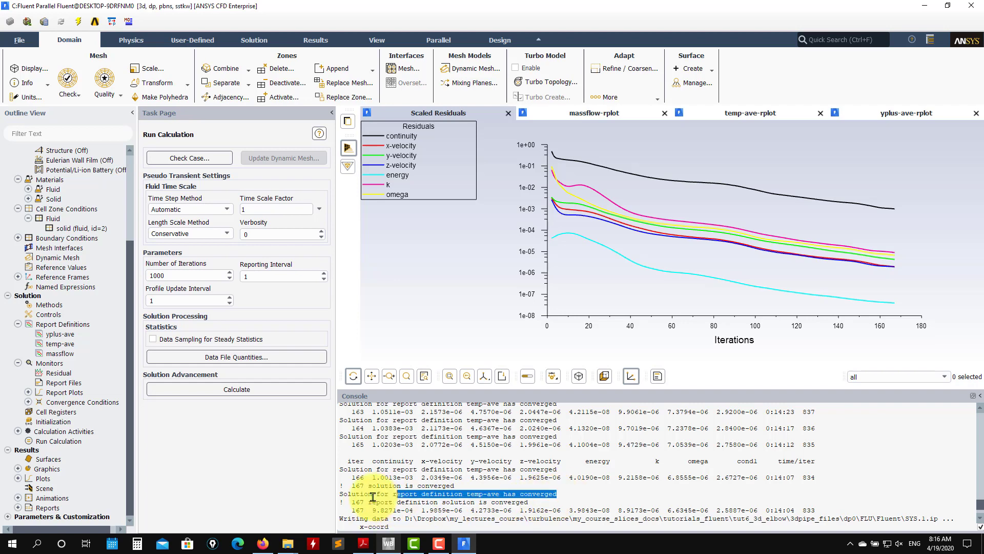
Step: Review the mass flow, average temperature and average y-plus report plots of the converged solution
left_click(590, 114)
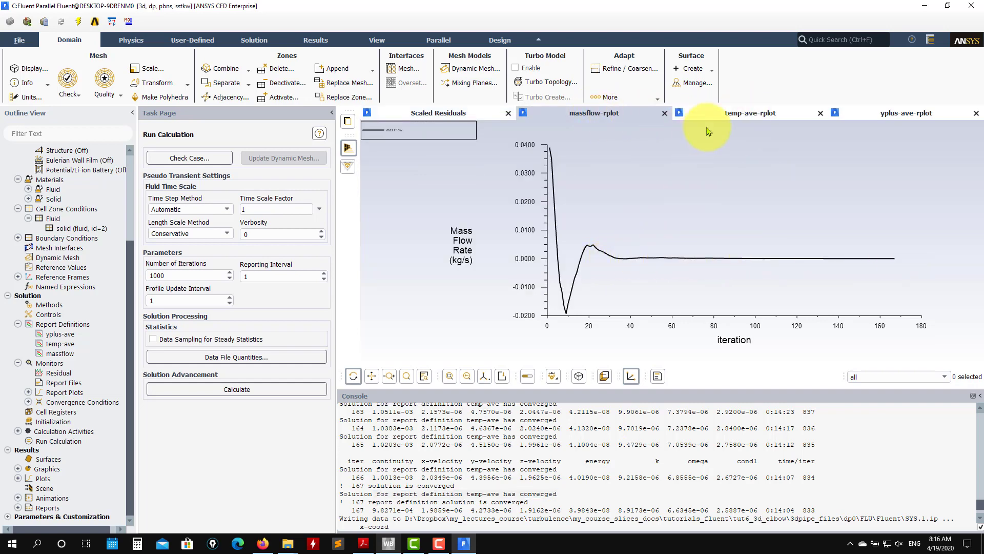
left_click(731, 119)
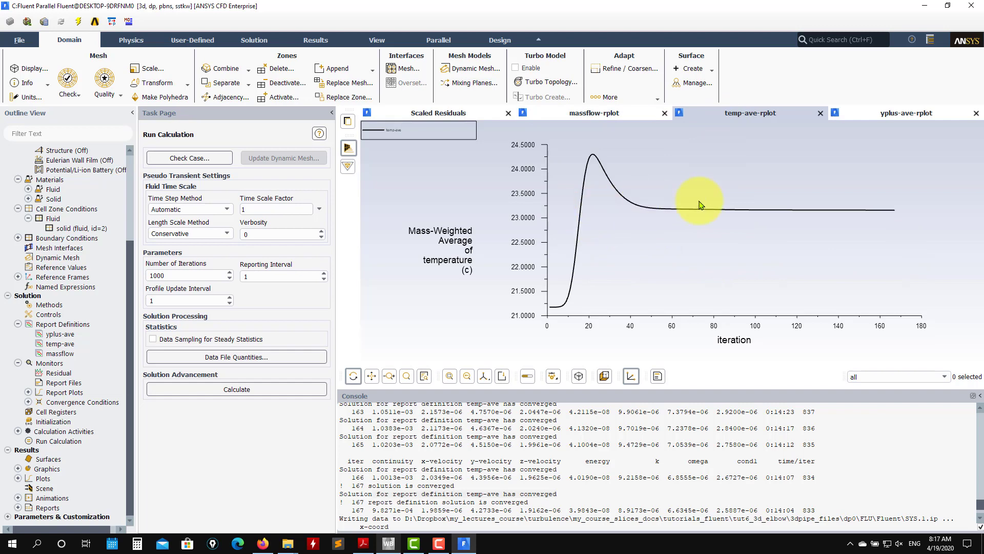
left_click(923, 112)
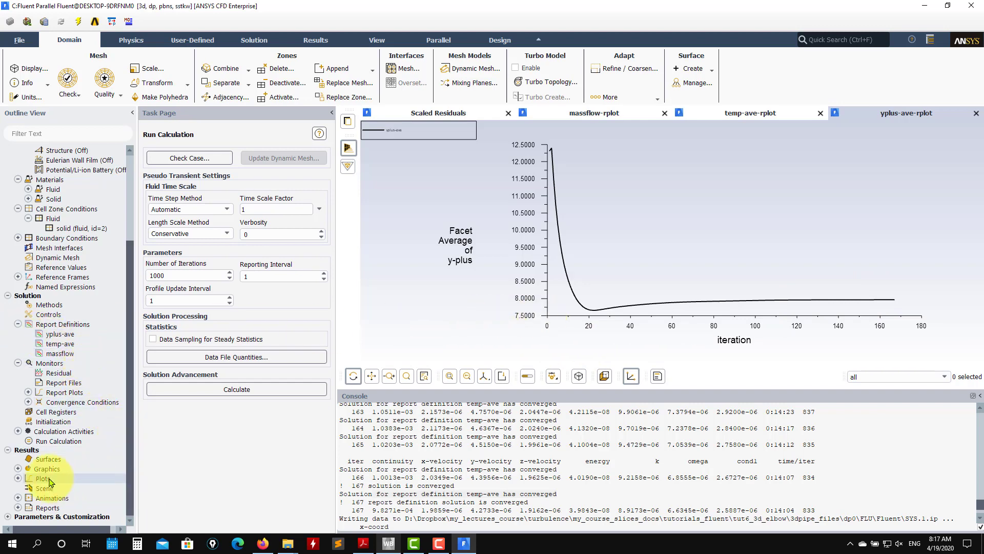
Step: Compute a mass flow rate flux report for inlet1, inlet2 and outlet, check the net imbalance and close the report
left_click(18, 469)
scroll(123, 465, "down", 2)
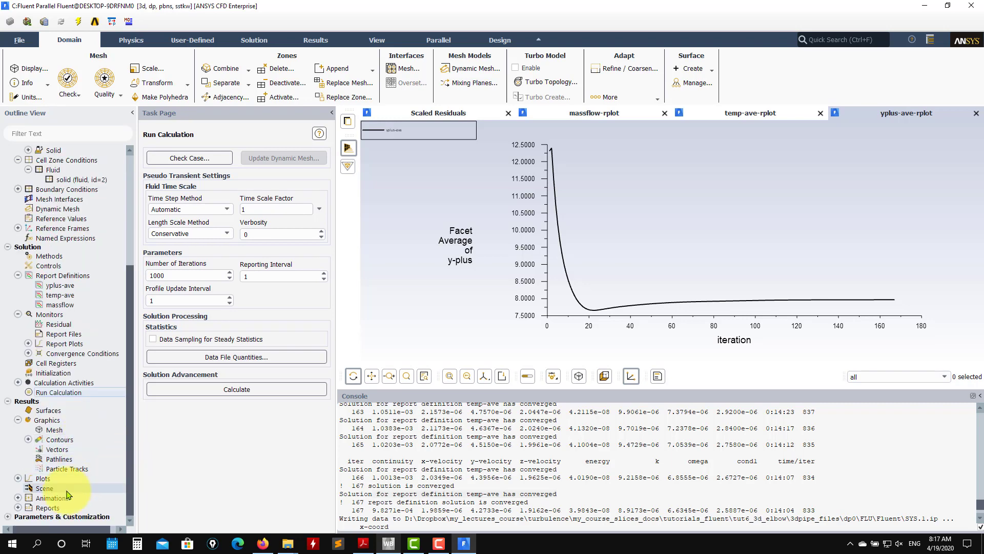
left_click(18, 509)
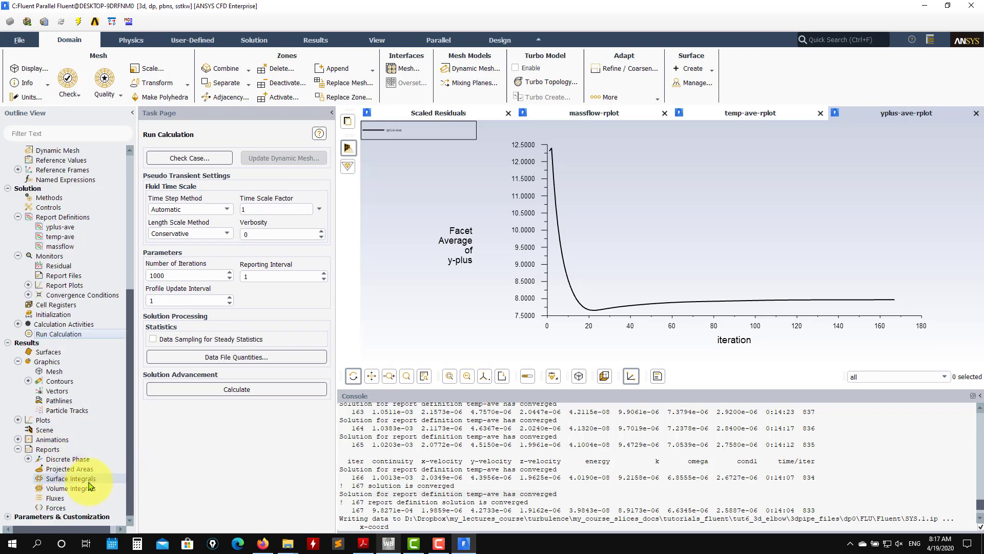
double_click(55, 498)
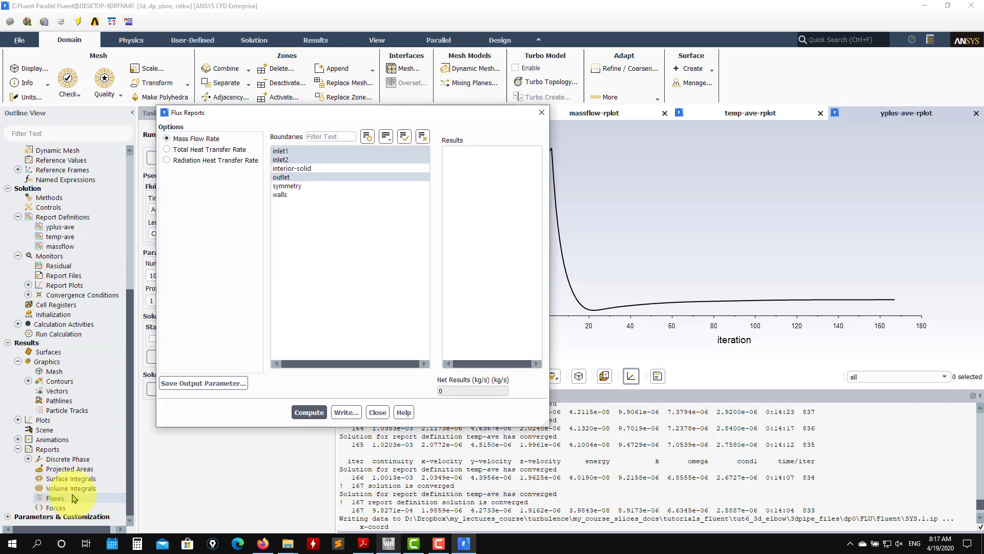
left_click(309, 413)
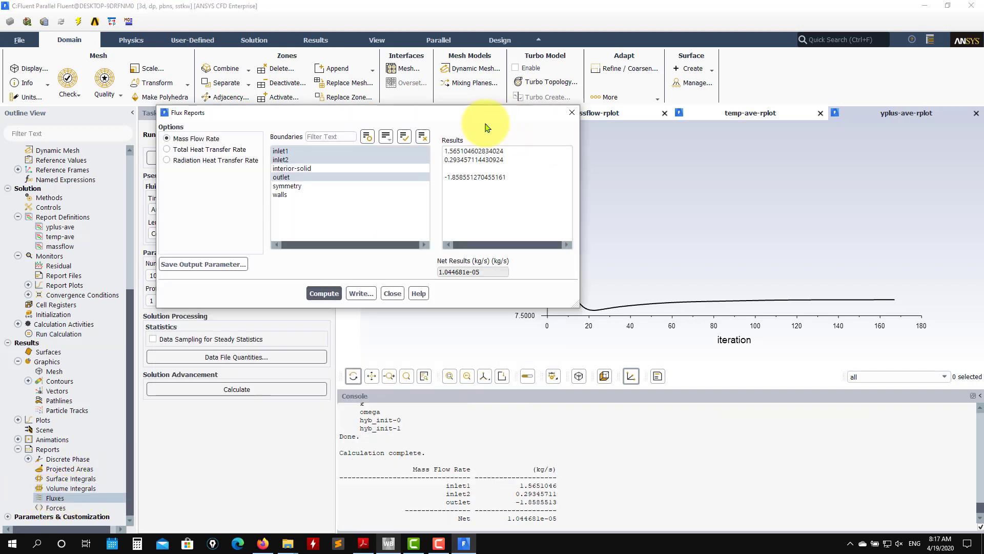
triple_click(468, 276)
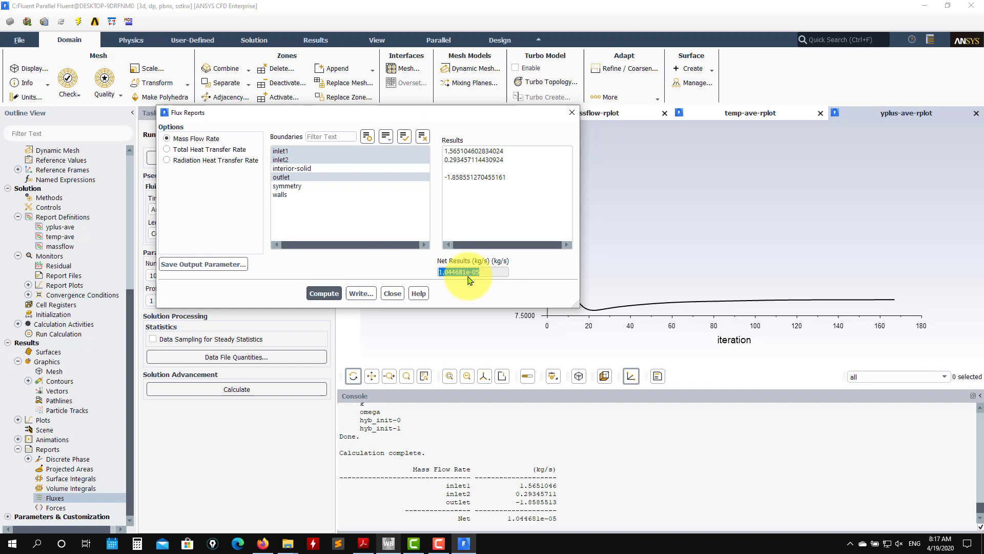
left_click(393, 294)
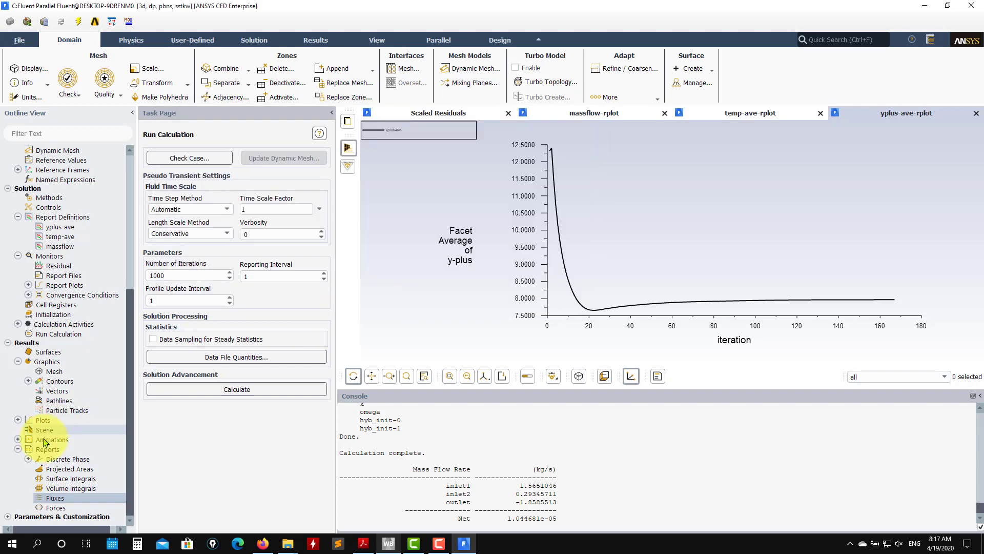
Step: Compute the facet average of static pressure on the walls surface as a surface integral and close the report
double_click(71, 478)
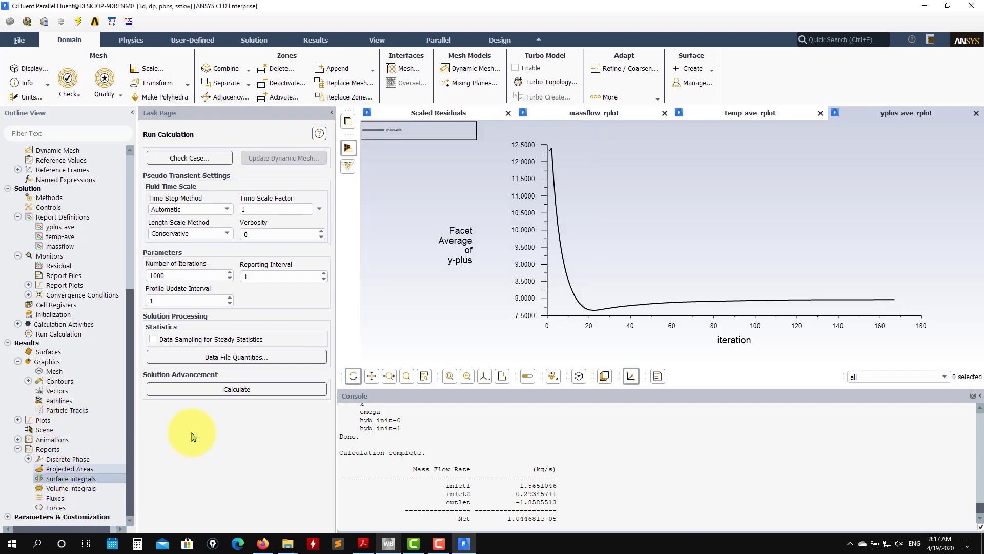
left_click_drag(205, 265, 220, 129)
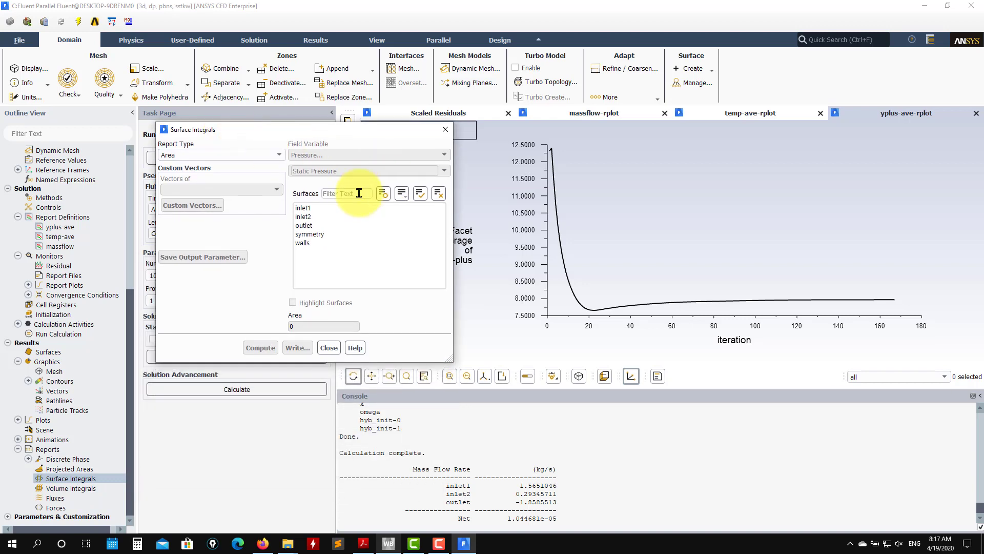
left_click(265, 156)
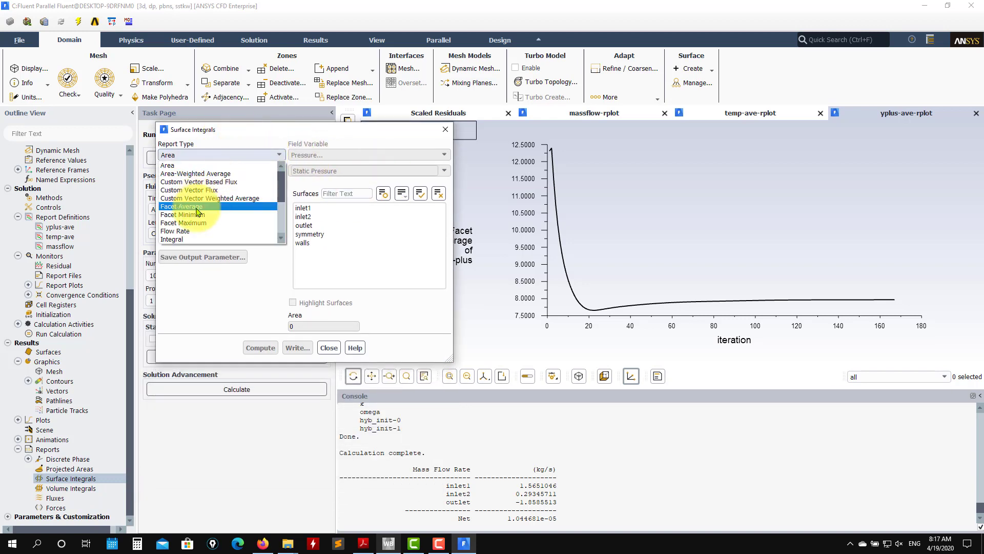
left_click(212, 207)
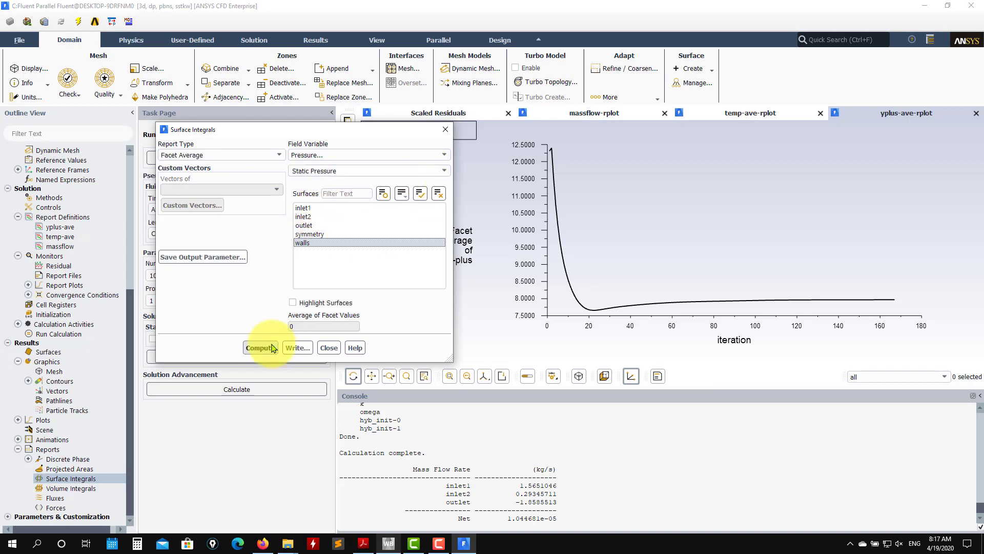
left_click(261, 348)
left_click(329, 348)
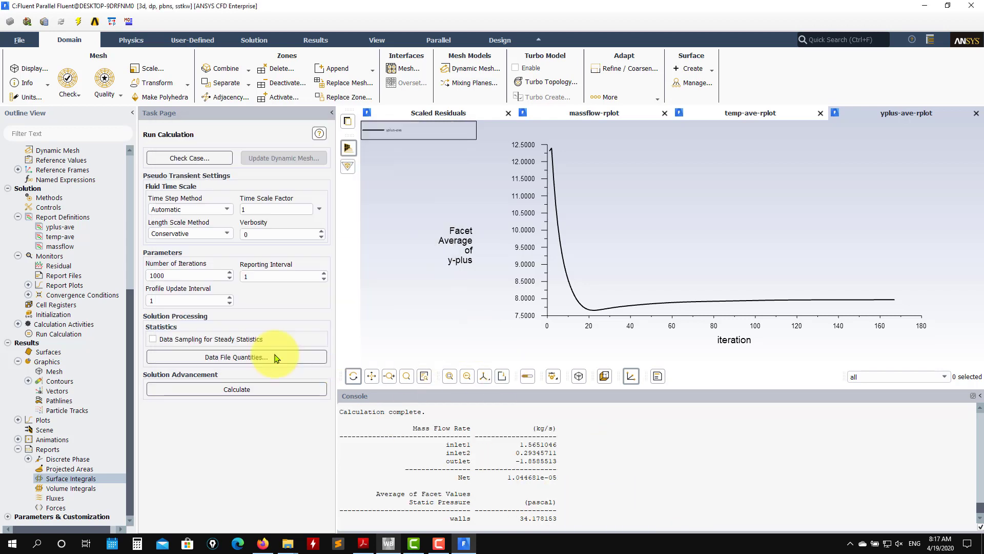
Step: Display the saved contour-1 of velocity magnitude on inlet1, inlet2 and symmetry, and inspect the elbow from several angles
left_click(18, 449)
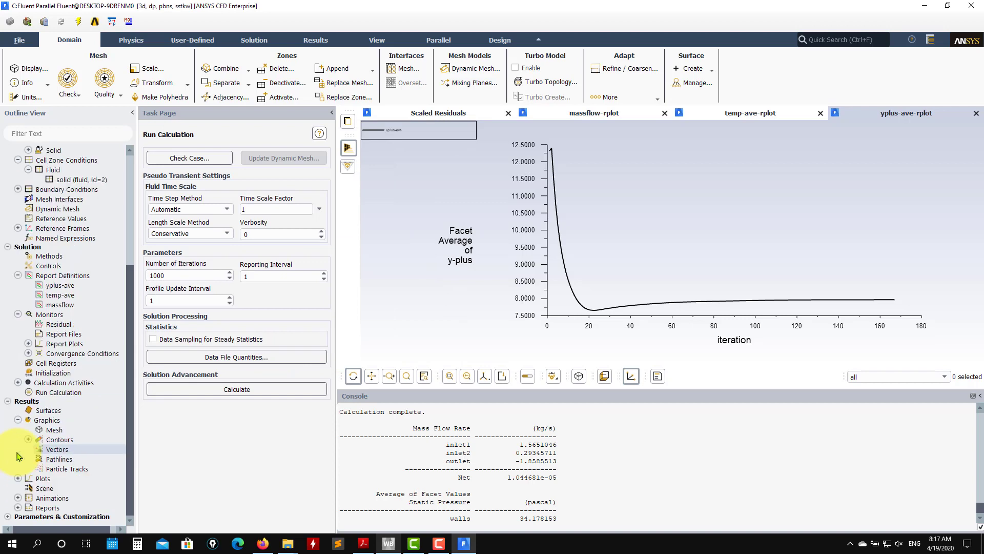
left_click(28, 439)
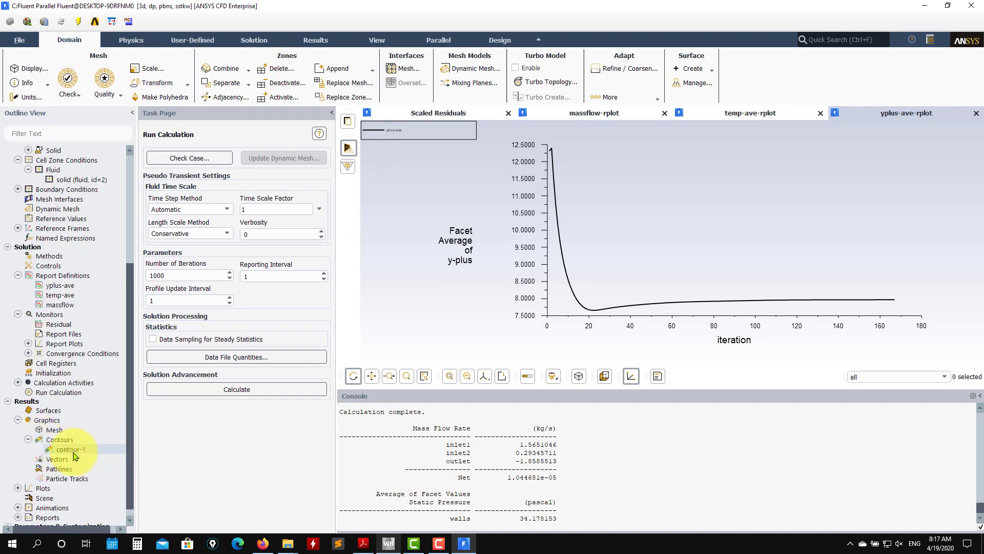
double_click(97, 450)
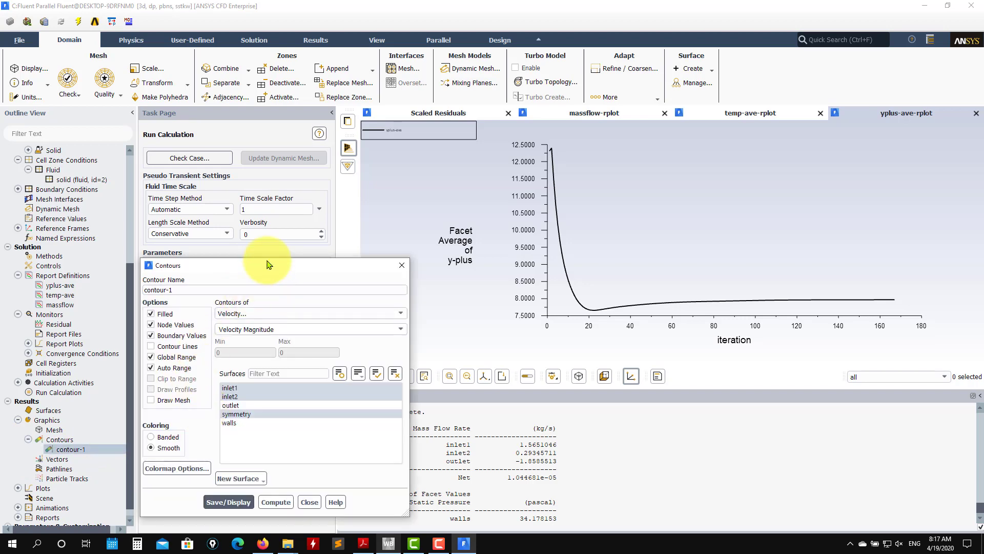
left_click_drag(226, 265, 166, 107)
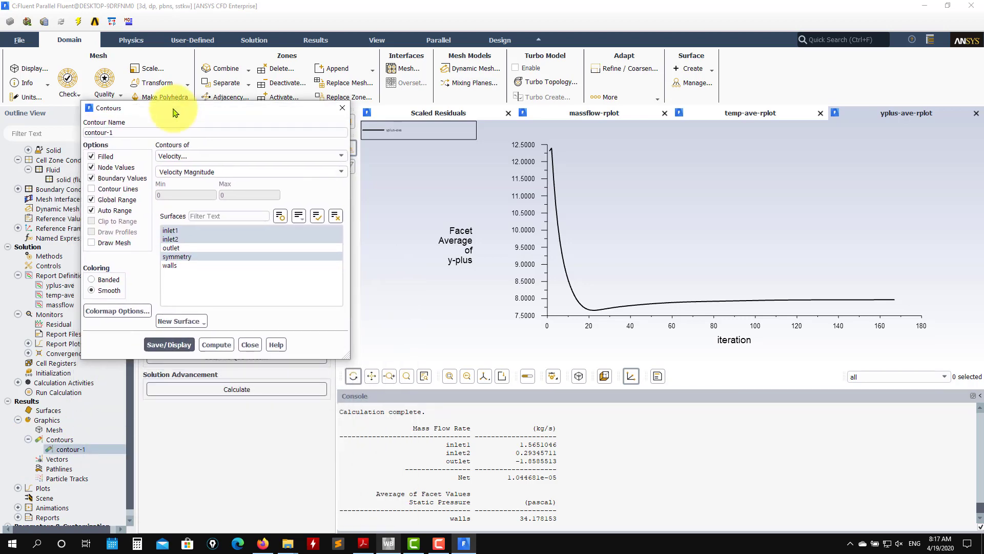
left_click(165, 344)
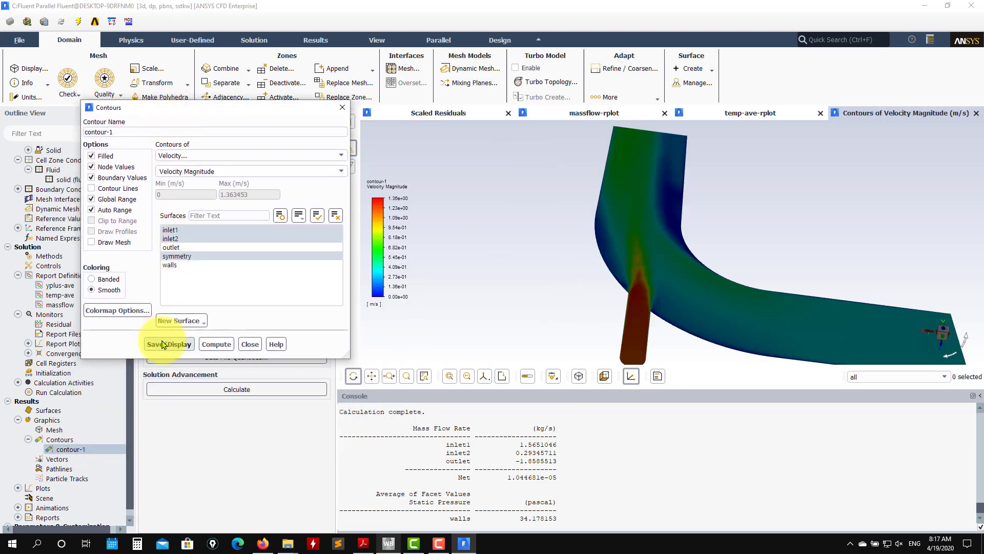
left_click_drag(645, 261, 718, 320)
scroll(650, 297, "down", 5)
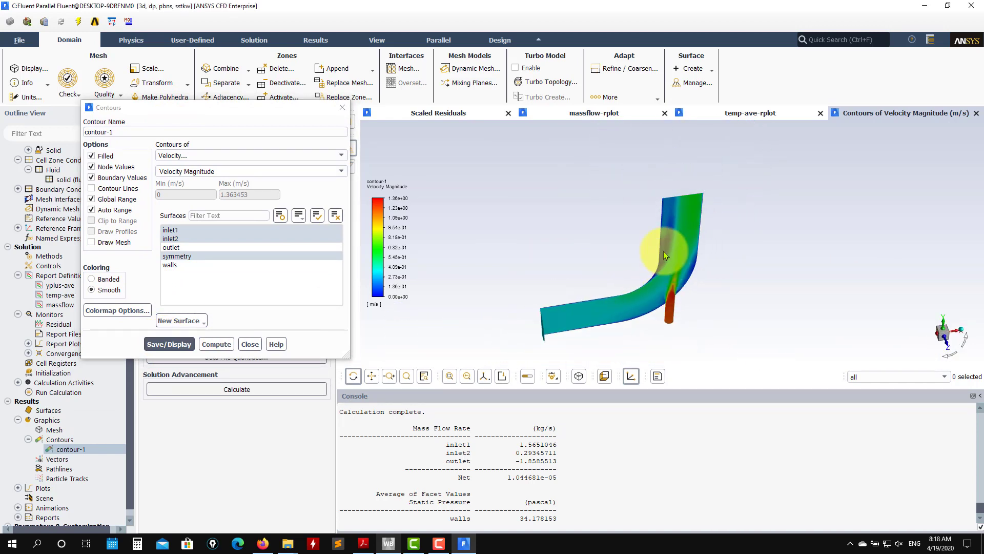
left_click_drag(664, 251, 589, 307)
left_click_drag(290, 107, 226, 234)
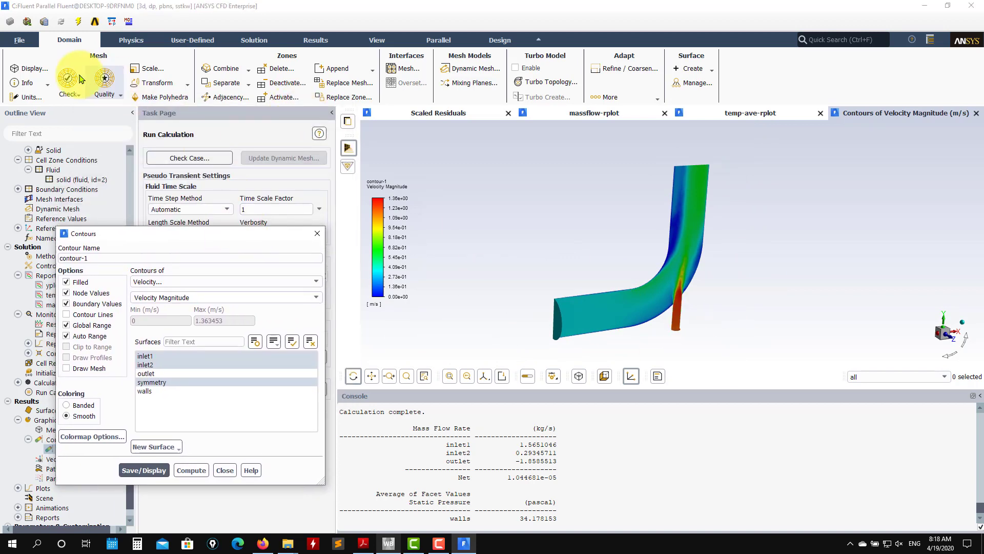
Step: Enable reflections, static shadows, dynamic shadows and the ground plane grid in the graphics preferences, and inspect their effect on the elbow
left_click(21, 41)
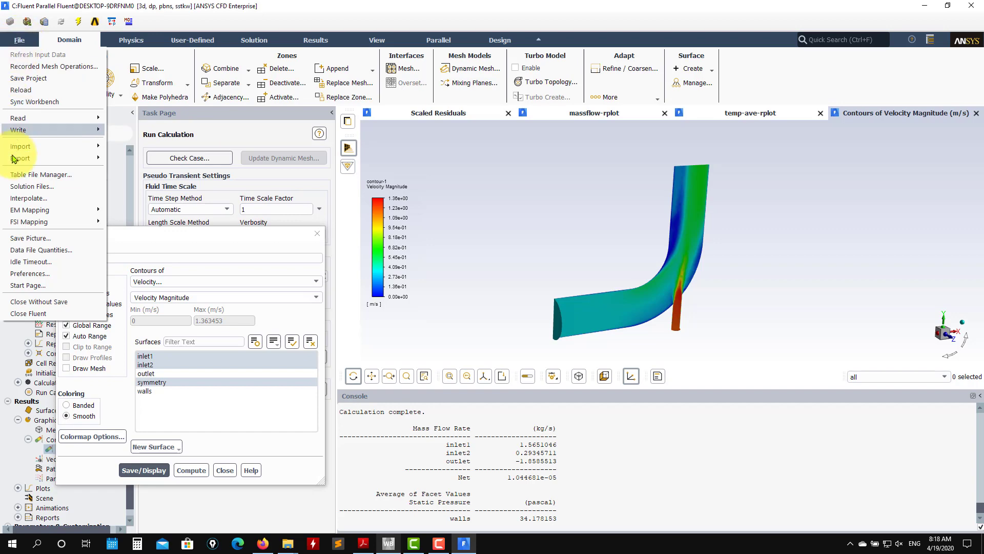
left_click(30, 274)
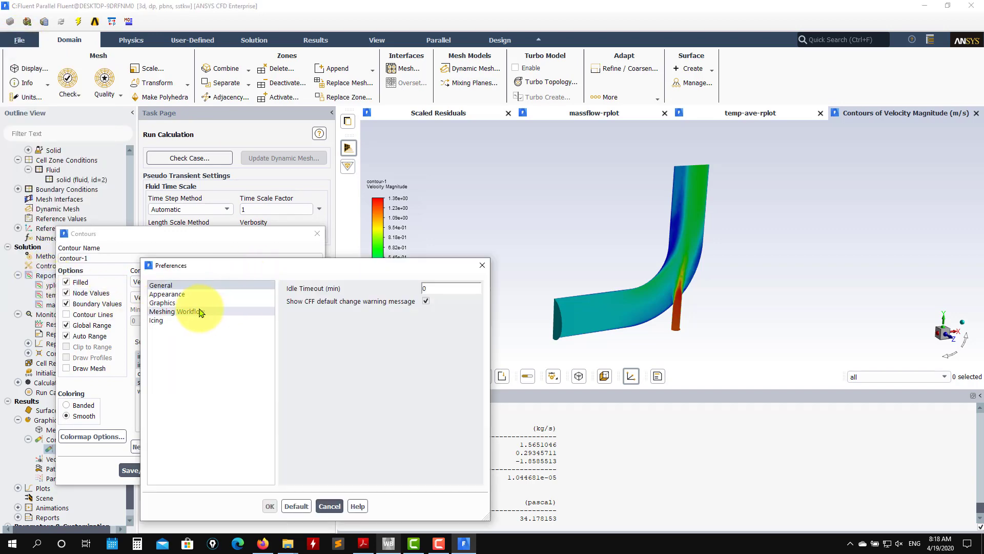
left_click(179, 303)
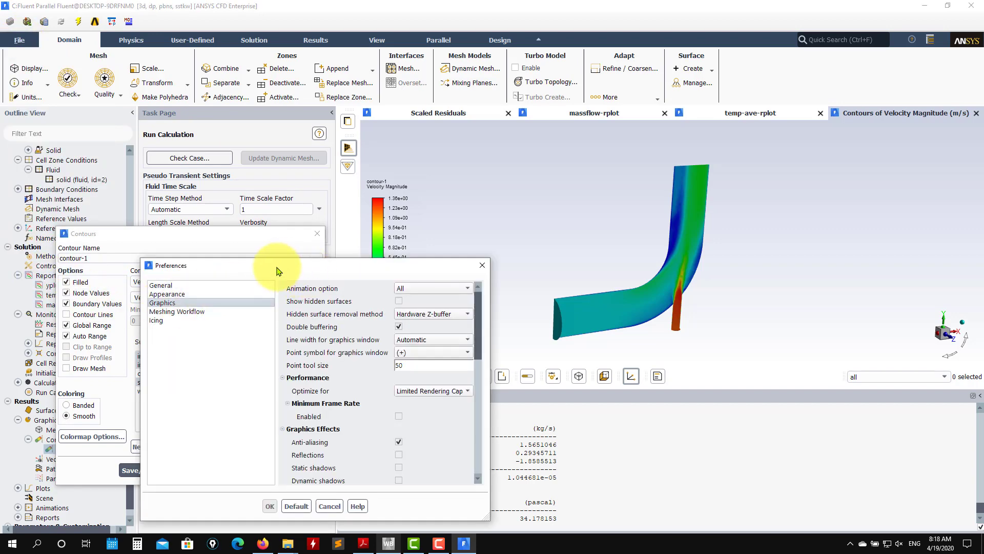
left_click_drag(259, 268, 184, 101)
scroll(391, 180, "down", 3)
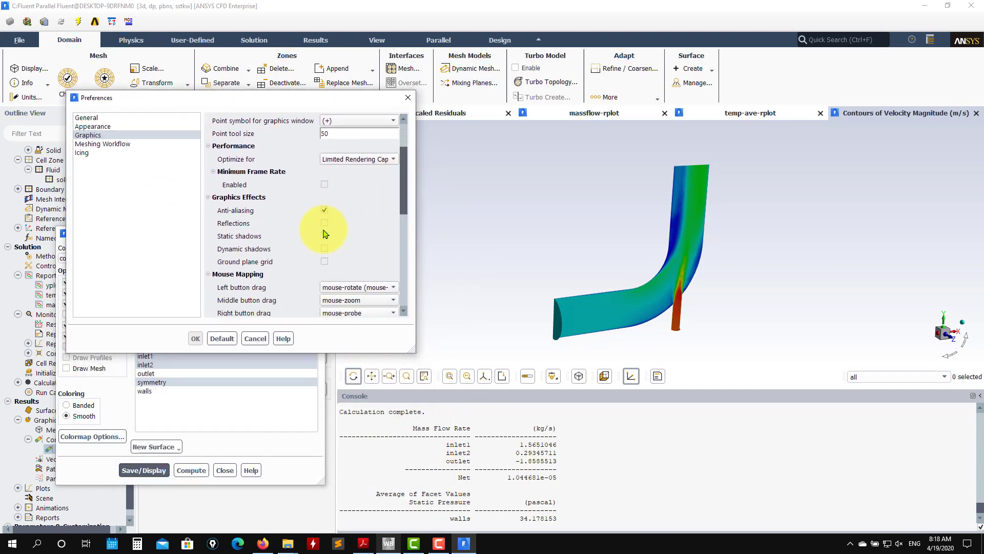
left_click(325, 224)
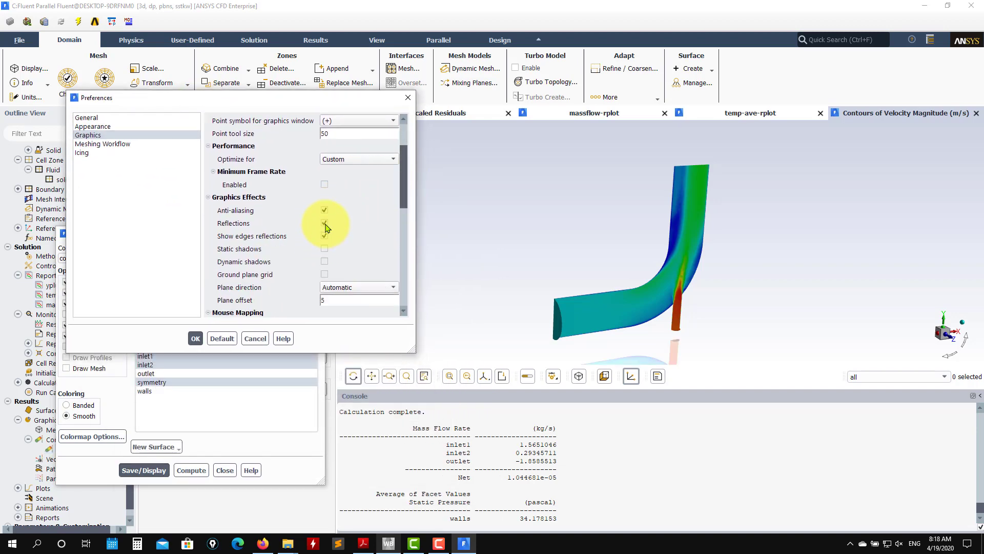
left_click(325, 275)
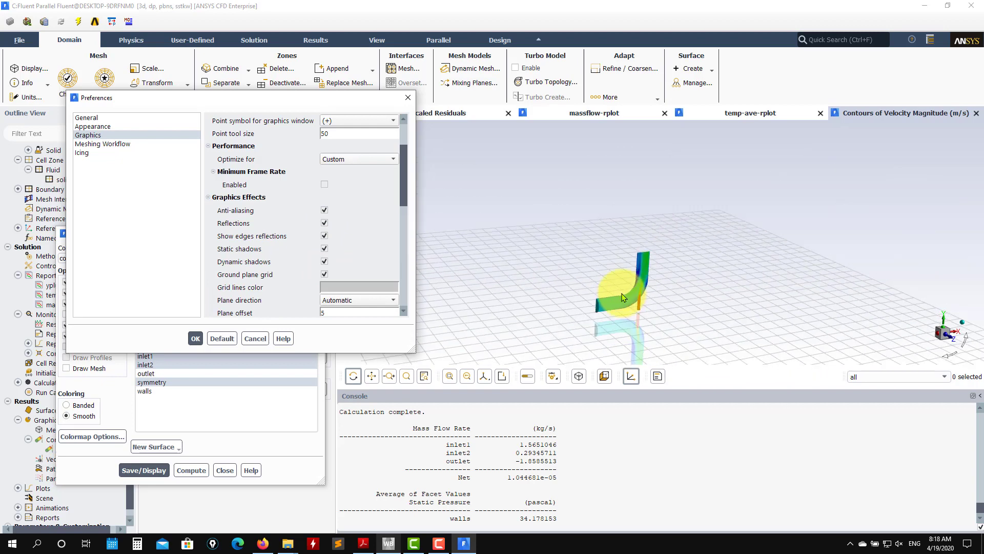
left_click_drag(670, 316, 359, 256)
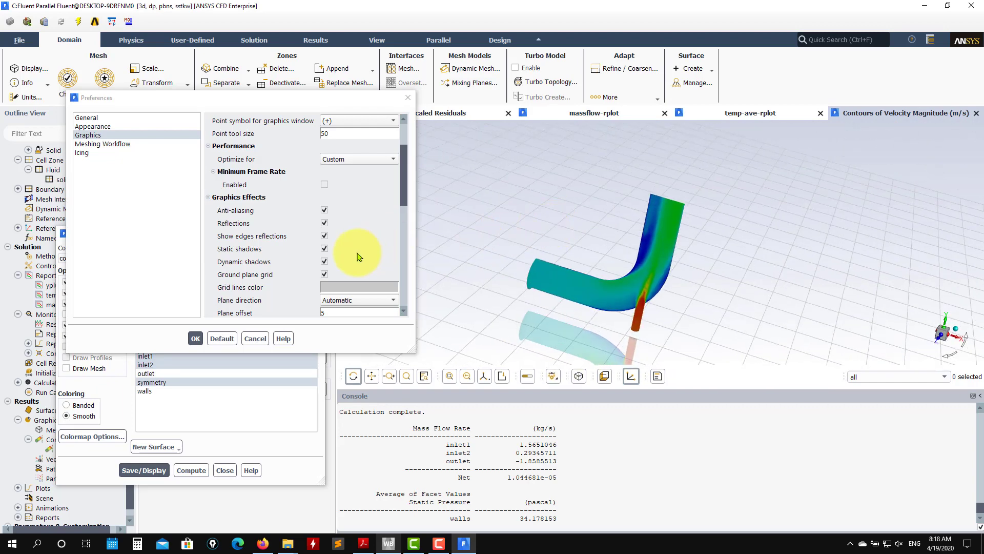
Step: Switch off the ground plane grid, dynamic shadows, static shadows and reflections, and accept the graphics preferences
left_click(324, 277)
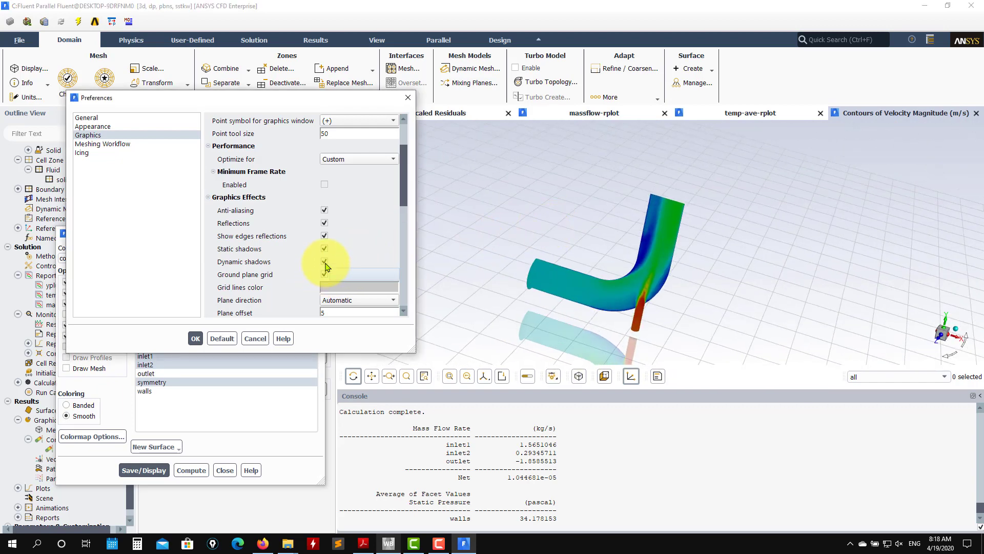
left_click(324, 276)
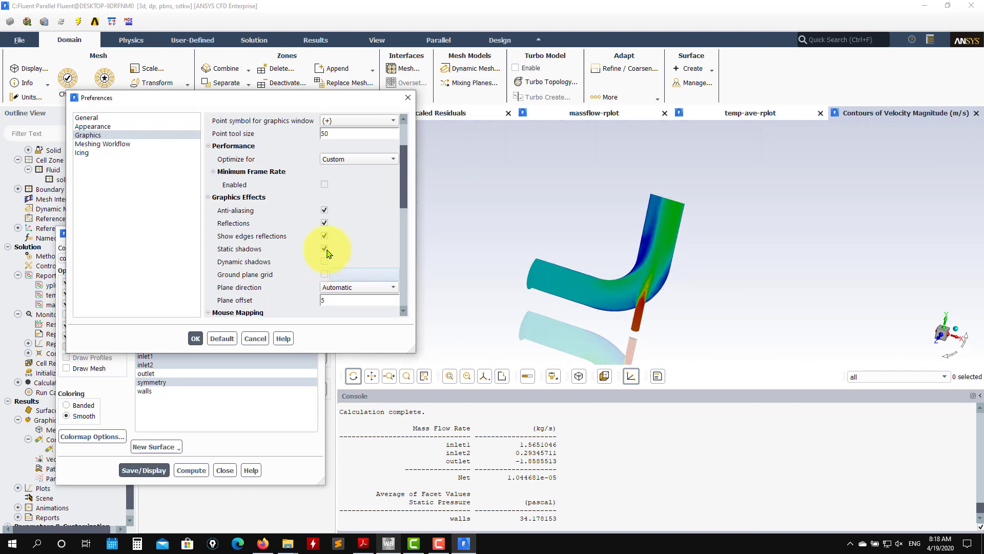
left_click(324, 224)
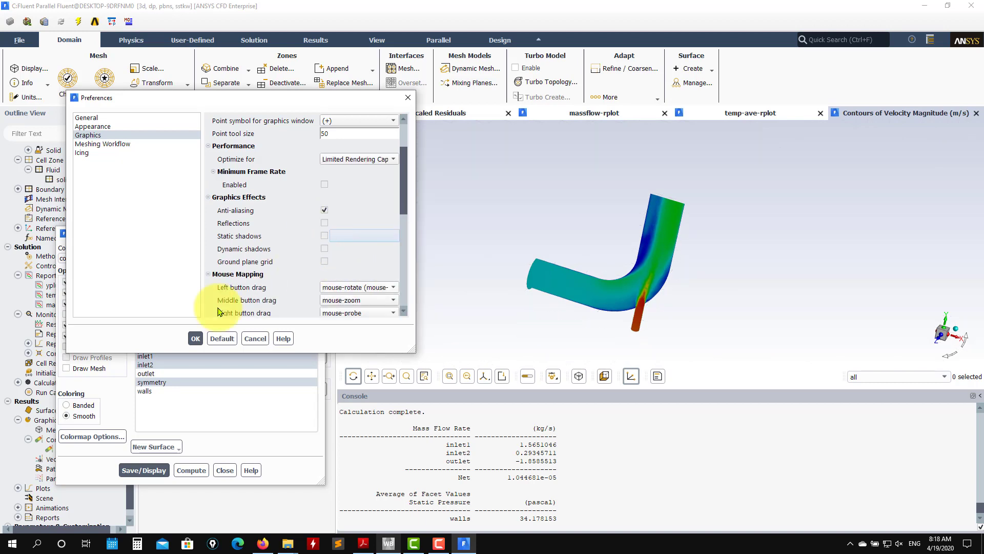
left_click(197, 338)
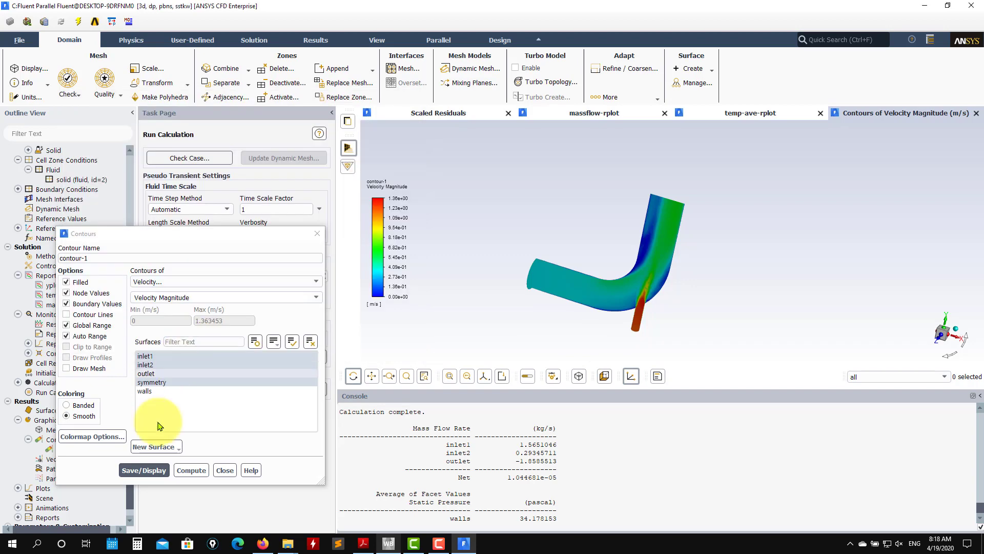
Step: Redisplay the velocity magnitude contours and turn off lighting for the graphics display
left_click(150, 470)
left_click_drag(617, 303, 539, 303)
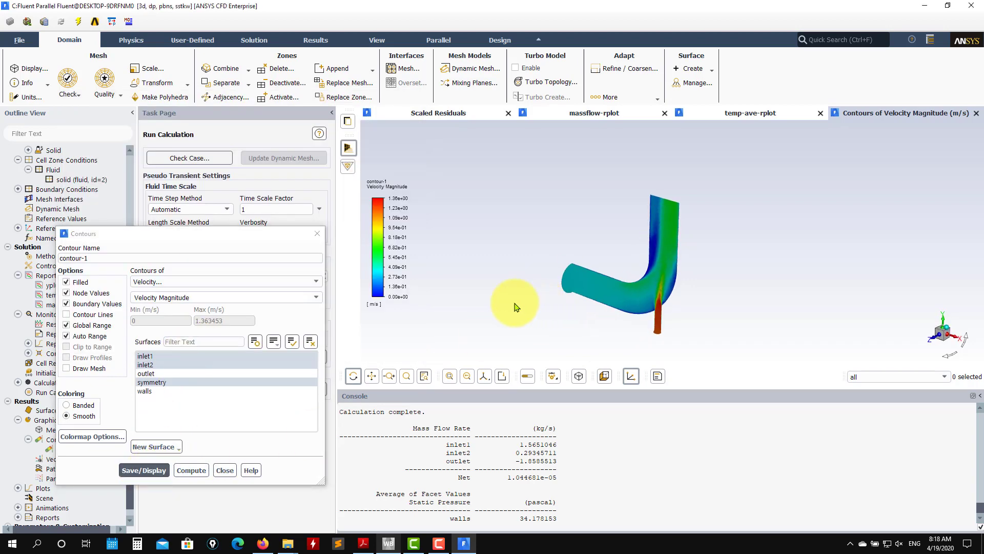
left_click(374, 41)
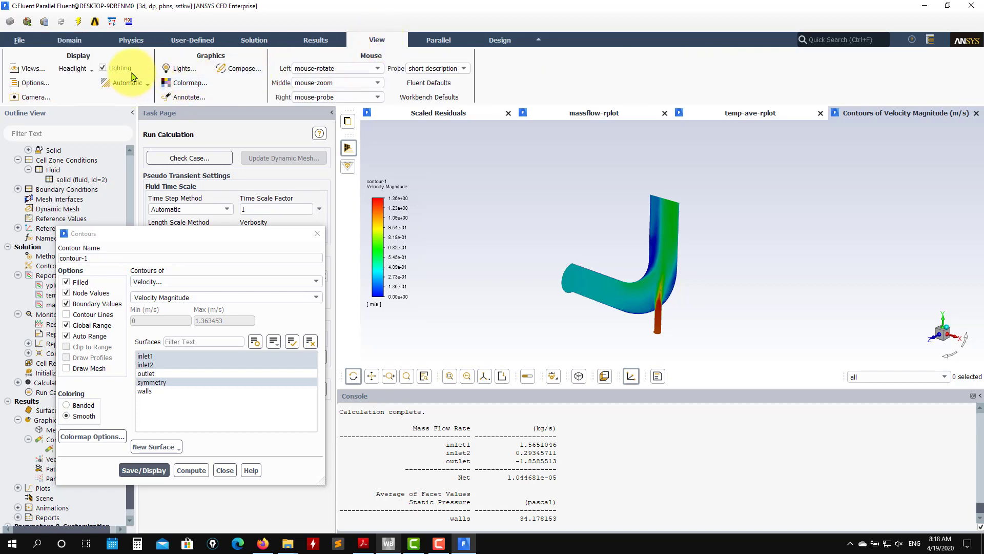
left_click(115, 71)
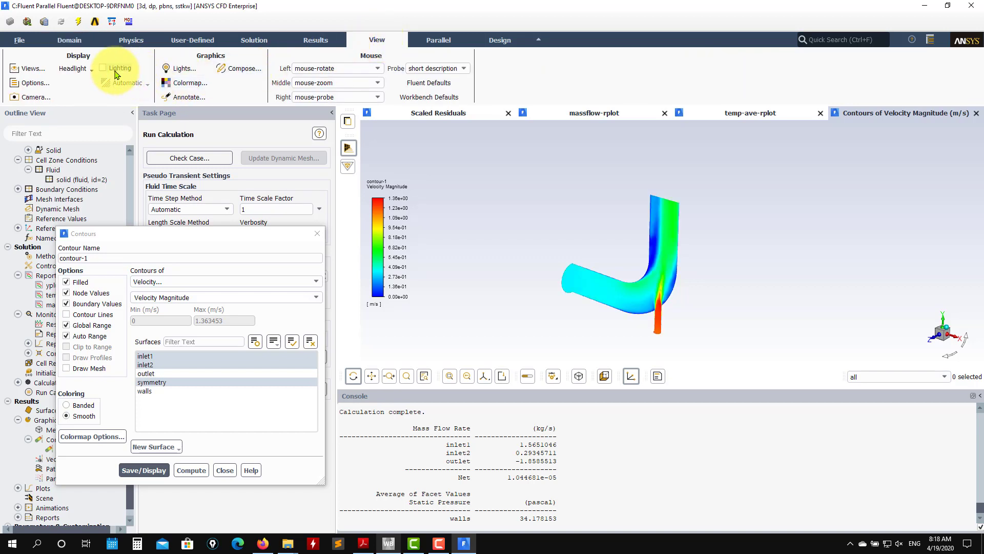
Step: Redisplay the velocity magnitude contours with lighting off and examine the elbow around the small inlet junction
left_click_drag(596, 273, 660, 288)
scroll(660, 287, "up", 3)
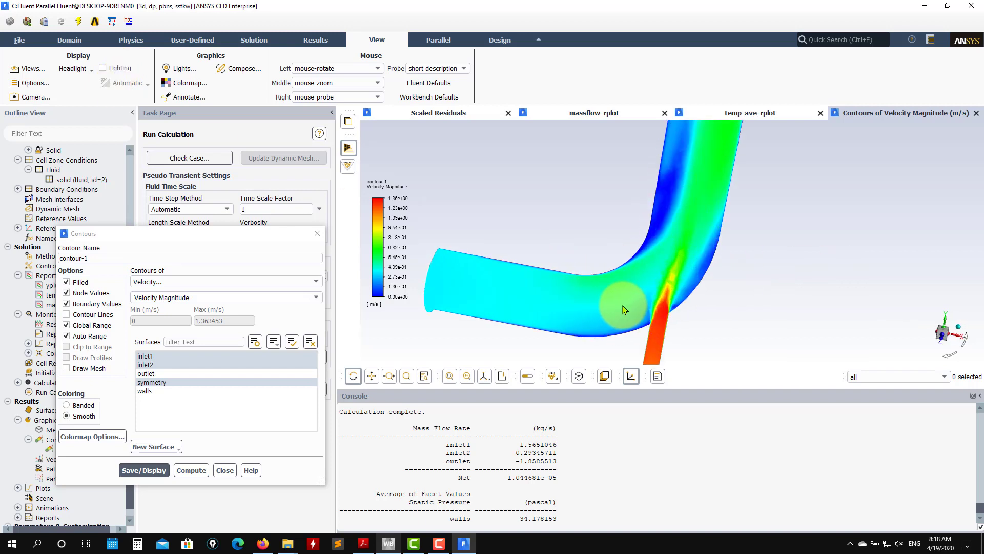
left_click(118, 72)
left_click(144, 470)
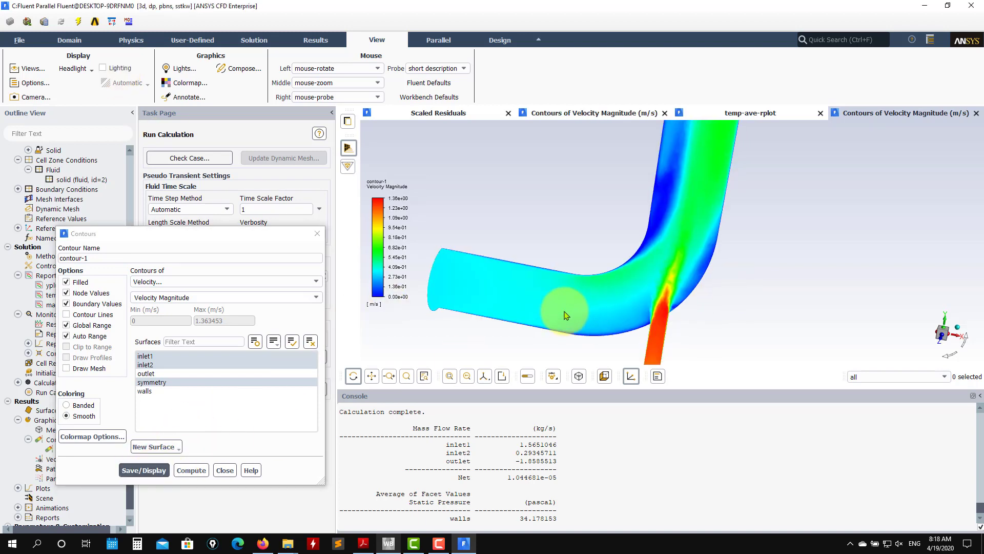
left_click_drag(564, 314, 615, 245)
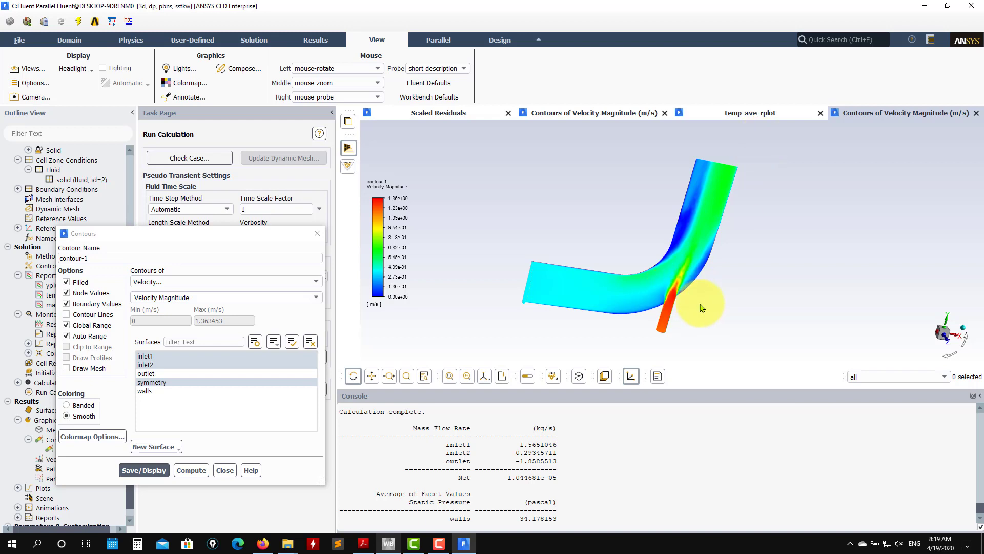
Step: Add the outlet to the contour-1 surfaces, redisplay the velocity magnitude contours and inspect the outlet face
left_click(146, 374)
left_click(151, 469)
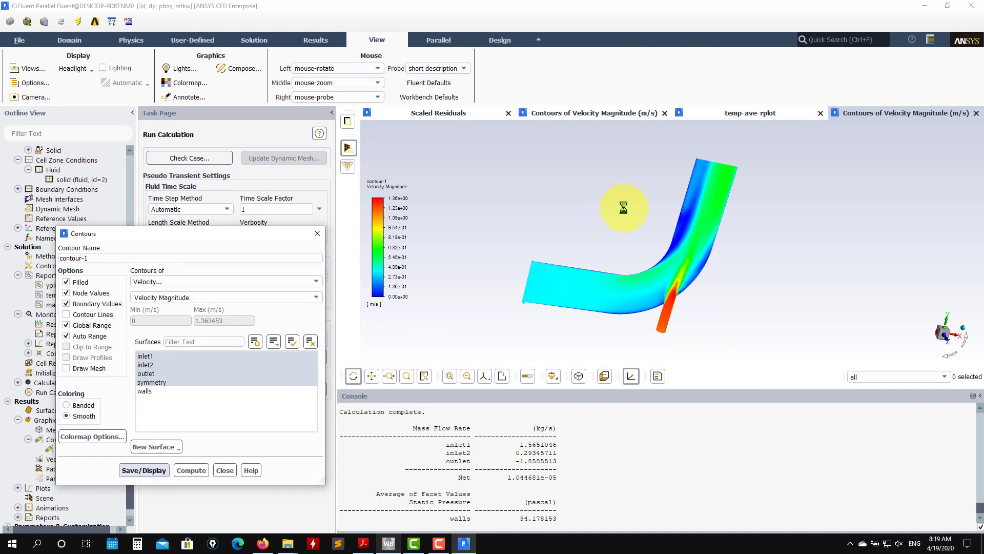
left_click_drag(638, 286, 630, 220)
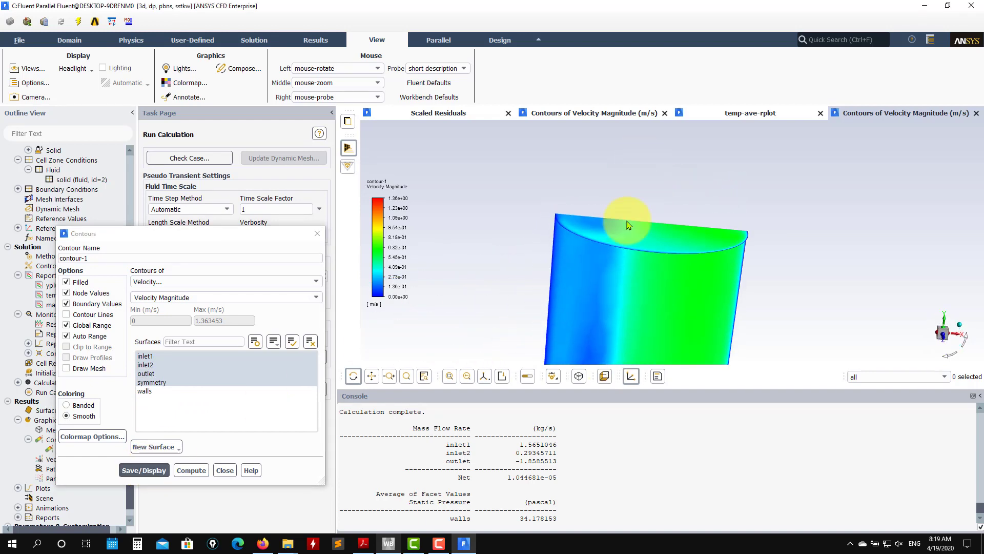
Step: Switch contour-1 to static temperature, display it on the selected surfaces and inspect the elbow
left_click(313, 282)
left_click(220, 308)
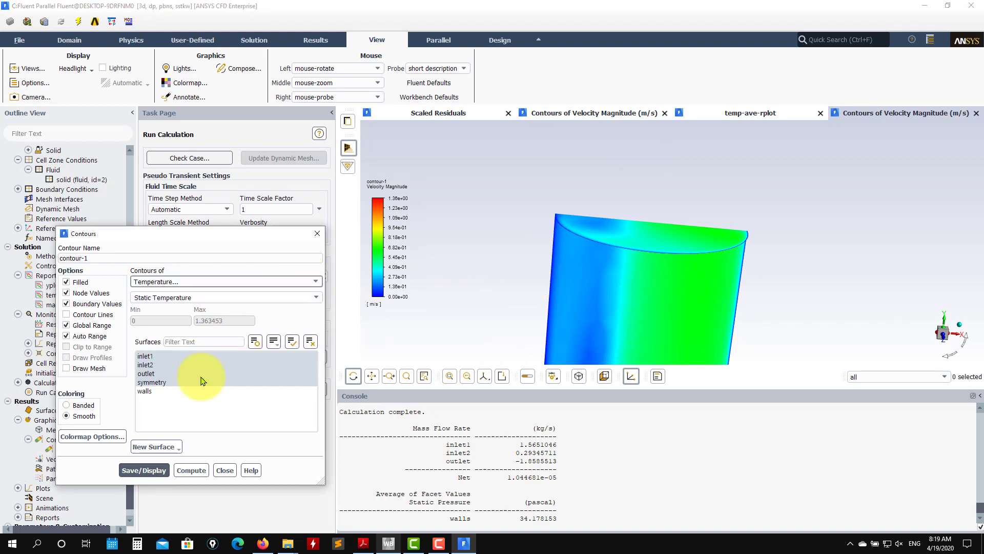
left_click(157, 476)
left_click_drag(534, 292, 710, 328)
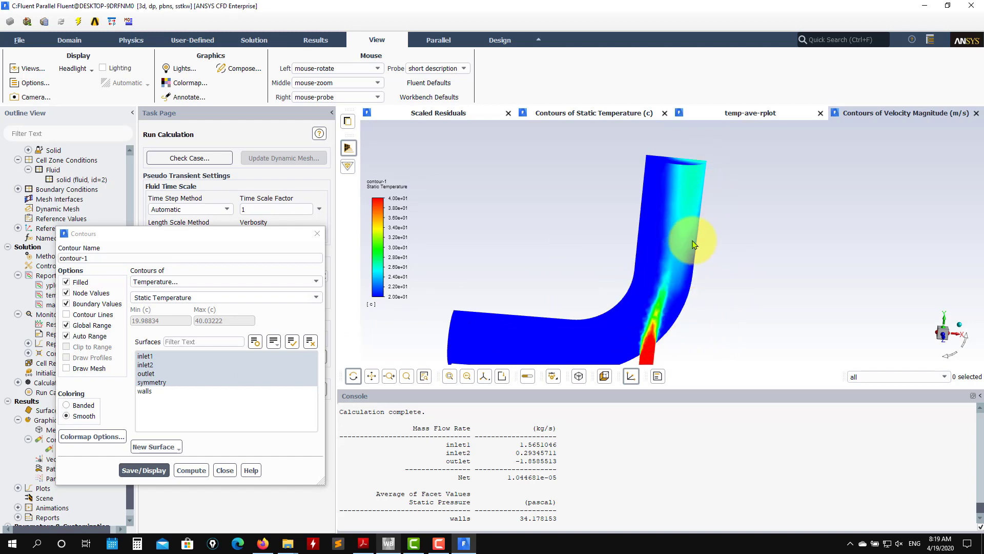
left_click_drag(693, 244, 419, 353)
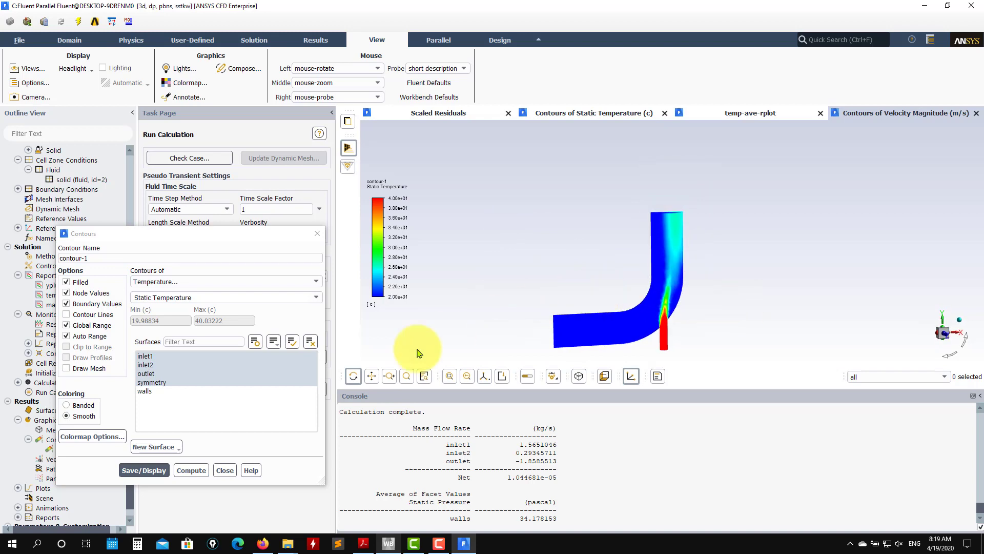
Step: Switch contour-1 to turbulent intensity, display it and inspect the mixing region above the small inlet
left_click(309, 282)
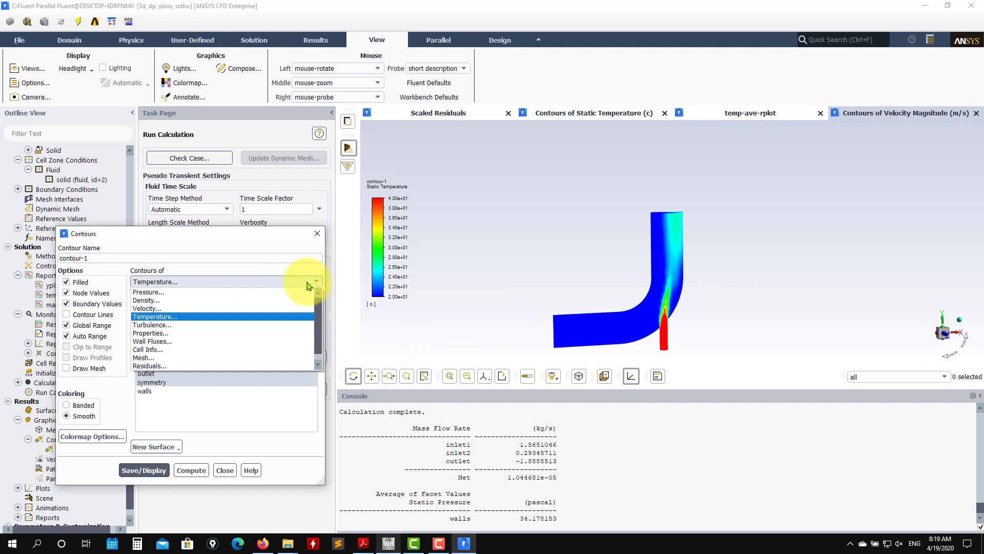
left_click(174, 325)
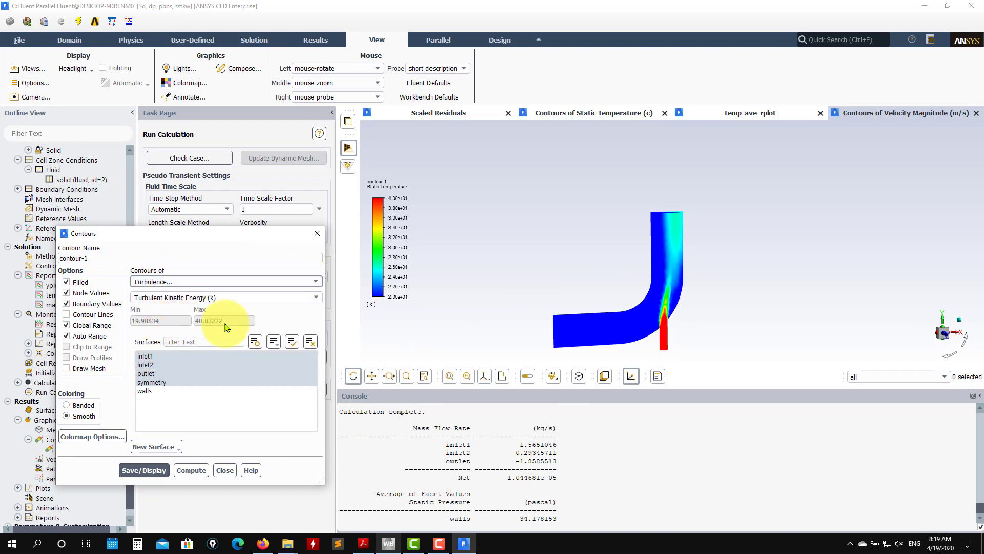
left_click(317, 299)
left_click(255, 317)
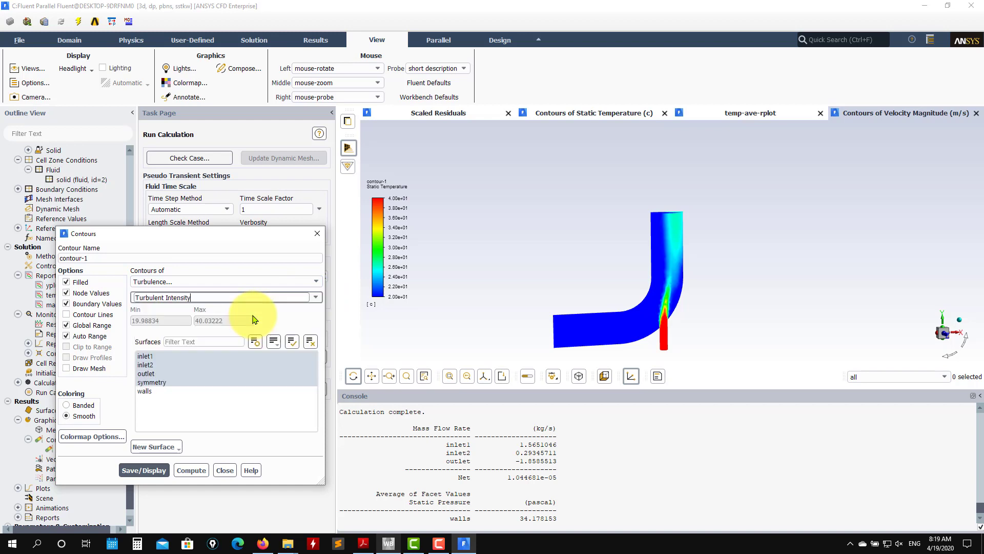
left_click(143, 470)
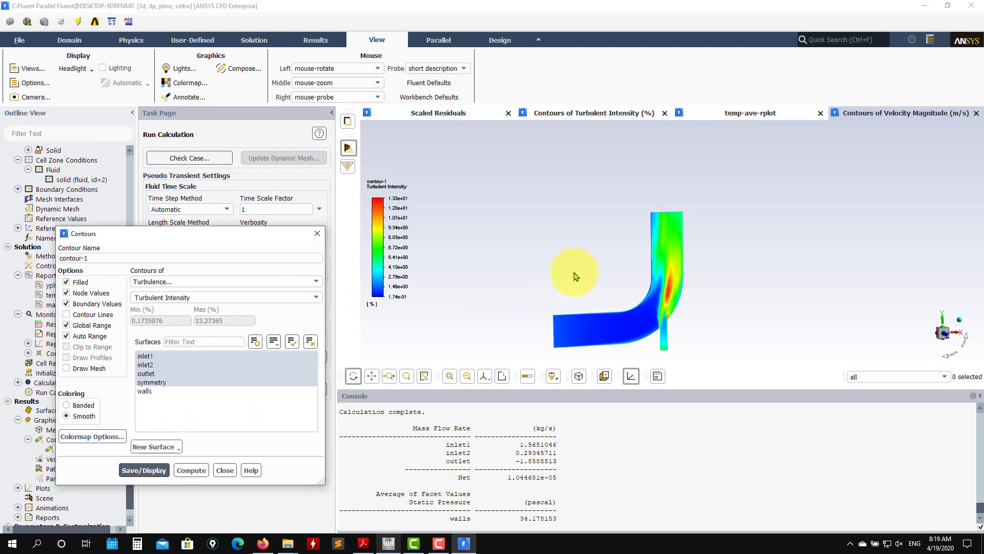
scroll(637, 315, "up", 3)
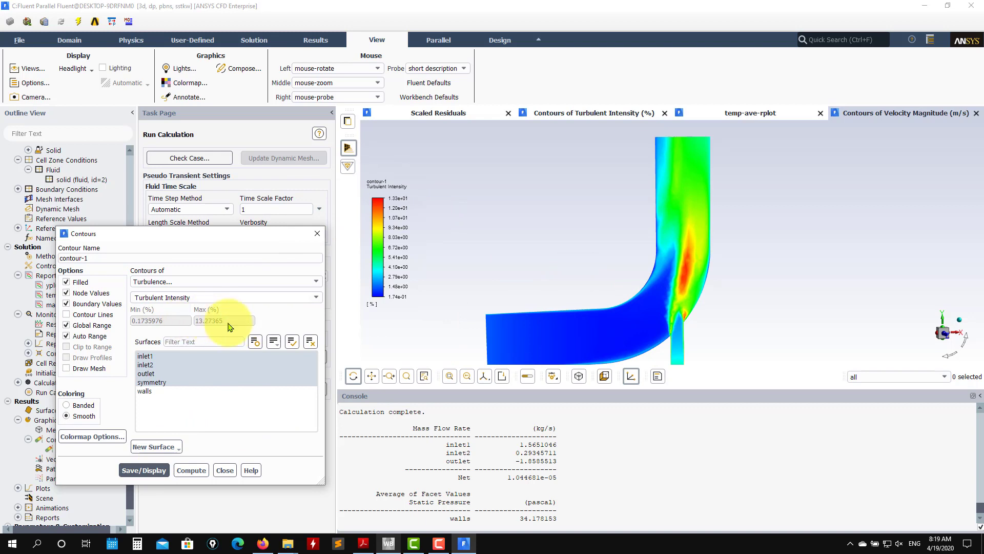
scroll(710, 308, "down", 2)
scroll(705, 292, "up", 4)
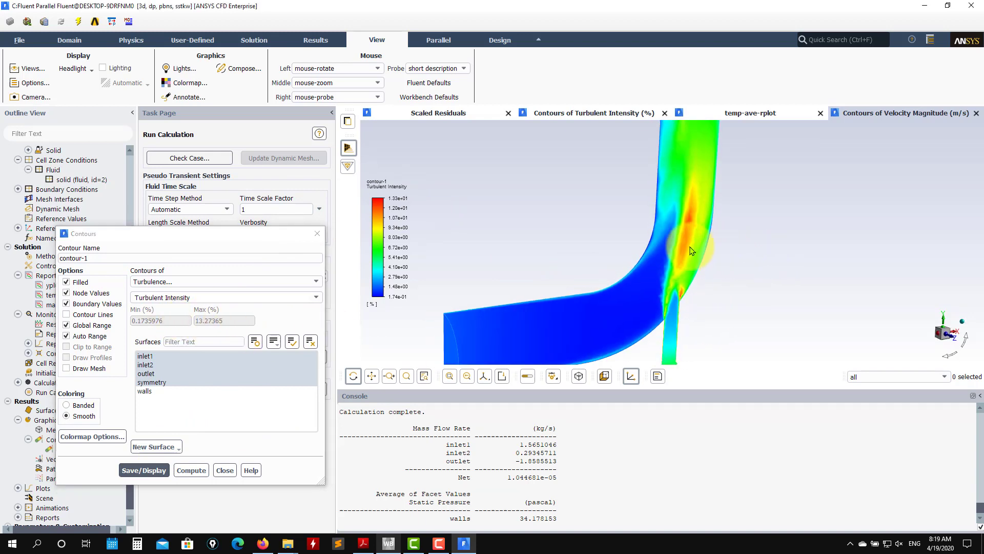
left_click_drag(775, 259, 623, 230)
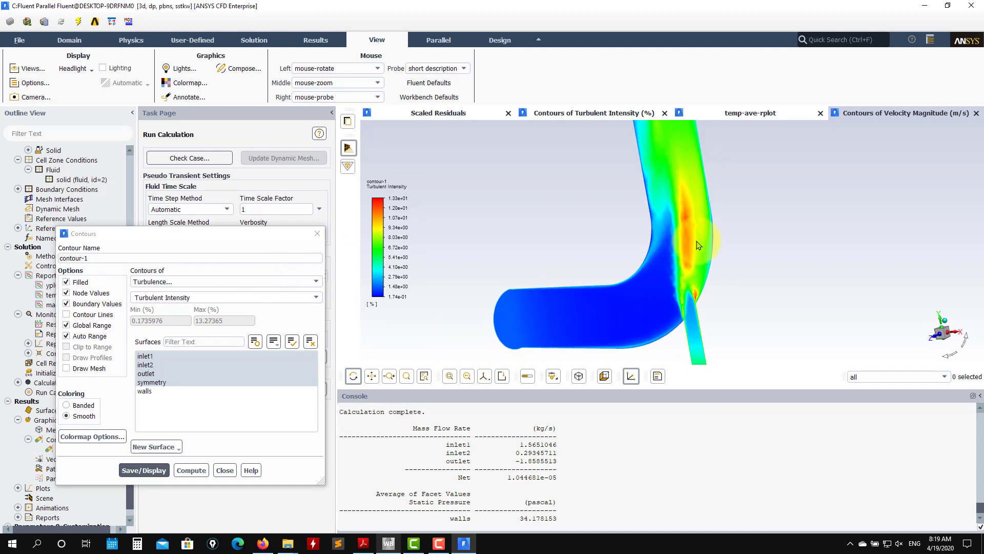
left_click_drag(703, 298, 702, 262)
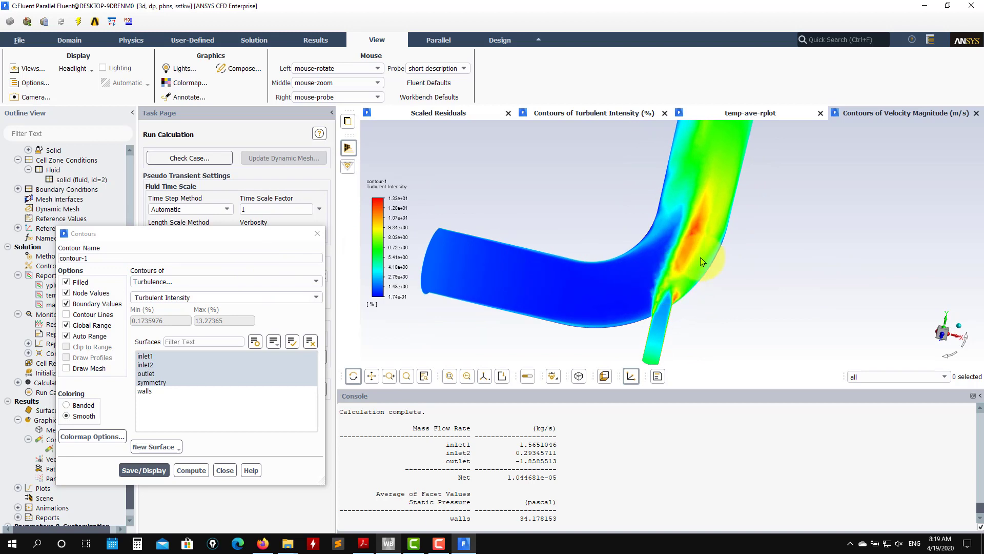
scroll(648, 253, "down", 2)
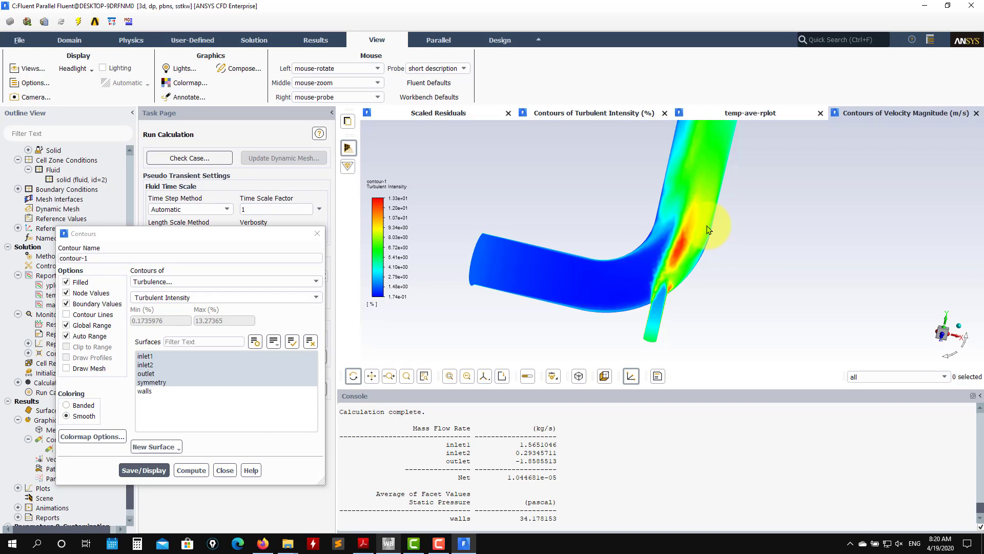
Step: Switch contour-1 to effective viscosity, display and inspect it along the elbow, and close the contour settings
left_click(316, 299)
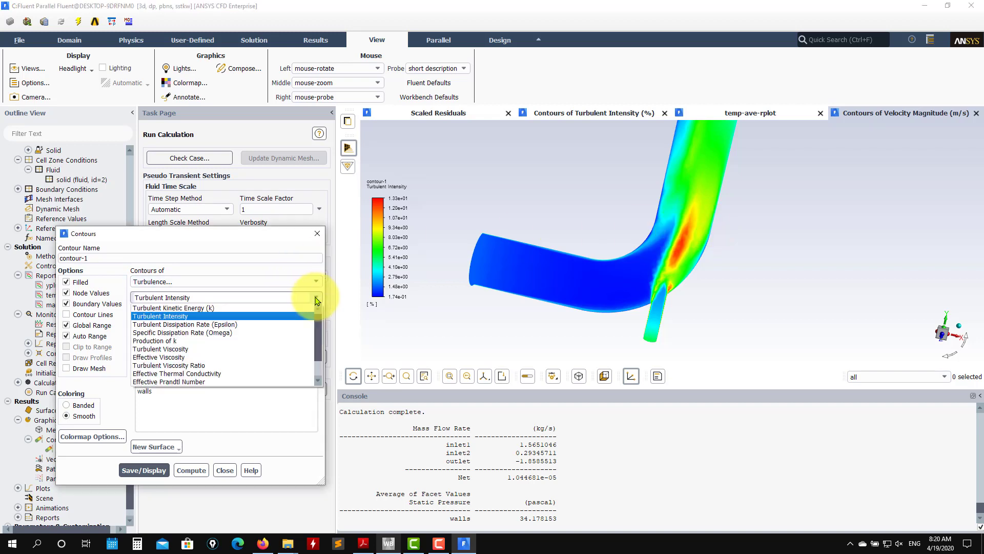
scroll(317, 335, "down", 1)
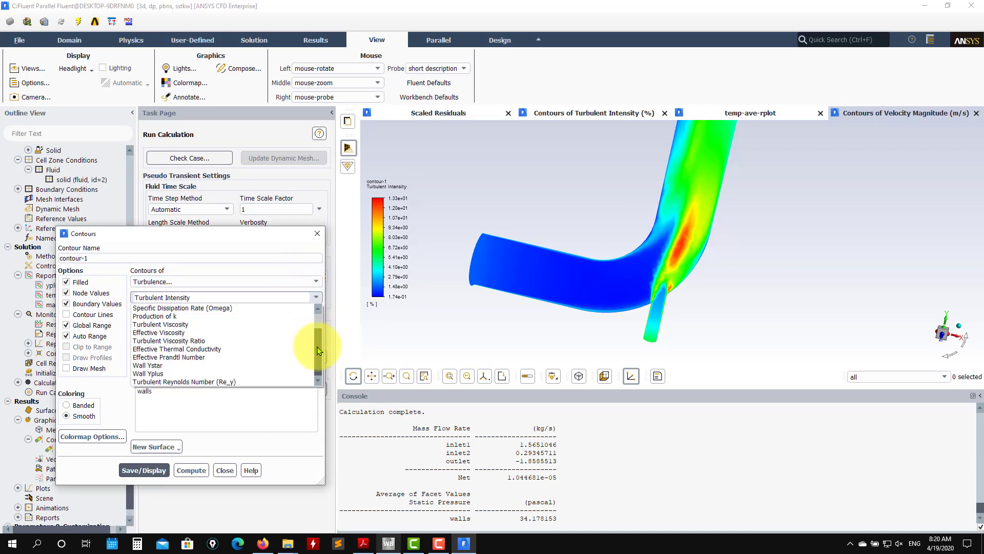
left_click(256, 334)
left_click(144, 470)
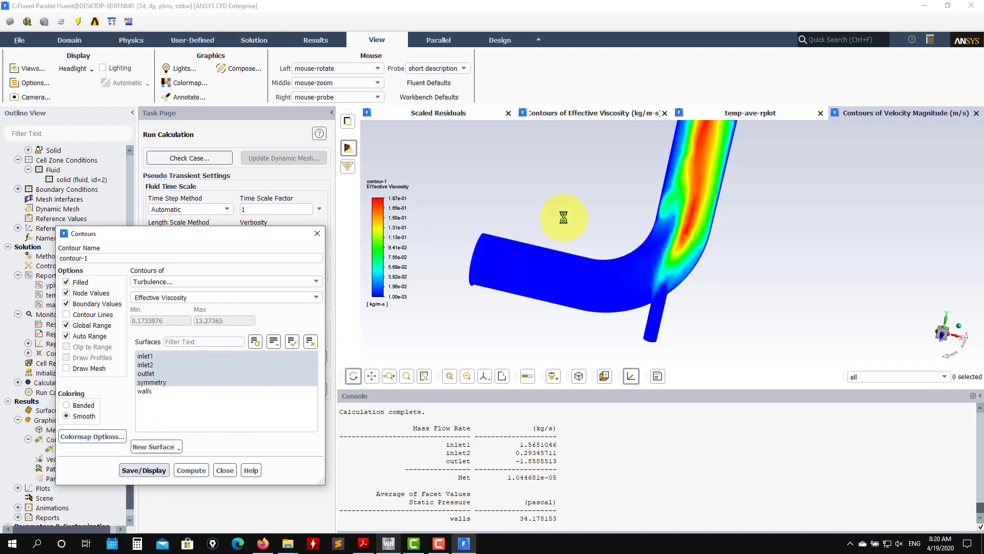
left_click_drag(656, 220, 688, 196)
scroll(688, 197, "up", 3)
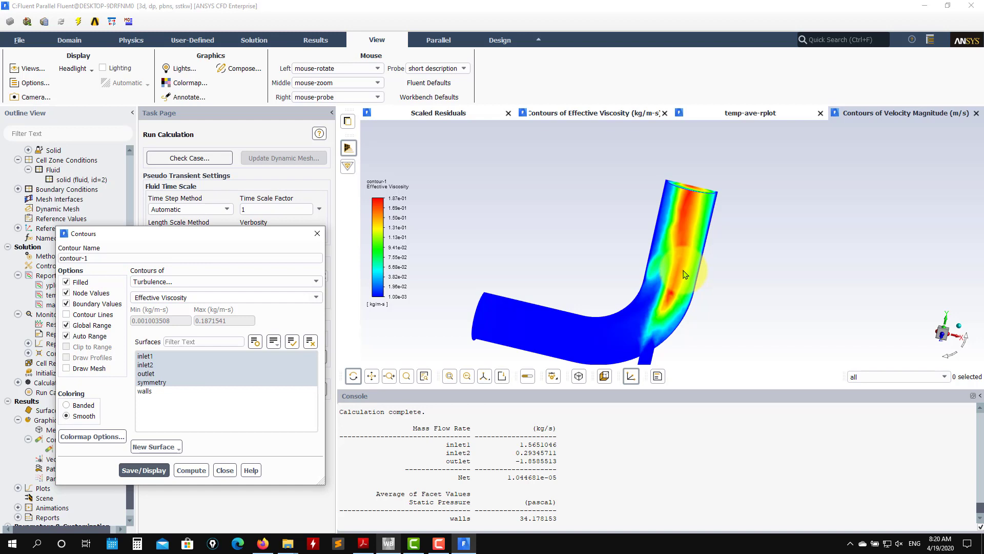
left_click_drag(684, 275, 624, 302)
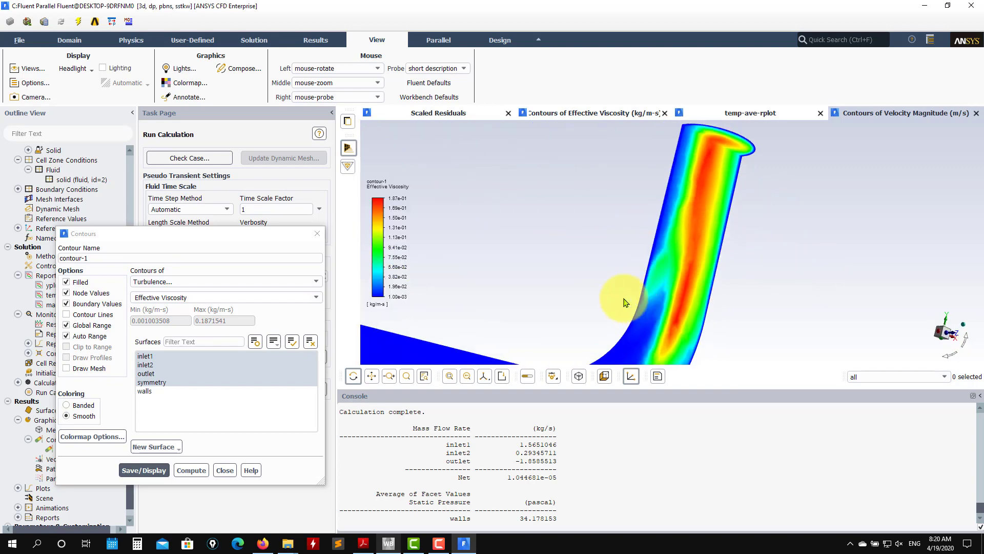
scroll(625, 303, "down", 5)
left_click(316, 298)
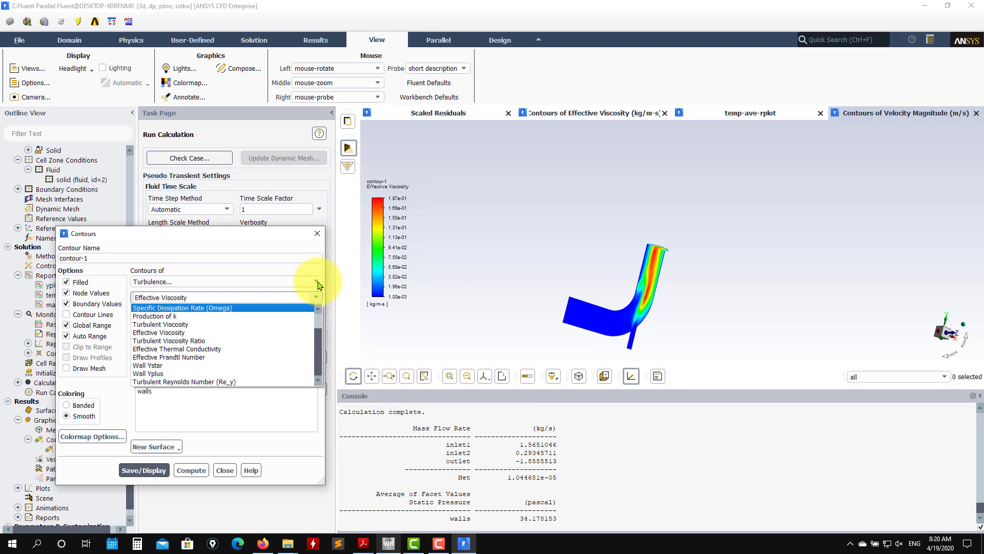
left_click(225, 470)
Step: Create pathlines-1 released from inlet1, coloured by particle ID, and display it
scroll(82, 329, "down", 1)
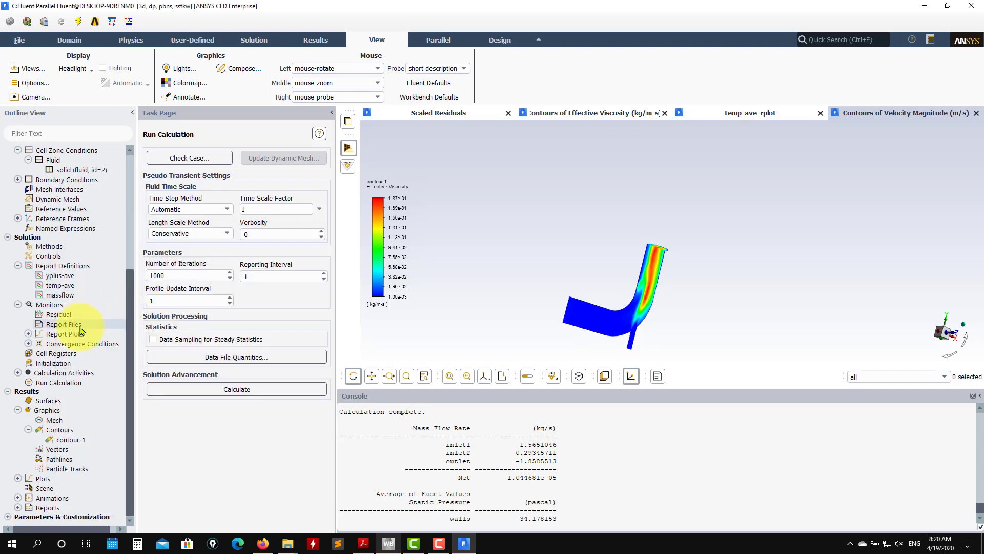
double_click(65, 463)
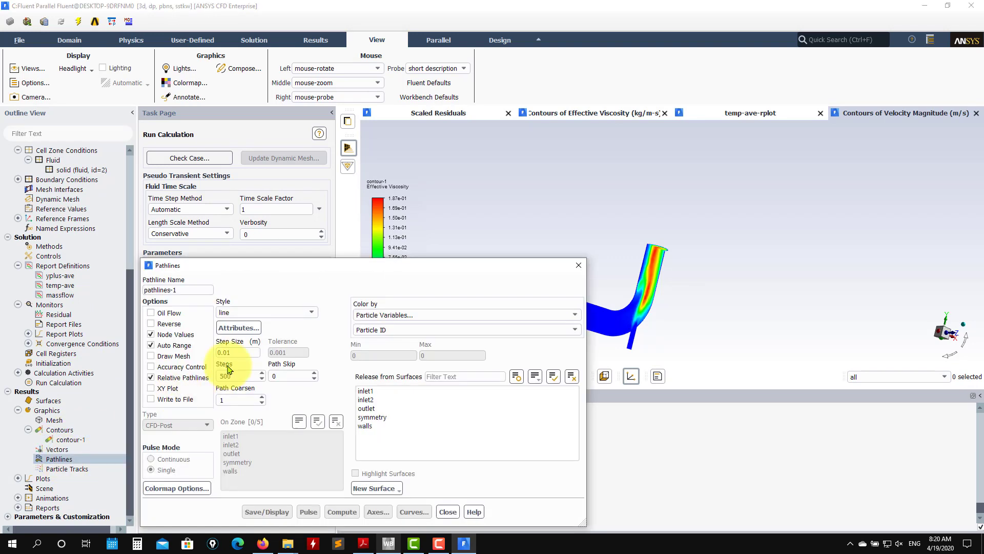
left_click_drag(277, 266, 270, 84)
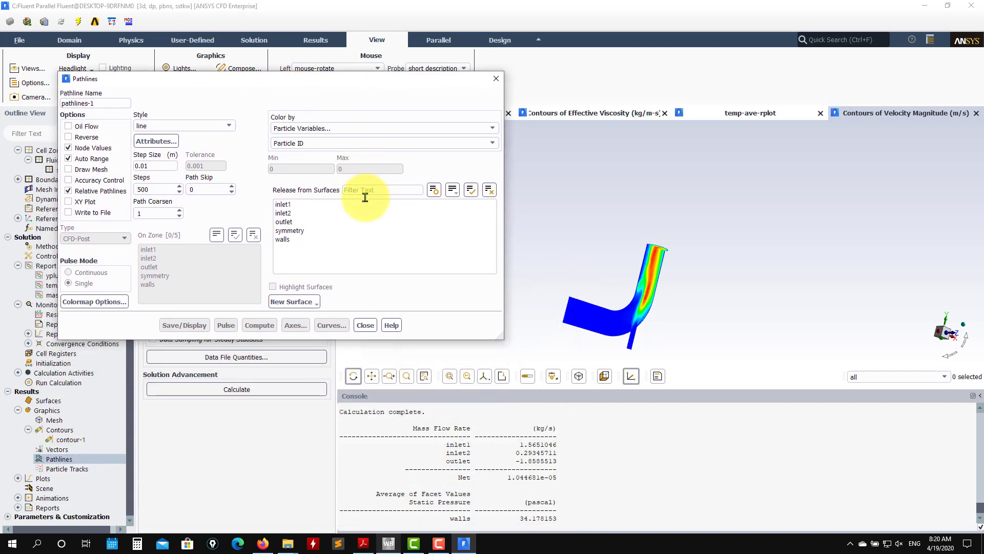
left_click(309, 205)
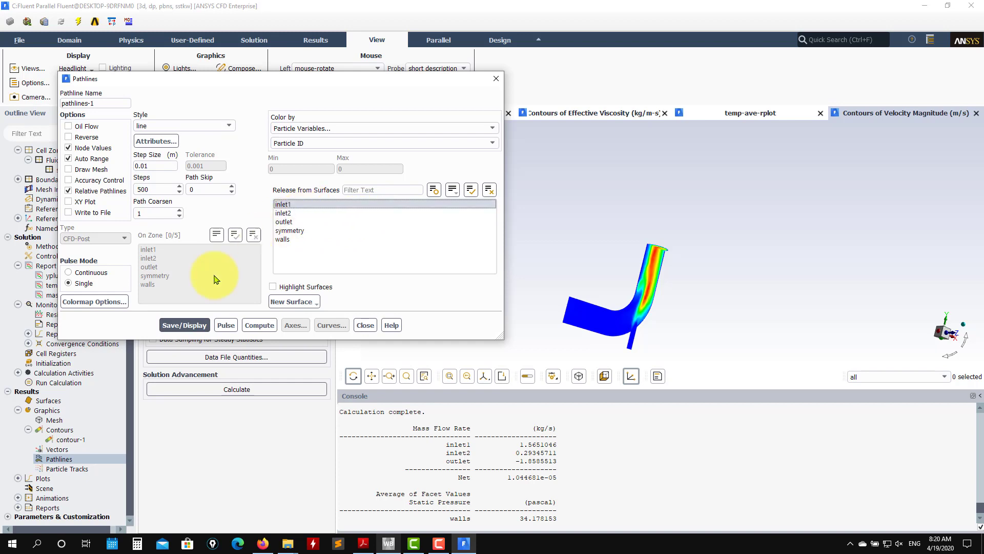
left_click(188, 327)
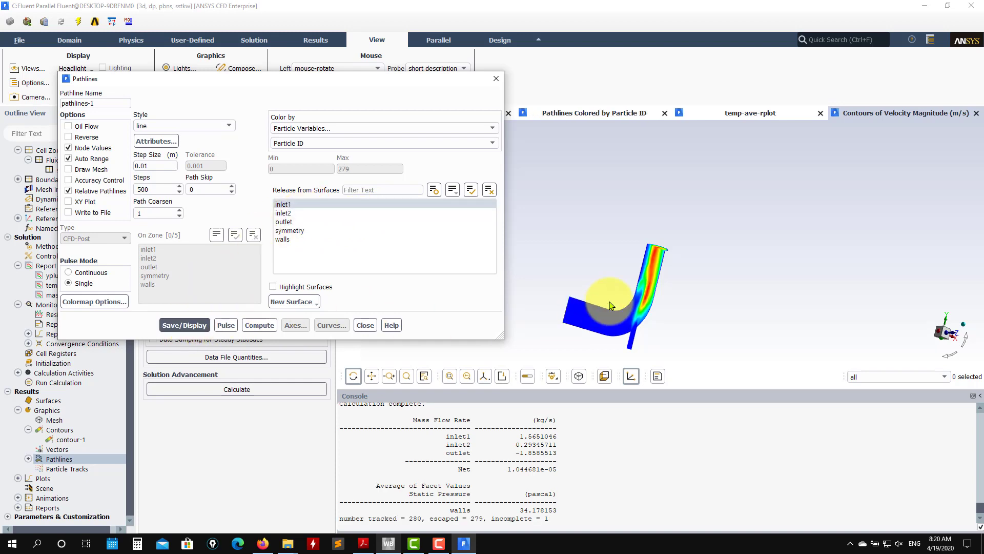
left_click_drag(630, 253, 636, 246)
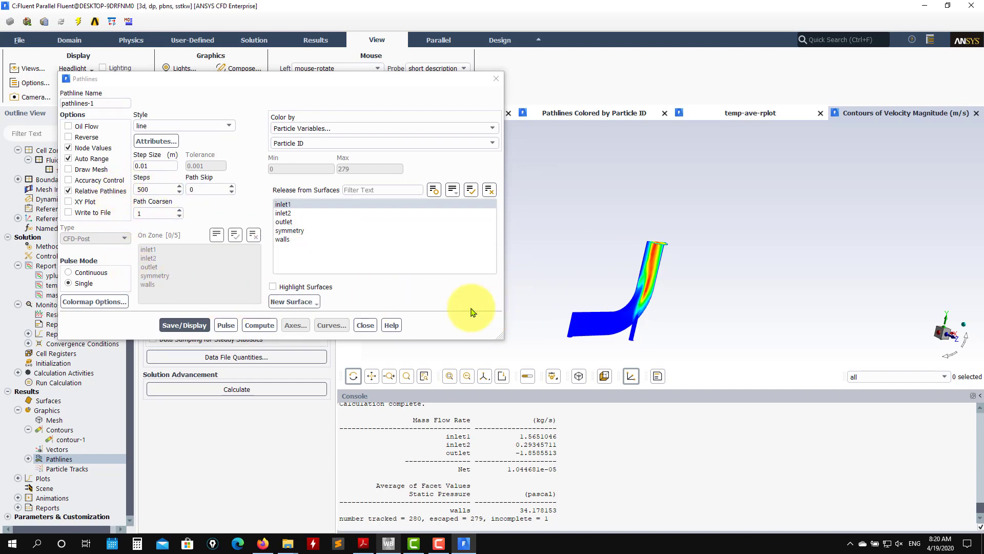
Step: Add inlet2 to the pathline release surfaces, recompute the pathlines, inspect the elbow and close the pathline settings
left_click(286, 214)
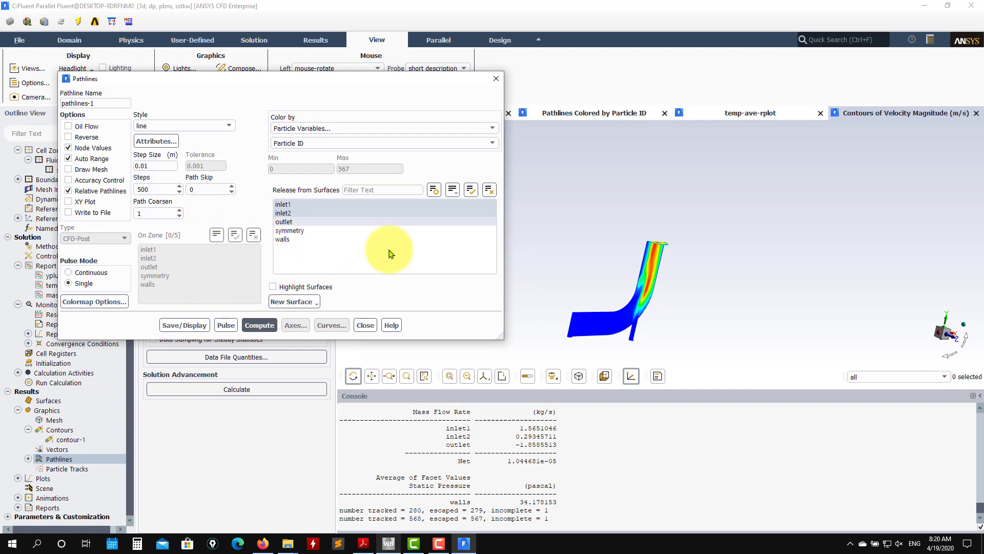
scroll(619, 301, "up", 10)
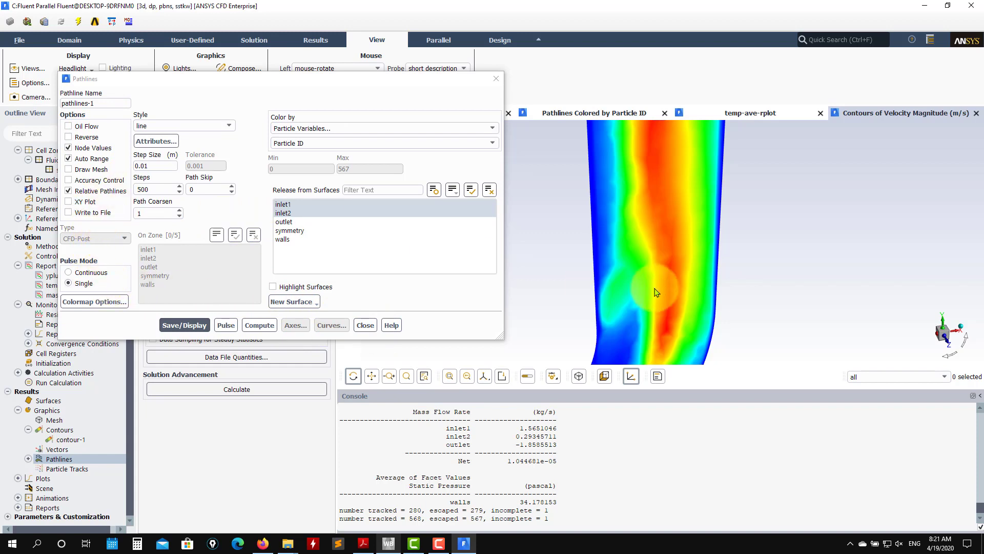
scroll(655, 291, "down", 5)
scroll(654, 291, "down", 3)
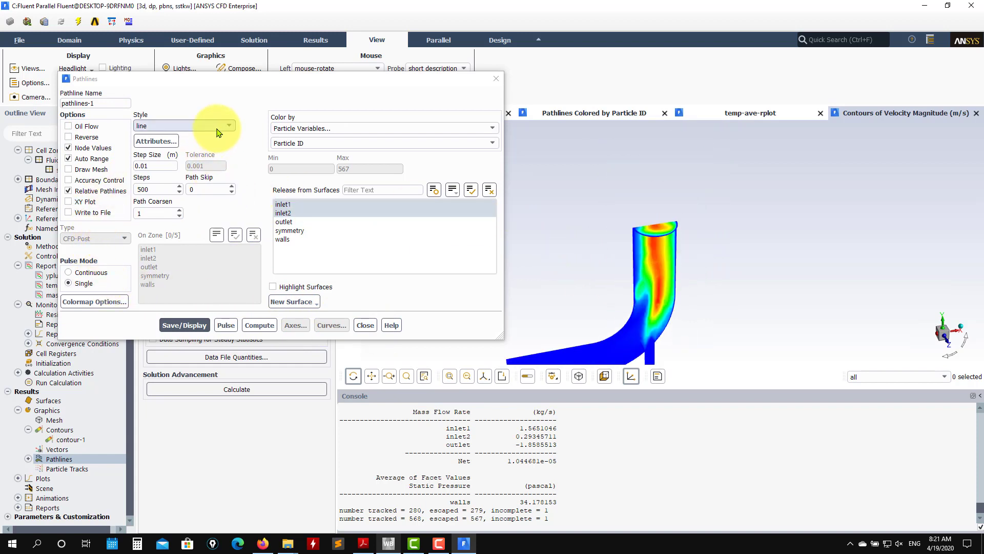
left_click(365, 325)
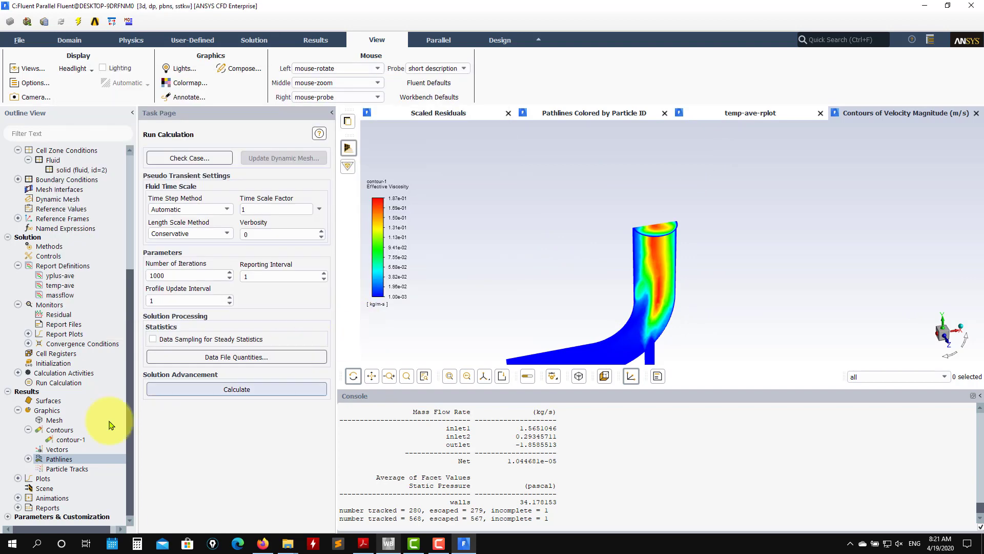
Step: Create vector-1 of velocity coloured by velocity magnitude on inlet1, inlet2, outlet and symmetry, and display it
left_click(28, 459)
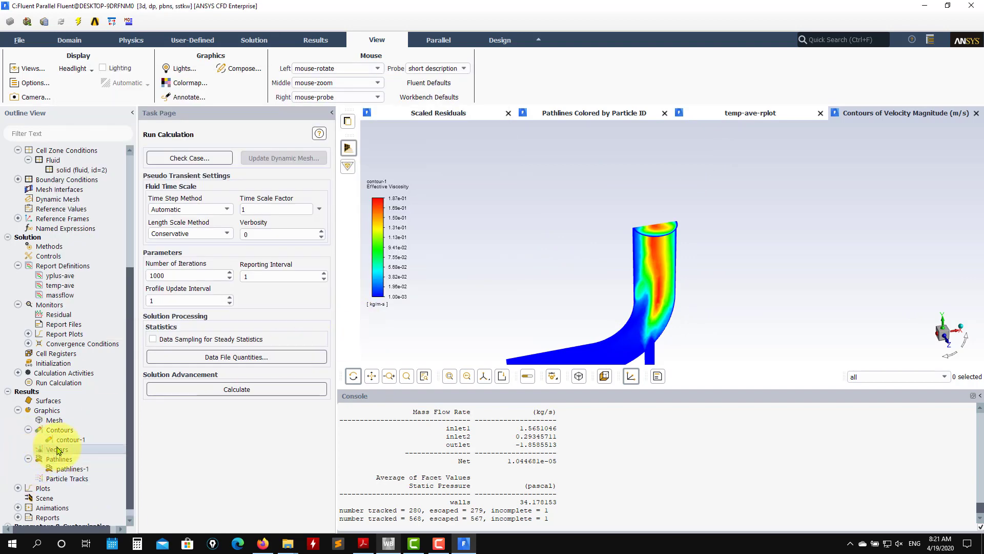
double_click(58, 450)
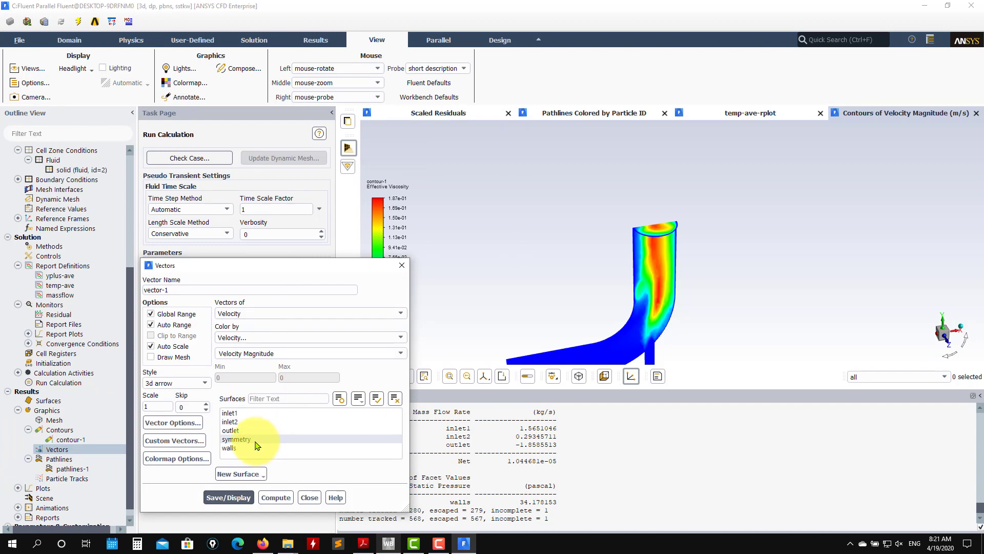
left_click(255, 440)
left_click(245, 415)
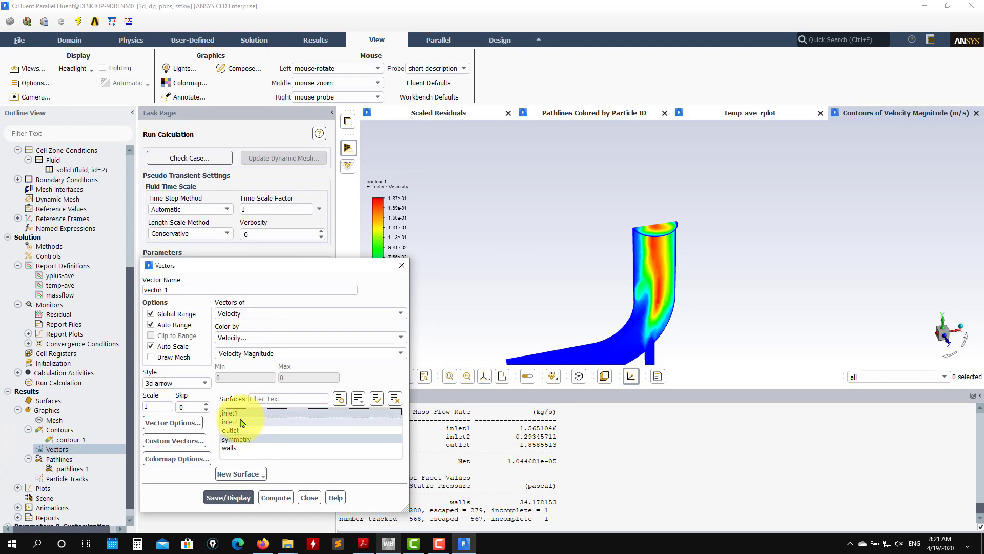
left_click(232, 449)
left_click(230, 431)
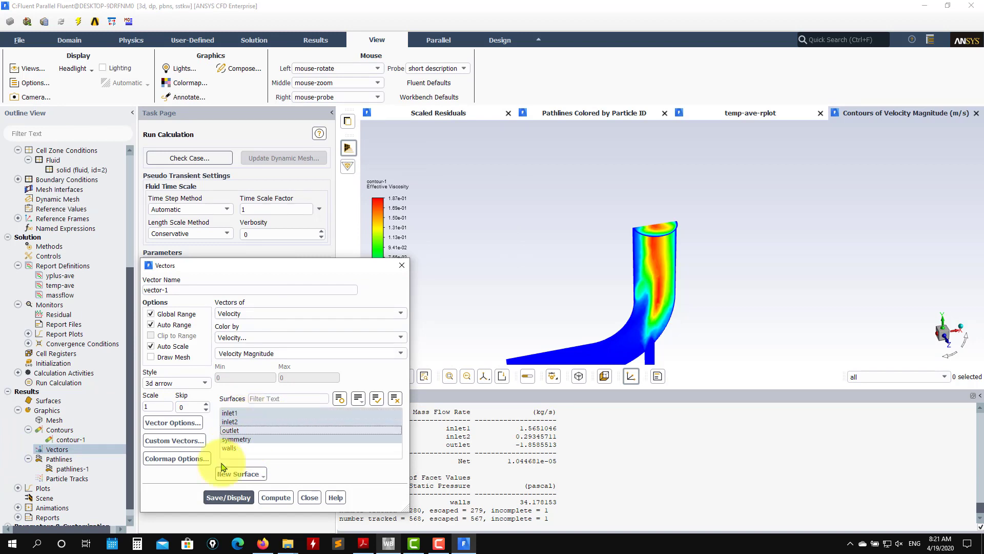
left_click(229, 497)
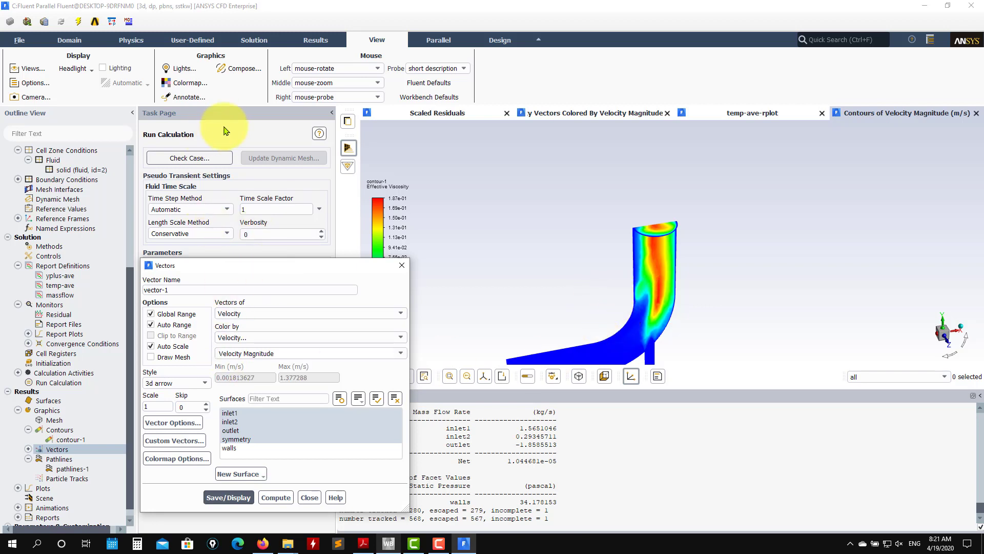
left_click_drag(265, 271, 214, 194)
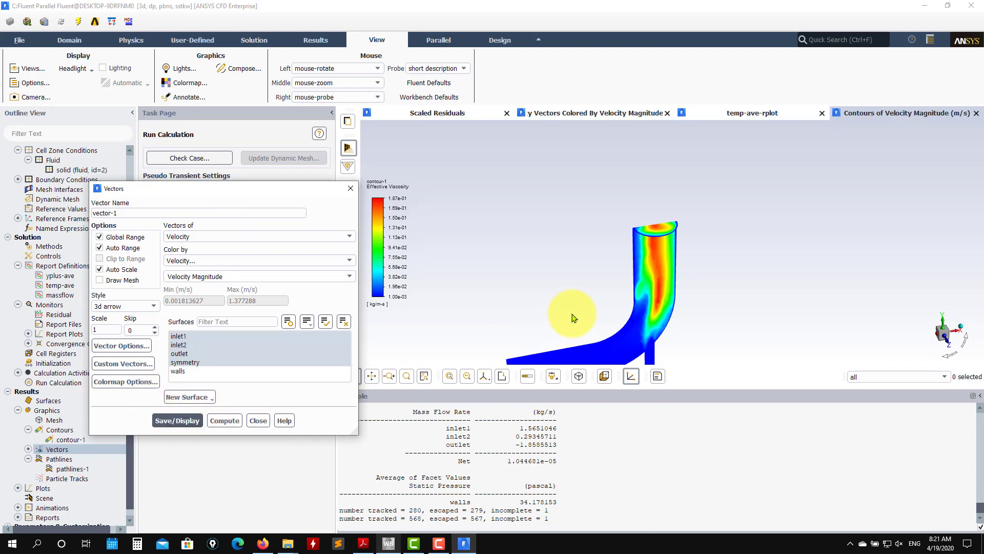
Step: Inspect the effective viscosity contours around the elbow bend, enable display lighting and close the vector settings
left_click_drag(567, 312, 725, 343)
scroll(656, 296, "up", 7)
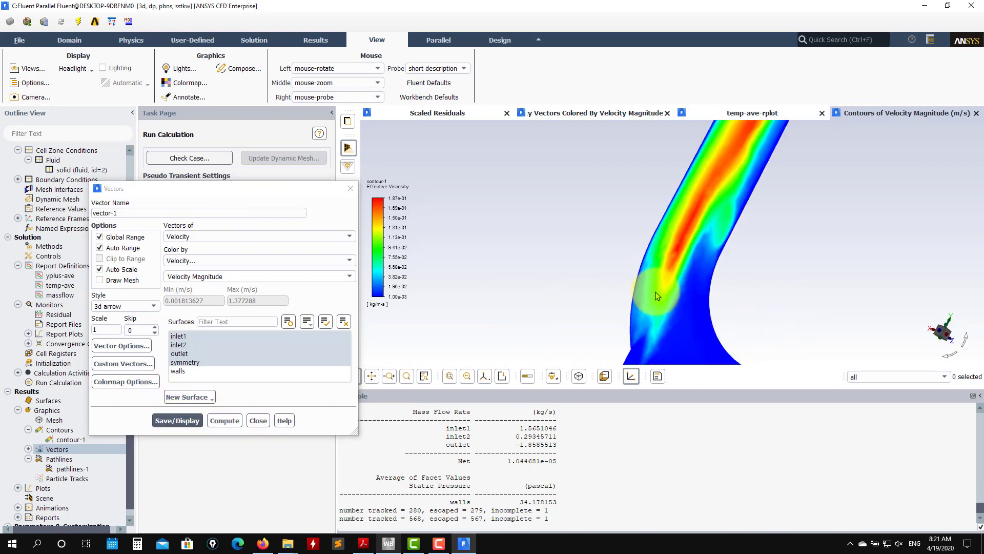
left_click_drag(756, 282, 636, 254)
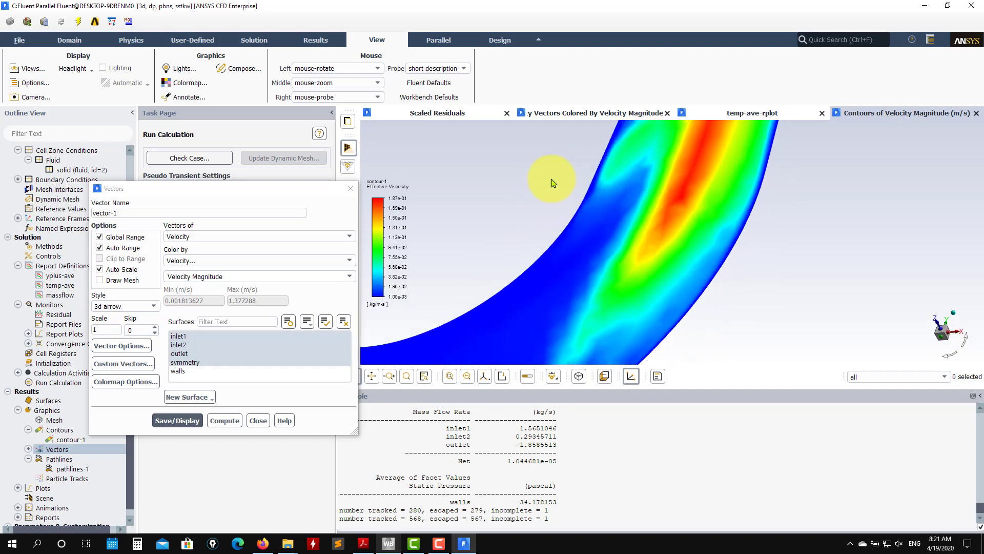
left_click_drag(552, 180, 711, 280)
left_click(102, 69)
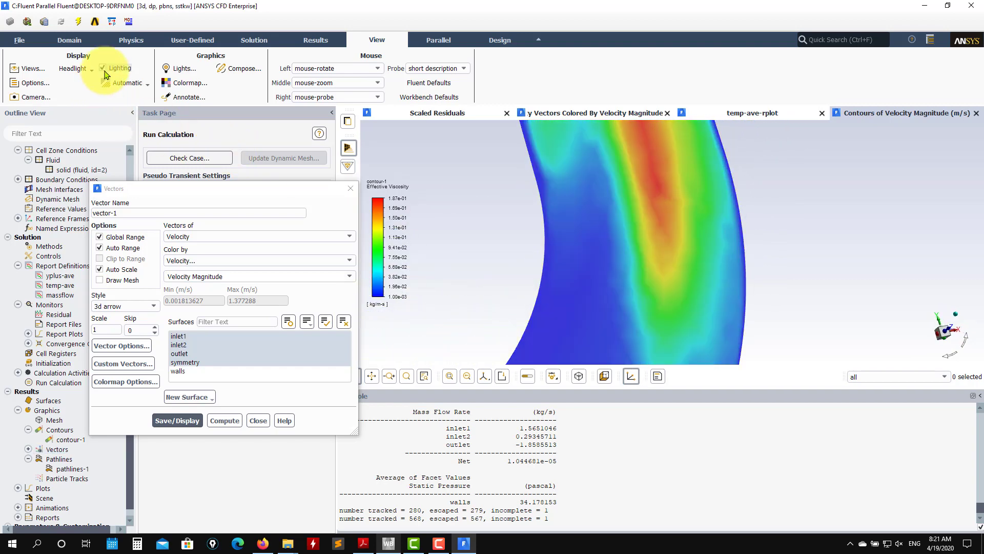
mouse_move(608, 259)
left_mouse_down()
mouse_move(675, 258)
mouse_move(614, 279)
mouse_move(600, 267)
mouse_move(564, 318)
mouse_move(607, 241)
left_mouse_up()
left_click(257, 420)
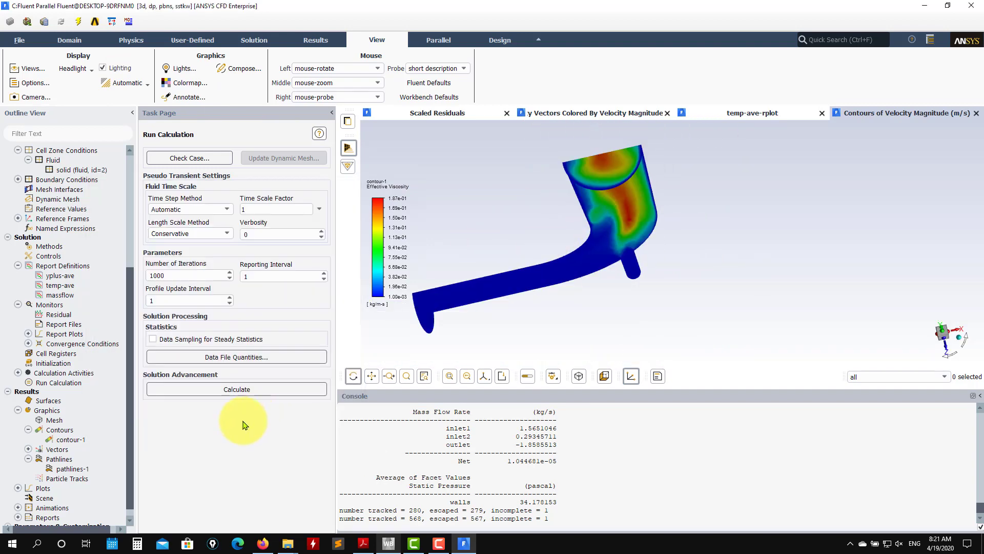
left_click(28, 449)
double_click(63, 458)
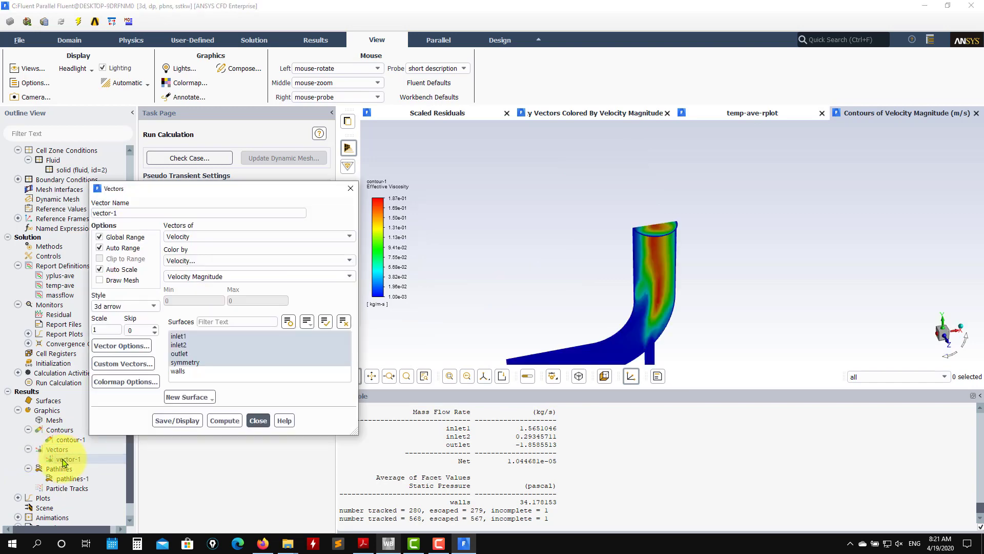
left_click(267, 424)
scroll(66, 457, "down", 1)
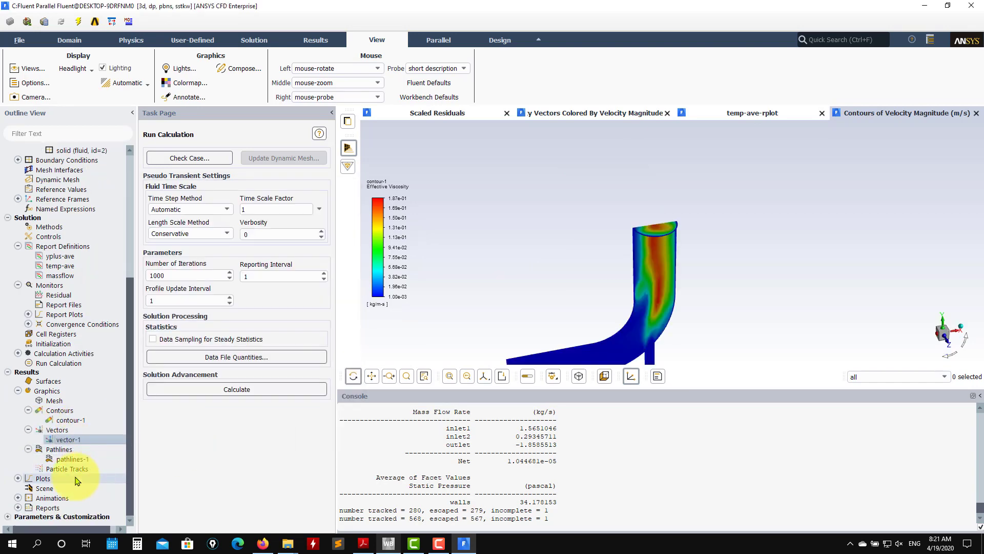
double_click(46, 491)
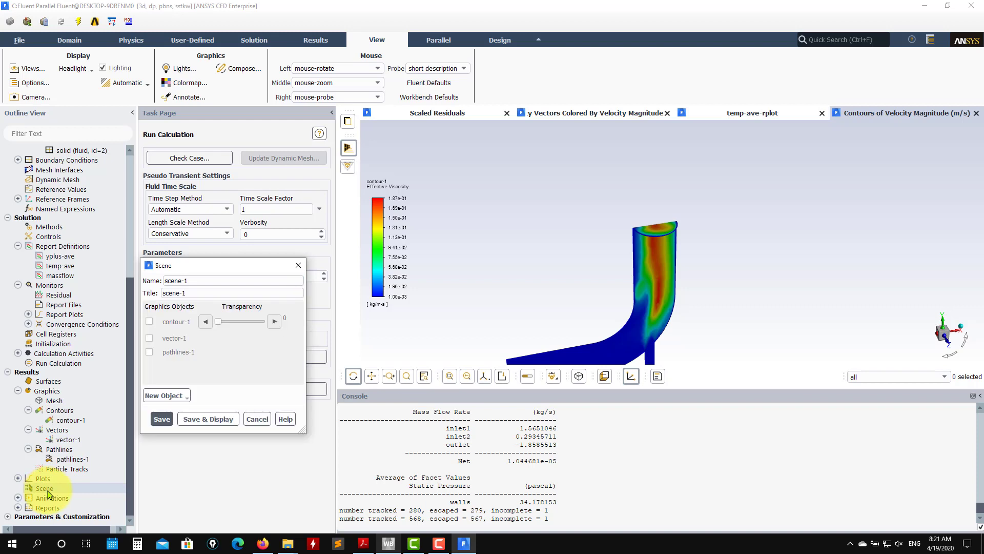
left_click(257, 420)
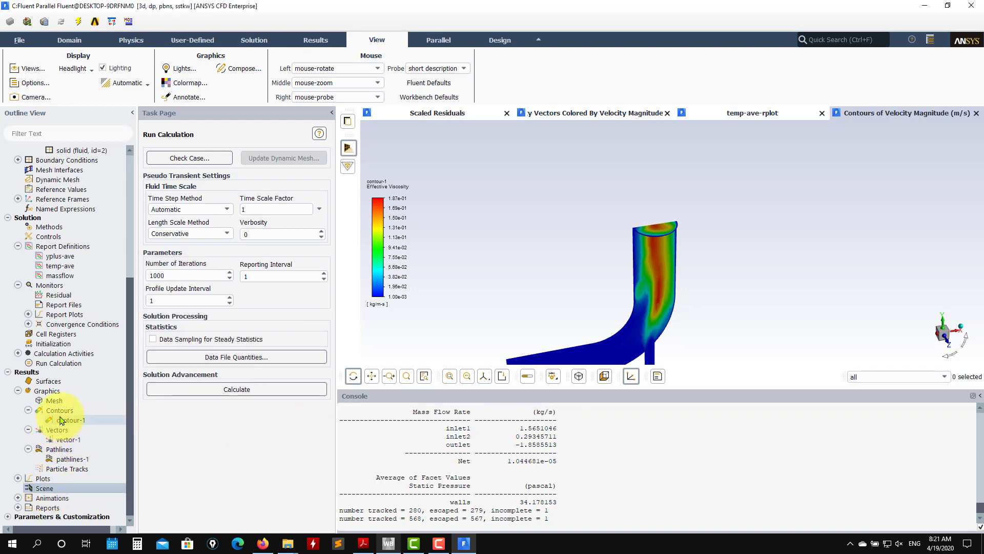
left_click(19, 391)
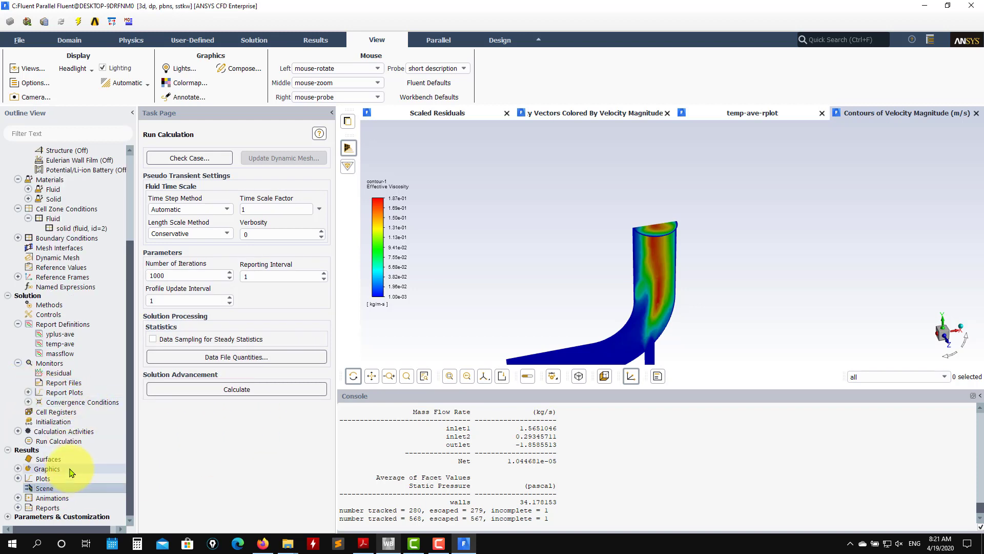
left_click(17, 469)
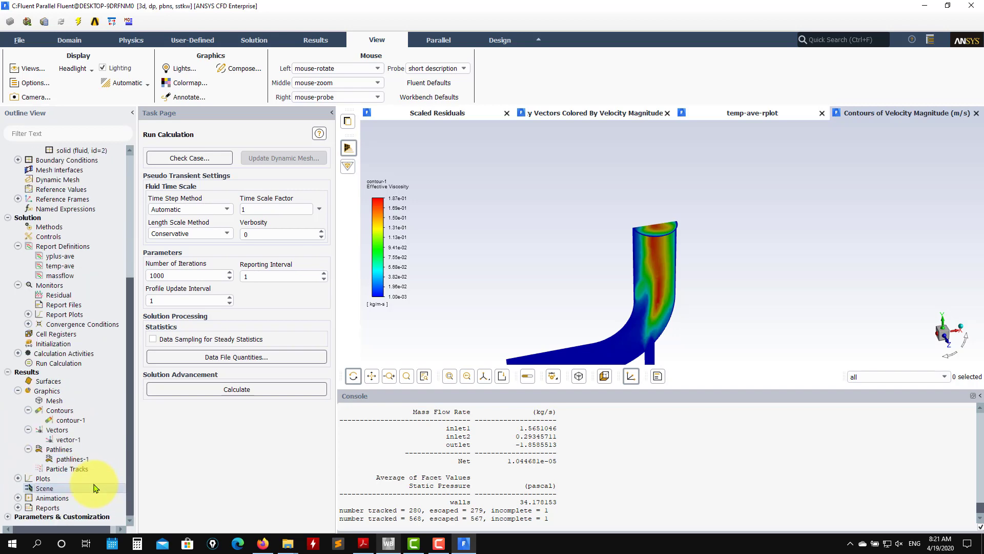
Step: Restrict contour-1 to the symmetry surface and redisplay it with lighting turned off
double_click(71, 420)
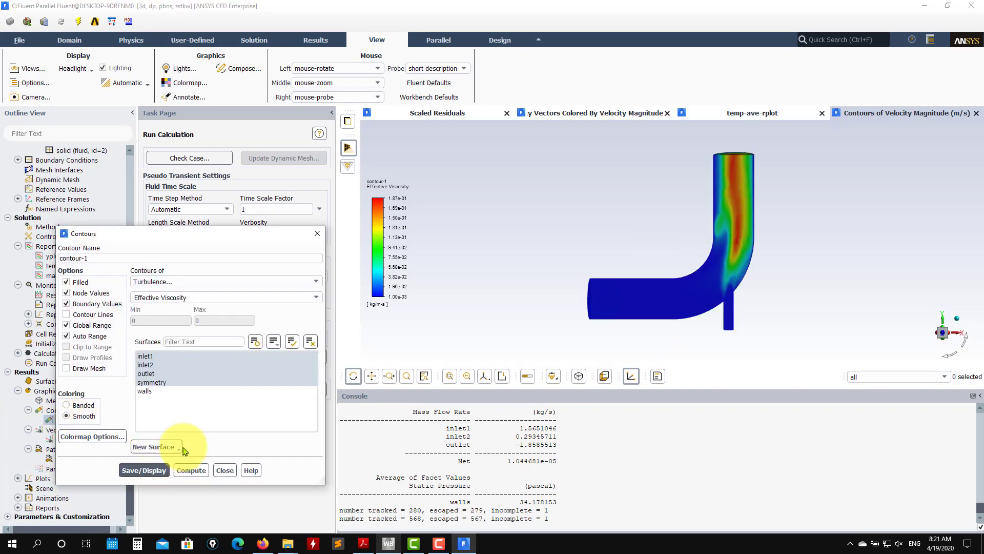
left_click(163, 382)
left_click(143, 471)
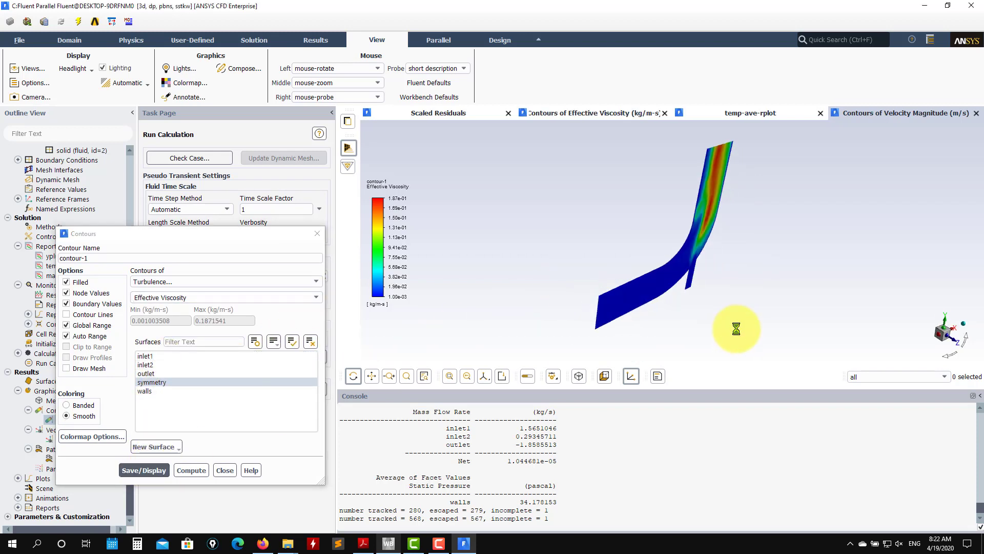
left_click(102, 68)
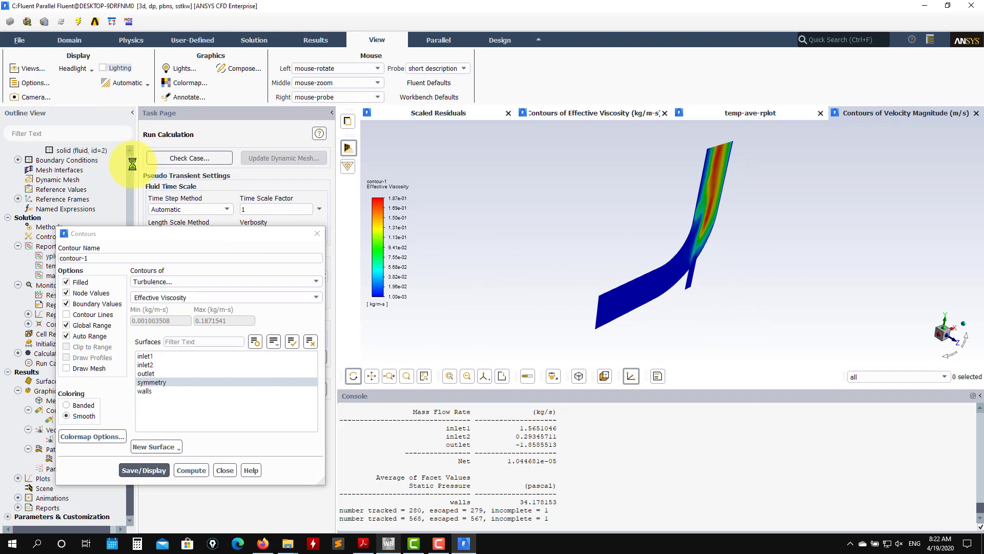
left_click(144, 471)
left_click(227, 471)
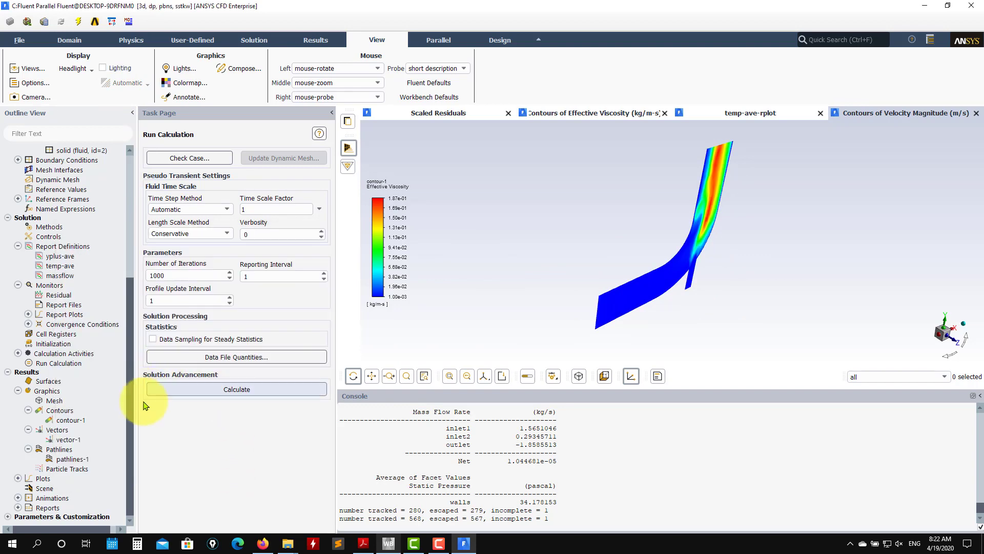
Step: Limit vector-1 to the symmetry surface only and redisplay it
double_click(64, 439)
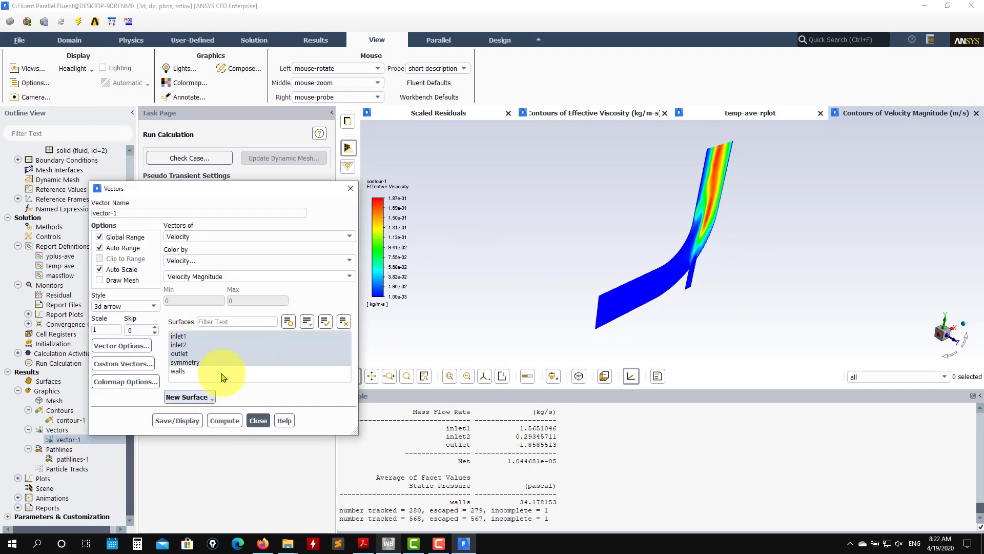
left_click(343, 321)
left_click(192, 364)
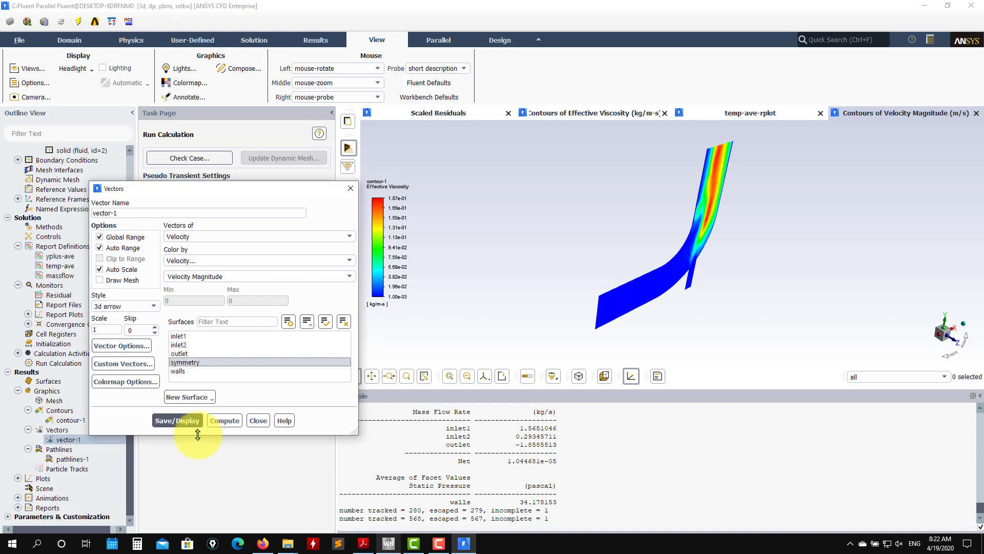
left_click(179, 420)
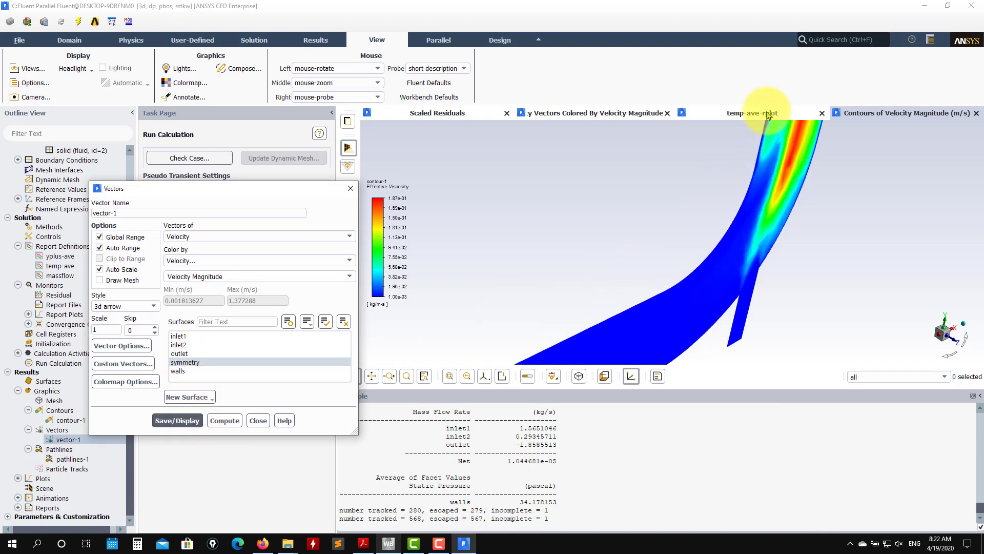
Step: Bring up the velocity vector plot and examine the vectors around the small inlet
left_click(749, 114)
left_click(602, 114)
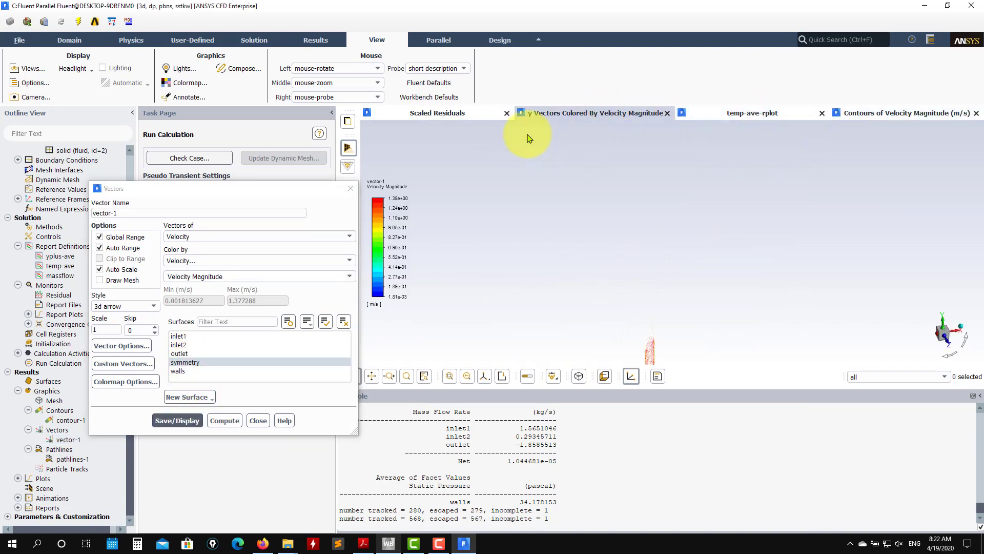
left_click(459, 119)
left_click(565, 120)
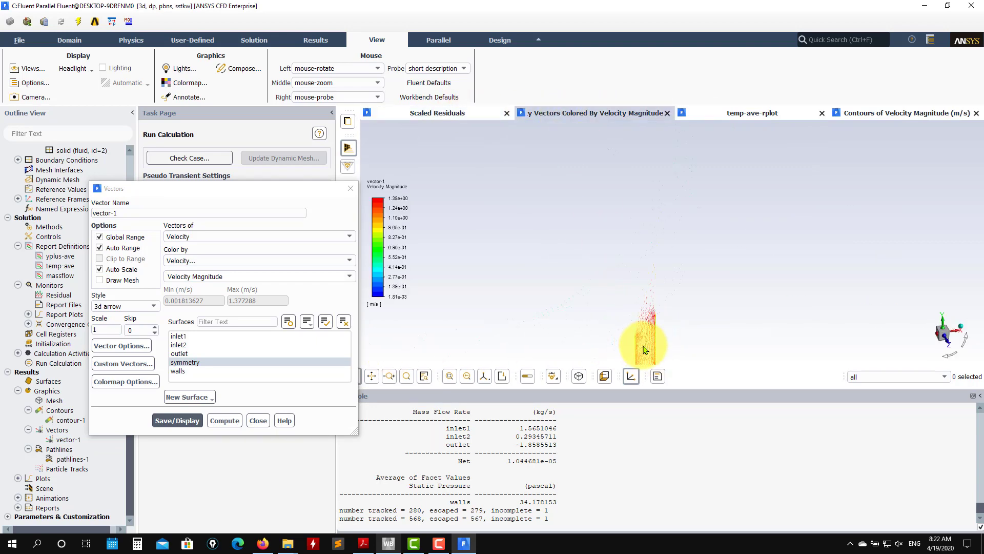
scroll(647, 346, "up", 5)
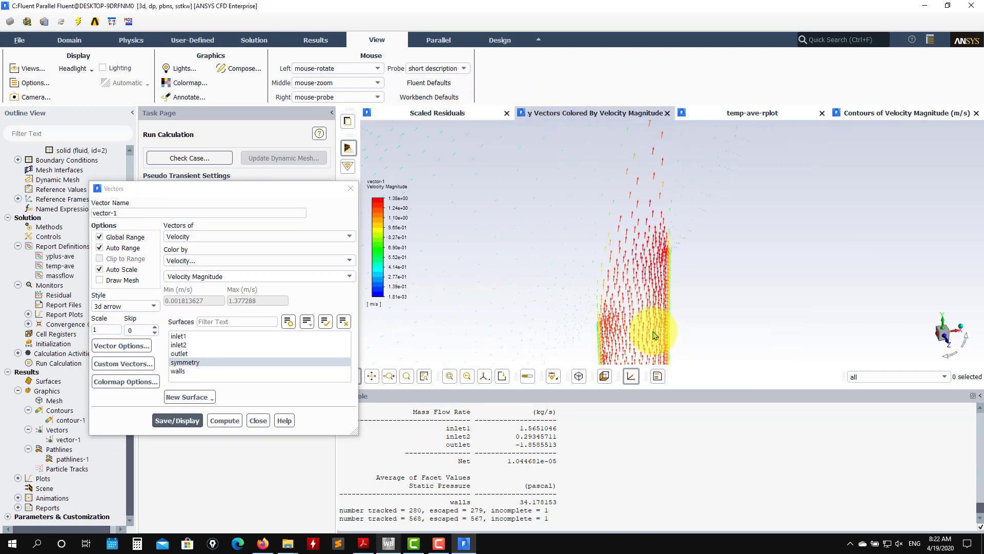
Step: Add inlet1, inlet2 and outlet to the vector-1 surfaces, redisplay the vectors and inspect the small inlet
left_click(179, 336)
left_click(179, 344)
left_click(180, 353)
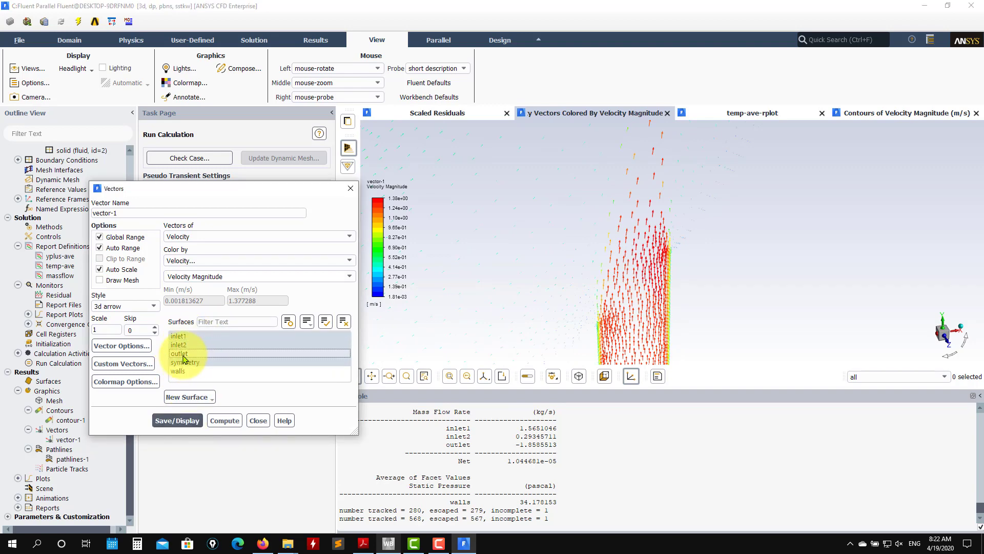
left_click(177, 421)
scroll(582, 294, "down", 8)
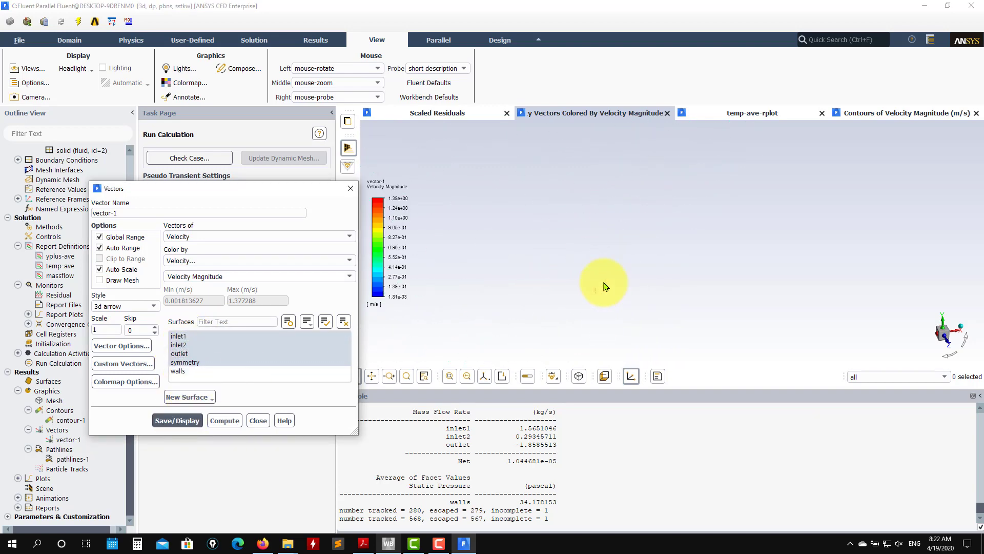
left_click_drag(604, 285, 596, 346)
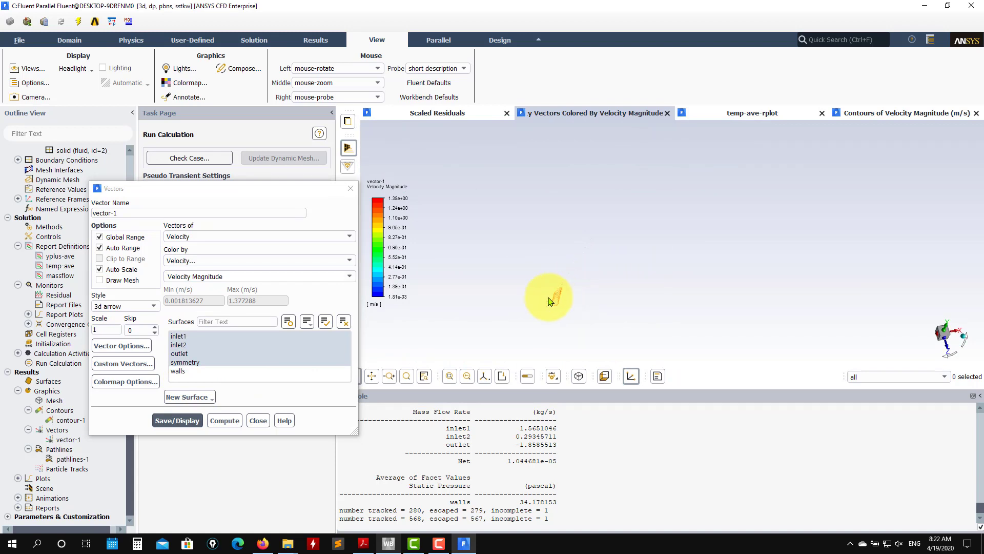
scroll(548, 307, "up", 3)
Step: Set the vector-1 scale to 5, redisplay it and inspect the vectors along the elbow and small inlet
left_click(108, 330)
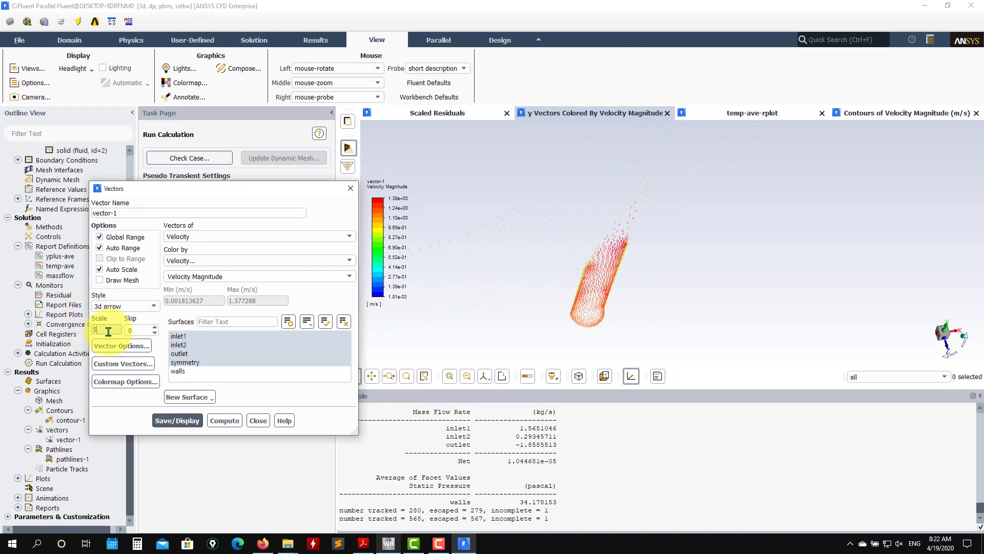
left_click(176, 420)
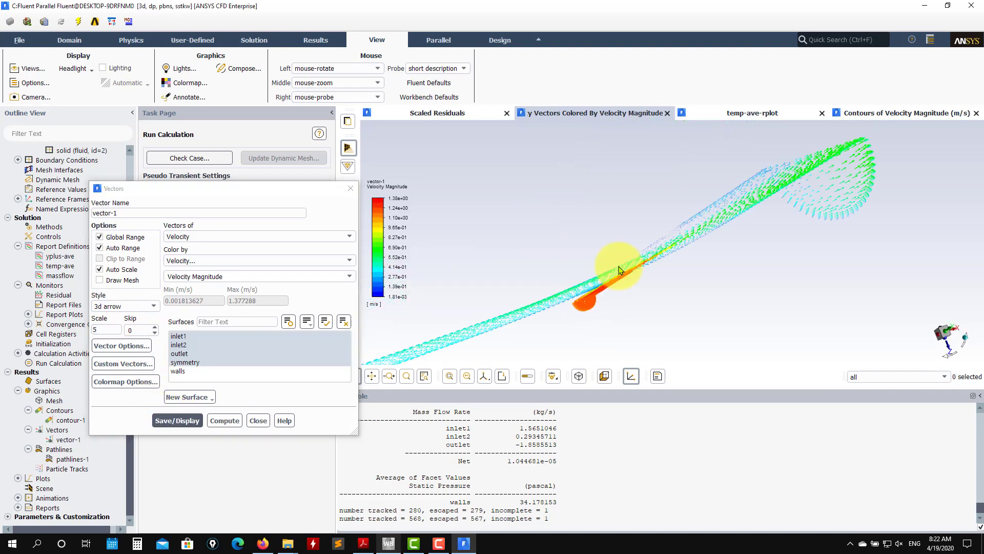
left_click_drag(619, 270, 503, 190)
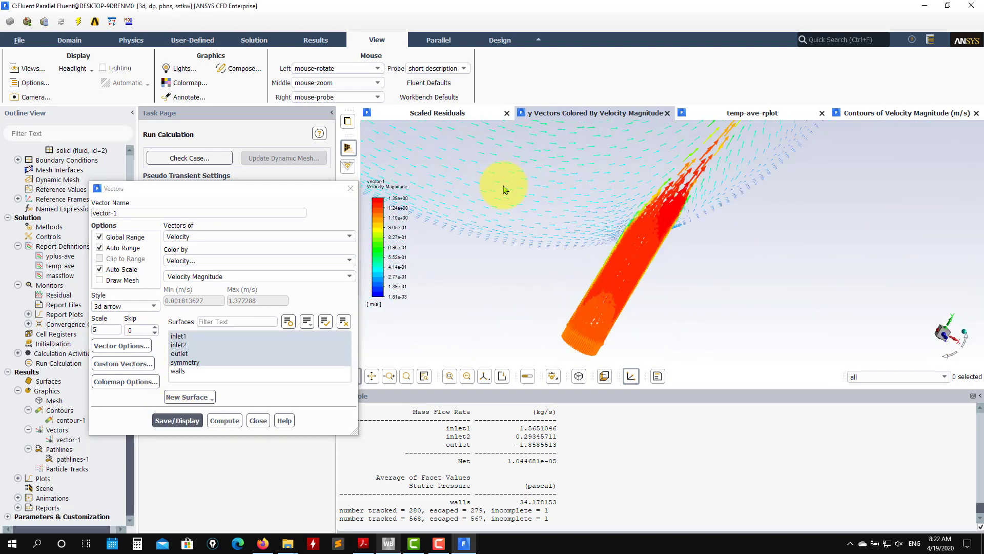
left_click_drag(691, 216, 651, 210)
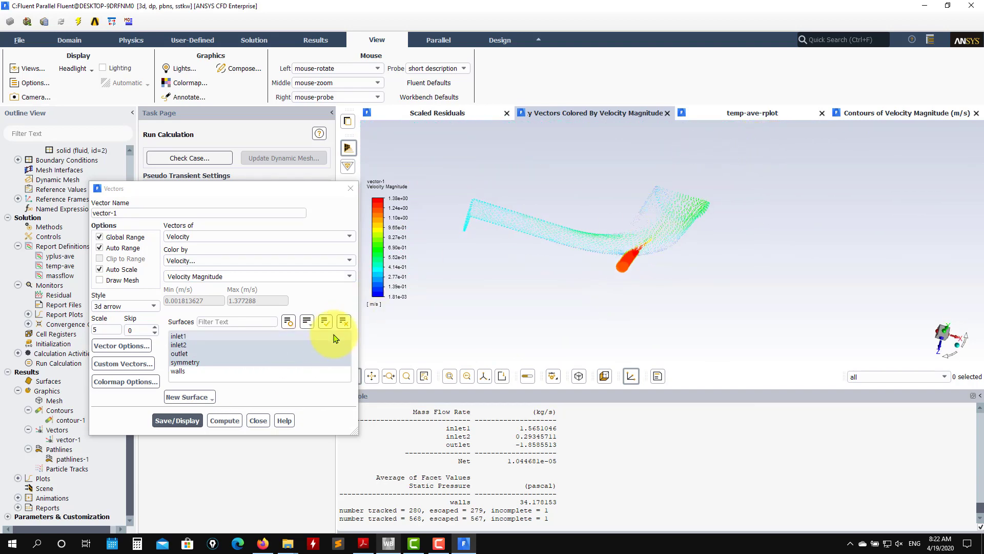
Step: Restrict vector-1 to the outlet surface, redisplay it and inspect the outlet vectors up close
left_click(344, 326)
left_click(180, 354)
left_click(172, 420)
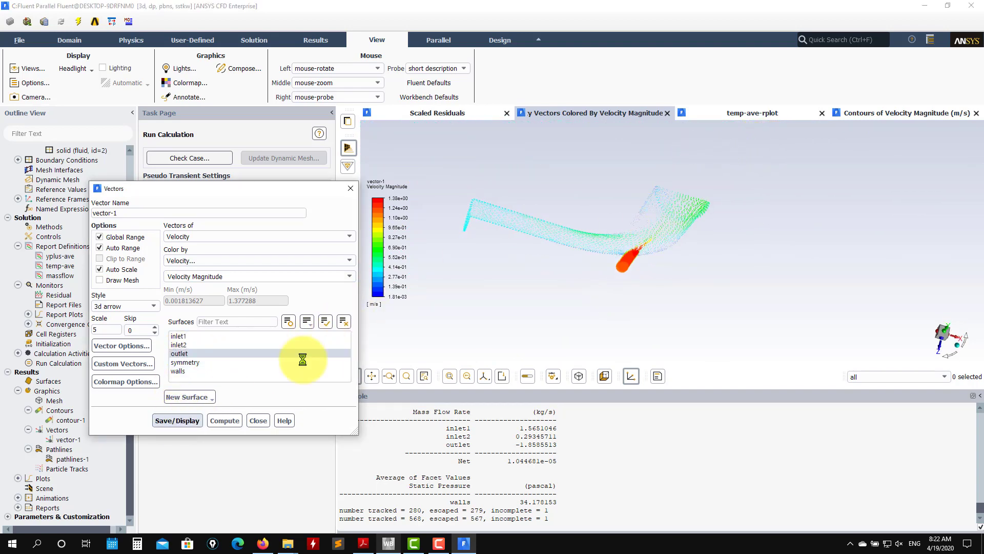
scroll(684, 198, "up", 5)
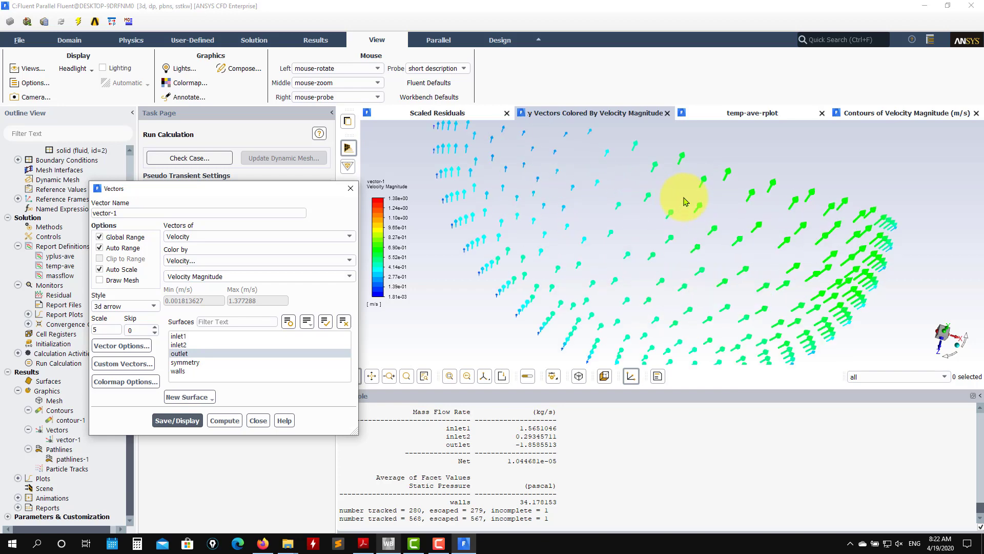
Step: Turn on the In Plane vector option for vector-1, apply it and redisplay the outlet vectors
left_click_drag(662, 225, 624, 195)
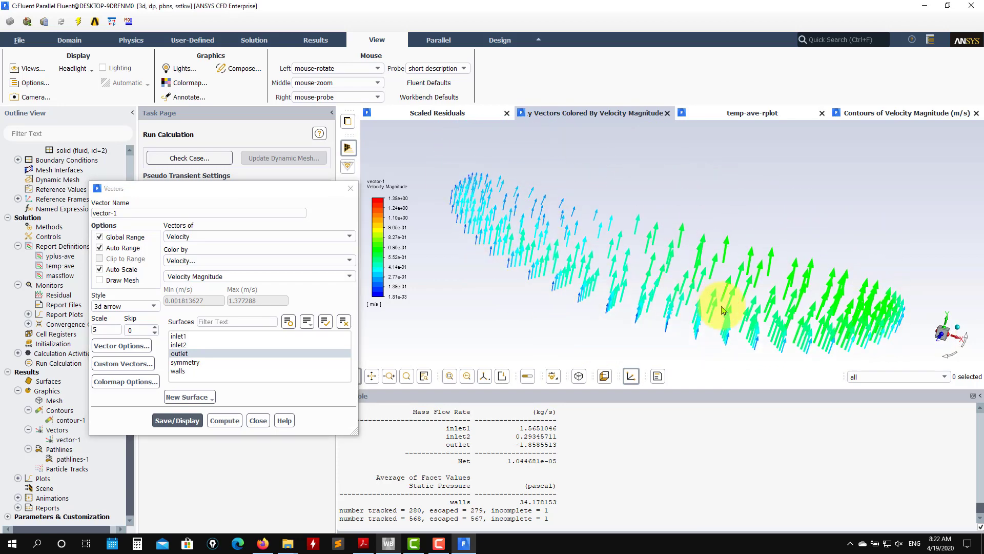
left_click(122, 346)
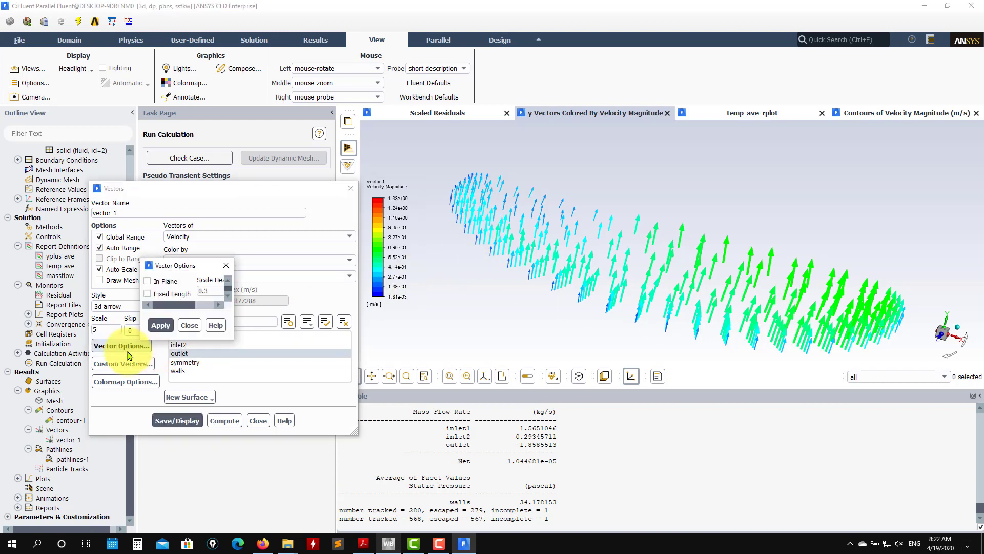
left_click_drag(187, 273, 63, 103)
left_click(32, 110)
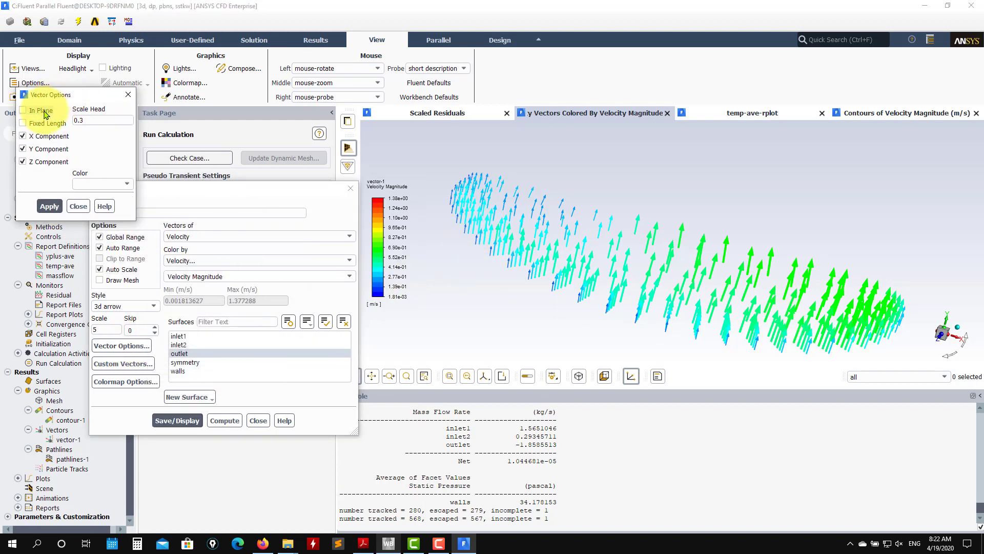
left_click(49, 206)
left_click(176, 421)
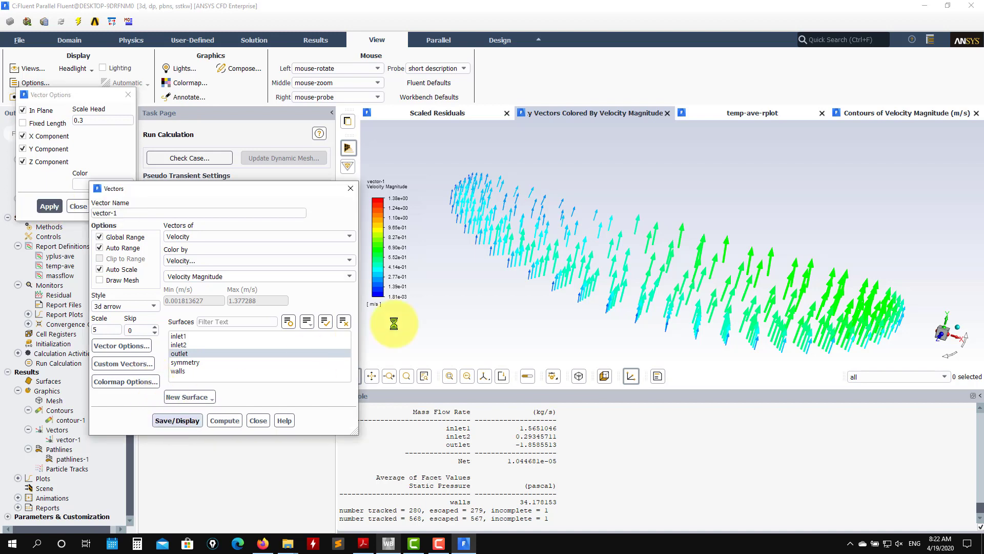
left_click(603, 306)
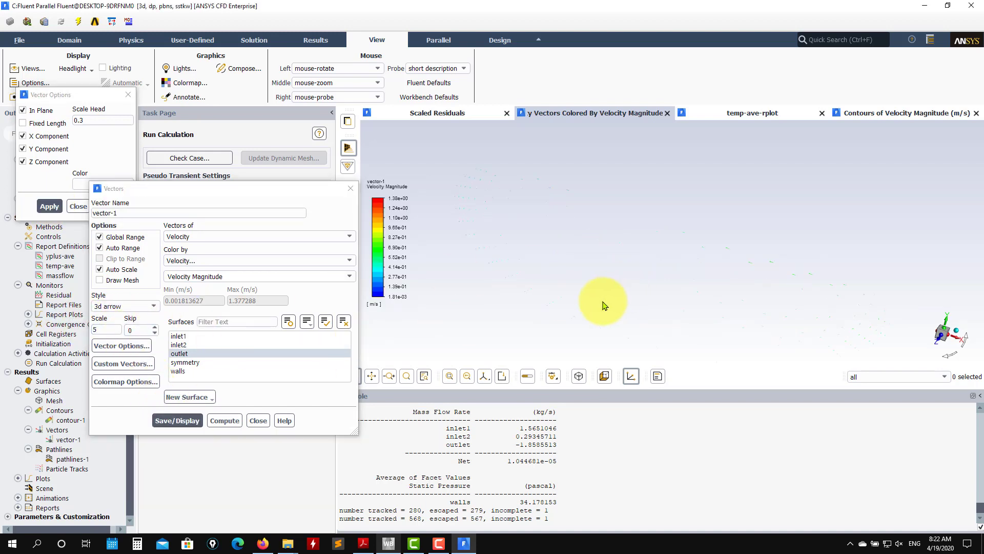
Step: Set the vector-1 scale to 50, redisplay it, inspect the in-plane outlet vectors and close the vector settings
left_click(117, 331)
type("0")
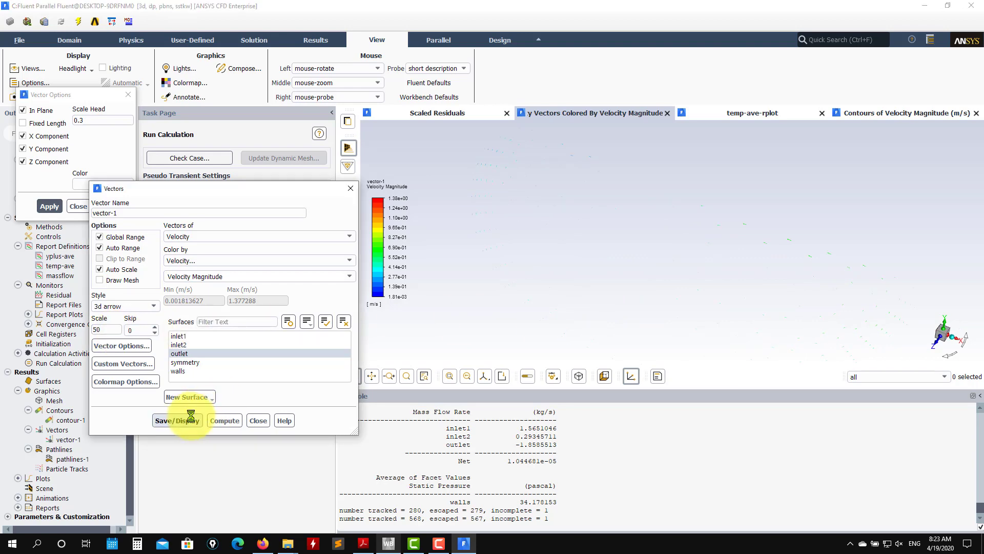
left_click(190, 418)
left_click(621, 300)
left_click_drag(620, 300, 659, 301)
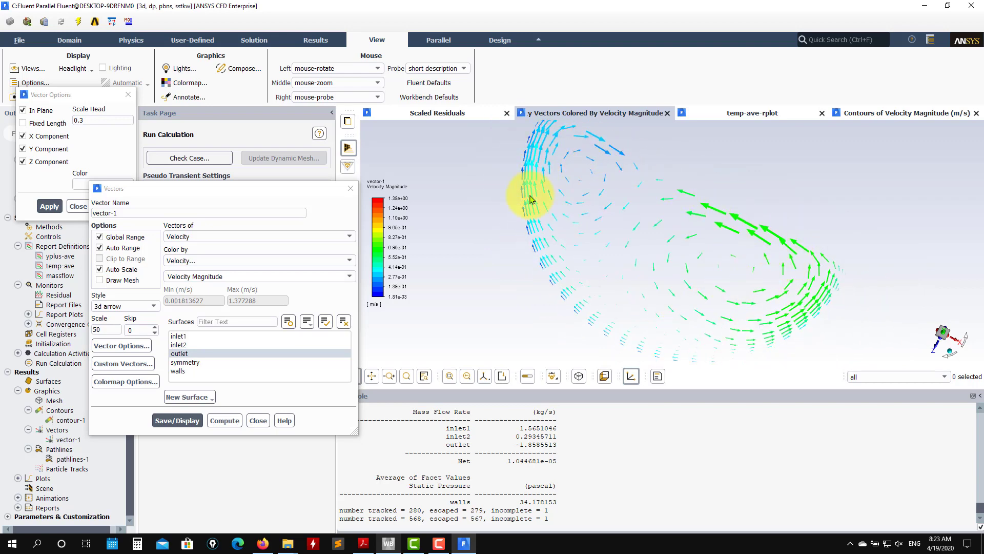
left_click_drag(646, 300, 554, 240)
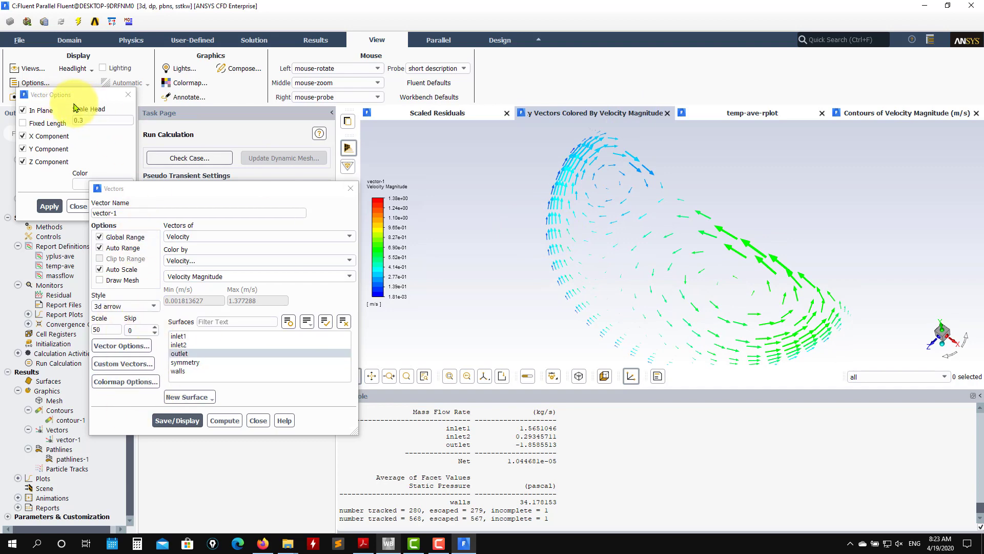
left_click_drag(66, 94, 77, 60)
left_click(89, 174)
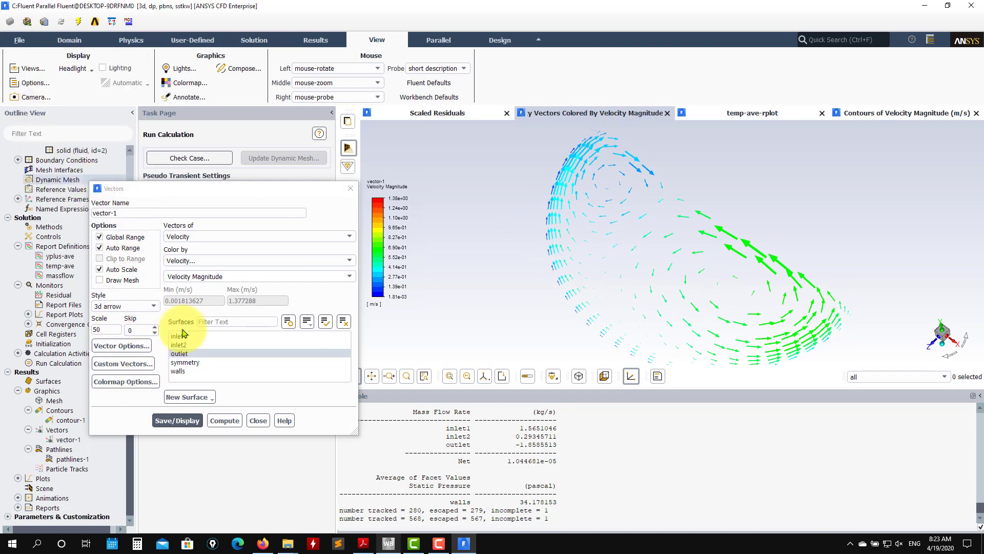
left_click(258, 420)
Step: Display pathlines-1 released from inlet1 and inlet2 and examine the pathlines around the elbow and small inlet
double_click(70, 459)
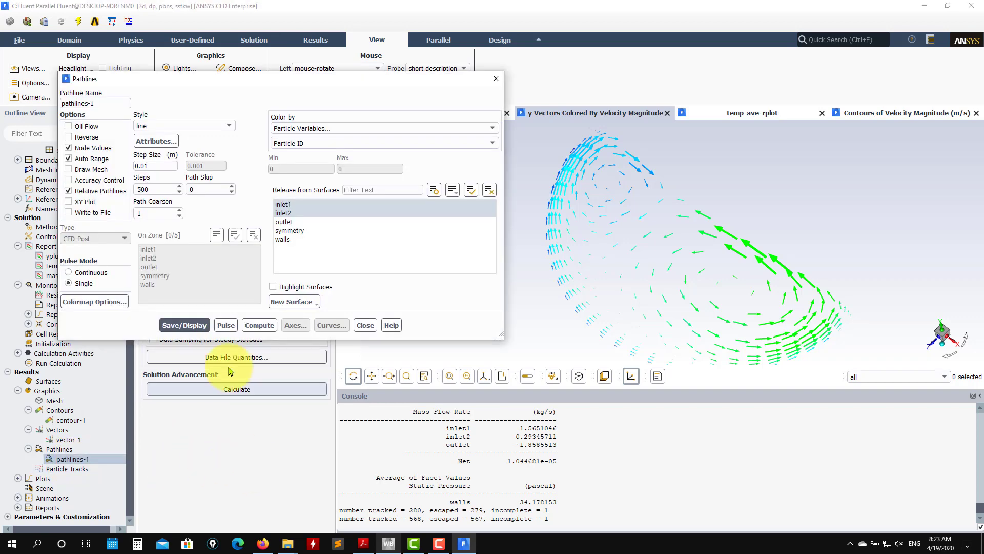
left_click(194, 324)
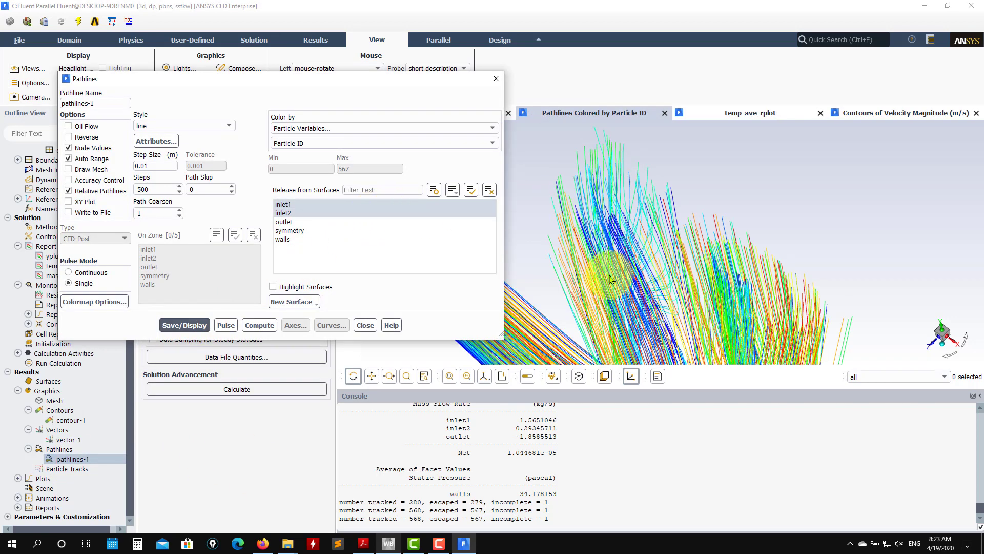
left_click_drag(610, 276, 801, 272)
scroll(649, 331, "up", 5)
left_click_drag(626, 325, 769, 281)
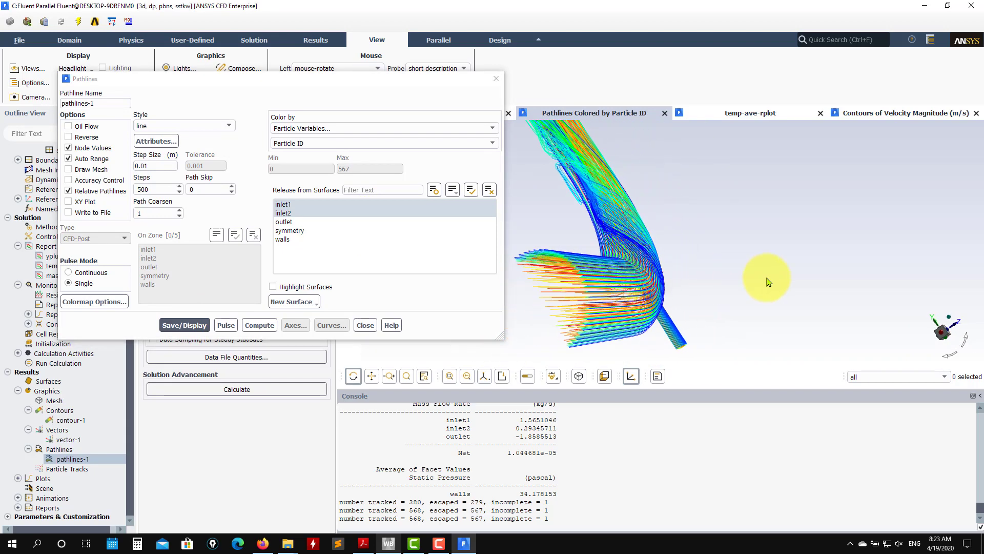
scroll(555, 285, "up", 2)
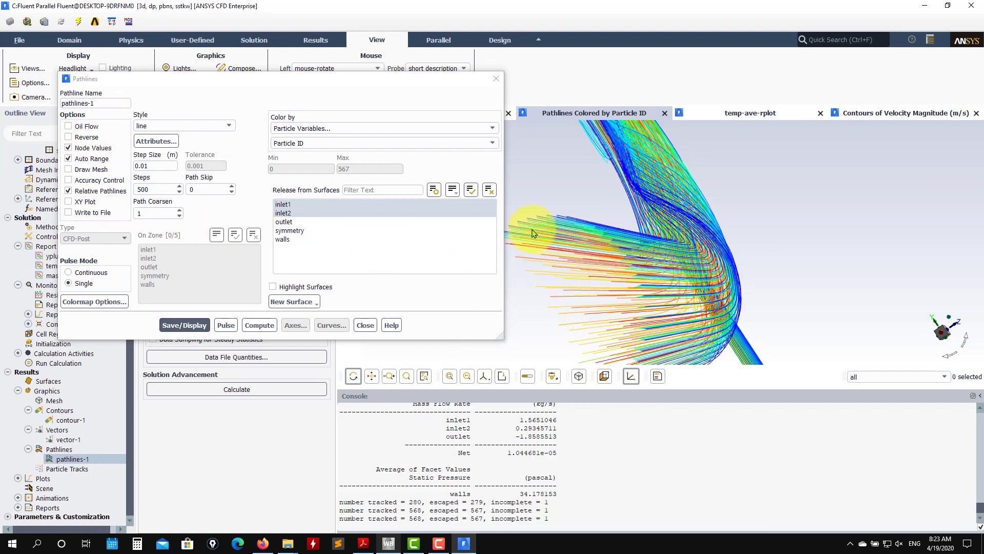
left_click_drag(603, 299, 661, 306)
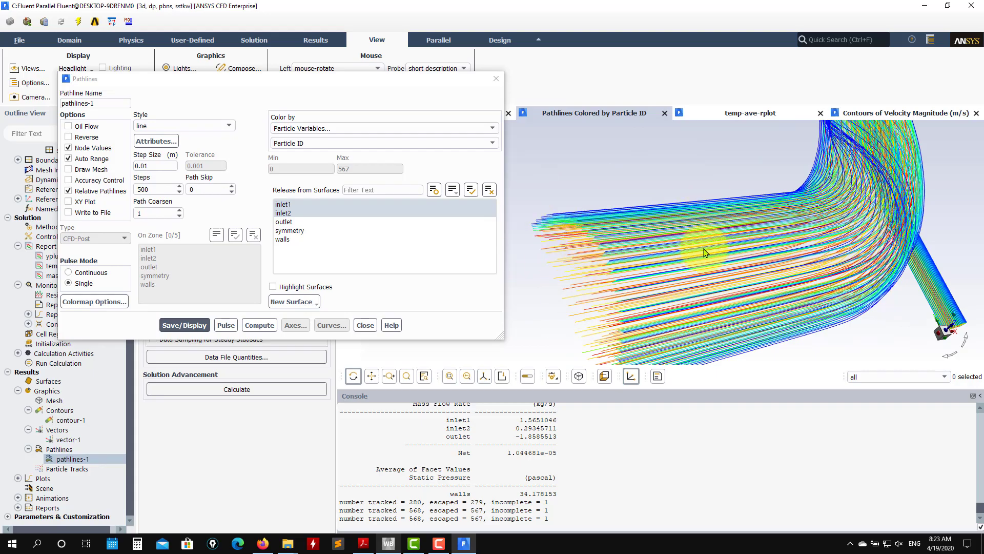
left_click_drag(651, 248, 958, 223)
scroll(831, 226, "down", 3)
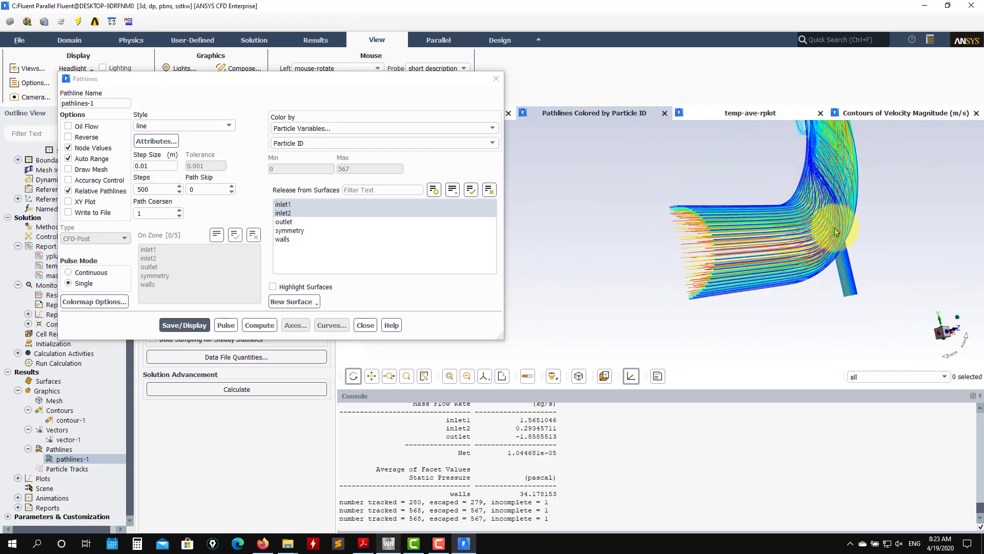
Step: Set the pathlines-1 path skip to 2, color it by Velocity Magnitude and redisplay it
left_click(231, 186)
left_click(193, 323)
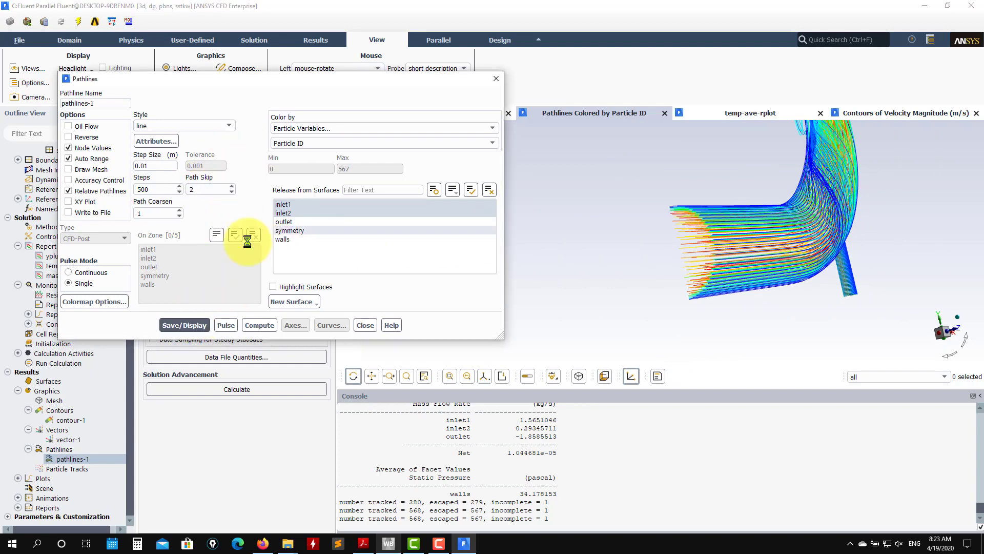
left_click_drag(718, 283, 711, 256)
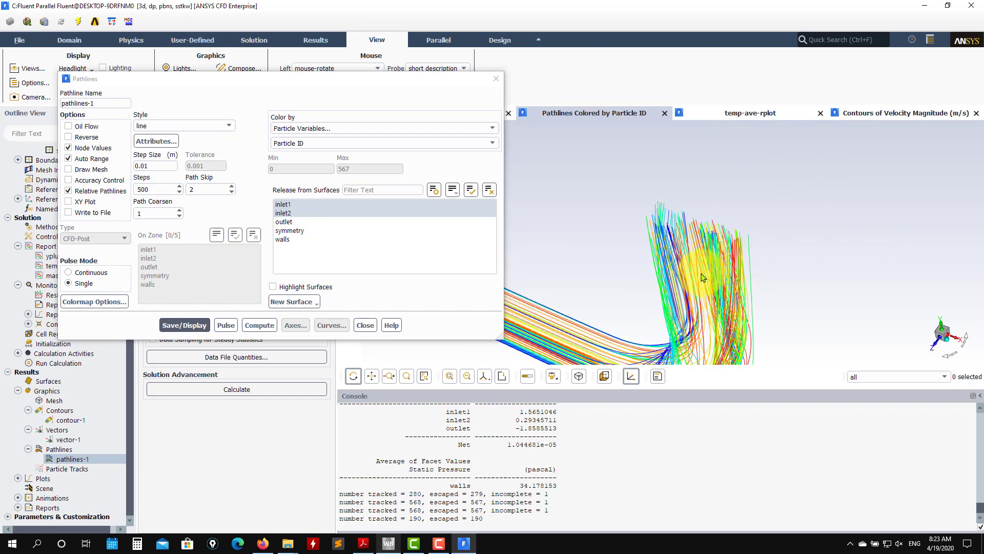
left_click(490, 128)
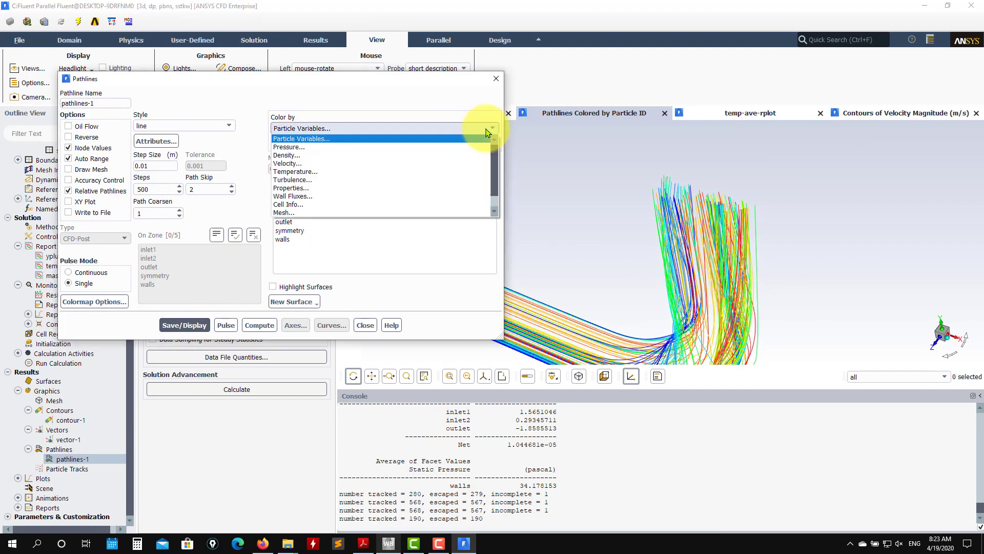
left_click(328, 164)
left_click(202, 324)
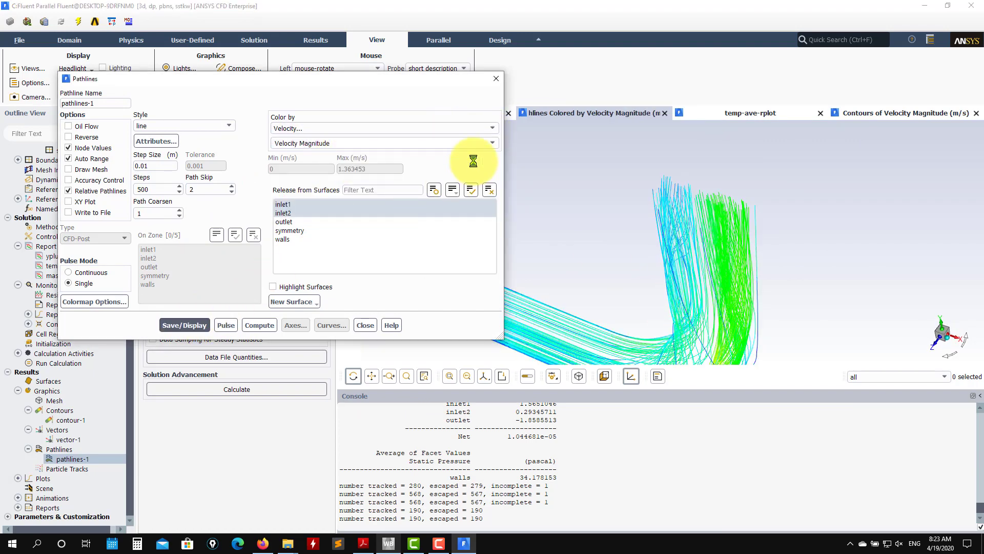
Step: Color pathlines-1 by Static Temperature, redisplay it, inspect the elbow and small inlet, and close its settings
left_click(490, 128)
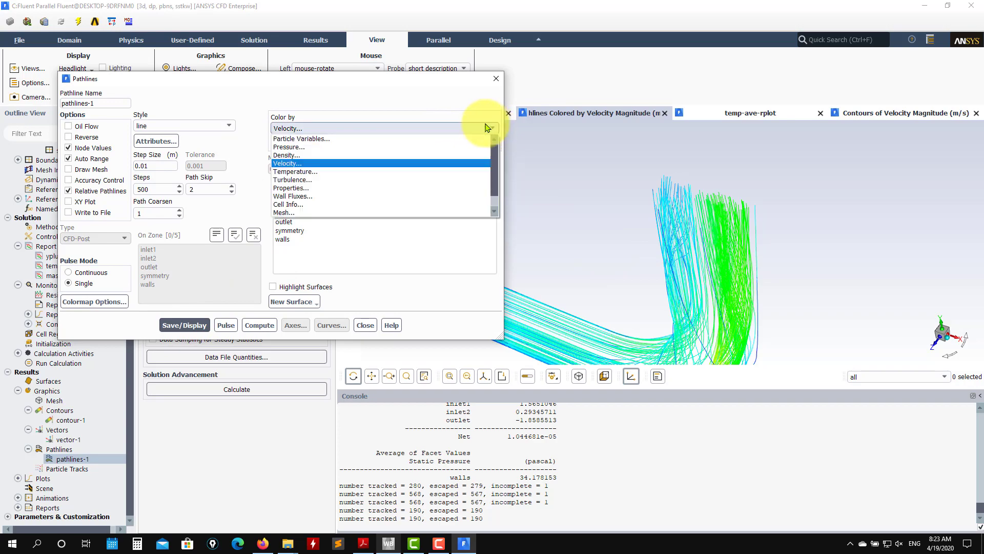
left_click(356, 162)
left_click_drag(575, 281, 697, 256)
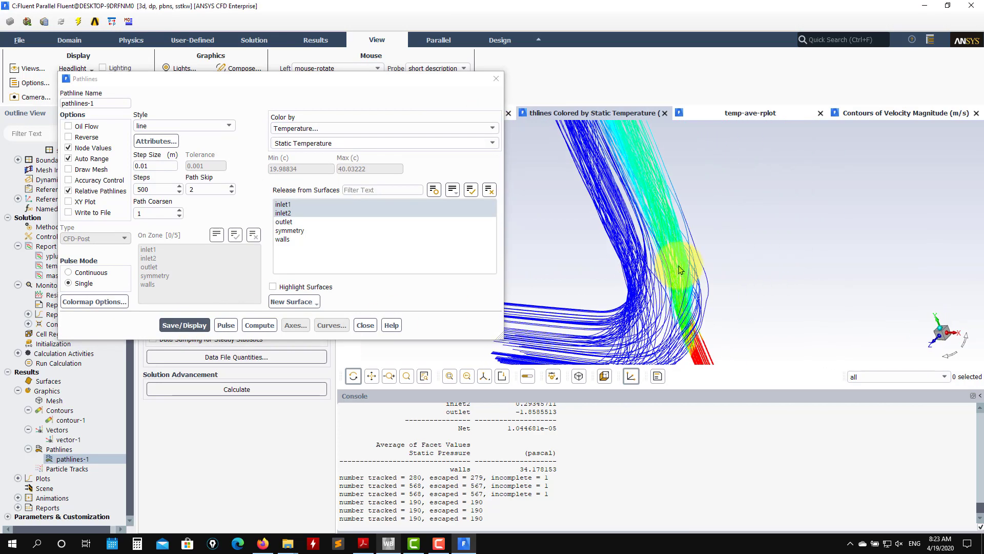
left_click_drag(646, 302, 808, 266)
left_click(366, 325)
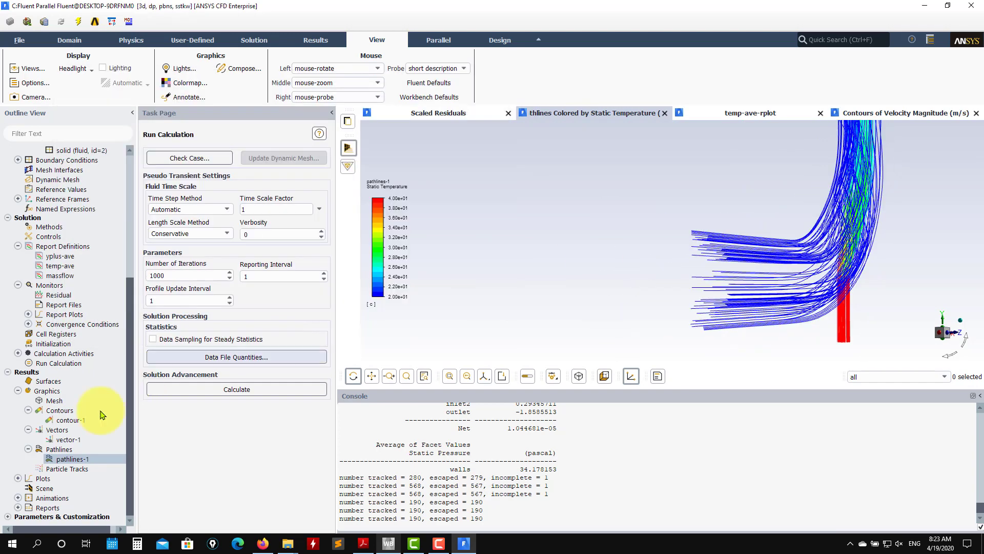
double_click(66, 440)
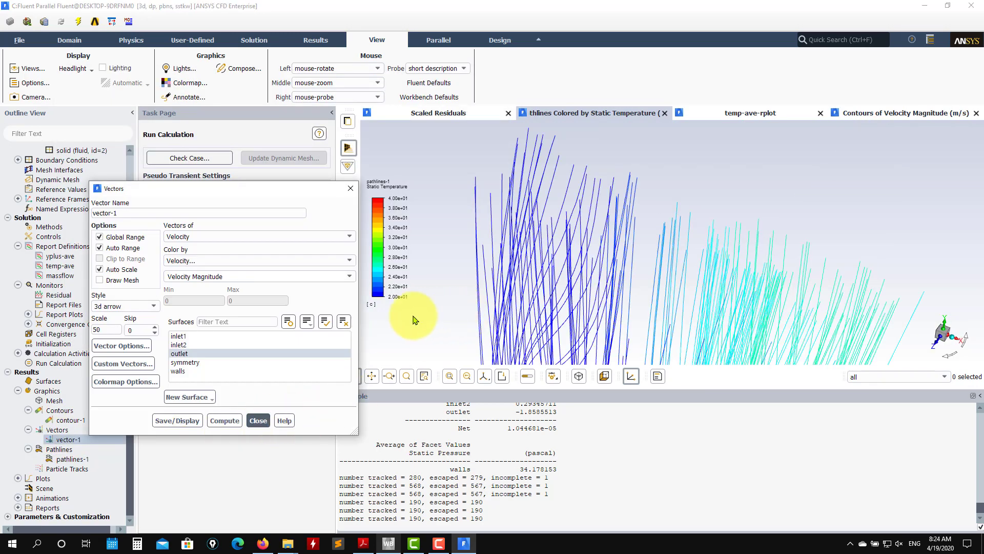
left_click(259, 420)
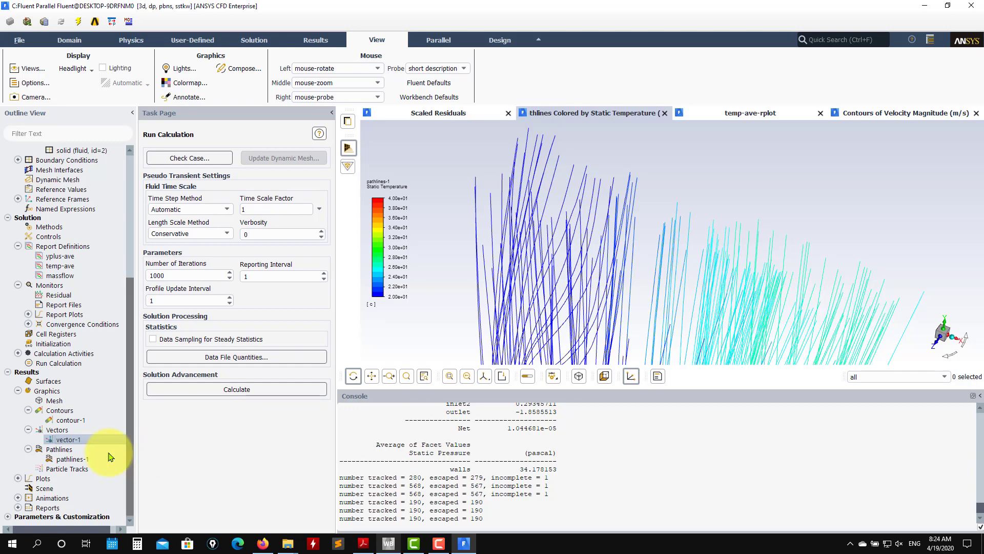
Step: Create a second pathlines object with Oil Flow enabled, released from walls, and try to display it
right_click(62, 454)
left_click(95, 471)
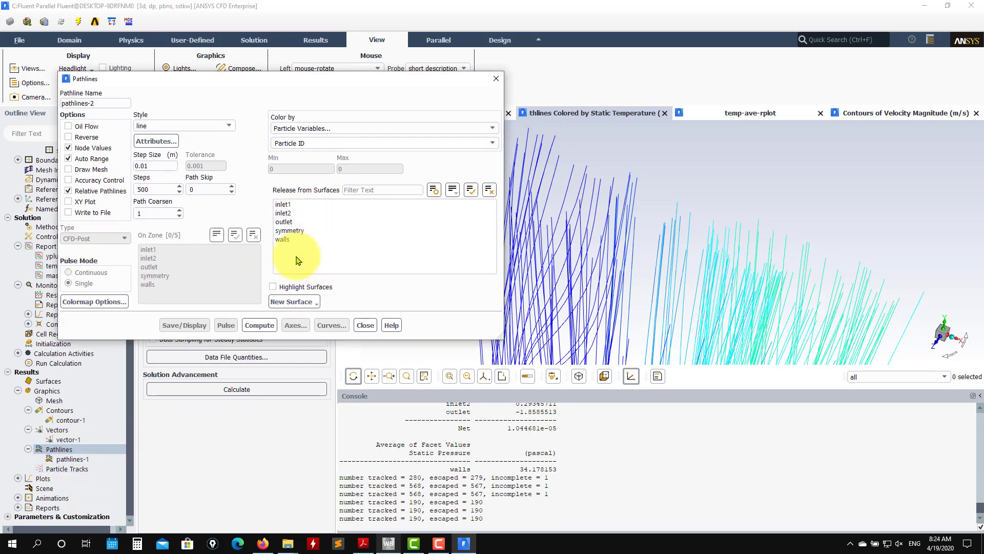
left_click(283, 240)
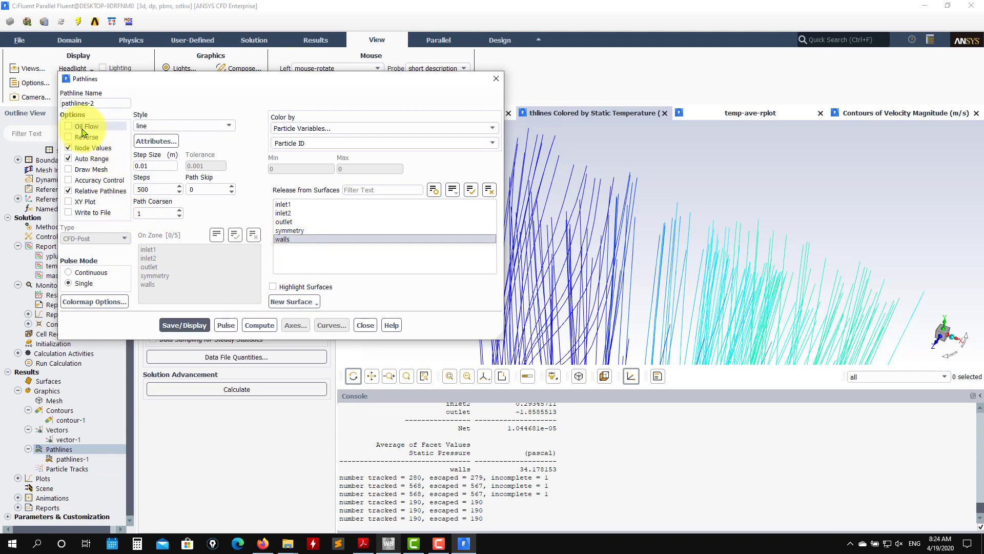
left_click(82, 127)
left_click(183, 326)
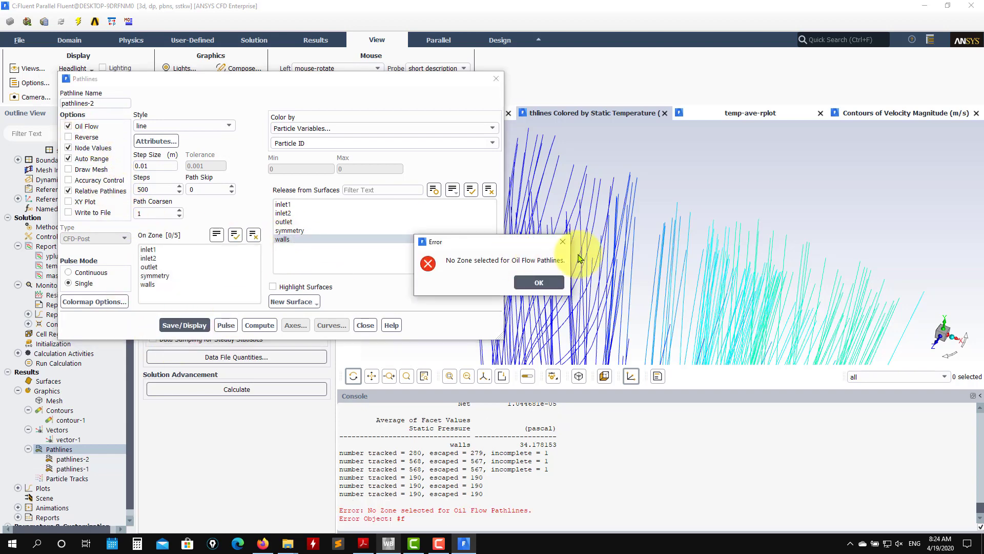
left_click(539, 283)
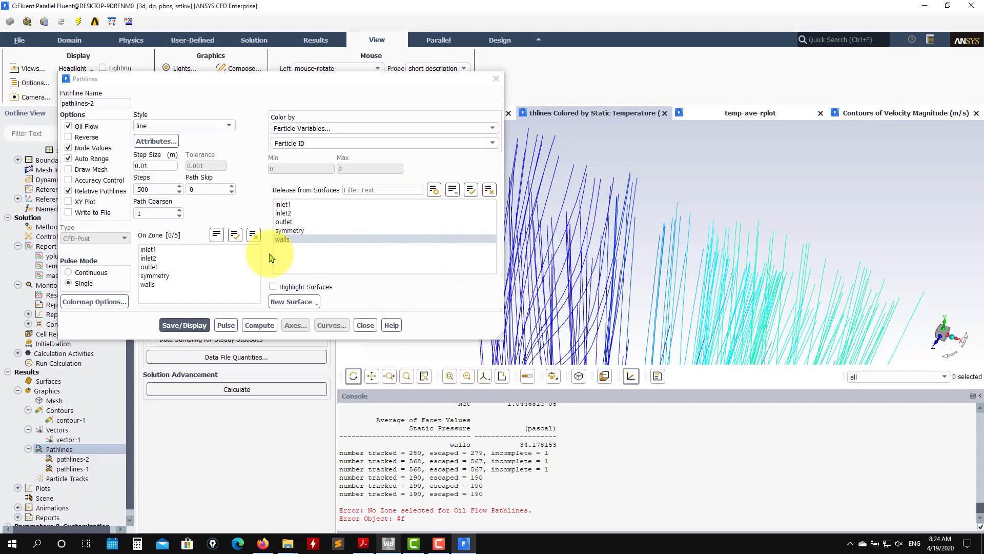
Step: Release pathlines-2 from inlet1, inlet2, symmetry and walls, set its zones to symmetry and walls, and display it
left_click(299, 205)
left_click(285, 214)
left_click(290, 231)
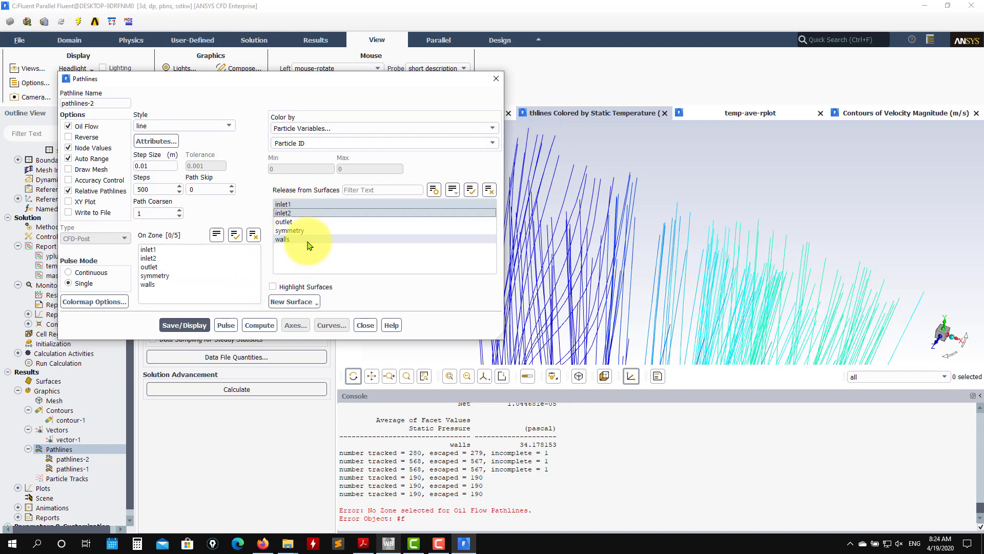
left_click(157, 283)
left_click(185, 325)
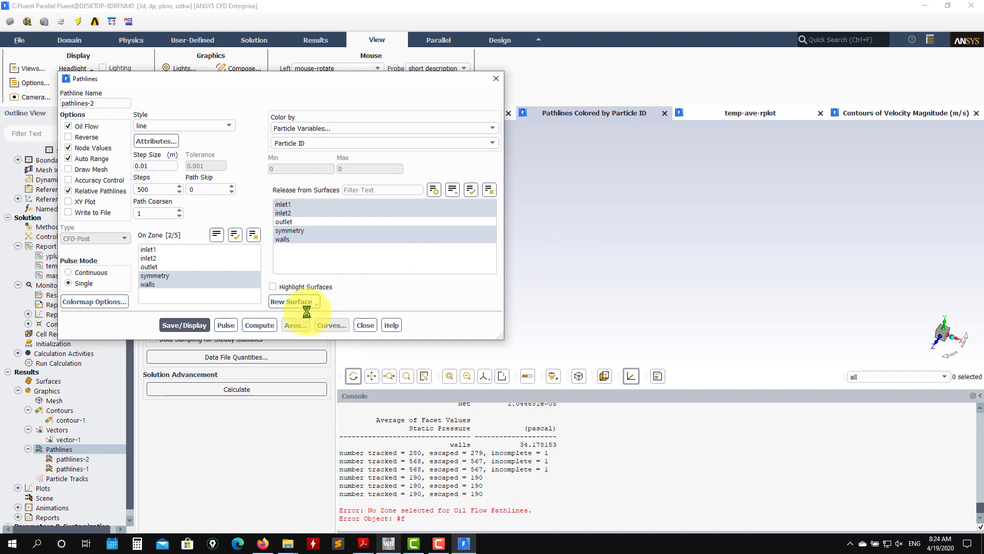
left_click(283, 204)
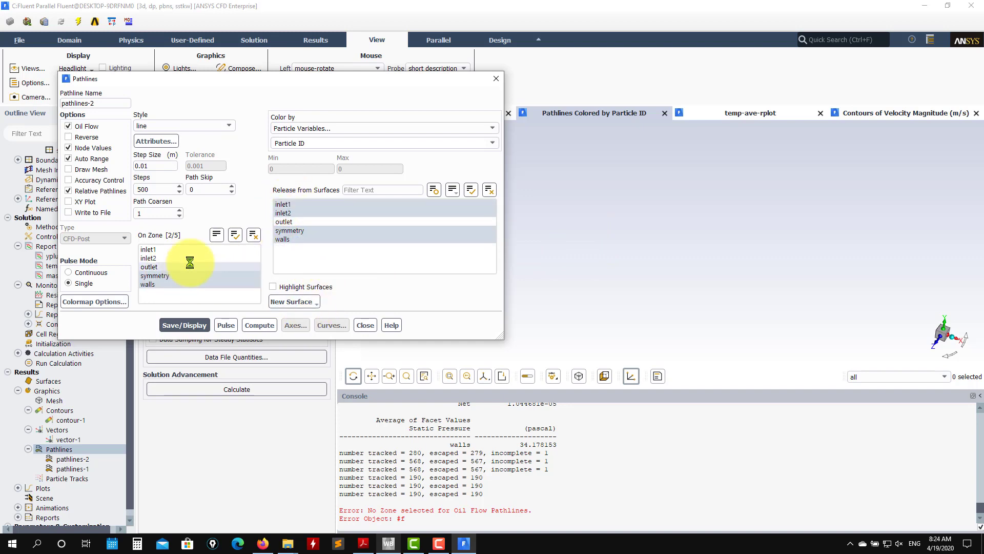
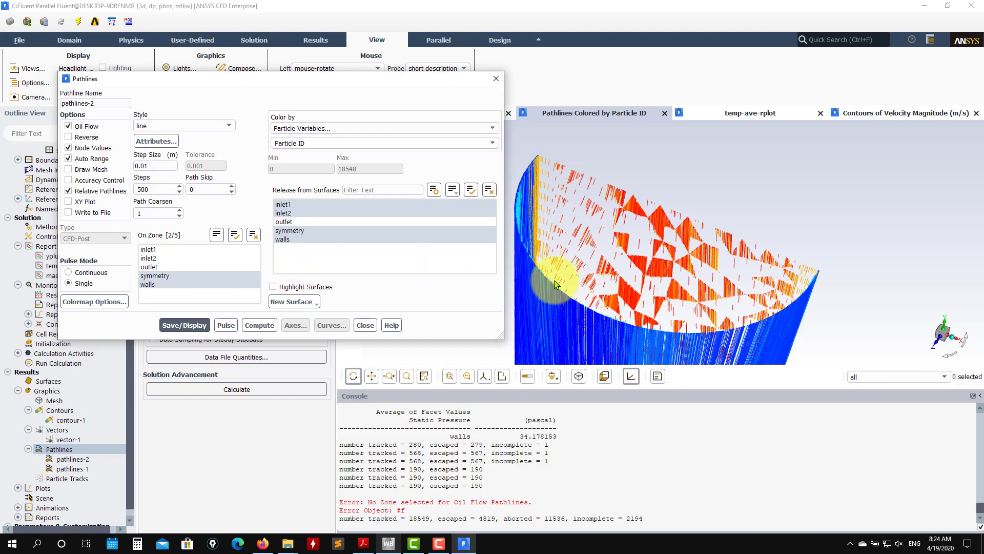
Step: Set the pathlines-2 path skip to 2, redisplay it and inspect the oil-flow lines along the elbow
scroll(579, 288, "down", 8)
left_click_drag(580, 291, 671, 333)
left_click(232, 187)
left_click(231, 188)
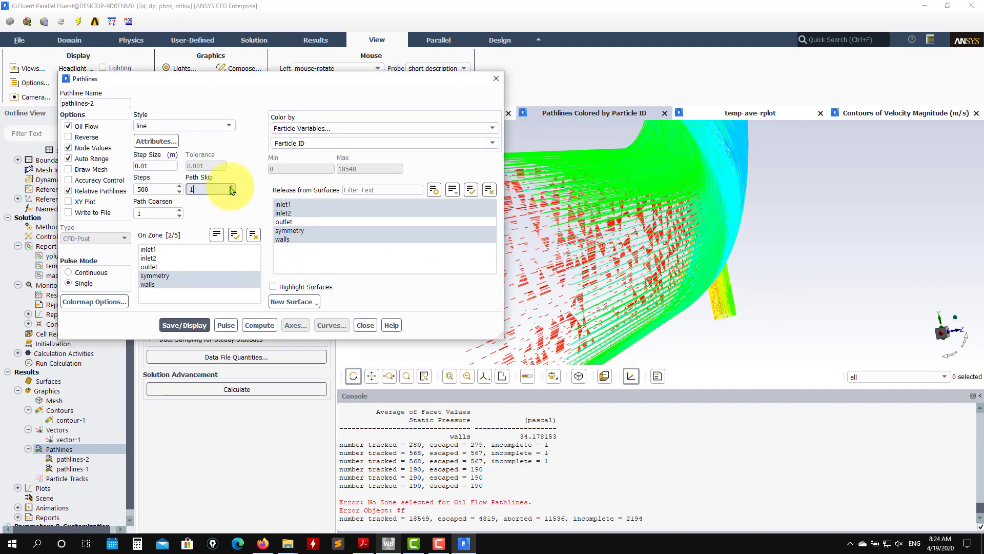
left_click(184, 325)
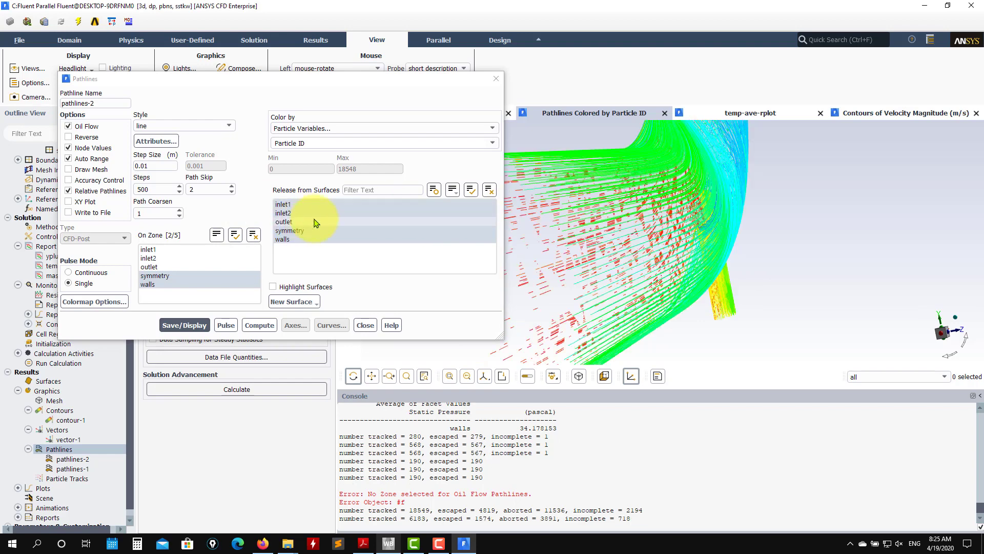
left_click_drag(599, 273, 777, 277)
left_click_drag(650, 267, 743, 268)
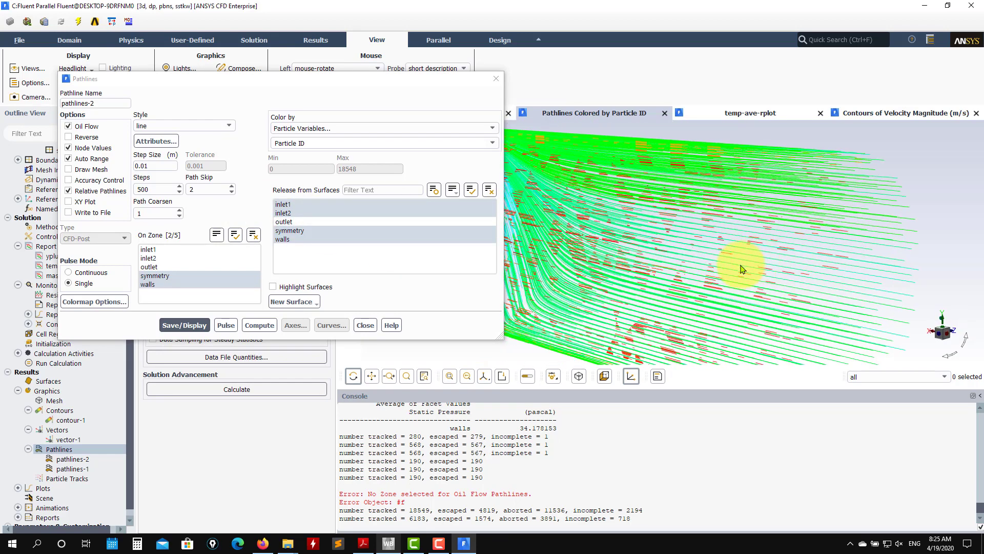
Step: Remove symmetry from the pathlines-2 release surfaces, redisplay the oil-flow lines, inspect them around the elbow, and close the settings
left_click(290, 231)
left_click(186, 326)
left_click(654, 244)
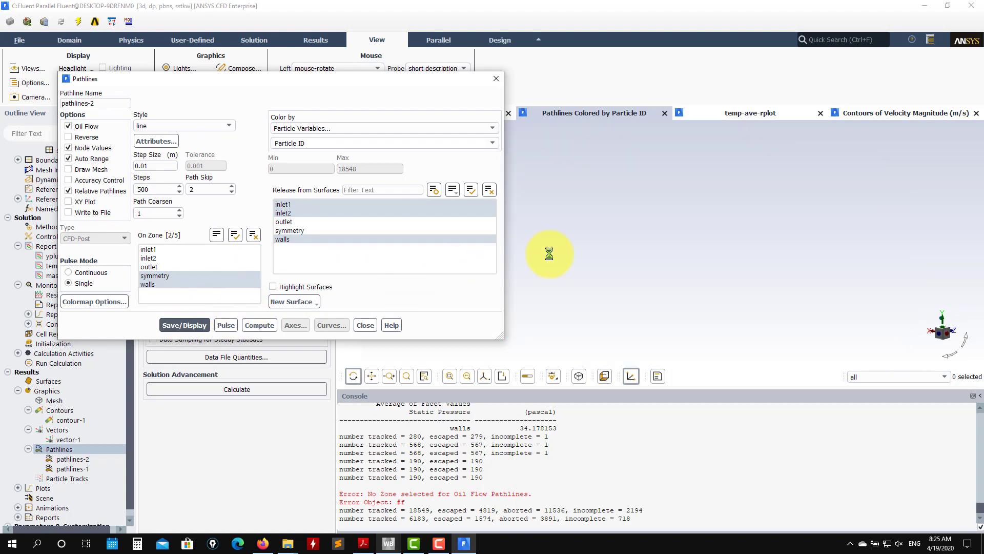
left_click_drag(685, 249, 849, 212)
scroll(817, 262, "up", 3)
scroll(877, 266, "up", 1)
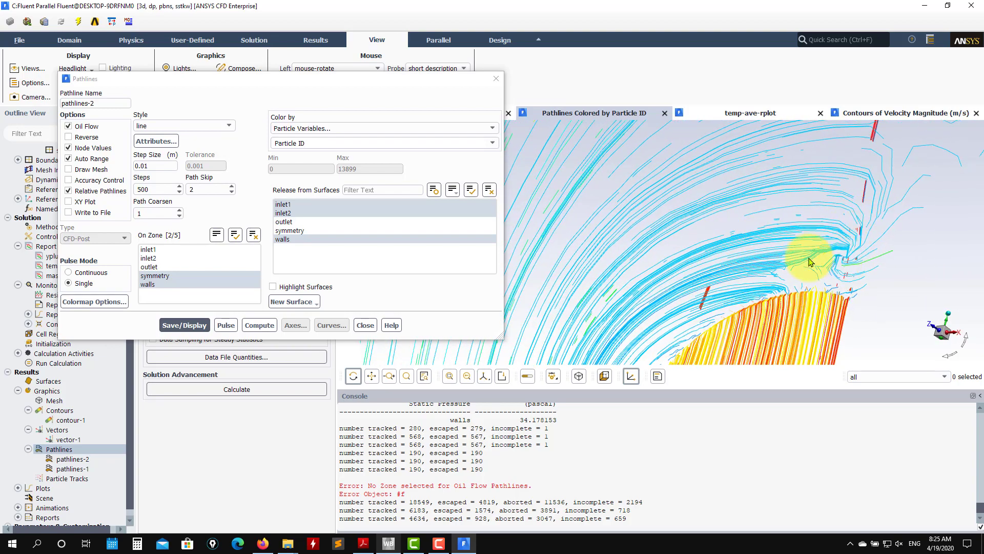
left_click_drag(810, 262, 599, 148)
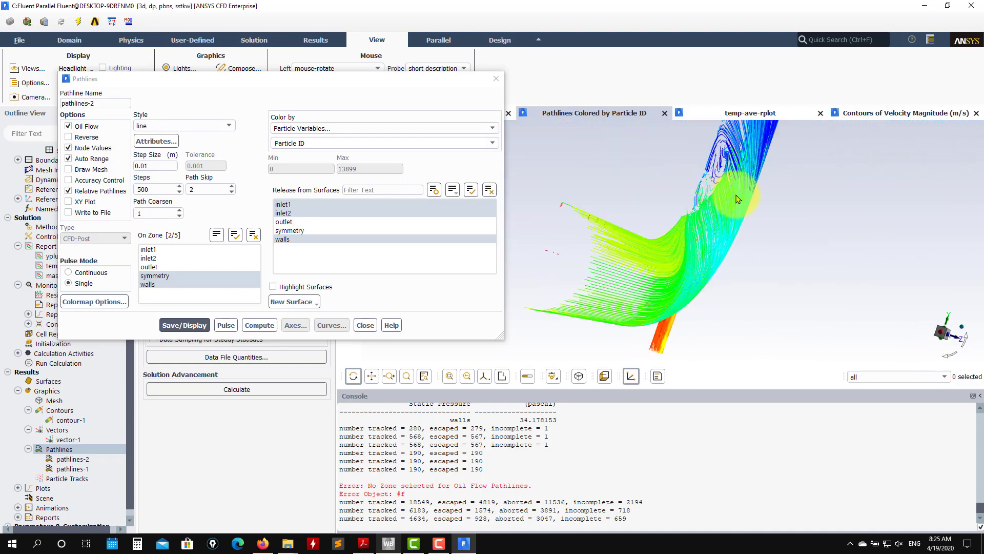
left_click_drag(737, 199, 748, 183)
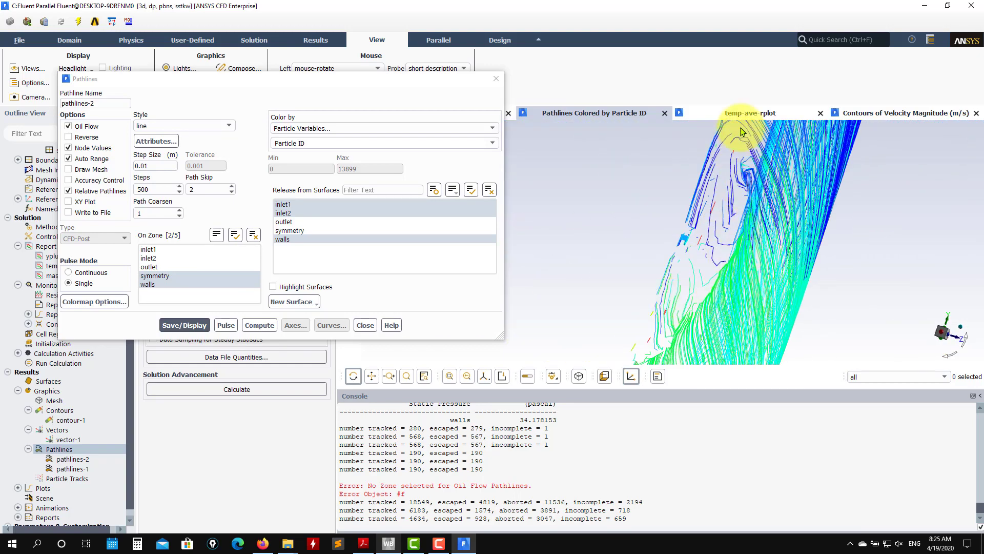
left_click_drag(759, 271, 395, 274)
left_click(366, 325)
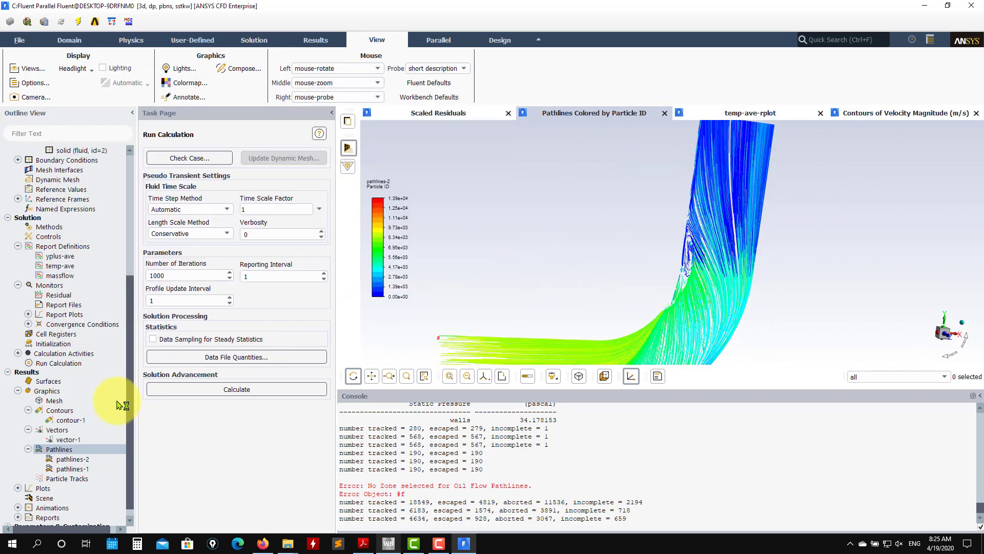
Step: Redisplay vector-1 on the outlet, view the velocity vectors across the outlet section, and close its settings
double_click(69, 440)
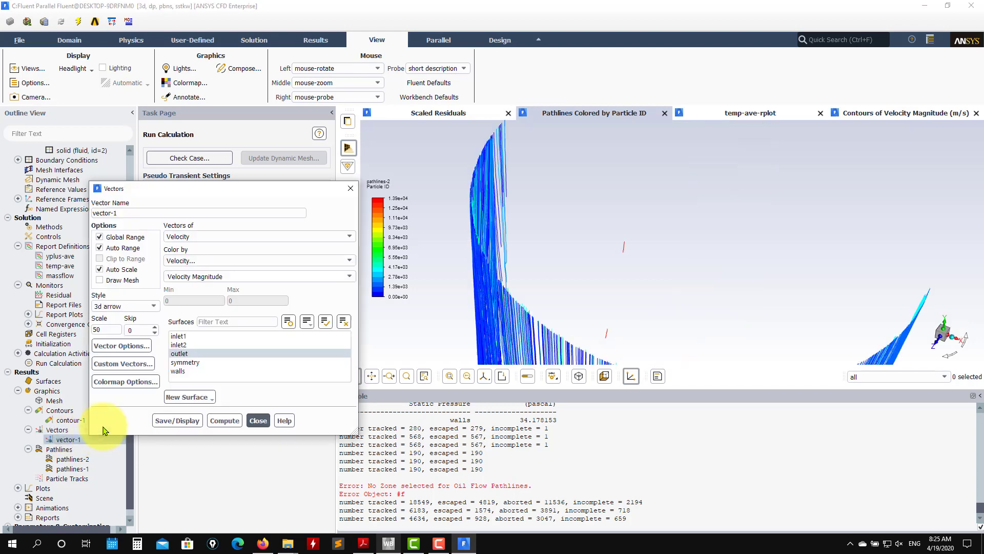
scroll(617, 289, "down", 10)
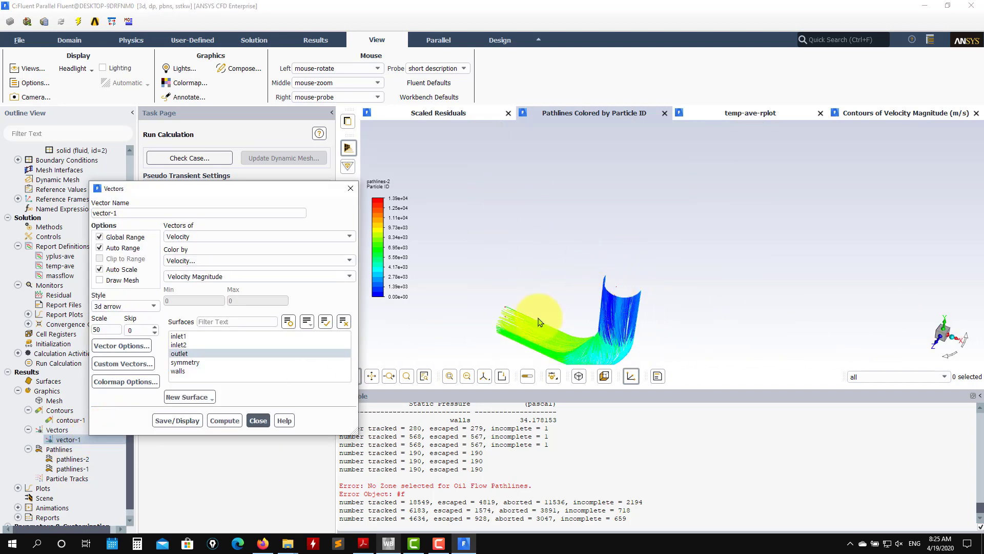
left_click(195, 426)
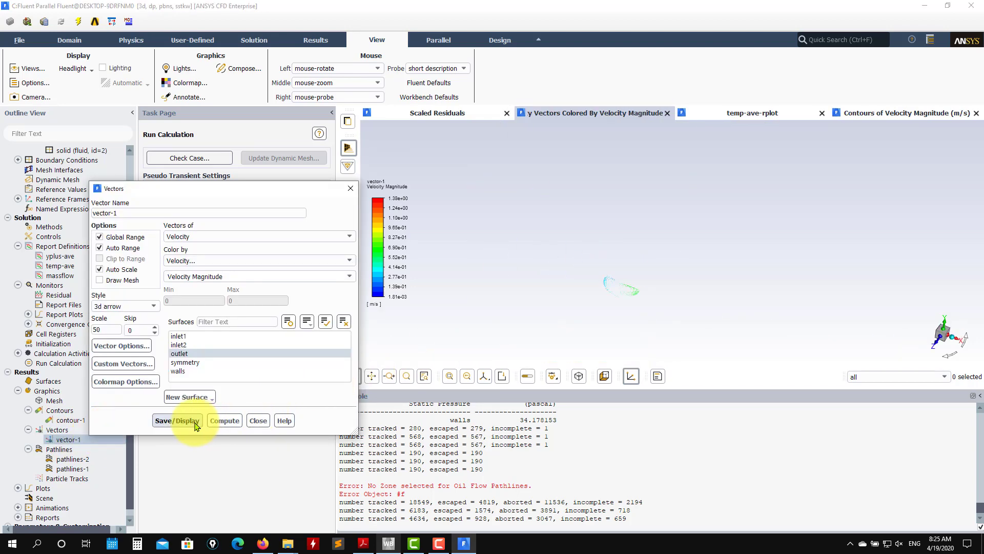
scroll(628, 287, "up", 10)
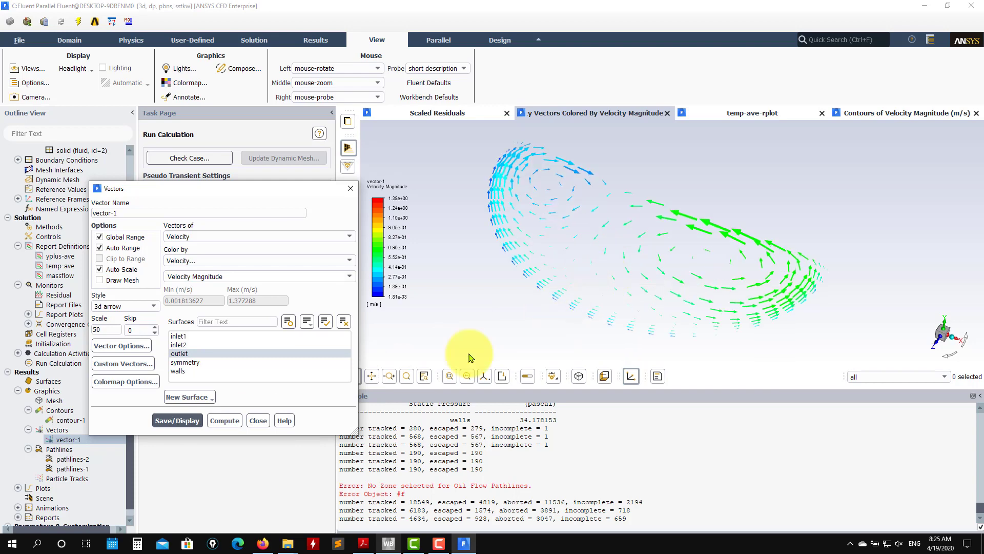
left_click(257, 421)
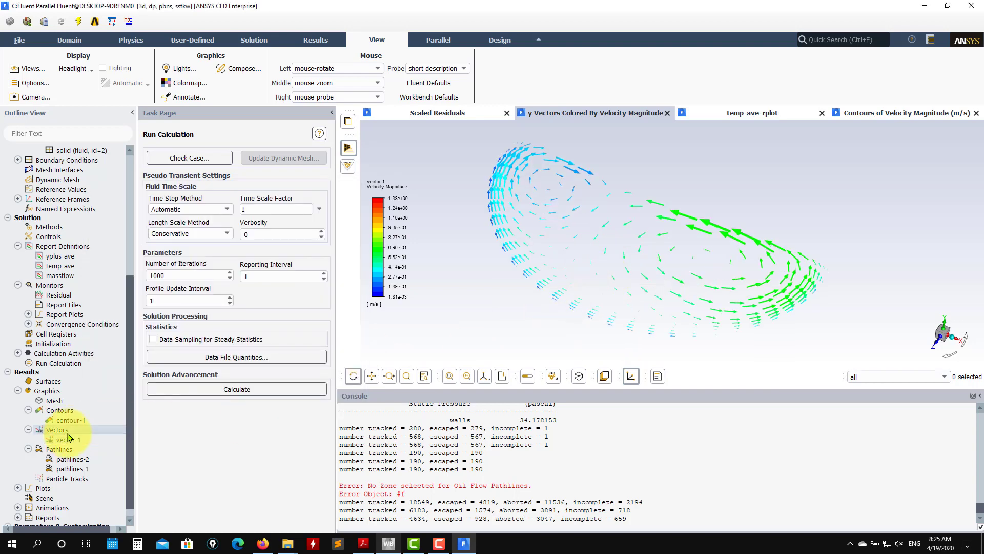
Step: Create a new vector object, vector-2, colored by Velocity Magnitude and display it on the symmetry surface
right_click(69, 435)
left_click(81, 451)
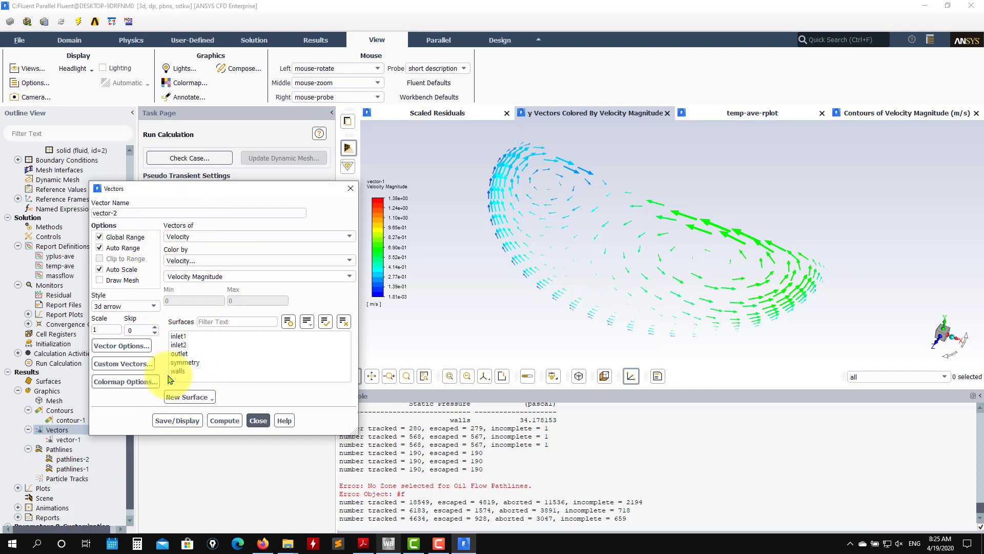
left_click(175, 419)
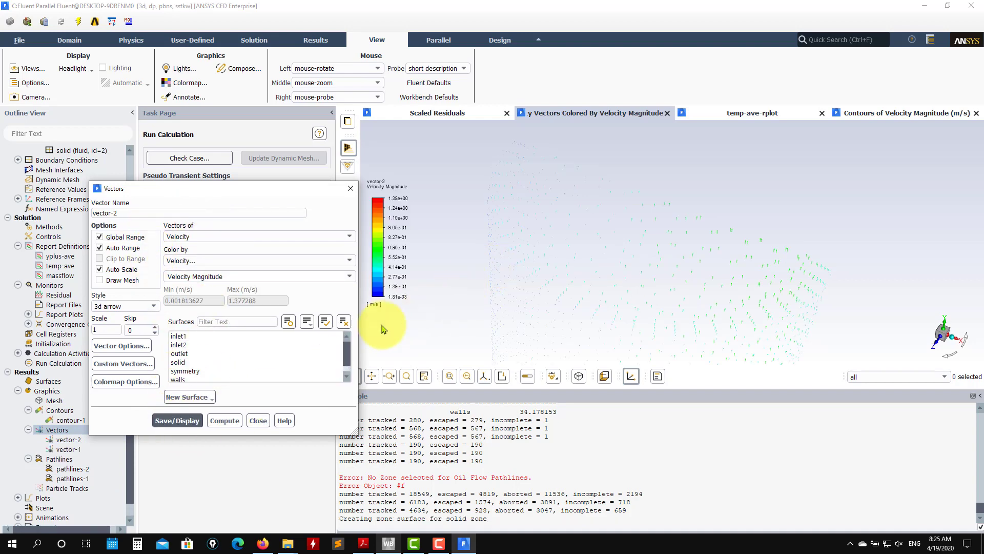
scroll(195, 363, "down", 1)
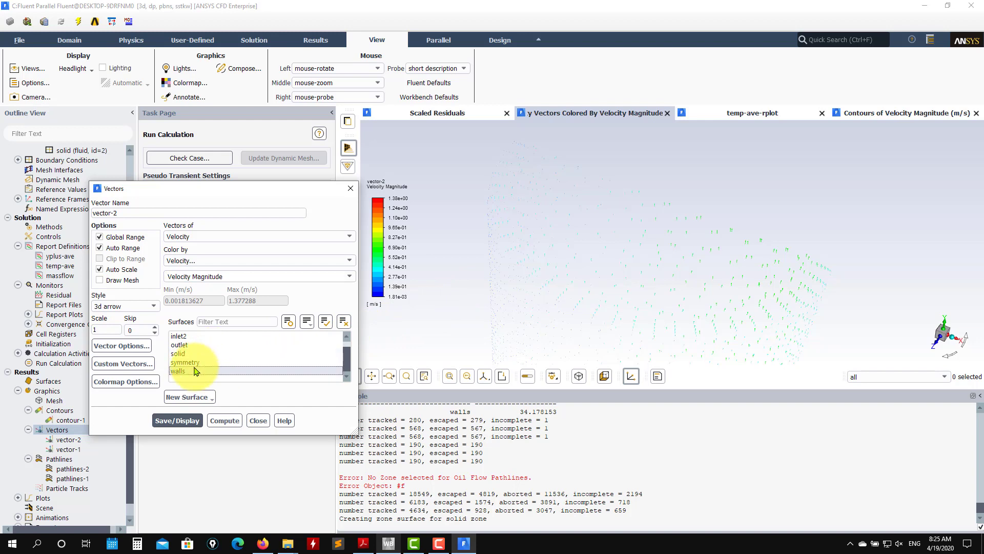
left_click(195, 363)
left_click(180, 420)
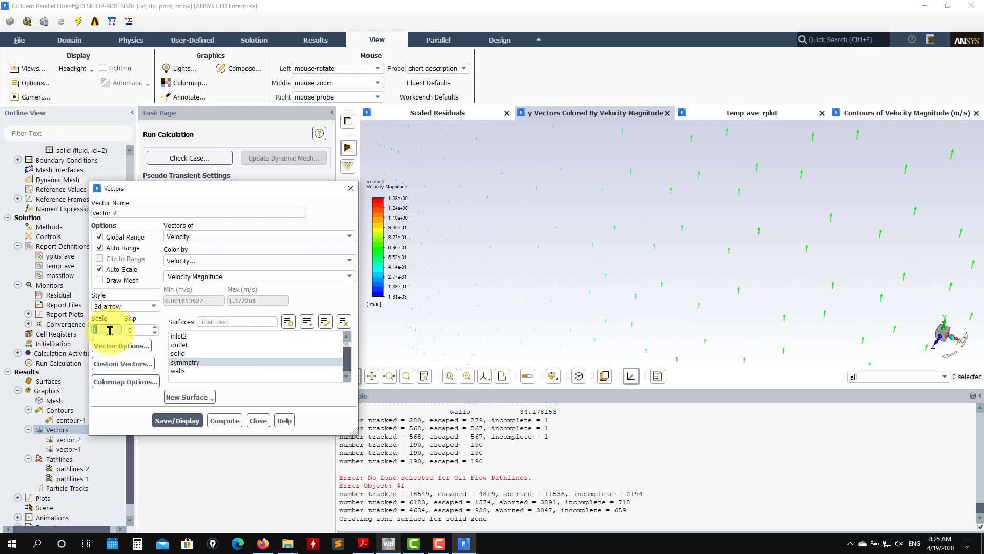
Step: Set the vector-2 scale to 5, redisplay it, close its settings, and inspect the vectors near the elbow and small inlet
type("5")
left_click(177, 421)
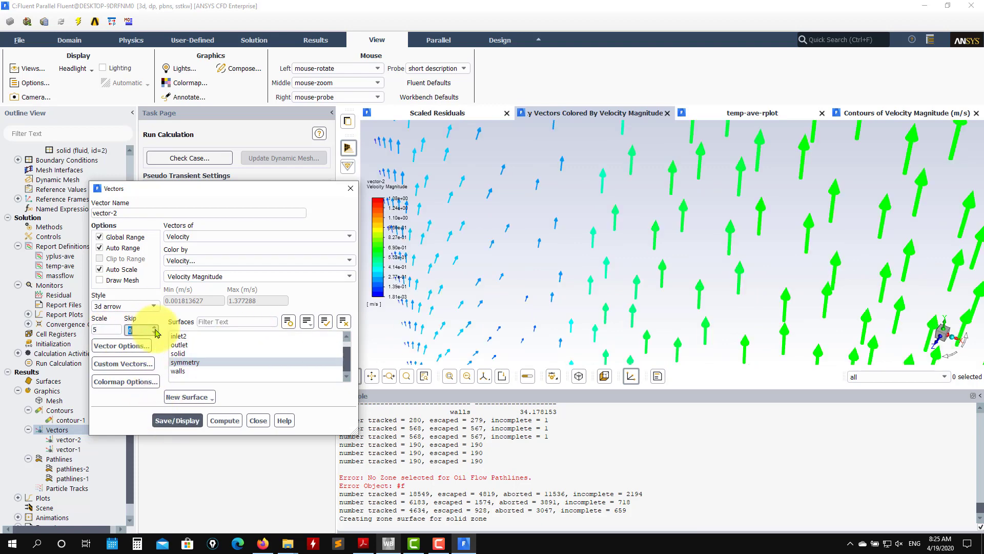
left_click(258, 421)
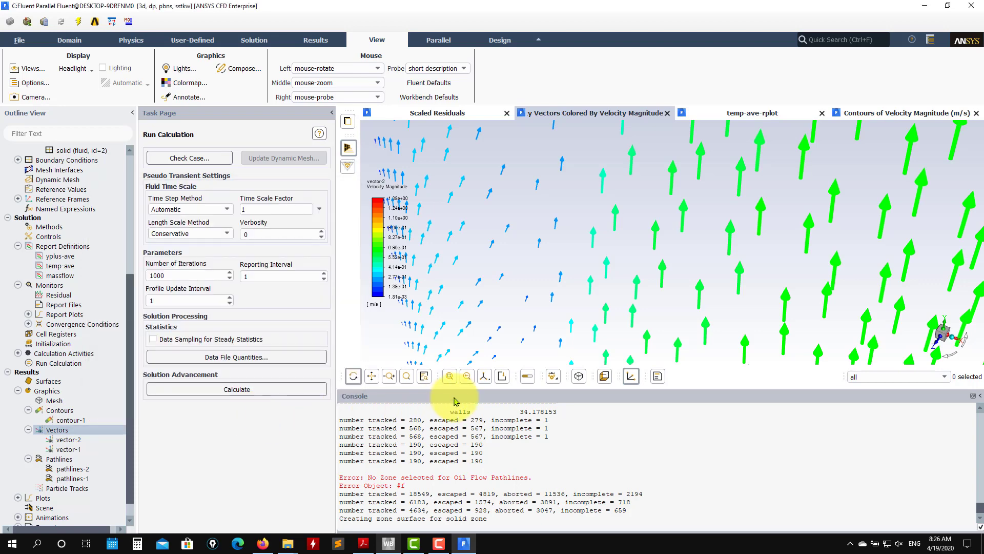
left_click(450, 381)
left_click_drag(604, 308, 679, 291)
scroll(679, 290, "up", 5)
scroll(724, 279, "down", 3)
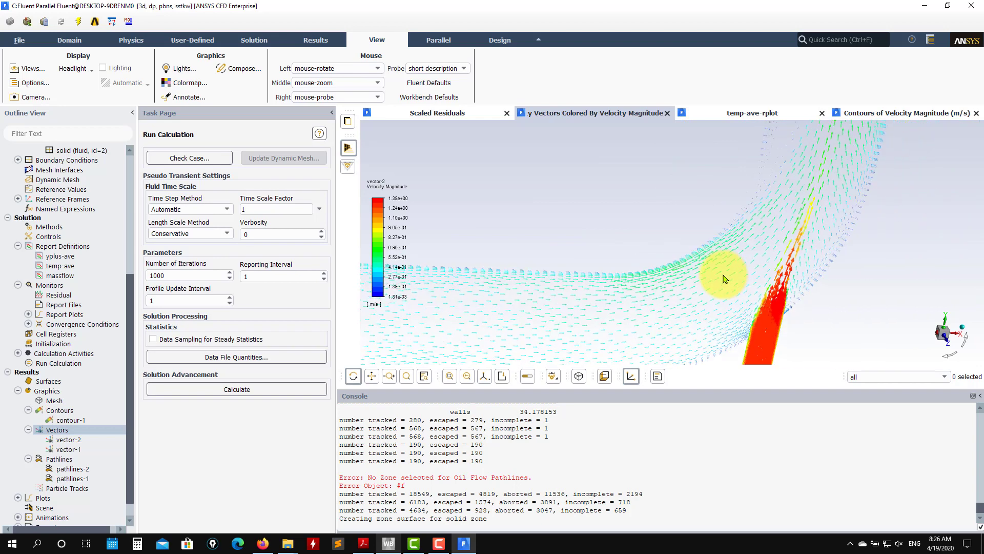
Step: Redisplay contour-1 with Effective Viscosity on the symmetry surface, close its settings, and view the elbow from an angle
double_click(85, 421)
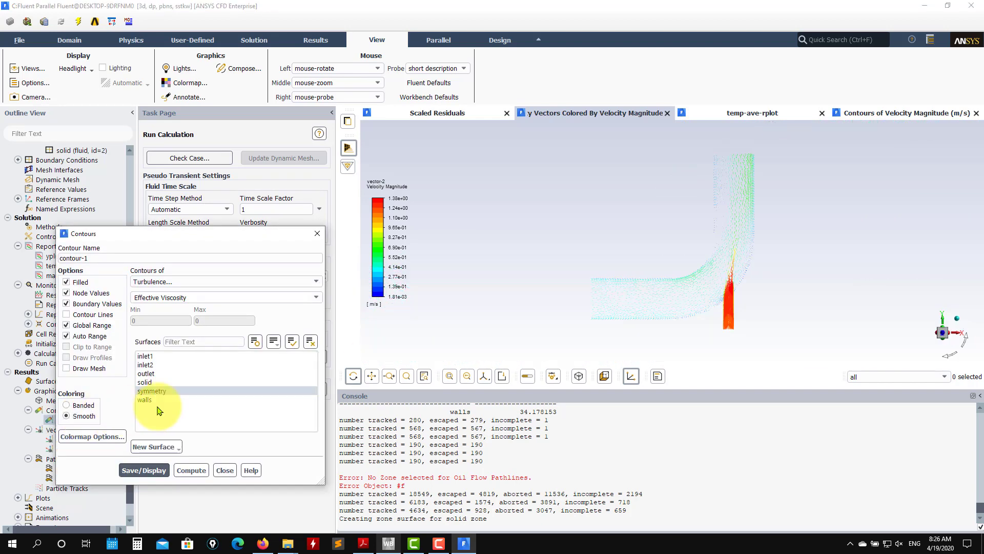
left_click(161, 470)
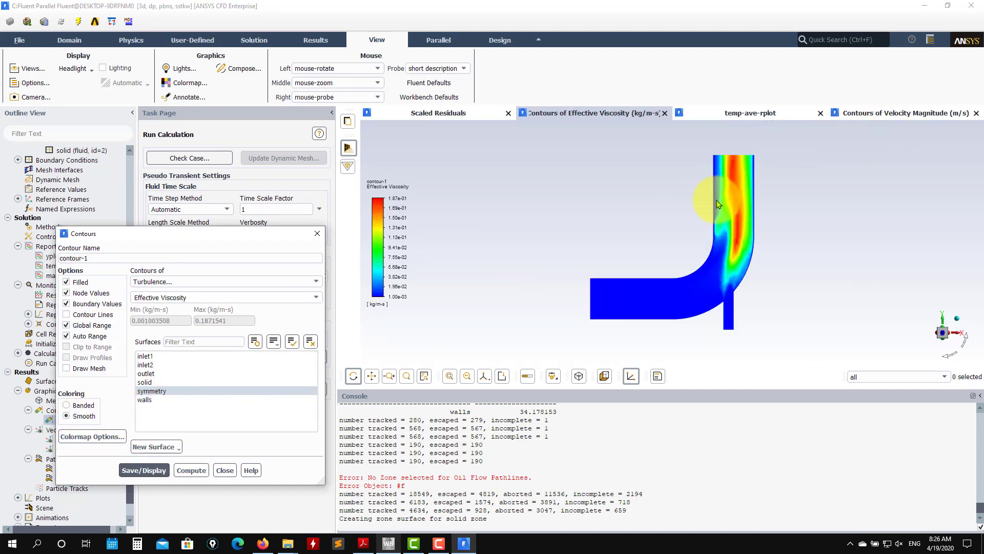
left_click(225, 470)
left_click_drag(533, 308, 740, 248)
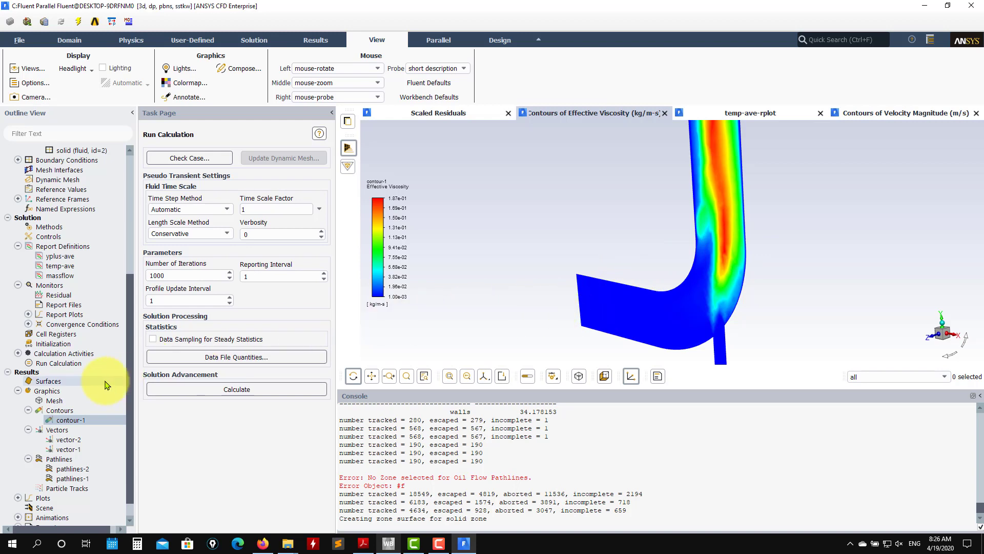
Step: Collapse the Report Definitions and Contours branches, expand Animations, and open the Sweep Surface settings beside the elbow view
scroll(108, 385, "down", 1)
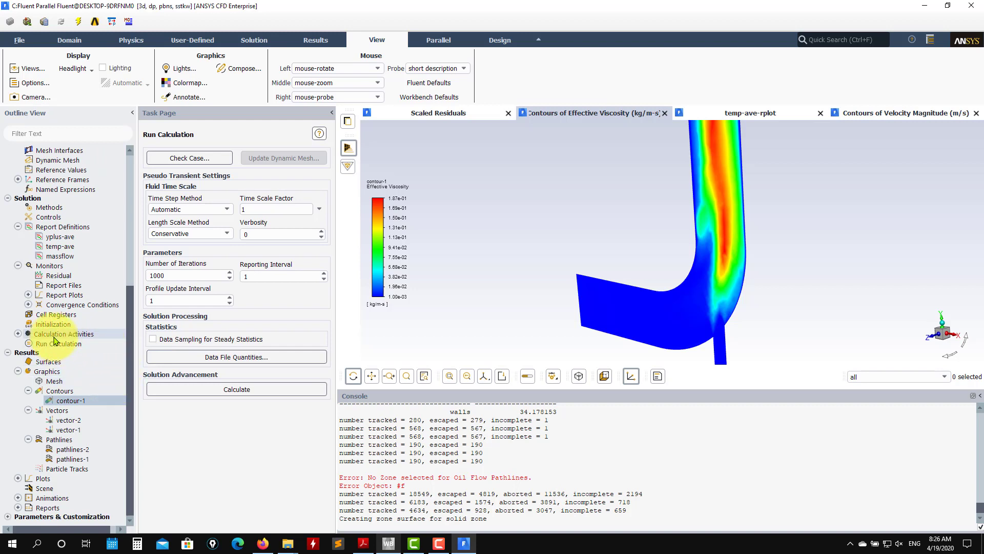
scroll(18, 256, "up", 2)
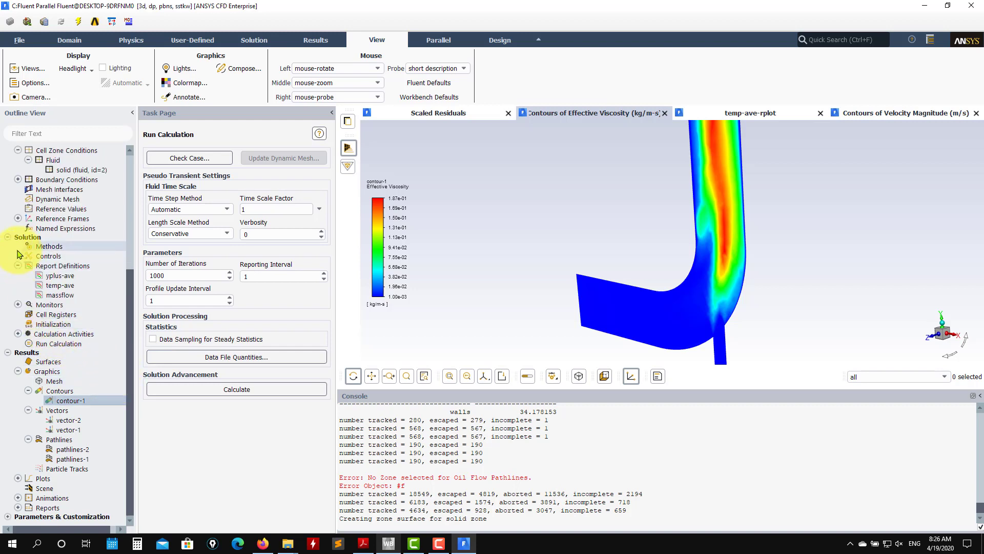
left_click(18, 266)
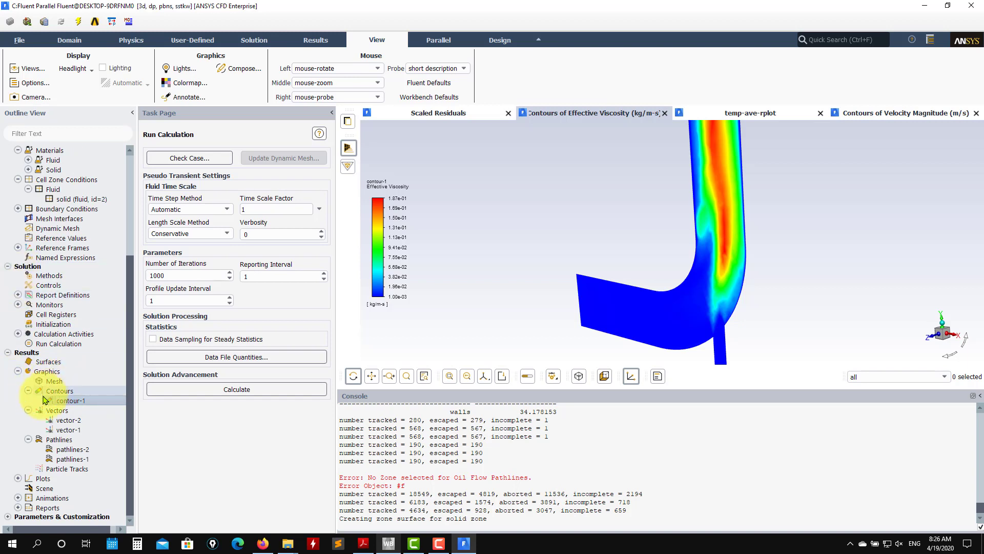
left_click(29, 391)
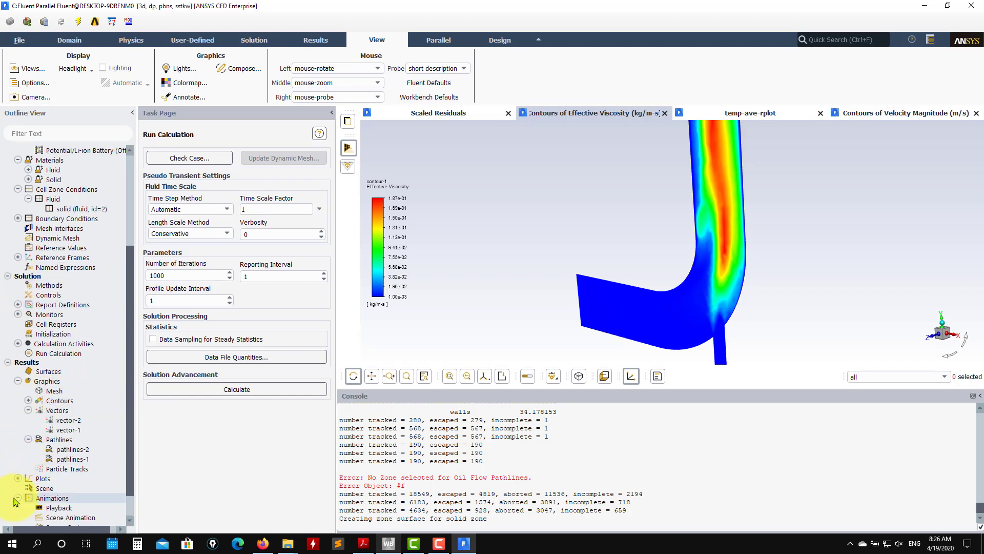
scroll(16, 501, "down", 1)
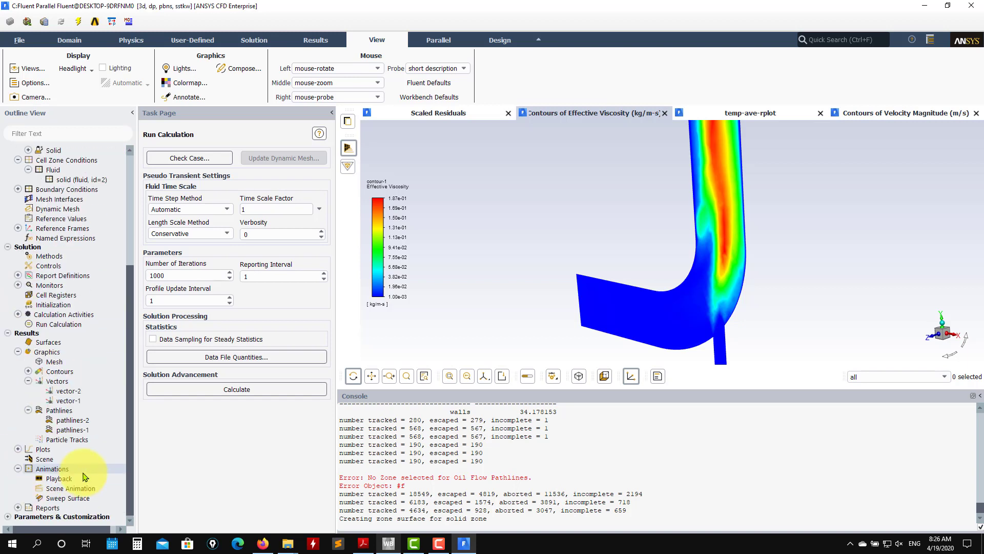
right_click(60, 500)
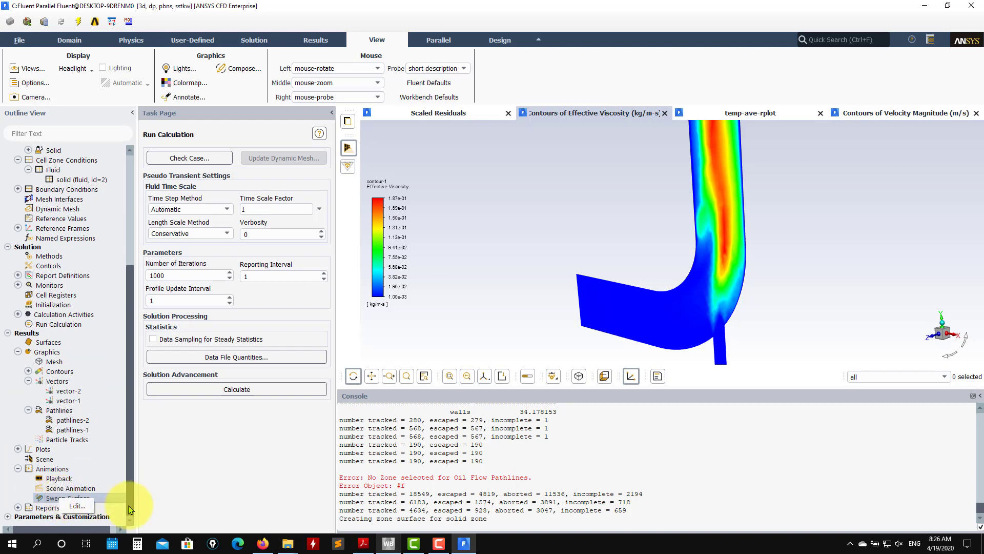
left_click(78, 507)
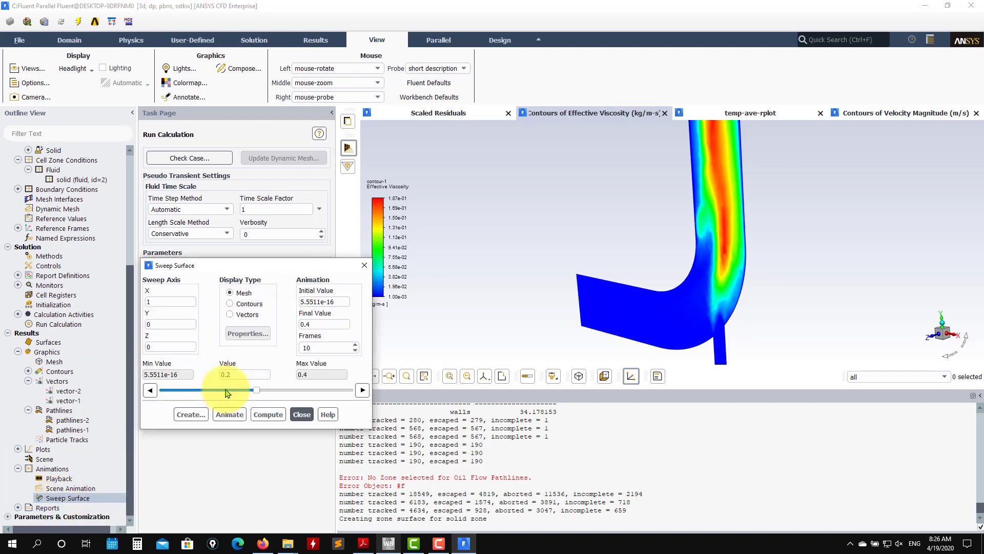
left_click_drag(205, 266, 122, 178)
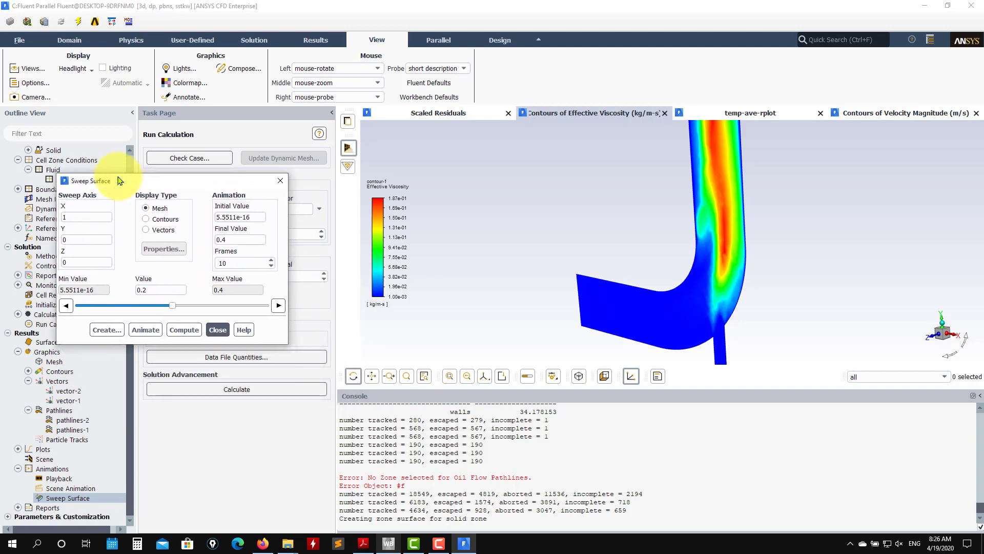
Step: Sweep the mesh-type surface back and forth through the elbow along the X axis, ending at a value of 0.1896
left_click_drag(674, 314, 782, 313)
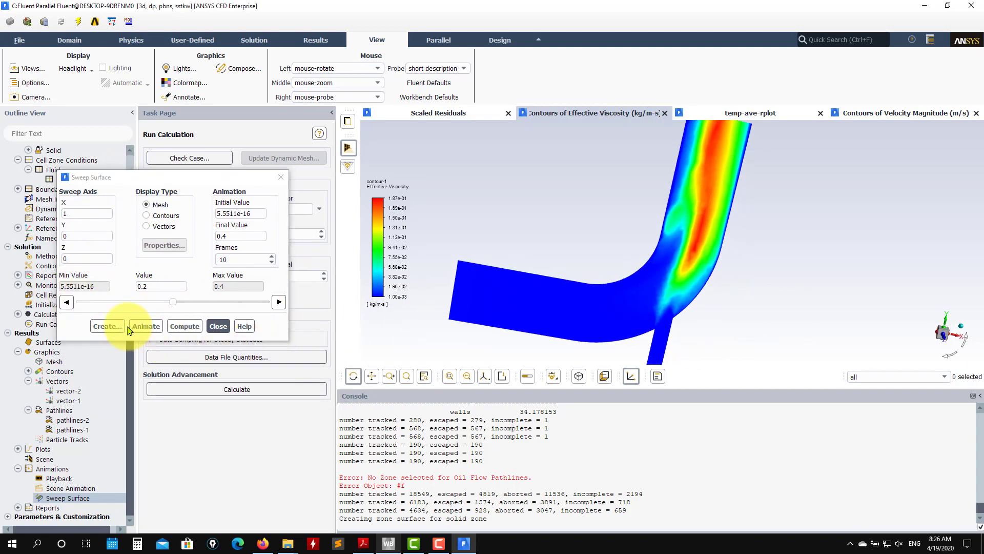
left_click_drag(171, 307, 133, 306)
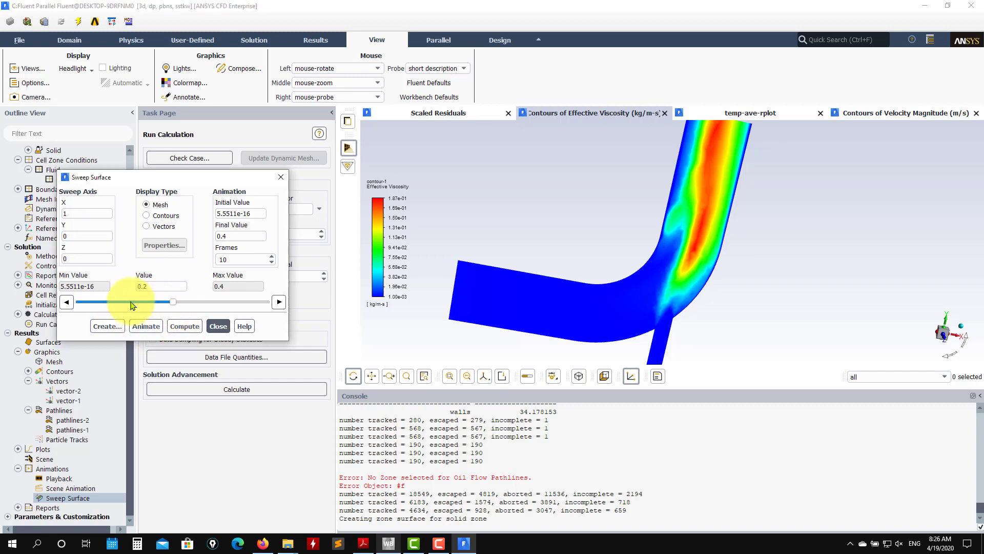
left_click_drag(479, 318, 562, 260)
left_click(159, 301)
mouse_move(157, 304)
left_mouse_down()
mouse_move(123, 303)
mouse_move(246, 302)
mouse_move(167, 302)
left_mouse_up()
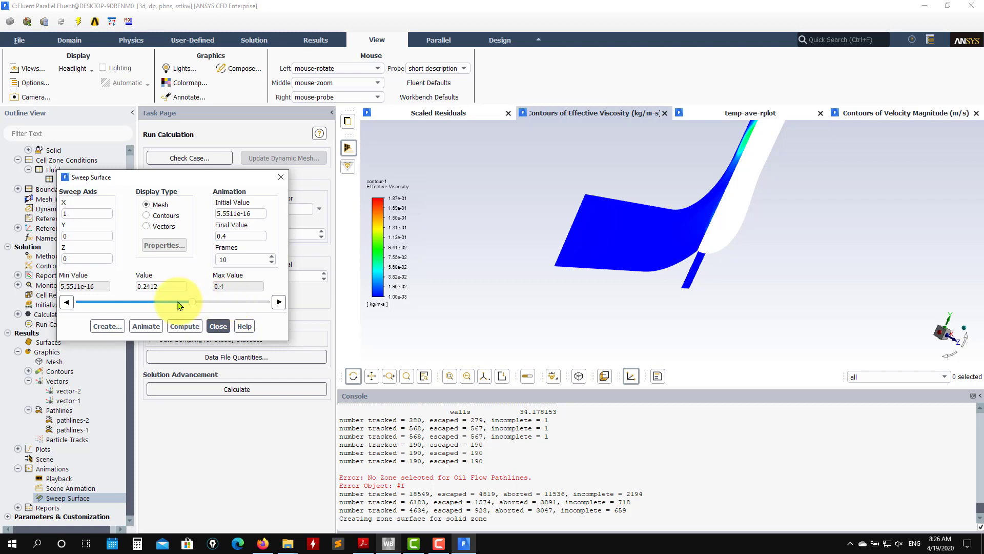
Step: Switch the sweep surface display type to contours and plot Velocity Magnitude
left_click(166, 216)
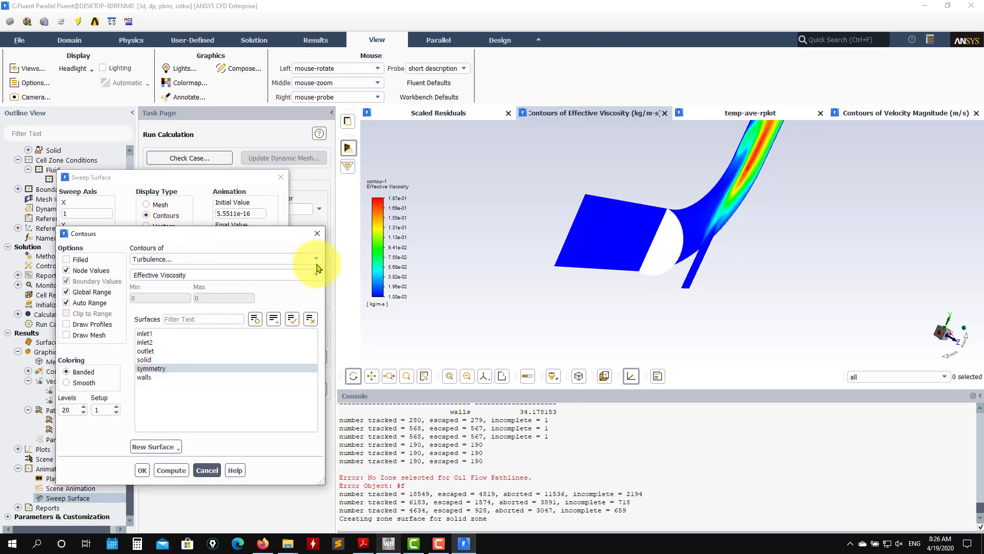
left_click(316, 261)
left_click(186, 286)
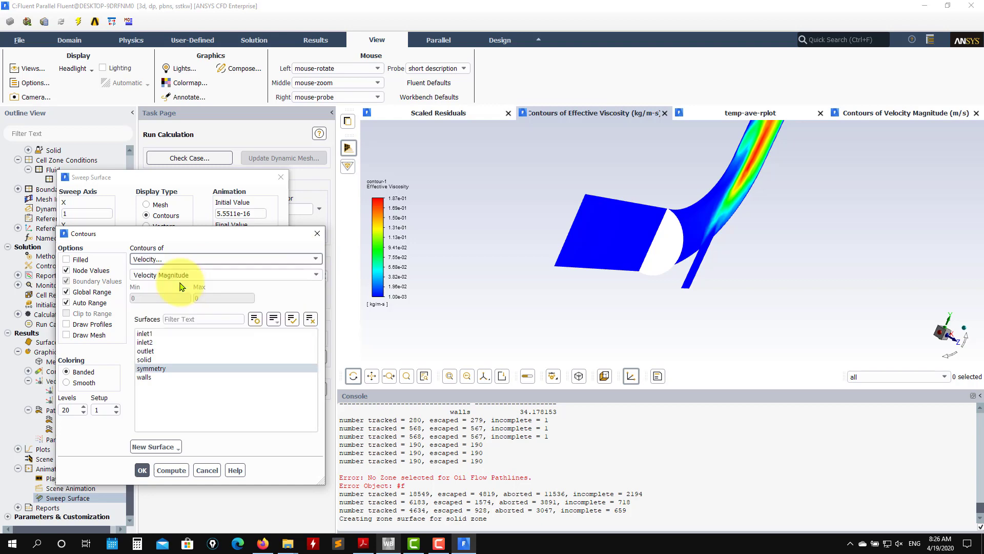
left_click(142, 471)
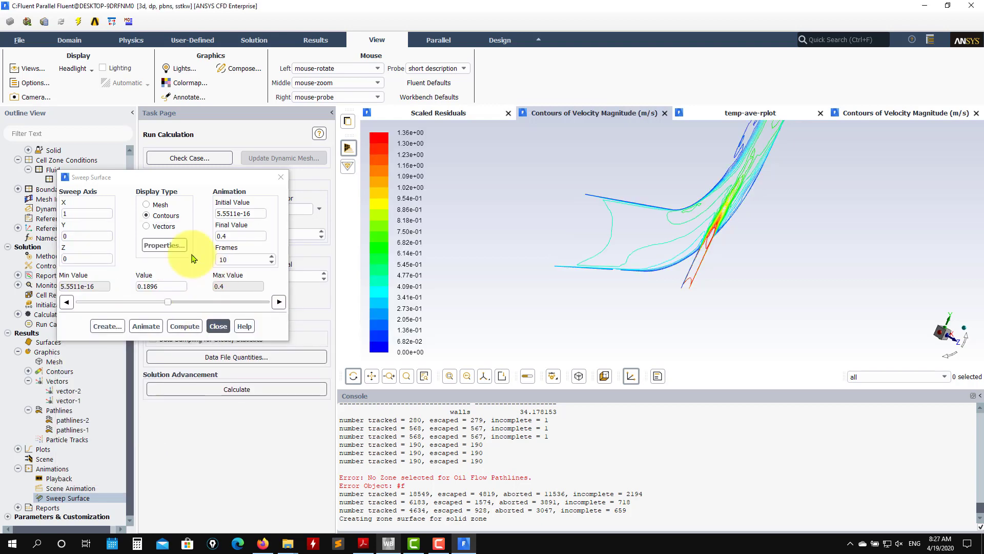
Step: Enable filled contours in the sweep surface's contour properties and apply them
left_click(164, 245)
left_click(88, 262)
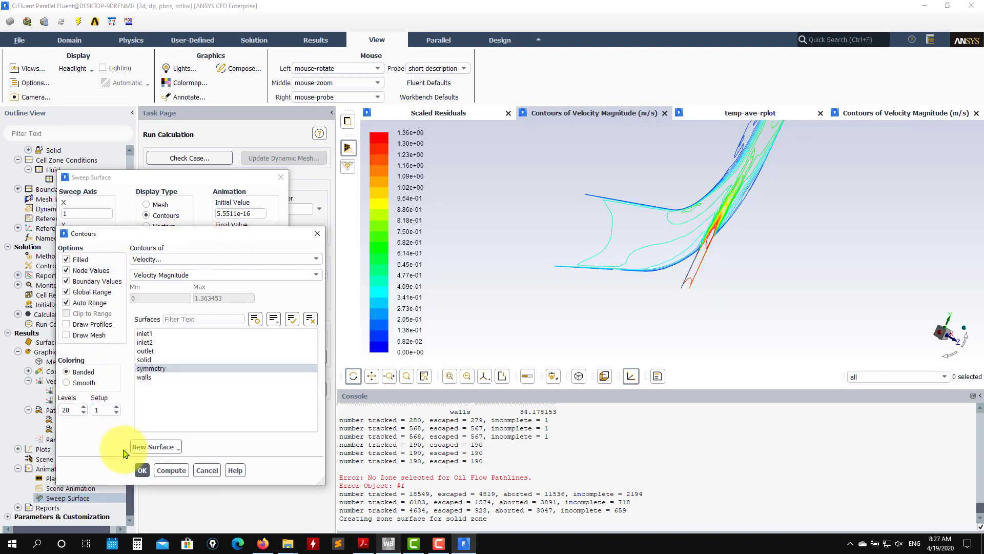
left_click(142, 471)
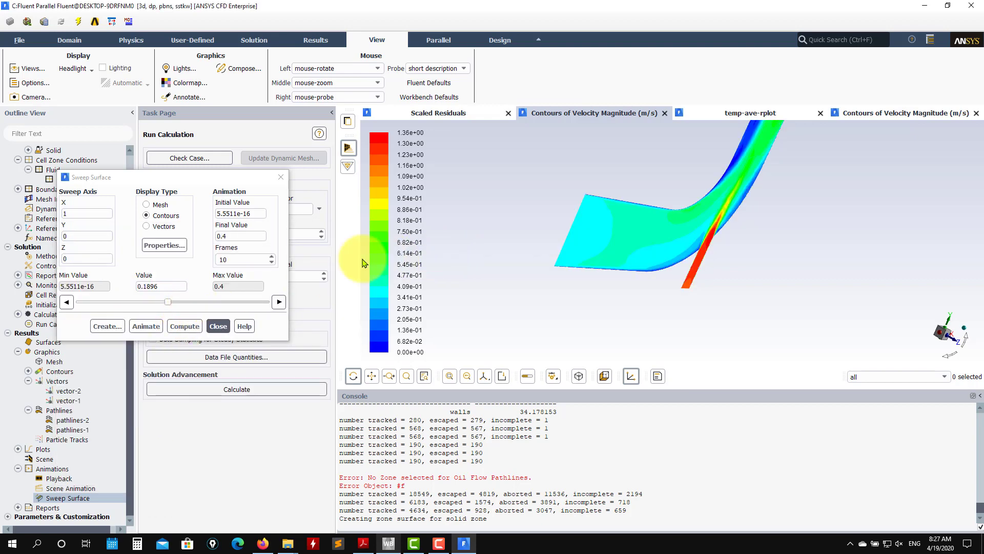
Step: Sweep the filled velocity contours along the X axis to a value of 0.3168 and inspect the elbow and small inlet
mouse_move(167, 302)
left_mouse_down()
mouse_move(124, 300)
mouse_move(186, 307)
left_mouse_up()
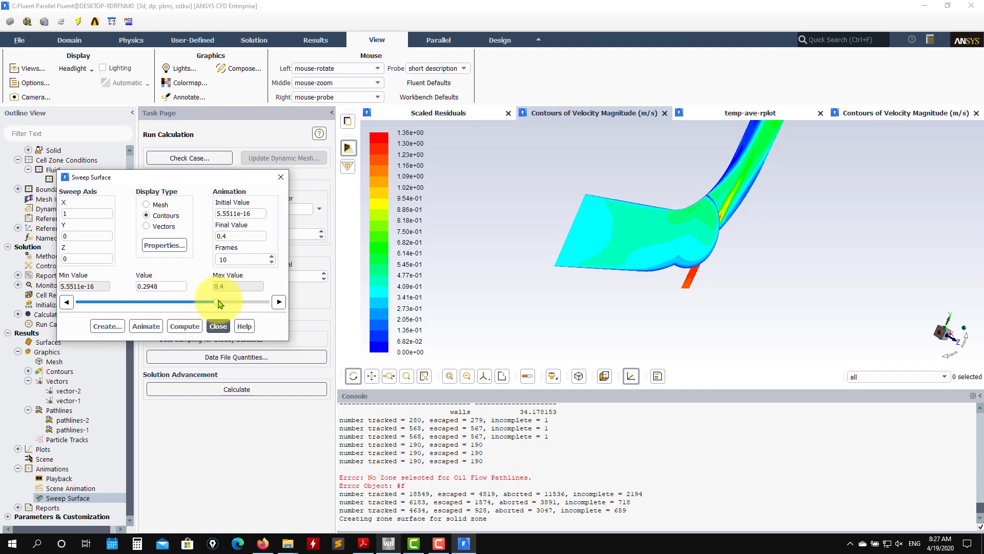
scroll(670, 219, "up", 5)
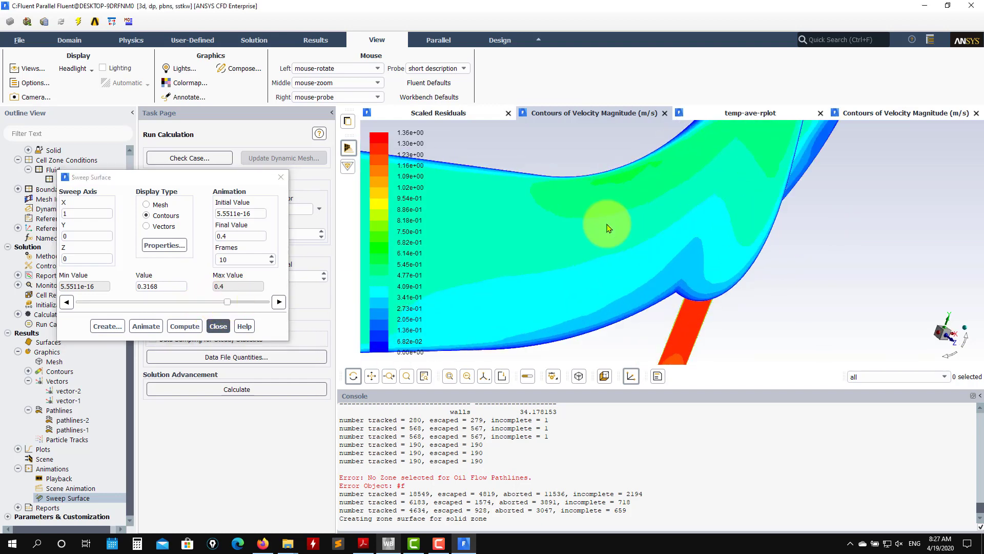
scroll(709, 221, "down", 6)
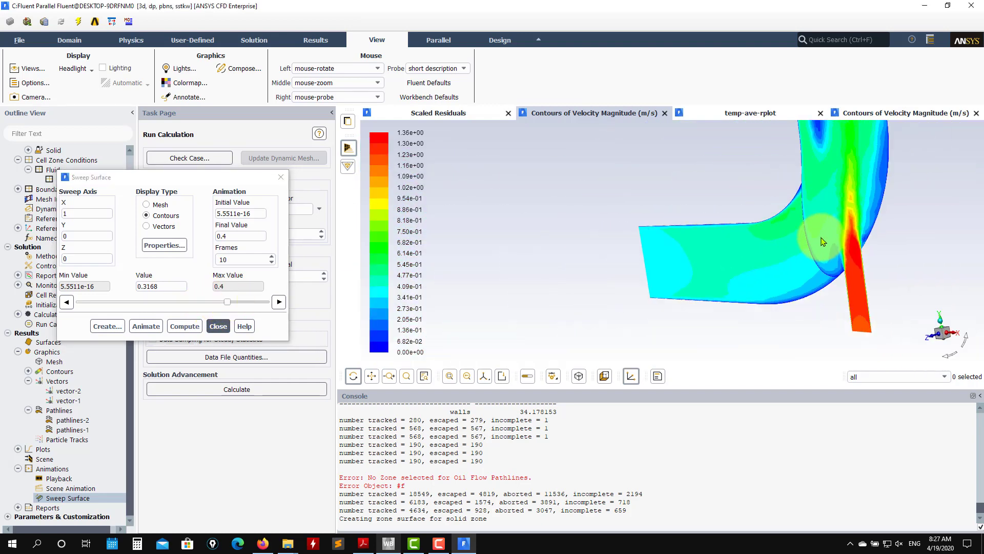
scroll(666, 207, "up", 5)
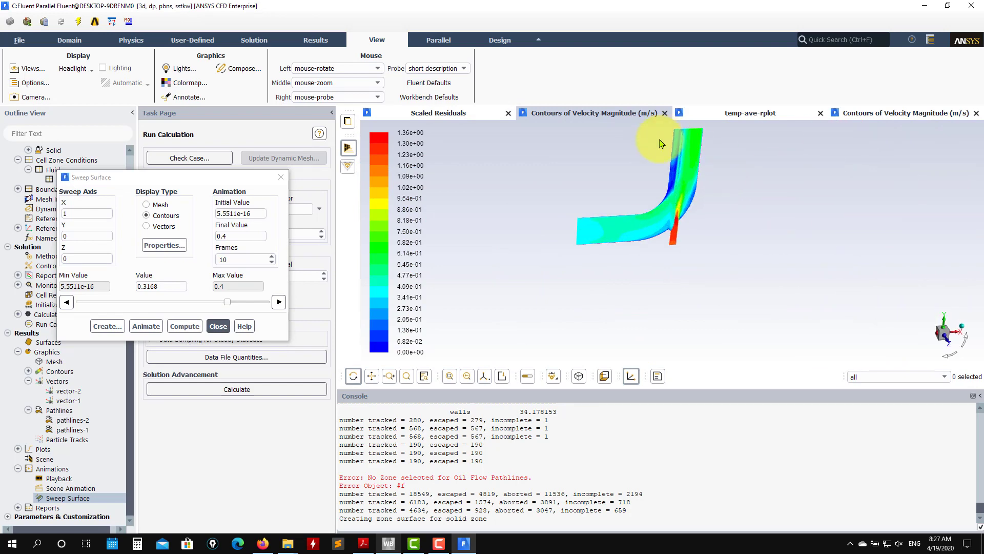
scroll(665, 204, "up", 2)
left_click_drag(713, 236, 613, 260)
scroll(769, 287, "up", 1)
scroll(769, 285, "down", 5)
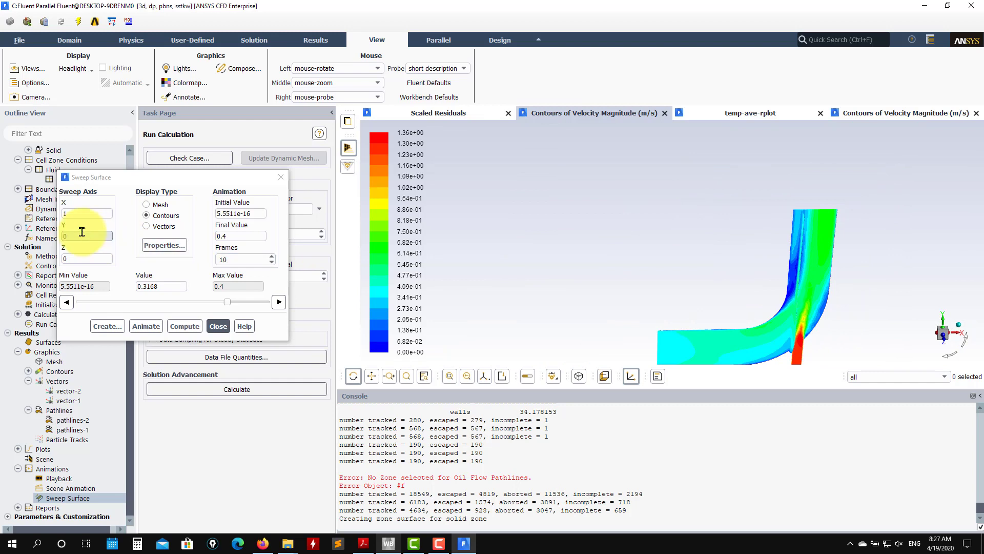
Step: Change the sweep axis to X 0, Y 1, Z 0, compute its range, and move the sweep surface to 0.133525
left_click_drag(81, 233, 47, 230)
type("0")
left_click(183, 322)
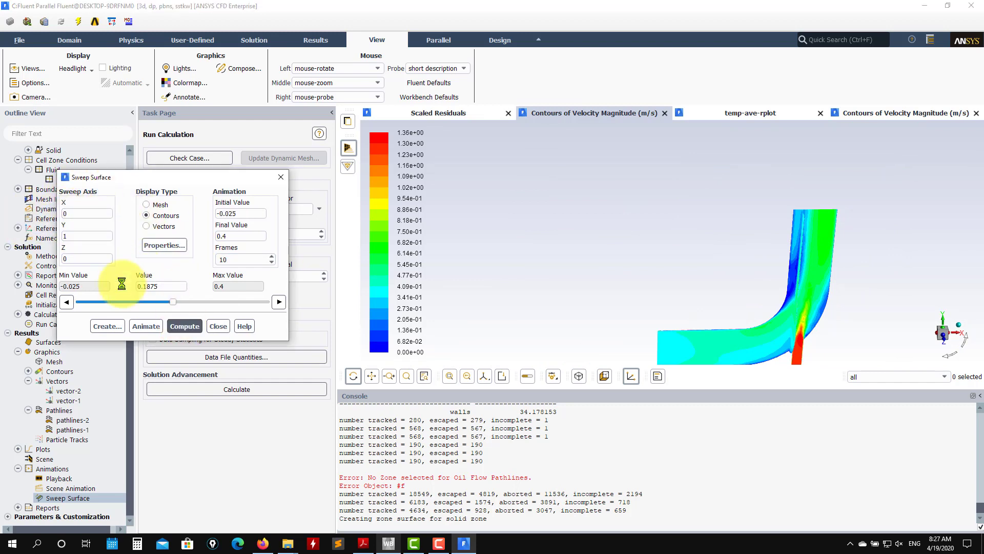
left_click_drag(171, 303, 150, 307)
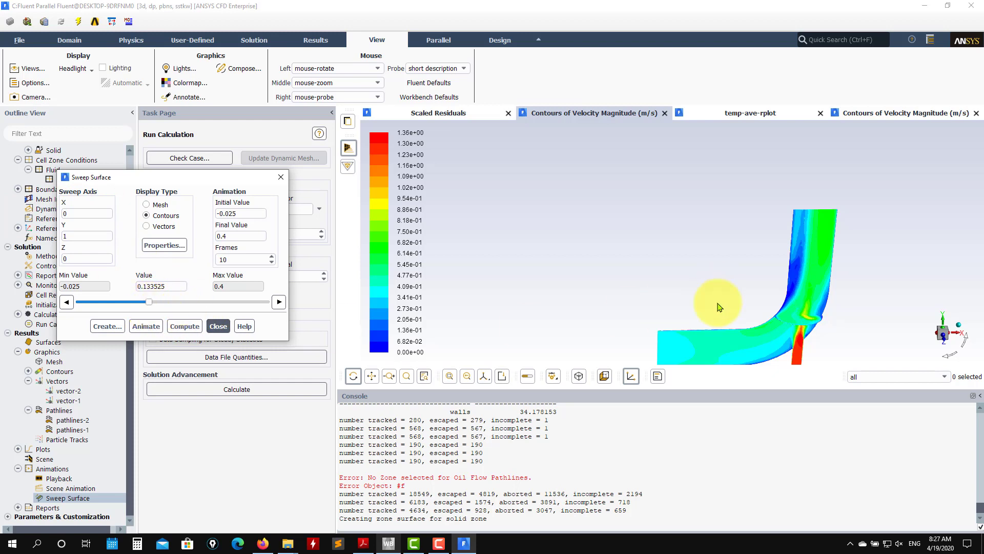
Step: Look along the Y axis at the pipe's velocity cross-section and sweep it to a value of 0.21385
left_click_drag(719, 246, 764, 243)
left_click_drag(861, 181, 818, 212)
middle_click_drag(787, 269, 786, 270)
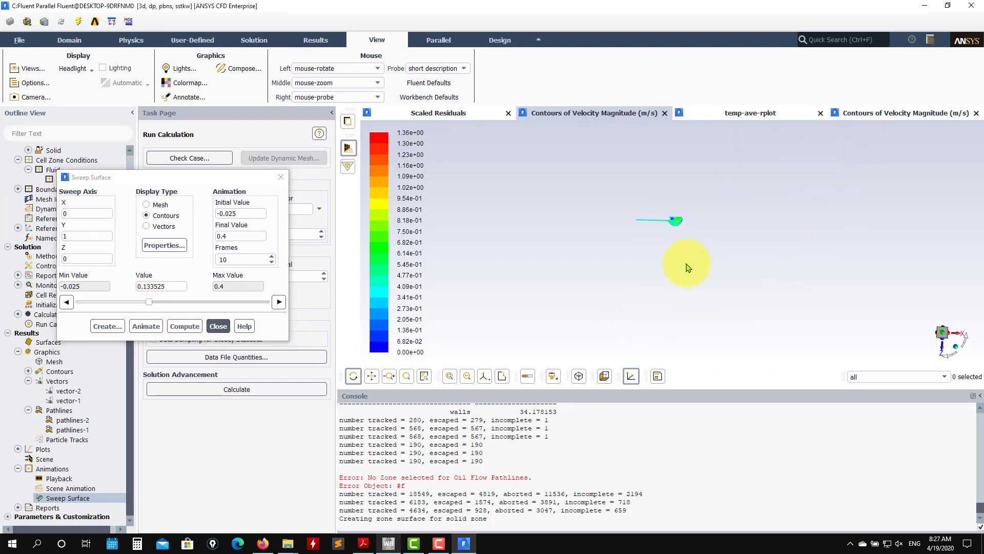
scroll(692, 224, "up", 8)
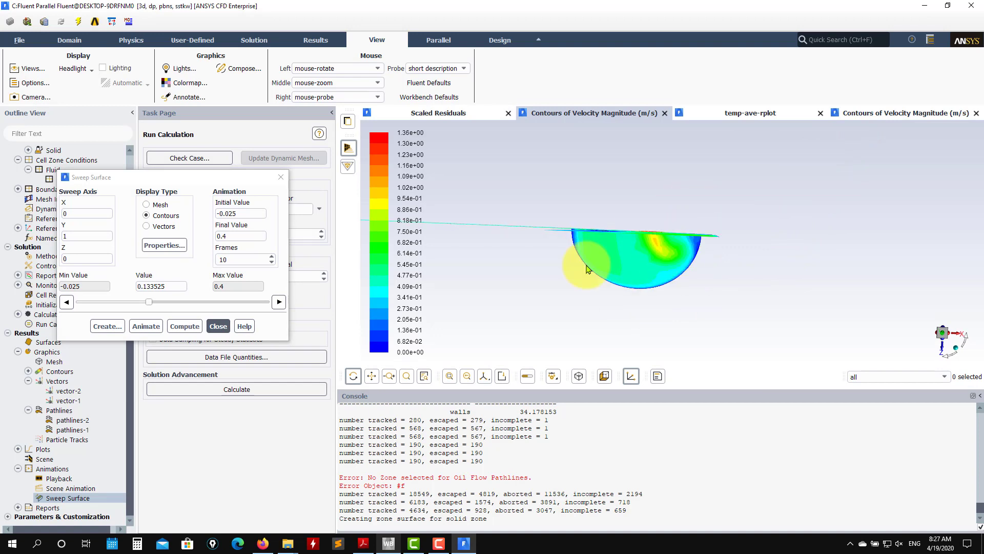
left_click(152, 303)
left_click_drag(152, 306, 183, 301)
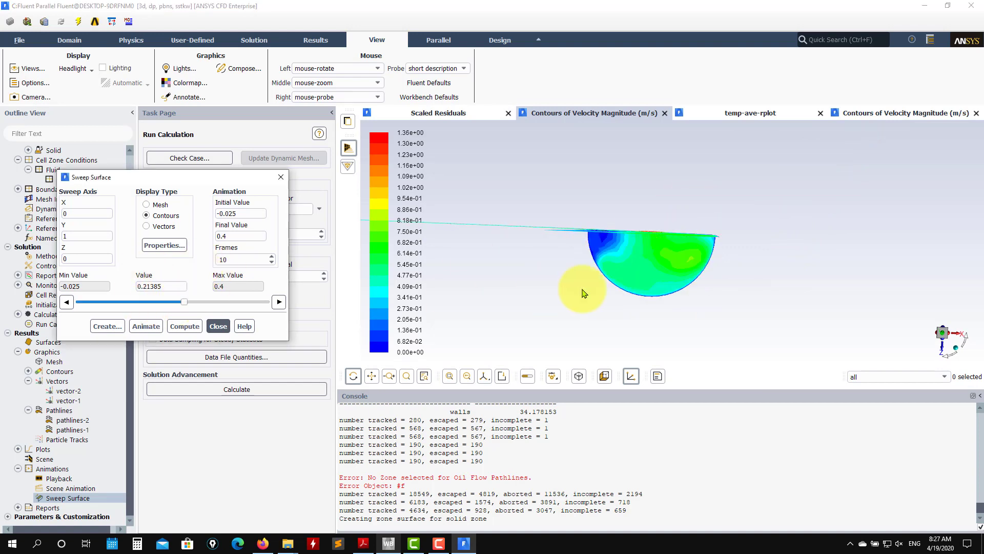
left_click_drag(582, 291, 649, 280)
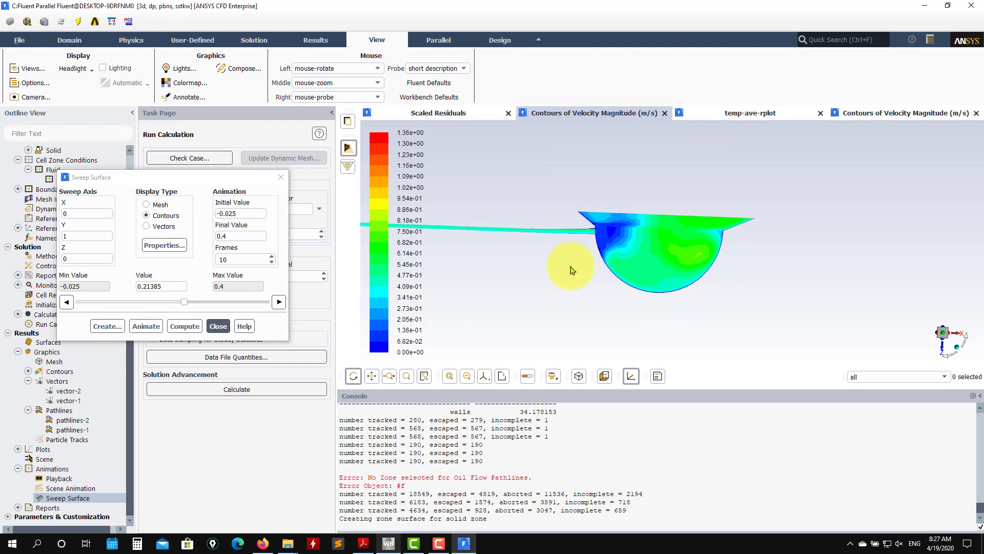
Step: Animate the velocity contours along the Y axis over 100 frames, close the sweep settings, and inspect the elbow and its outlet
left_click(110, 326)
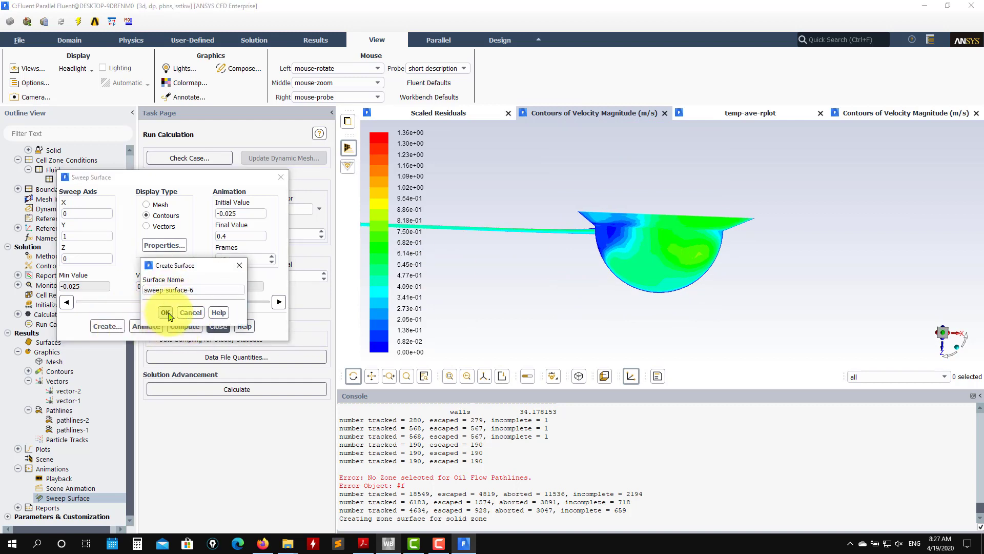
left_click(155, 325)
left_click(281, 303)
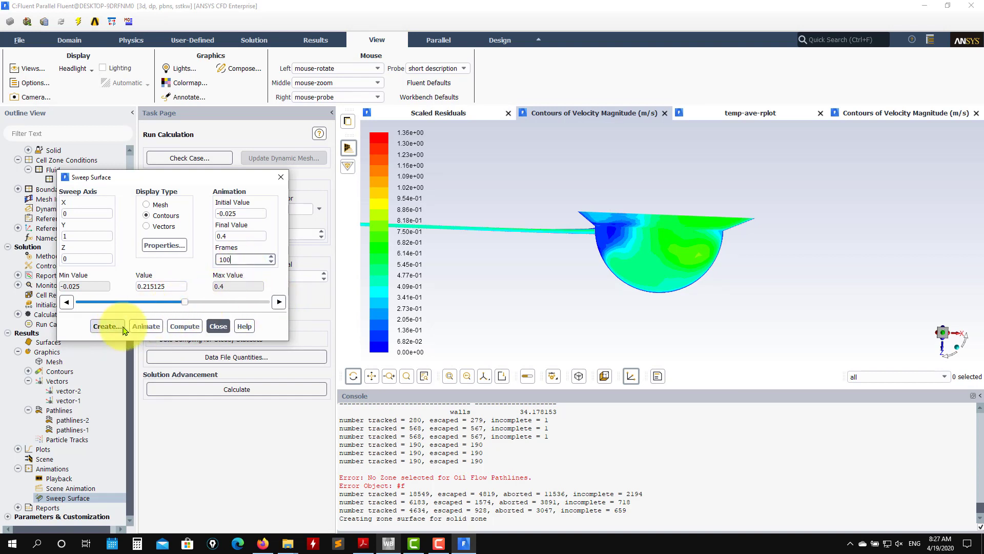
left_click(147, 326)
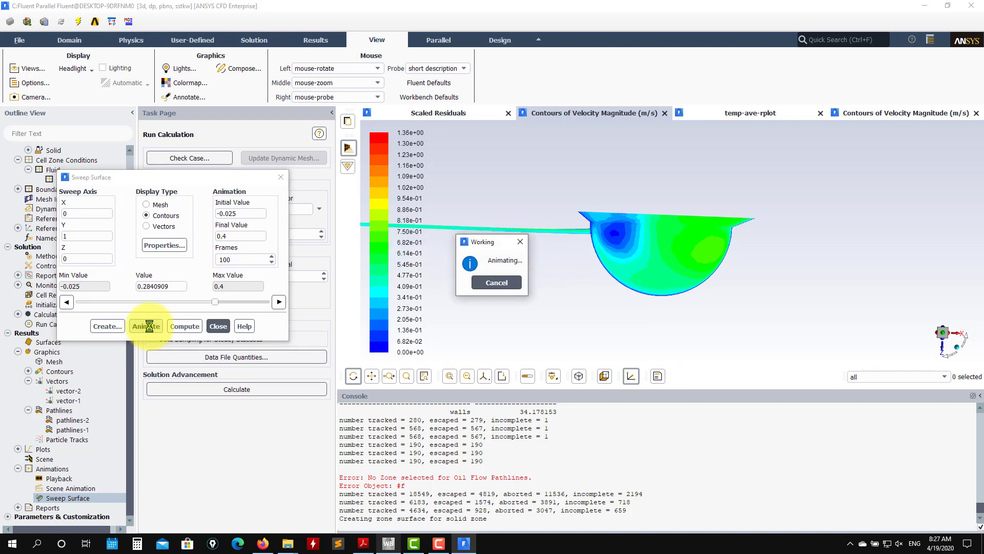
left_click(217, 327)
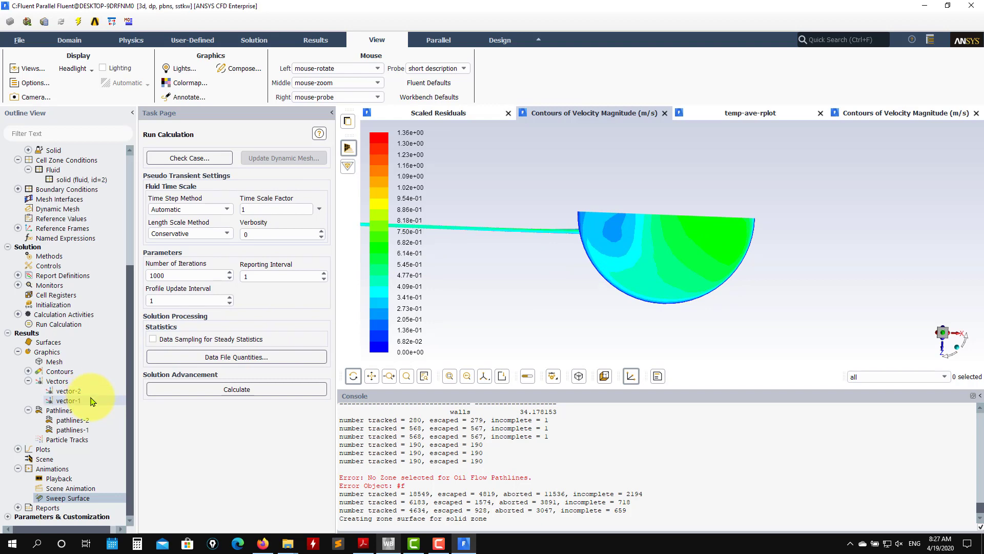
left_click_drag(624, 326, 632, 243)
scroll(604, 247, "up", 2)
scroll(613, 223, "up", 2)
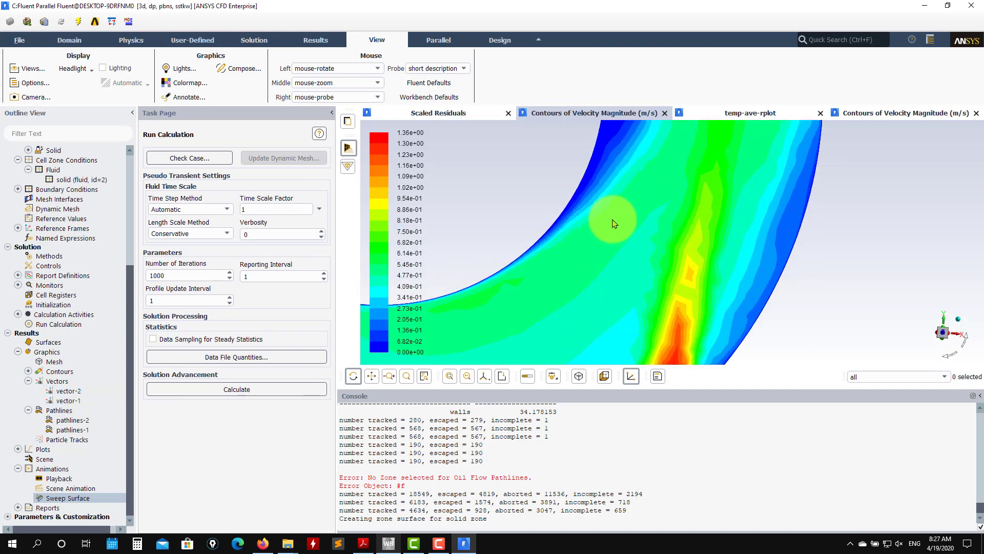
scroll(614, 223, "down", 5)
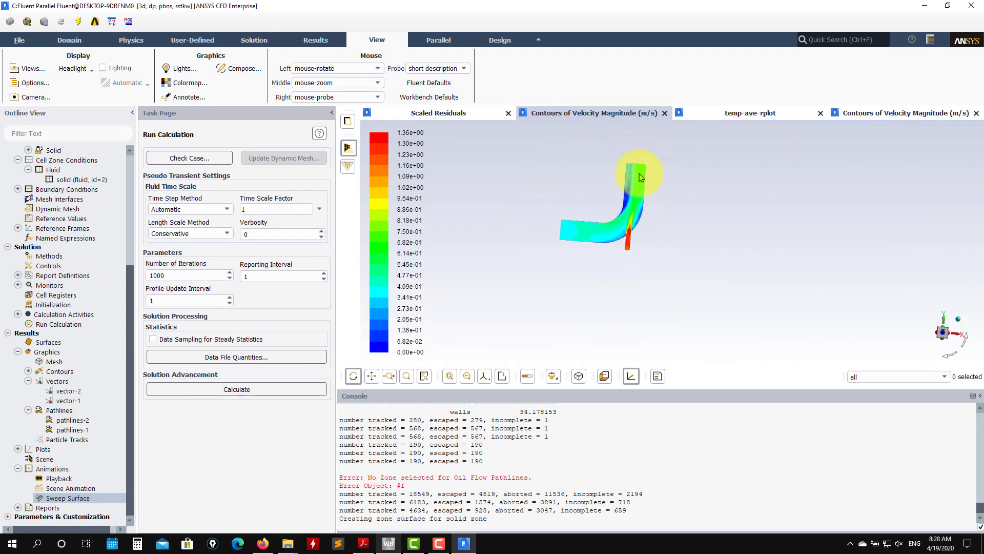
scroll(636, 174, "up", 5)
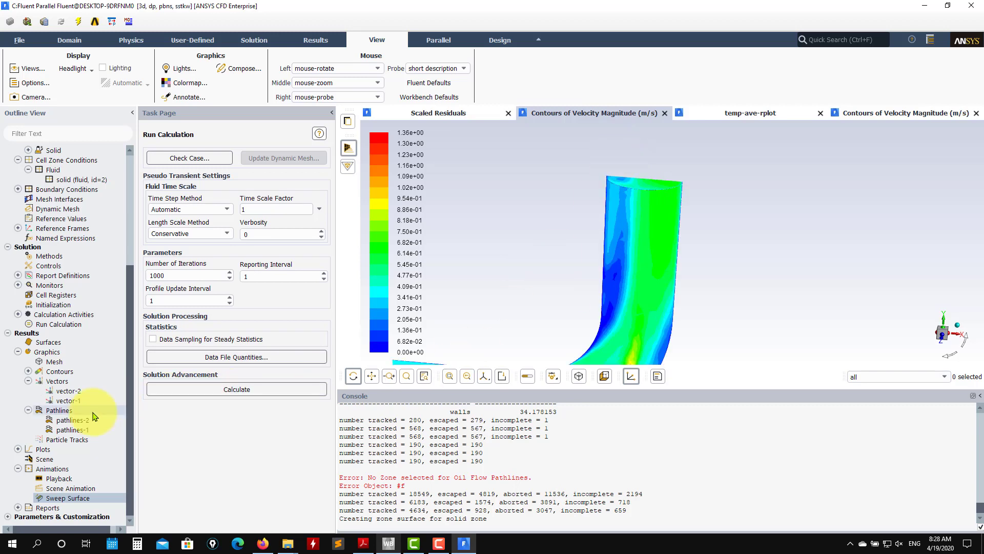
Step: Create and display scene-1 combining contour-1, vector-1 and pathlines-2, and examine the overlaid results up close
double_click(42, 460)
left_click_drag(207, 257, 207, 188)
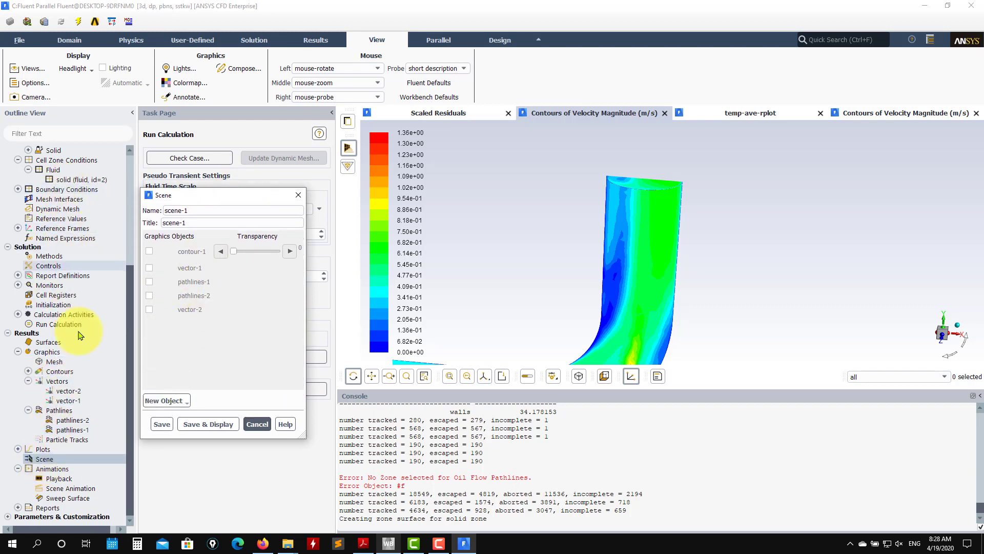
scroll(585, 250, "down", 2)
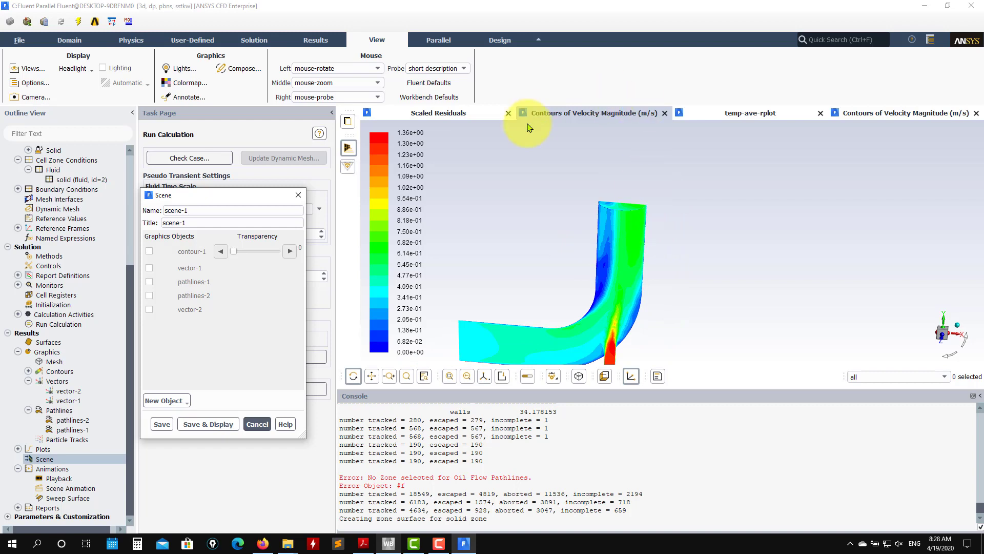
middle_click(602, 252)
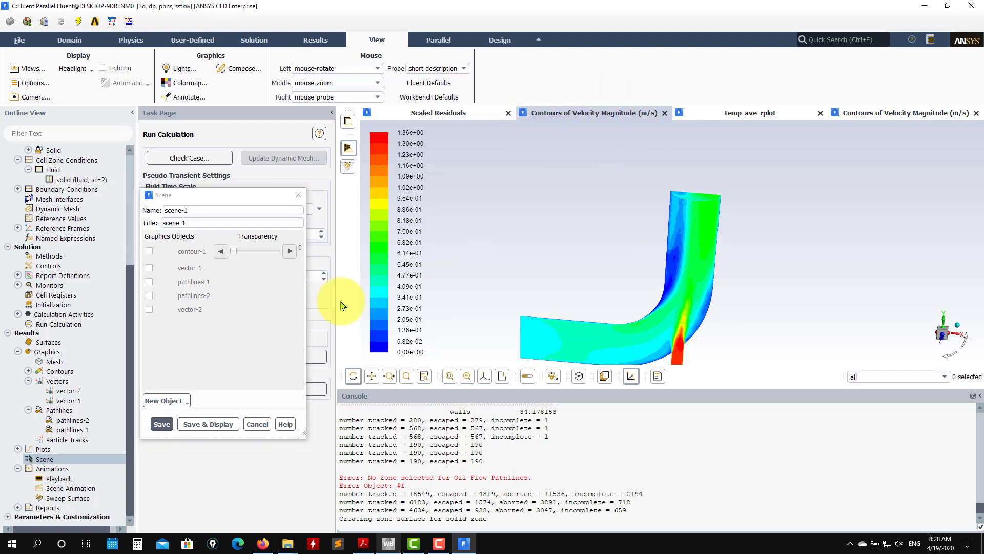
left_click(152, 257)
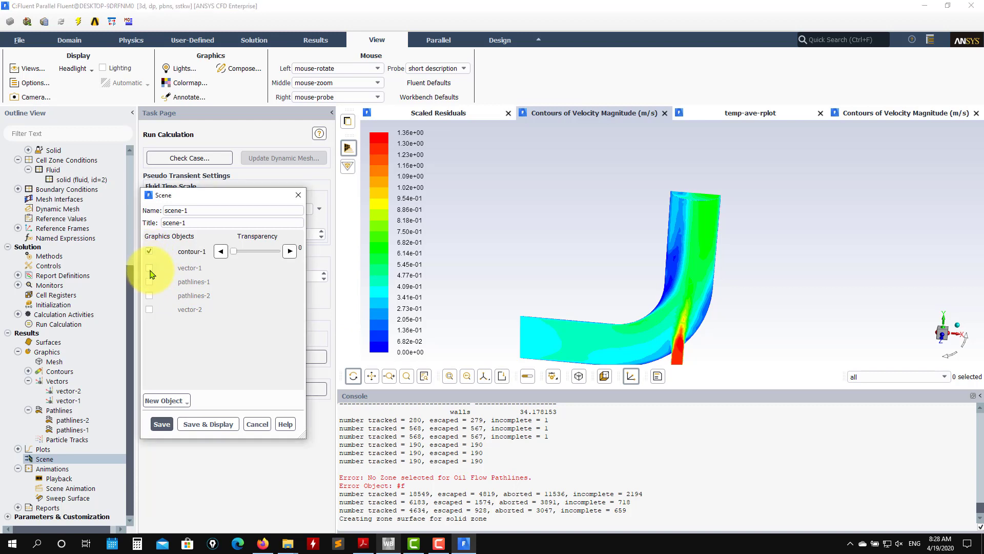
left_click(150, 269)
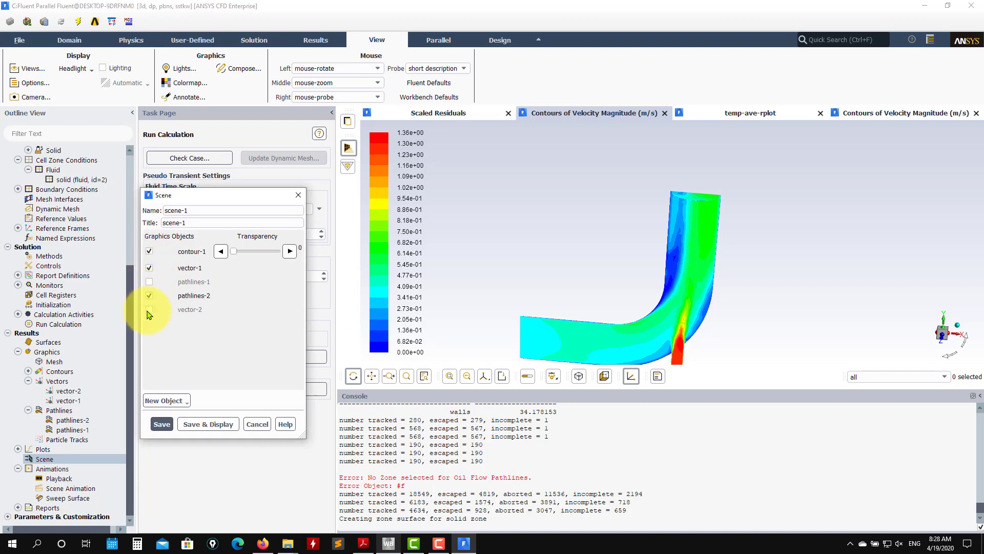
left_click(198, 425)
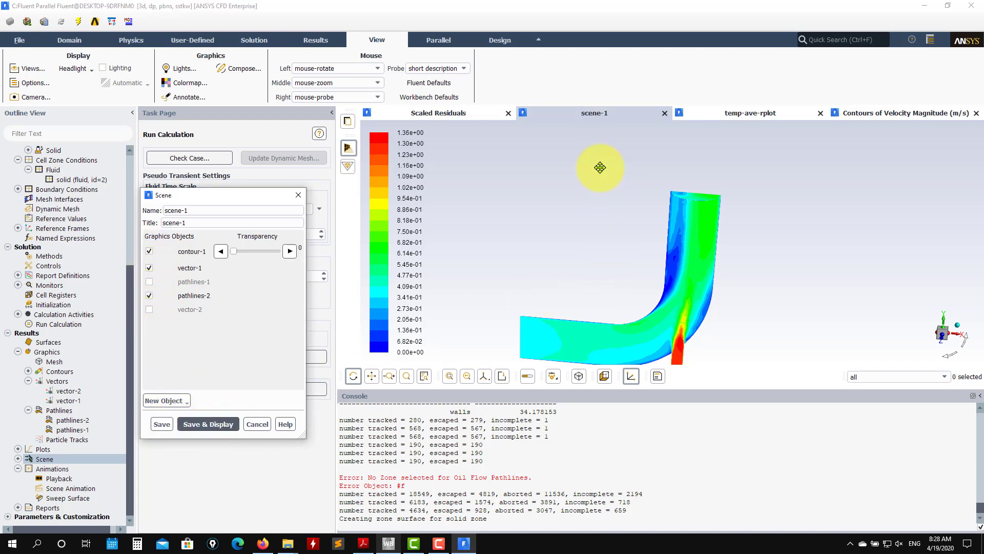
left_click(648, 214)
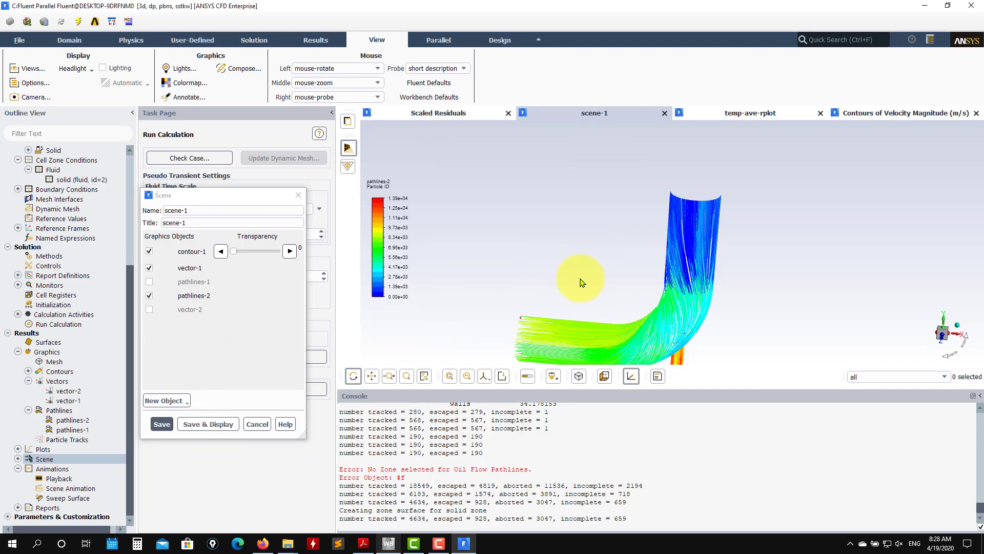
left_click_drag(717, 290, 657, 154)
scroll(649, 243, "up", 3)
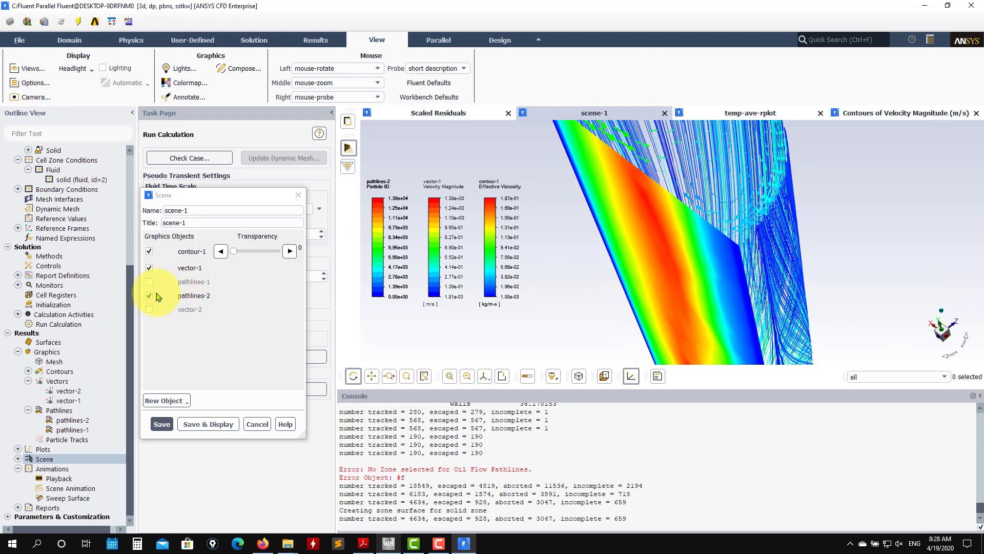
Step: Replace pathlines-2 with pathlines-1 in scene-1, save the scene, and inspect the upper pipe section
left_click(150, 296)
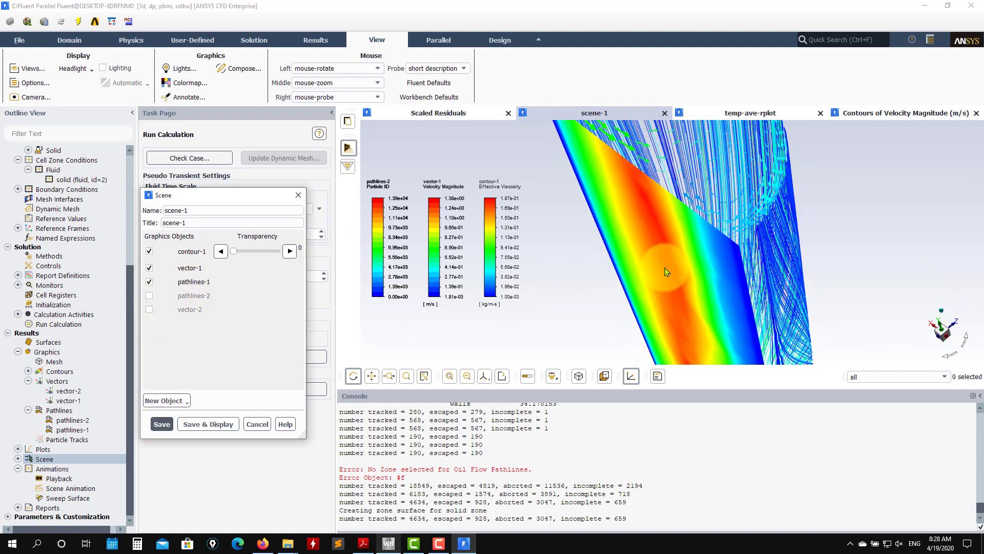
left_click(162, 427)
scroll(673, 275, "down", 8)
left_click_drag(708, 289, 639, 253)
scroll(614, 194, "up", 5)
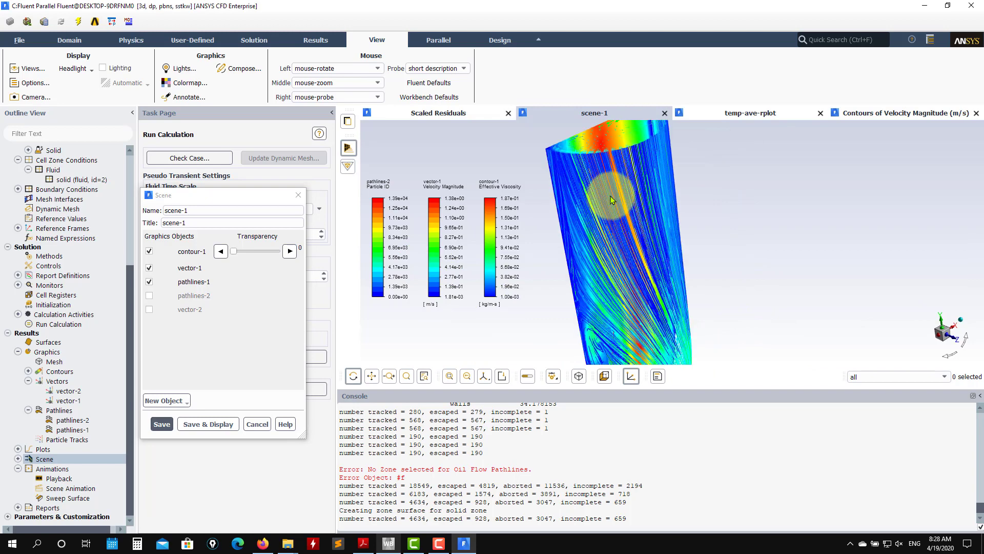
Step: Set contour-1's transparency to 55 in scene-1, save and display the scene, and view the pathlines through the contour
left_click_drag(234, 251, 253, 251)
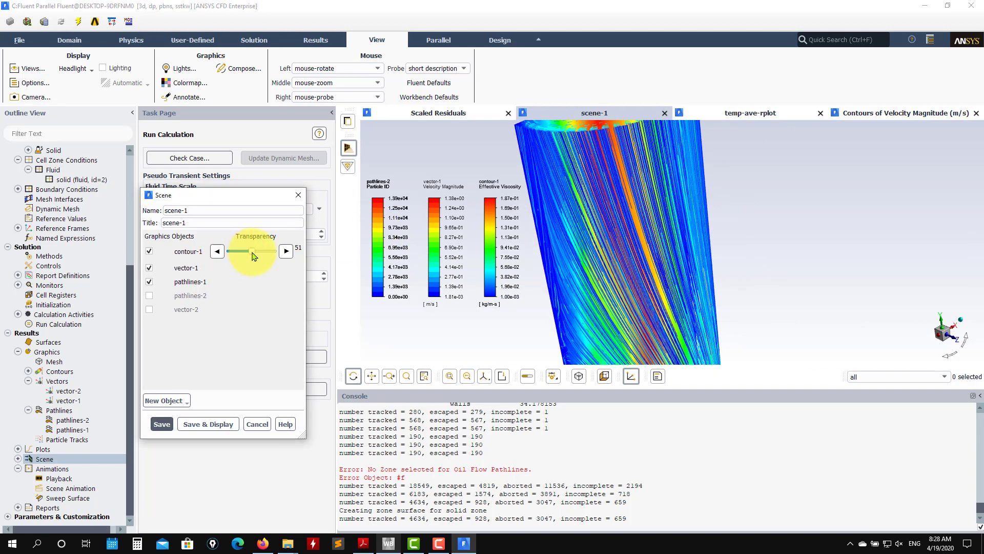
left_click_drag(465, 302, 309, 265)
left_click(261, 253)
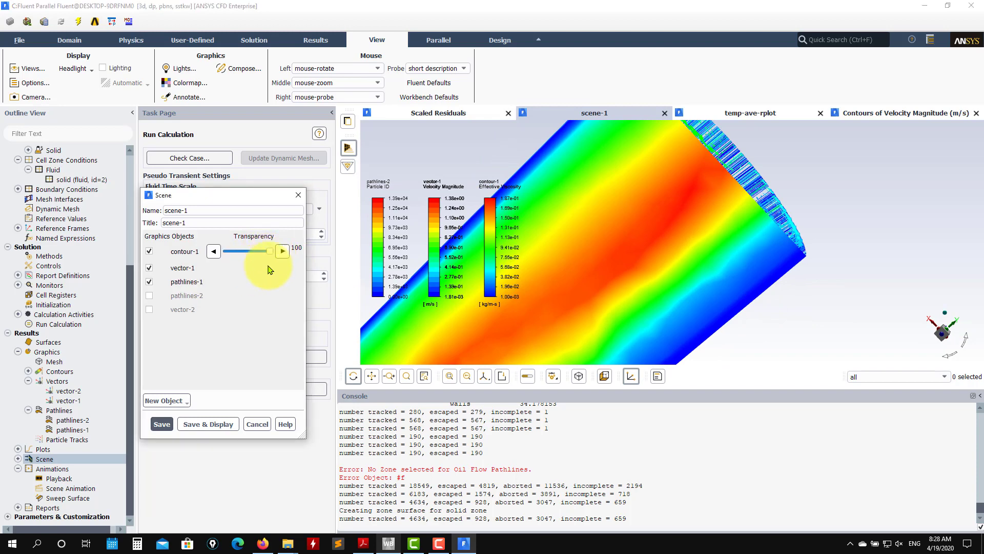
left_click(195, 424)
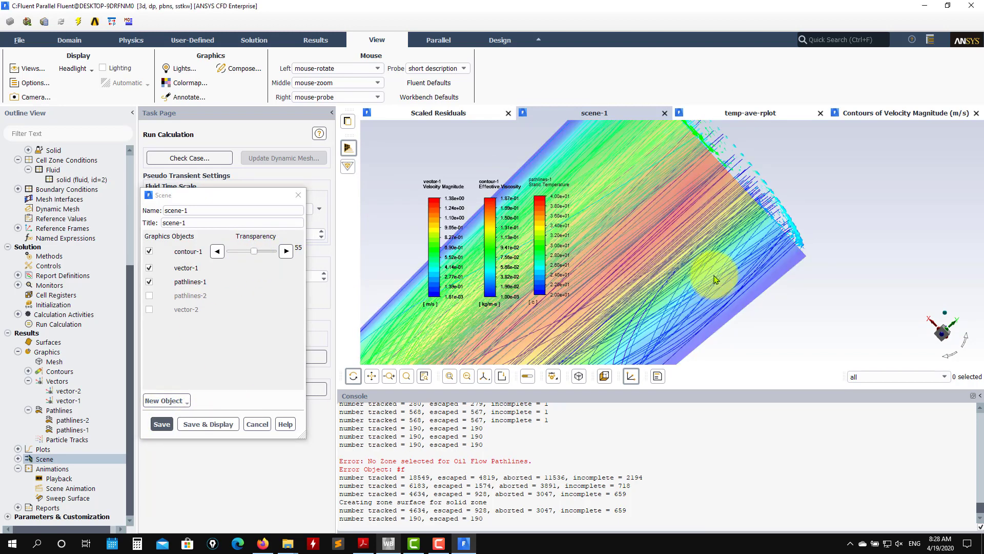
left_click_drag(732, 301, 663, 291)
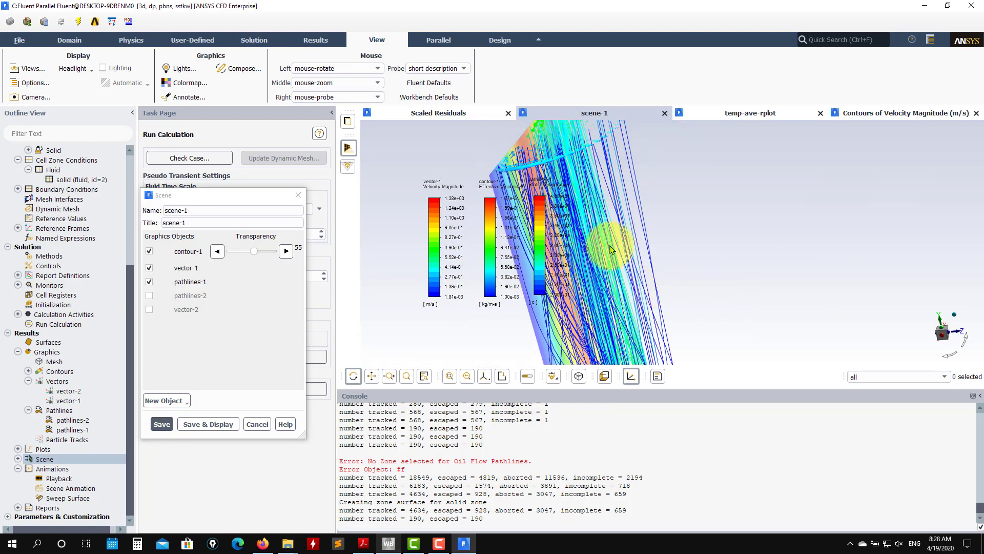
Step: Spread out the scene's overlapping legends, with vector-1 on one side of the pipe and contour-1 and pathlines-1 on the other, and close the scene settings
left_click_drag(429, 238, 379, 234)
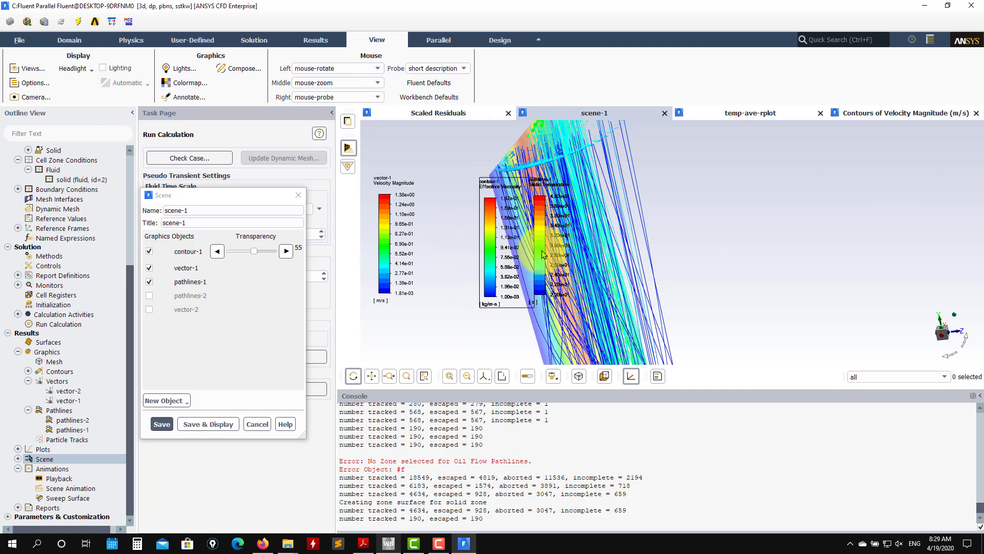
left_click_drag(544, 259, 947, 260)
left_click_drag(503, 250, 893, 242)
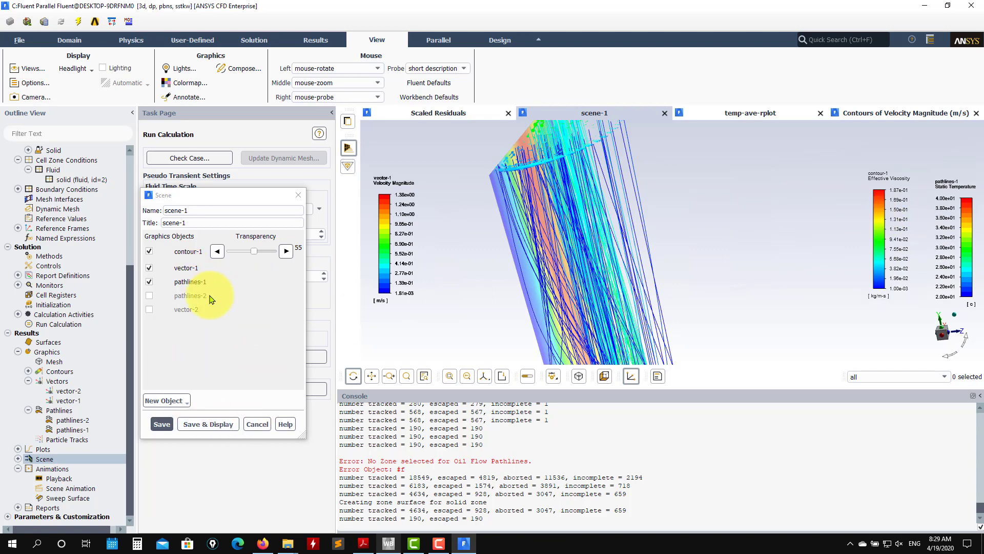
left_click(258, 424)
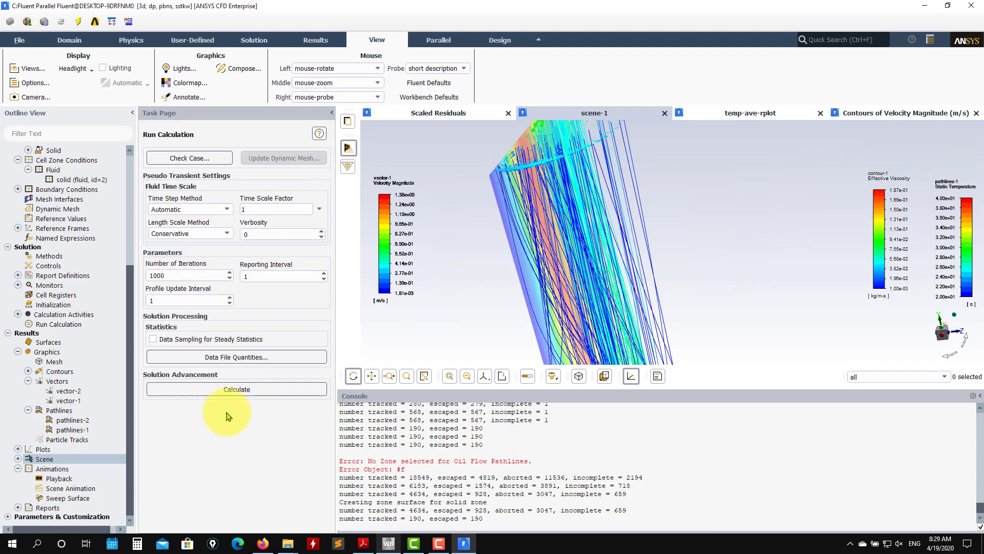
Step: Hide the colormap of contour-1, close its contour settings, and view the whole elbow in the scene
left_click(29, 371)
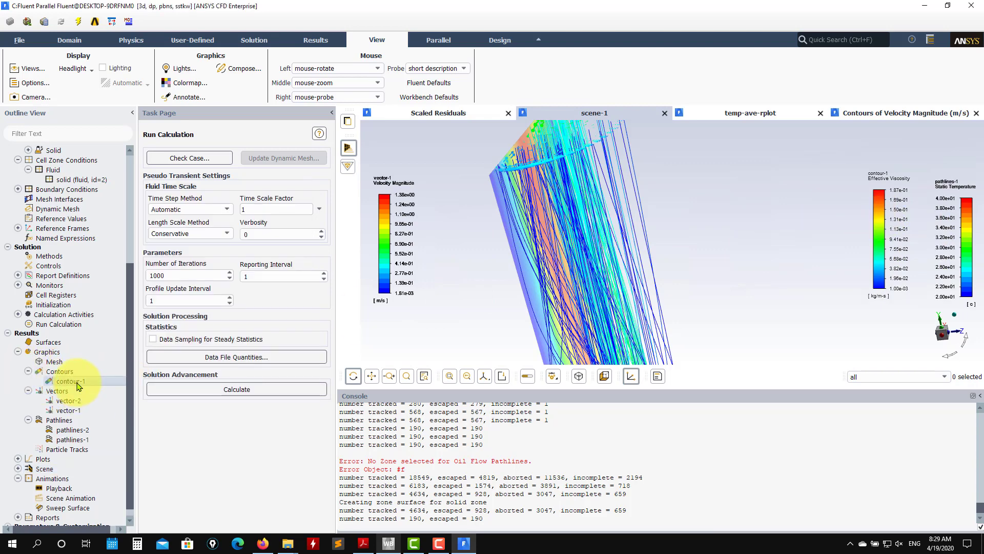
double_click(77, 383)
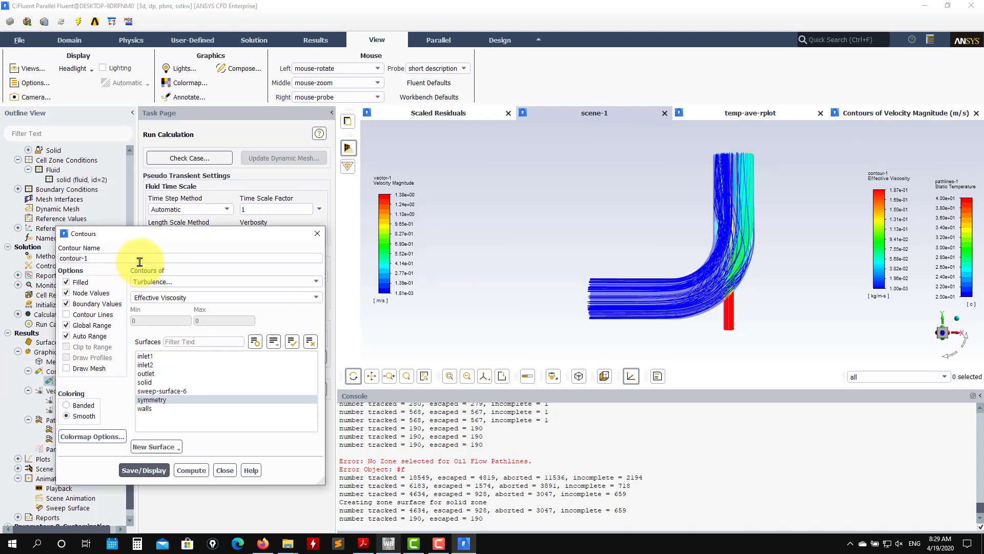
left_click(82, 440)
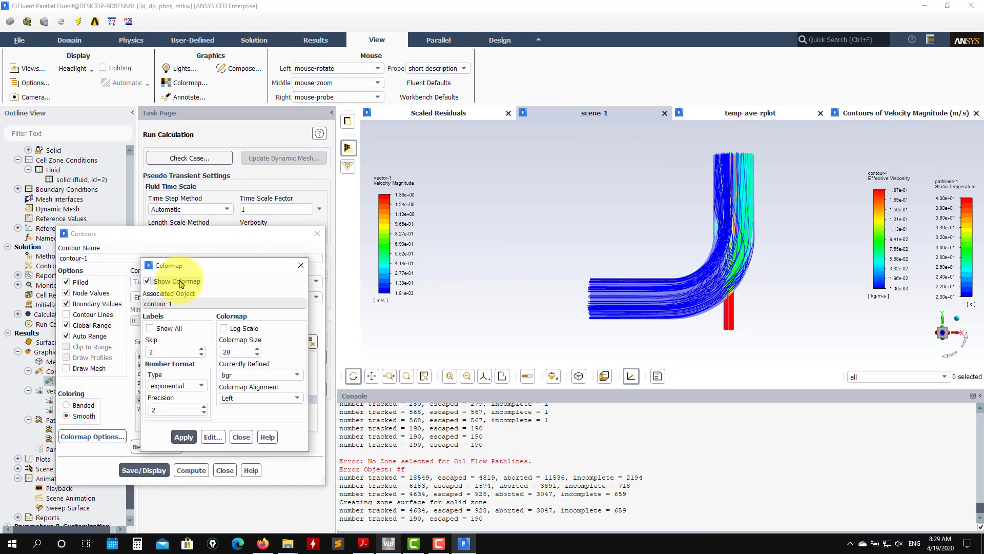
left_click(185, 437)
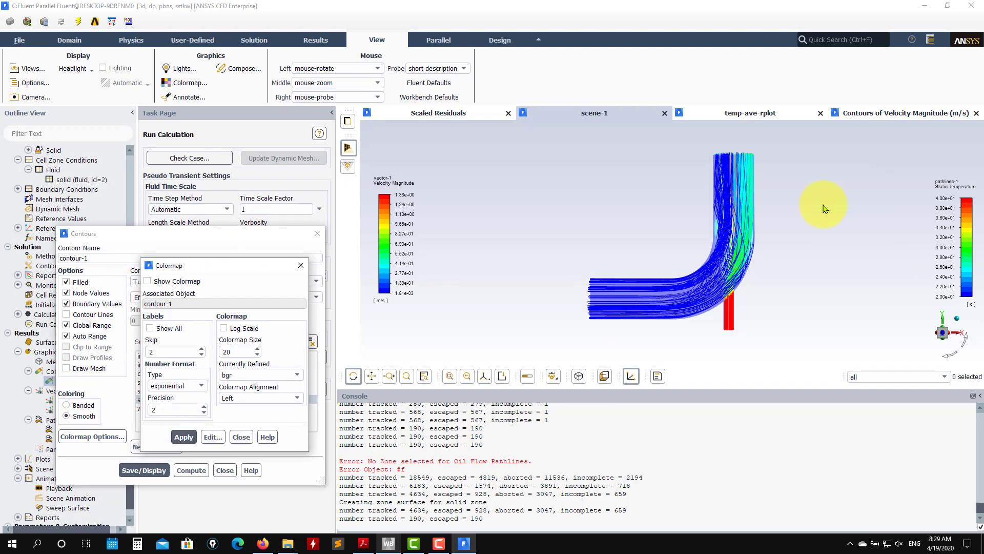
left_click(241, 437)
left_click_drag(616, 266, 363, 360)
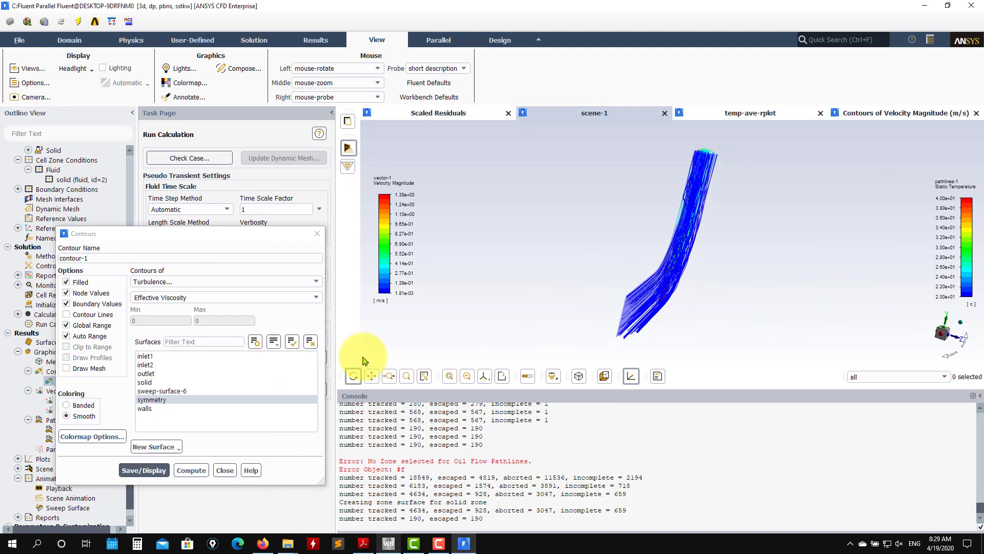
left_click(225, 471)
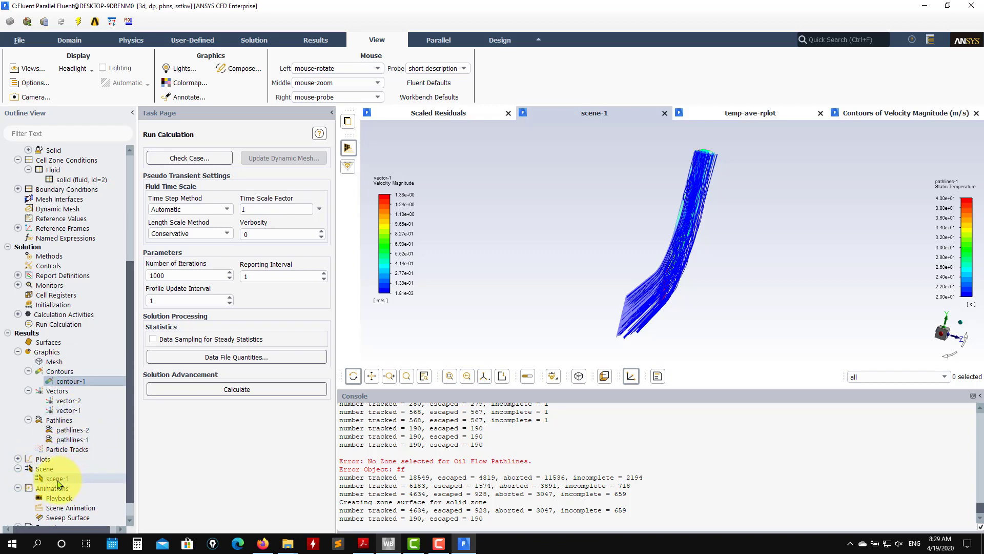
left_click_drag(718, 298, 732, 249)
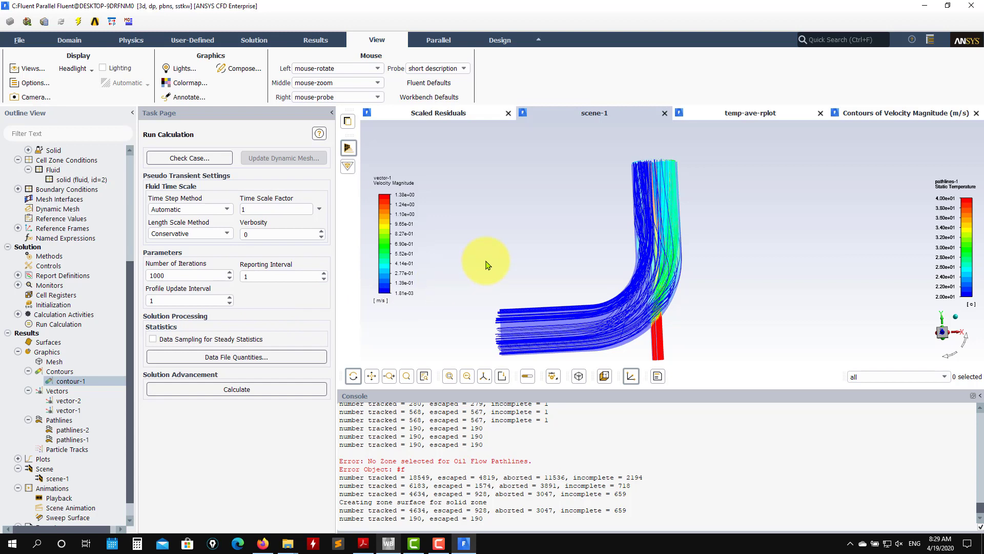
Step: Start a new field variable cell register of type Cells in Range based on static temperature
right_click(73, 299)
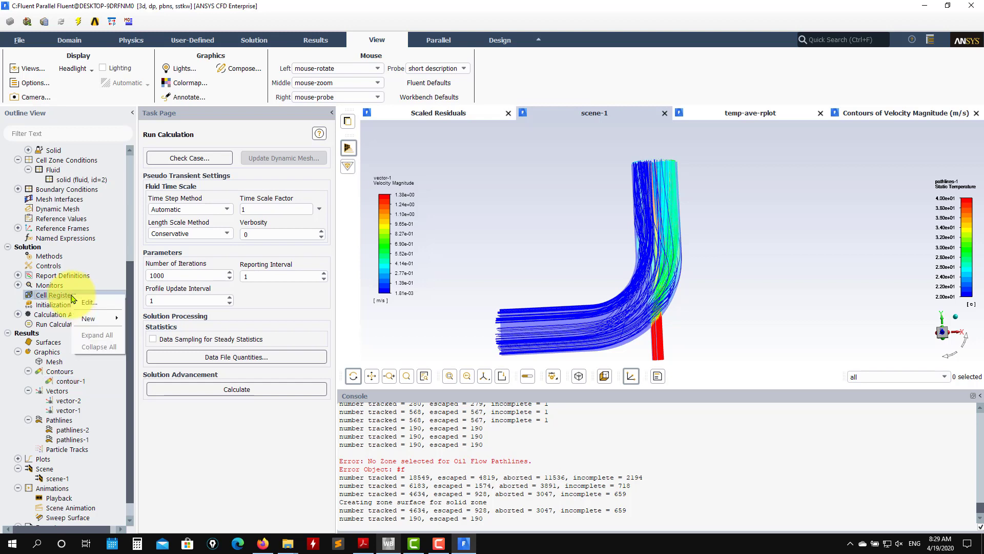
mouse_move(87, 320)
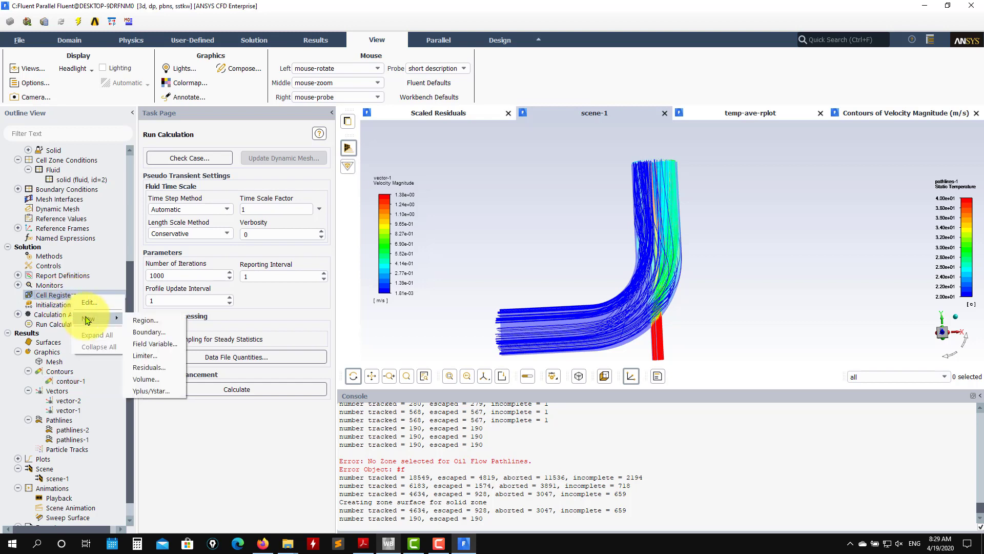
left_click(155, 343)
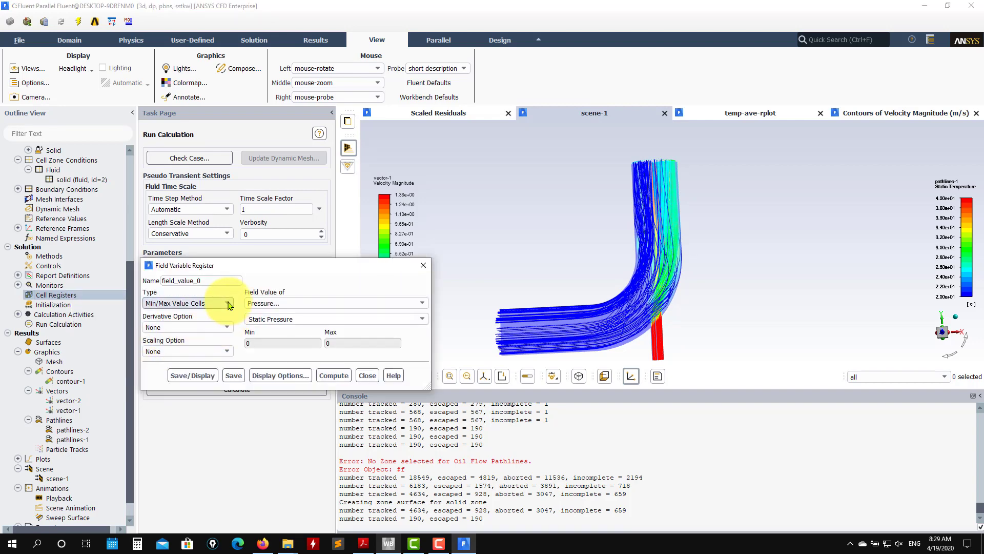
left_click(352, 305)
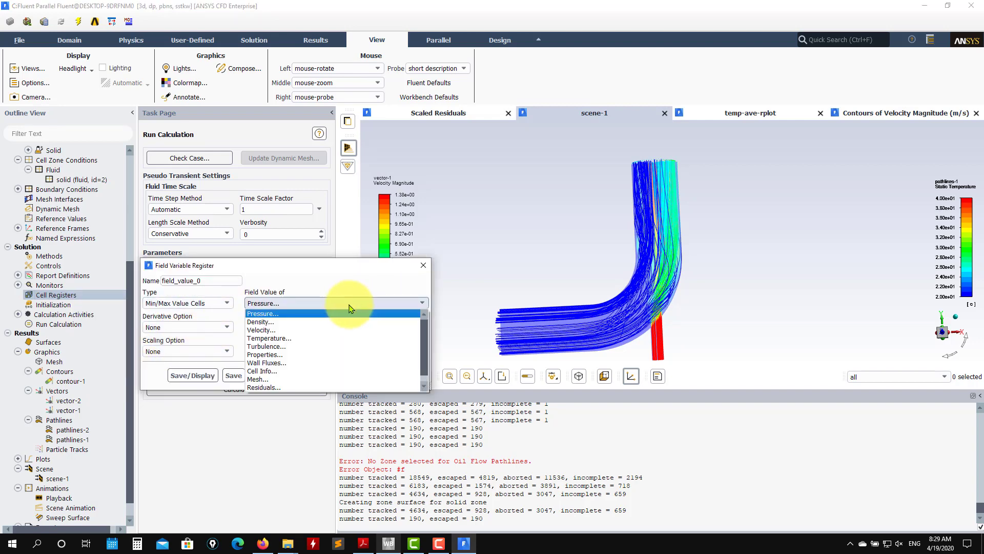
left_click(293, 336)
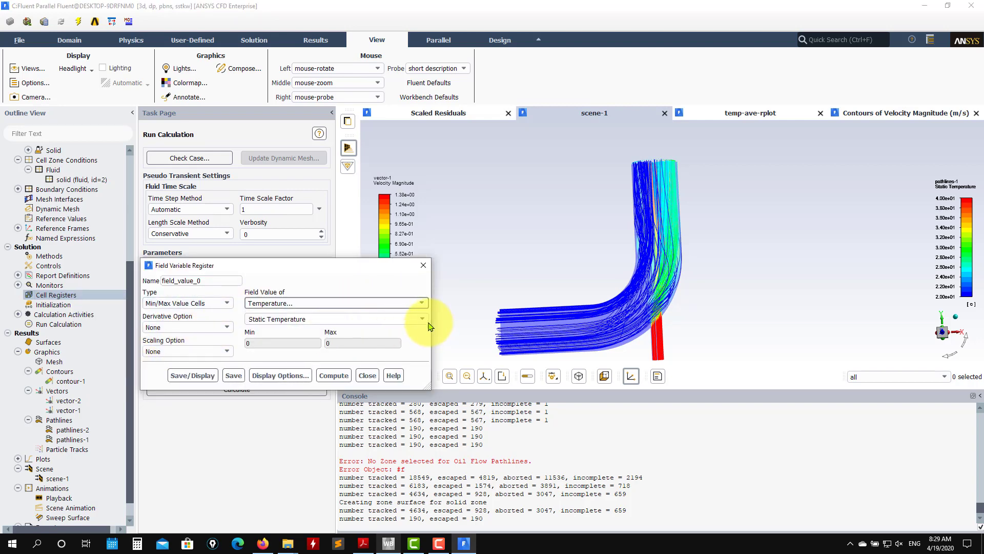
left_click(221, 303)
left_click(209, 331)
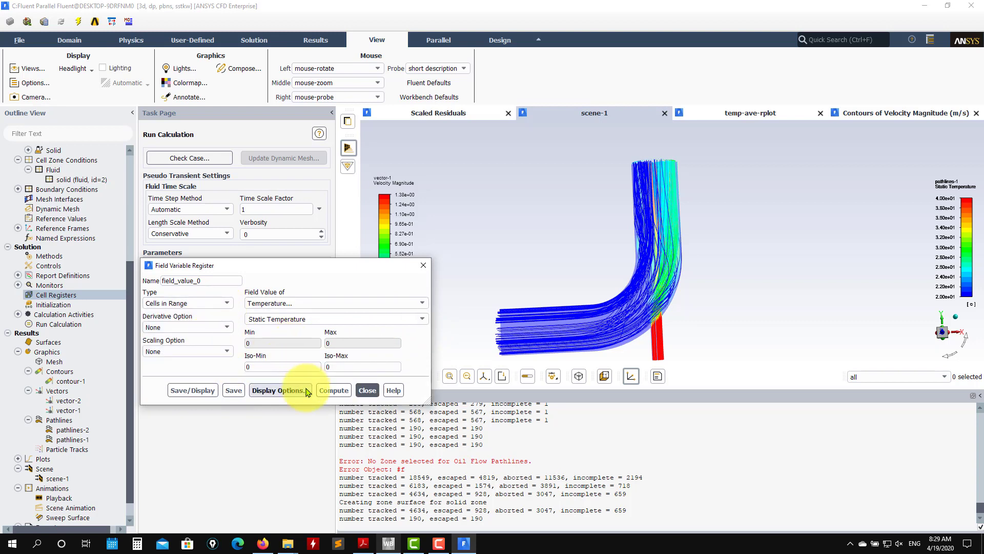
Step: Compute the temperature range for the register and set Iso-Min to 30 and Iso-Max to 50 °C
left_click(334, 390)
double_click(263, 367)
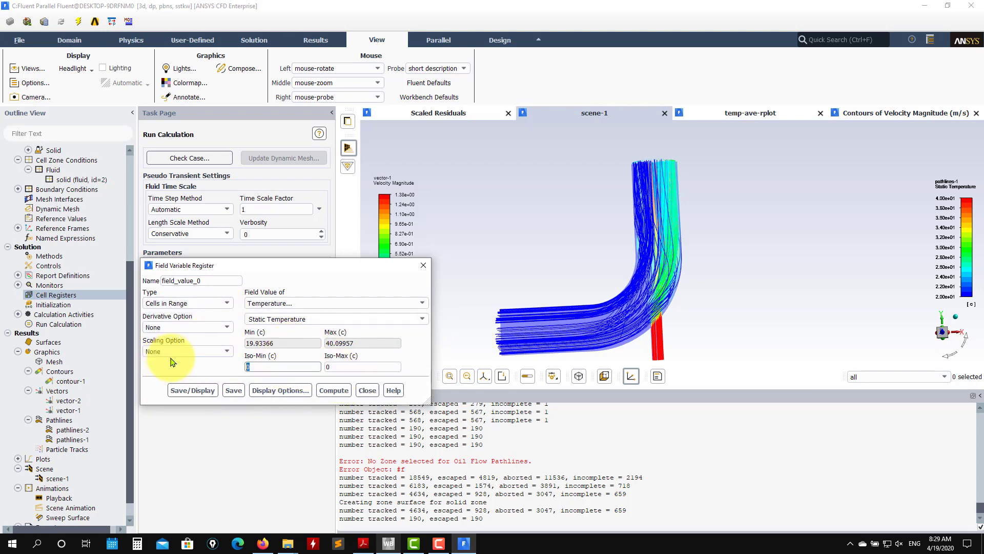
double_click(331, 366)
type("3")
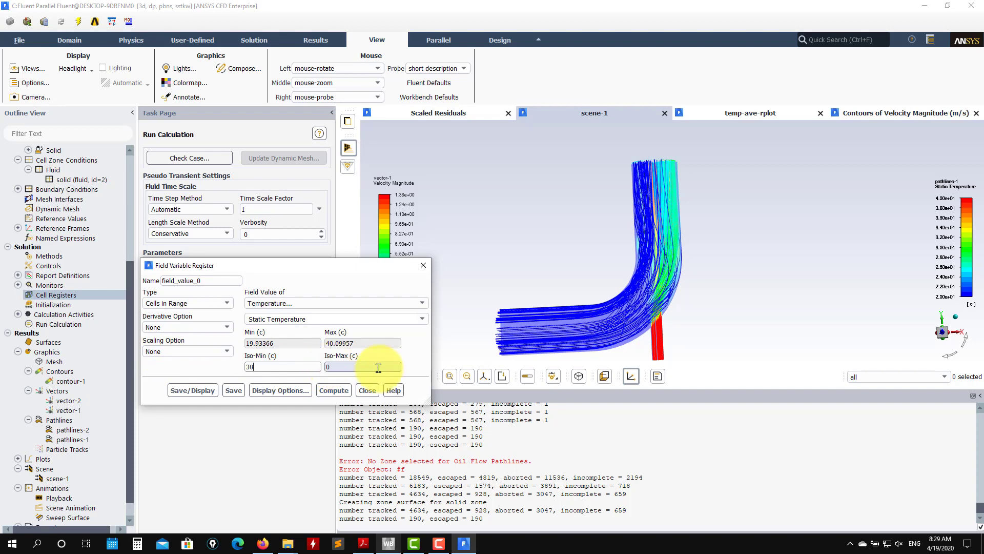
type("0")
key("Tab")
type("50")
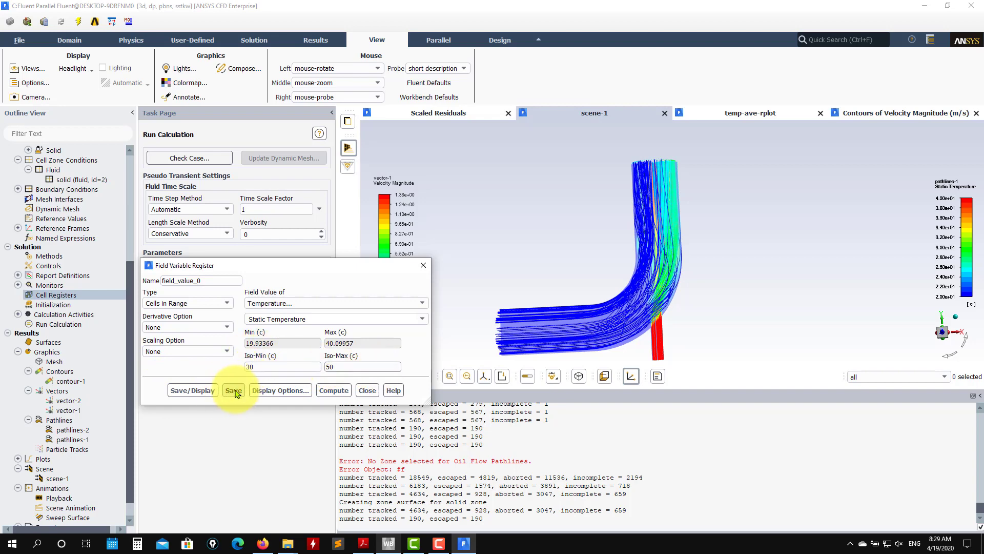
Step: Save and display the register, allowing a higher cell display limit, inspect the marked cells up close, and close the register settings
left_click(203, 392)
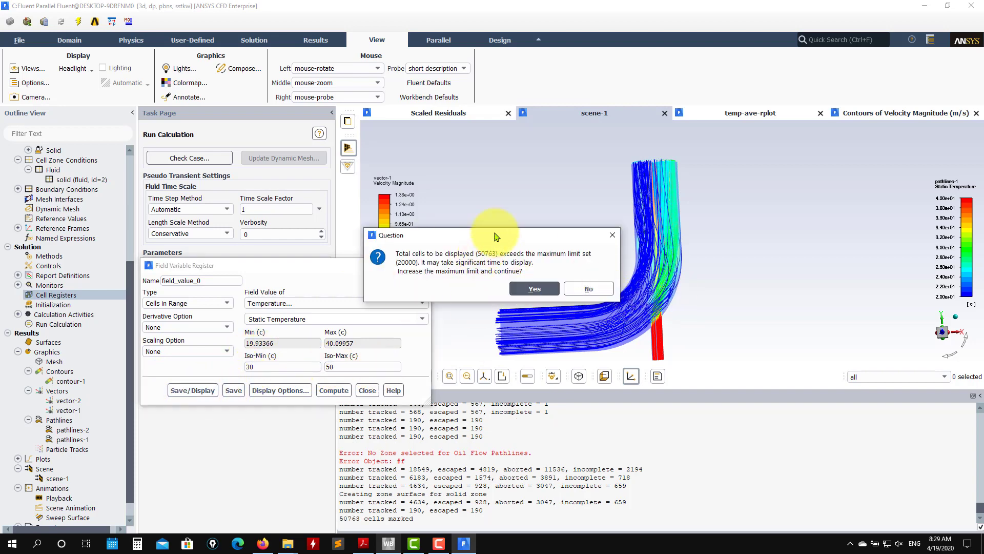
left_click_drag(501, 232, 149, 161)
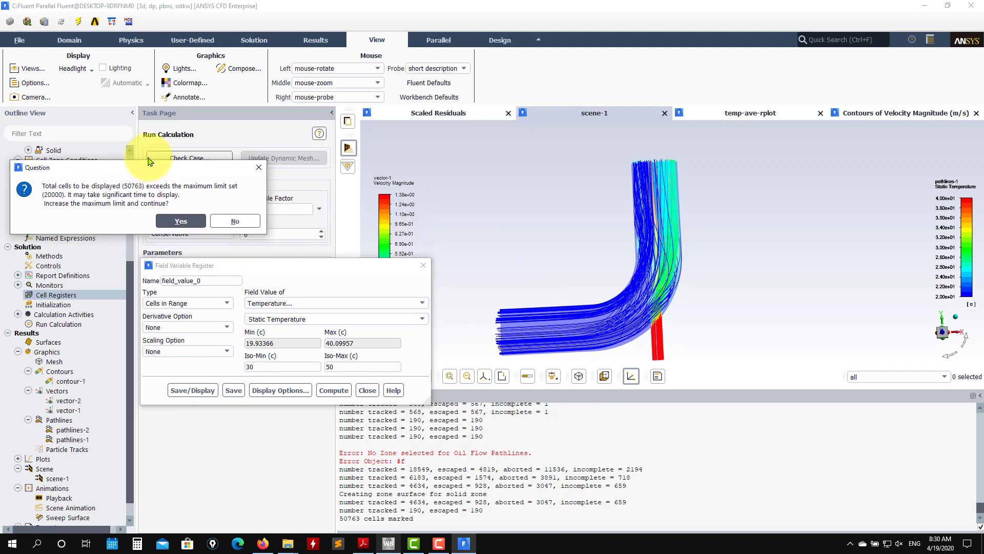
left_click(180, 221)
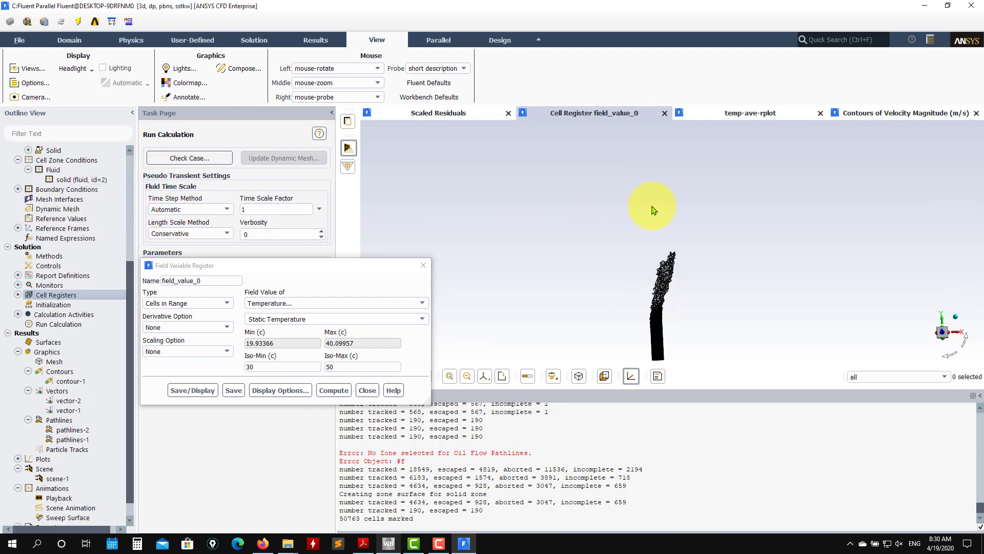
scroll(686, 281, "up", 4)
left_click_drag(656, 281, 601, 240)
left_click(347, 398)
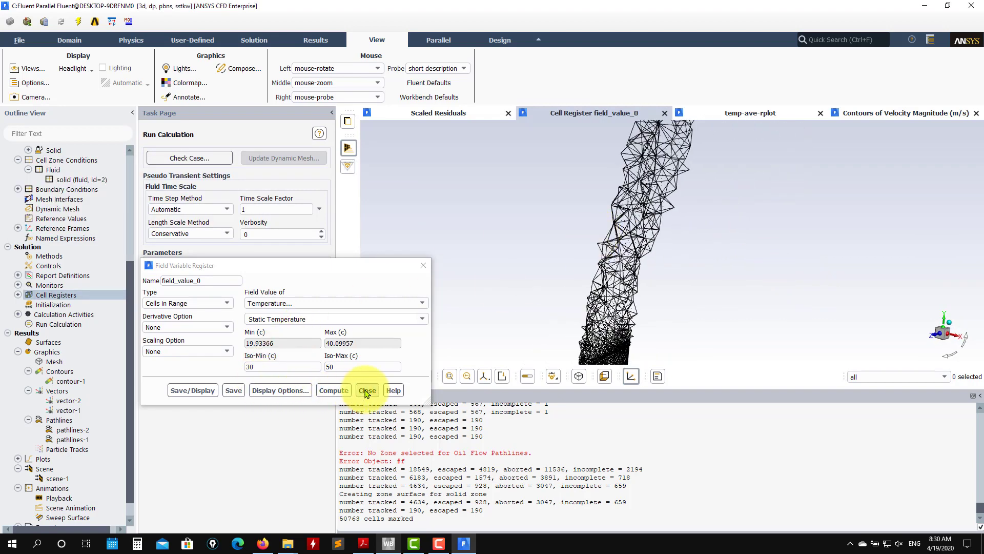
left_click(367, 391)
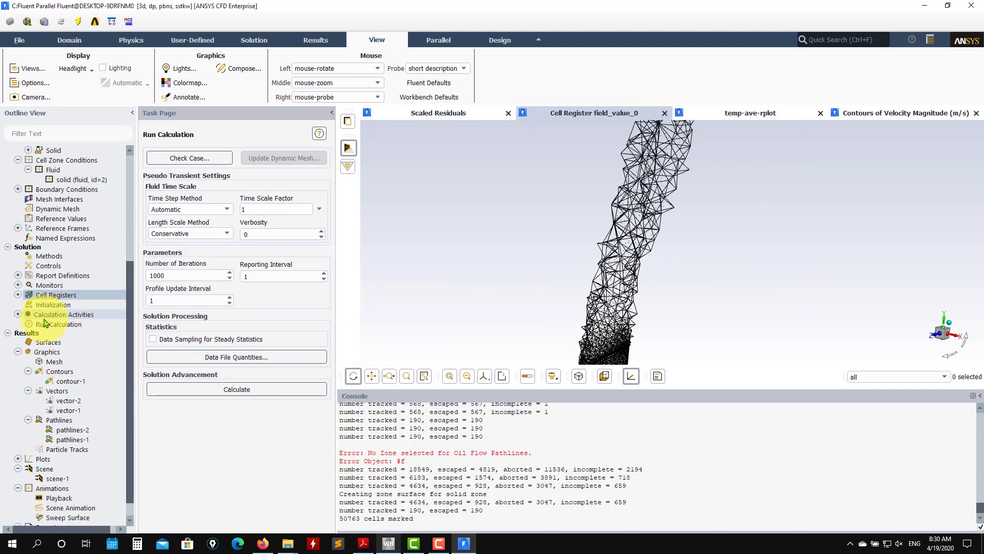
Step: Refine the mesh cells marked by the field_value_0 cell register
left_click(17, 295)
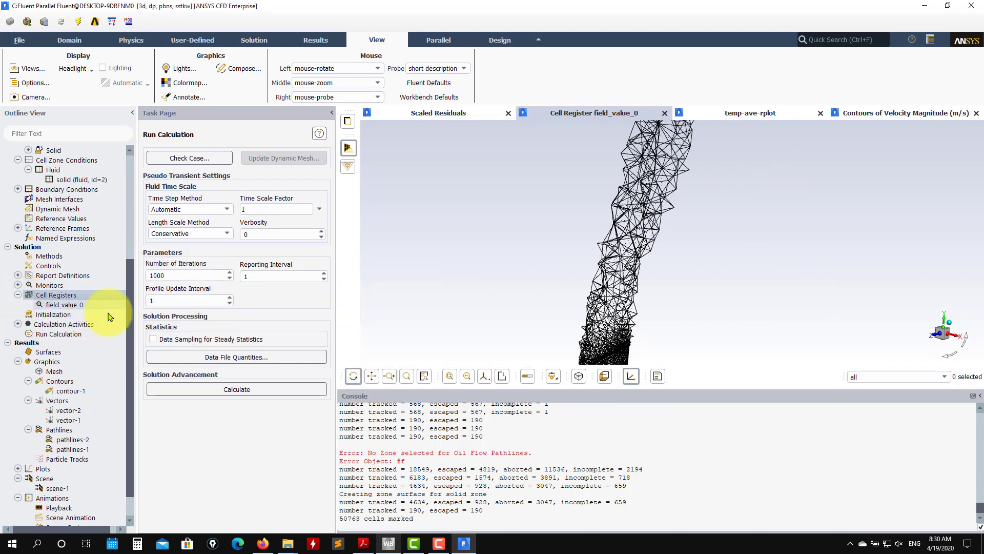
right_click(67, 308)
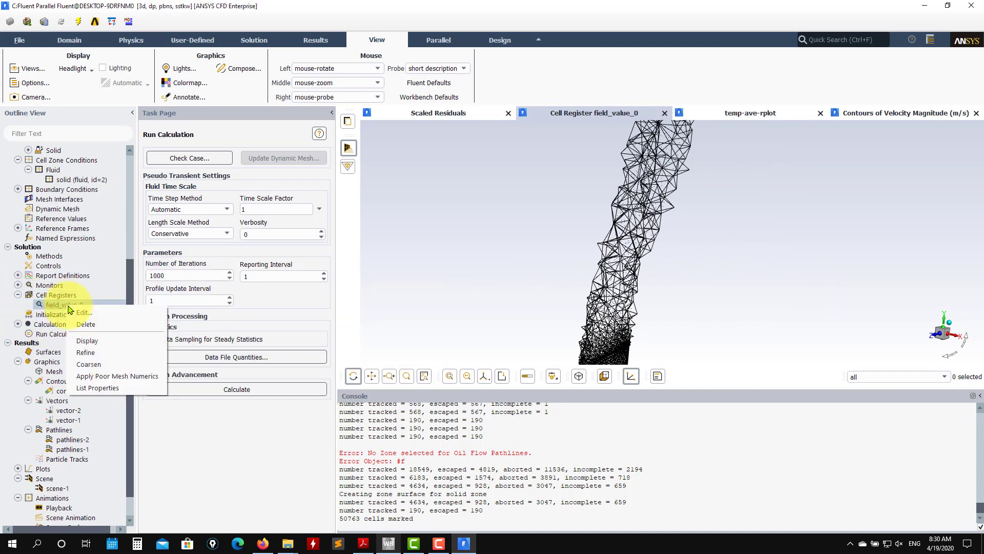
left_click(91, 353)
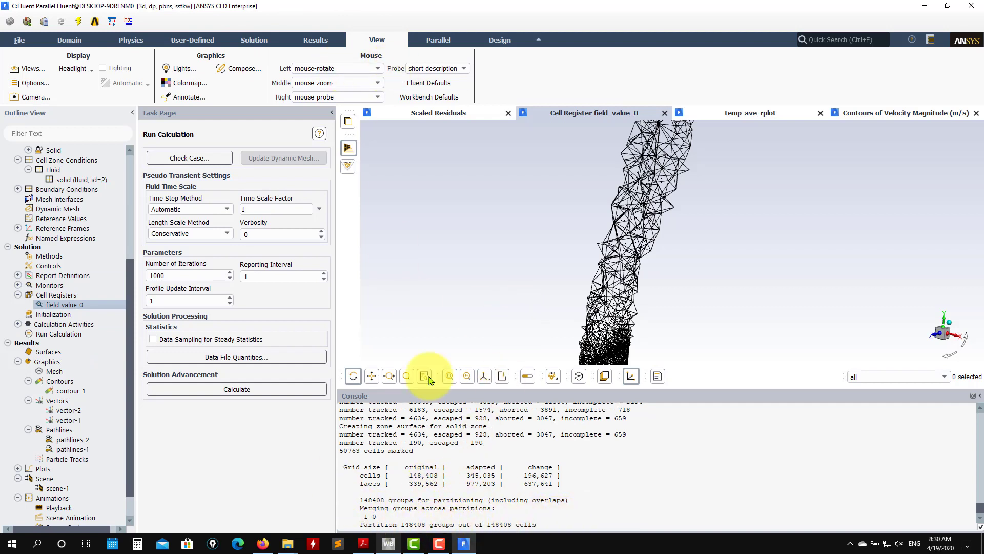
Step: Display mesh-1 with edges and faces on the inlets, outlet, symmetry and walls, and examine the refined cells on the symmetry plane
scroll(52, 362, "down", 1)
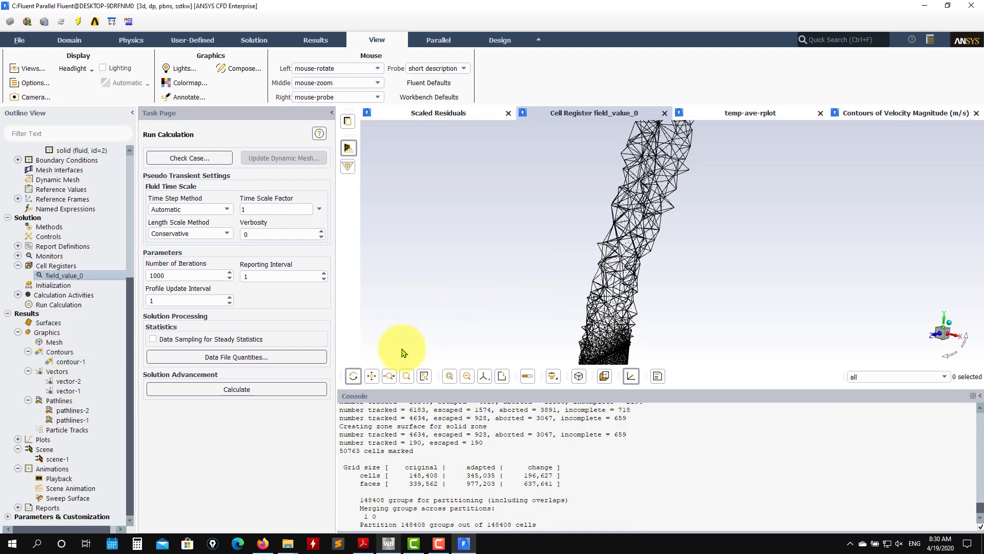
double_click(50, 343)
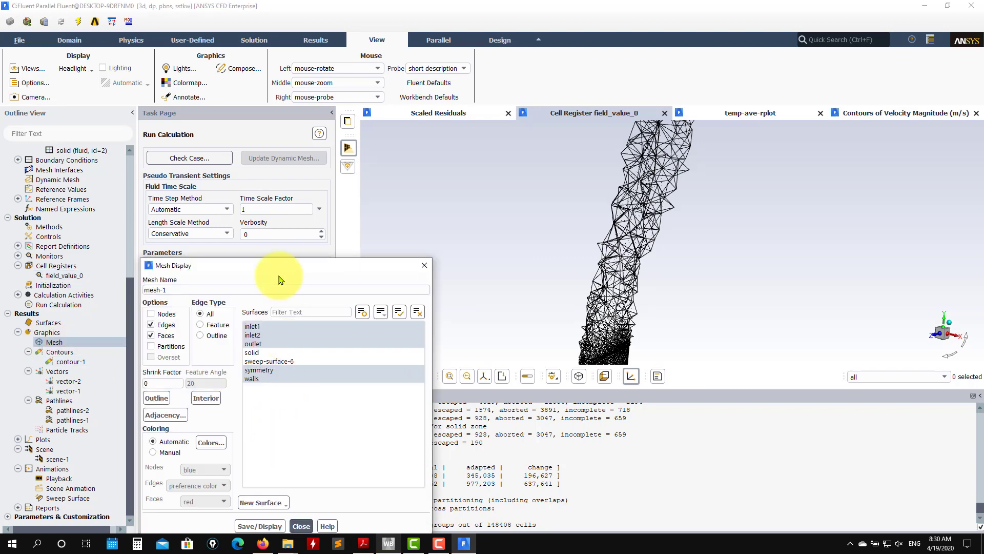
left_click_drag(230, 269, 177, 115)
left_click(206, 371)
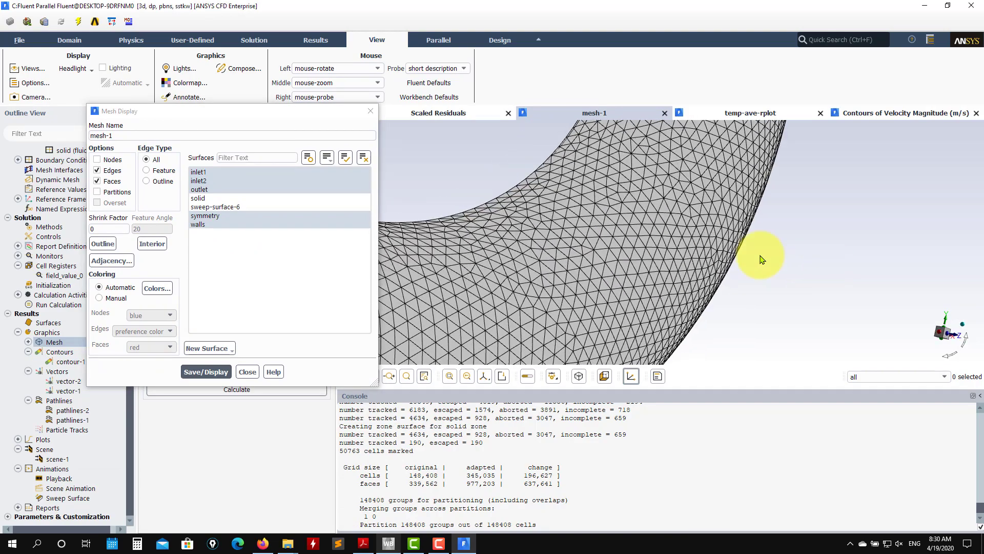
scroll(759, 279, "down", 6)
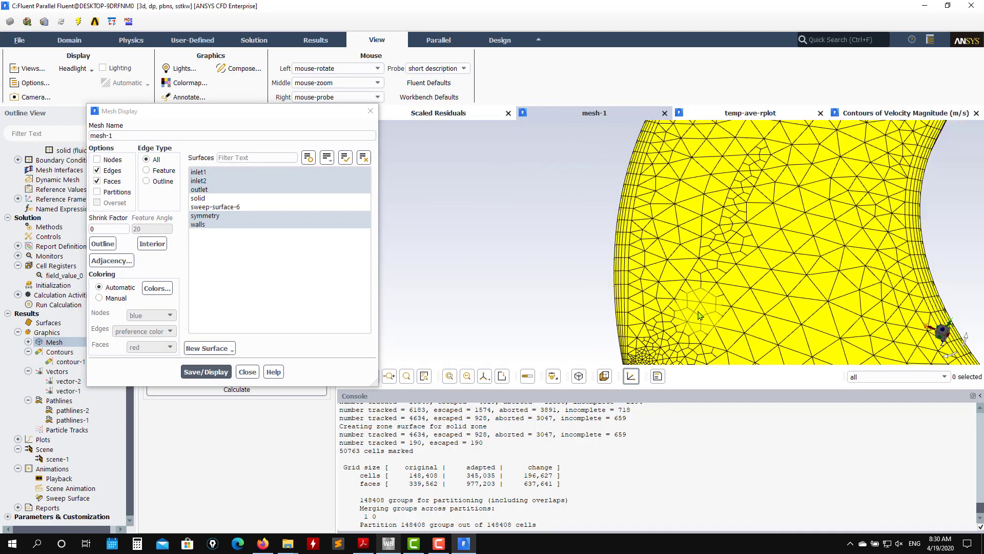
Step: Examine the refined cells and wall layers where the small inlet pipe meets the elbow, and close the mesh display settings
left_click_drag(716, 304, 657, 339)
scroll(688, 274, "up", 8)
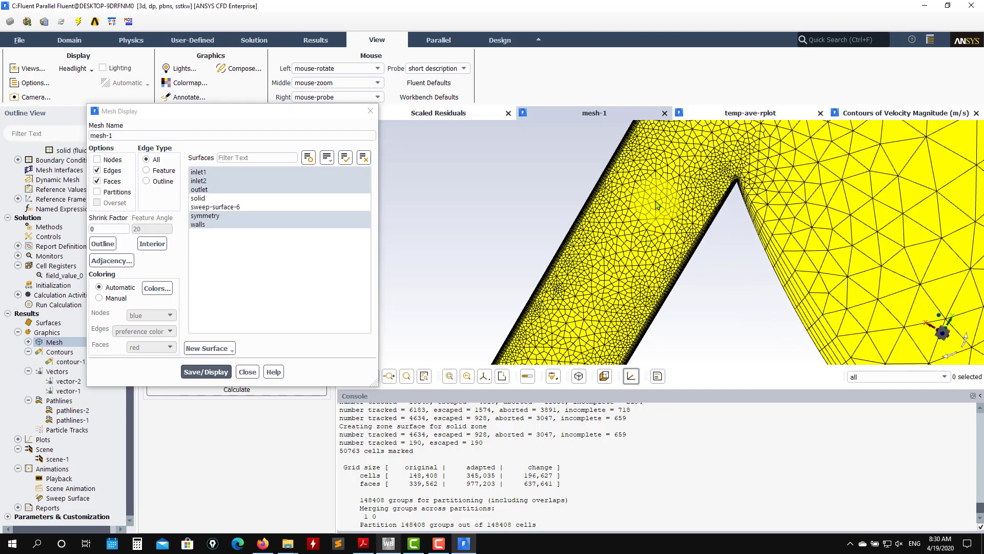
mouse_move(651, 227)
left_mouse_down()
mouse_move(672, 220)
mouse_move(654, 171)
mouse_move(635, 237)
left_mouse_up()
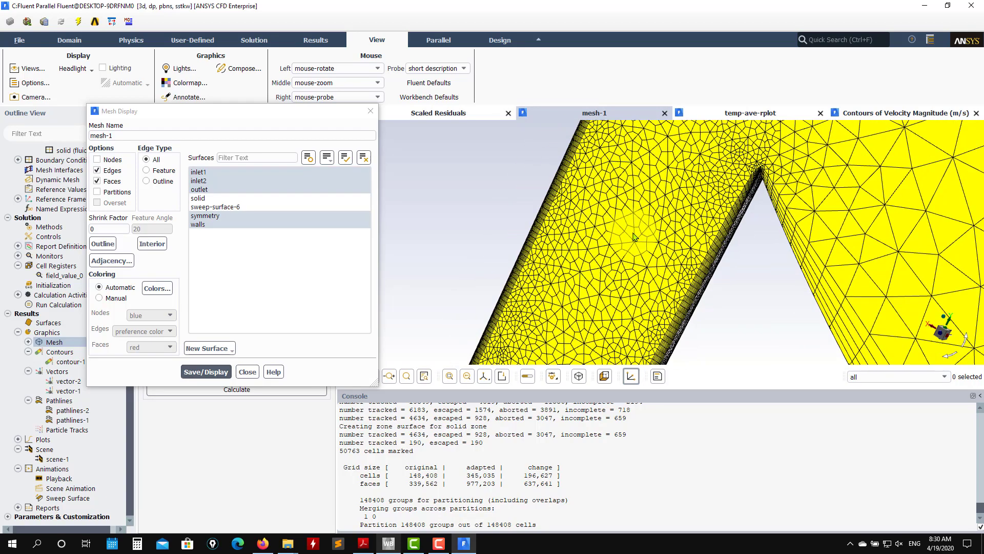
scroll(721, 218, "up", 2)
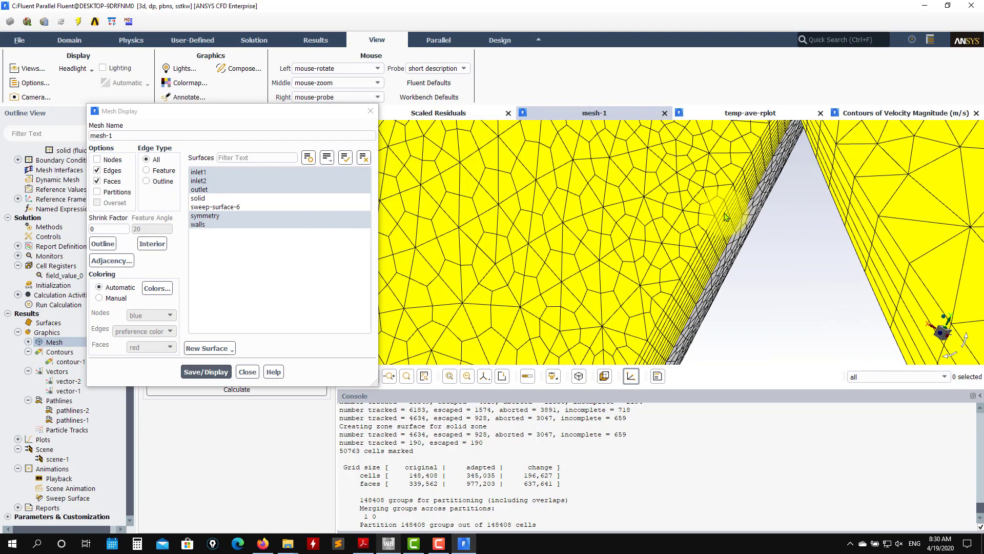
scroll(724, 216, "up", 2)
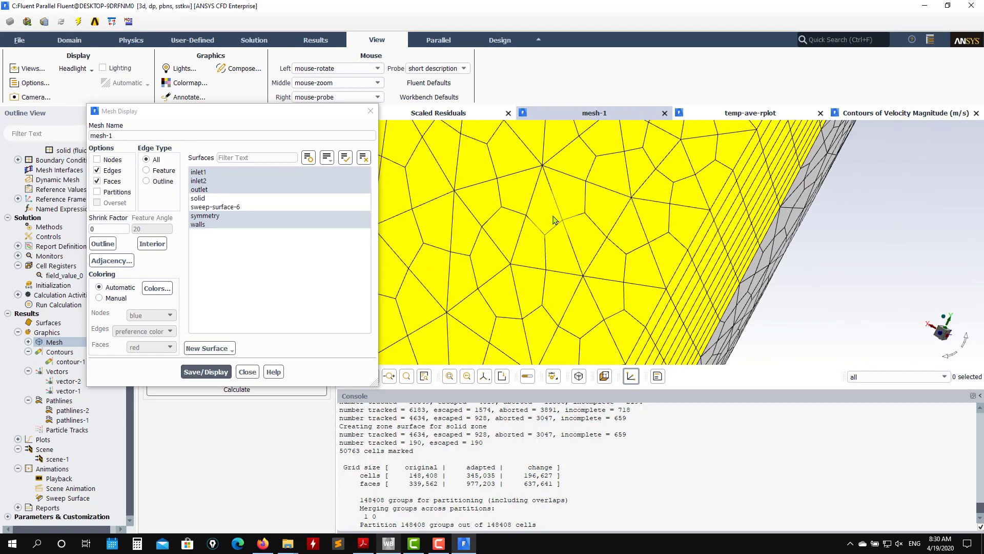
scroll(464, 253, "down", 5)
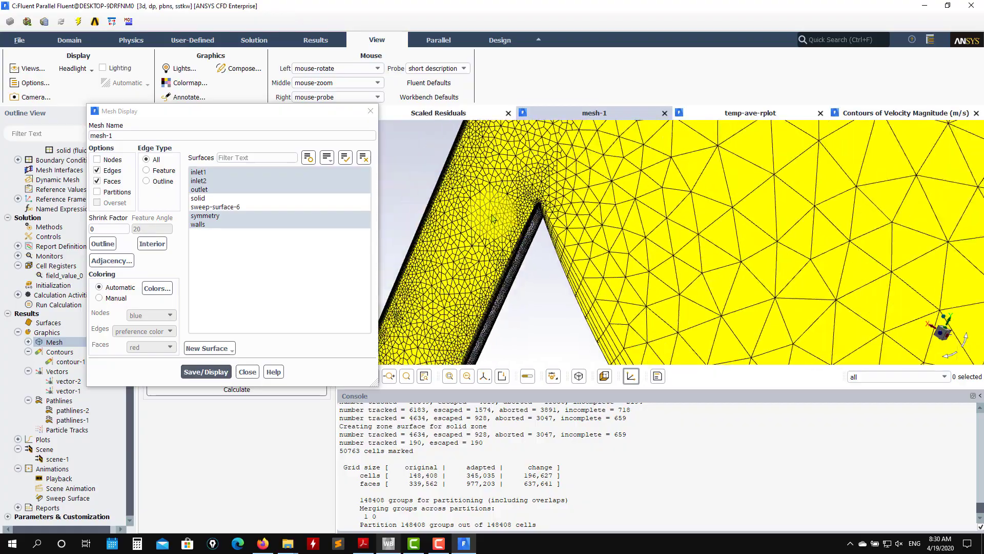
left_click_drag(661, 223, 498, 175)
scroll(507, 193, "up", 3)
scroll(525, 238, "down", 5)
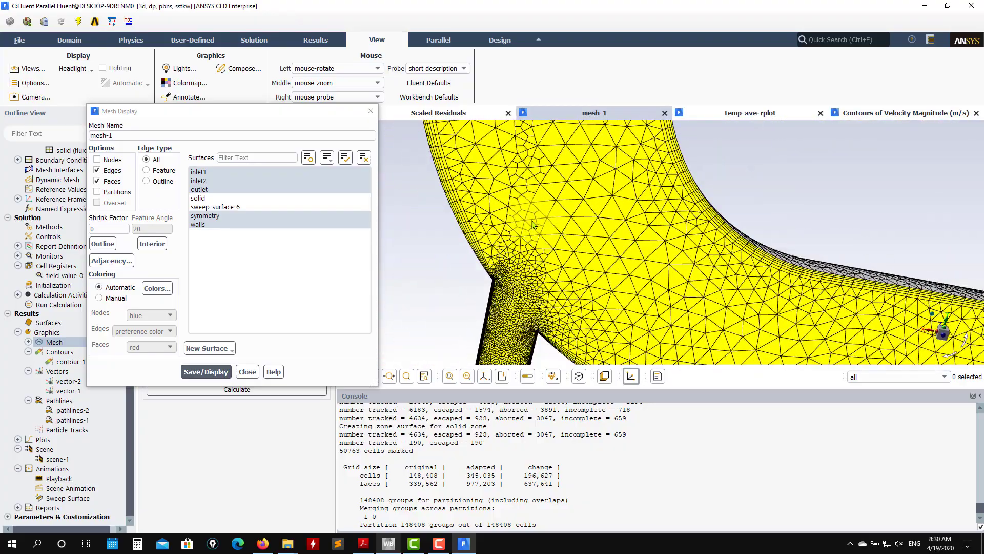
scroll(514, 258, "up", 2)
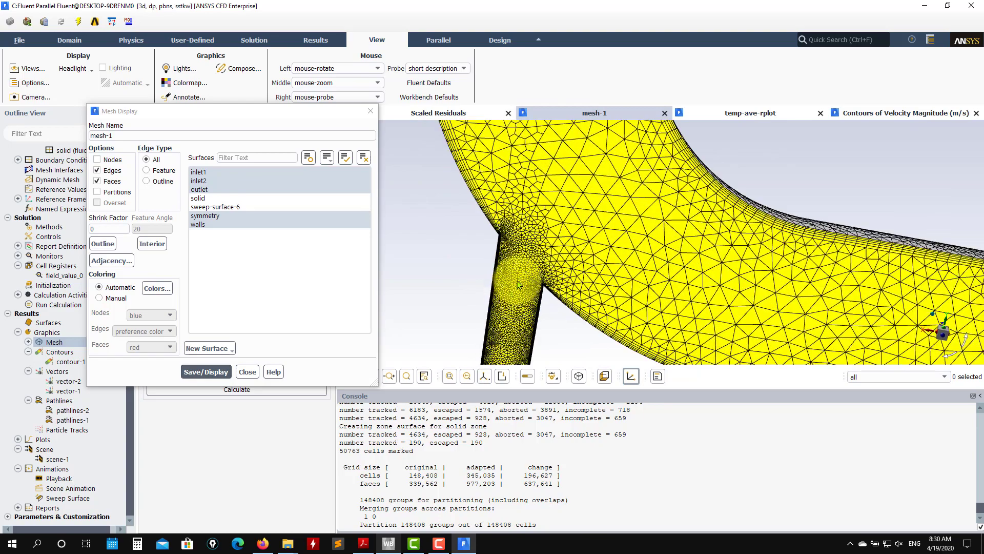
scroll(517, 285, "down", 5)
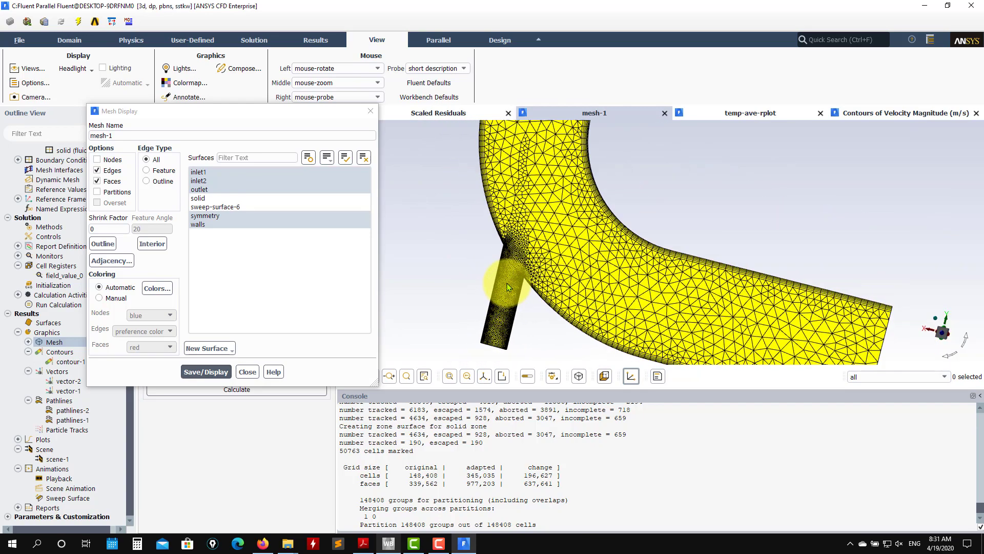
middle_click(507, 287)
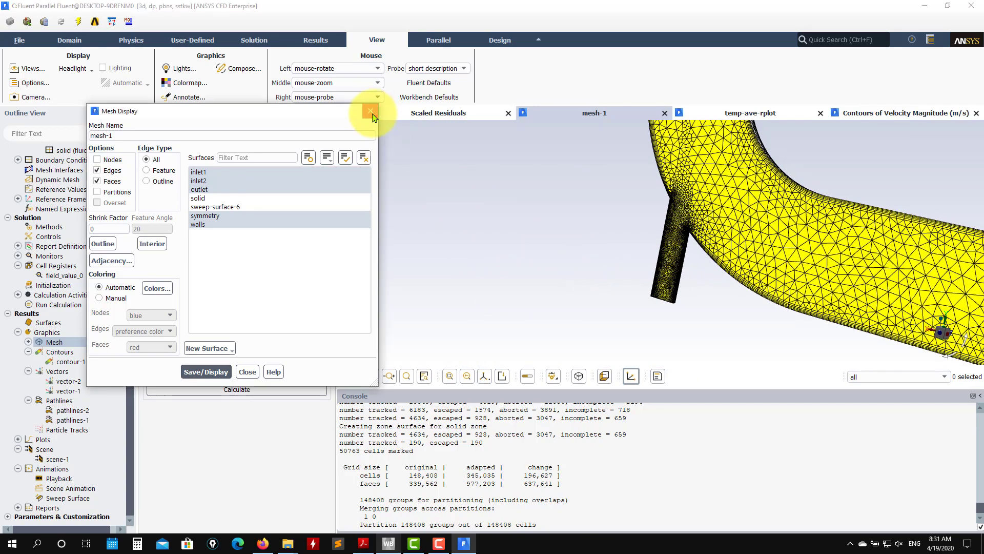
left_click(370, 112)
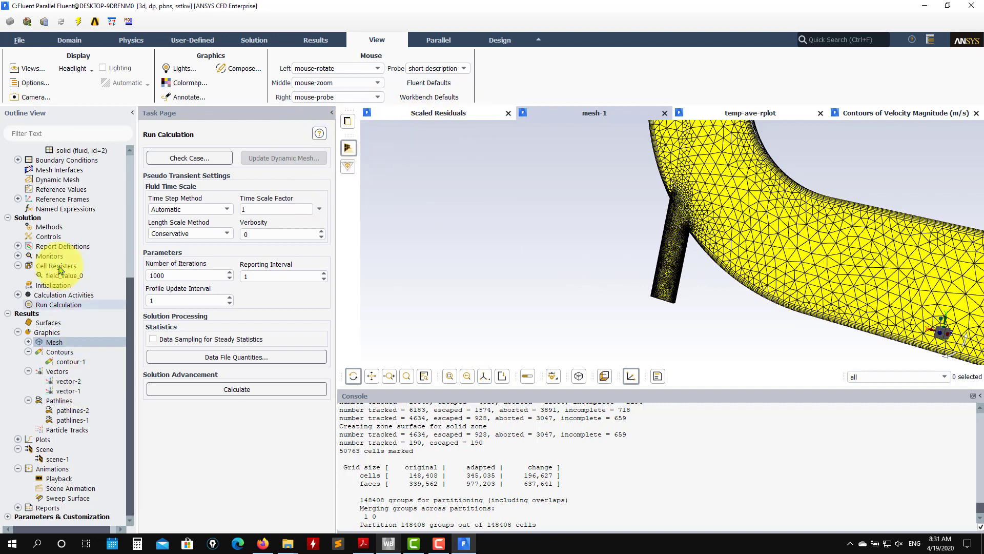
Step: Open Sweep Surface, move the contour plane along Y to 0.108875, and review the contour properties without changing them
double_click(70, 499)
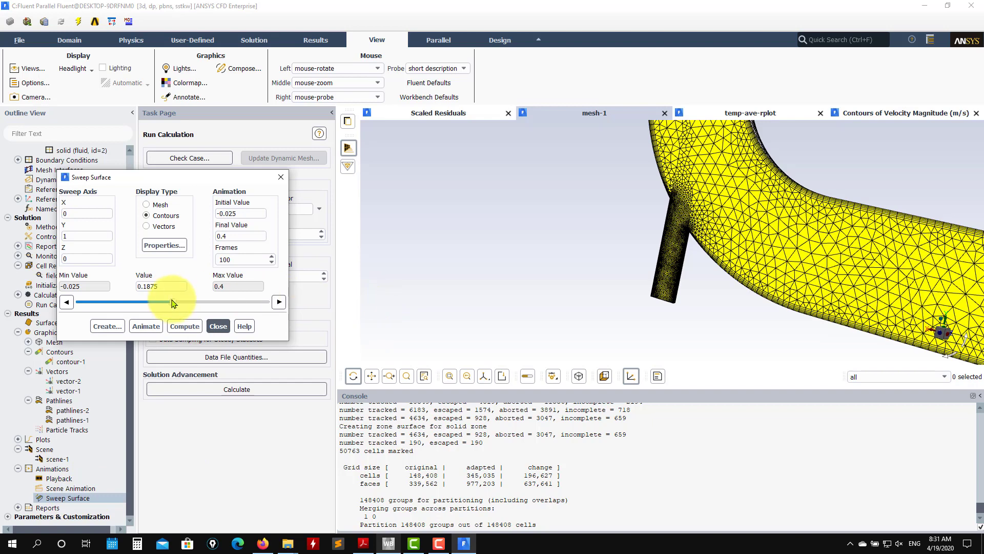
left_click_drag(739, 257, 608, 263)
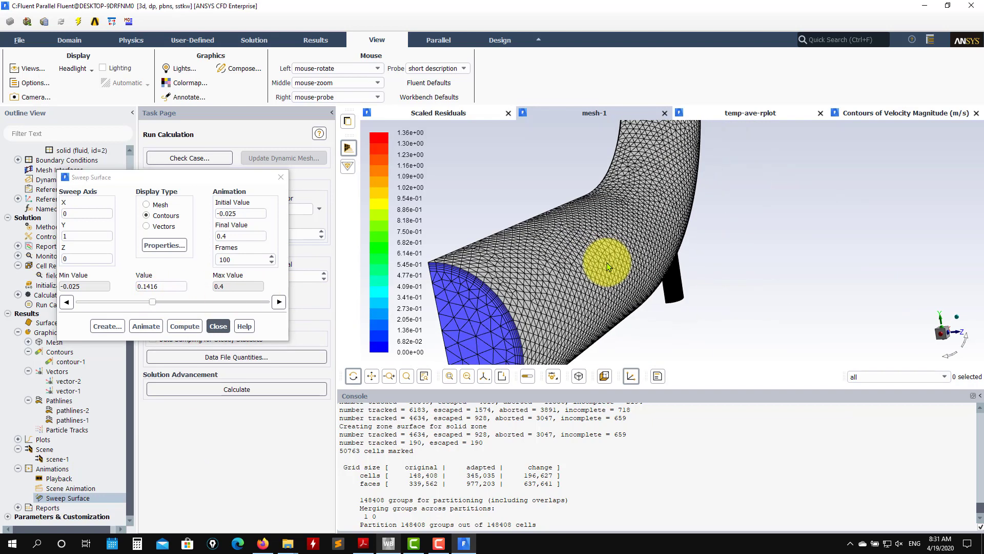
left_click_drag(152, 301, 138, 301)
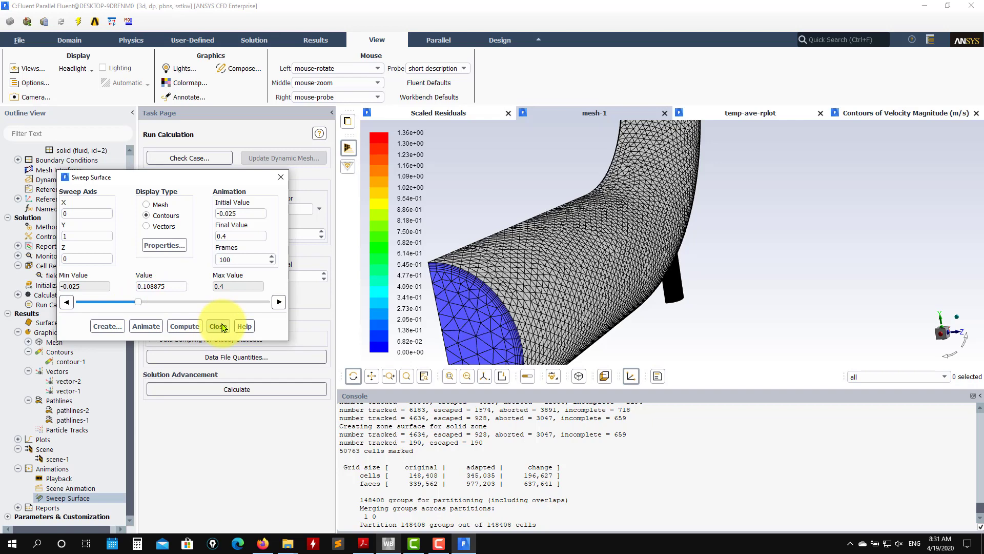
left_click(162, 249)
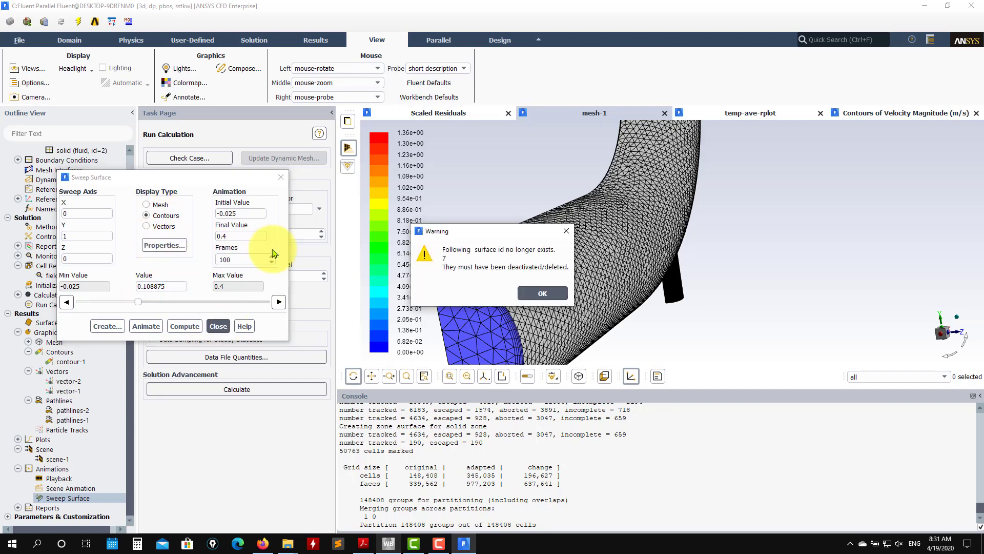
left_click(531, 293)
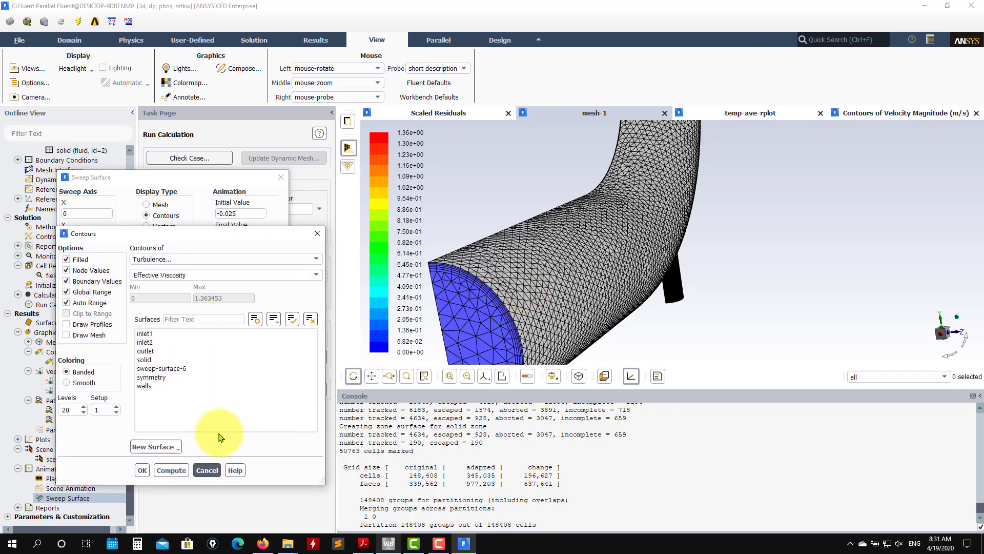
left_click(208, 468)
Step: Switch the sweep display type to mesh and move the sweep value to 0.16965
left_click(154, 204)
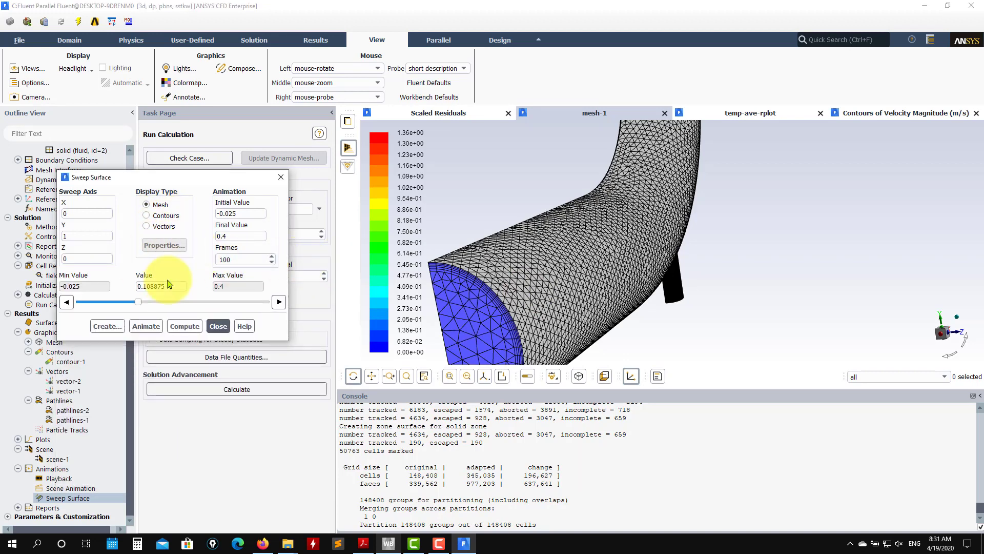
left_click_drag(138, 301, 164, 301)
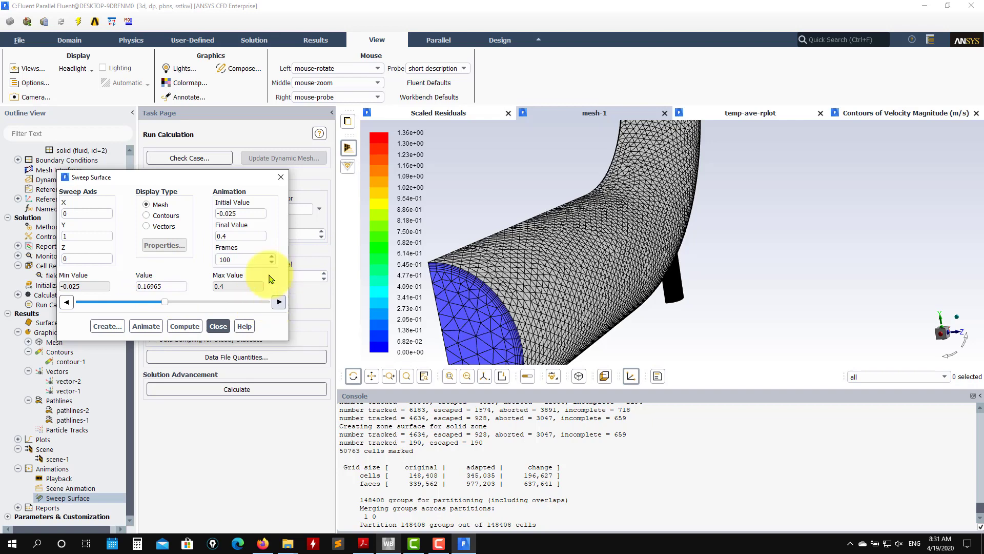
left_click_drag(224, 178, 337, 309)
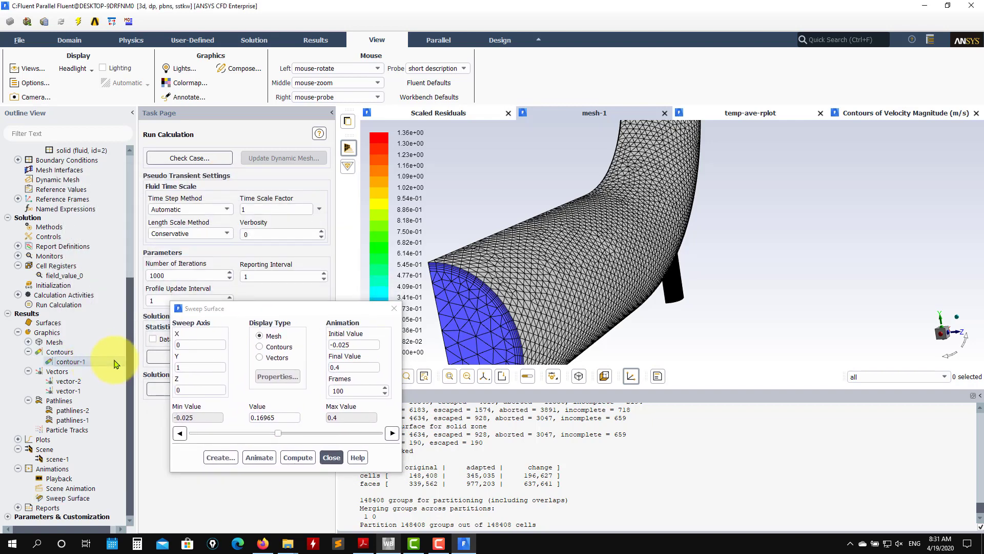
Step: Display the contour-1 effective viscosity plot on the symmetry plane and close its settings
double_click(114, 364)
left_click(162, 463)
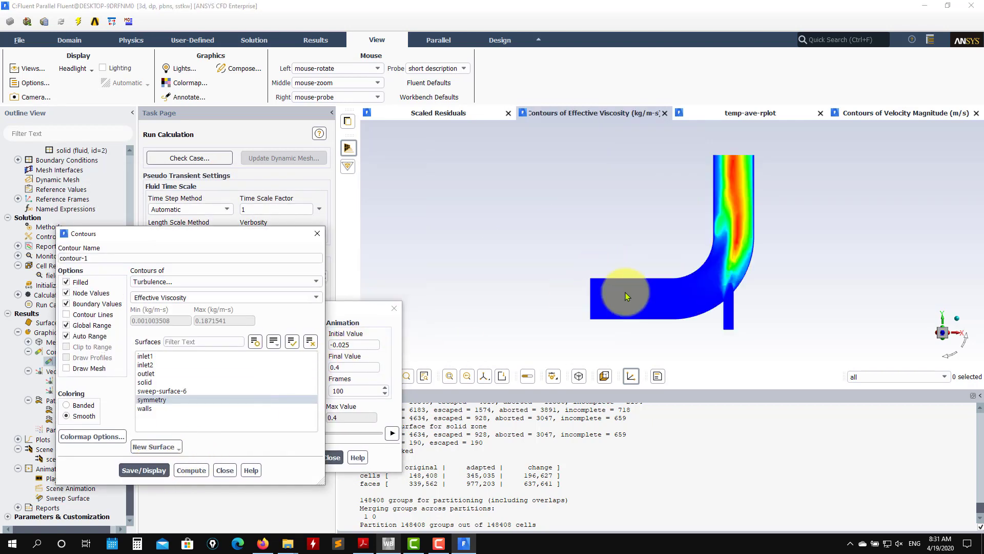
left_click_drag(285, 238, 246, 97)
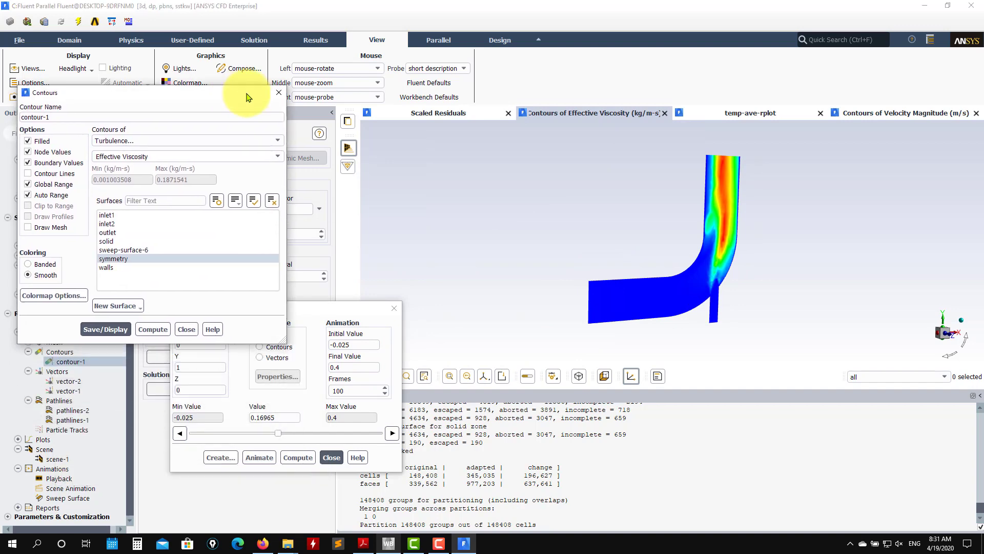
left_click(279, 92)
Step: Sweep the plane as contours to 0.1297 and view the section within the elbow
left_click(260, 347)
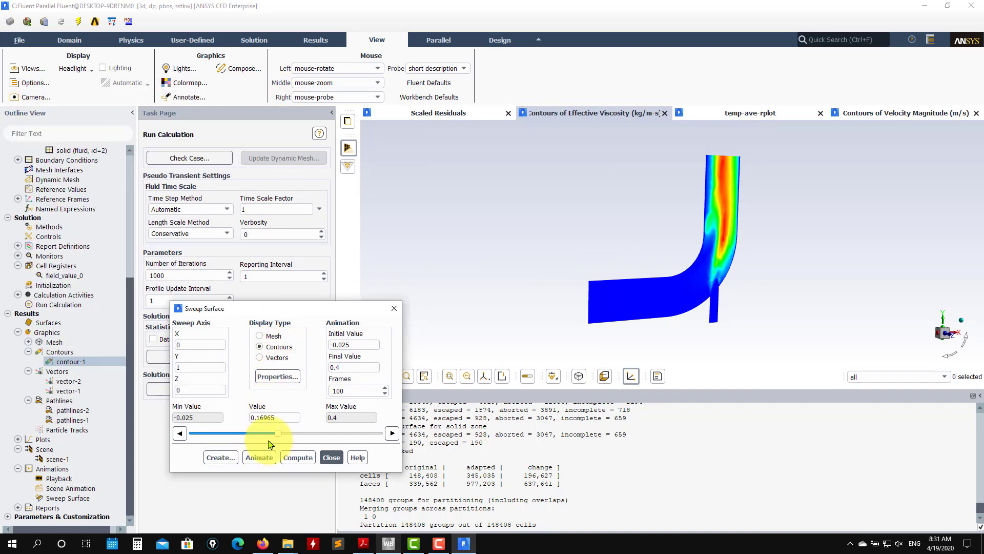
left_click_drag(272, 437, 260, 434)
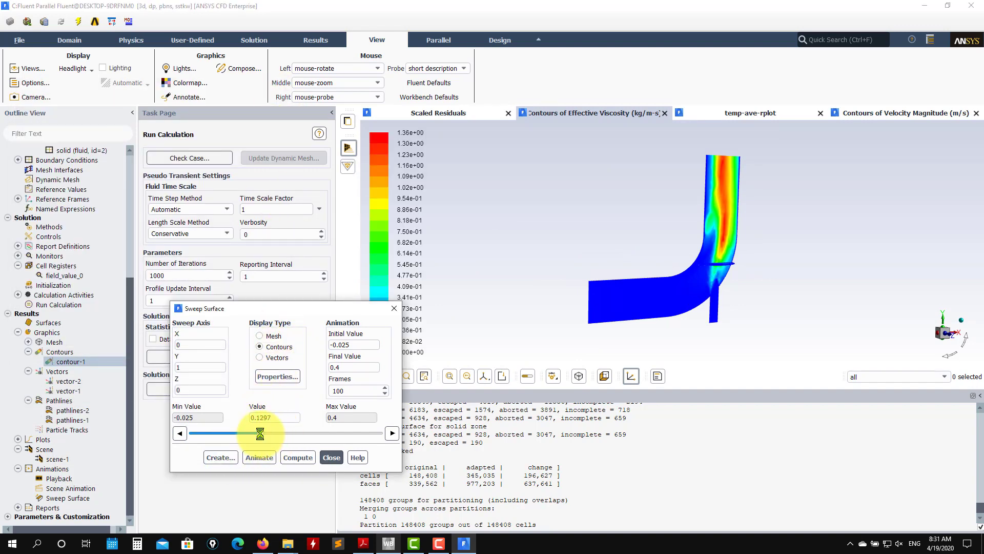
scroll(703, 304, "up", 3)
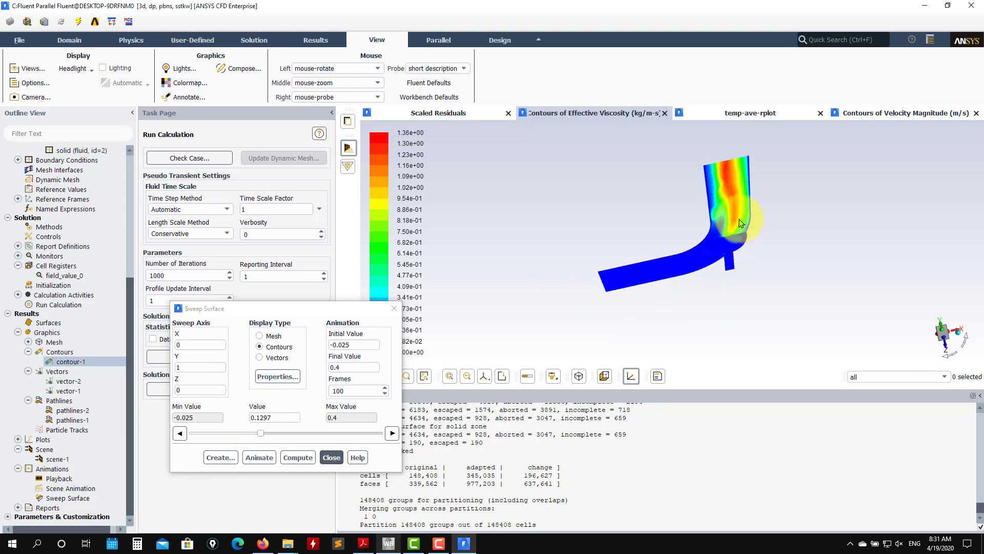
Step: Show the sweep plane as mesh, move it through the bend to 0.133525, and inspect the section up close
left_click(260, 336)
left_click_drag(267, 434, 277, 435)
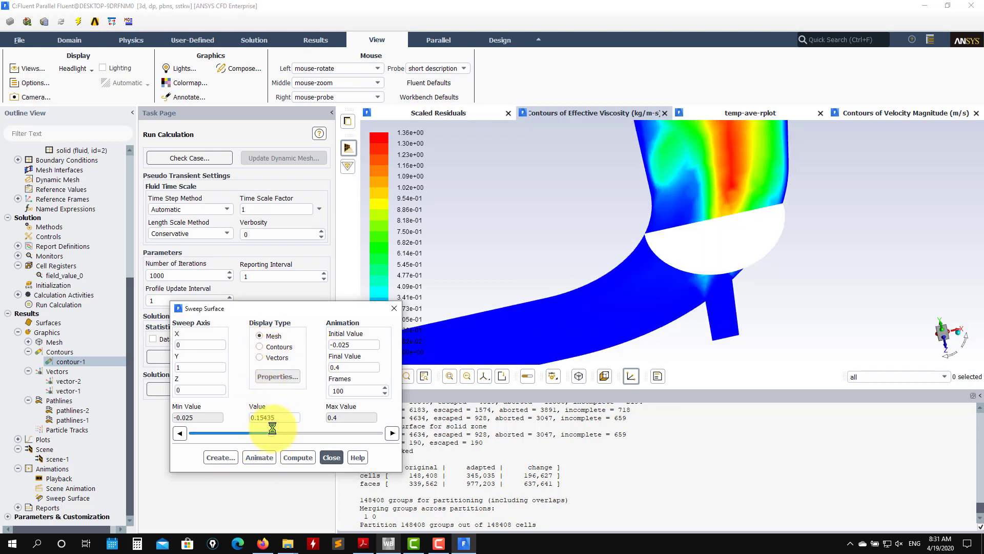
scroll(685, 252, "up", 5)
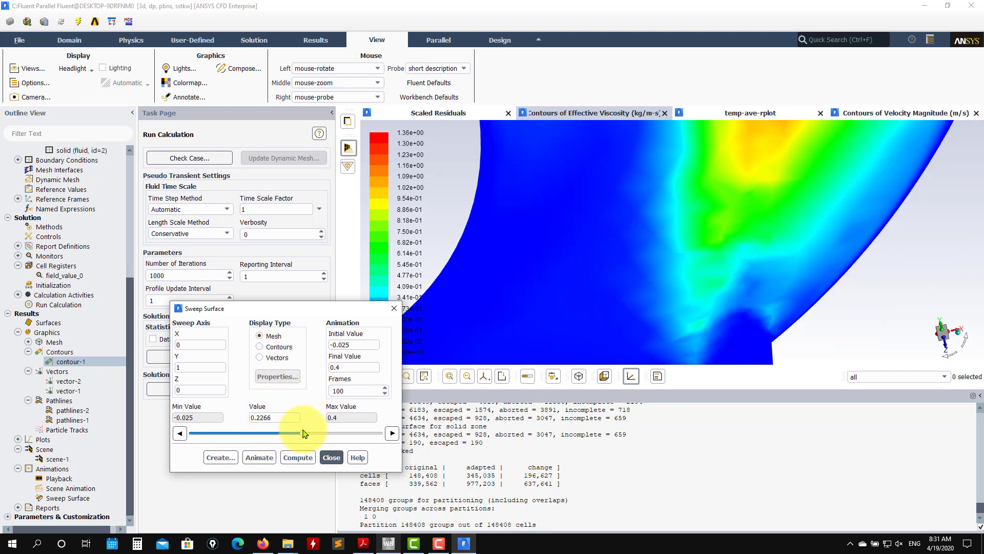
left_click_drag(296, 434, 273, 434)
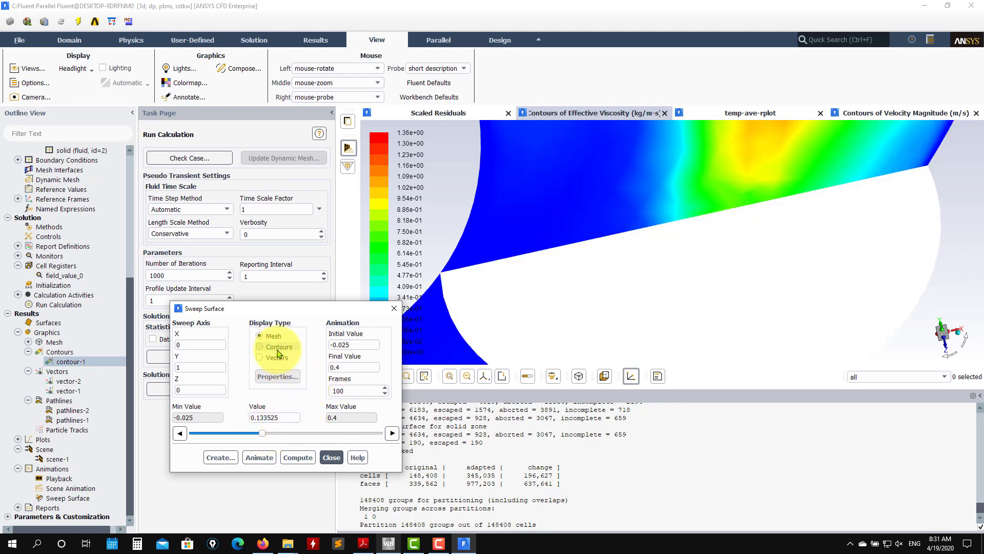
Step: Set the sweep display to contours with Draw Mesh enabled, add sweep-surface-6 to the mesh surfaces, and display the mesh
left_click(278, 349)
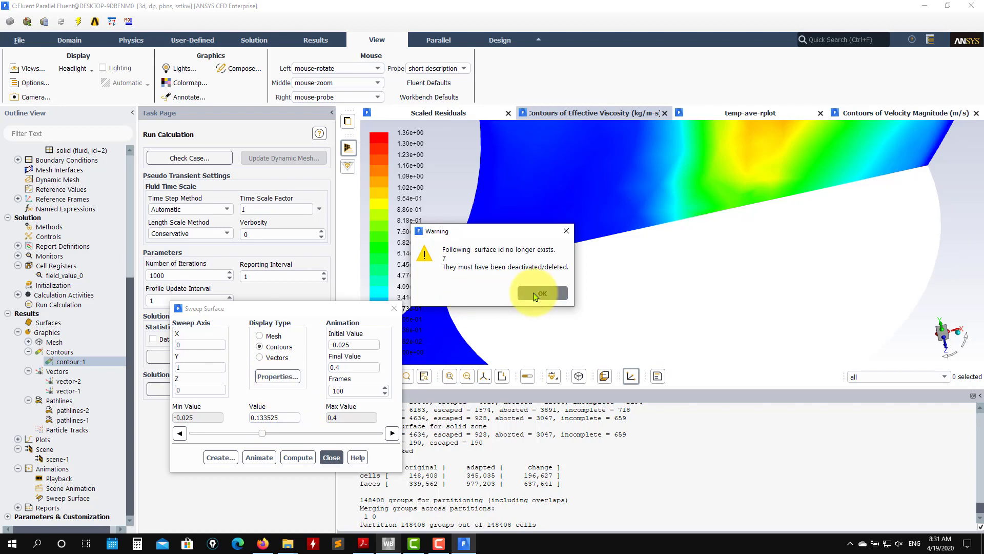
left_click(542, 293)
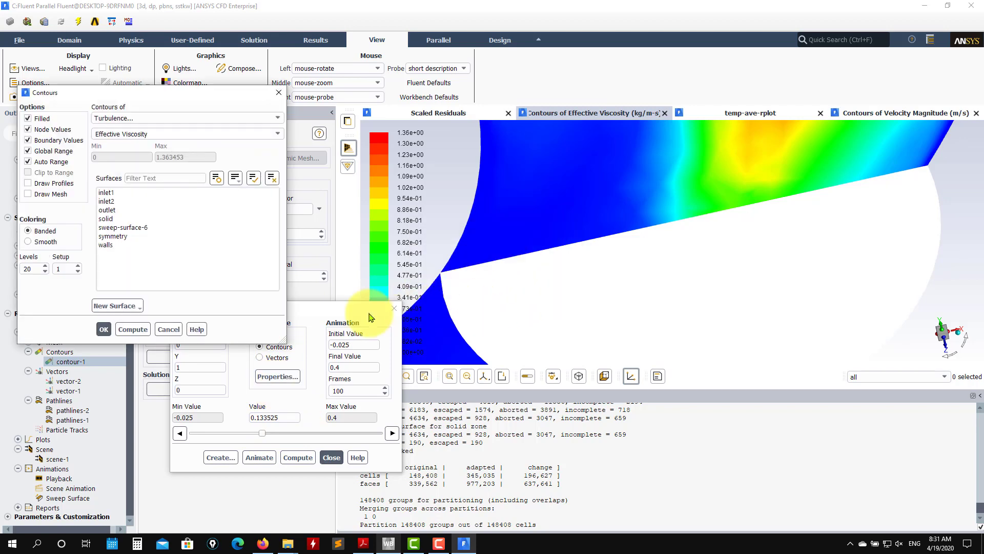
left_click(45, 194)
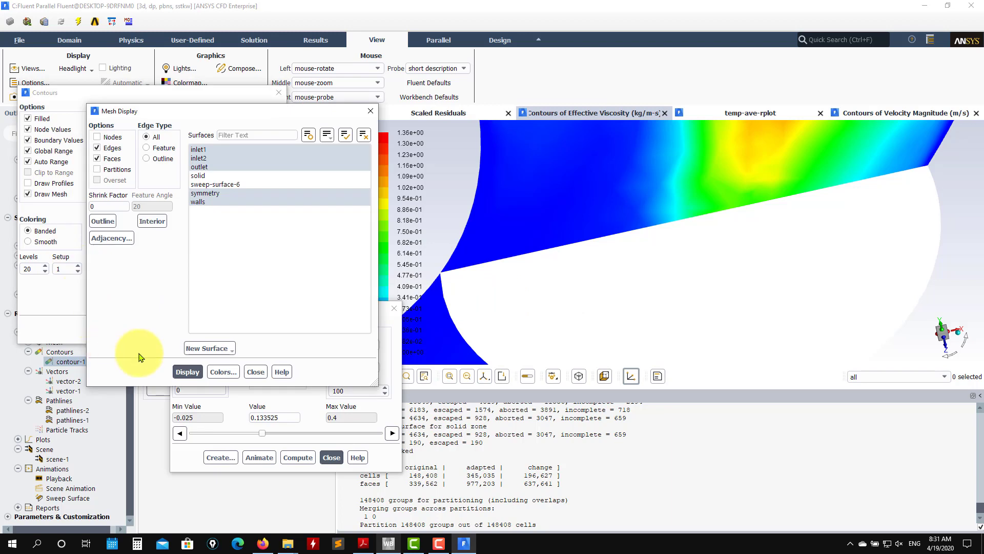
left_click(229, 185)
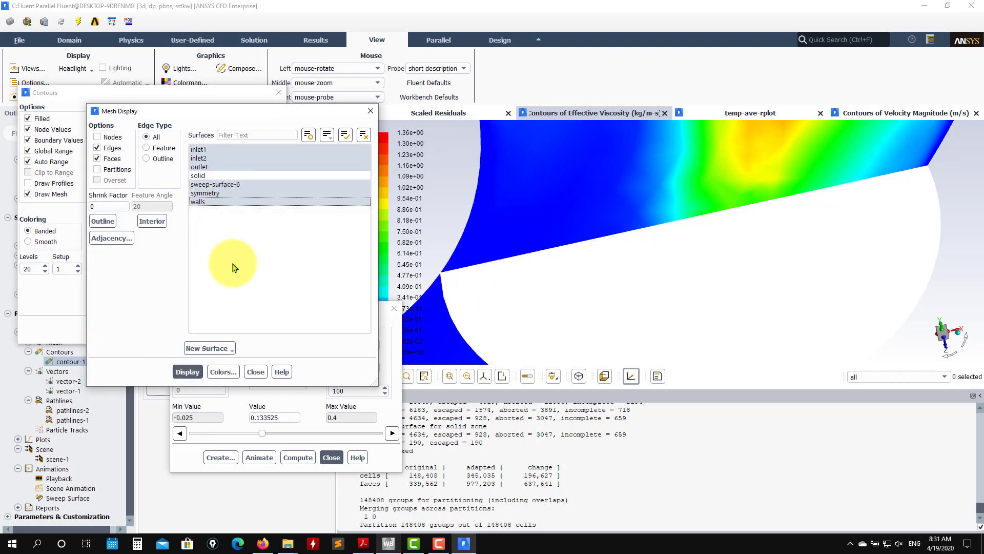
left_click(187, 372)
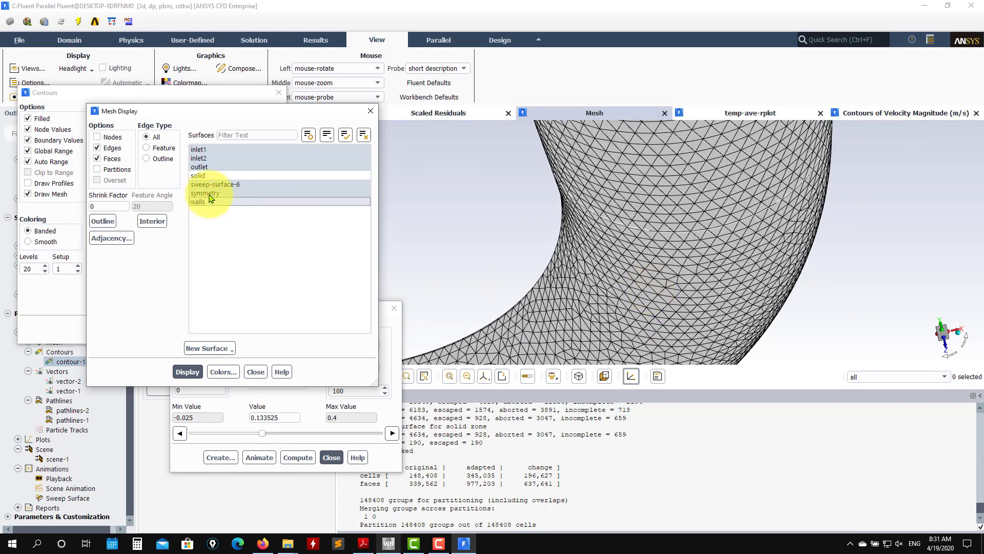
Step: Limit the displayed mesh to sweep-surface-6 by deselecting the inlets, outlet, symmetry and walls, and close the mesh settings
left_click(210, 194)
left_click(208, 150)
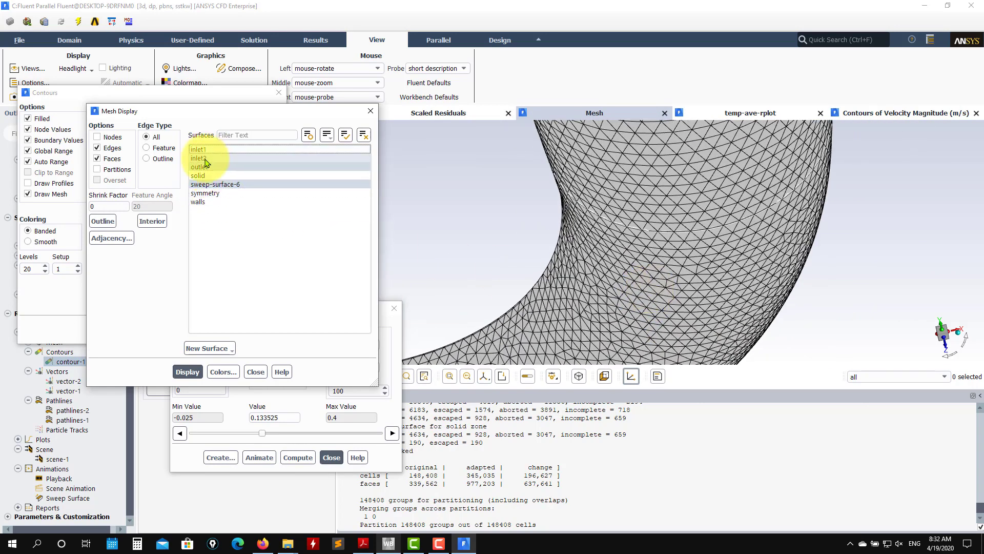
left_click(205, 167)
left_click(187, 372)
left_click(255, 372)
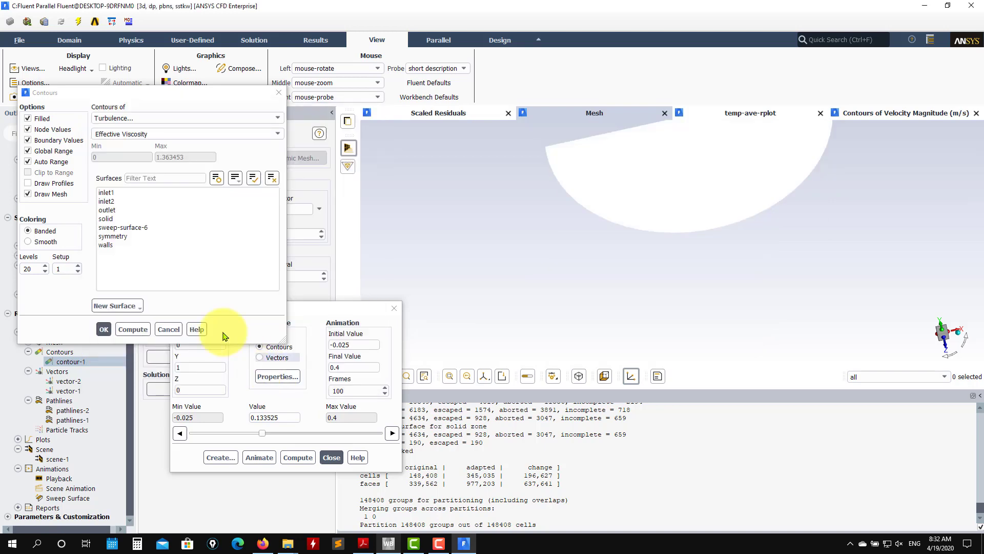
Step: Apply the contour properties with the mesh drawn and sweep the contour plane to 0.08805
left_click(105, 330)
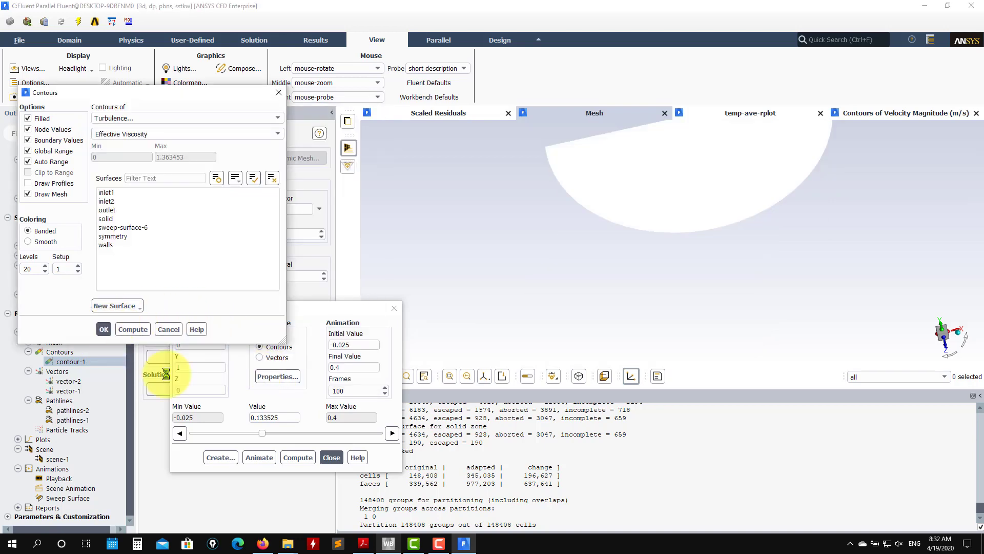
left_click(250, 458)
left_click_drag(264, 435, 242, 433)
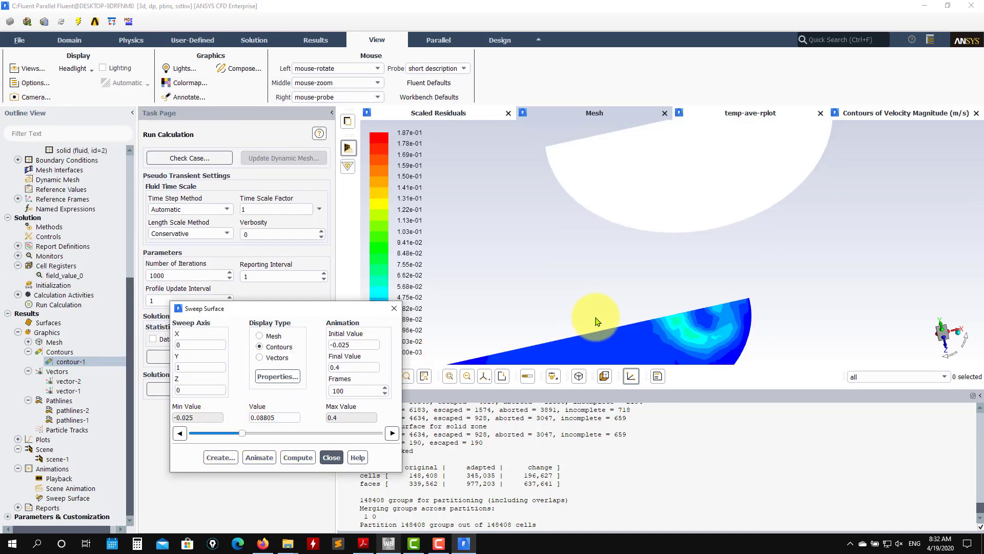
Step: Move the contour sweep plane down to 0.02855, create a surface at that position and close the sweep settings
scroll(600, 276, "up", 5)
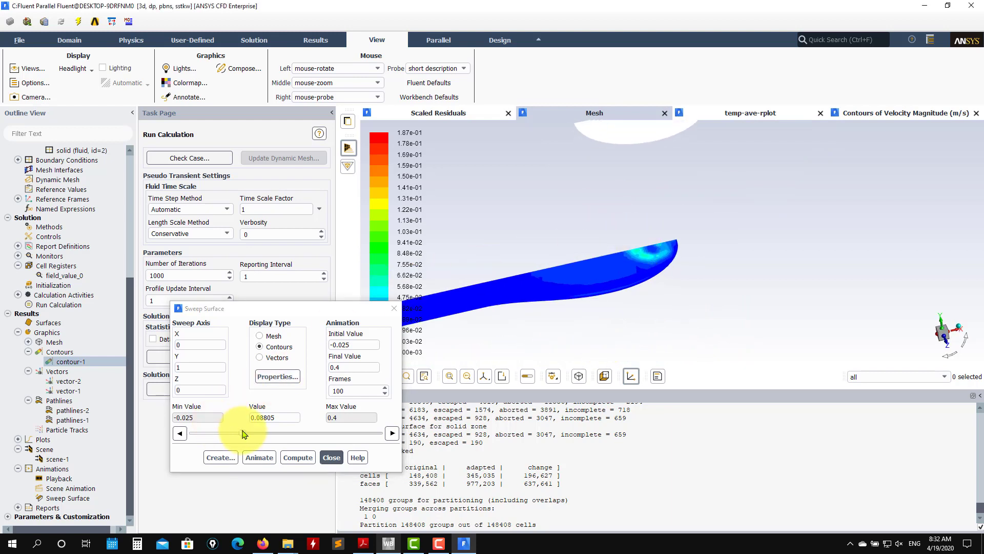
left_click_drag(242, 434, 234, 437)
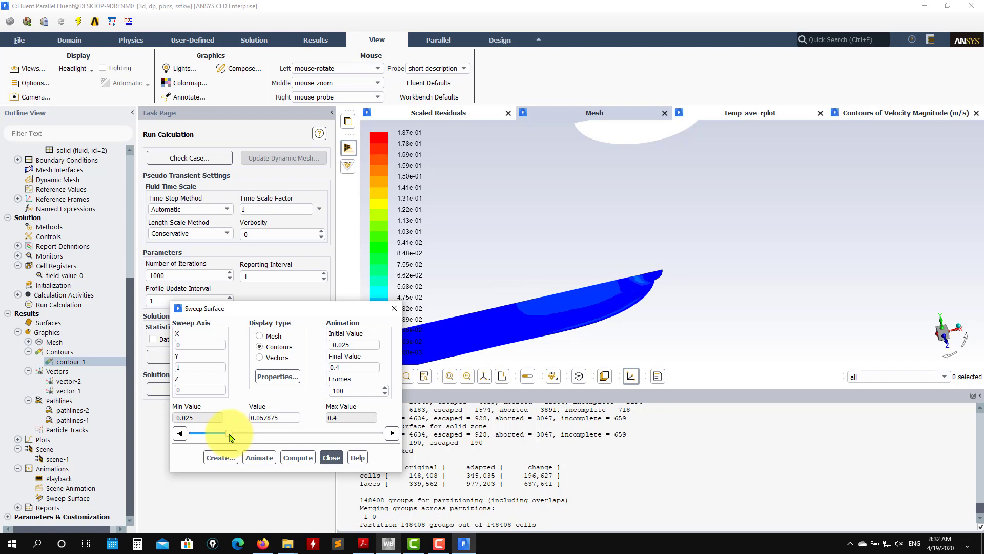
left_click_drag(227, 437, 209, 434)
left_click(299, 456)
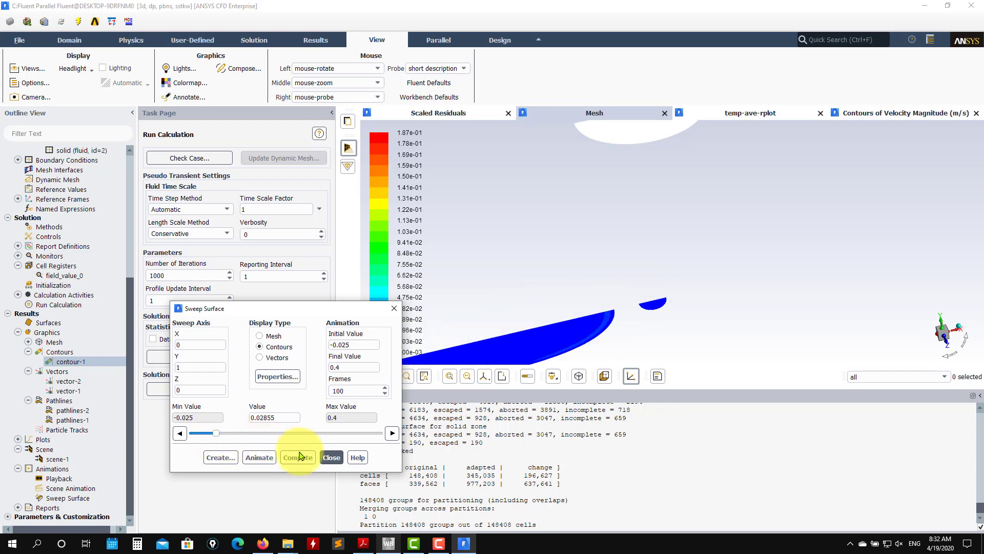
left_click(215, 457)
key("Return")
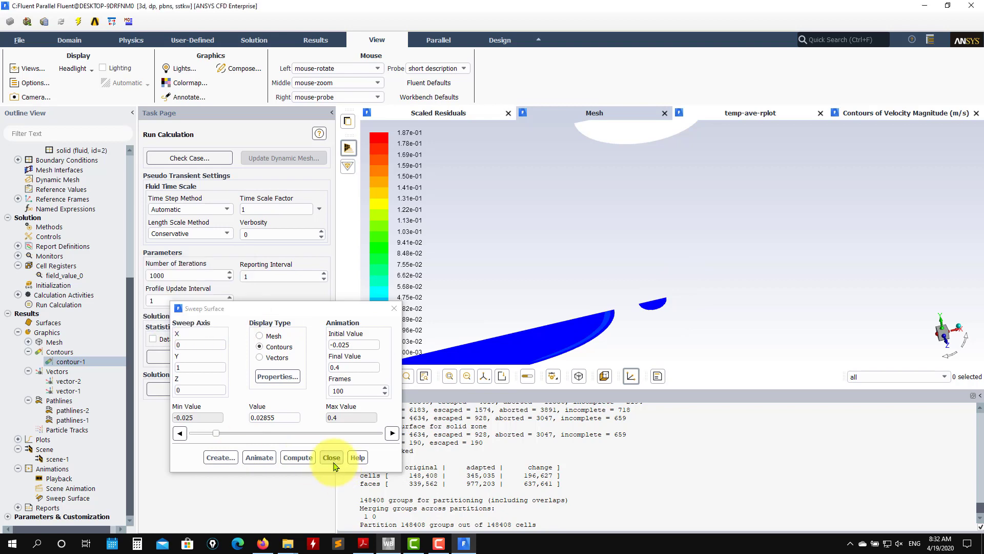
left_click(332, 457)
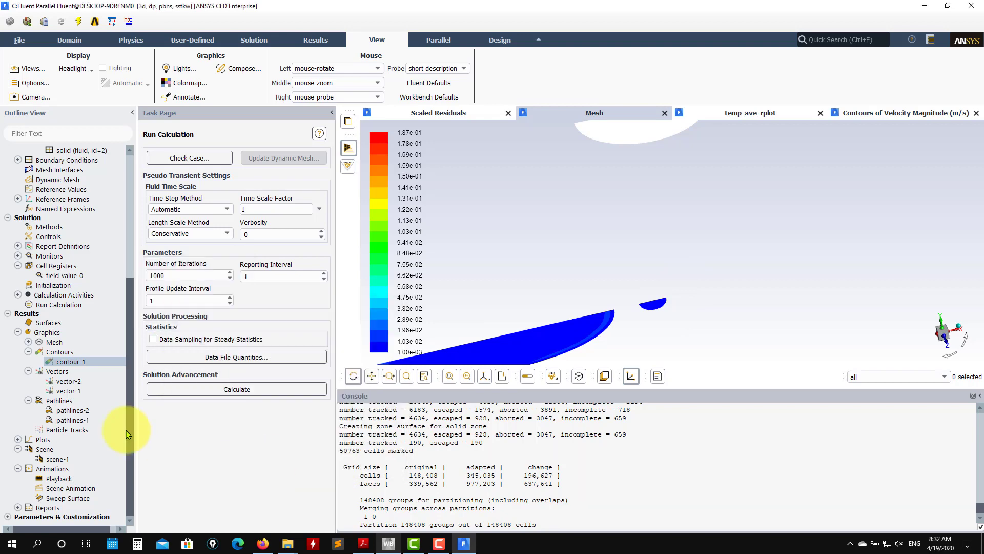
Step: Display mesh-1 on sweep-surface-6 and sweep-surface-7 only, replacing the inlets, outlet, symmetry and walls
left_click(29, 342)
double_click(60, 352)
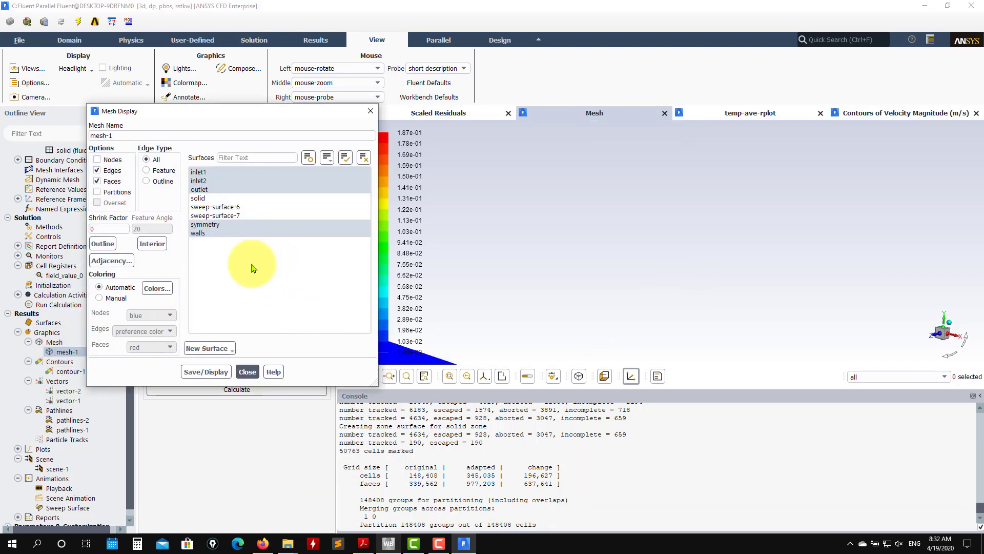
left_click(364, 157)
left_click(216, 207)
left_click(216, 215)
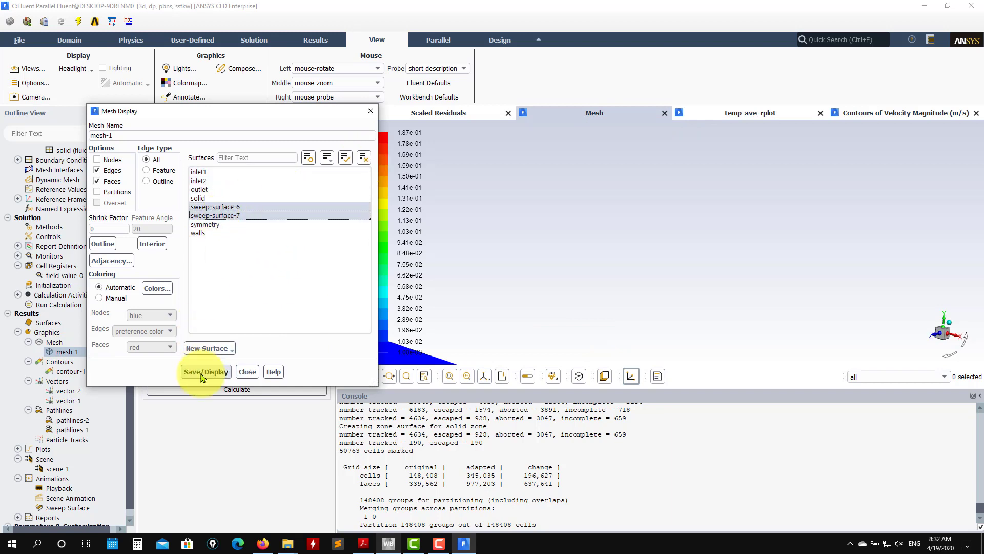
left_click(205, 372)
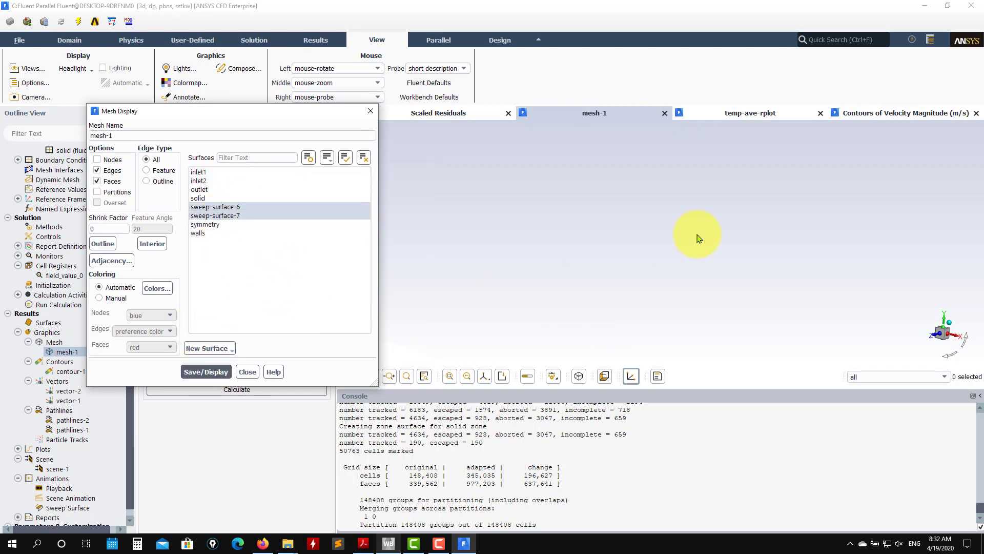
left_click(450, 377)
left_click_drag(611, 308, 550, 325)
scroll(793, 263, "up", 2)
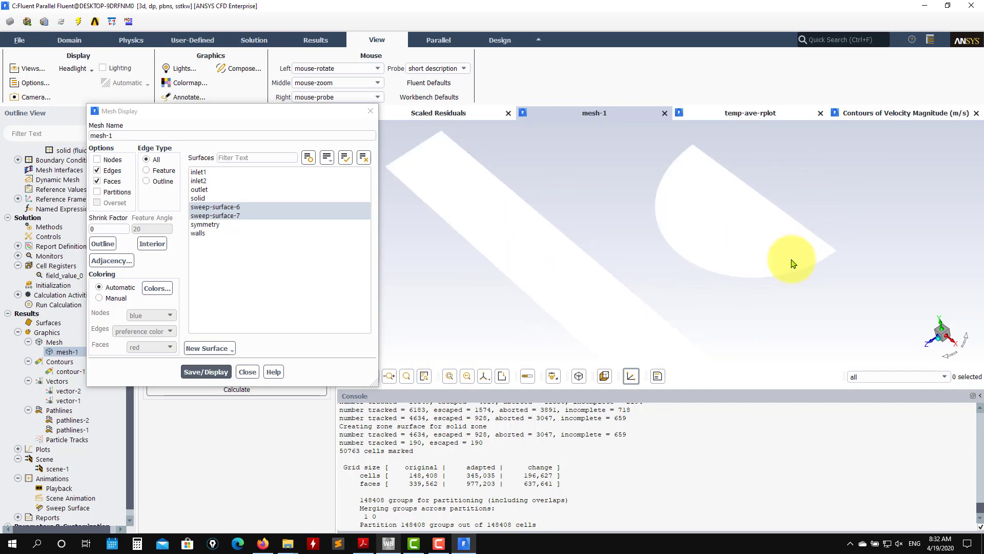
scroll(770, 260, "up", 6)
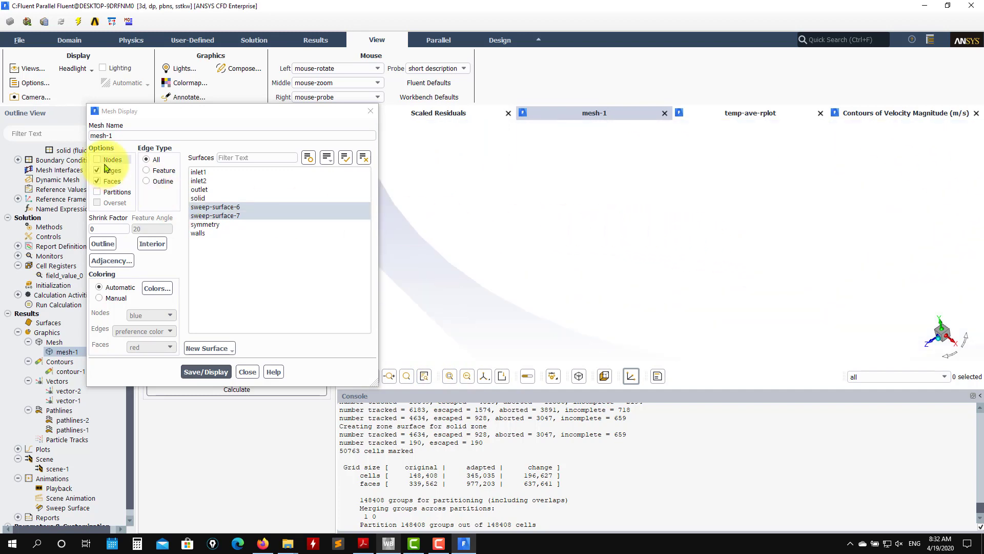
Step: Try displaying the mesh nodes on the two sweep surfaces, and turn the nodes off again
left_click(108, 160)
left_click(202, 371)
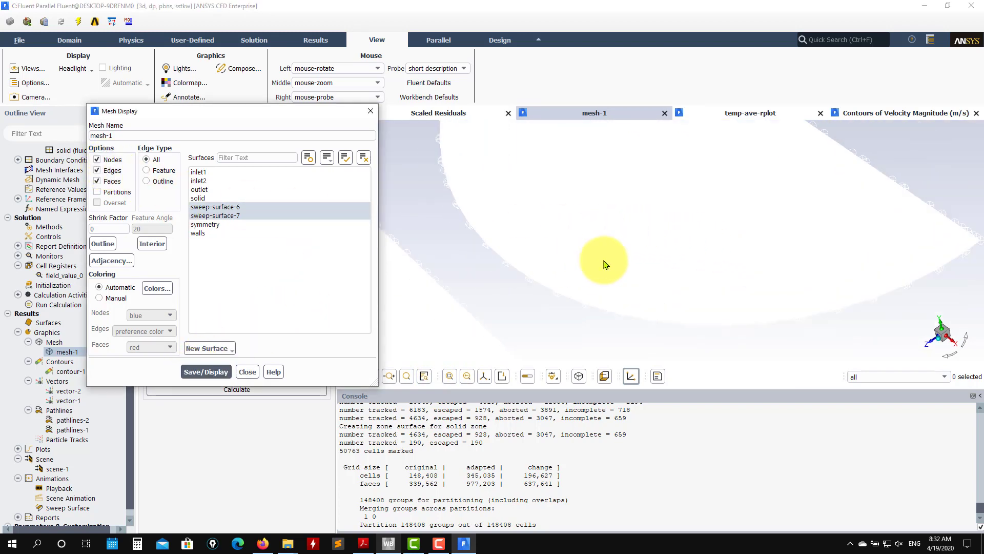
scroll(605, 265, "down", 3)
left_click(97, 159)
left_click(218, 373)
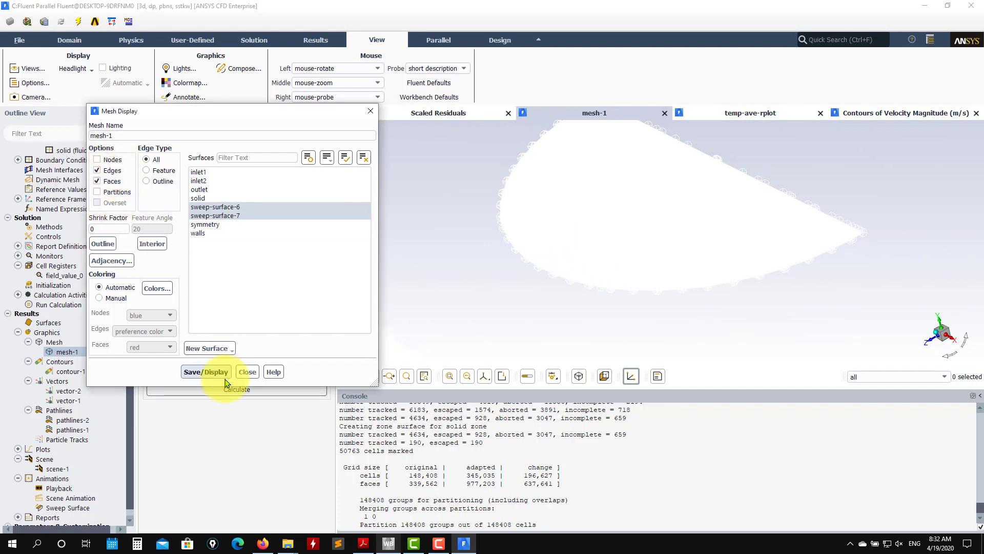
Step: Enable lighting in the mesh view so the edges stand out from the faces of the sweep surfaces
left_click_drag(598, 231, 376, 187)
left_click(103, 67)
mouse_move(621, 230)
left_mouse_down()
mouse_move(671, 263)
mouse_move(589, 323)
mouse_move(616, 334)
mouse_move(776, 284)
mouse_move(721, 314)
mouse_move(709, 245)
mouse_move(658, 282)
mouse_move(678, 306)
mouse_move(732, 325)
mouse_move(732, 335)
left_mouse_up()
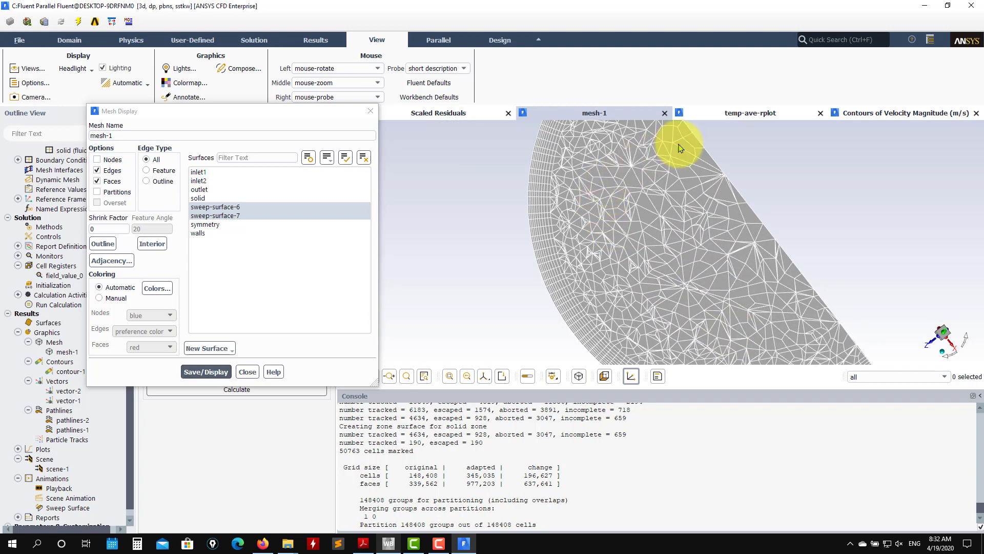
Step: Examine the near-wall layers and interior cells of the sweep-surface meshes up close, and close the mesh settings
scroll(553, 236, "down", 4)
scroll(556, 186, "up", 4)
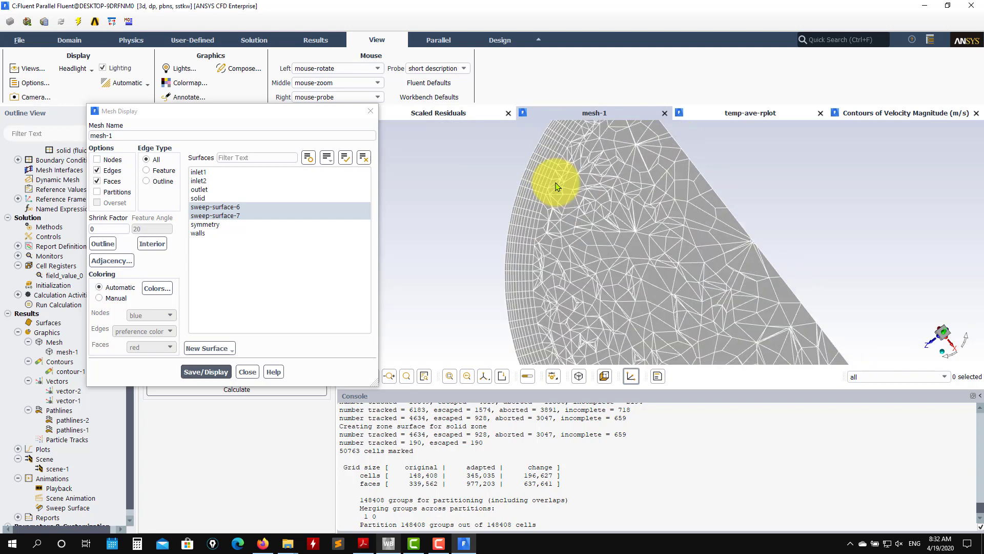
scroll(525, 191, "up", 2)
scroll(523, 193, "up", 2)
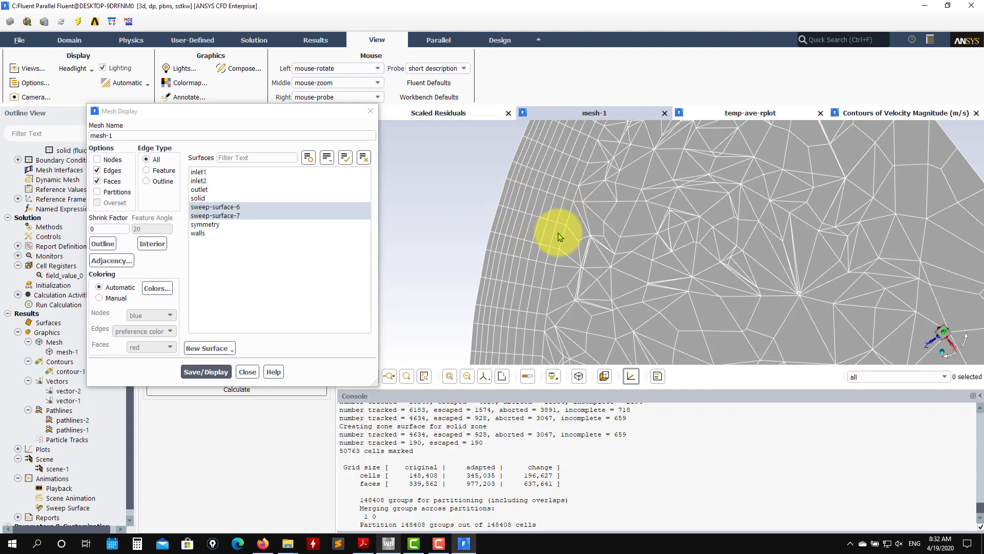
scroll(564, 246, "down", 5)
left_click_drag(545, 214, 555, 183)
scroll(654, 311, "up", 4)
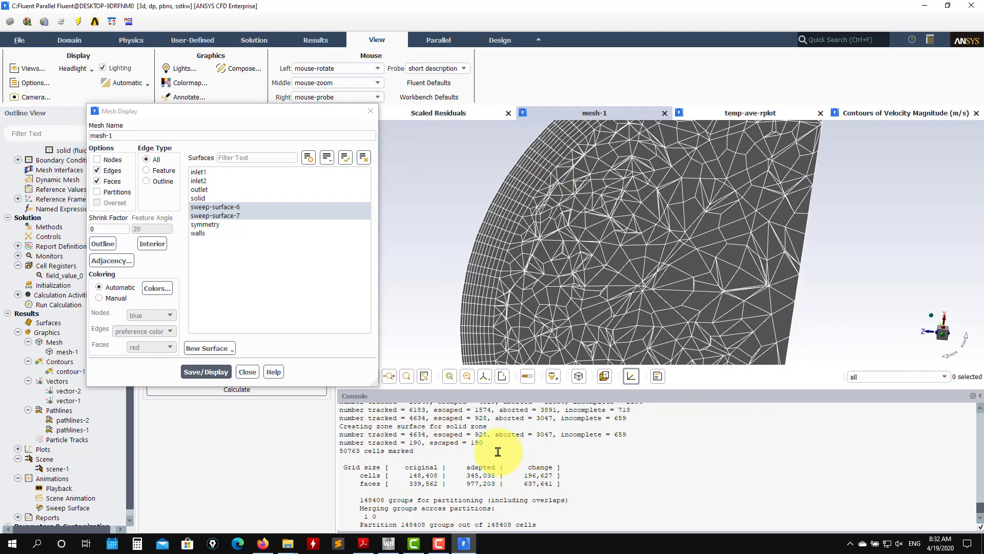
left_click_drag(640, 241, 678, 294)
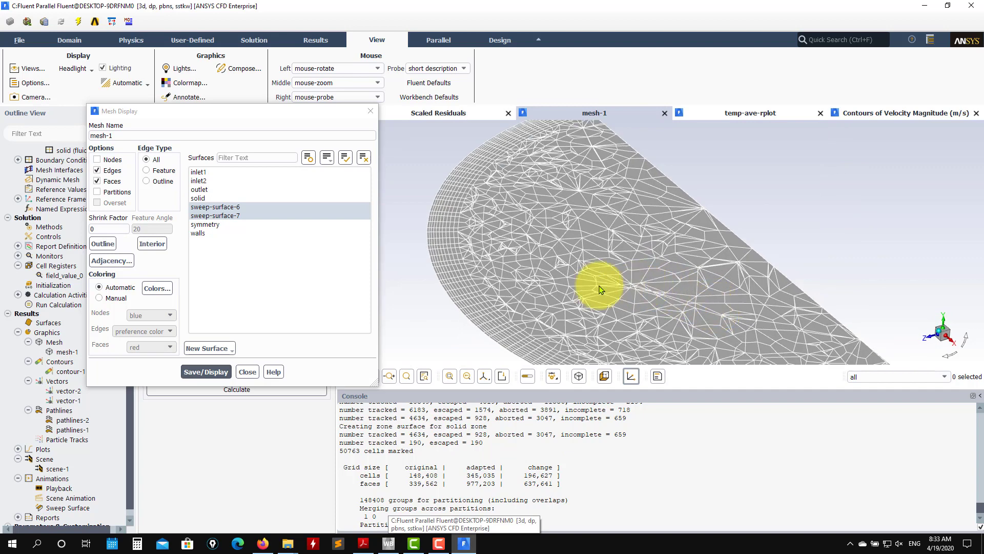
scroll(556, 286, "down", 3)
left_click_drag(459, 255, 387, 236)
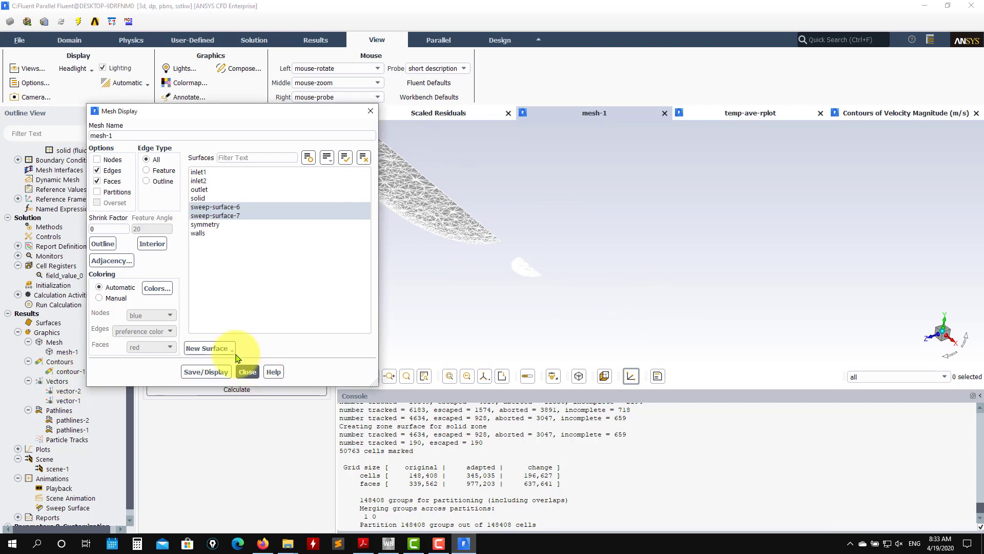
left_click(242, 373)
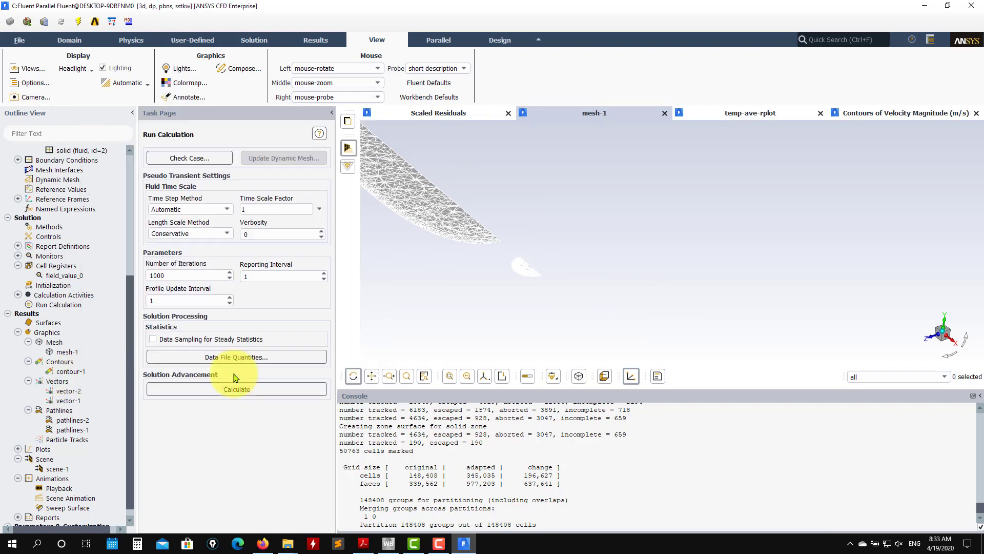
Step: Add sweep-surface-6 and sweep-surface-7 to contour-1 alongside symmetry and display the effective viscosity contours
double_click(75, 373)
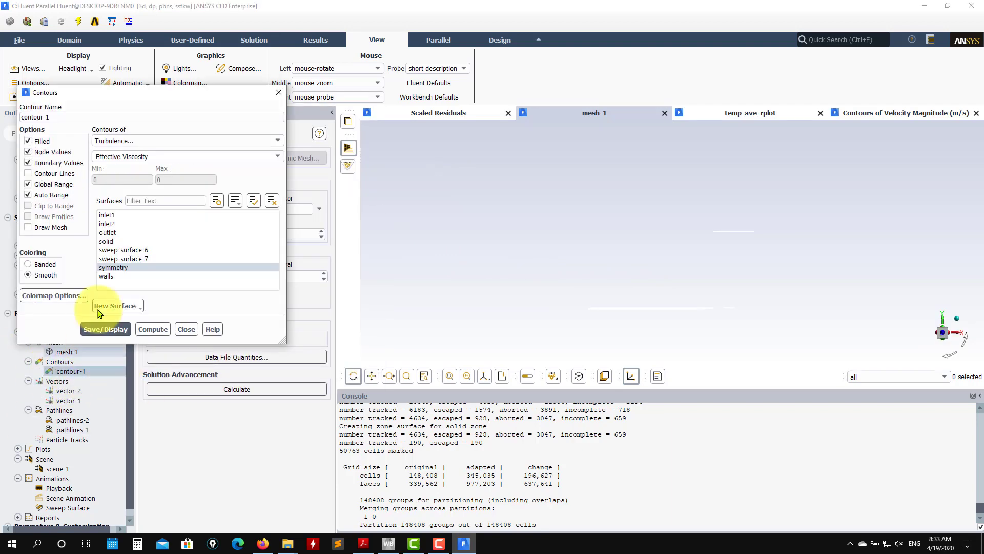
left_click(129, 251)
left_click(133, 259)
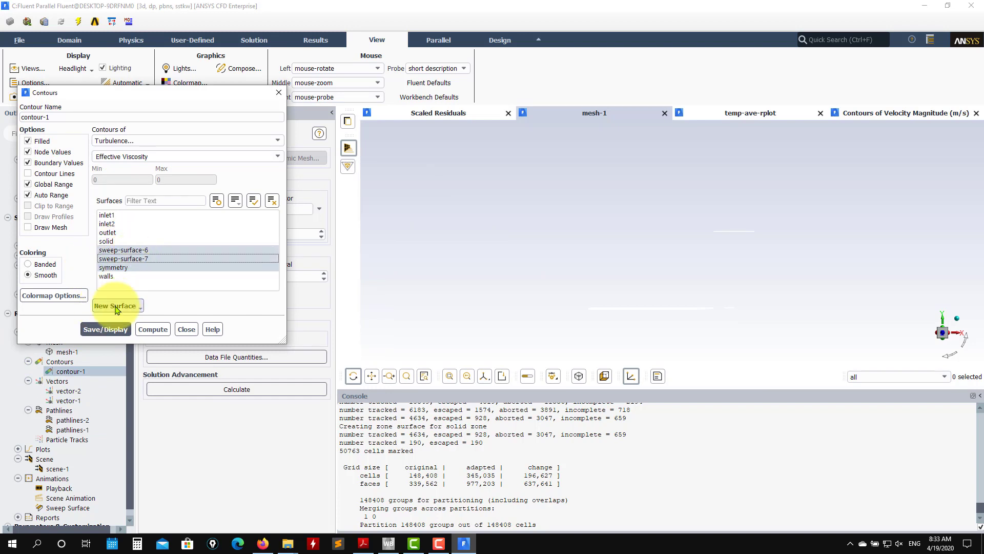
mouse_move(604, 298)
left_mouse_down()
mouse_move(690, 248)
mouse_move(694, 314)
mouse_move(737, 263)
mouse_move(746, 292)
mouse_move(728, 252)
left_mouse_up()
scroll(730, 275, "up", 3)
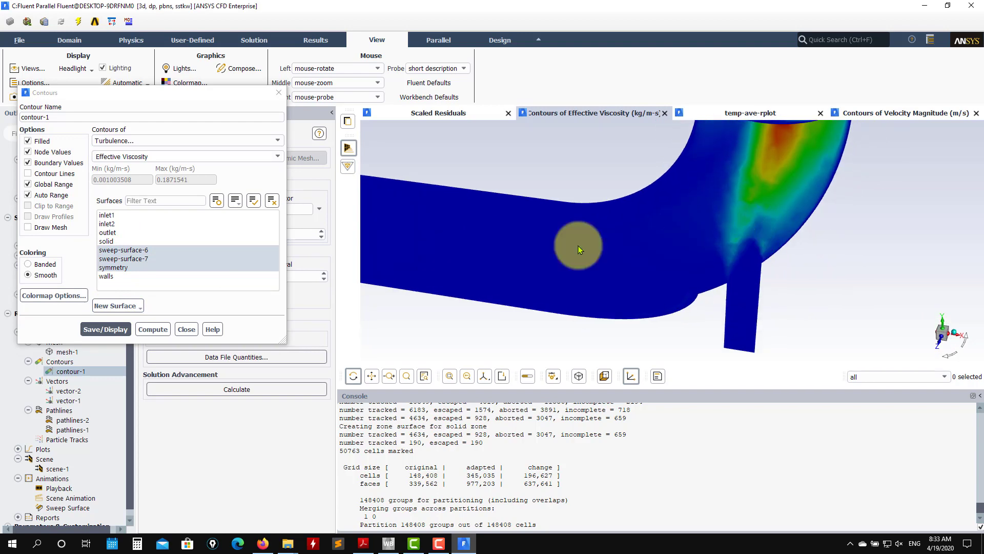
Step: Switch contour-1 to Velocity Magnitude, display it on the sweep and symmetry surfaces, and view it from several angles
left_click(267, 145)
left_click(121, 165)
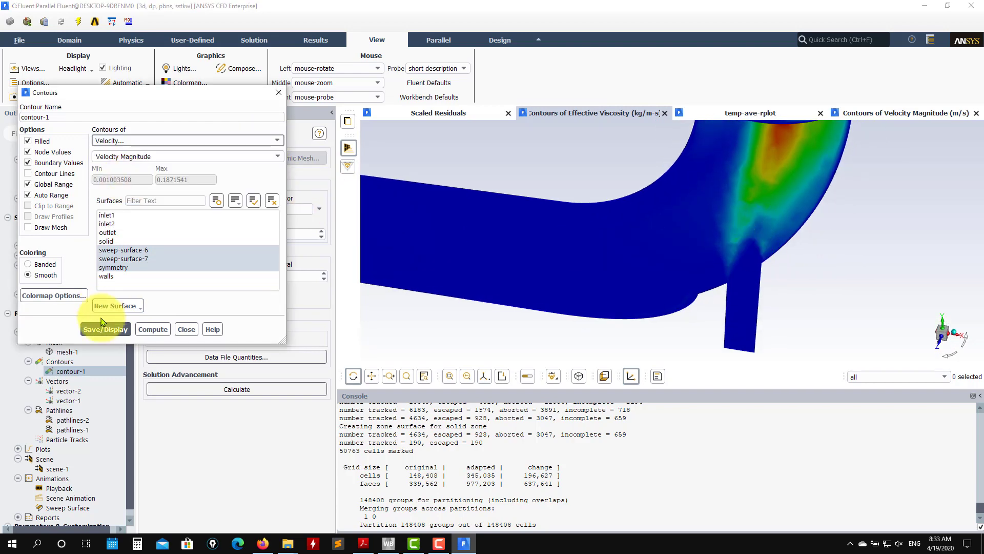
mouse_move(630, 297)
left_mouse_down()
mouse_move(772, 311)
mouse_move(813, 301)
mouse_move(630, 282)
left_mouse_up()
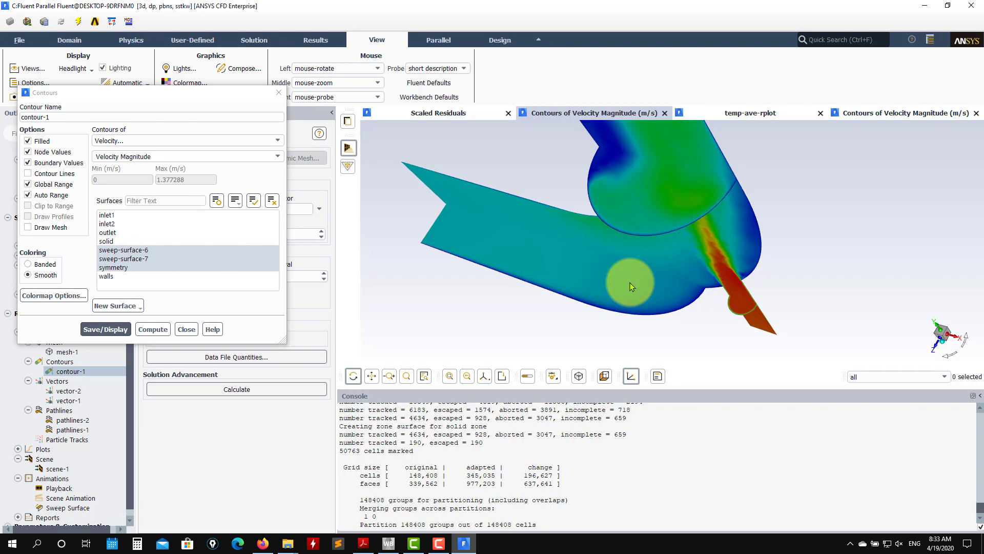
left_click_drag(631, 286, 693, 253)
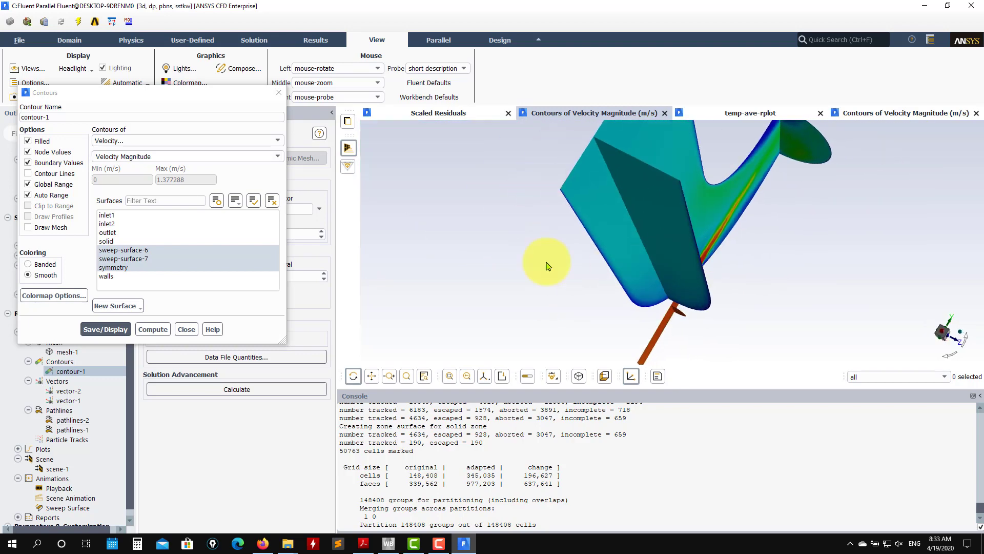